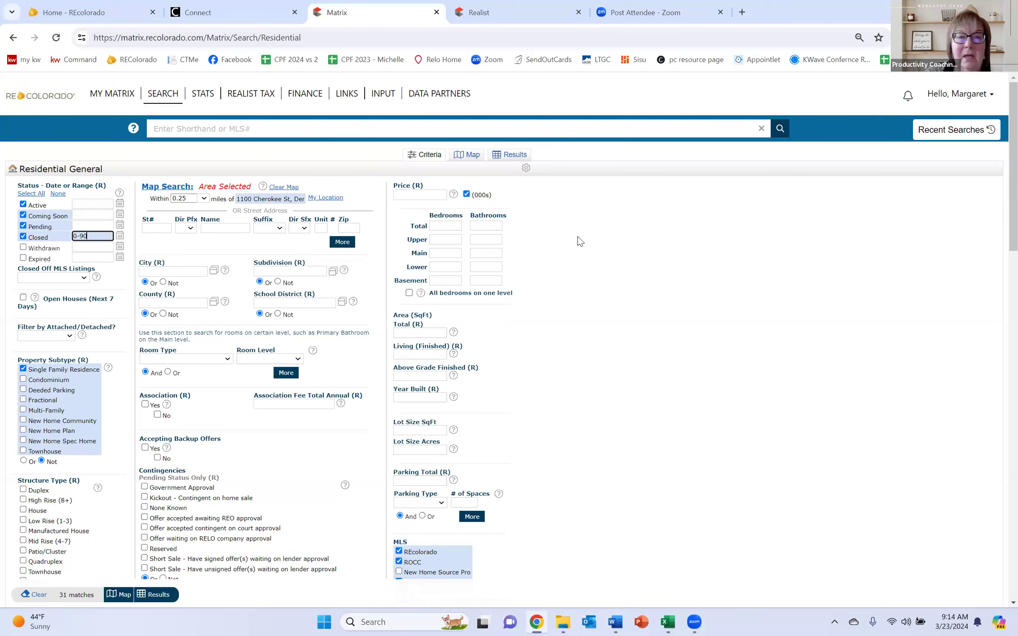
click(472, 156)
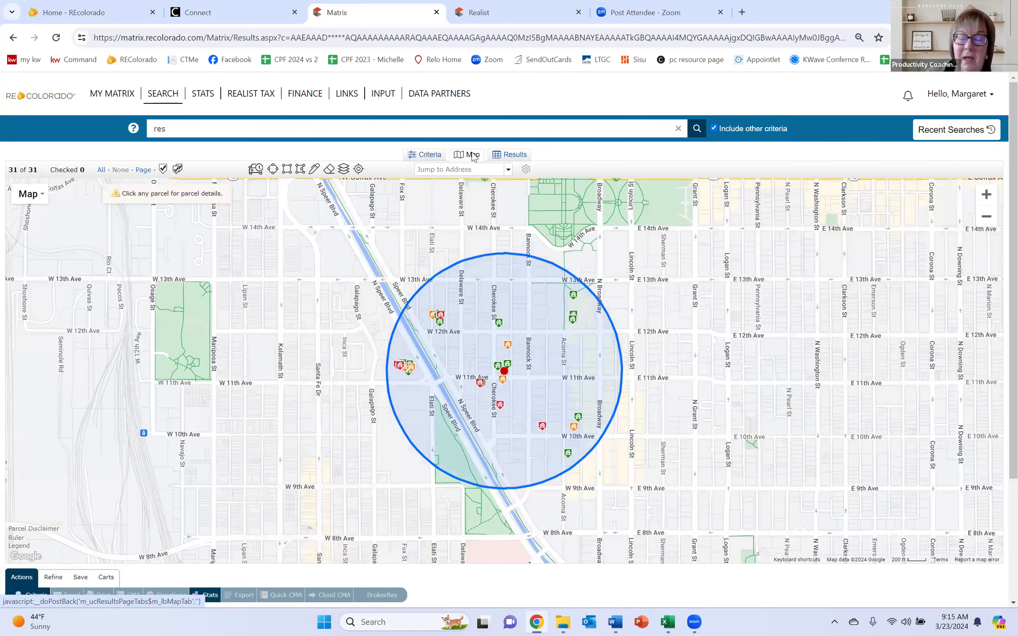
Check the radius circle's details, then list the 31 results sorted by above-grade area, smallest first
click(499, 387)
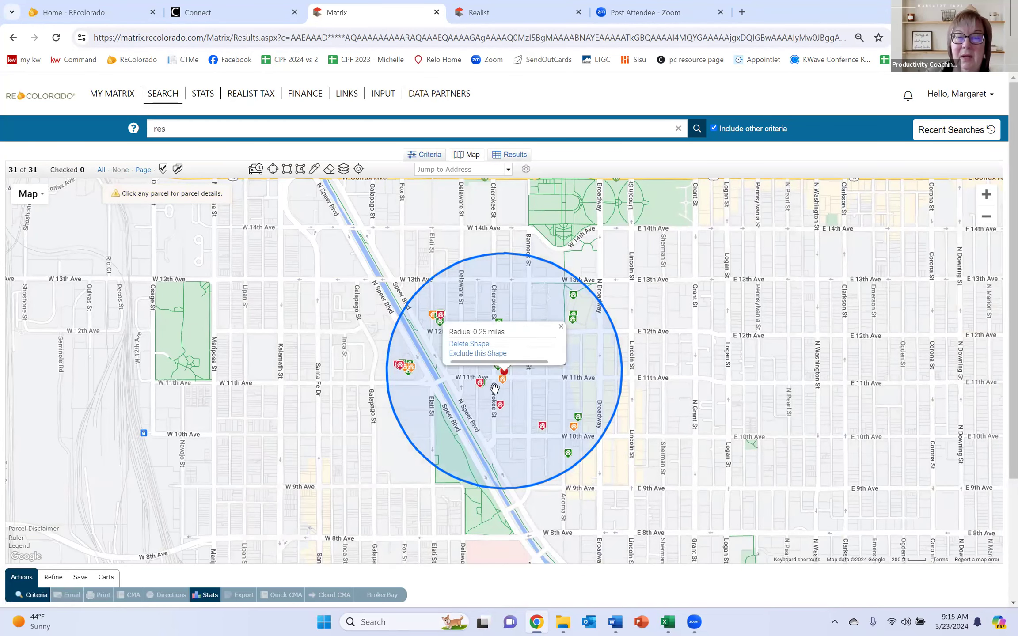
click(397, 380)
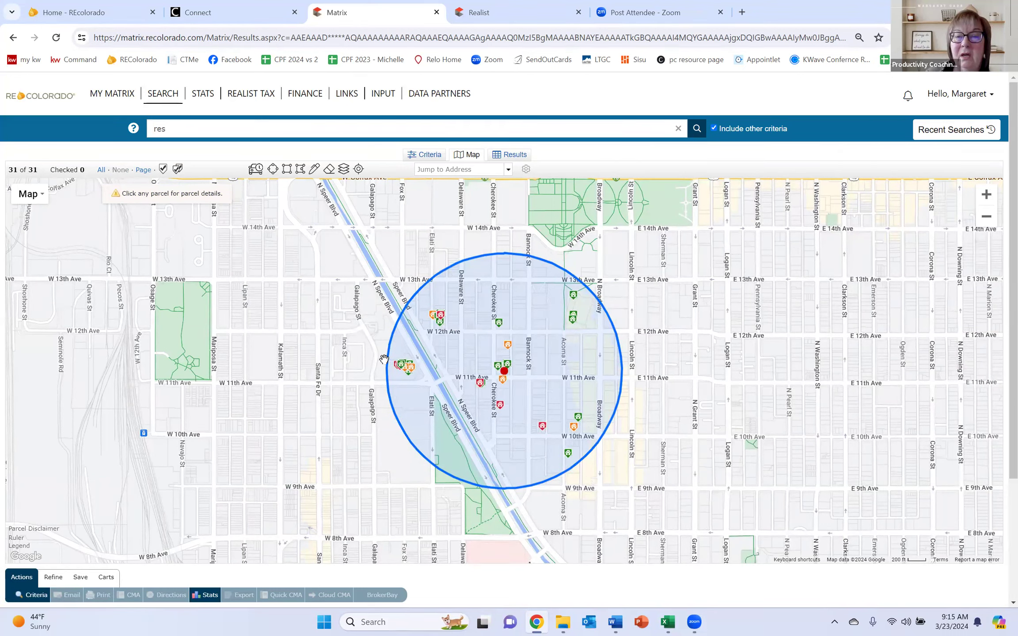
click(512, 156)
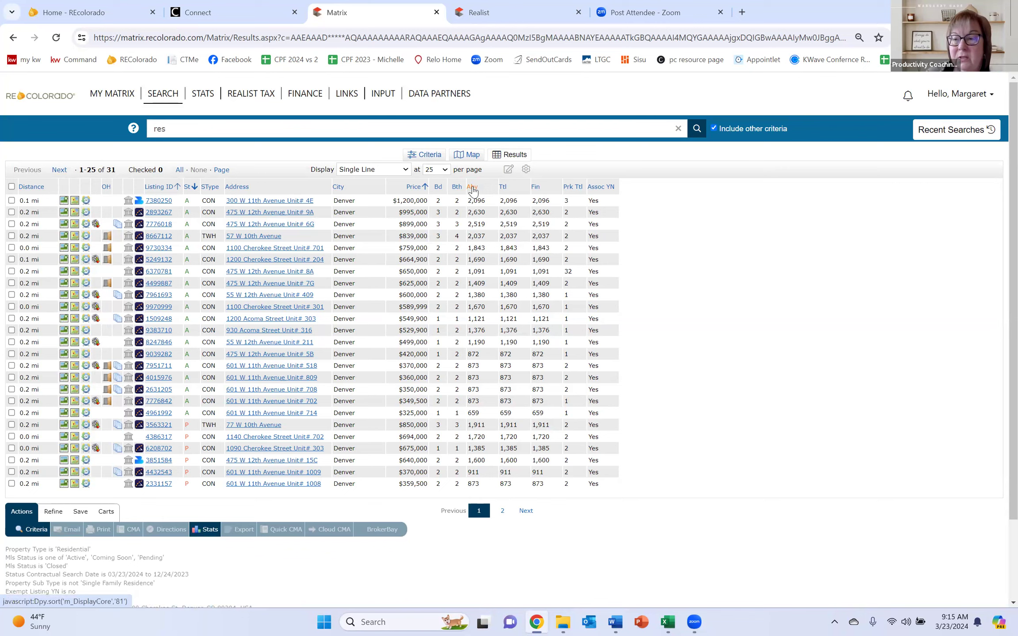
click(474, 188)
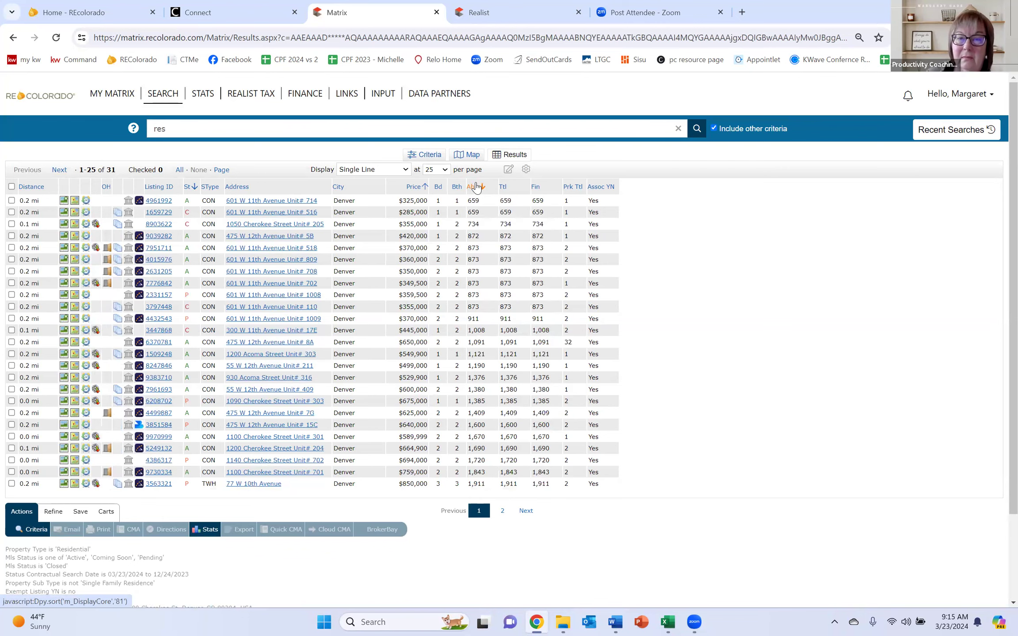
click(524, 18)
scroll(325, 297, up, 15)
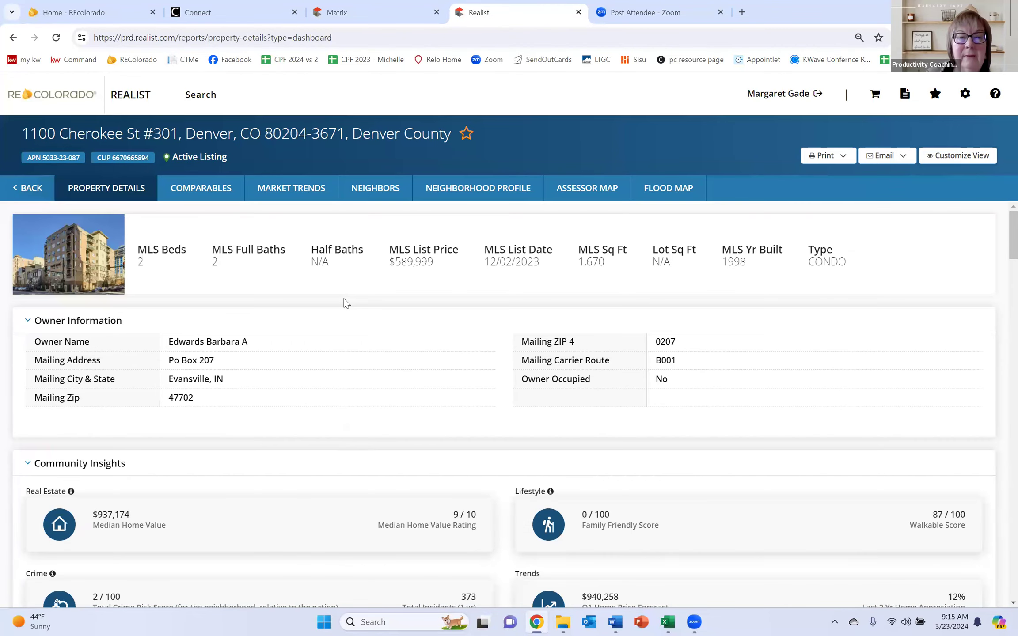
scroll(483, 300, down, 15)
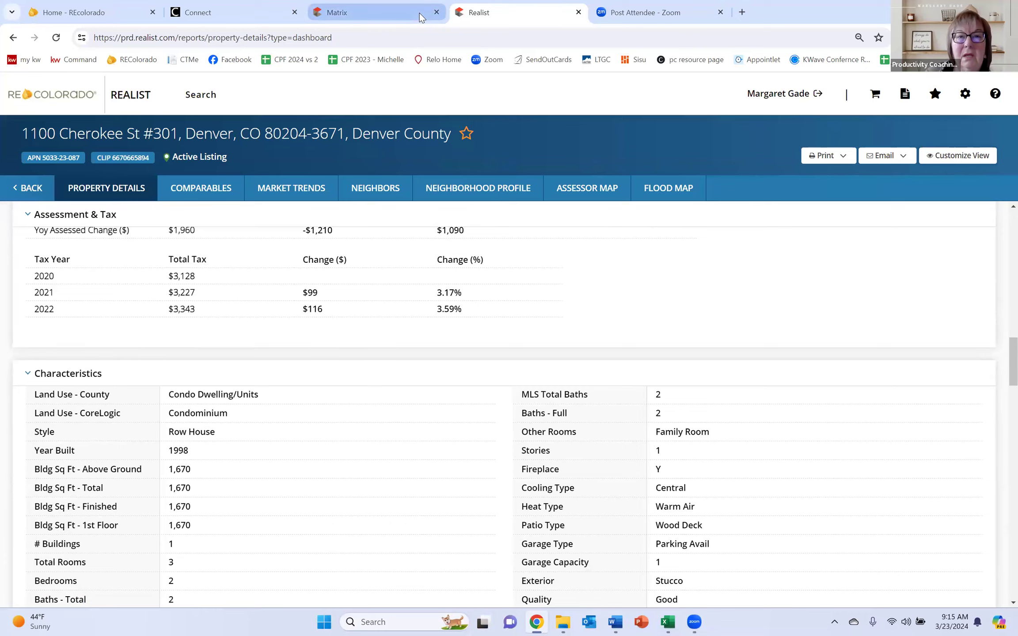
click(398, 19)
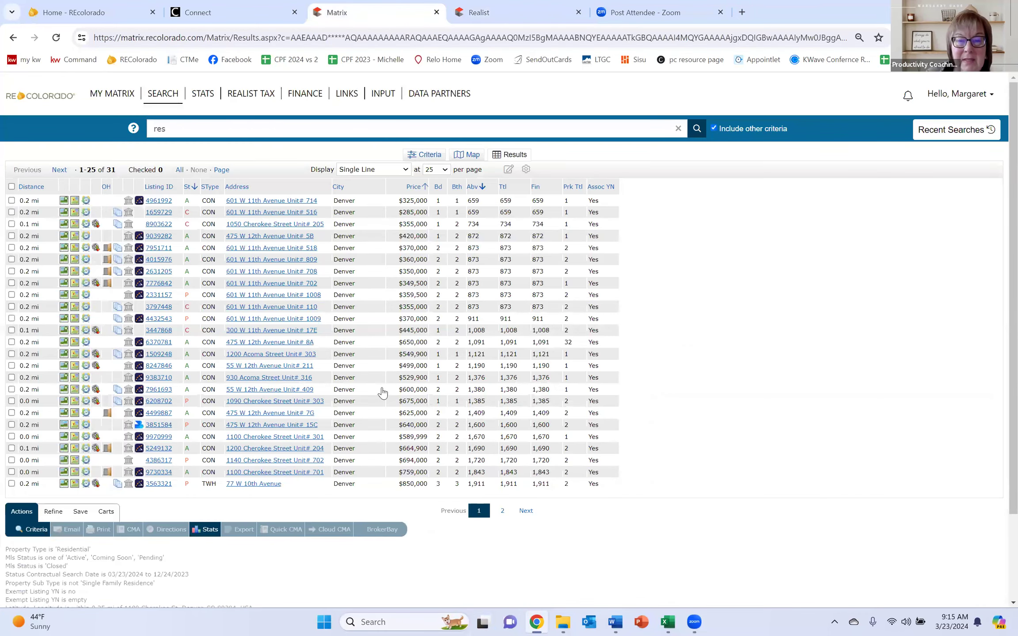
scroll(387, 393, down, 2)
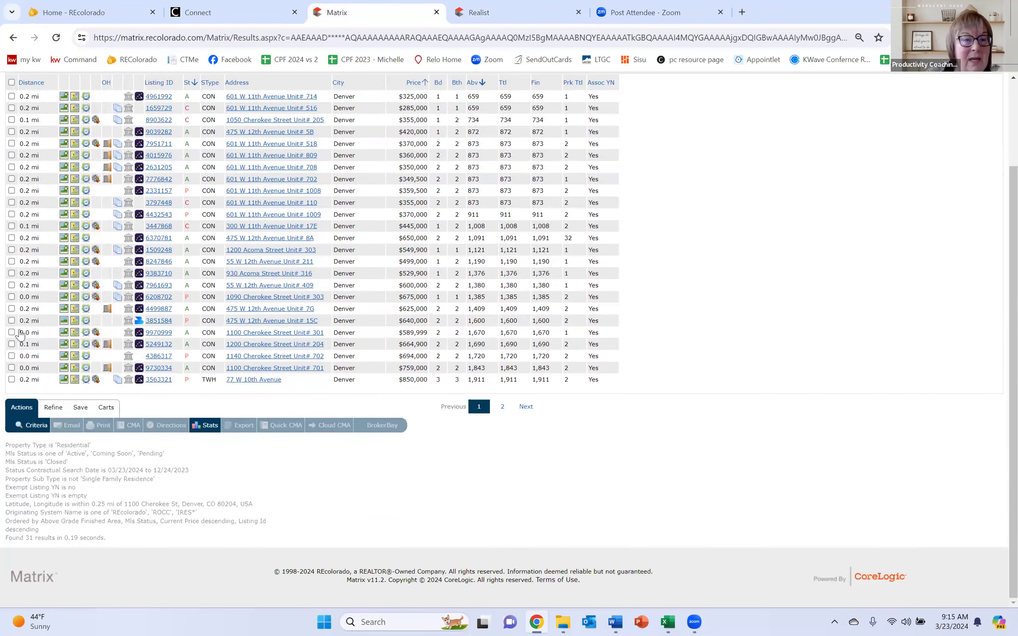
click(12, 332)
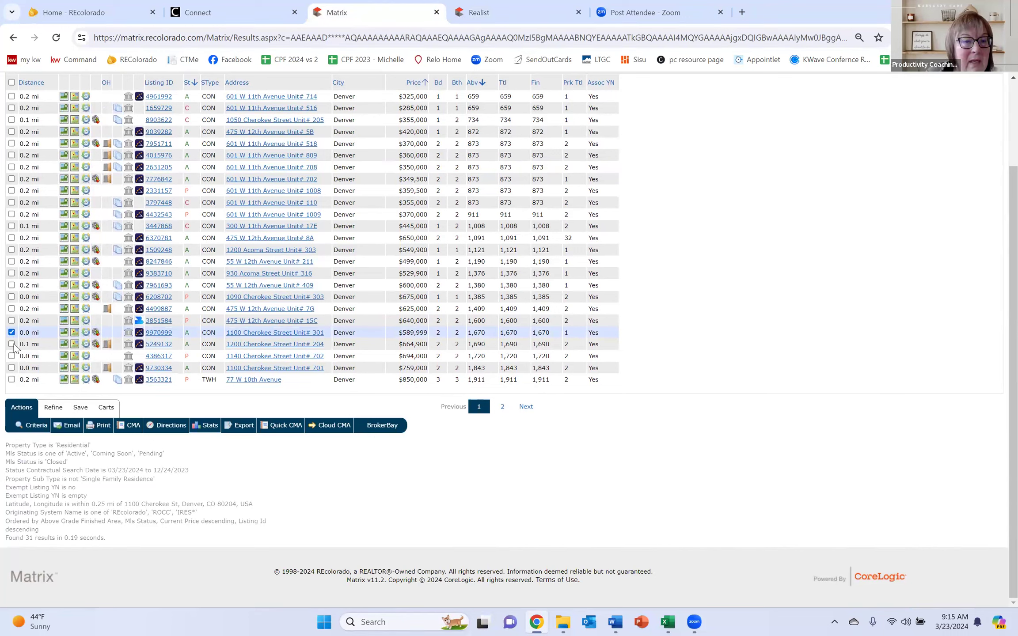
click(12, 344)
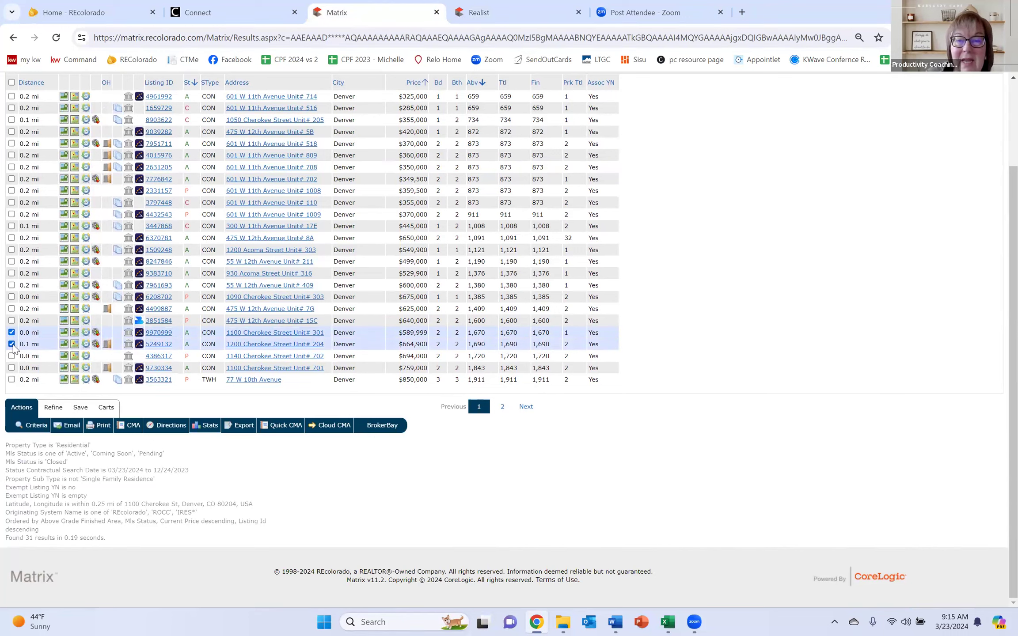
click(12, 354)
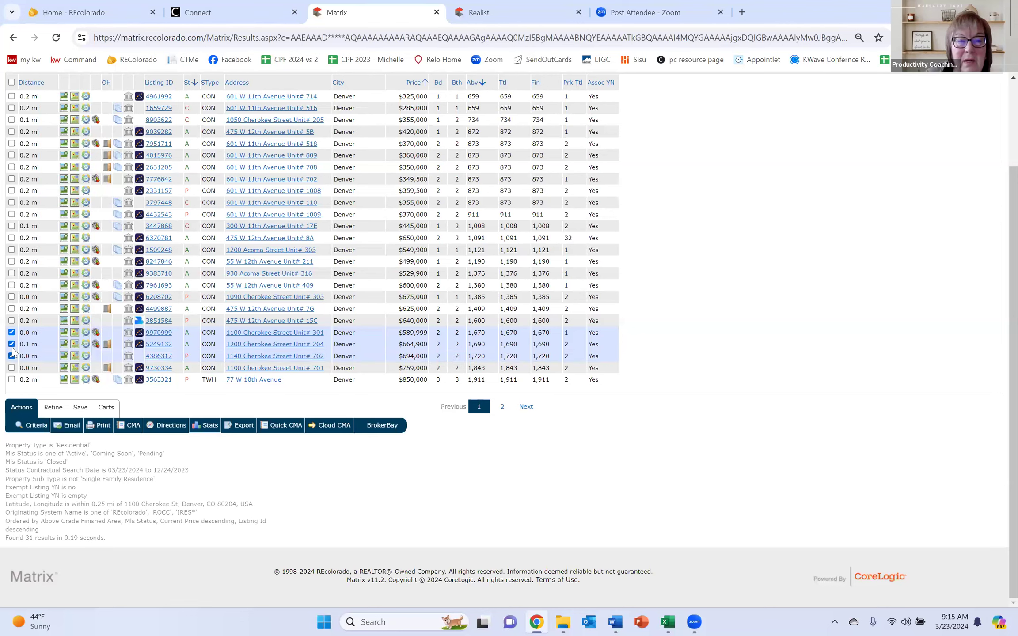
click(12, 321)
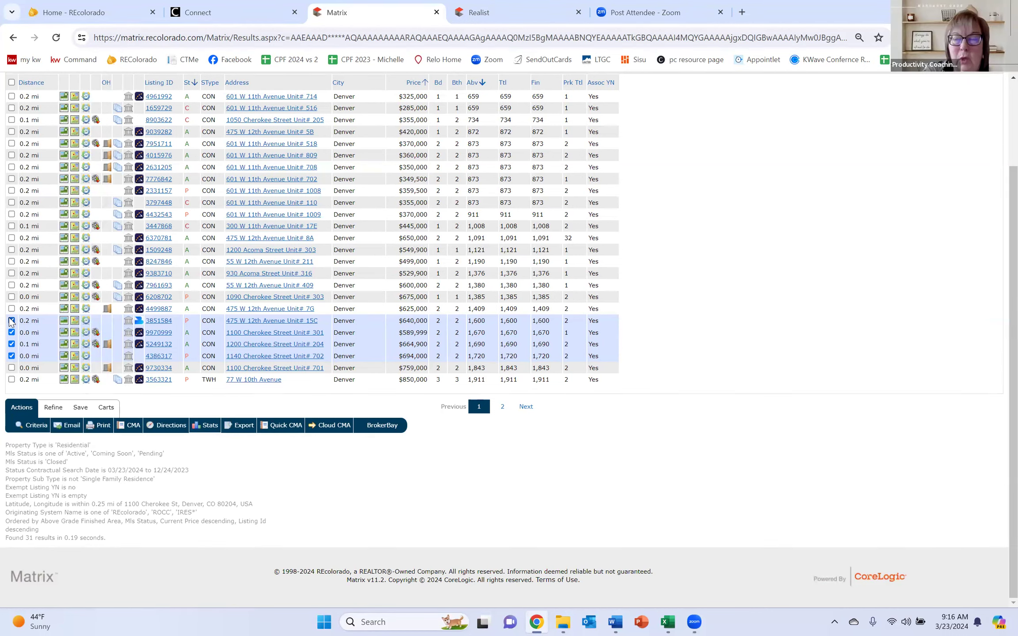
scroll(238, 265, up, 3)
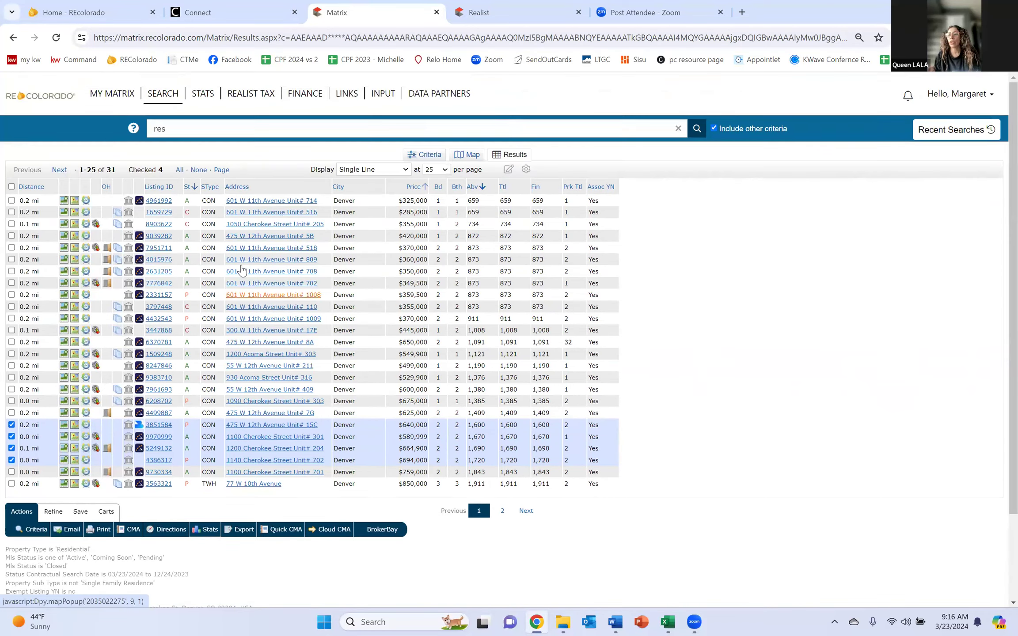
click(426, 157)
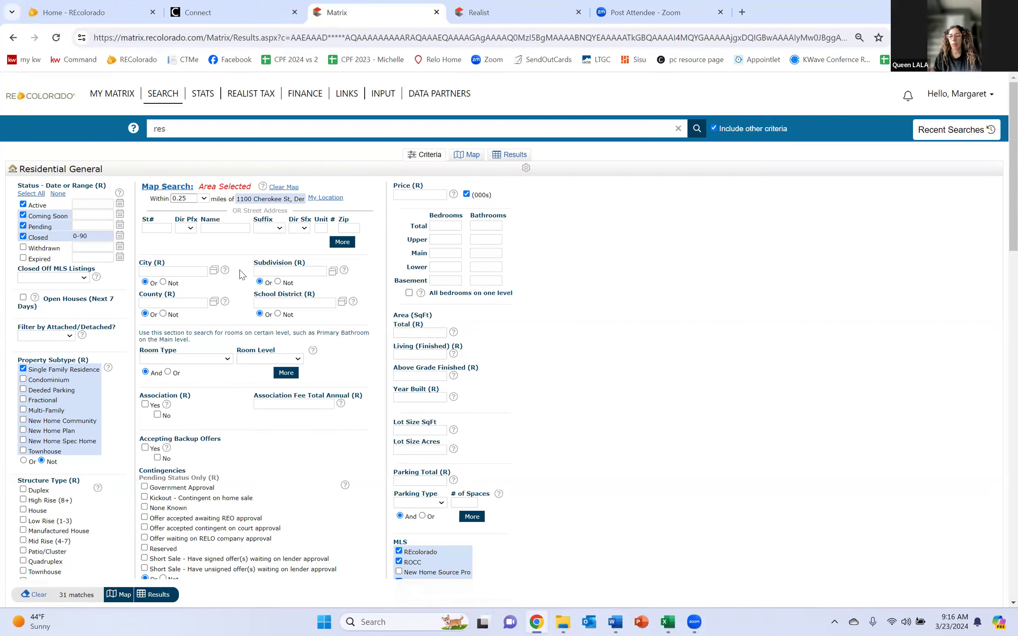
click(518, 156)
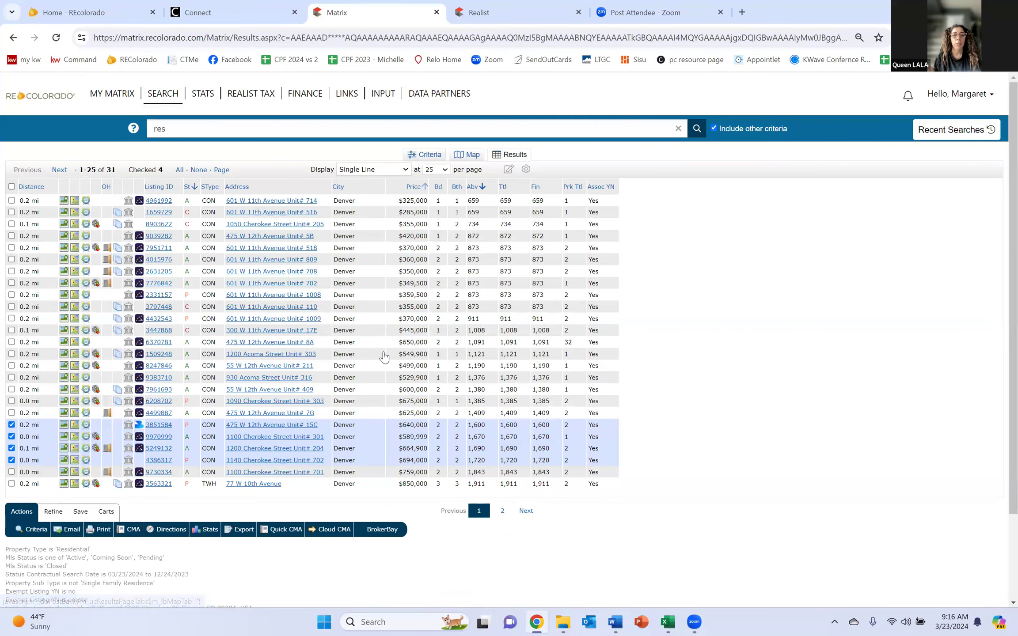
scroll(384, 353, down, 2)
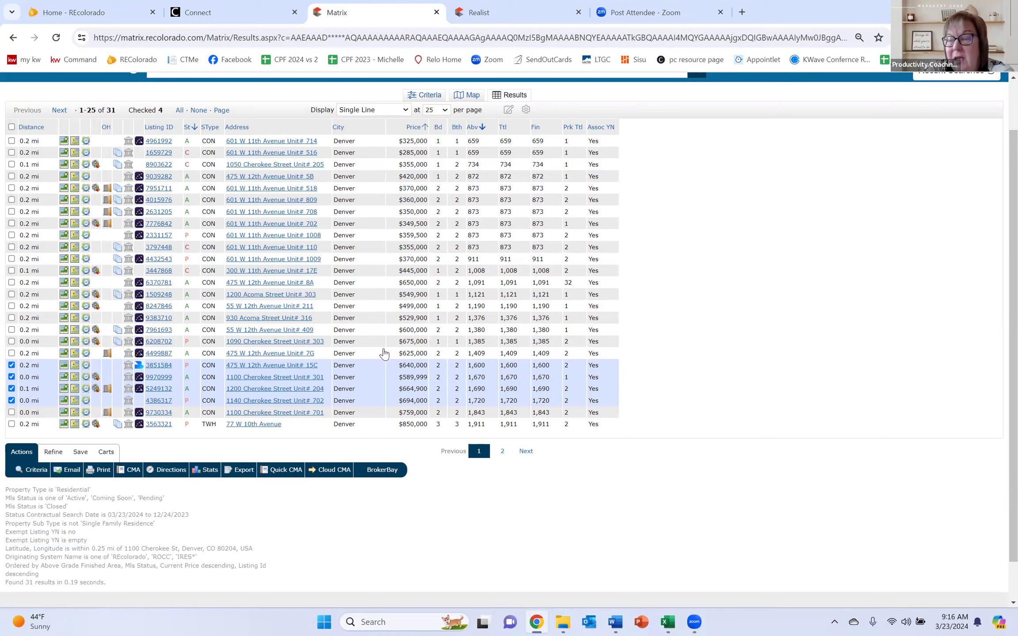
click(12, 354)
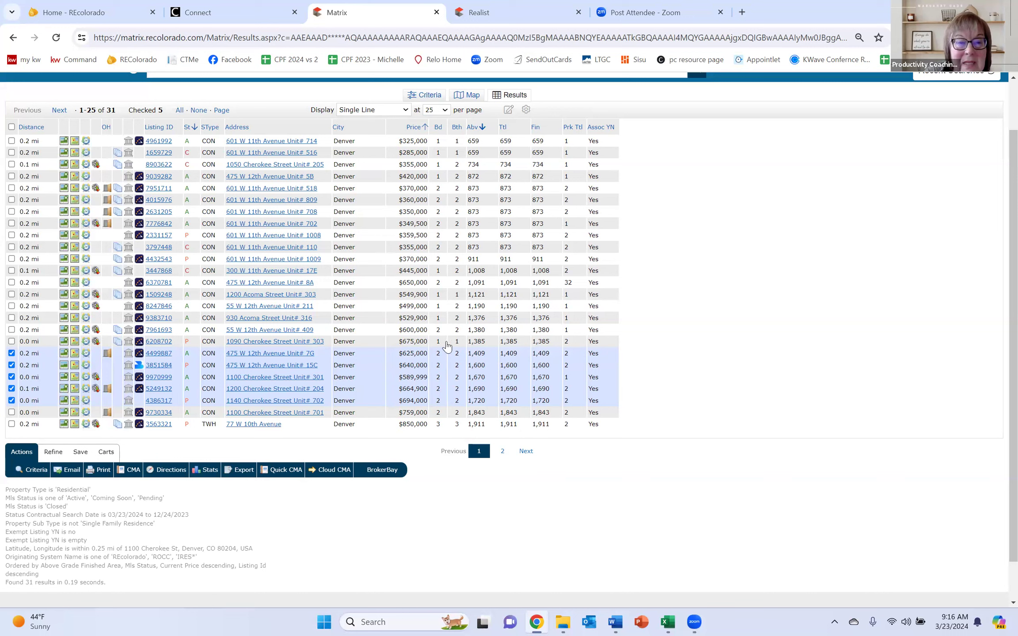
click(11, 341)
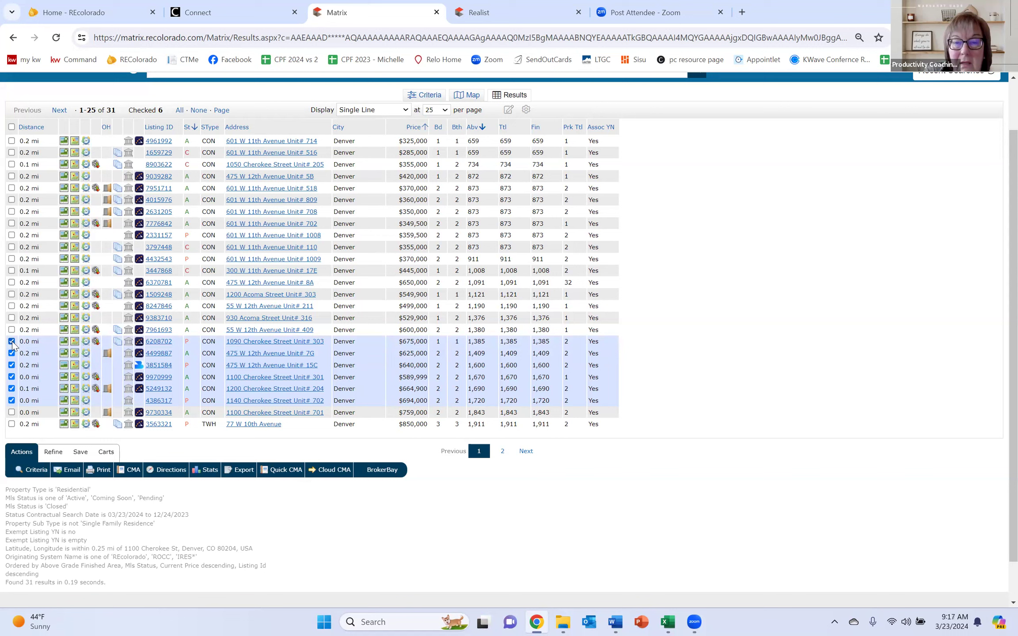
click(13, 332)
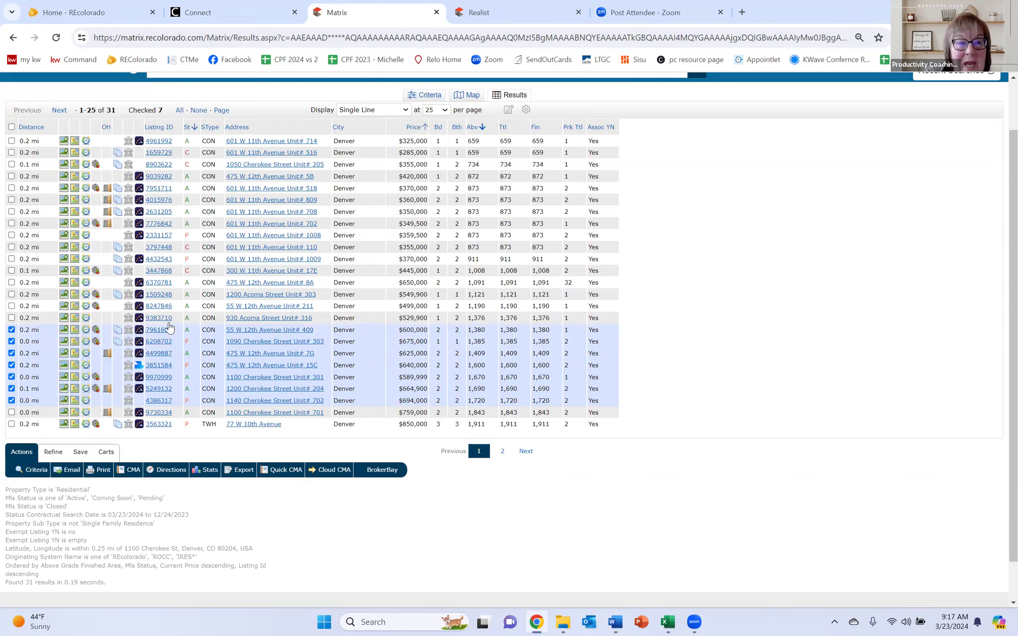
click(11, 319)
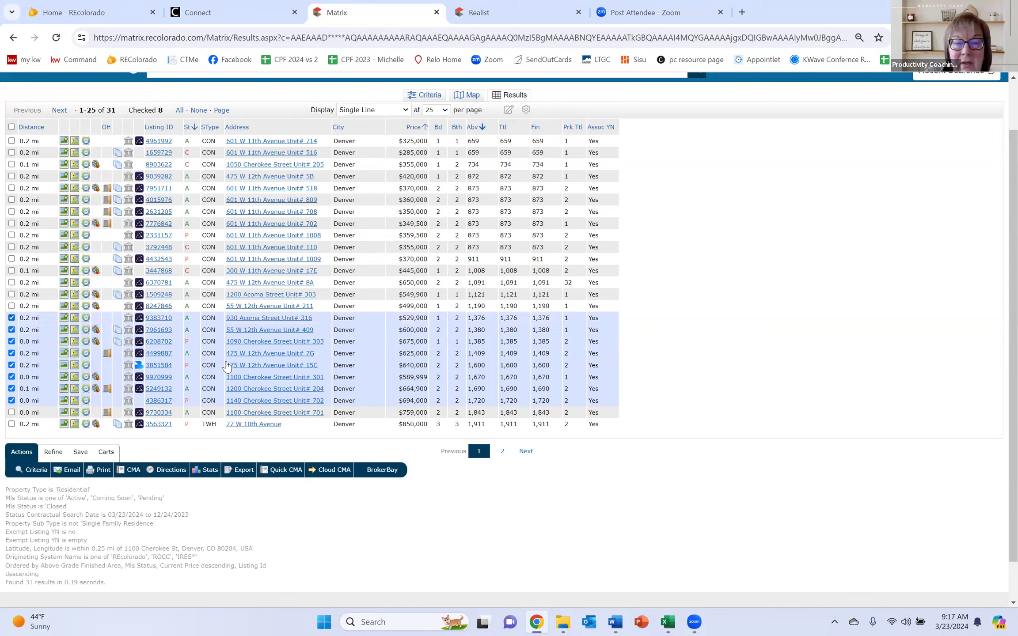
click(12, 413)
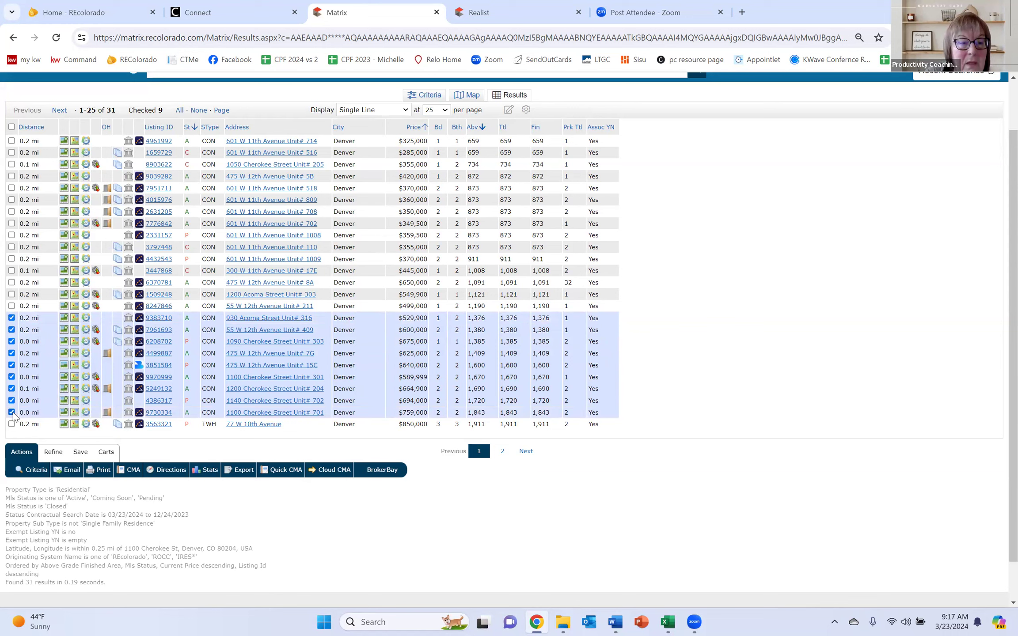
click(57, 456)
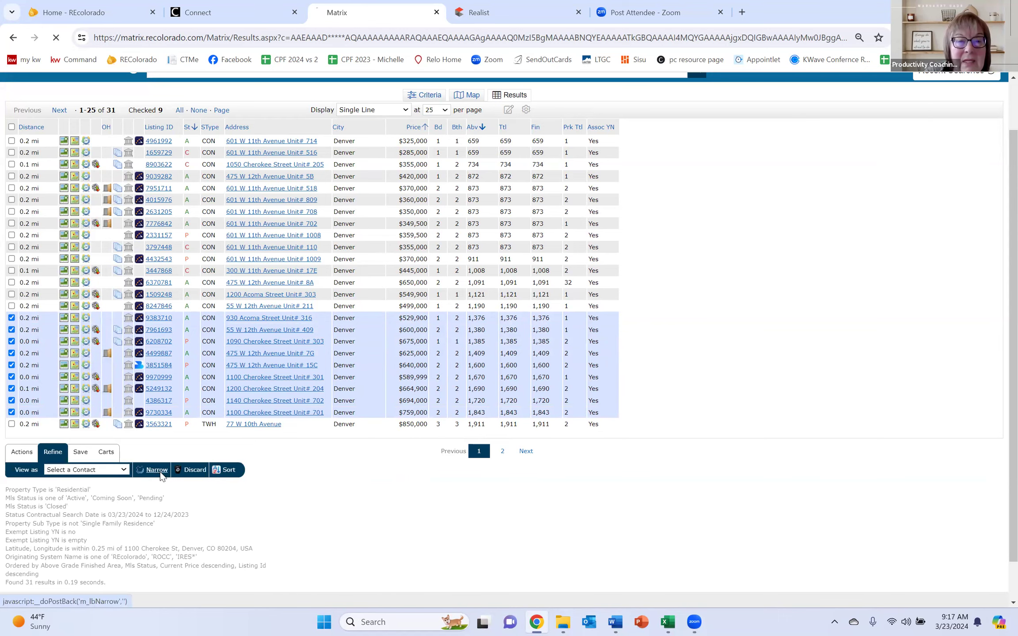
Narrow the results to the nine checked condos and sort them by status column
click(160, 471)
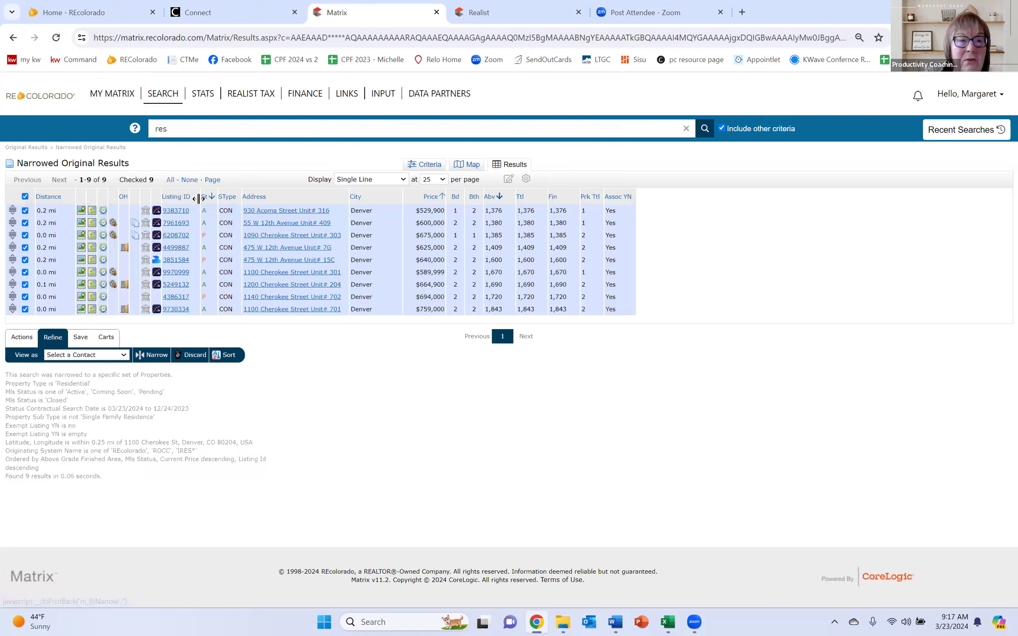
click(206, 198)
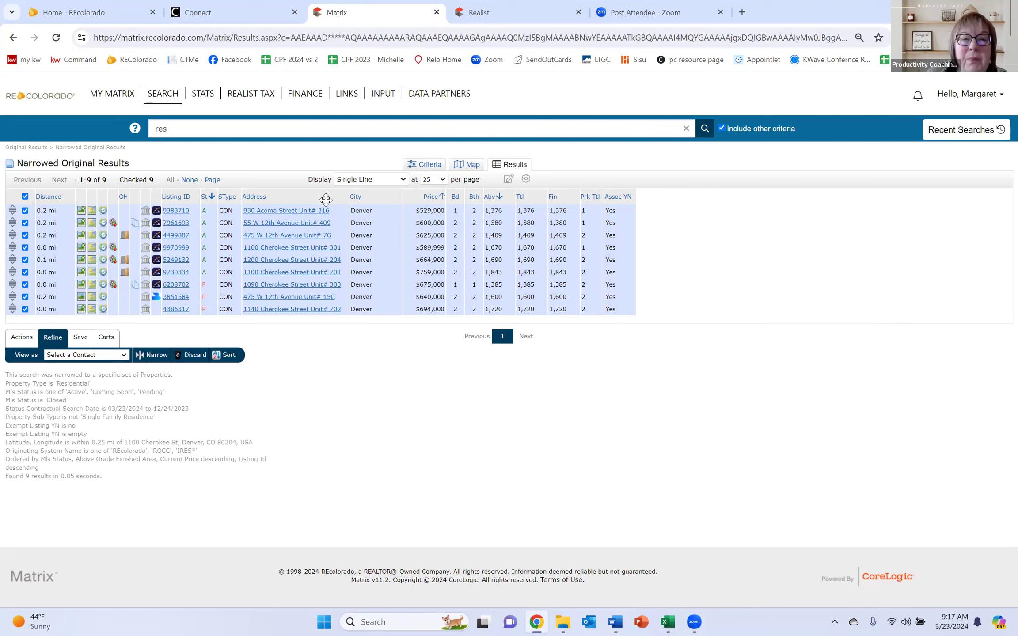
Set the closed-sales range to 0-18, rerun the search, and sort by above-grade area descending
click(426, 164)
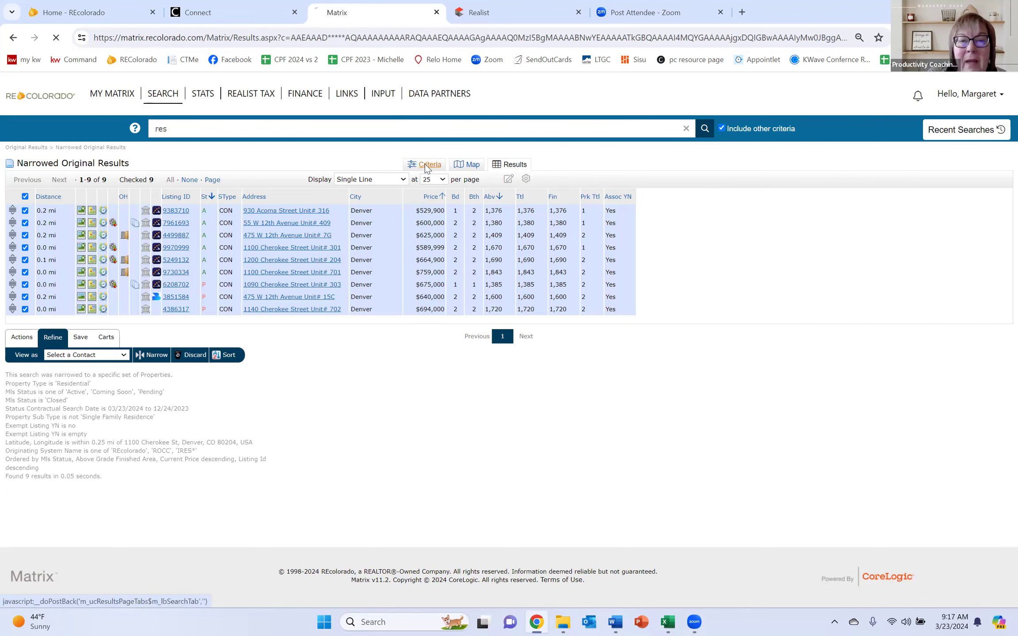
click(93, 237)
text(0-)
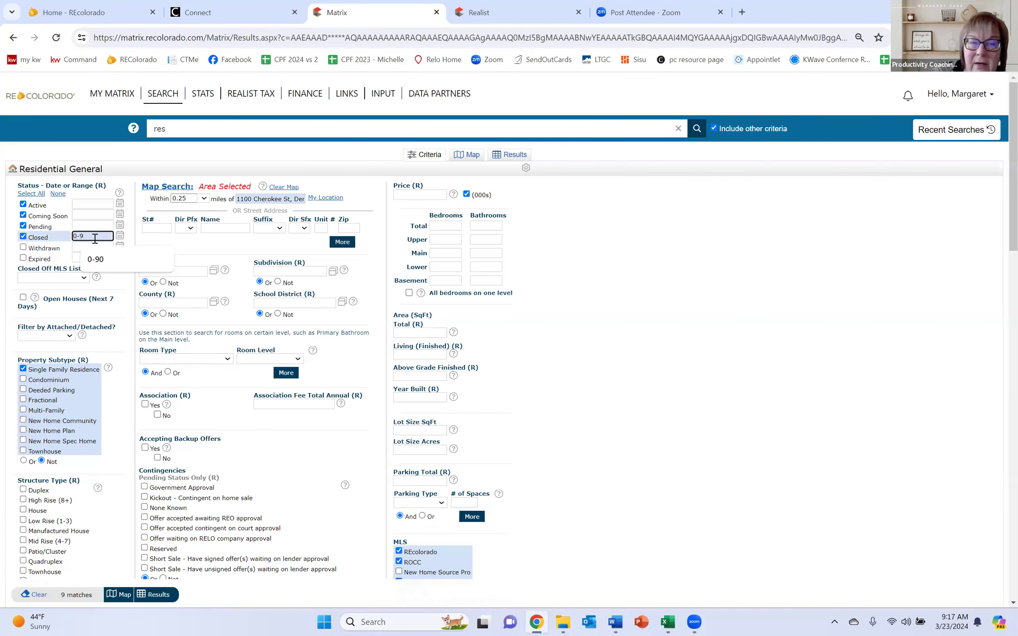
text(180)
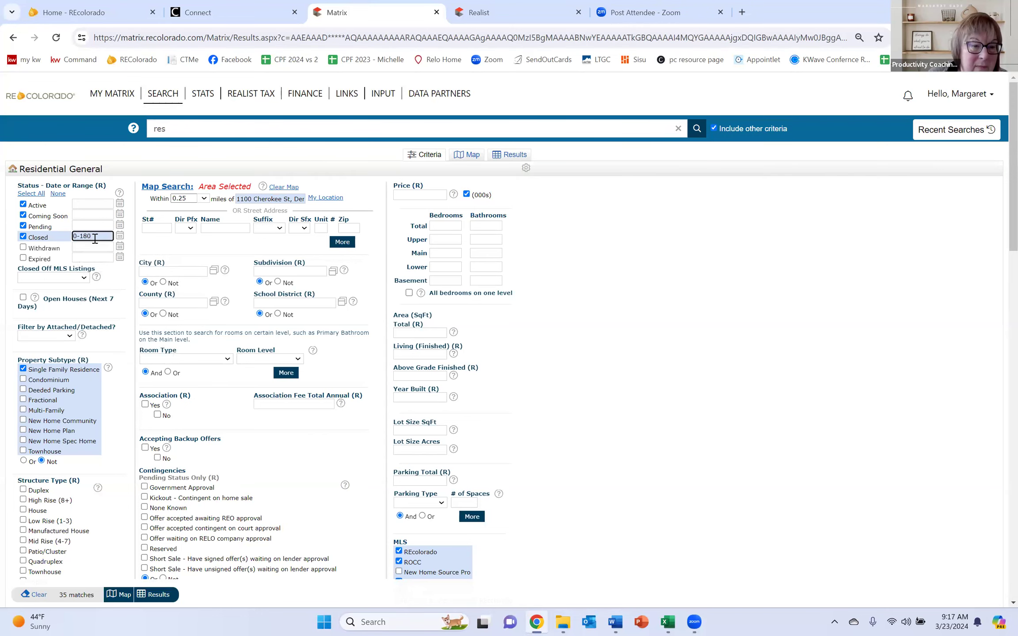
click(512, 155)
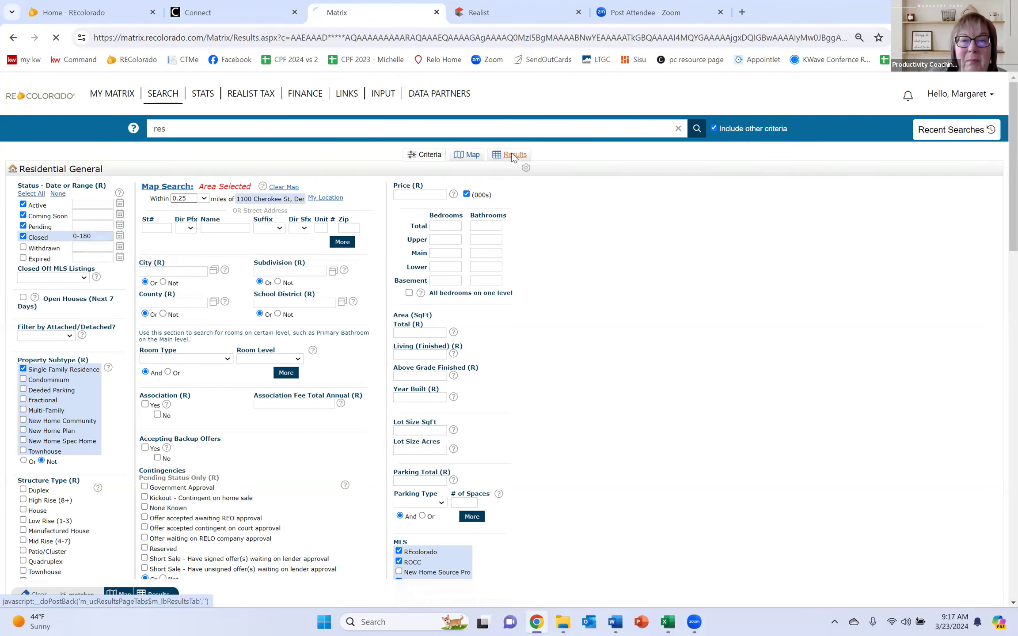
scroll(413, 188, down, 2)
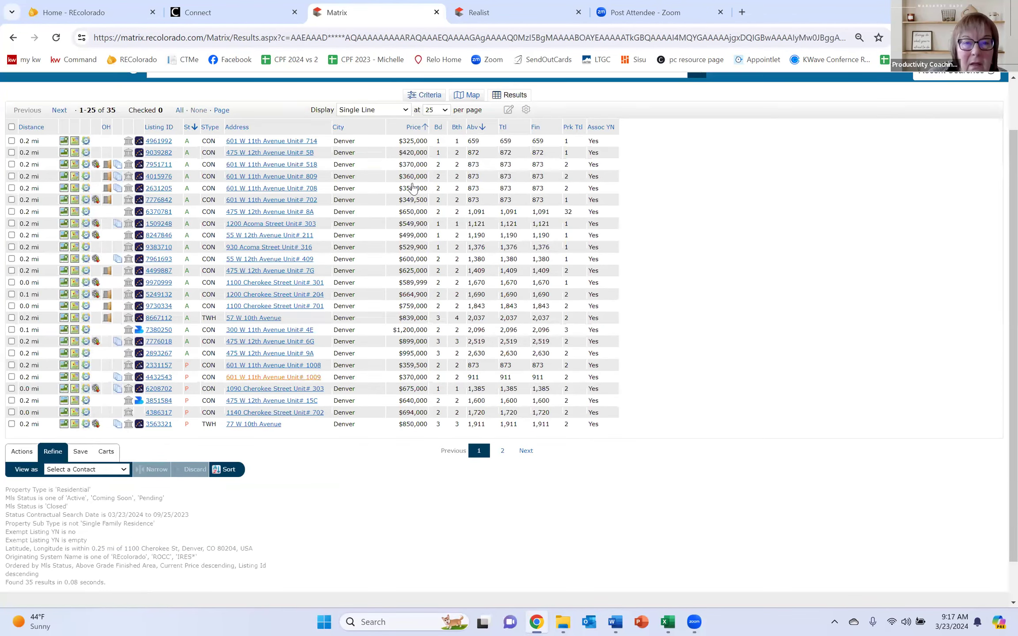
click(473, 128)
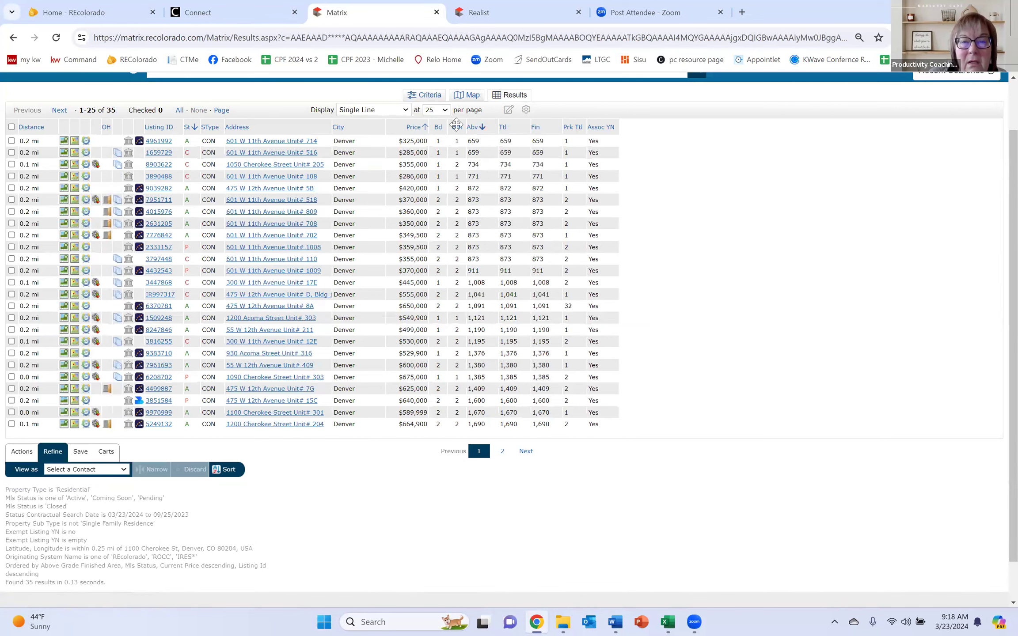
click(473, 129)
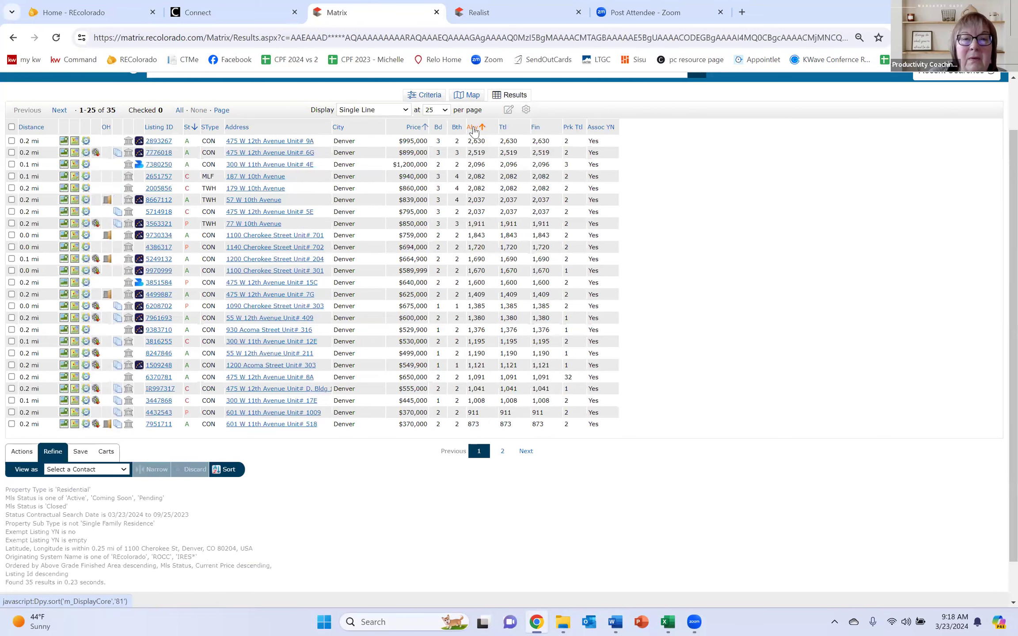
click(11, 259)
click(12, 271)
click(12, 247)
click(12, 235)
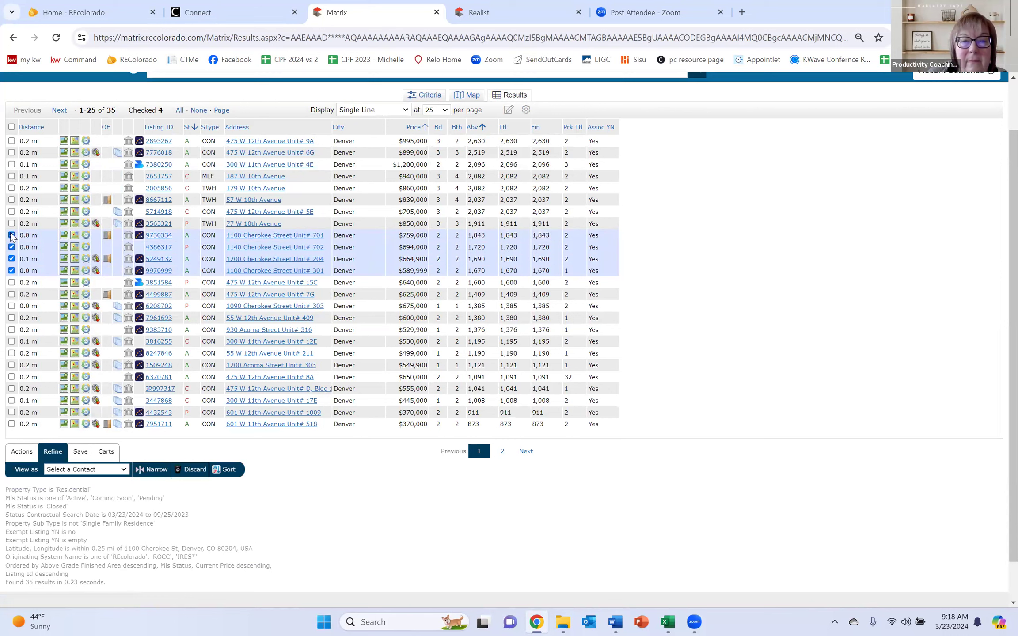
click(11, 282)
click(11, 294)
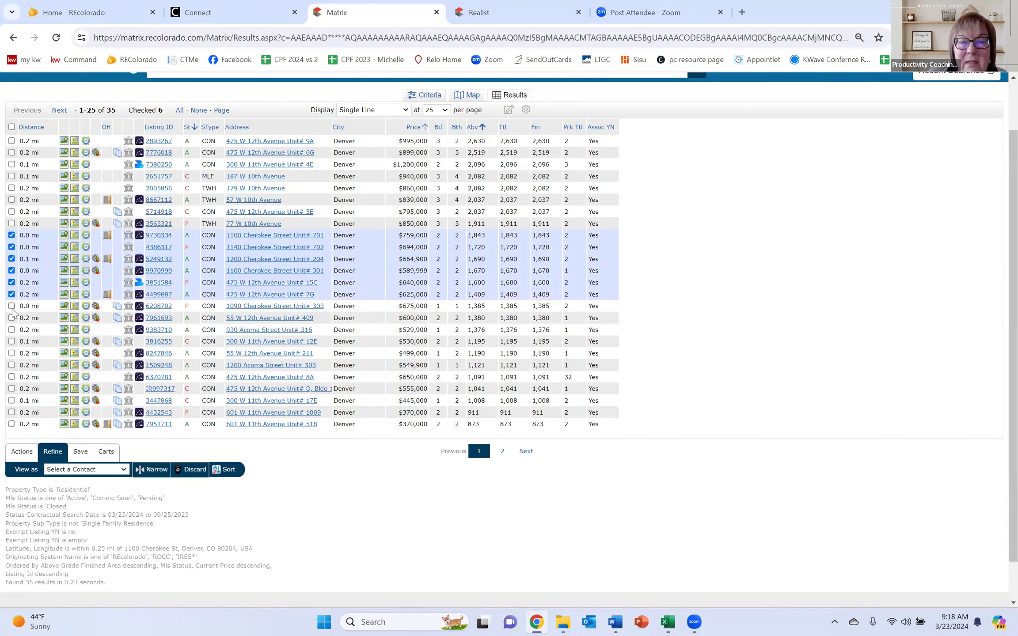
click(11, 305)
click(11, 329)
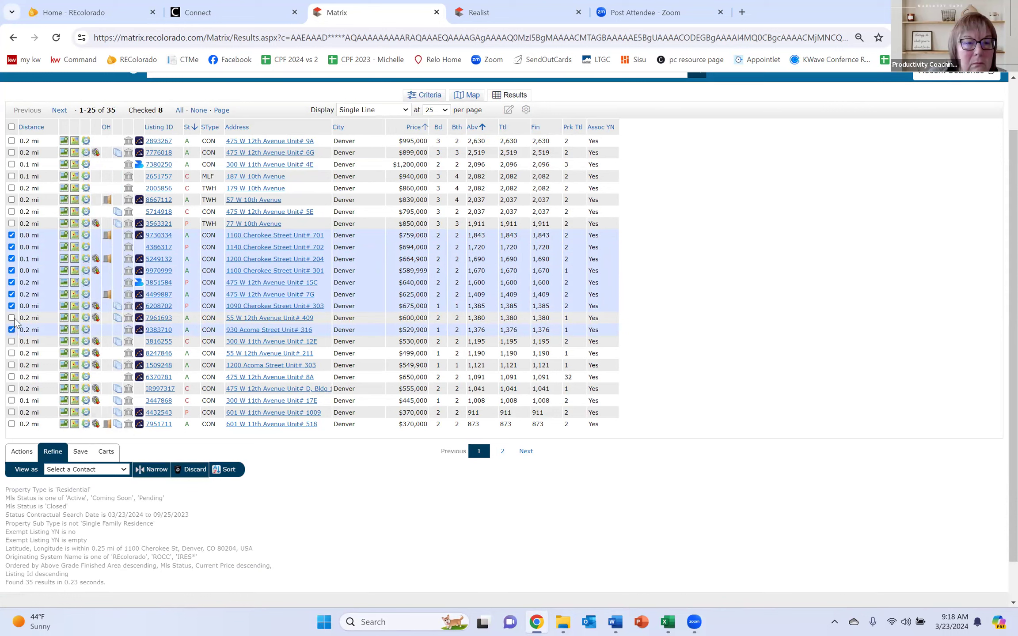
click(12, 318)
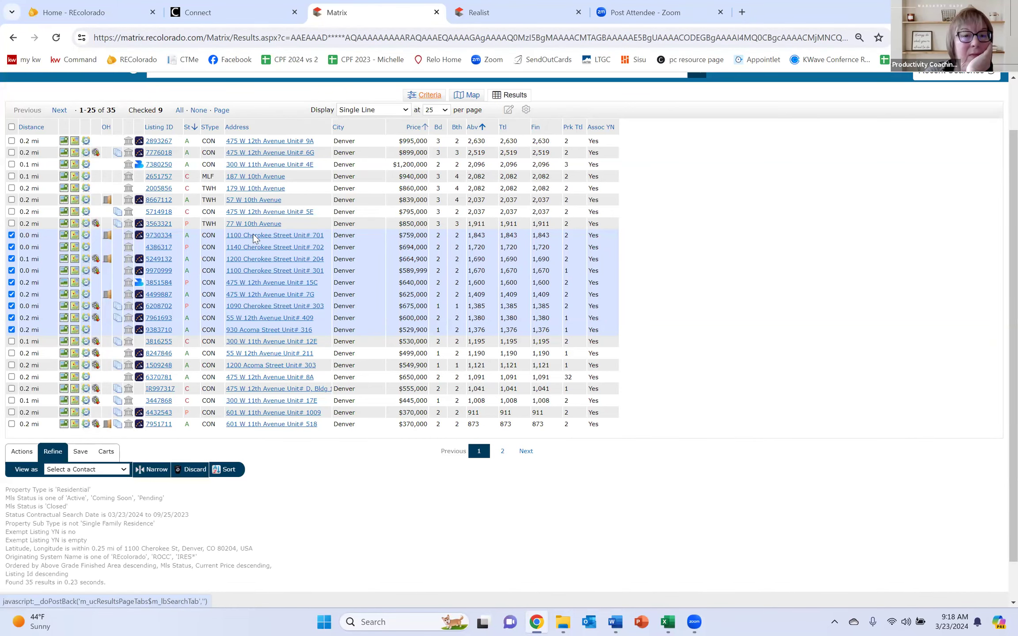
Set the Closed date to 01/01/2023+ and show the resulting 73 listings
text(01/01/2)
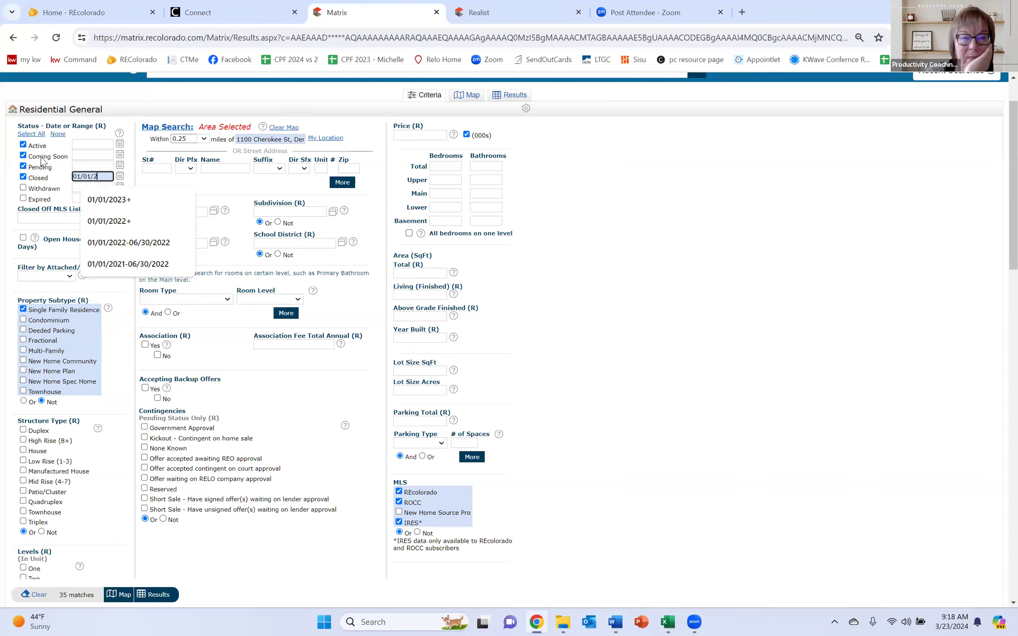
text(023+)
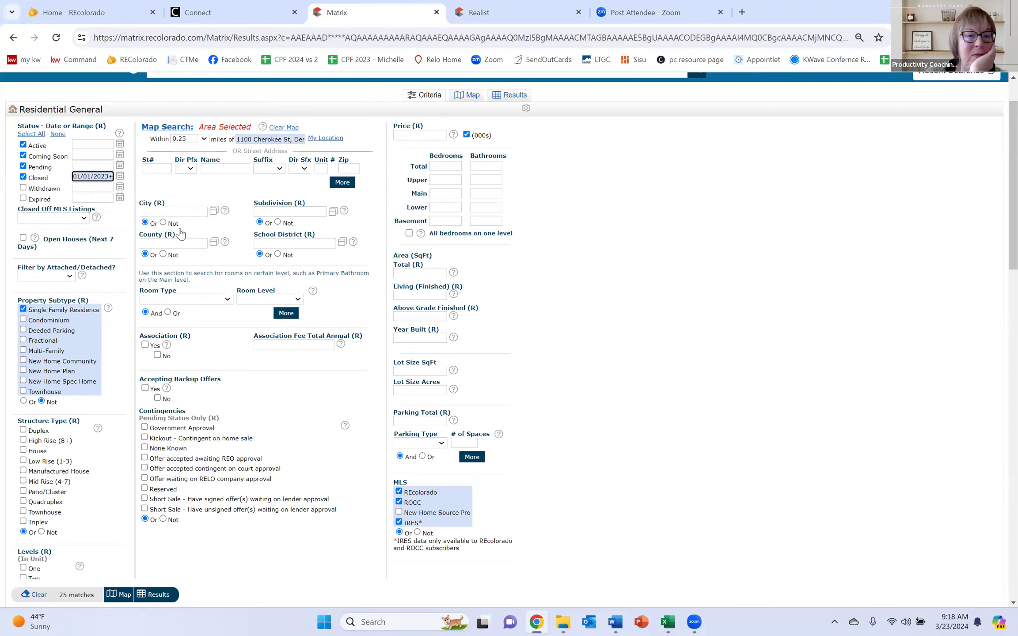
click(514, 95)
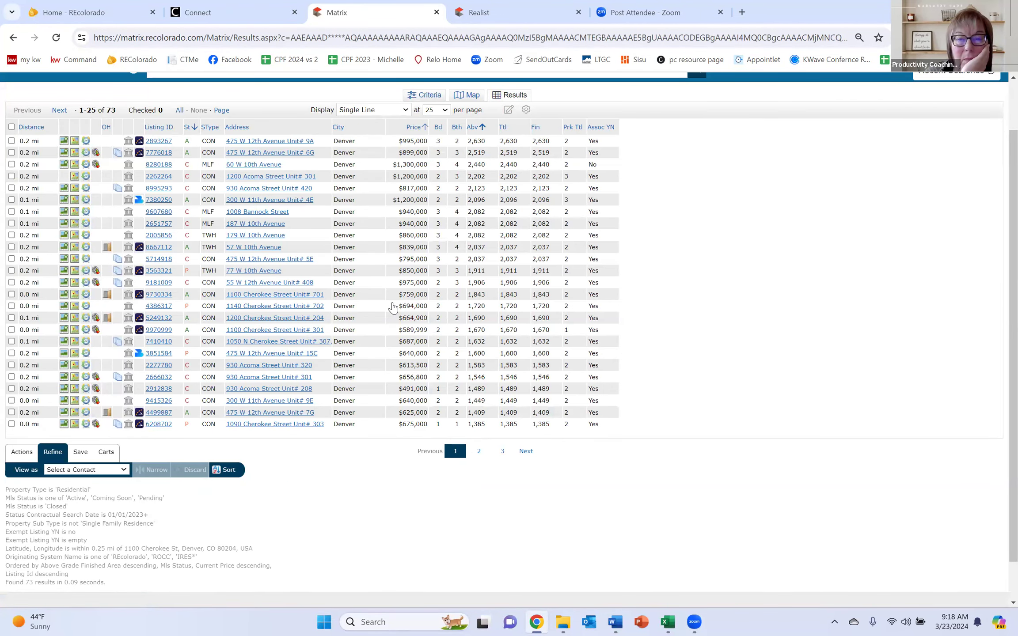
scroll(391, 307, down, 1)
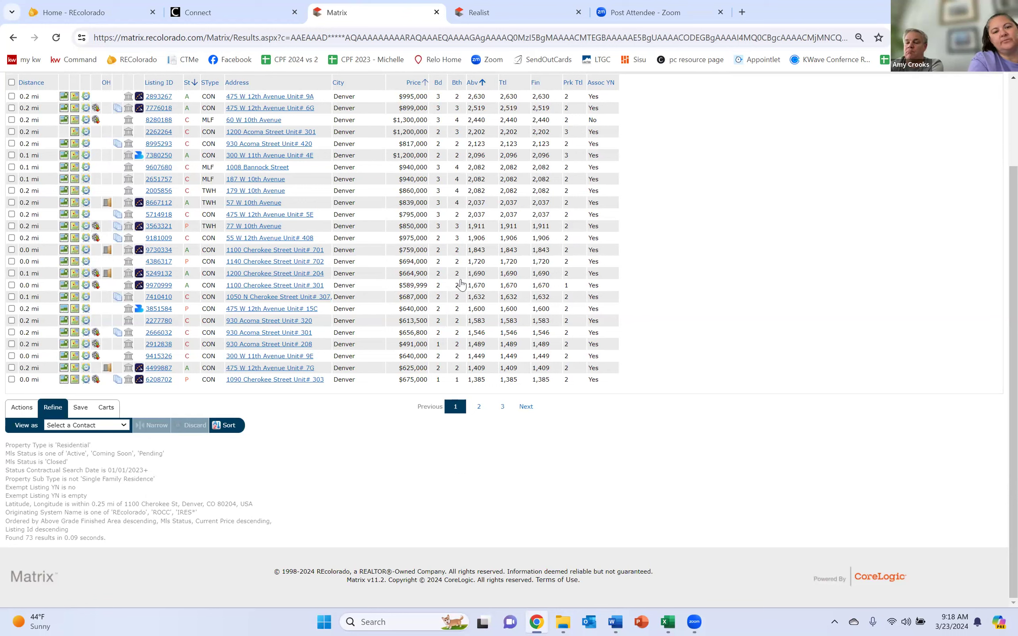
click(11, 262)
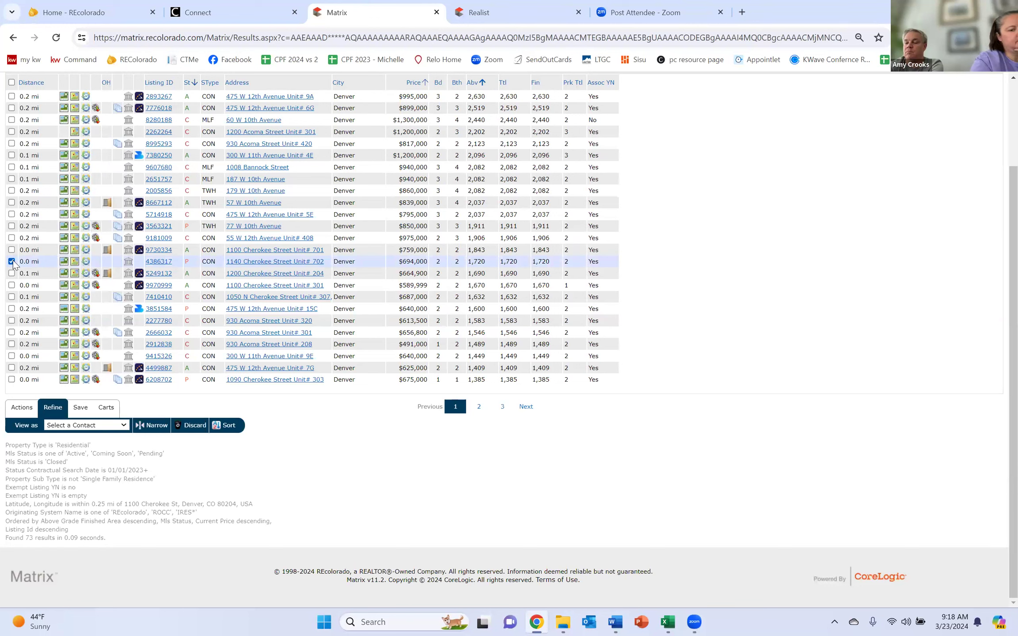
click(11, 250)
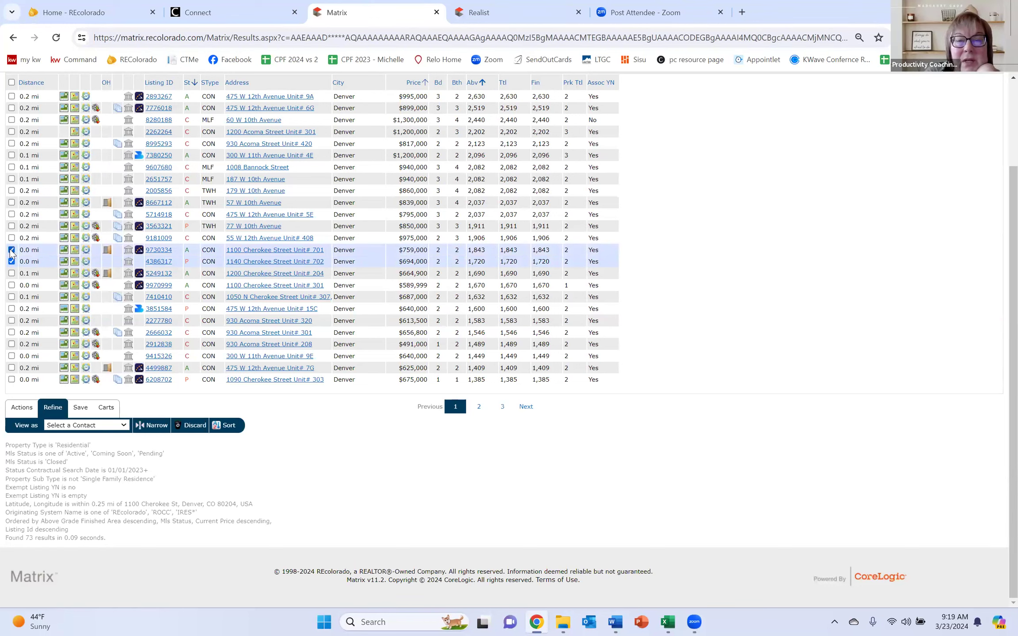
click(11, 273)
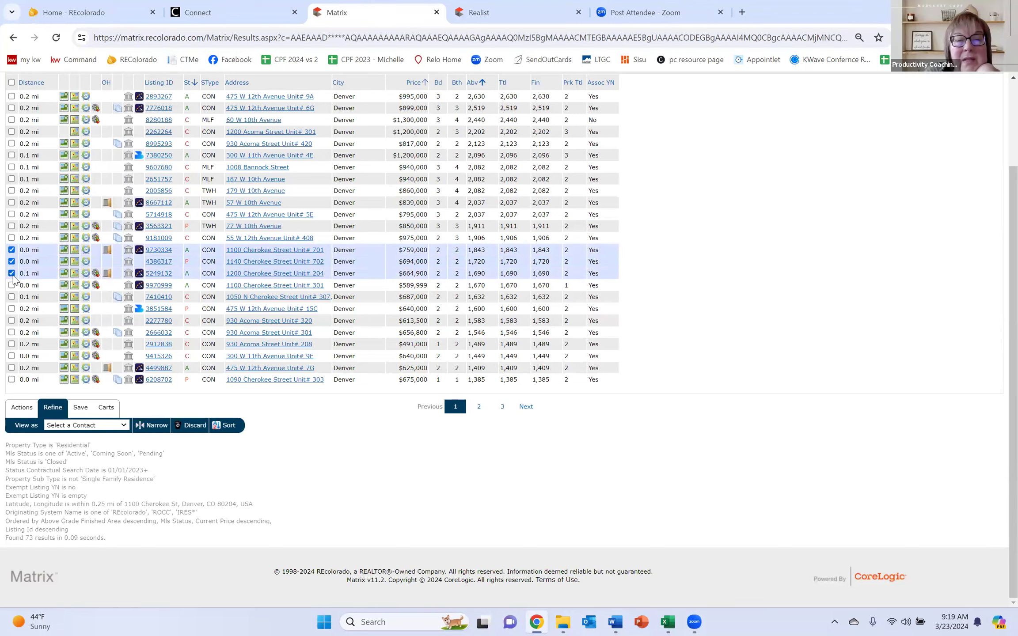
click(11, 285)
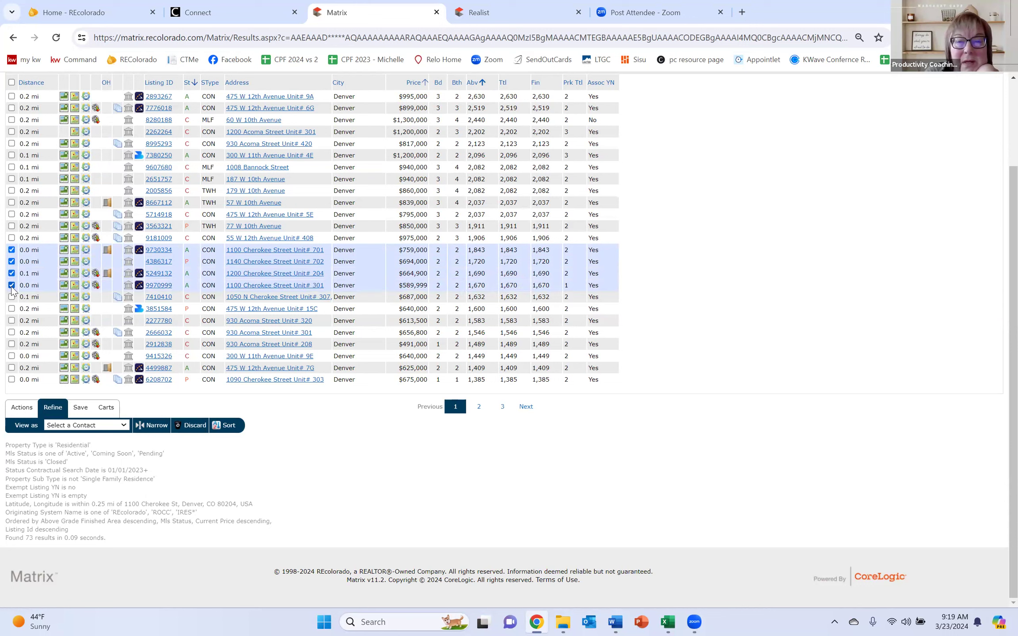
click(11, 296)
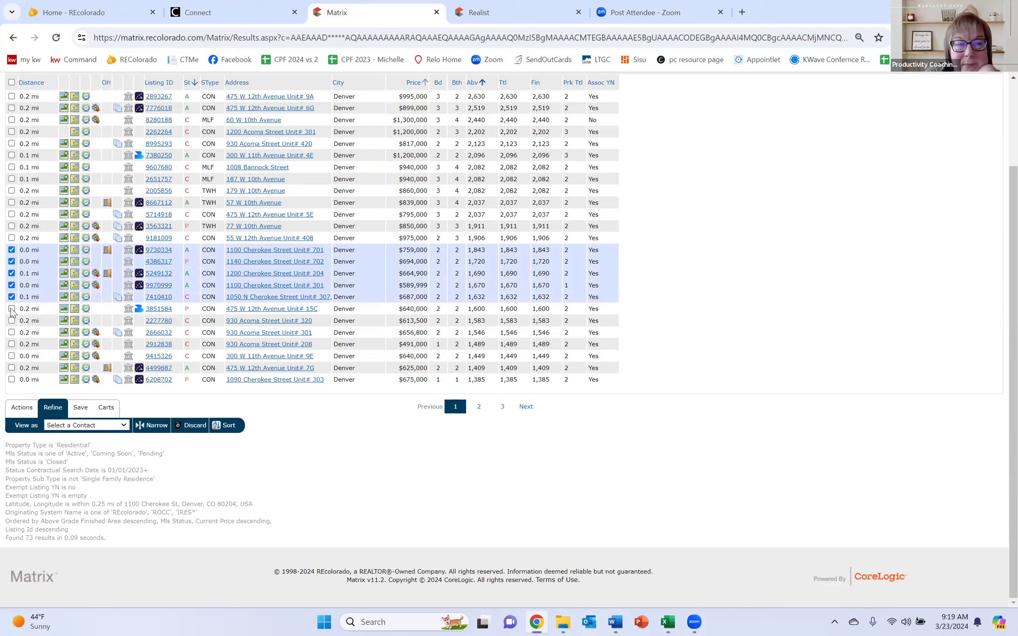
click(12, 309)
click(12, 321)
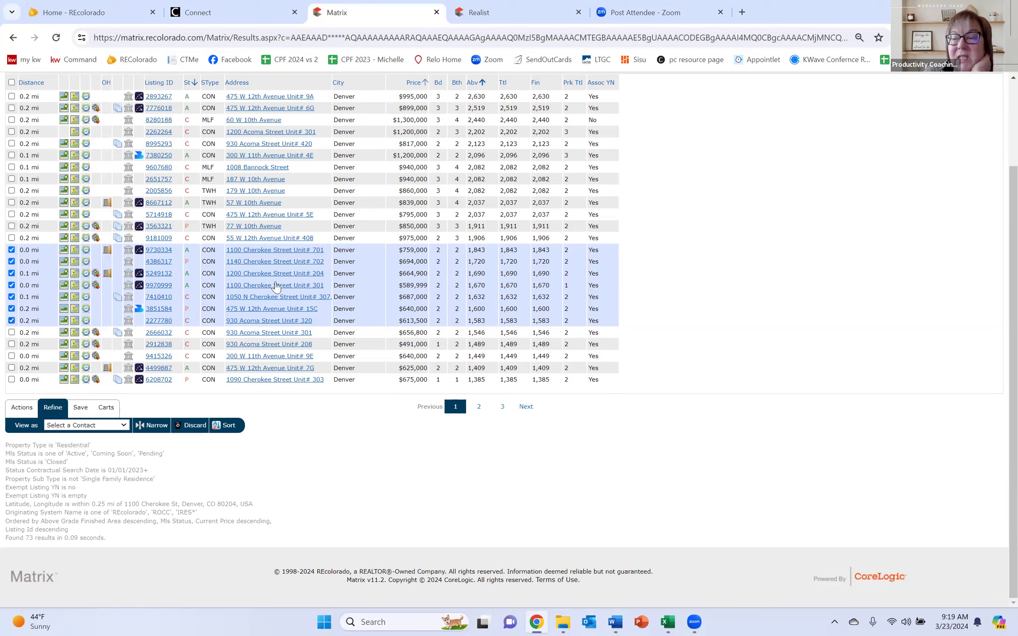
click(11, 333)
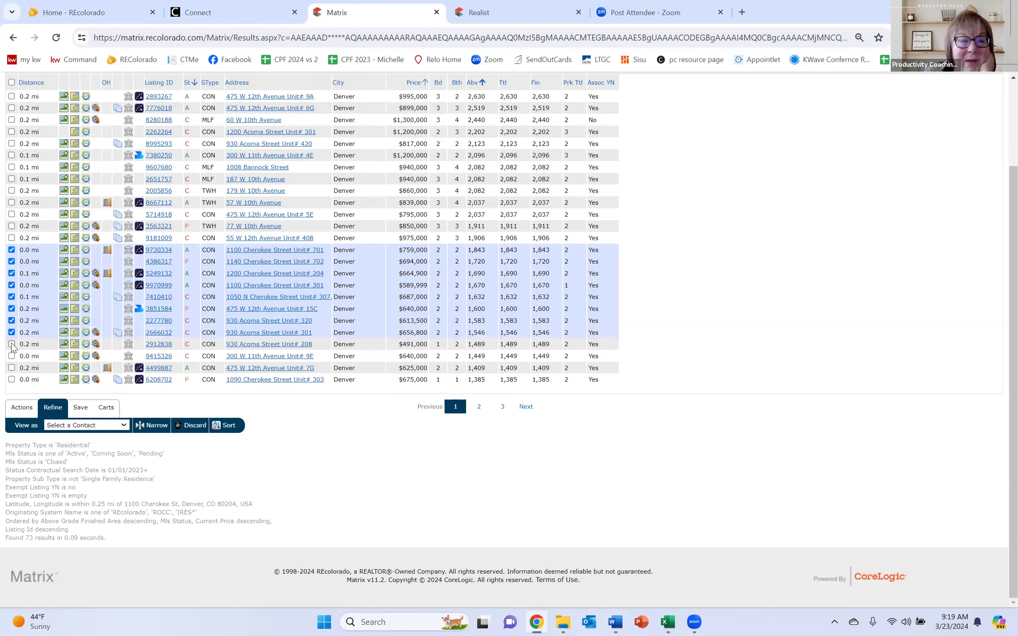
click(12, 345)
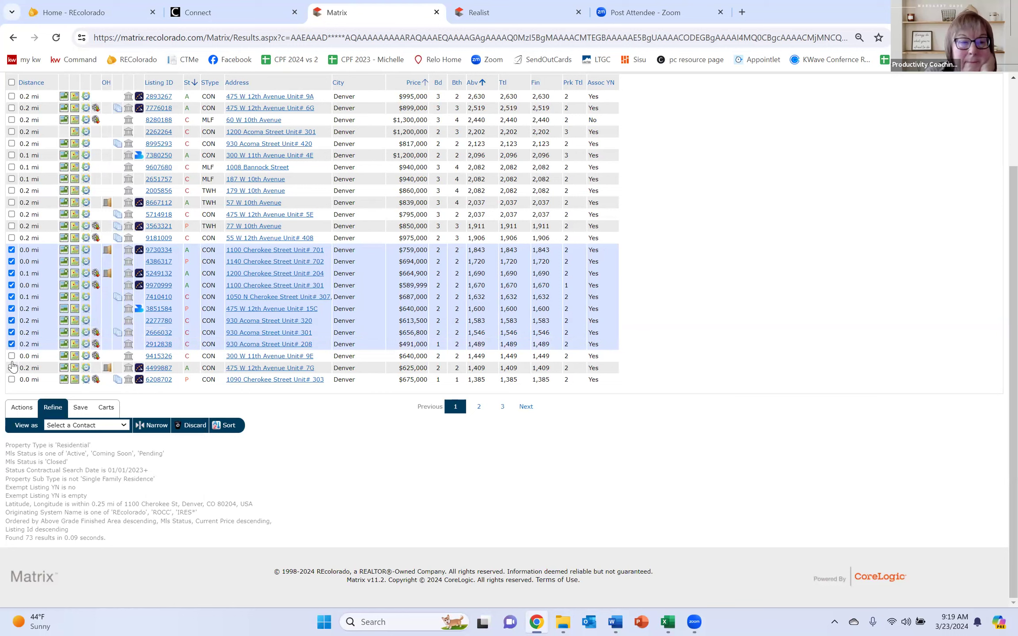
click(12, 356)
click(12, 369)
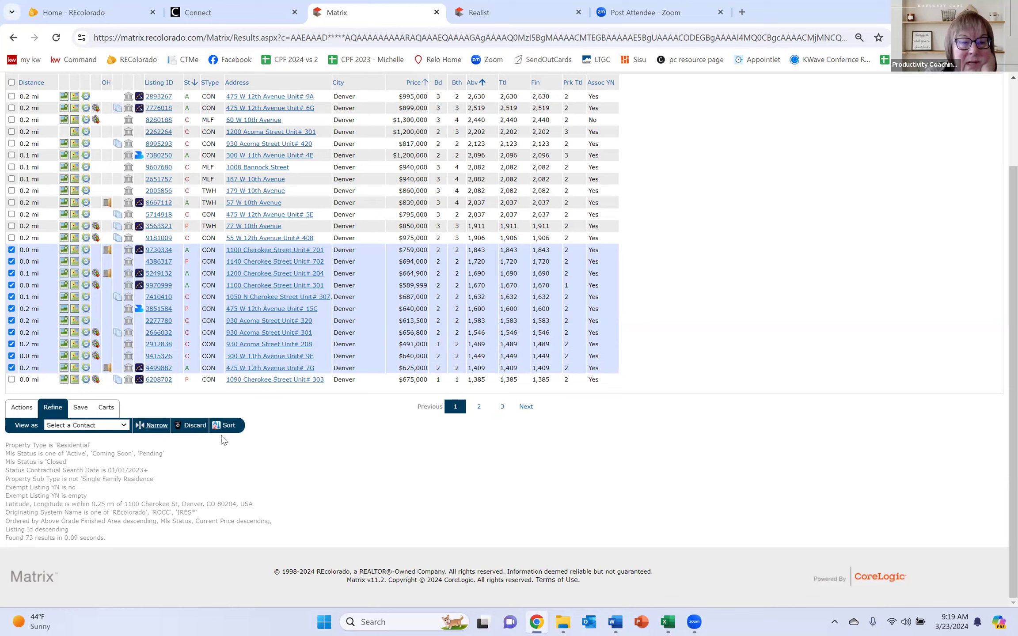
Narrow to the 11 checked comps, clear all checks, and sort by status with actives first
click(161, 431)
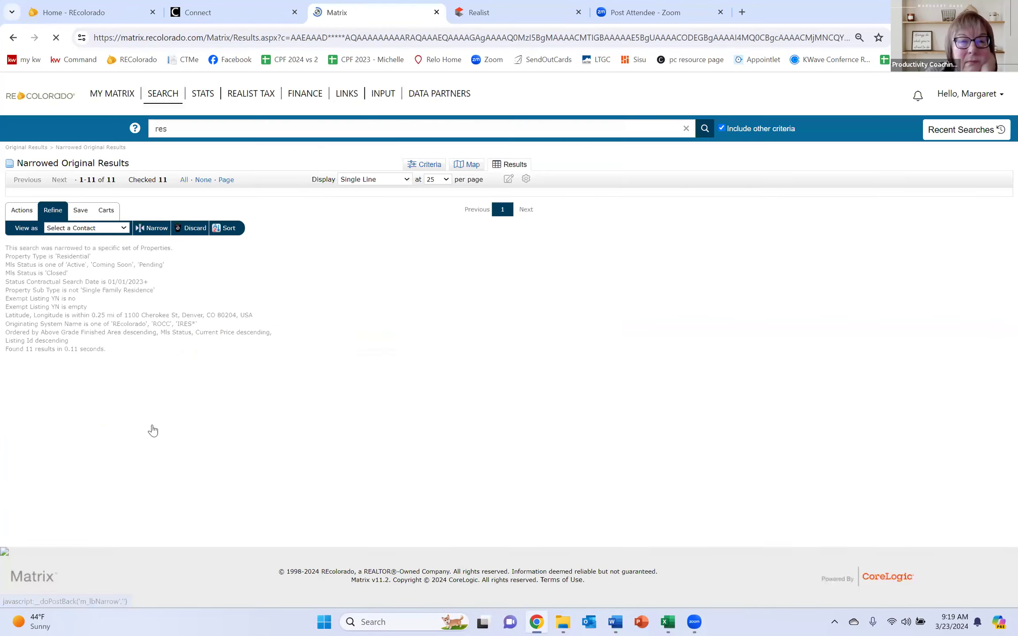
click(25, 197)
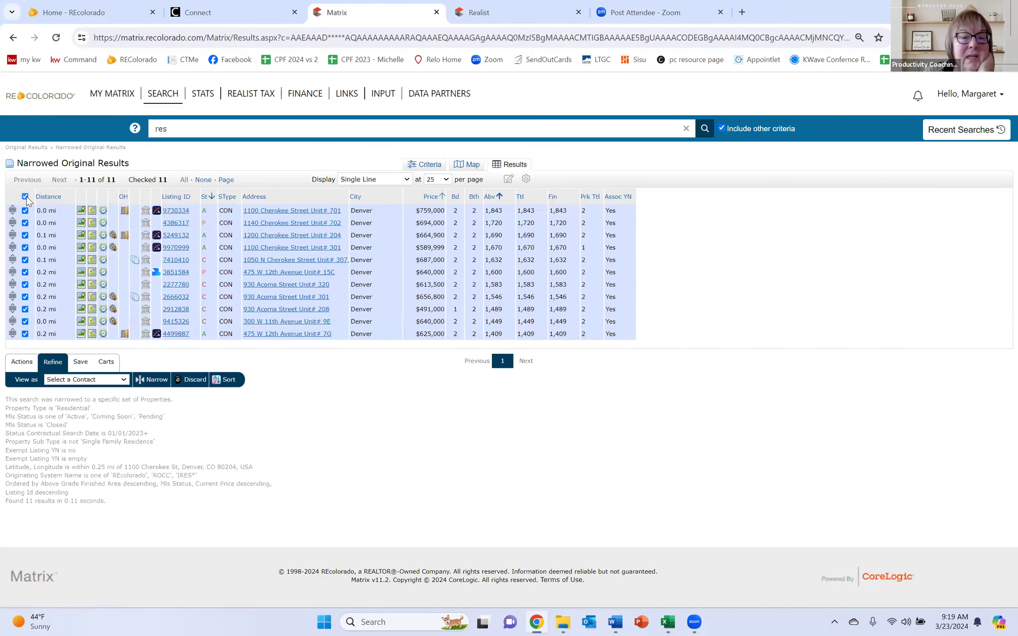
click(204, 198)
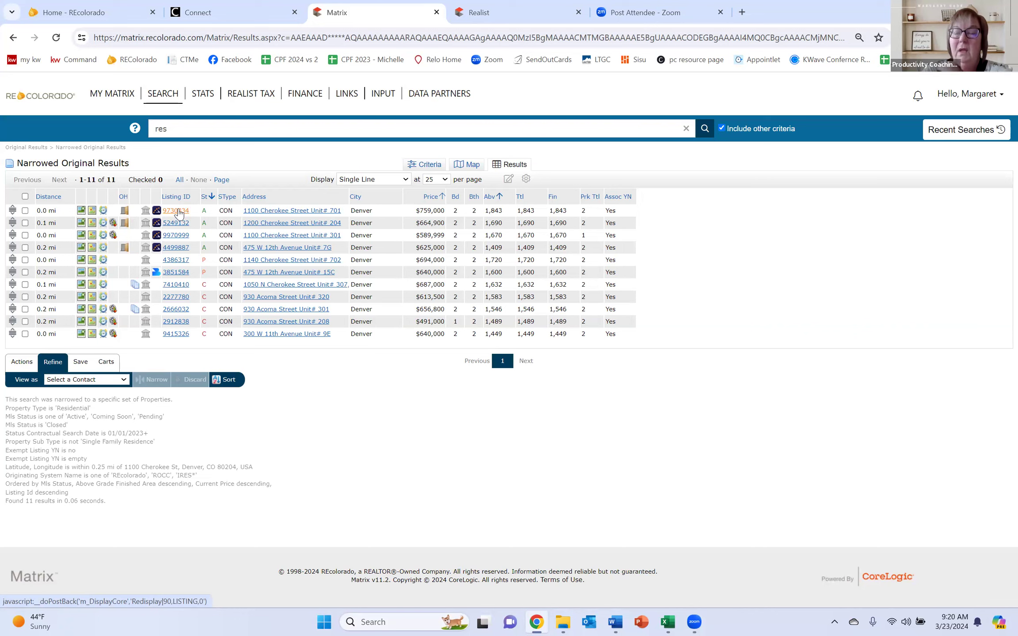
Select all 11 comps from the Actions tab and generate a Quick CMA summary report
click(26, 363)
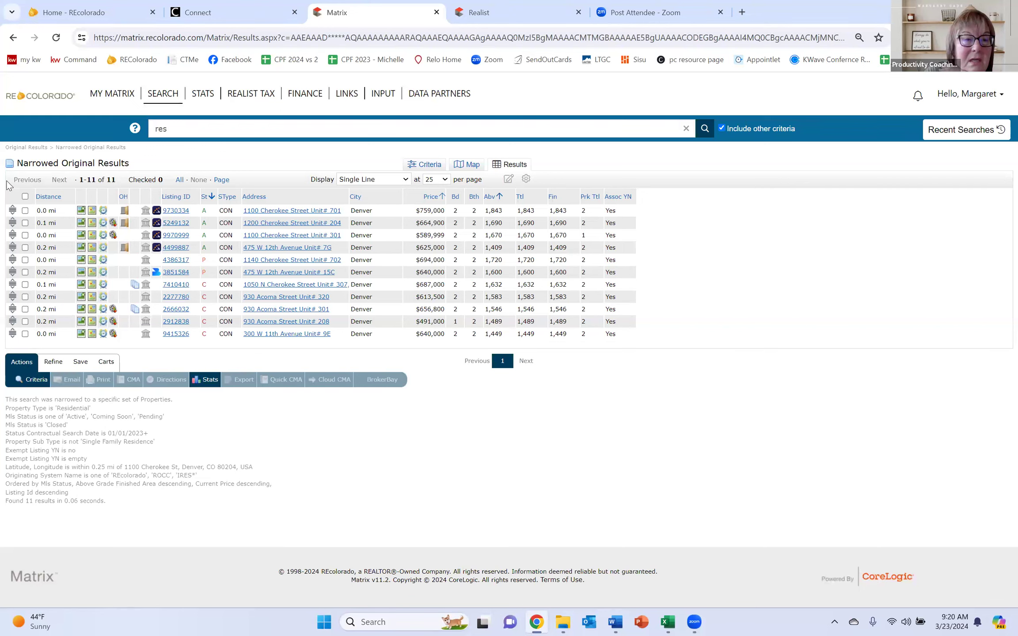
click(25, 196)
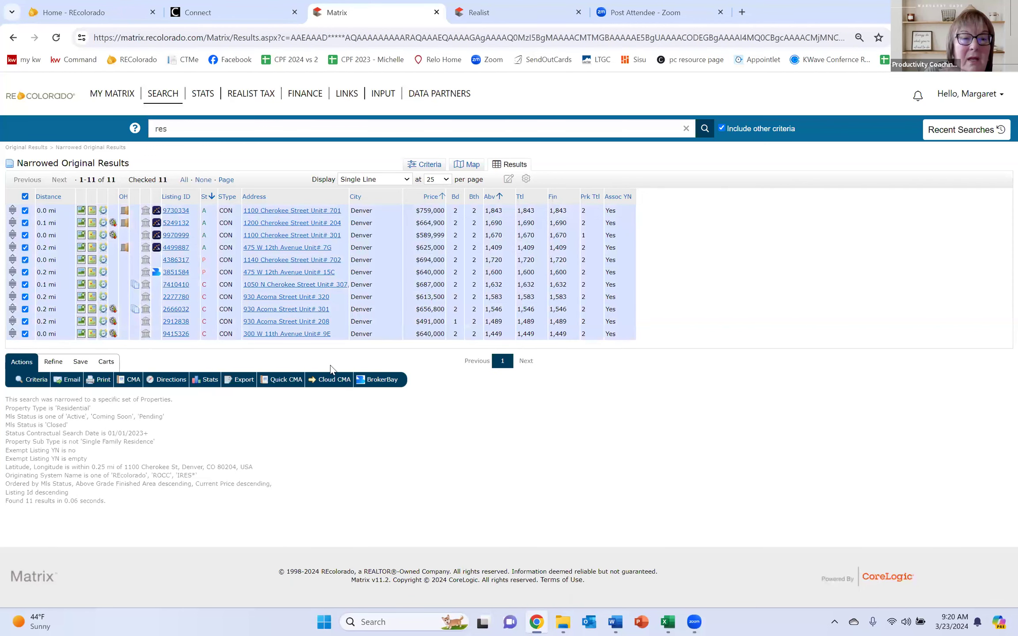
click(285, 381)
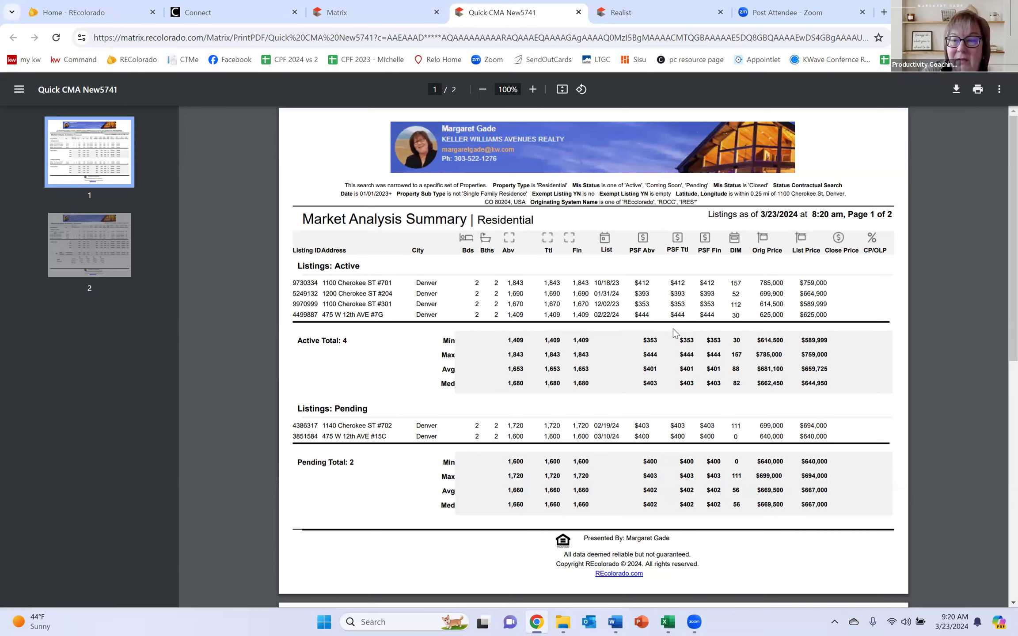
scroll(471, 403, down, 1)
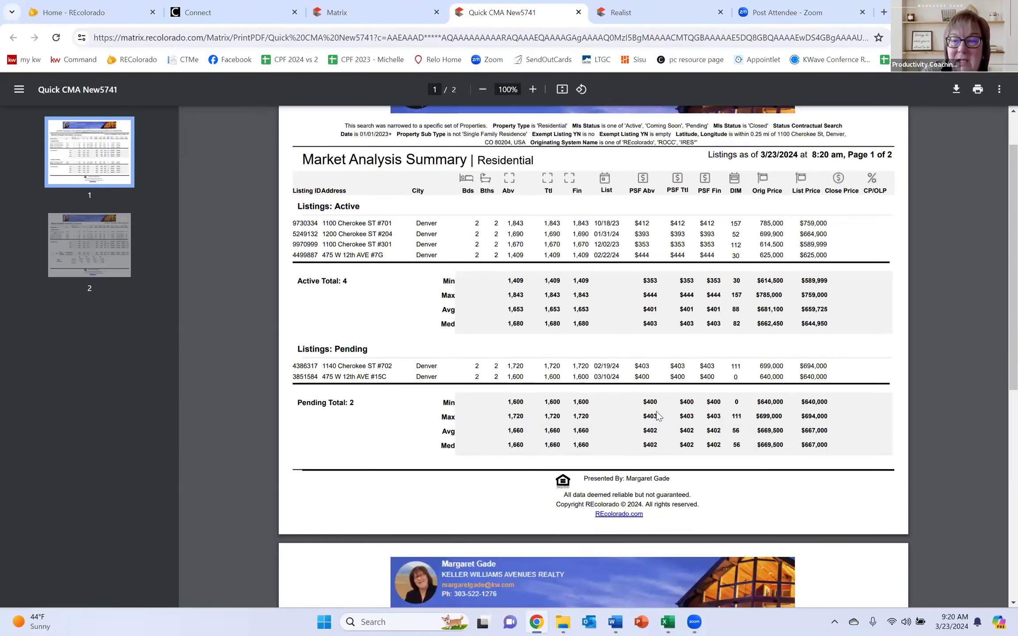
scroll(605, 383, down, 7)
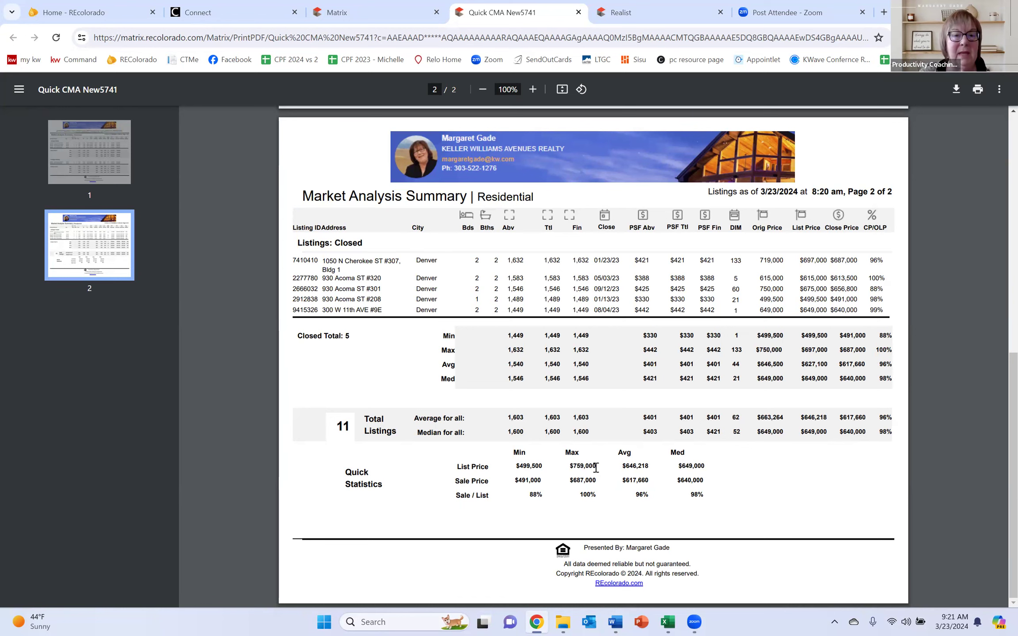
scroll(567, 351, up, 5)
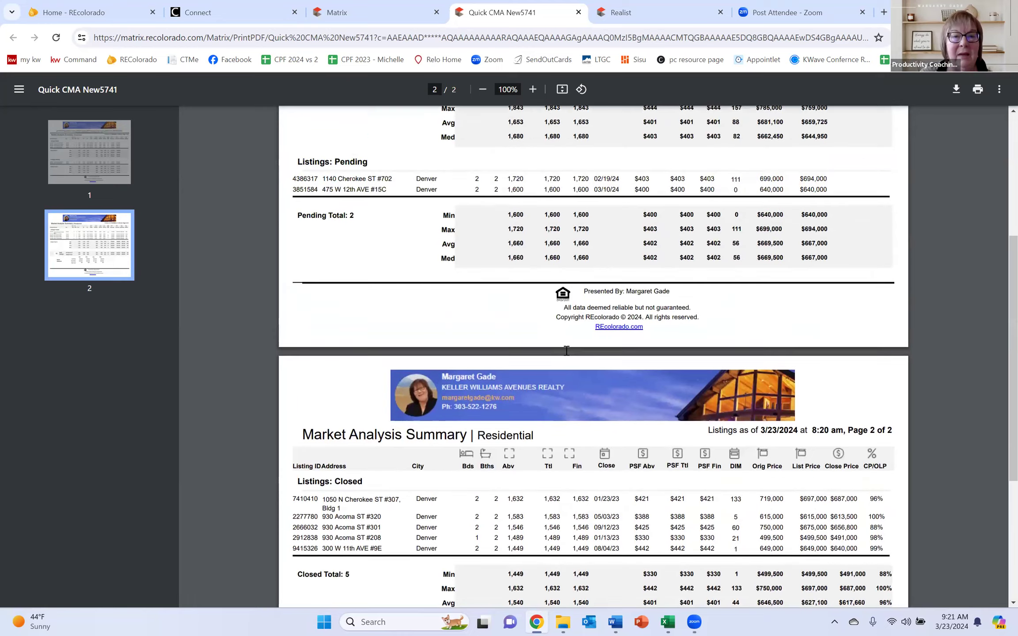
scroll(566, 352, up, 5)
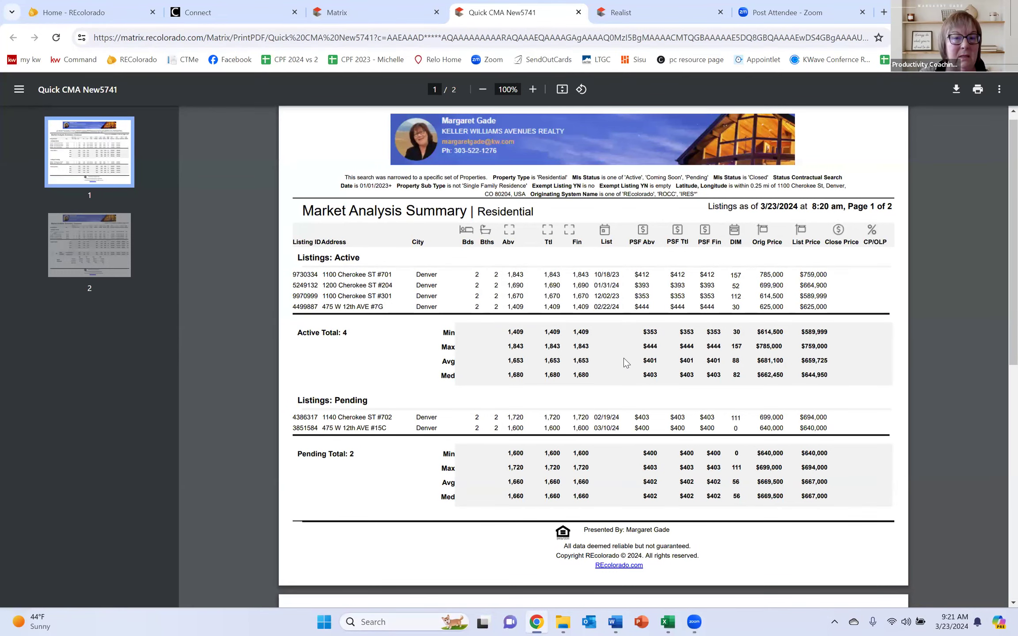
scroll(608, 394, down, 1)
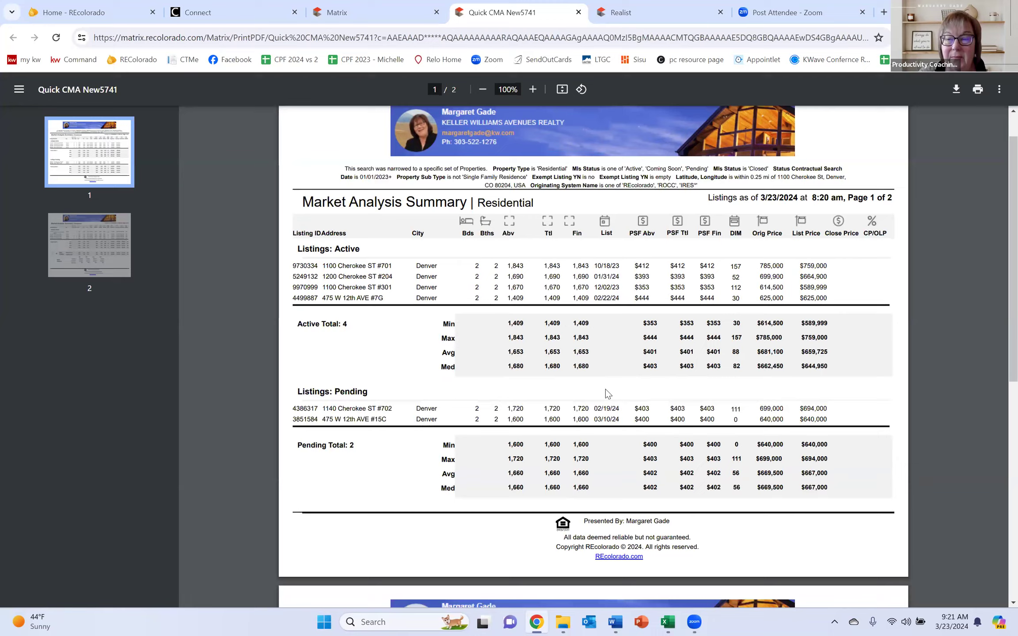
scroll(606, 391, down, 8)
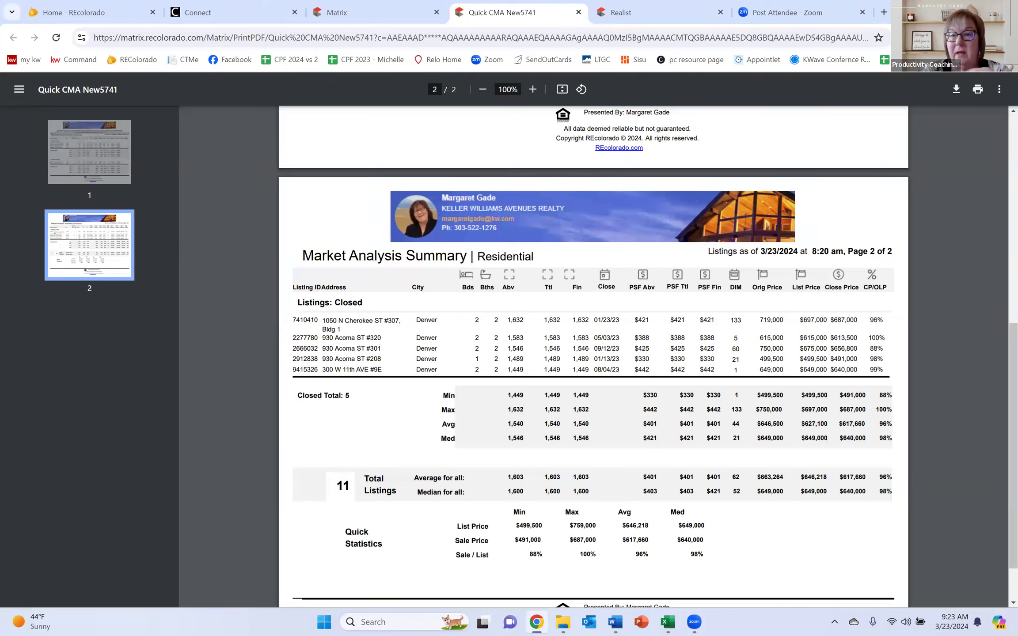
Close the CMA report, uncheck all listings, and open listing 9970999's photos full size
click(579, 12)
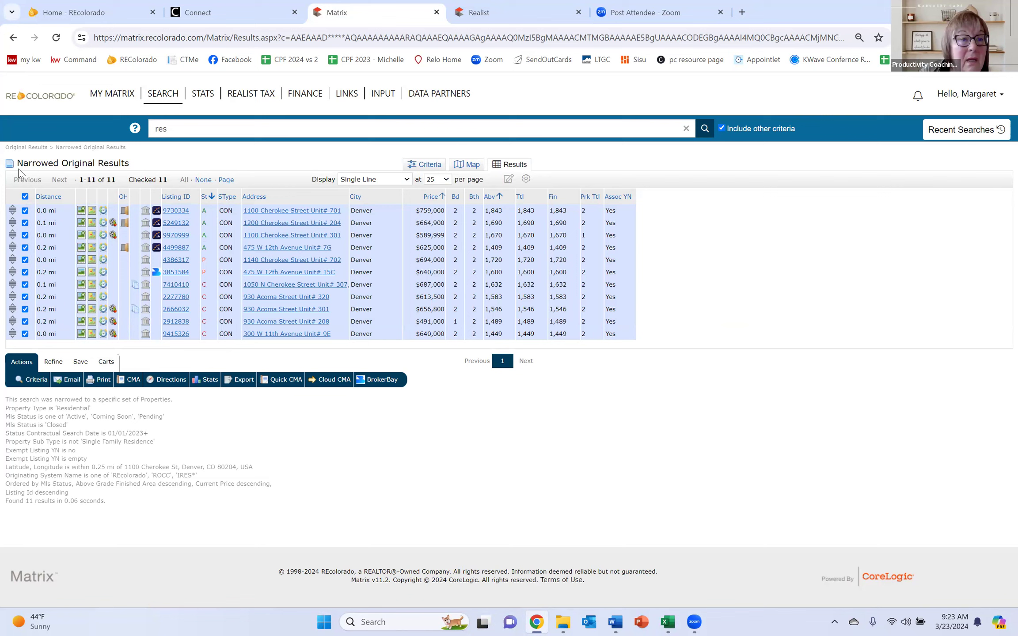
click(25, 197)
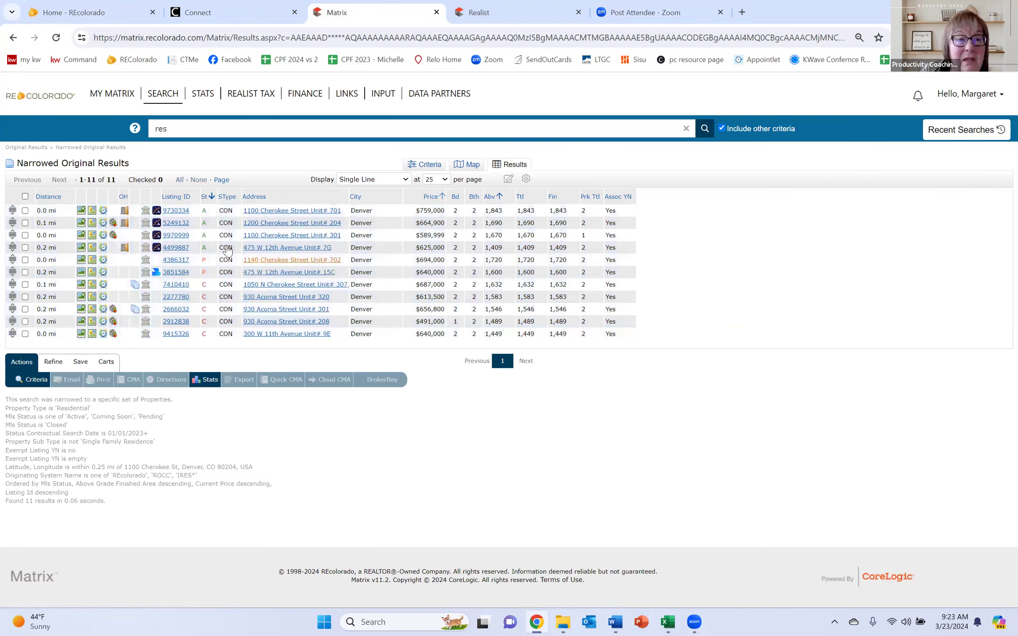
click(176, 236)
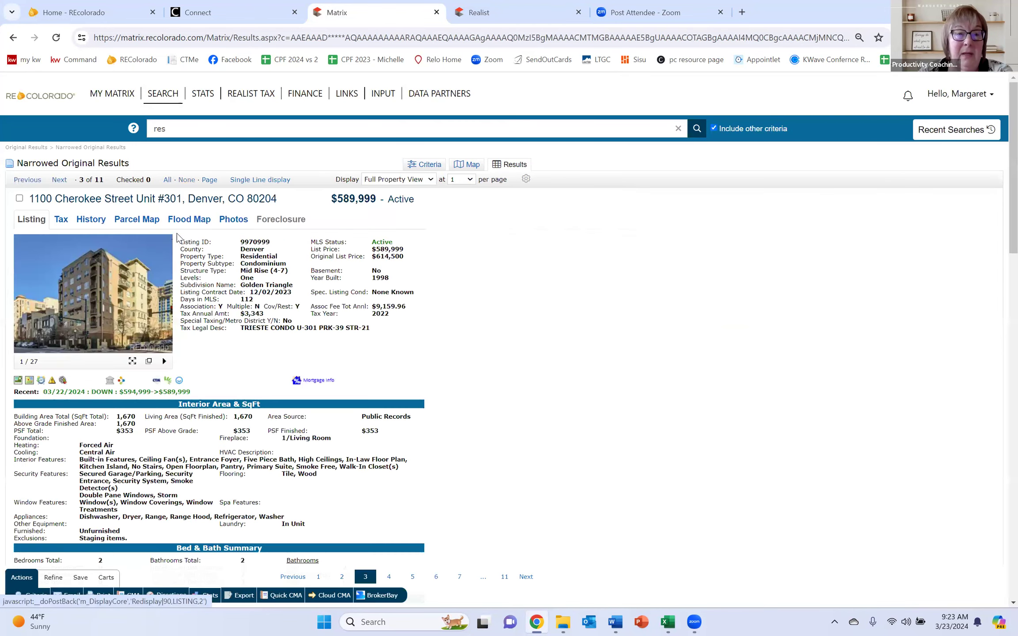
click(79, 268)
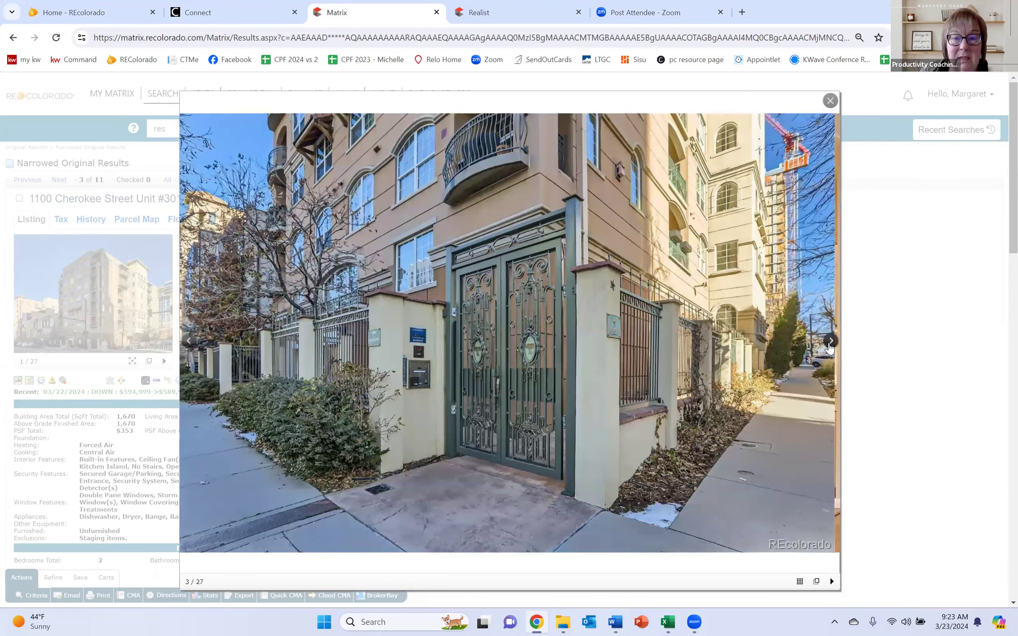
Browse Unit #301's dining room, bedroom and kitchen photos, then close the gallery
click(829, 345)
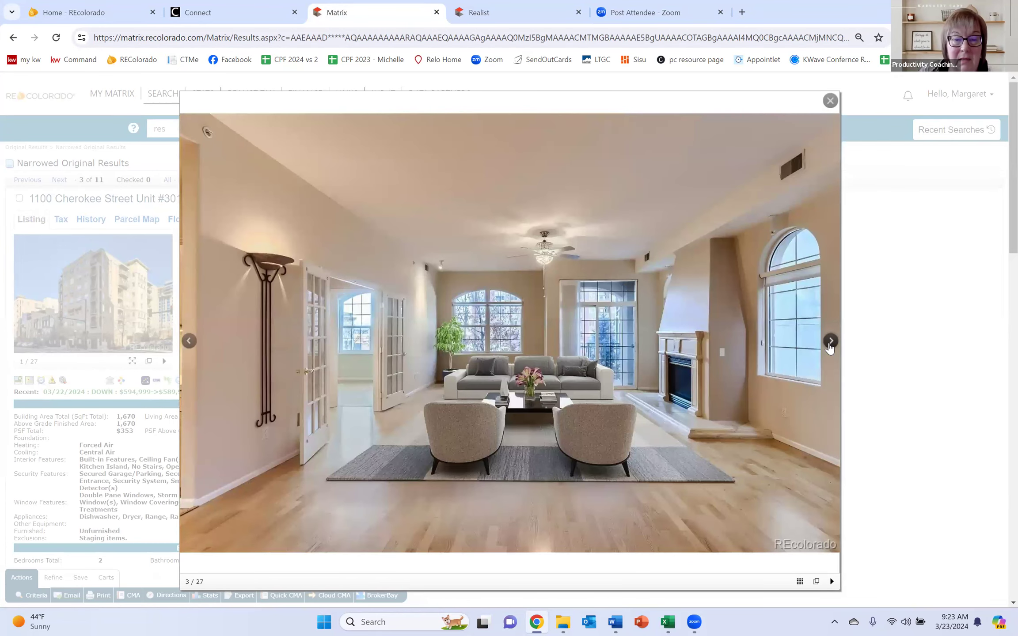
click(830, 343)
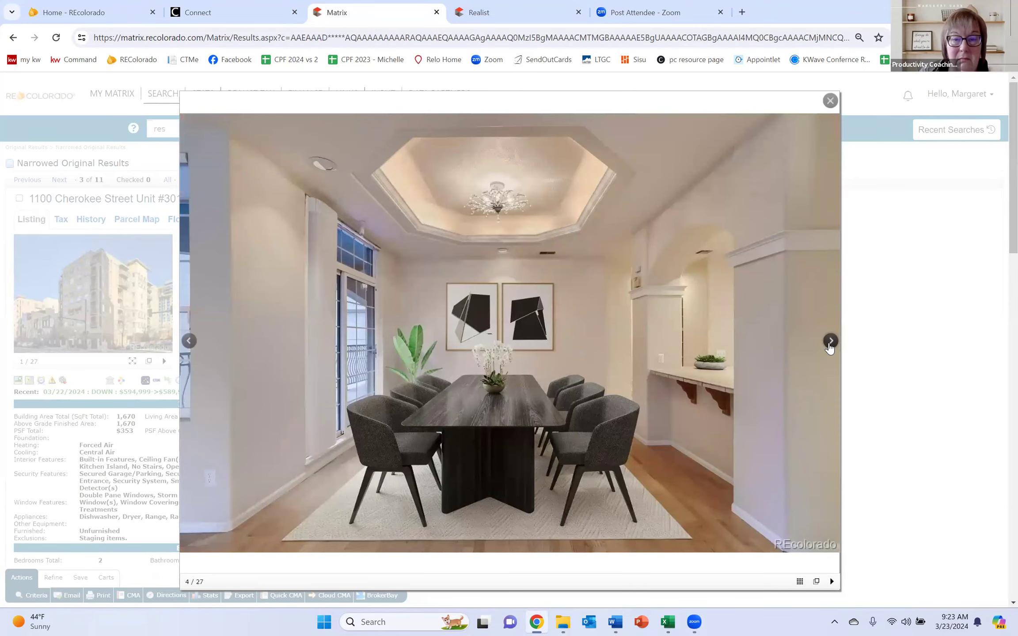
click(830, 347)
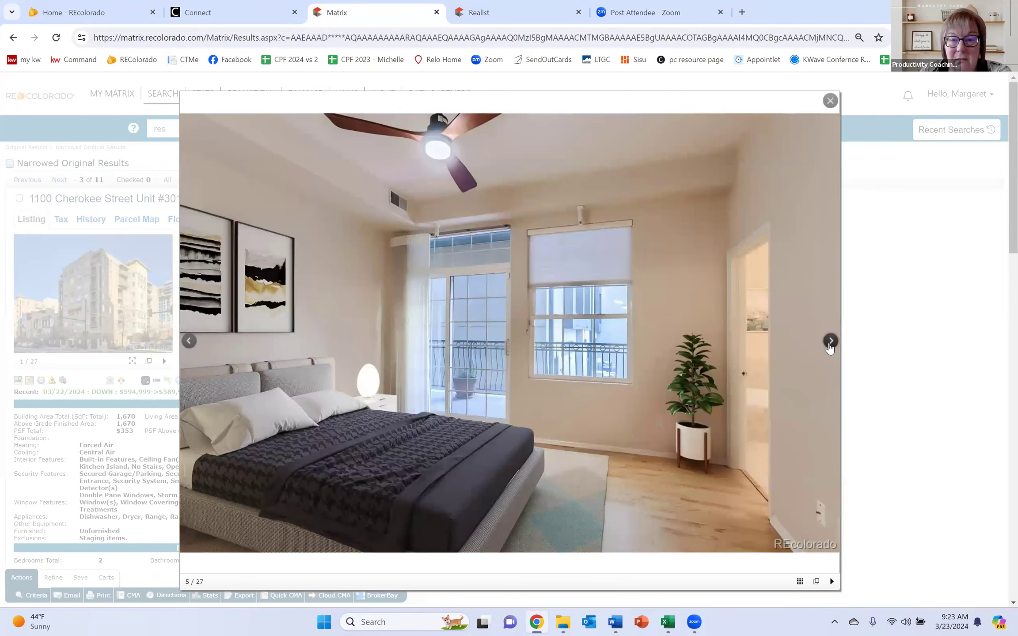
click(830, 347)
click(830, 347)
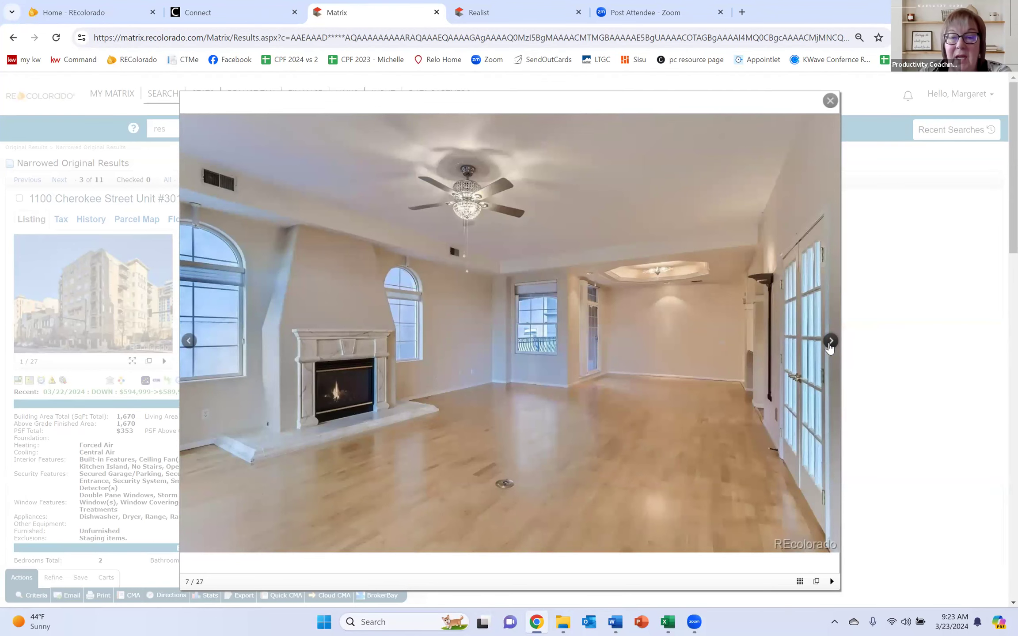
click(830, 347)
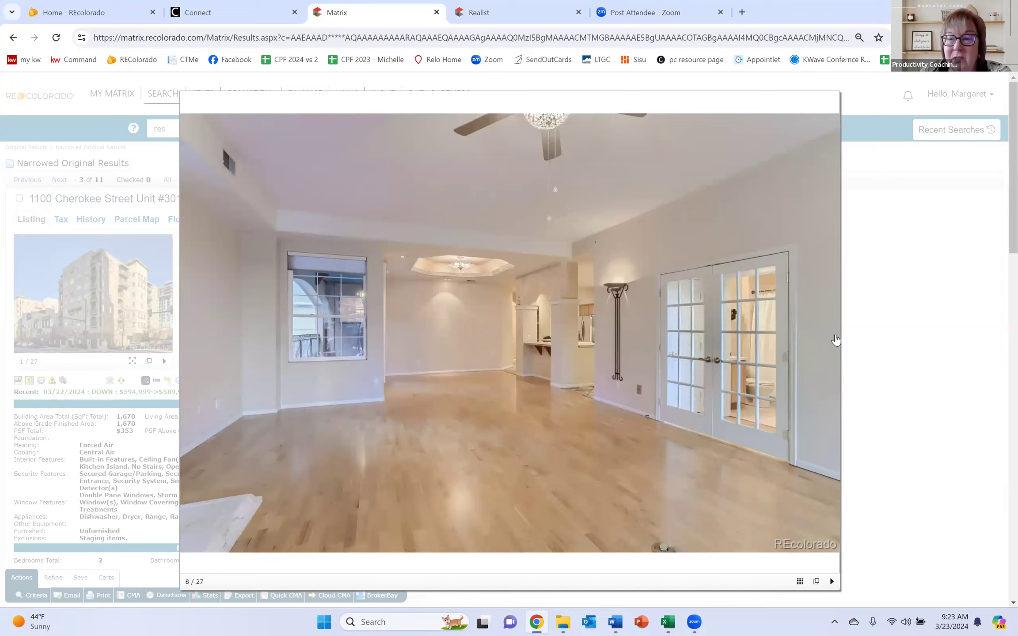
click(830, 341)
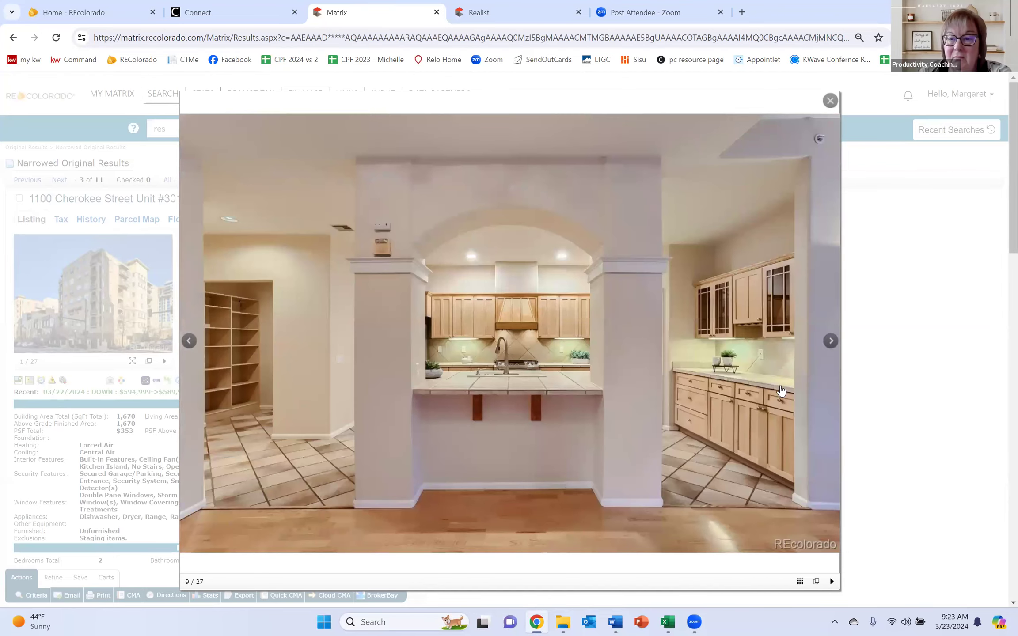
click(830, 341)
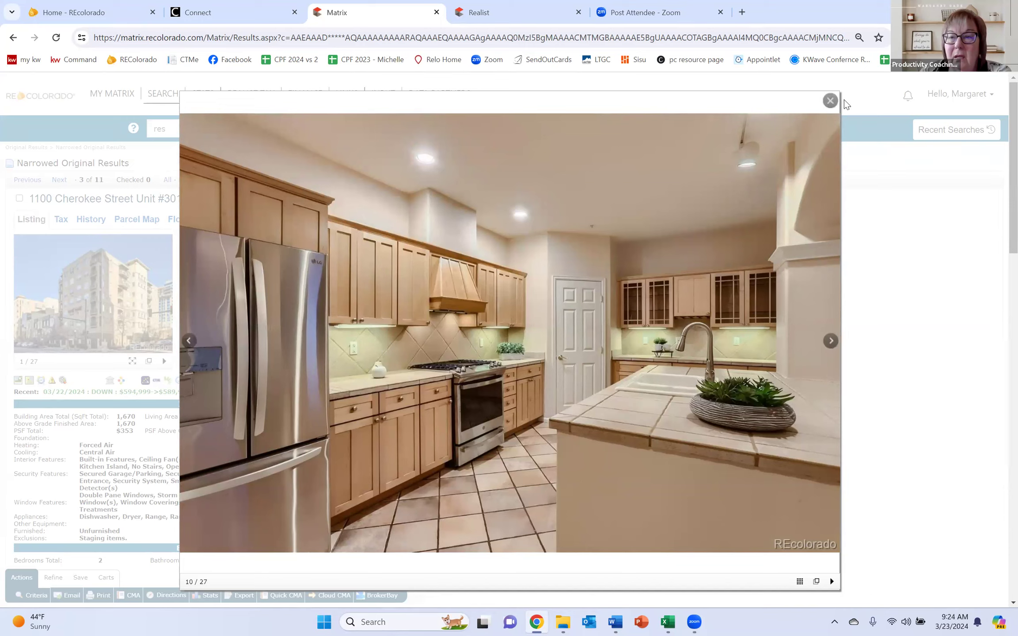
click(830, 101)
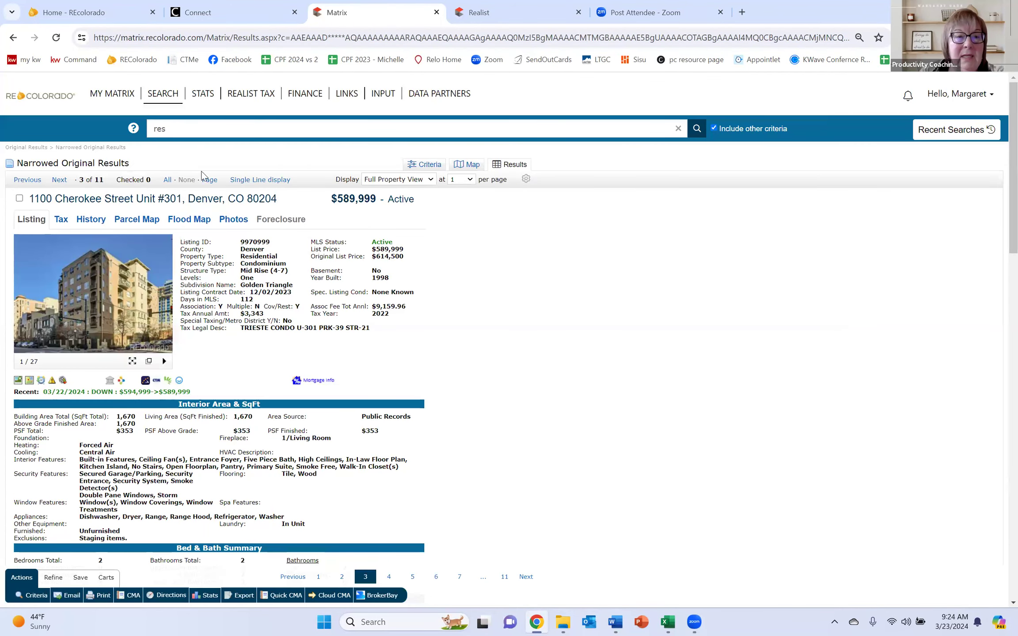
Return to the single-line results and reopen listing 9970999's photo gallery
click(260, 179)
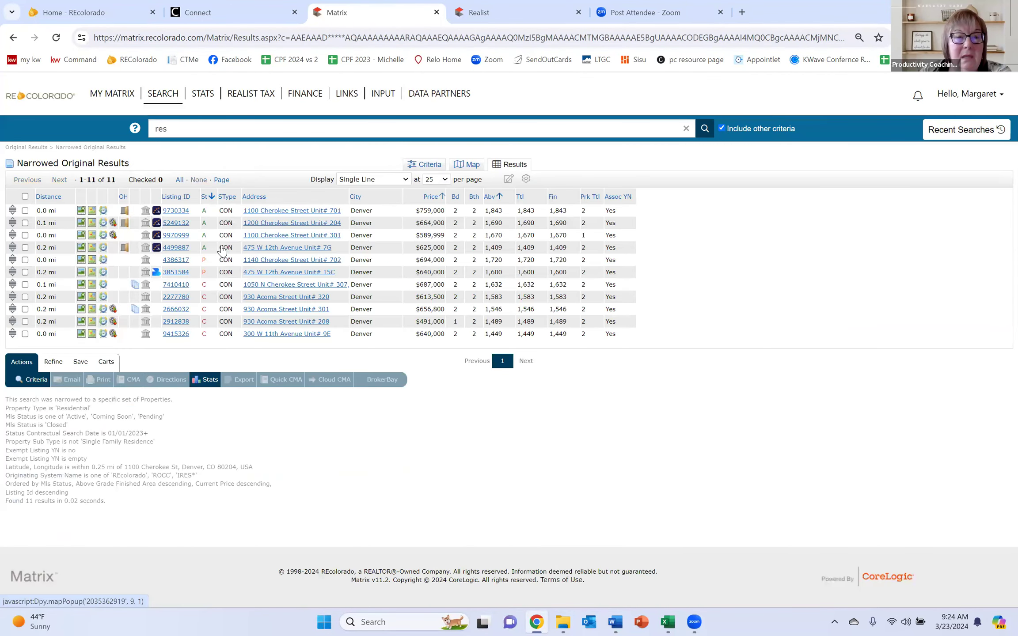
click(171, 237)
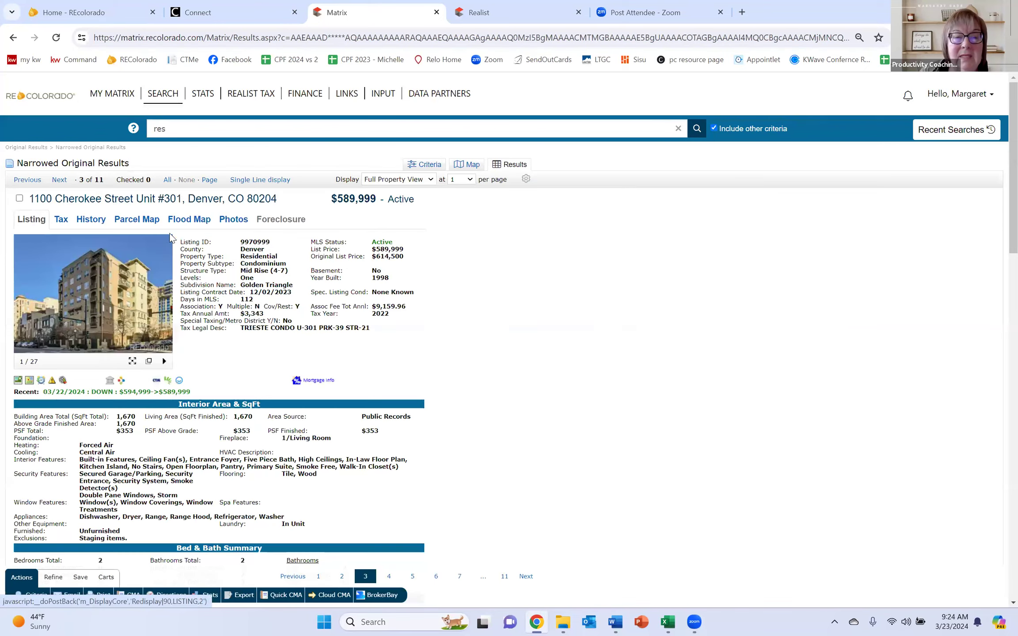
click(112, 271)
Page through the photos from kitchen and bathrooms to the skyline and balcony shots, then close the gallery
click(830, 341)
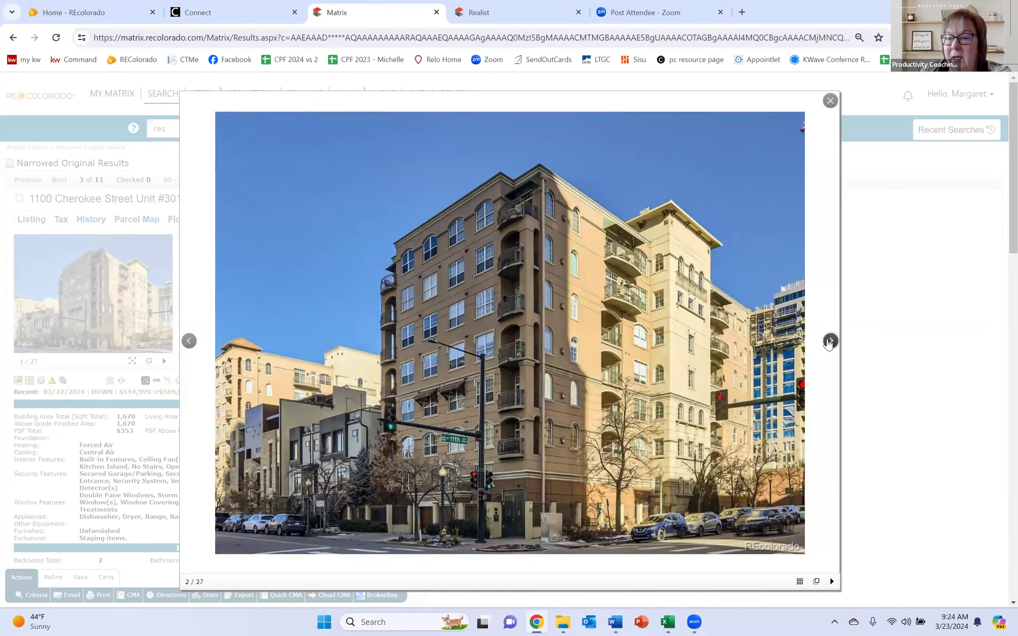
click(829, 341)
click(830, 341)
click(829, 341)
click(830, 341)
click(830, 341)
click(829, 341)
click(830, 341)
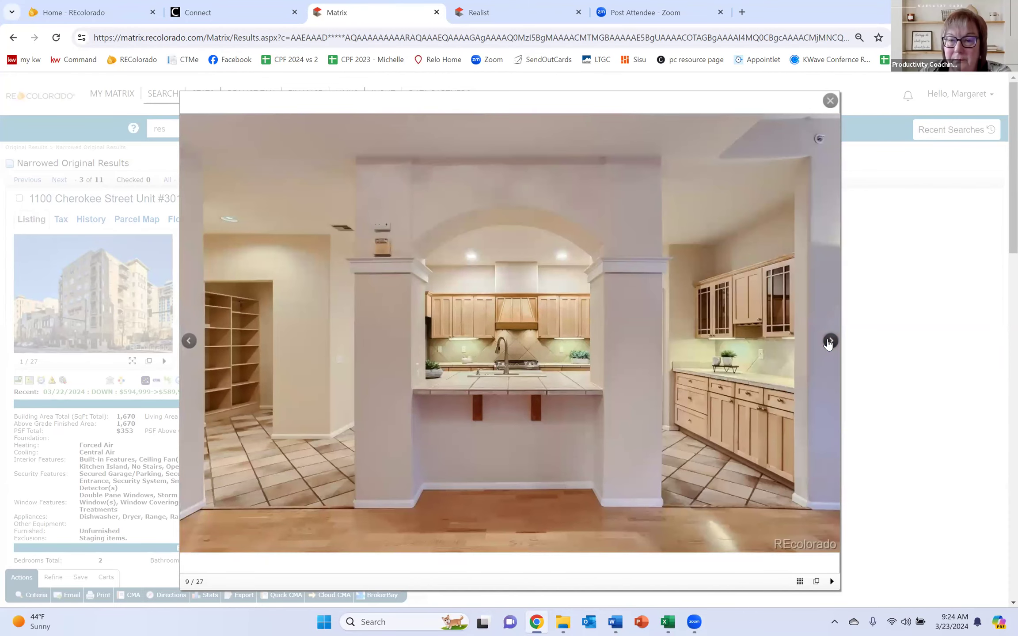
click(829, 341)
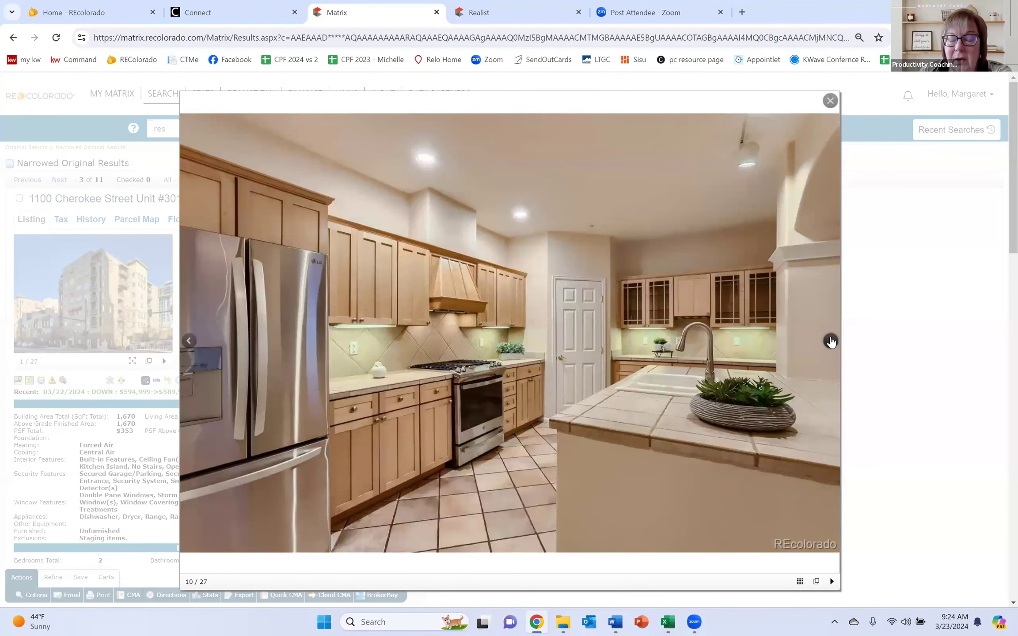
click(829, 341)
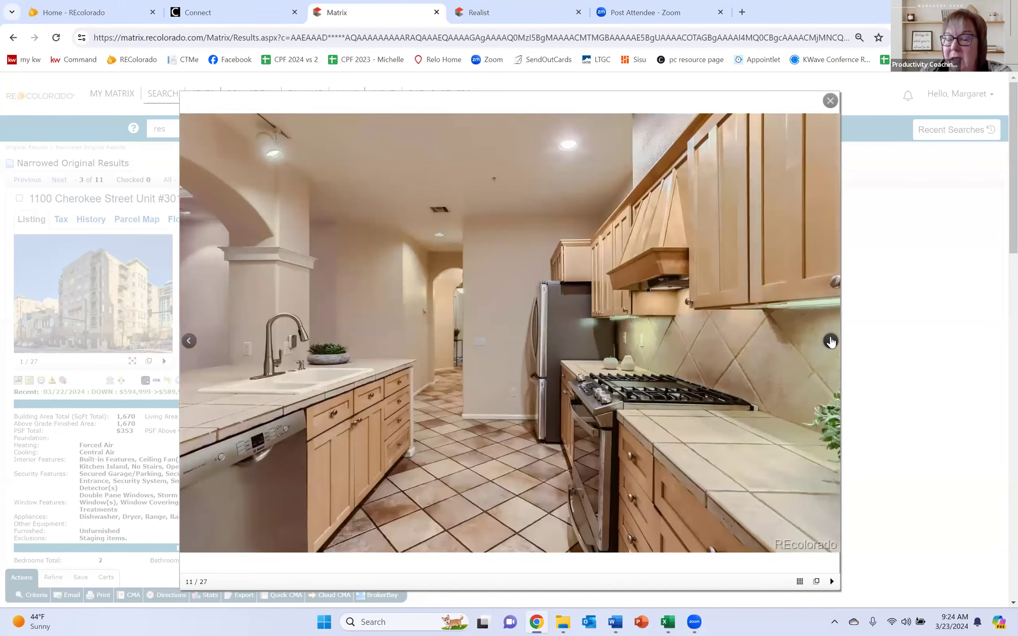
click(830, 341)
click(830, 341)
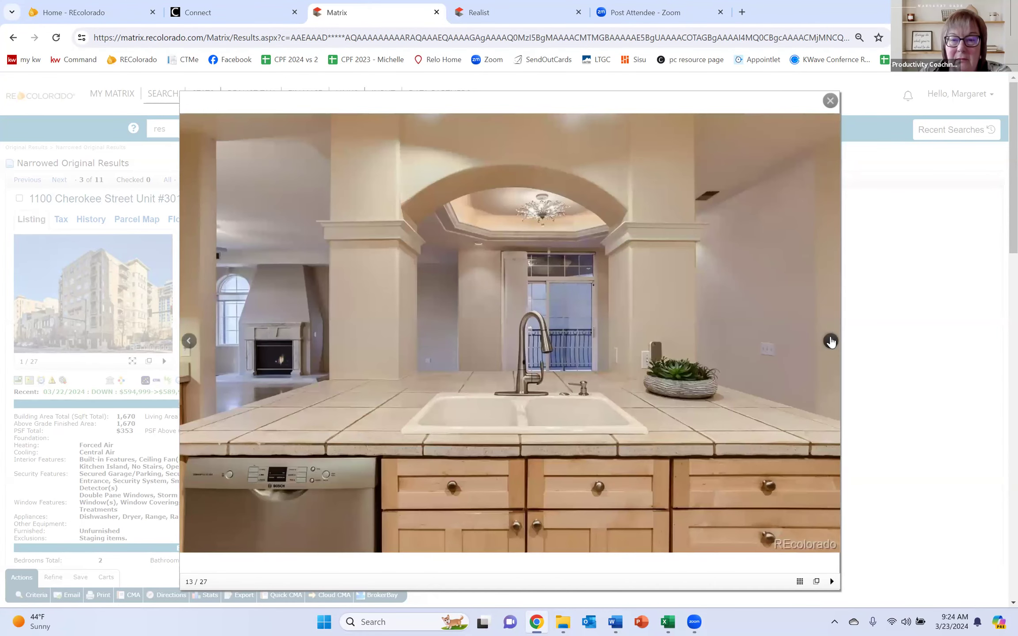
click(831, 341)
click(830, 341)
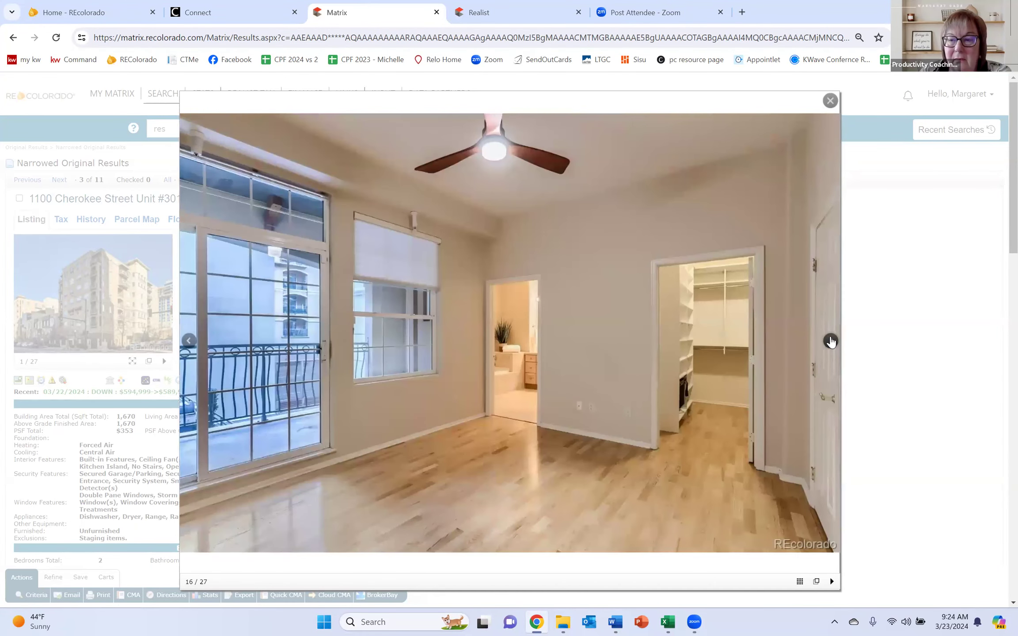
click(830, 341)
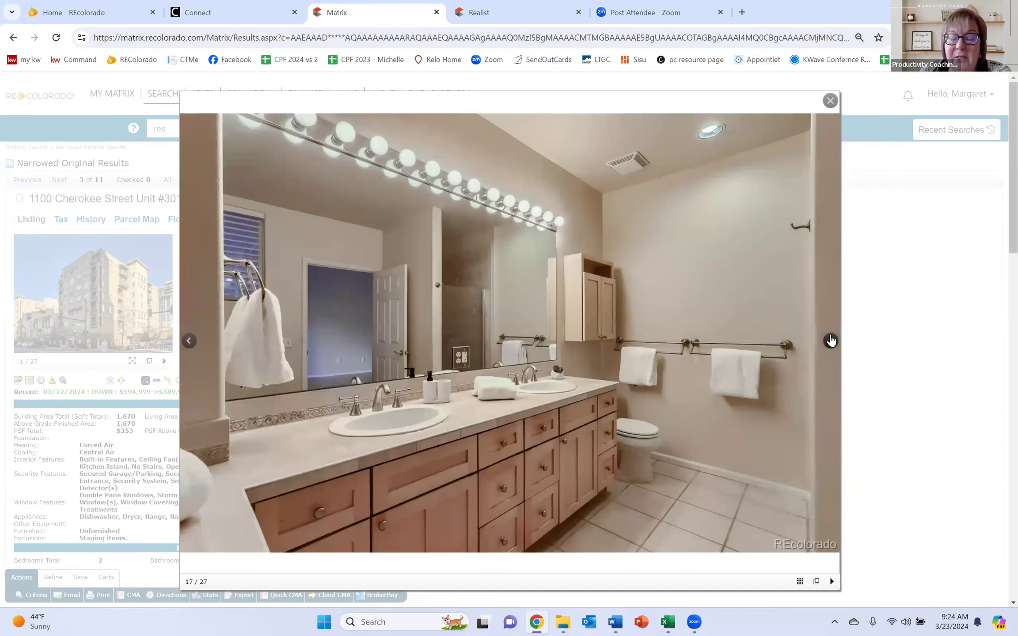
click(830, 341)
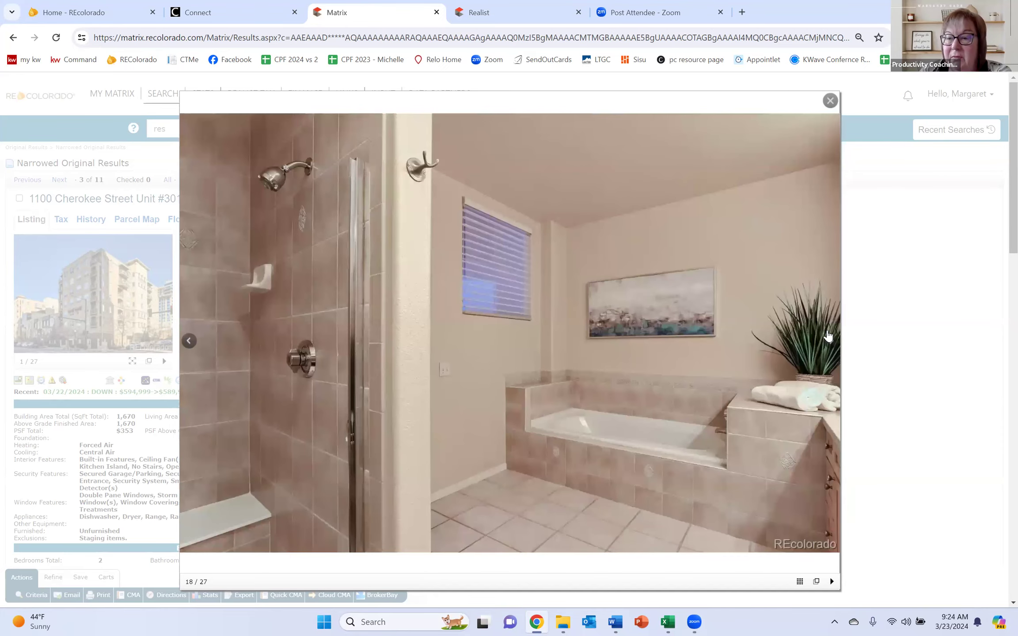
click(831, 341)
click(831, 341)
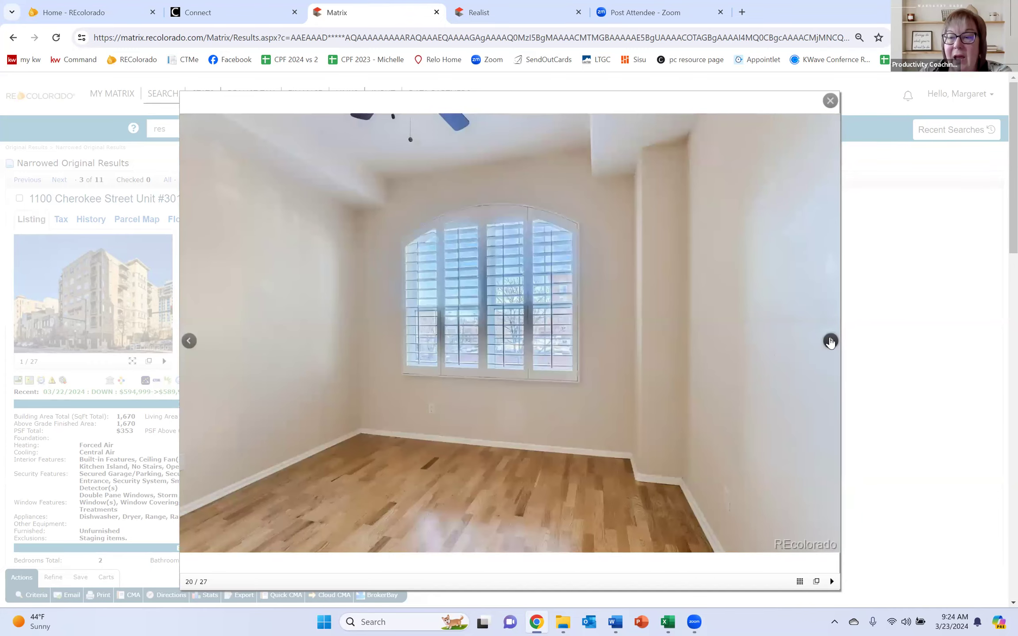
click(830, 340)
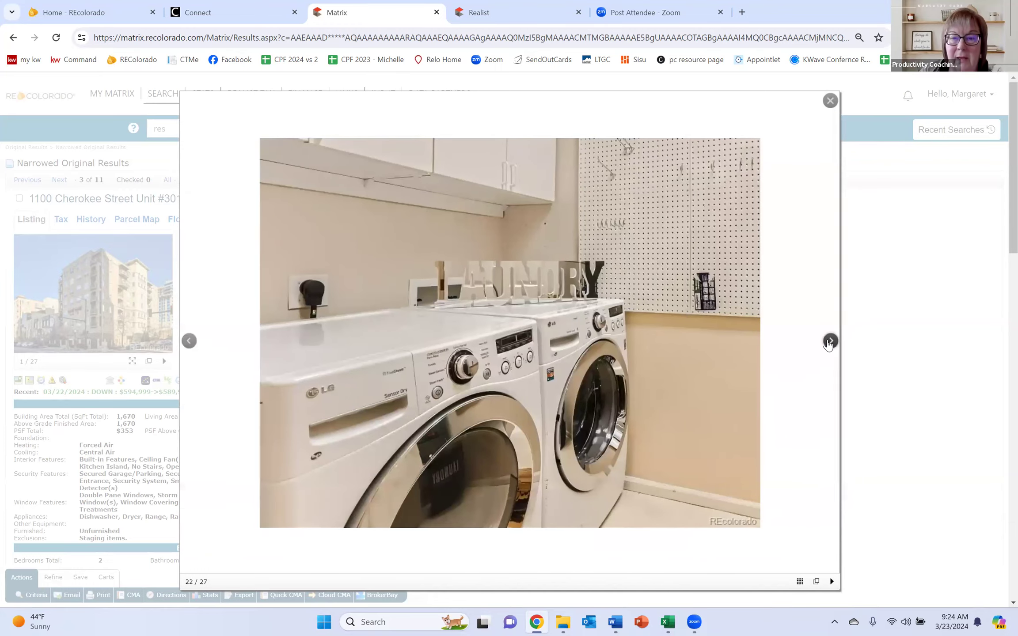
click(829, 341)
click(830, 341)
click(830, 342)
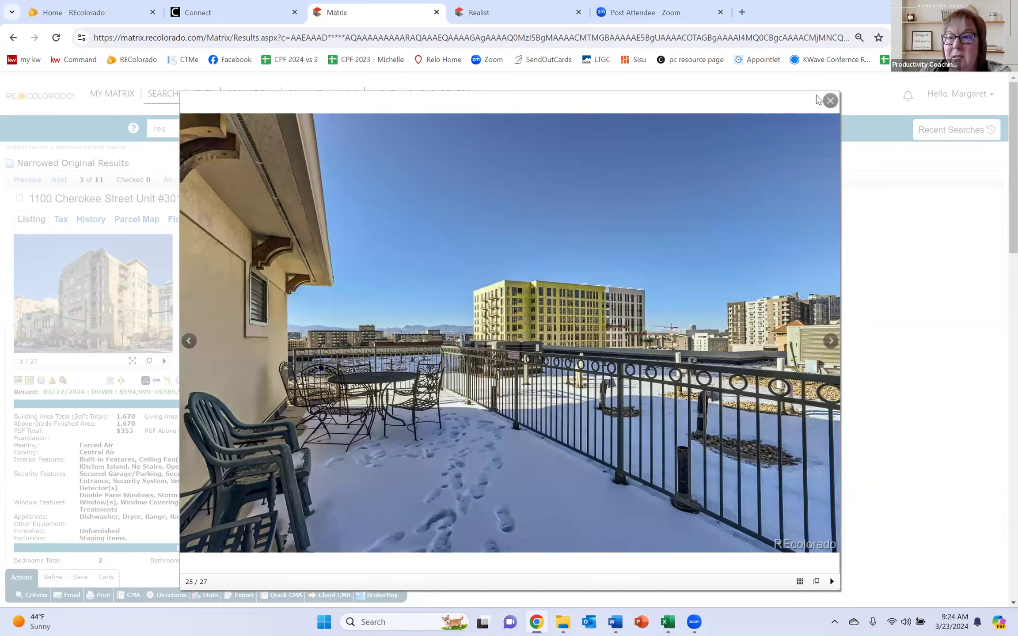
click(830, 100)
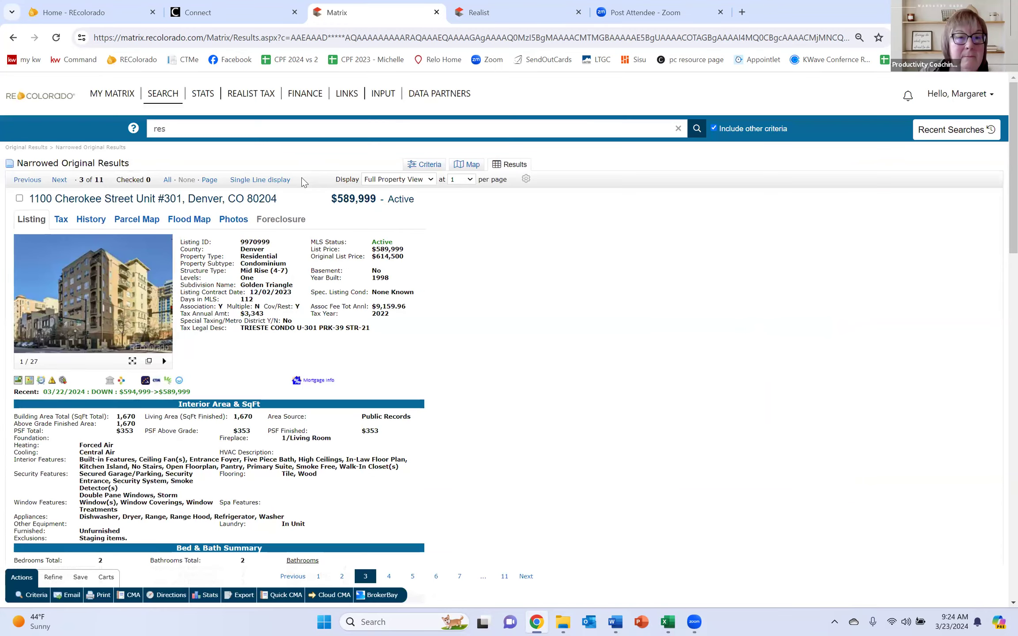
click(269, 179)
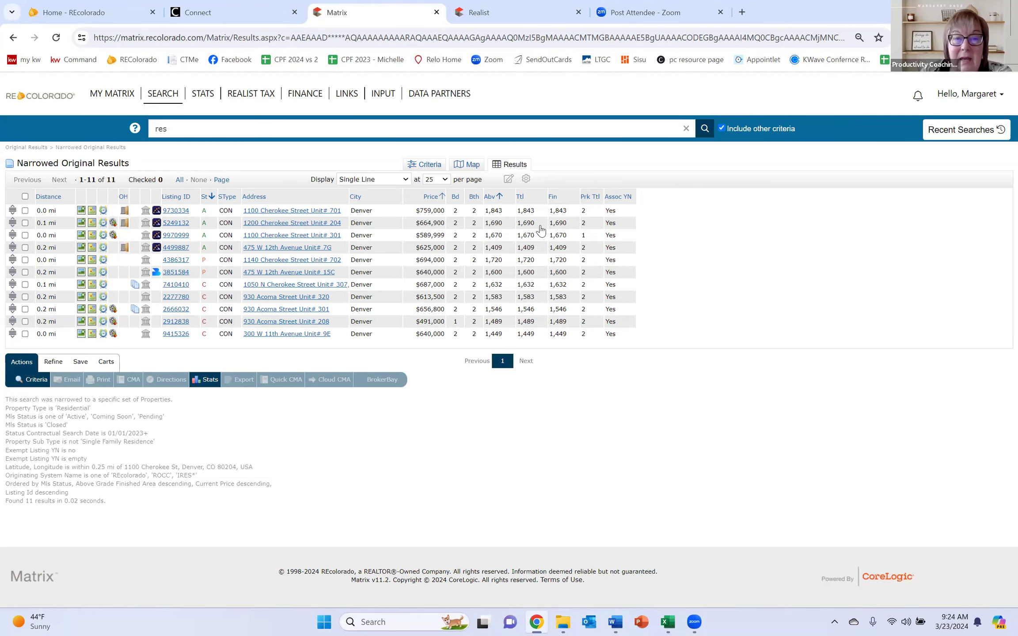
click(175, 224)
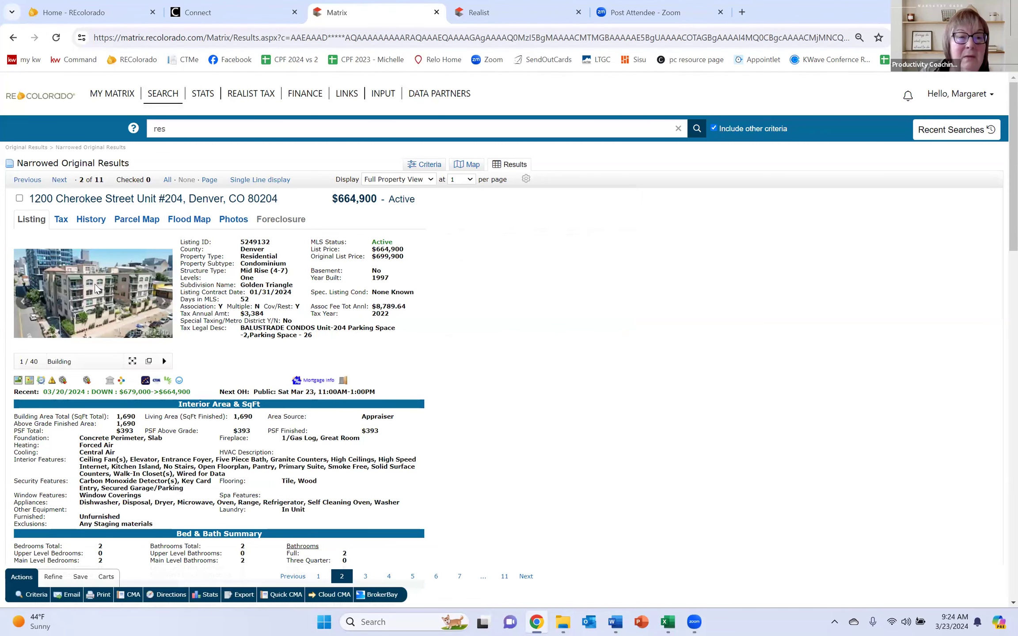
click(97, 289)
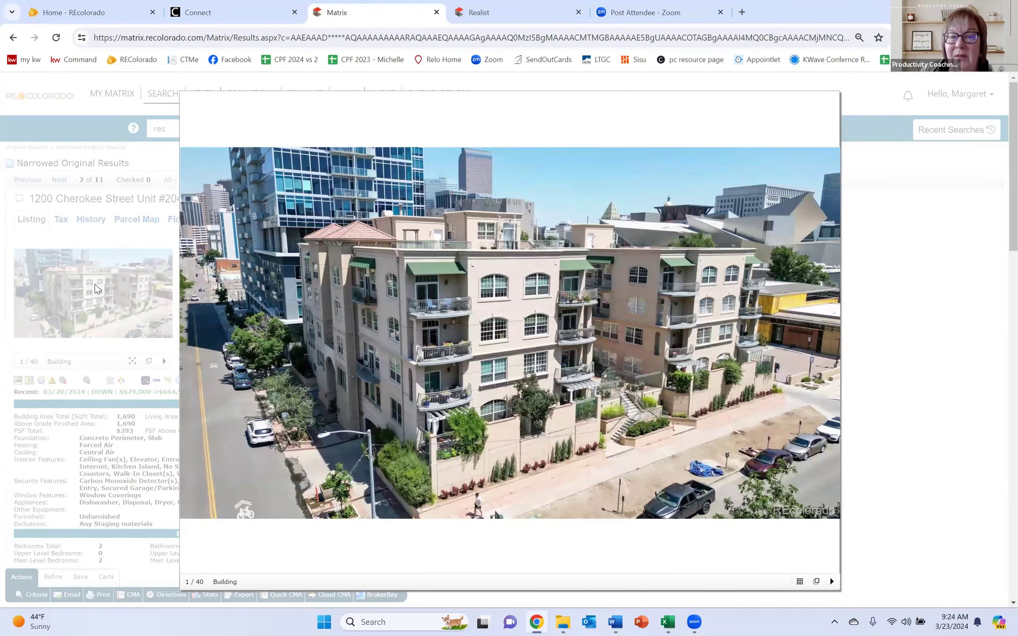
Page through Unit #204's living room, dining area and kitchen photos
mouse_move(830, 342)
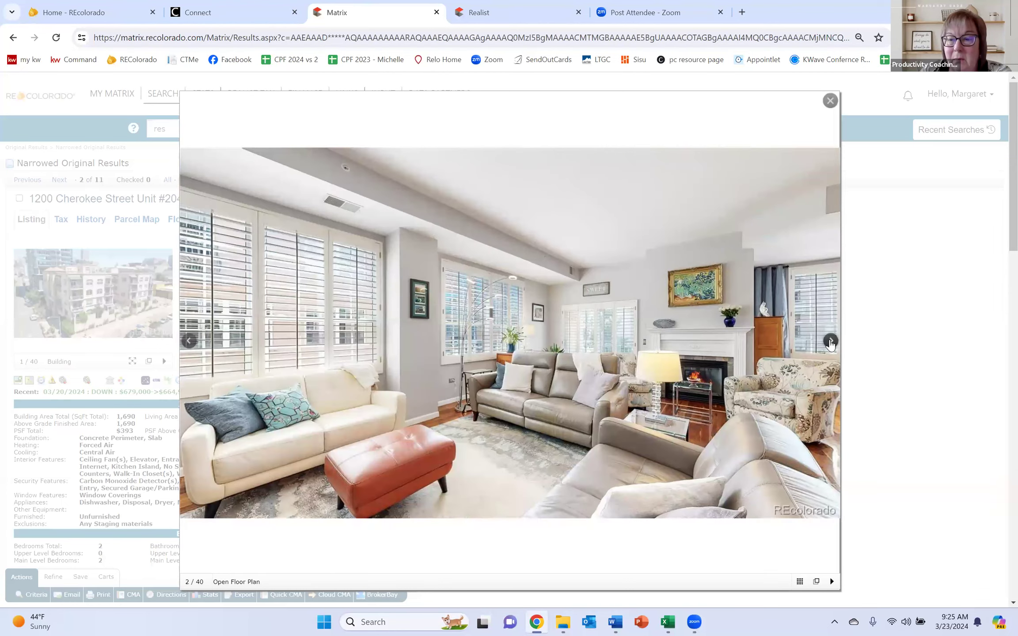
click(830, 342)
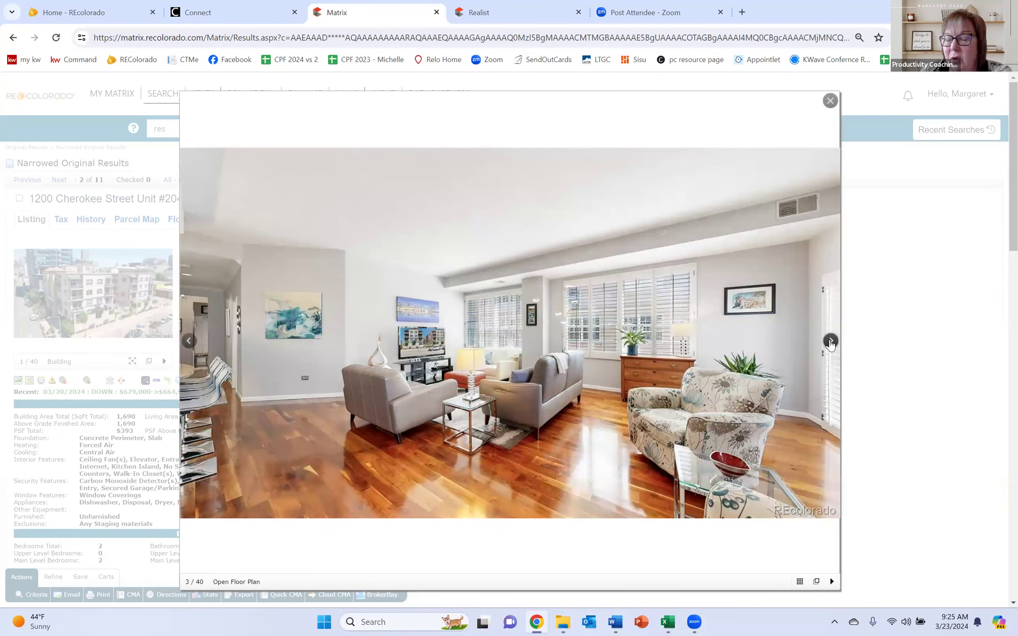
click(830, 343)
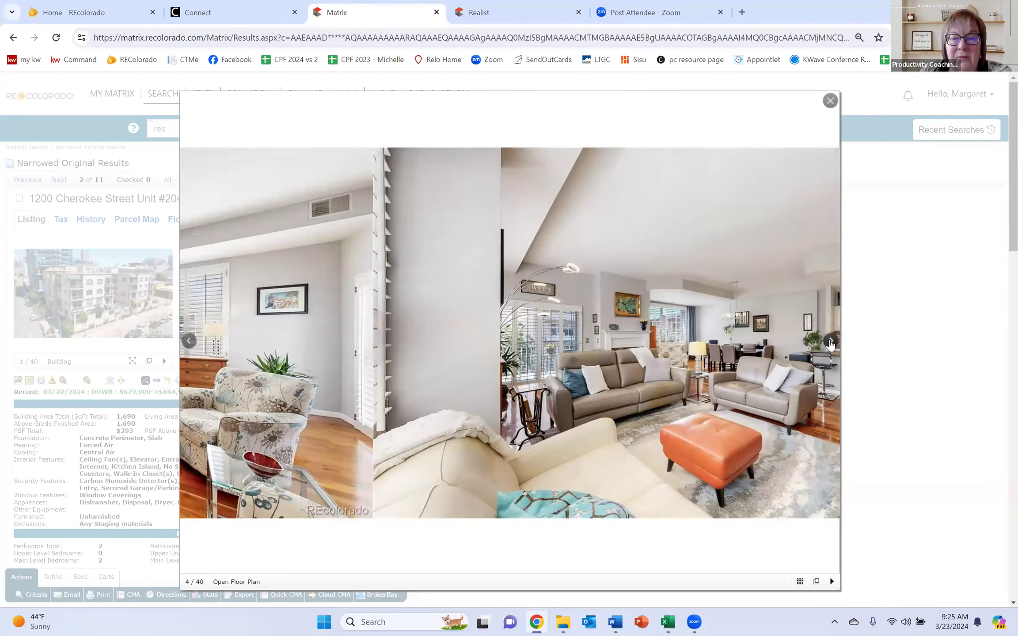
click(829, 344)
click(830, 343)
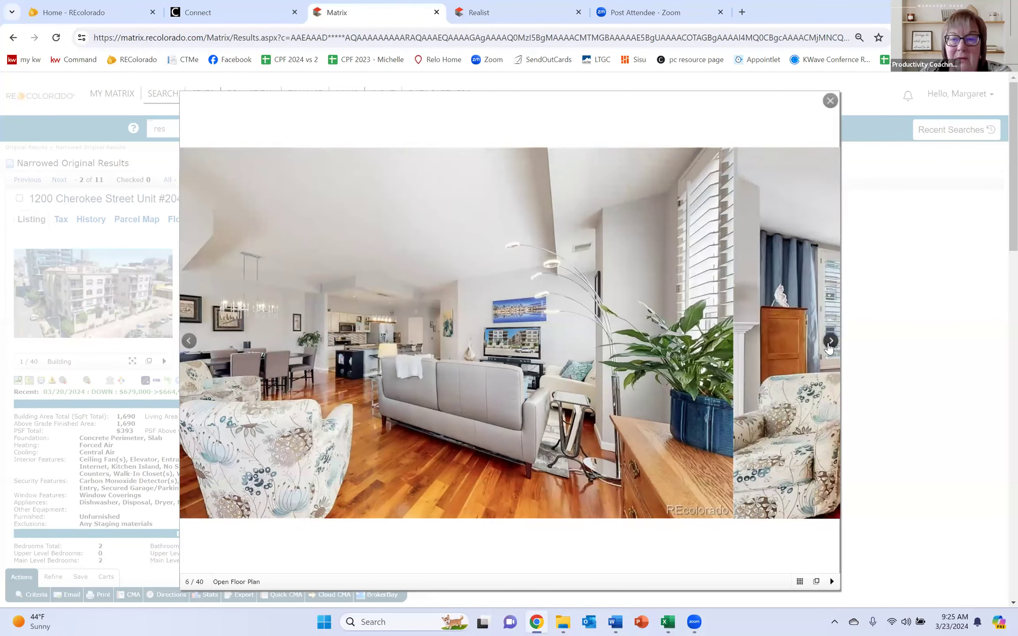
click(830, 342)
click(829, 344)
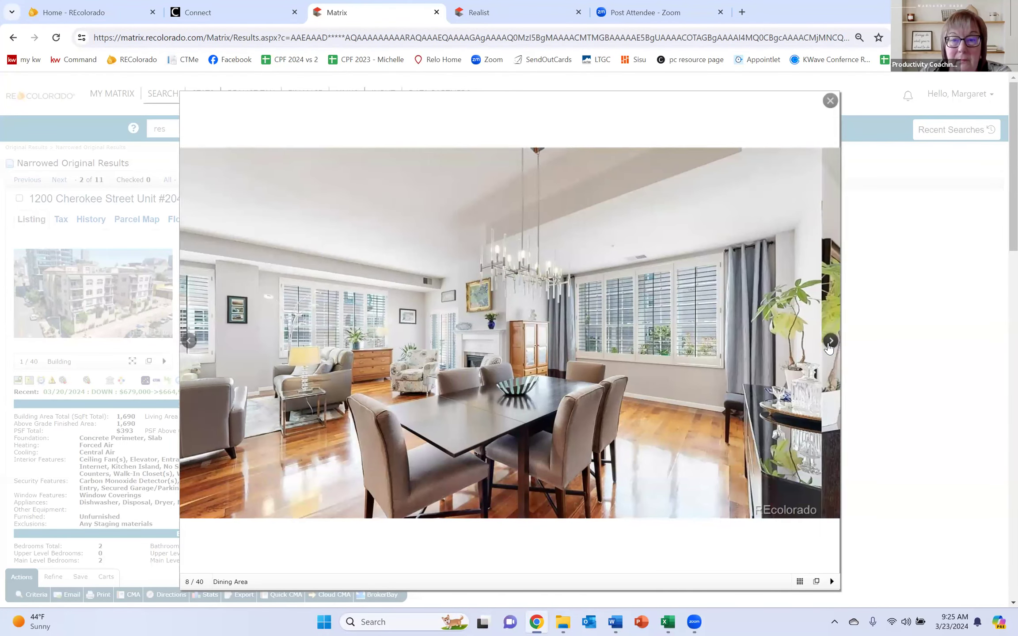
click(829, 344)
click(829, 345)
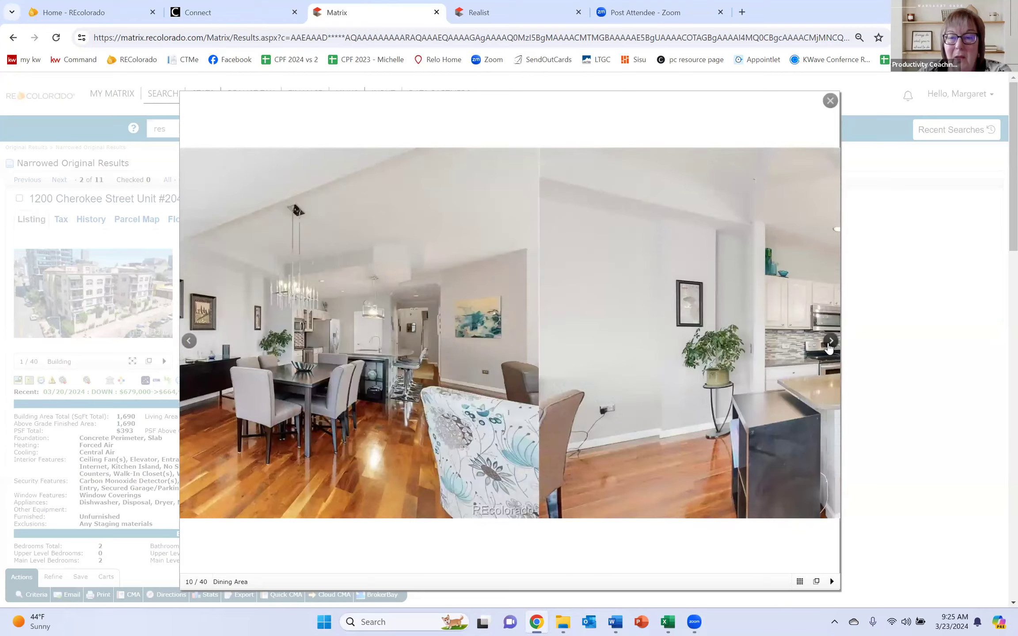
click(830, 345)
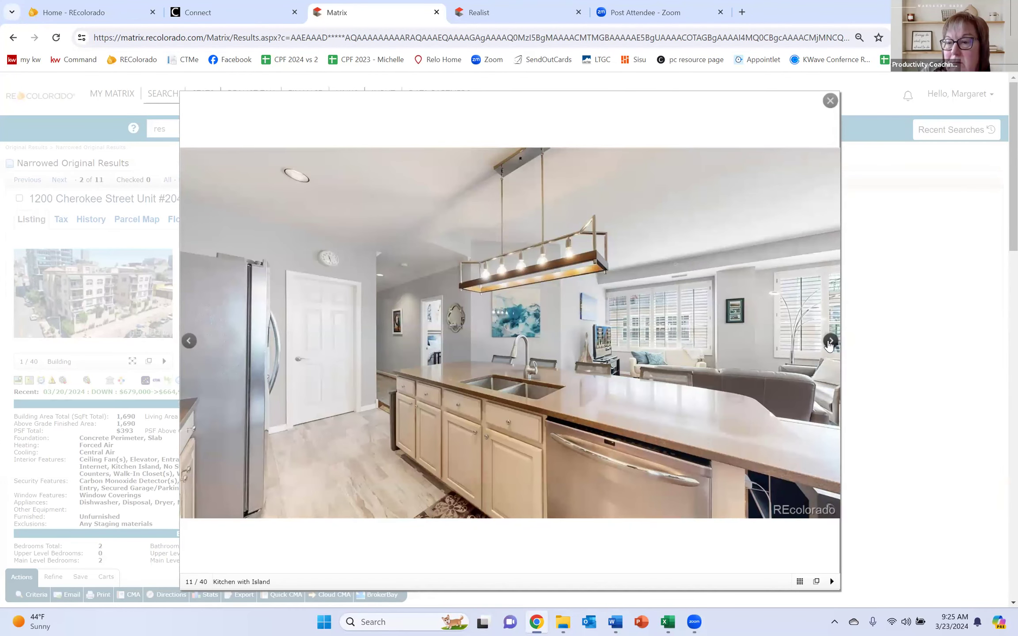
click(829, 344)
click(829, 344)
click(829, 344)
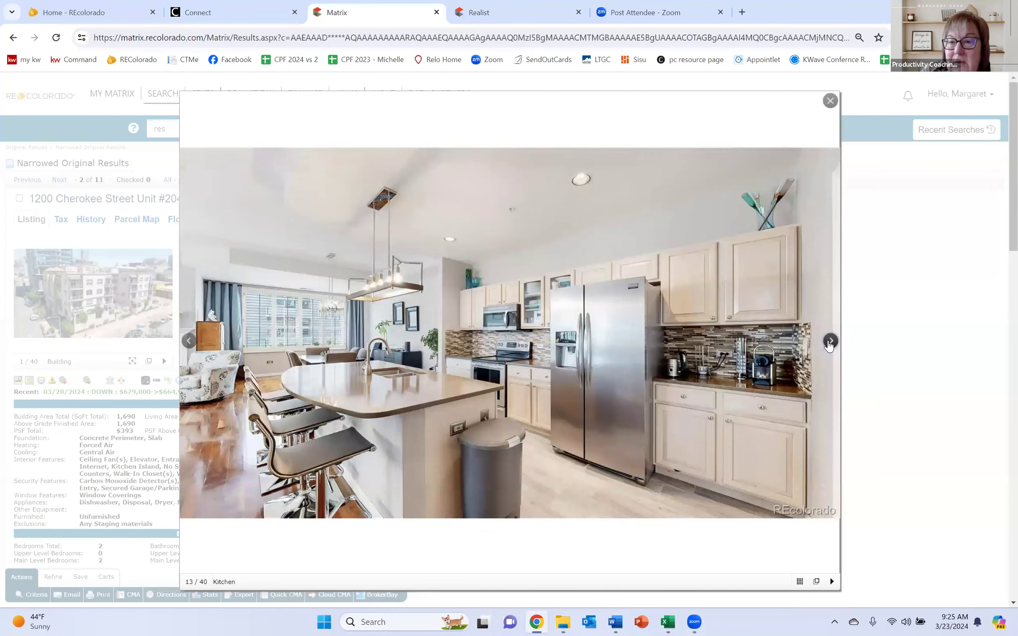
Continue through the primary suite, primary bath and second bedroom photos, then close the gallery
click(829, 343)
click(829, 343)
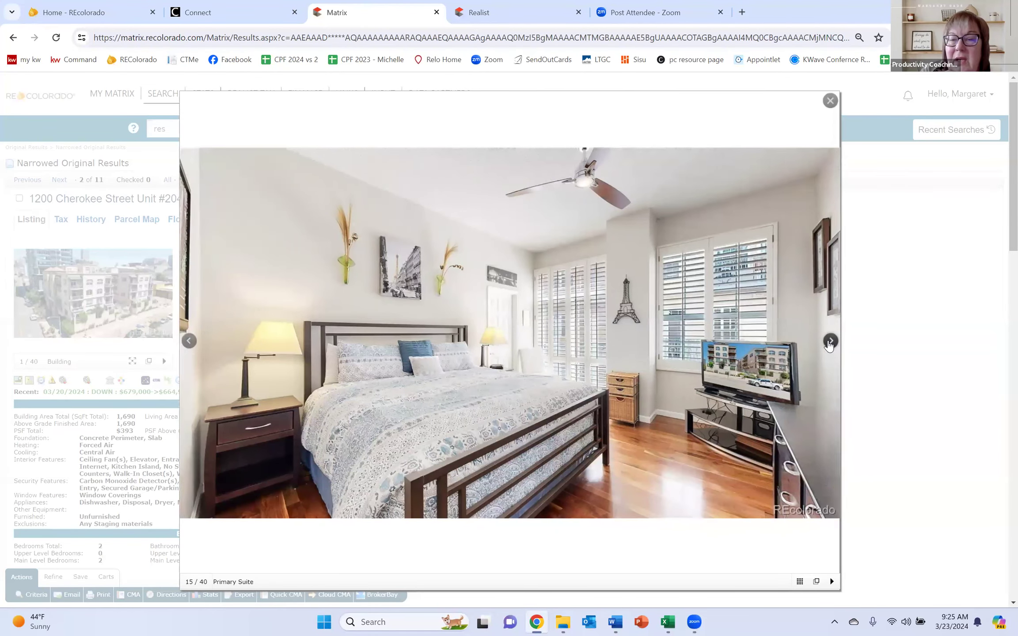
click(829, 344)
click(829, 343)
click(829, 344)
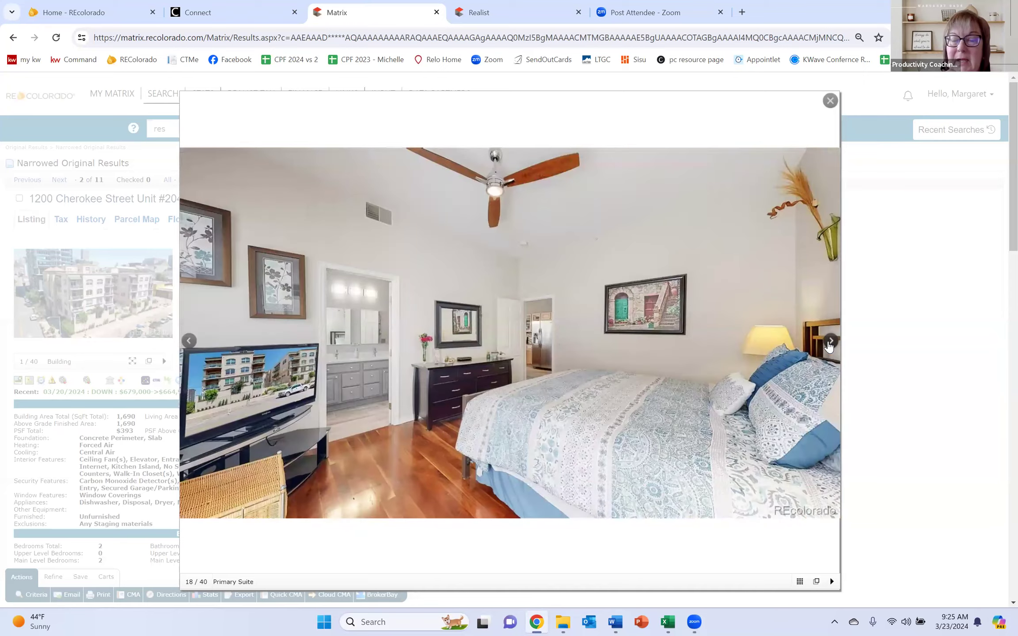
click(829, 344)
click(829, 343)
click(829, 344)
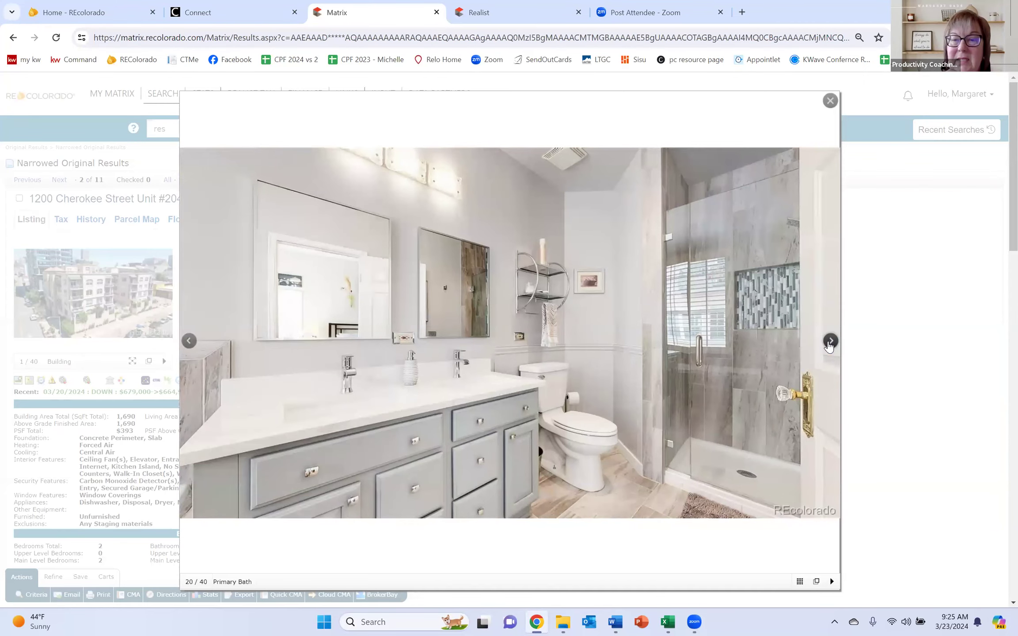
click(829, 344)
click(829, 344)
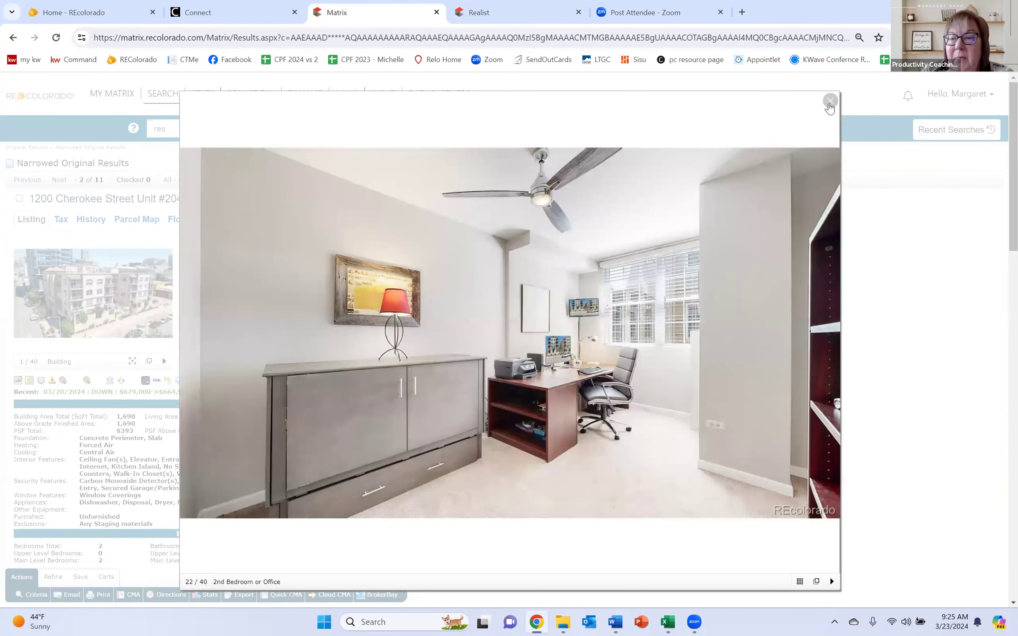
click(829, 101)
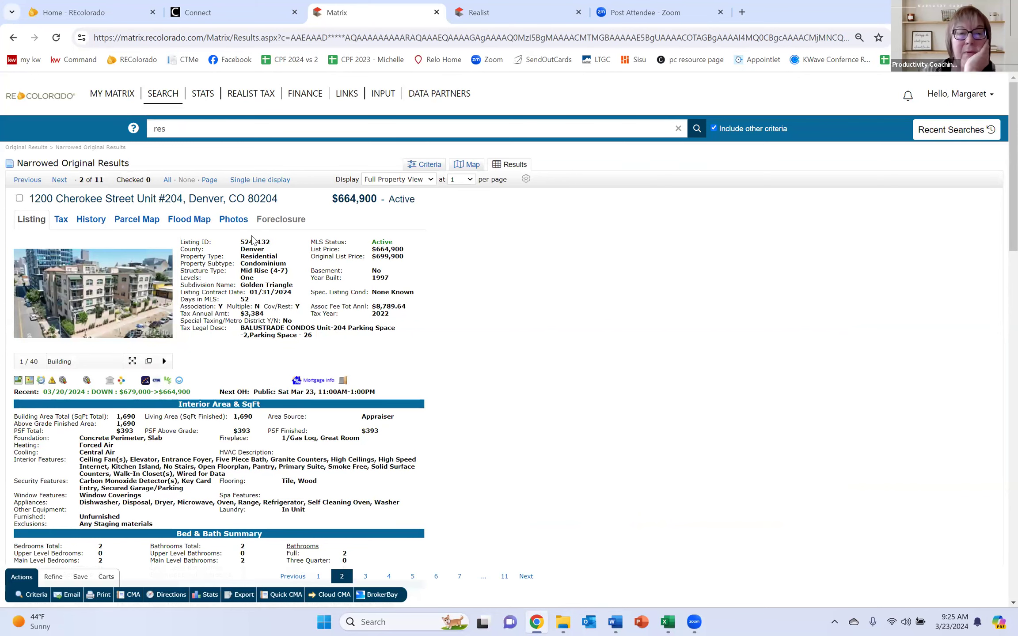
Switch the 11 narrowed comps back to the Single Line display
click(249, 179)
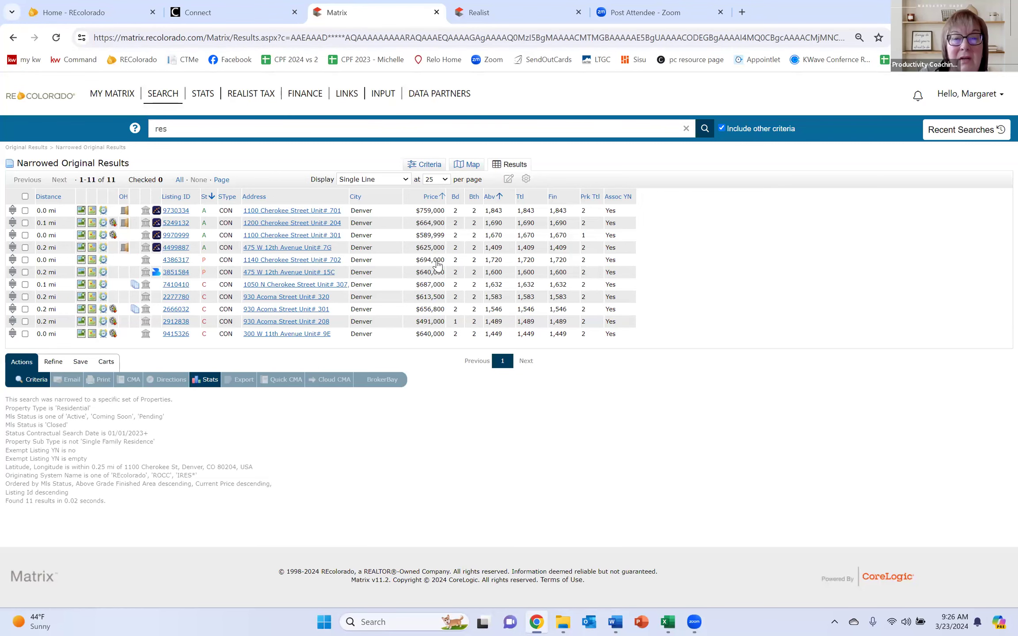
click(176, 261)
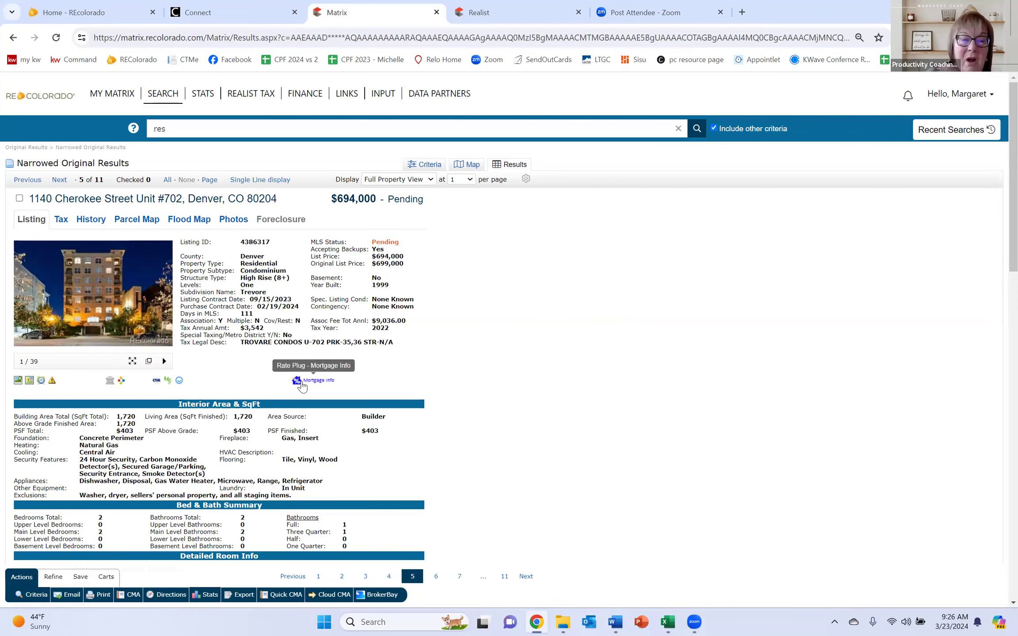
scroll(296, 357, down, 15)
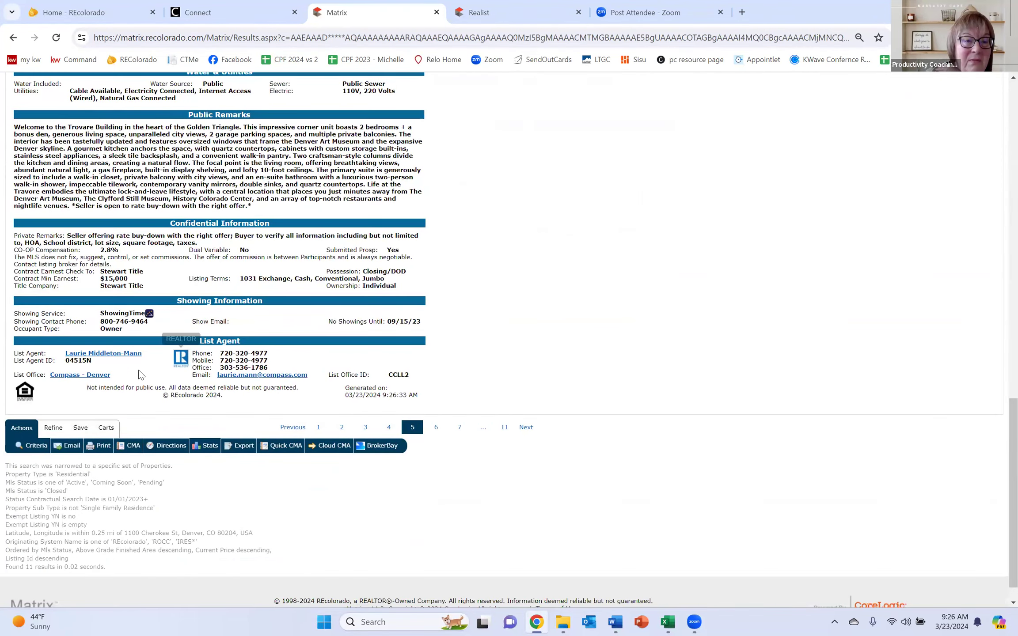
scroll(142, 372, up, 10)
scroll(141, 371, up, 5)
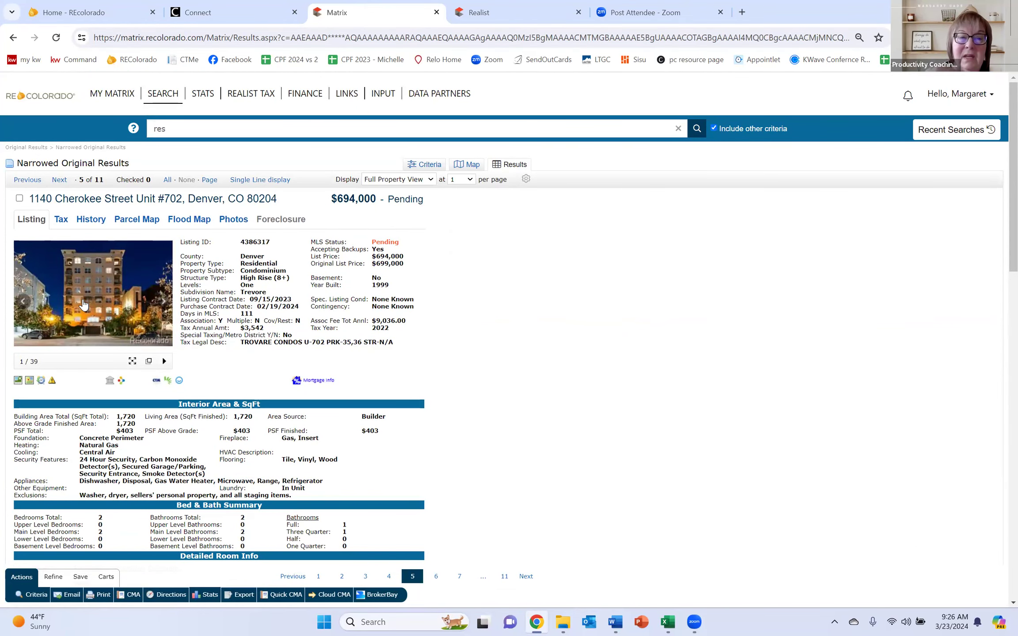
Enlarge Unit #702's main photo and page through the exterior, kitchen, dining and living room shots
click(84, 304)
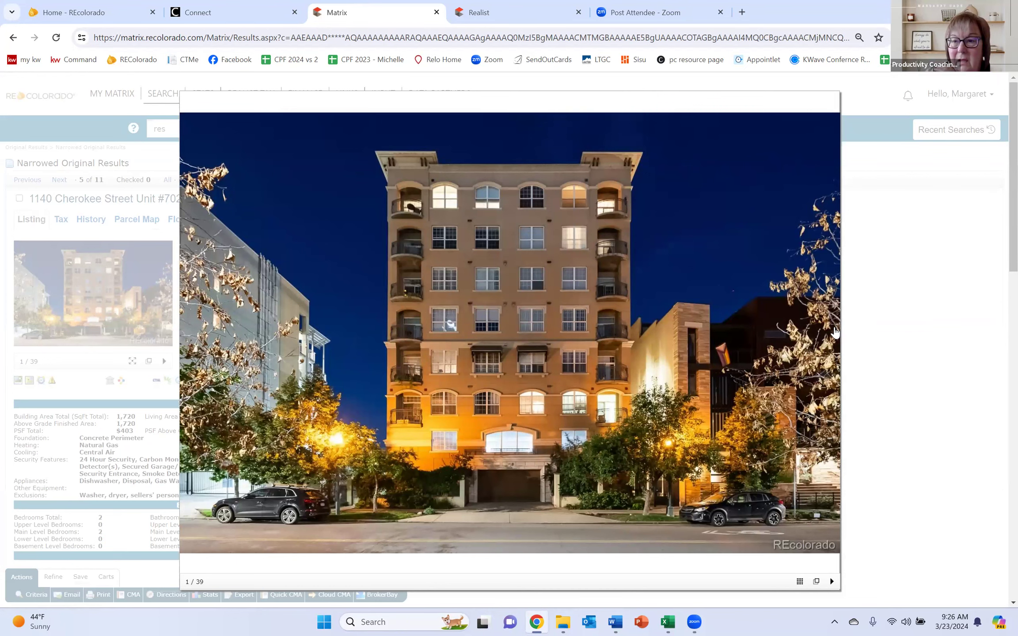
mouse_move(833, 381)
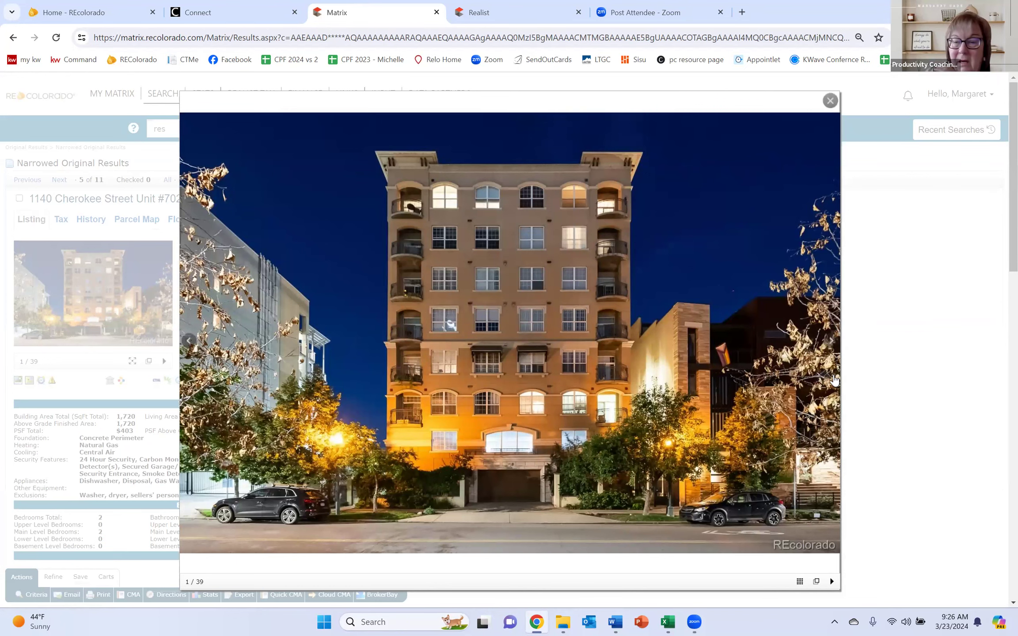
click(833, 345)
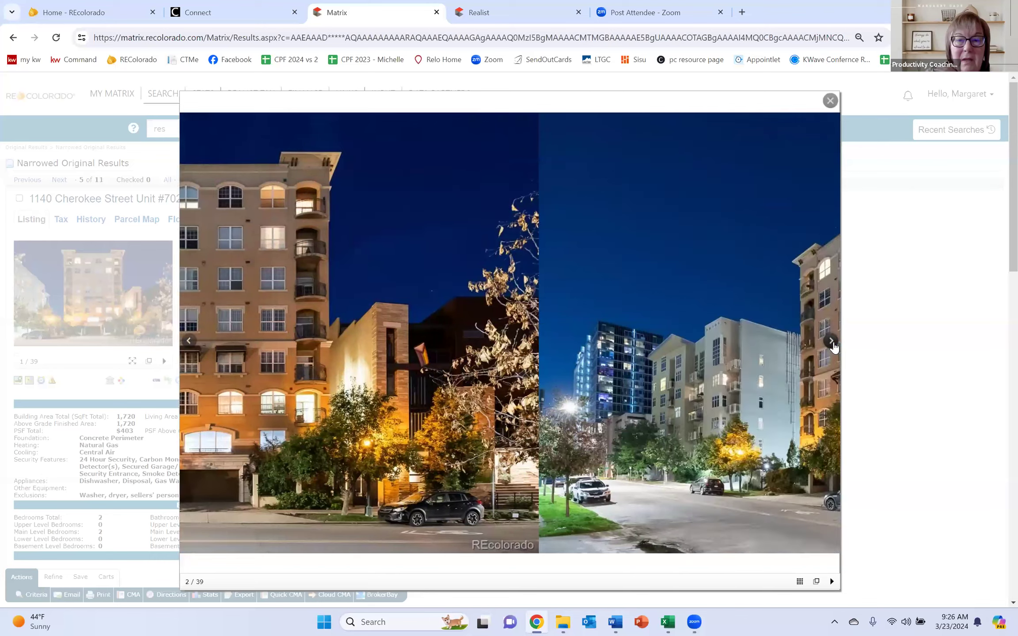
click(833, 345)
click(831, 341)
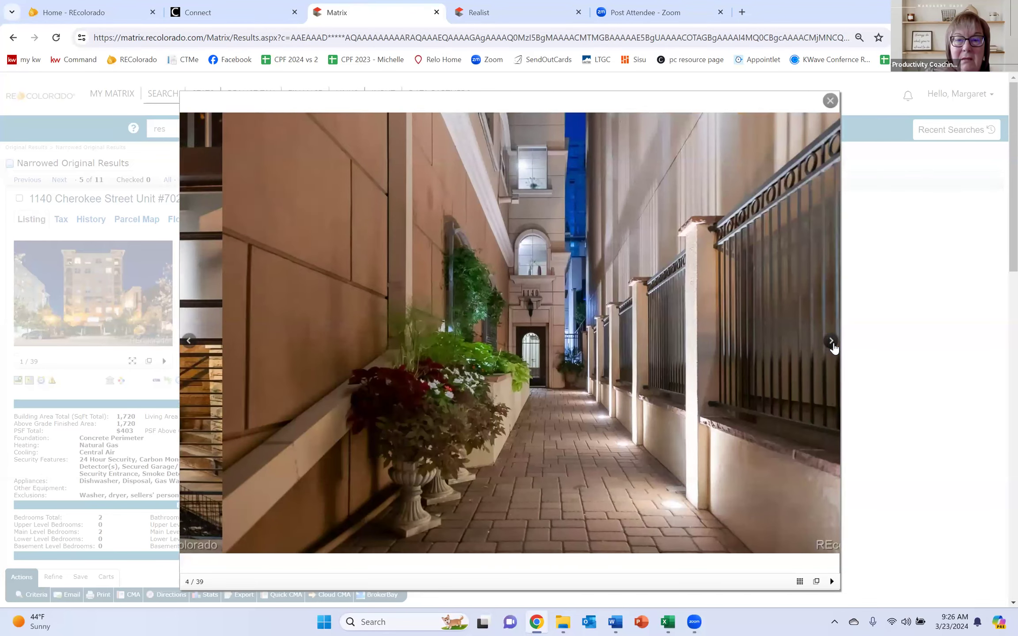
click(831, 341)
click(831, 342)
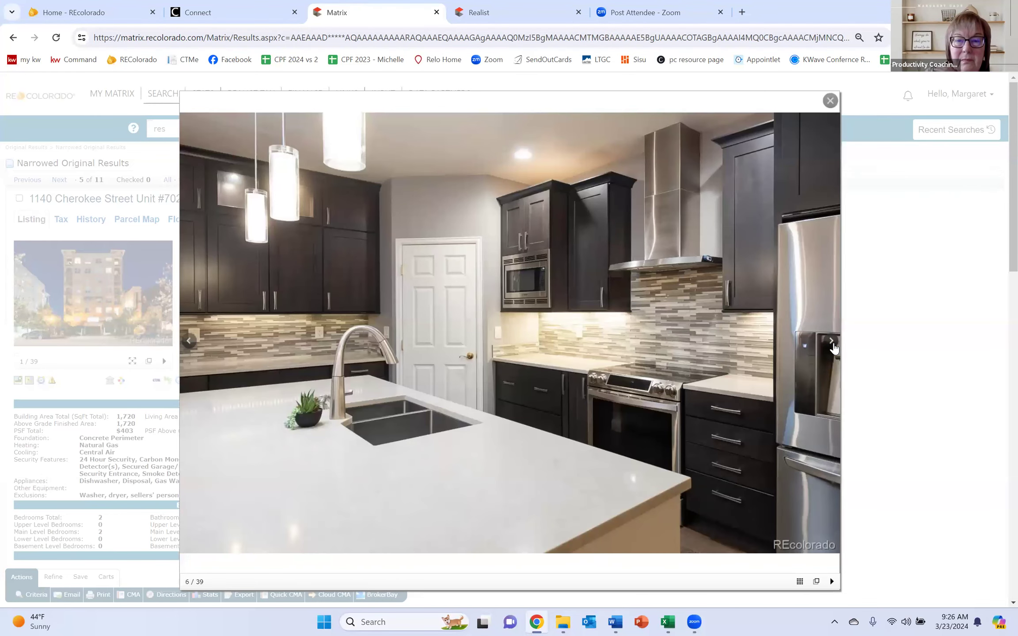
click(832, 345)
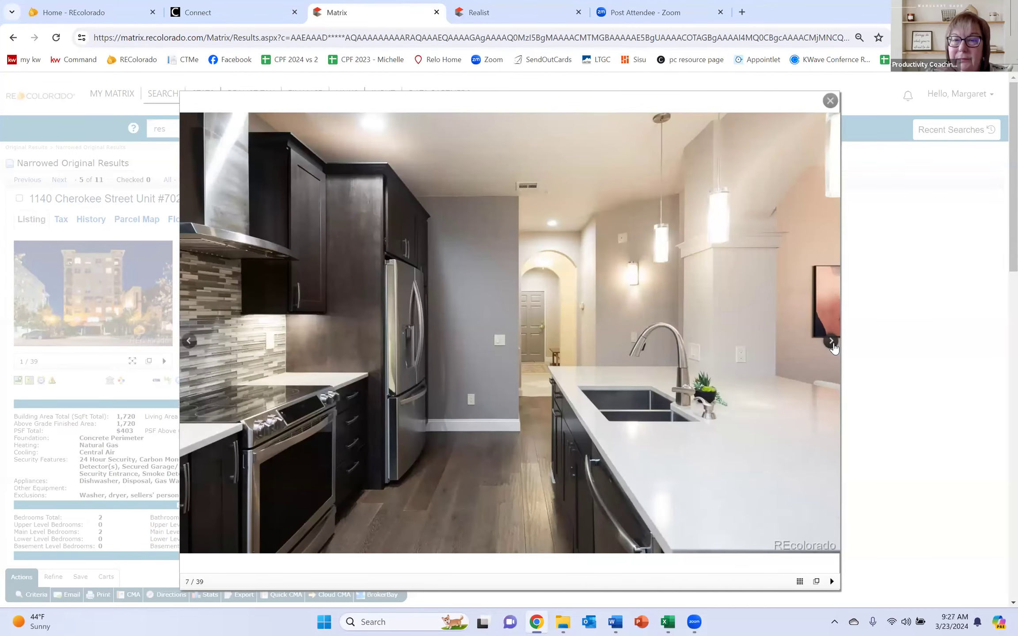
click(832, 344)
click(832, 342)
click(832, 342)
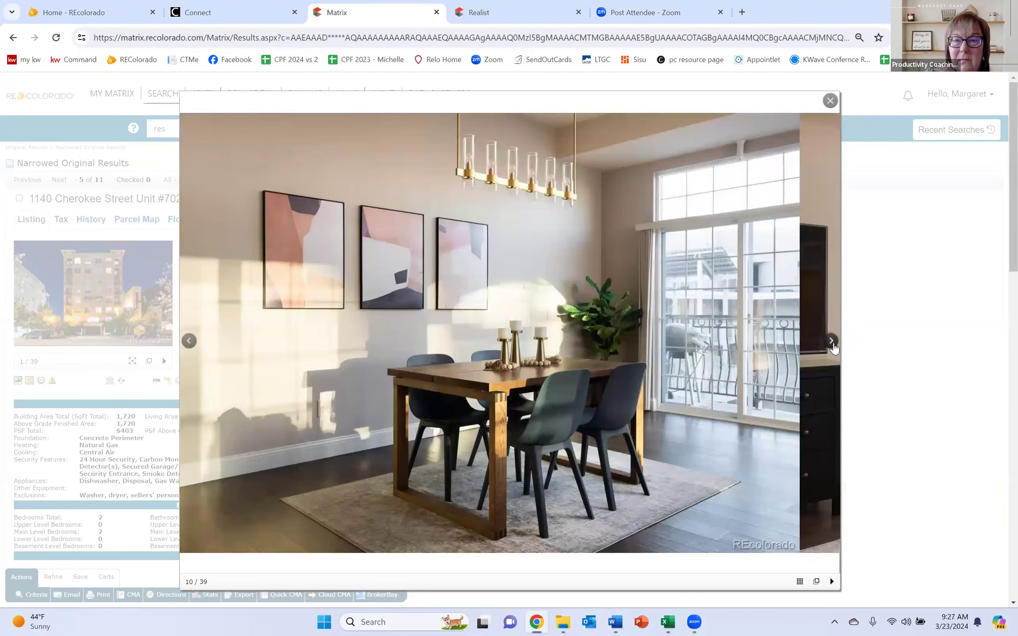
click(831, 341)
Continue through the skyline, bedroom, balcony and bathroom photos, then close the gallery
click(832, 341)
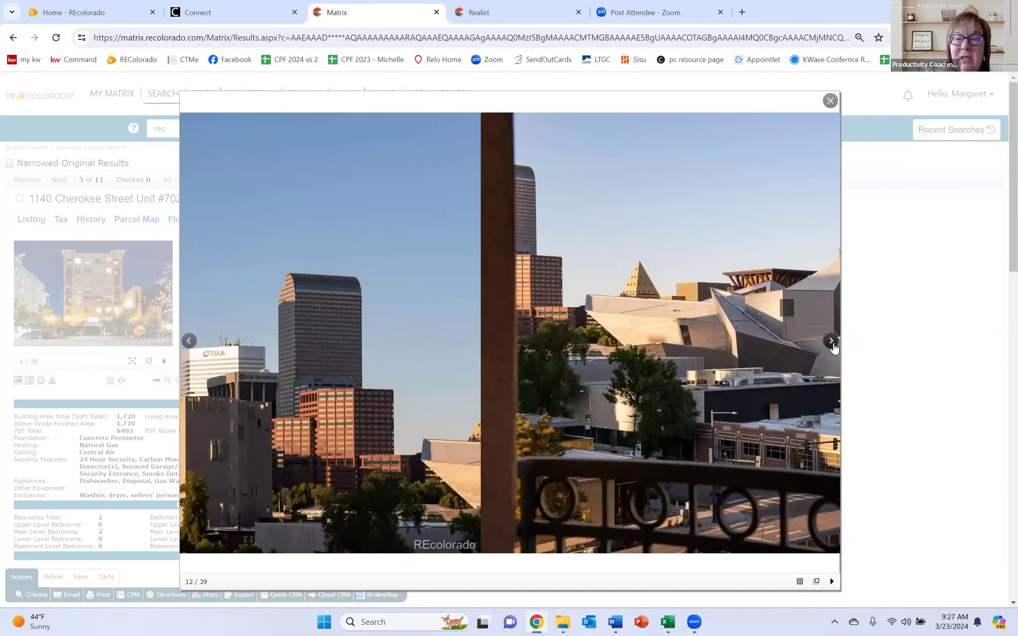
click(832, 342)
click(832, 344)
click(833, 345)
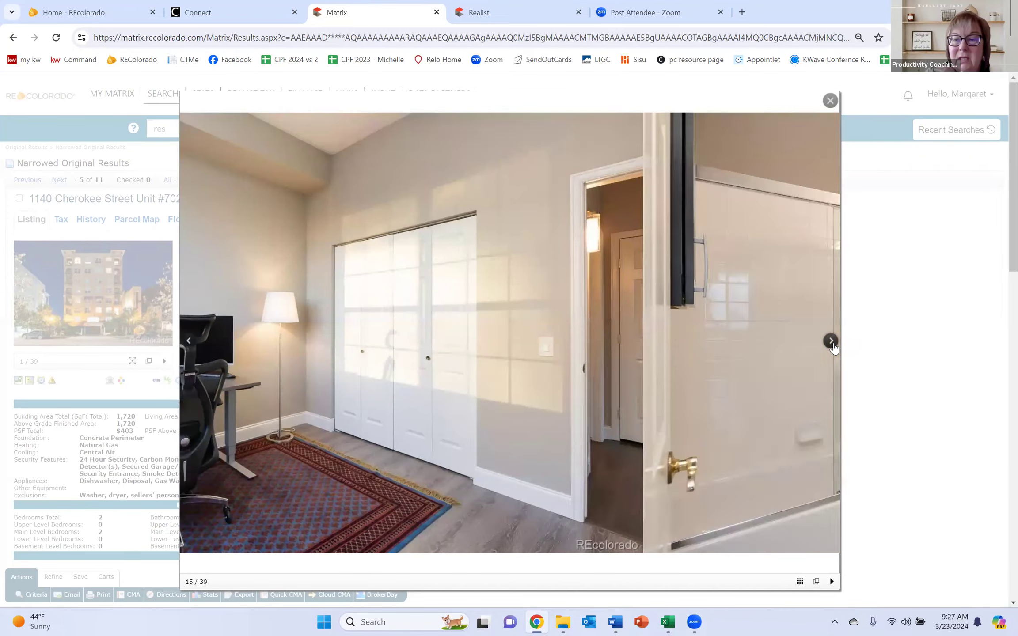
click(833, 344)
click(833, 344)
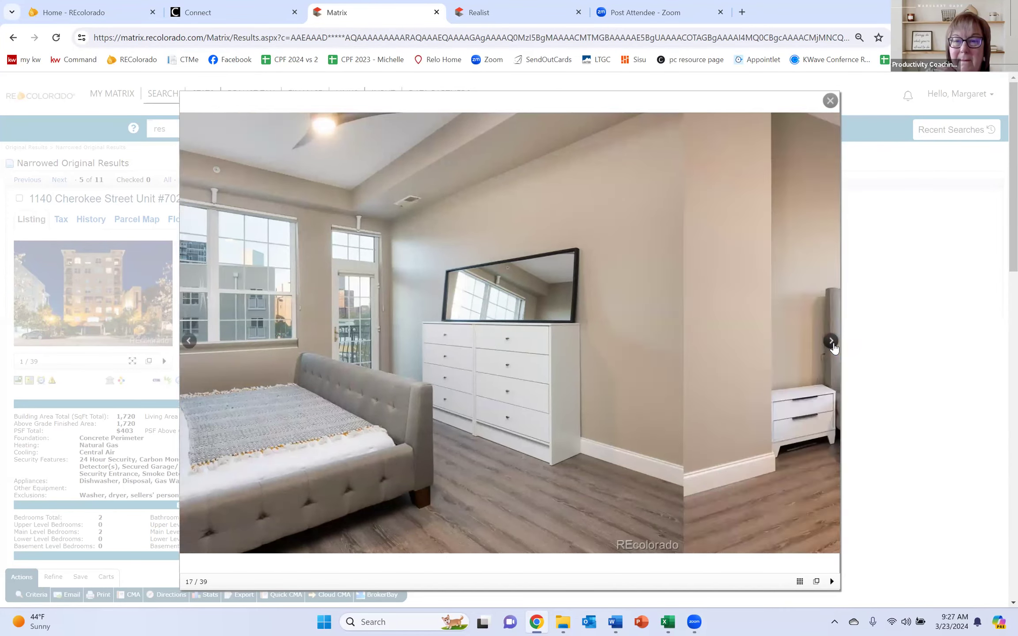
click(833, 345)
click(831, 342)
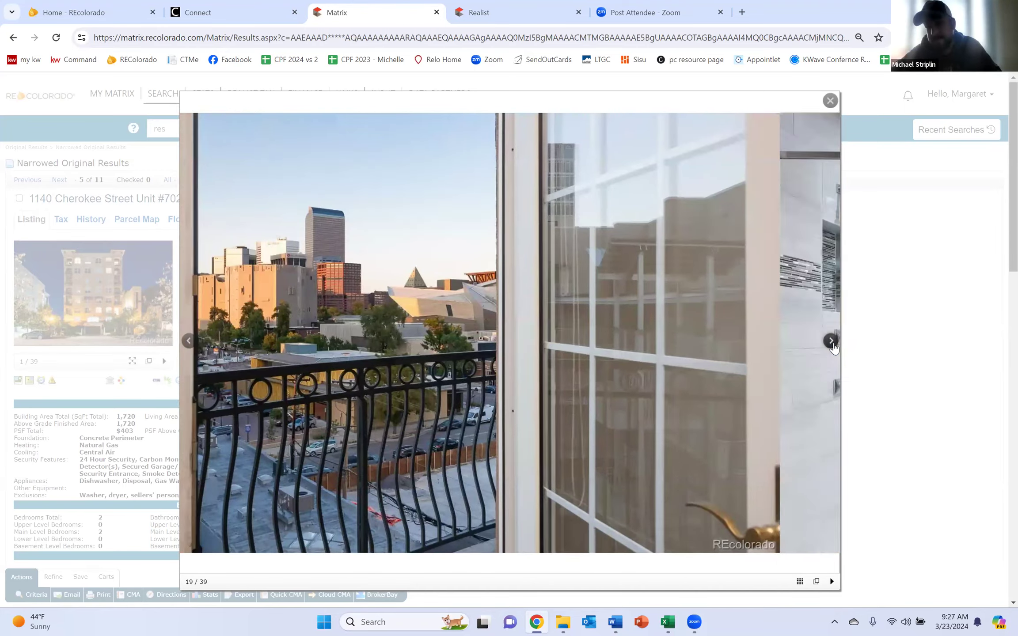
click(832, 342)
click(832, 342)
click(832, 342)
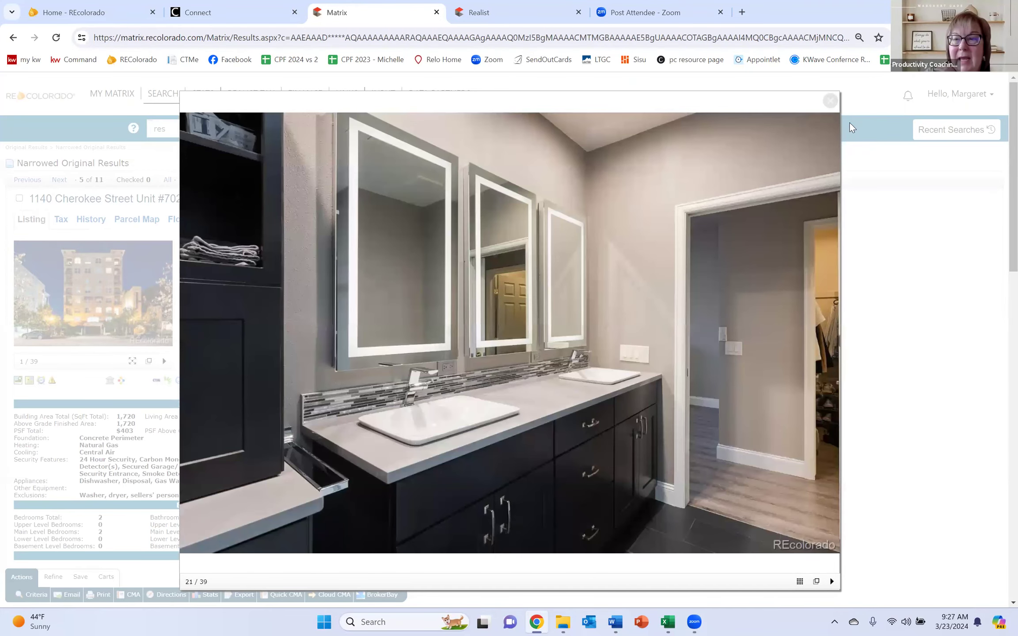
click(830, 100)
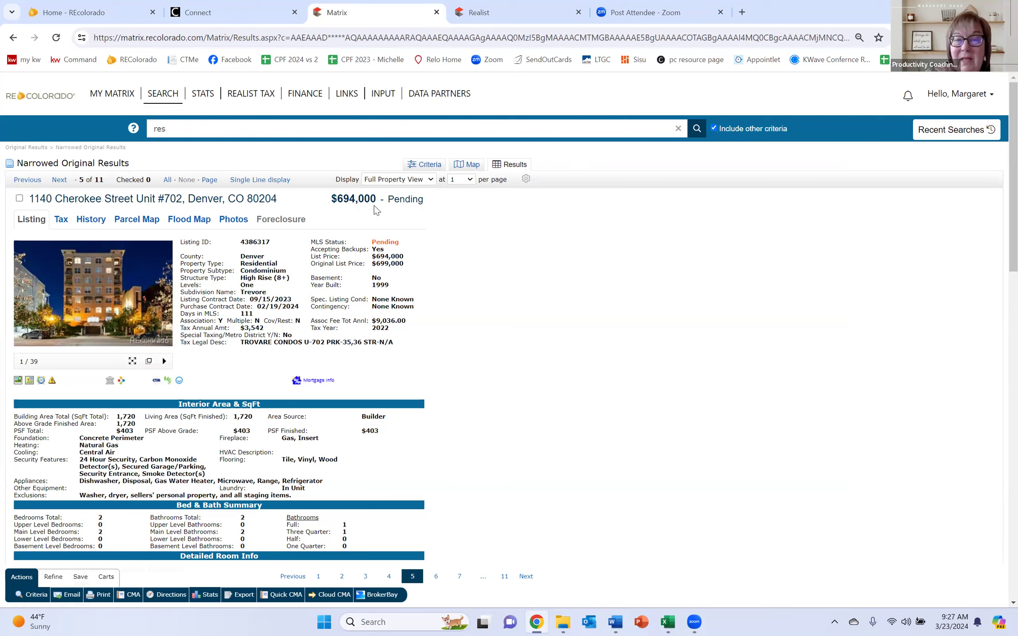
click(45, 379)
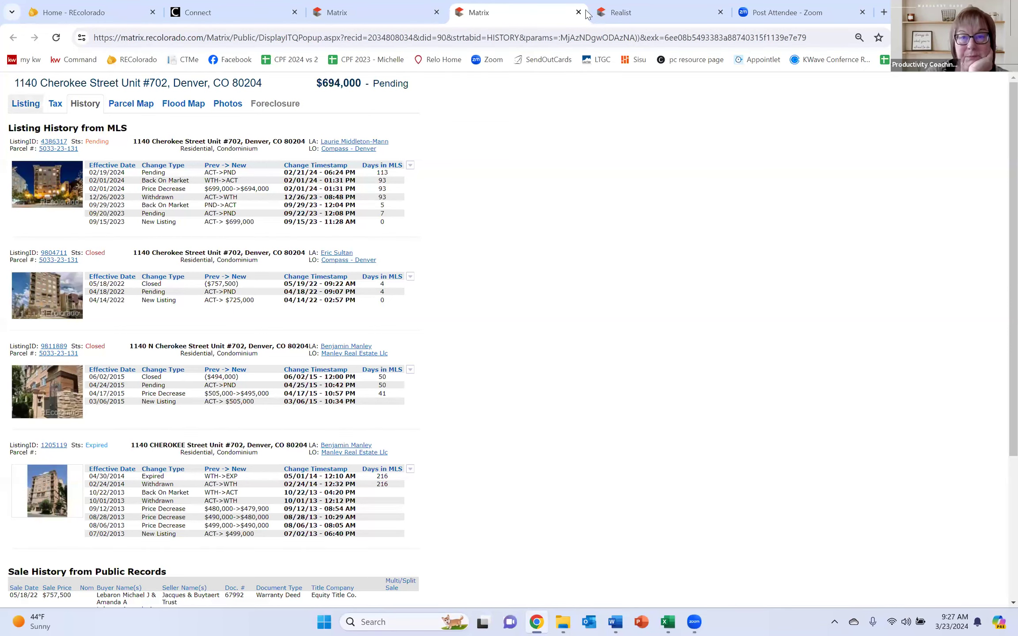
click(36, 107)
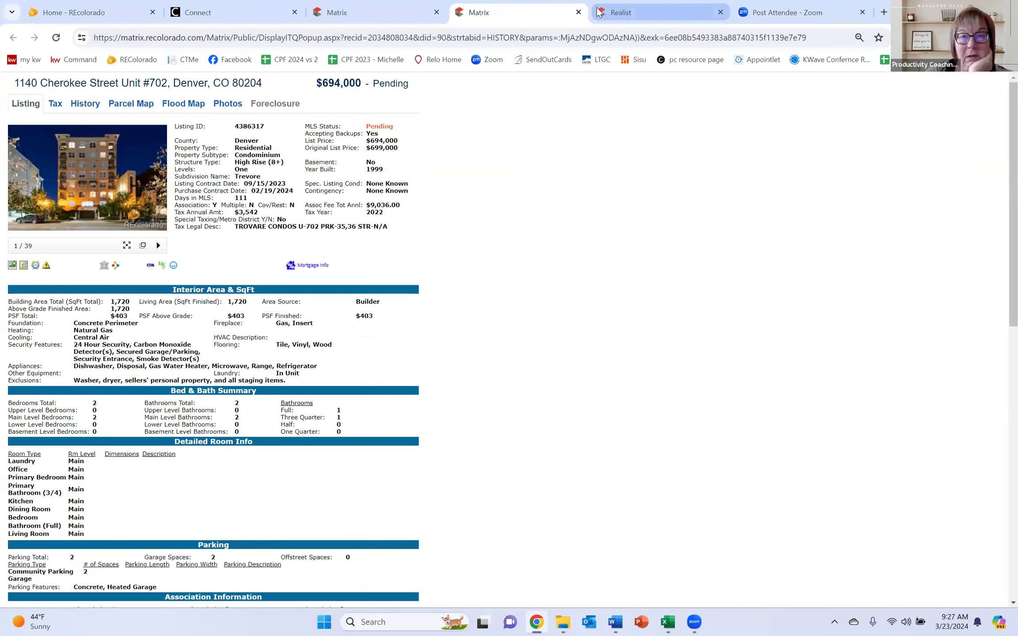
click(578, 12)
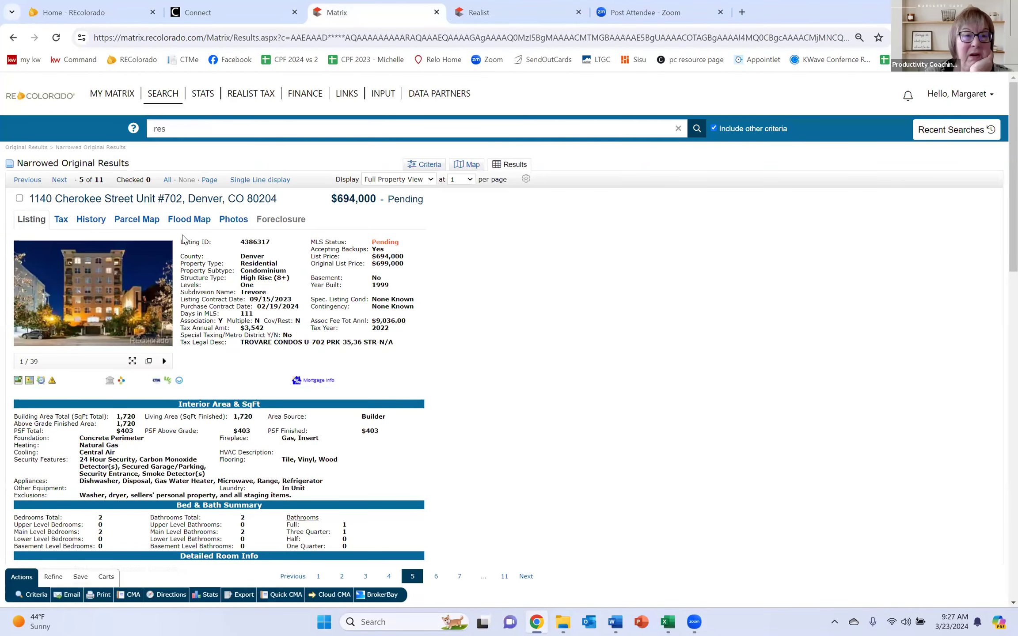
click(270, 180)
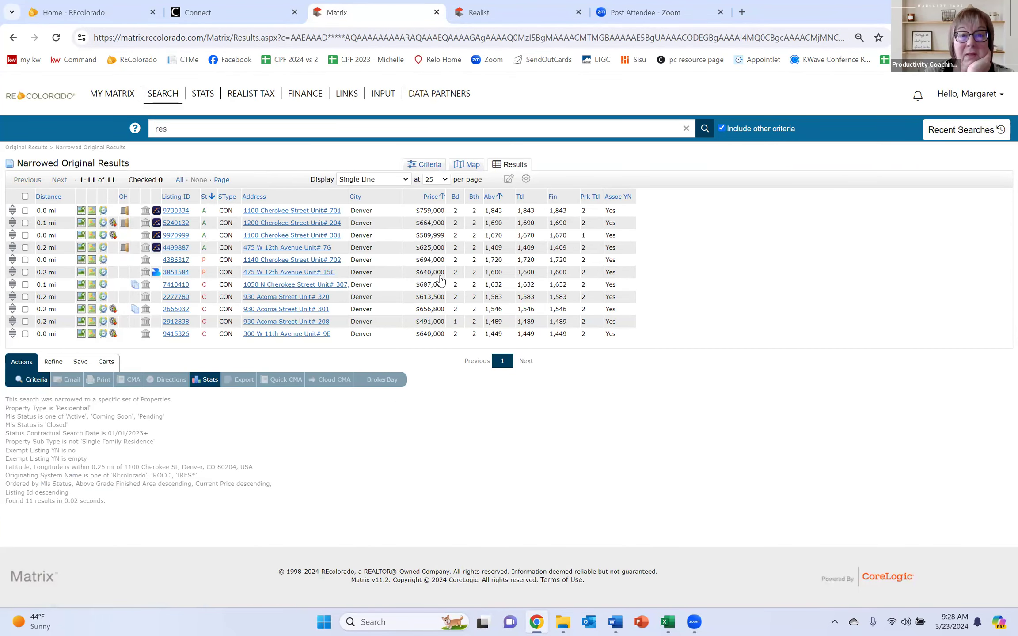
click(182, 273)
click(55, 287)
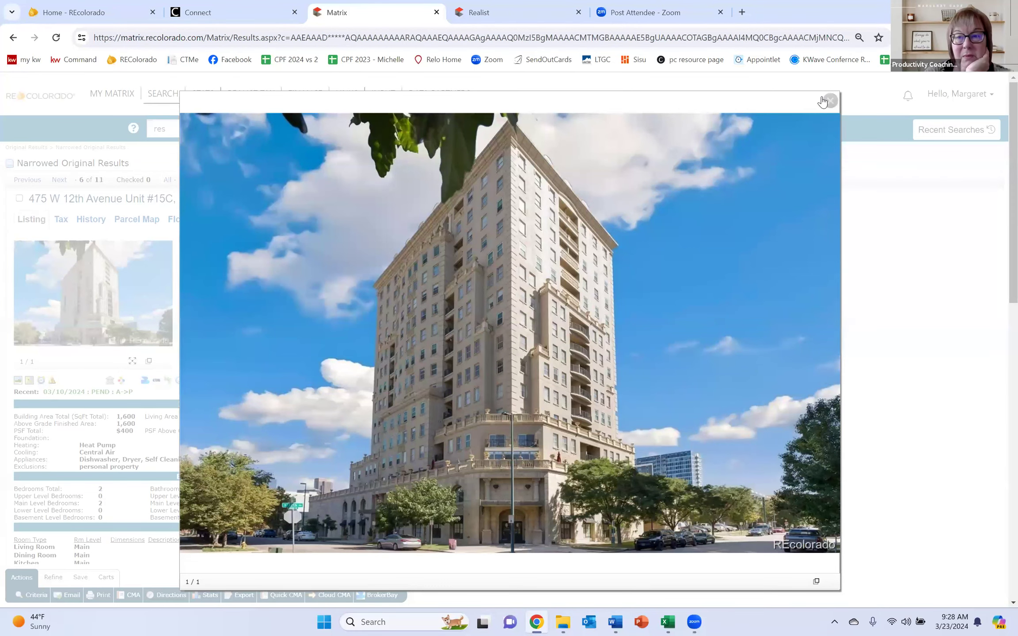
click(830, 101)
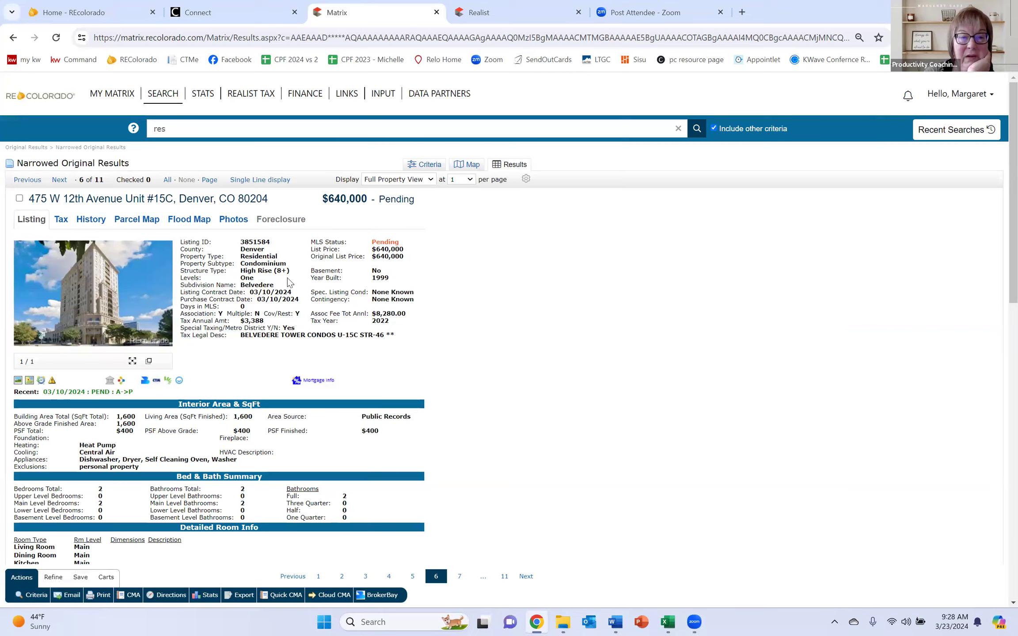
Scroll through Unit #15C's details, then return to the Single Line results table
scroll(248, 328, down, 15)
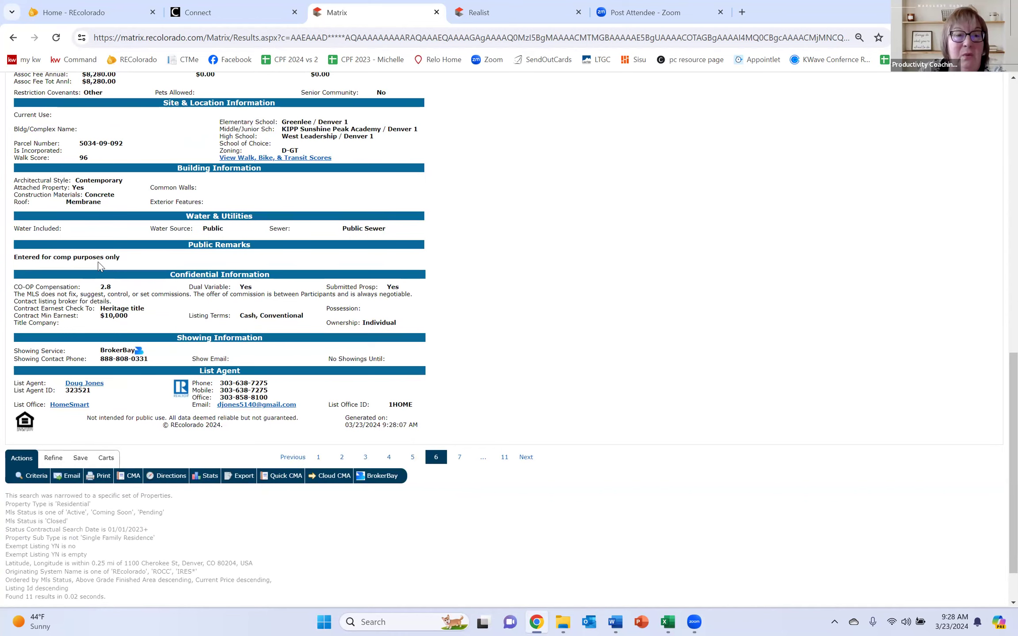
scroll(98, 265, up, 15)
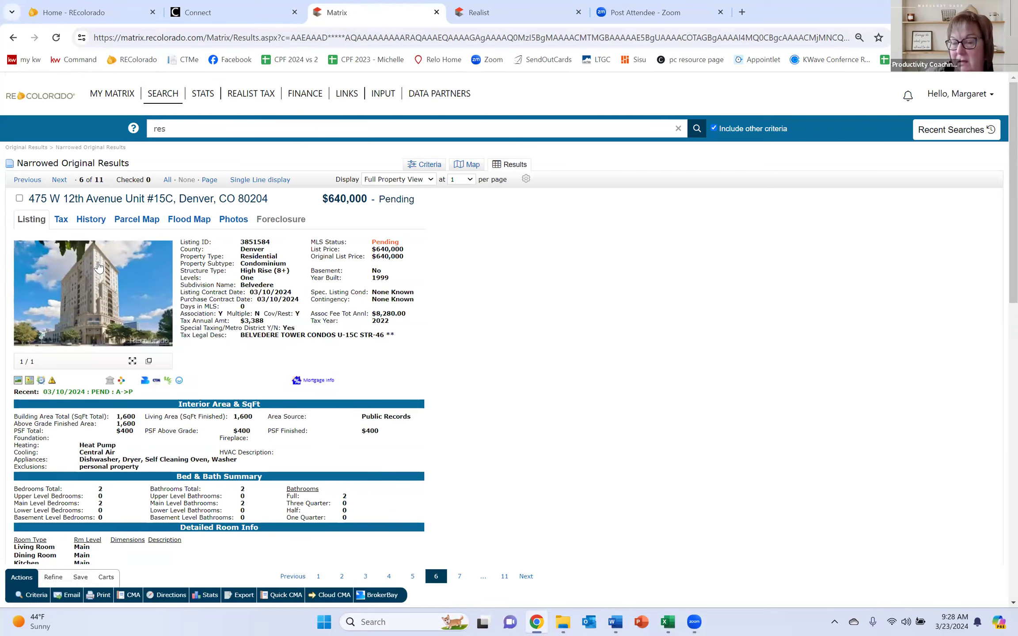
click(264, 180)
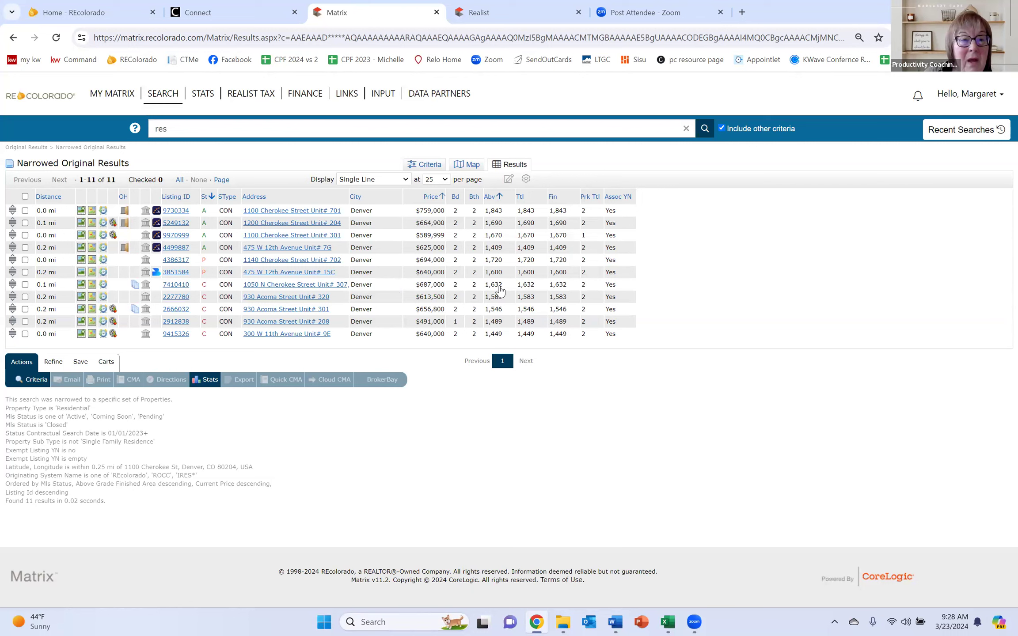
click(176, 285)
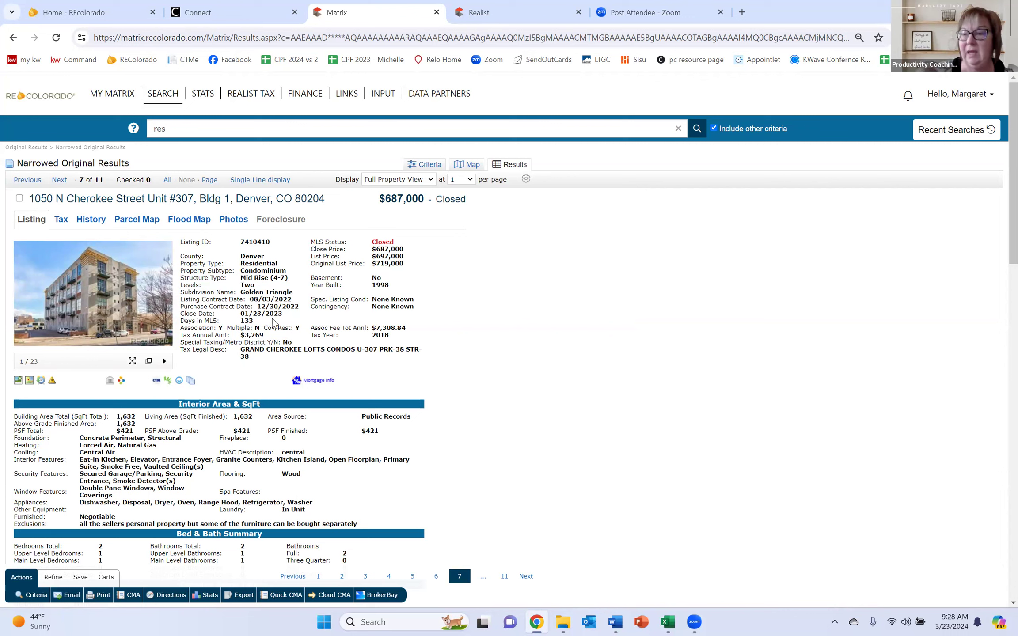
click(117, 309)
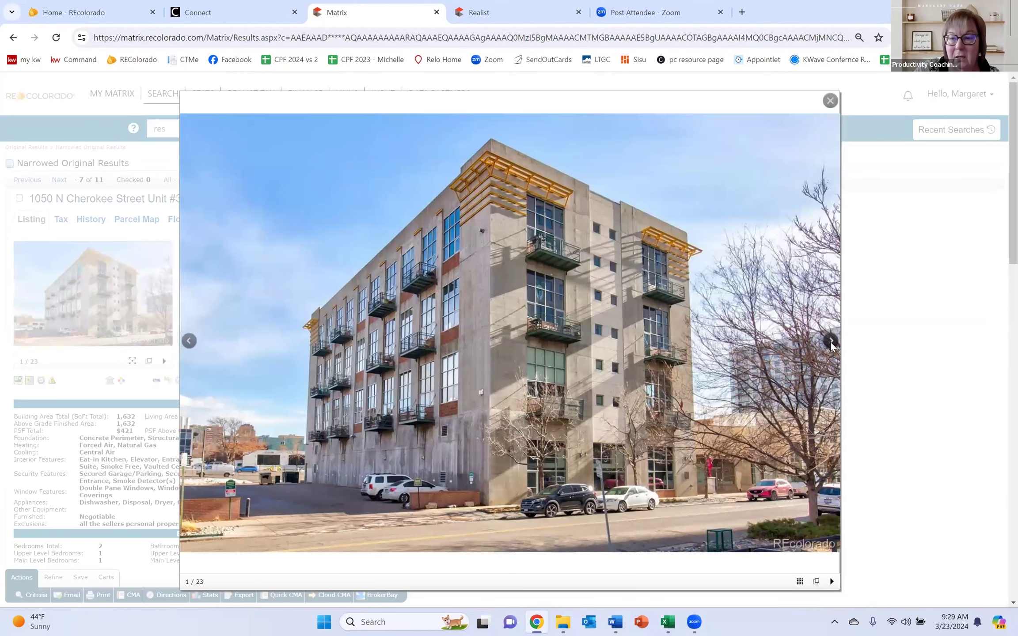
click(830, 341)
click(830, 341)
click(830, 340)
click(829, 341)
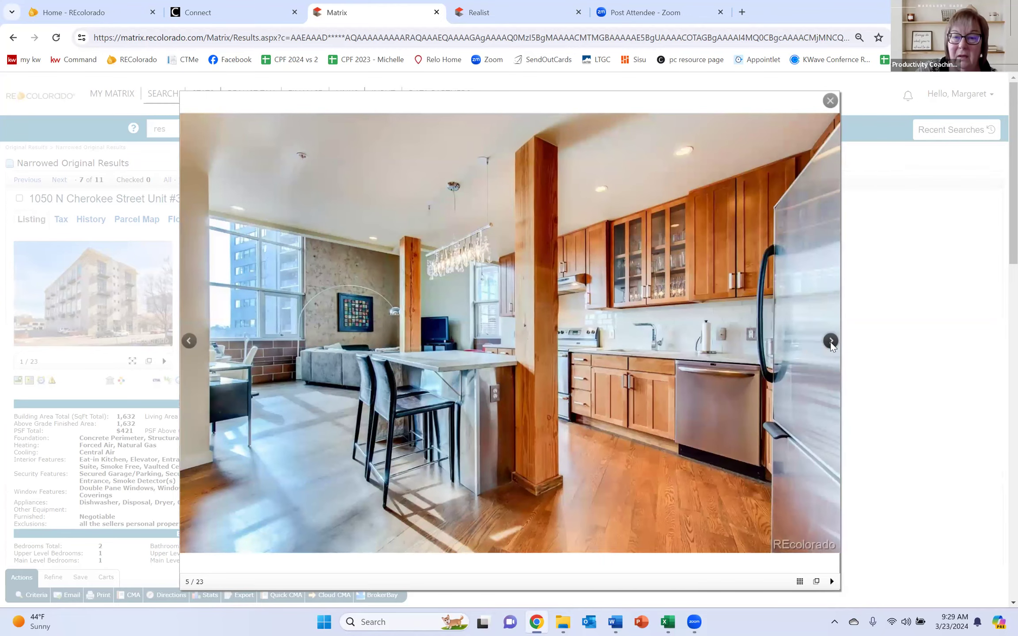
click(830, 340)
click(829, 340)
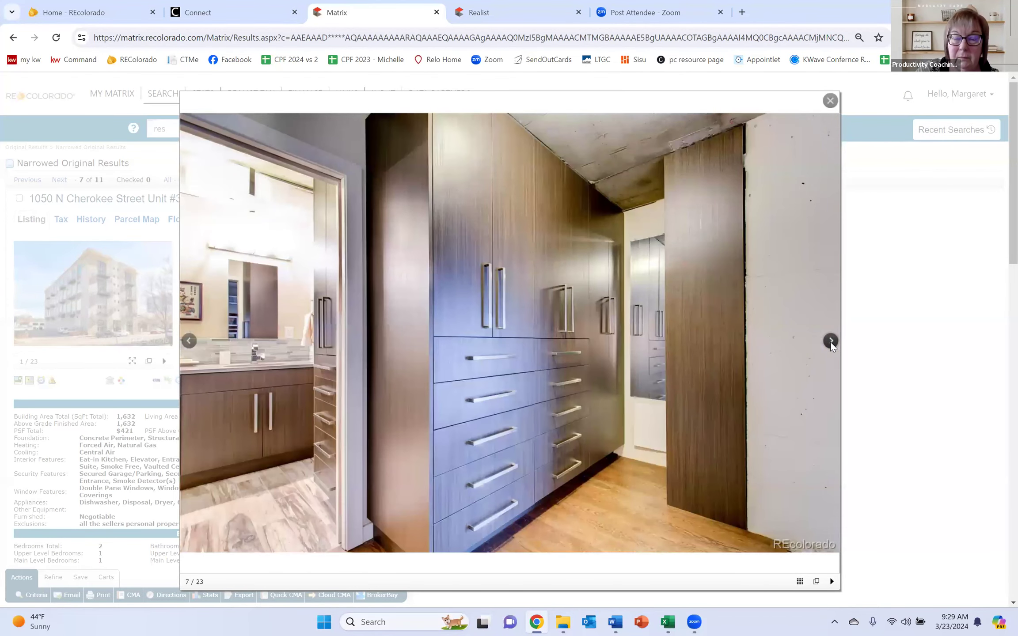
click(831, 342)
click(830, 342)
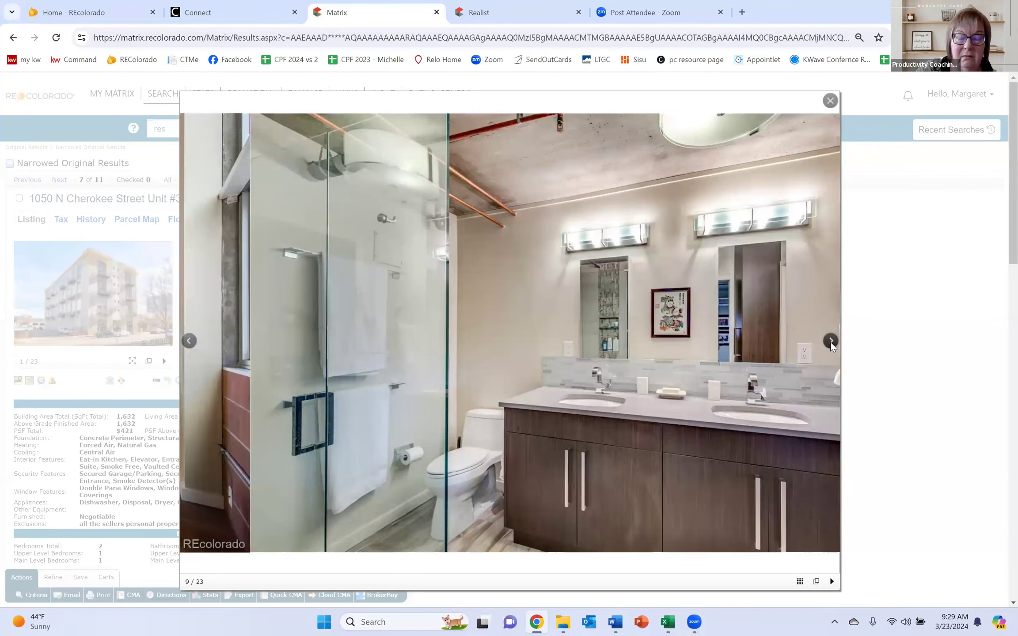
click(830, 341)
Continue through Unit #307's bedroom and kitchen photos, then close the viewer
click(830, 341)
click(830, 341)
click(831, 341)
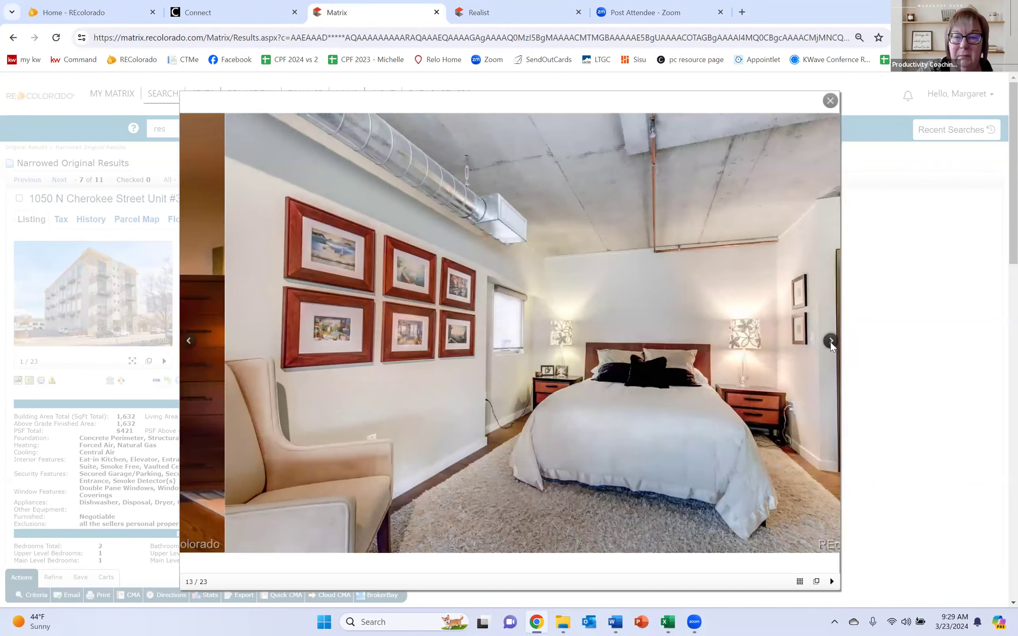
click(831, 341)
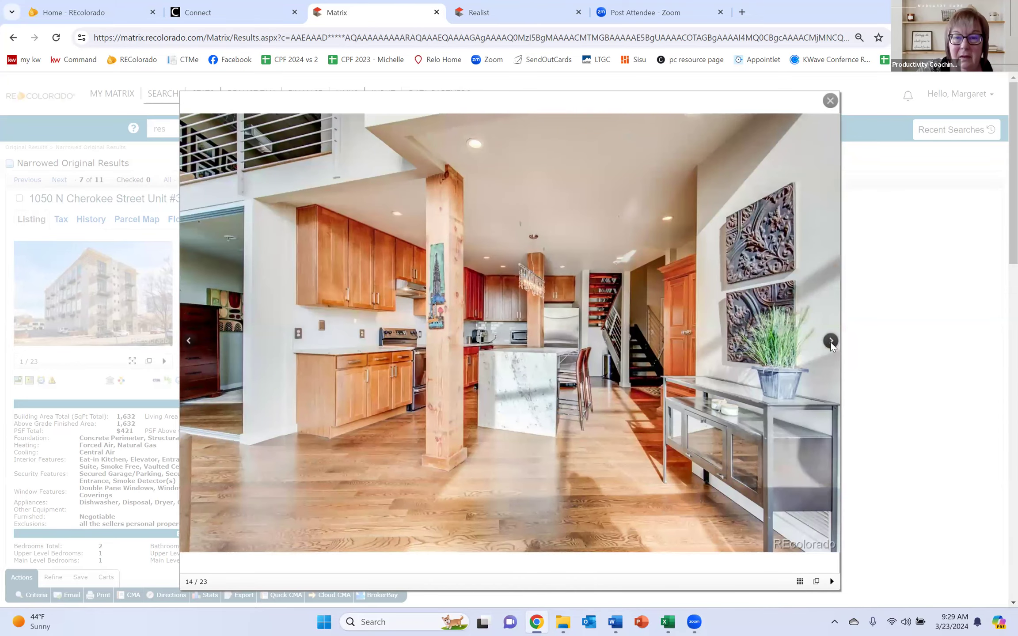
click(830, 341)
click(830, 341)
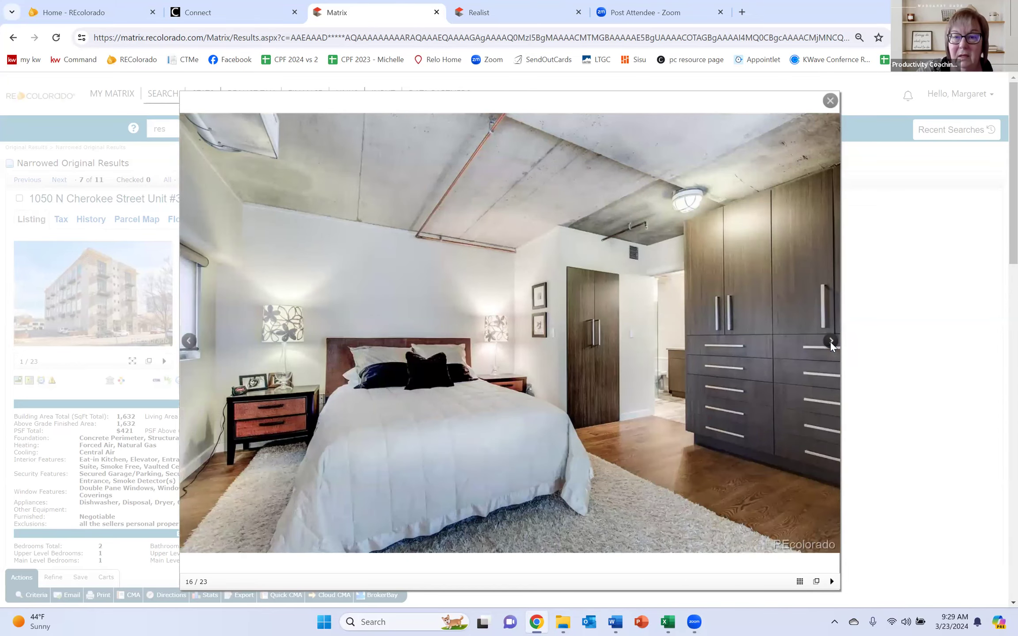
click(830, 341)
click(830, 341)
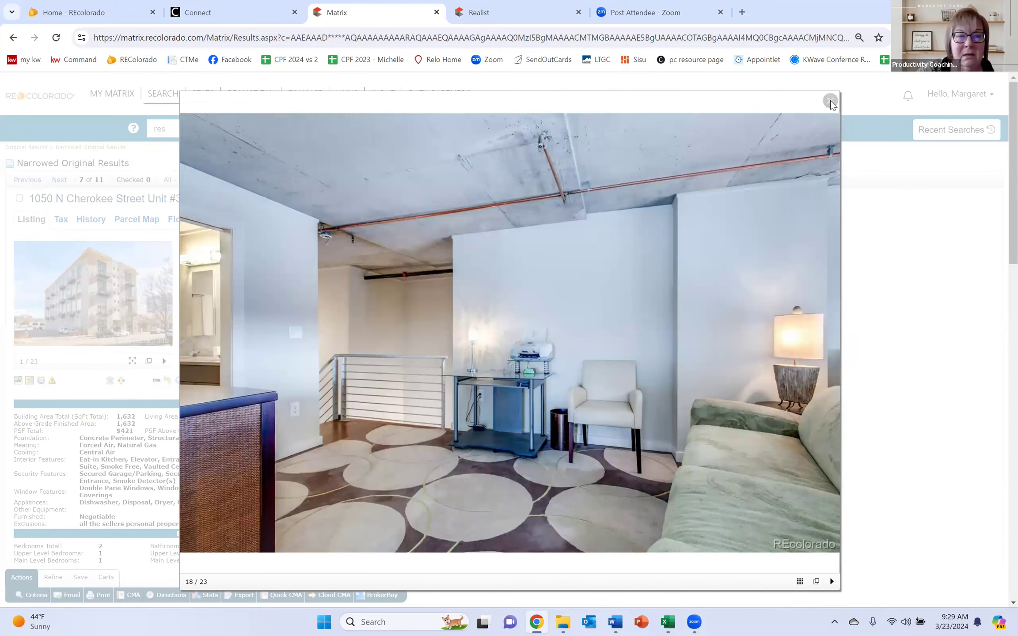
click(831, 102)
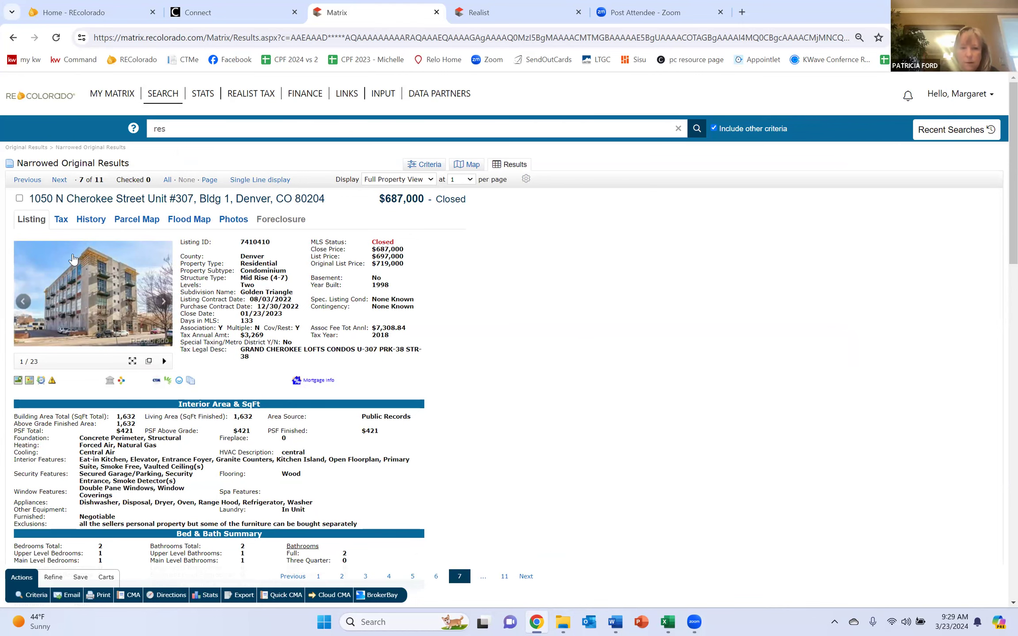
Reopen Unit #307's gallery to recheck the bedroom and closet photos, then advance to the next listing
click(86, 285)
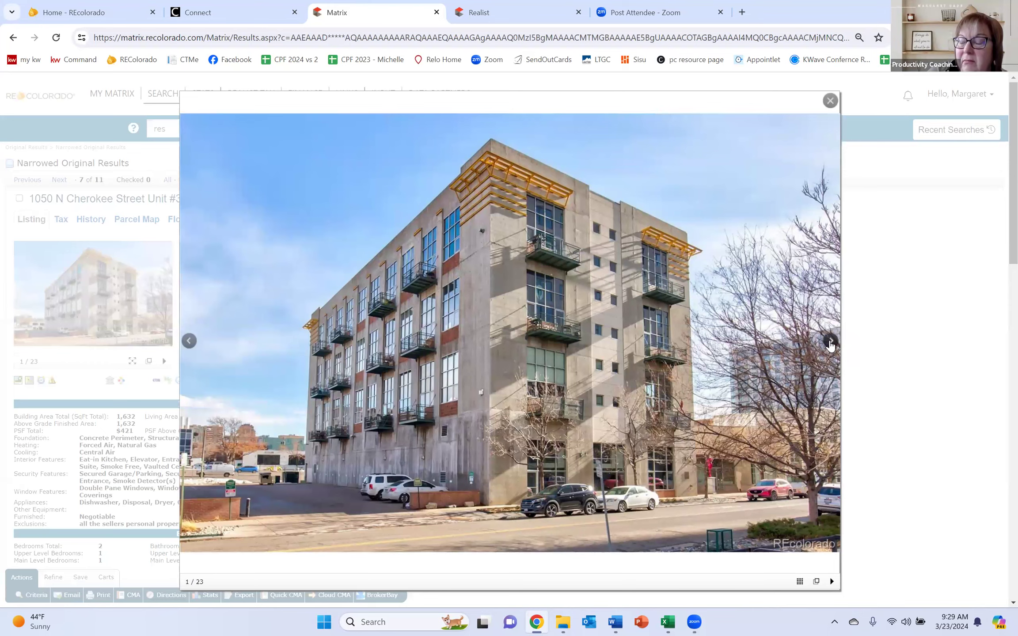
click(830, 345)
click(830, 344)
click(830, 344)
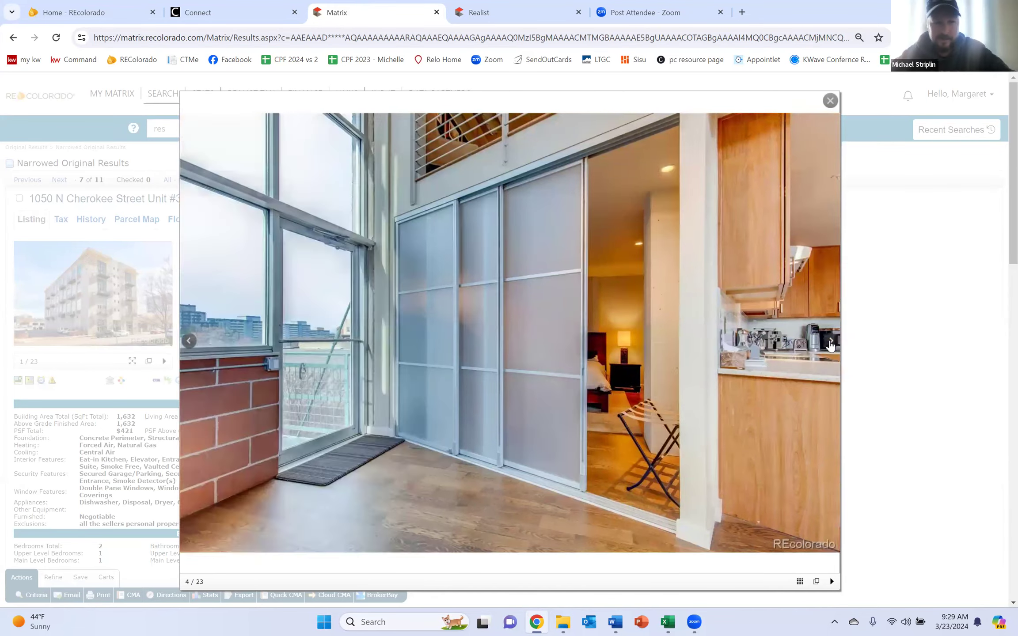
click(830, 344)
click(830, 344)
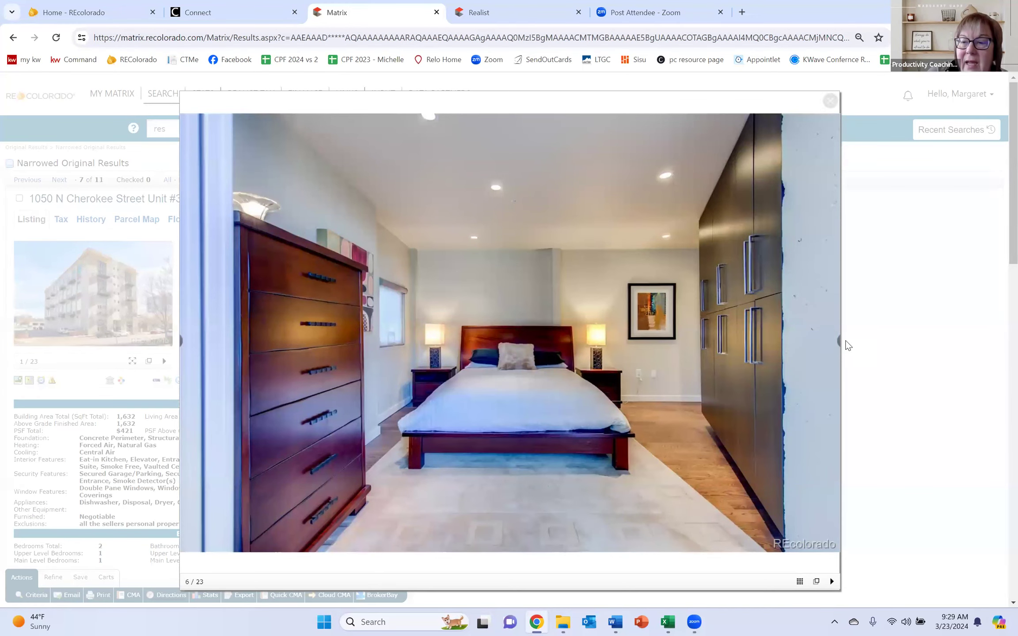
click(830, 343)
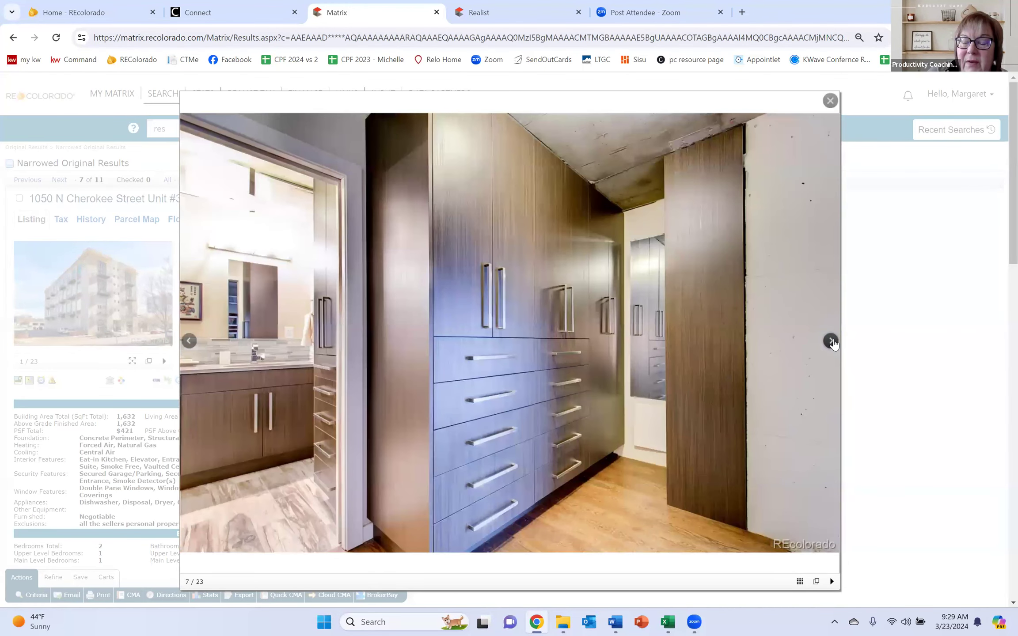
click(830, 343)
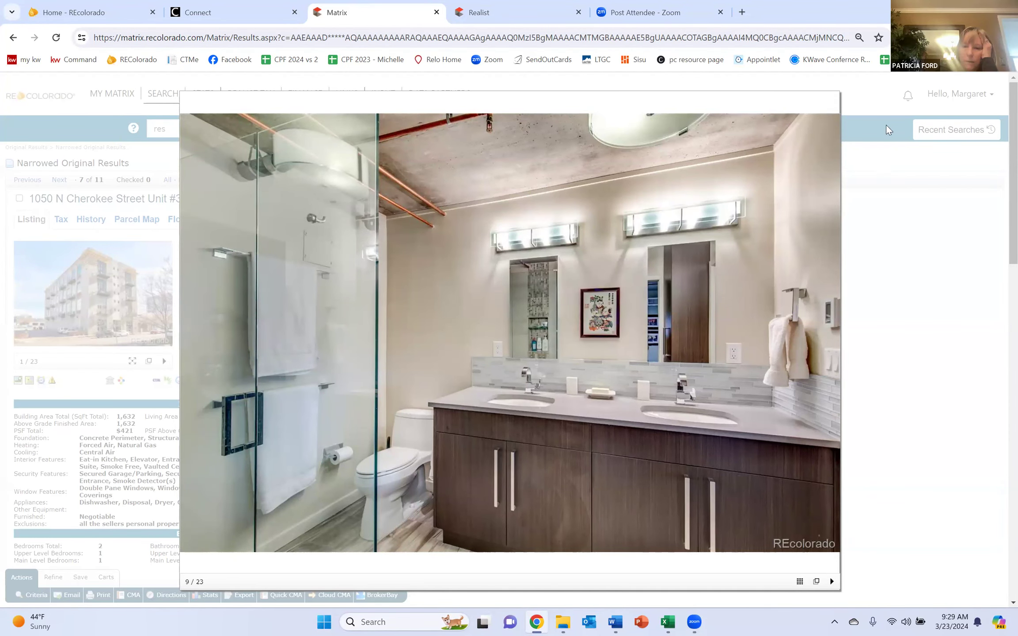
click(823, 101)
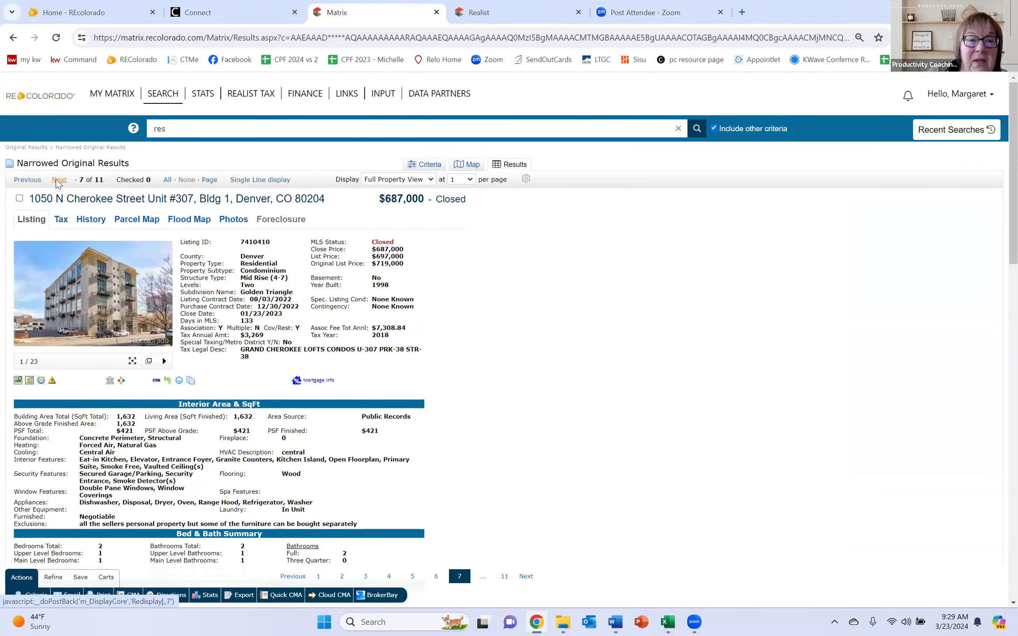
click(59, 180)
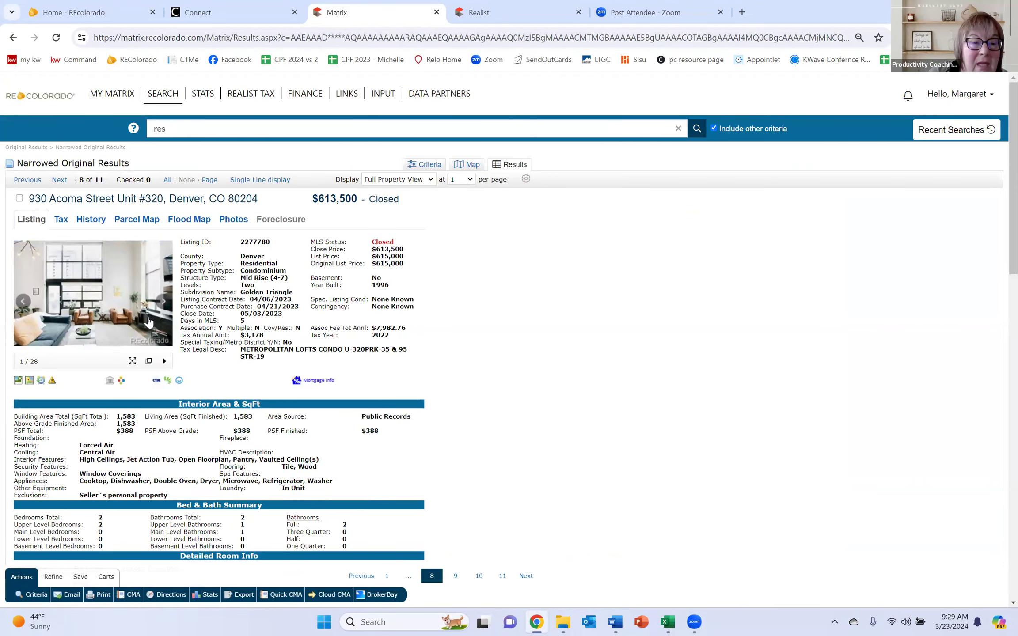
click(89, 290)
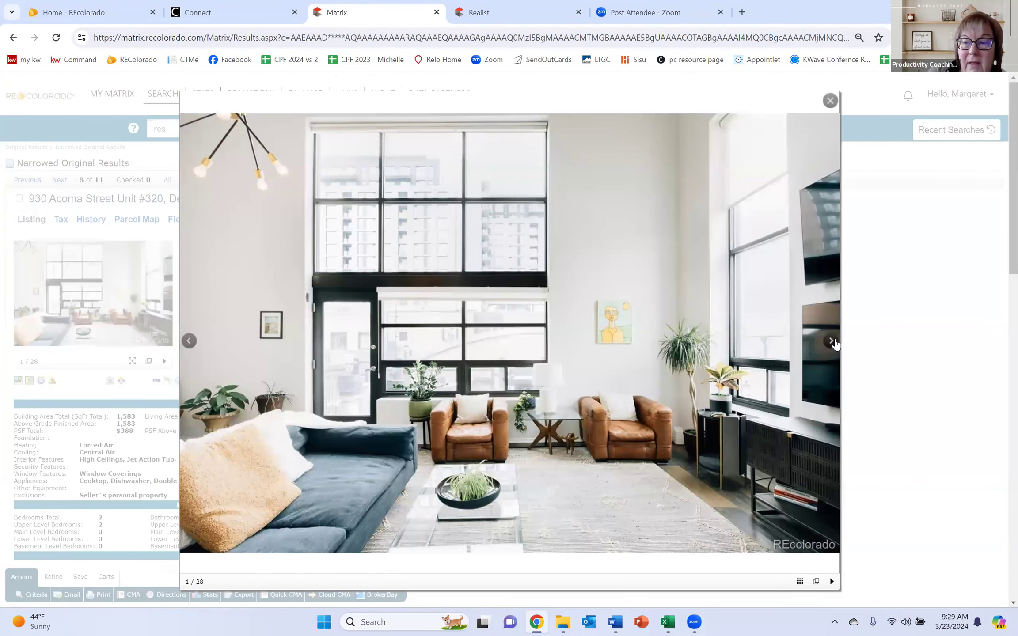
click(832, 341)
click(833, 342)
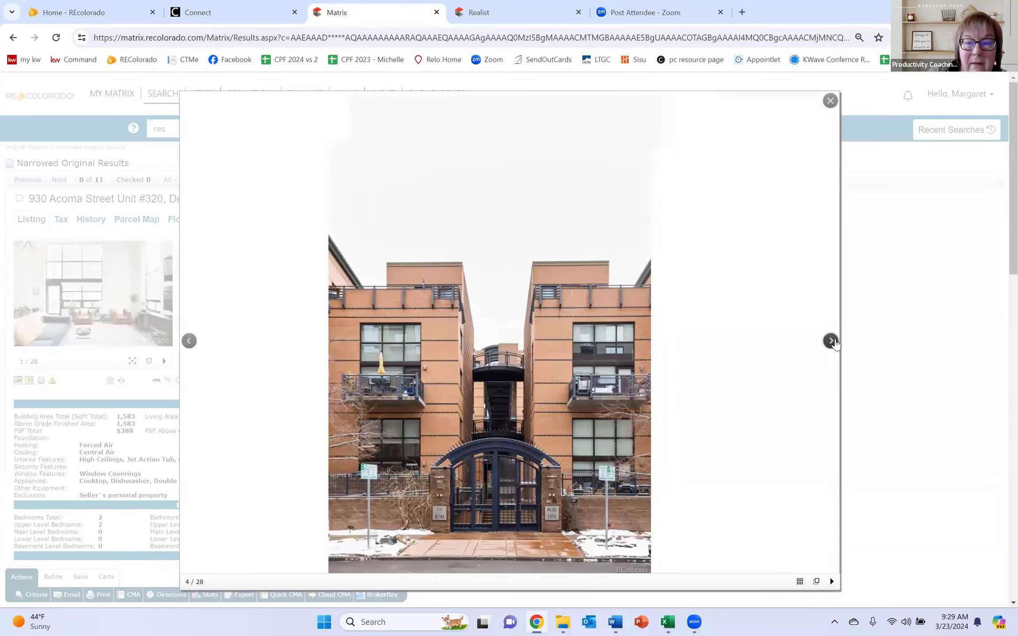
click(832, 341)
click(832, 341)
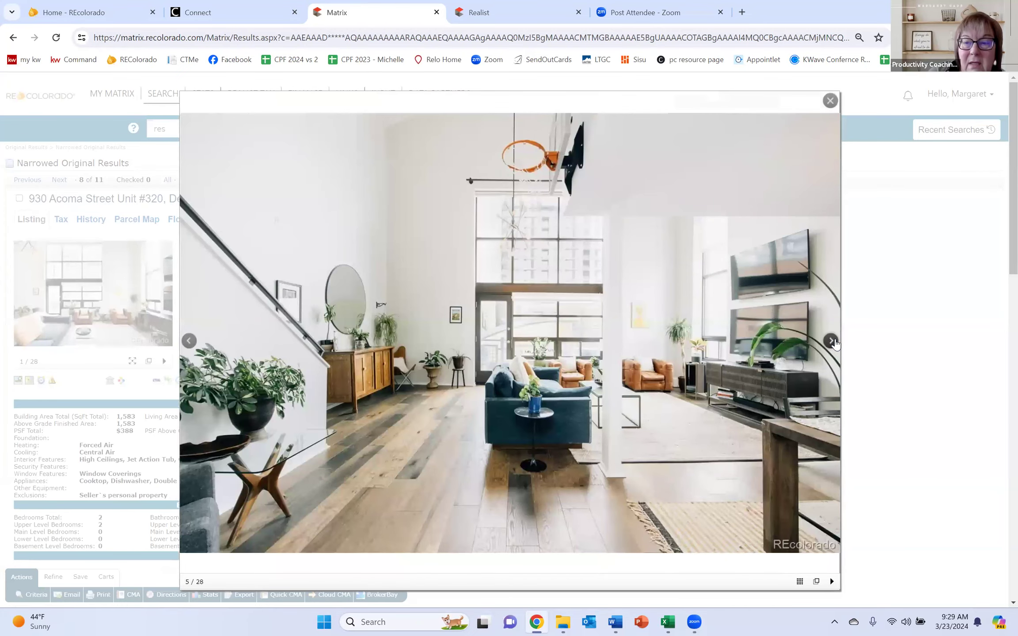
click(831, 341)
click(832, 341)
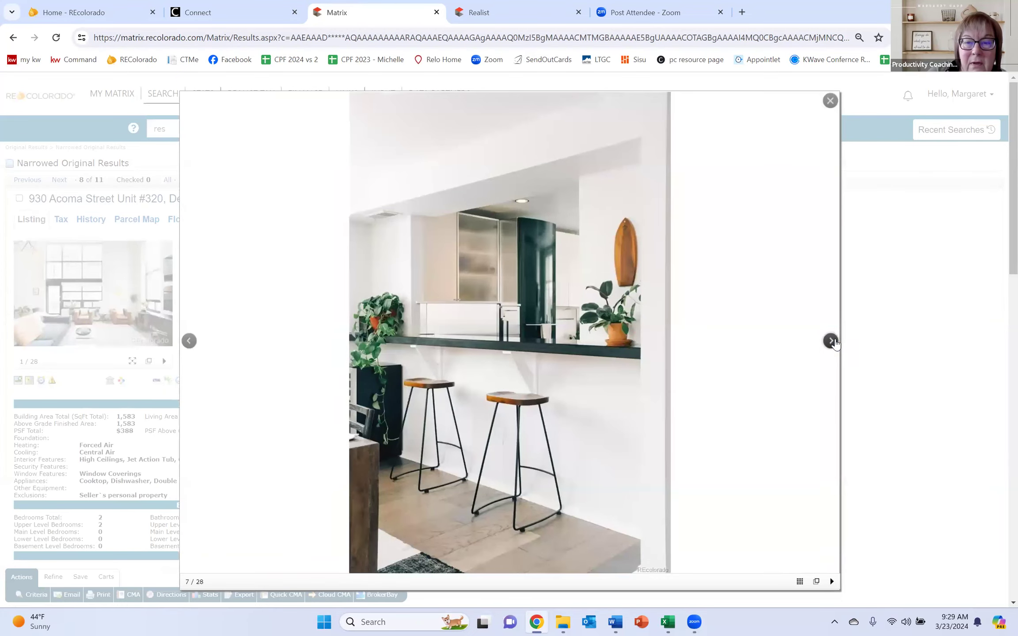
click(832, 341)
click(832, 341)
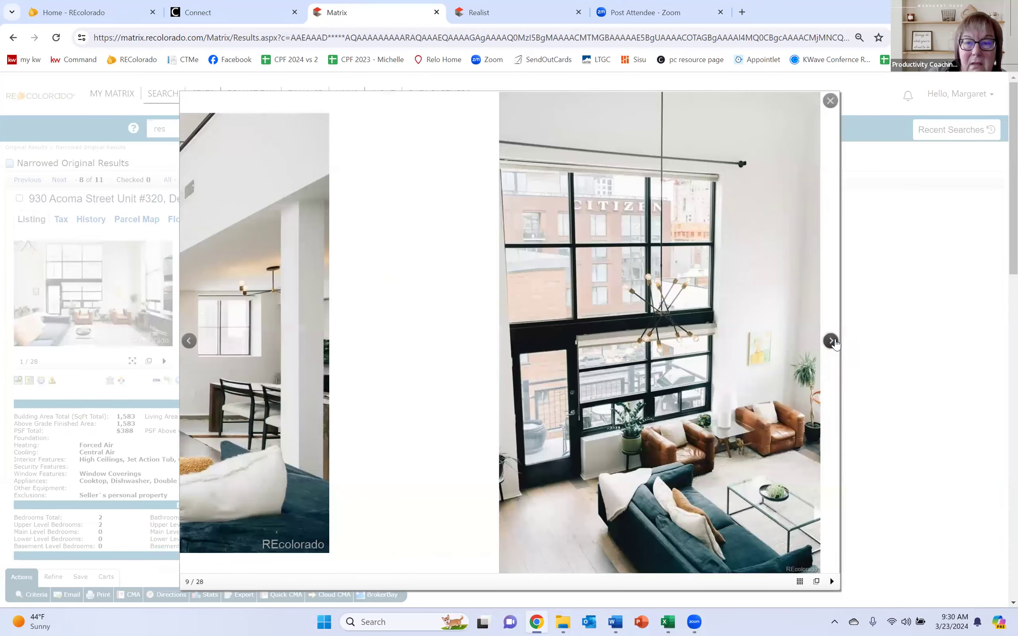
Page through Unit #320's kitchen photos, close the viewer and return to the one-line results table
click(832, 341)
click(832, 341)
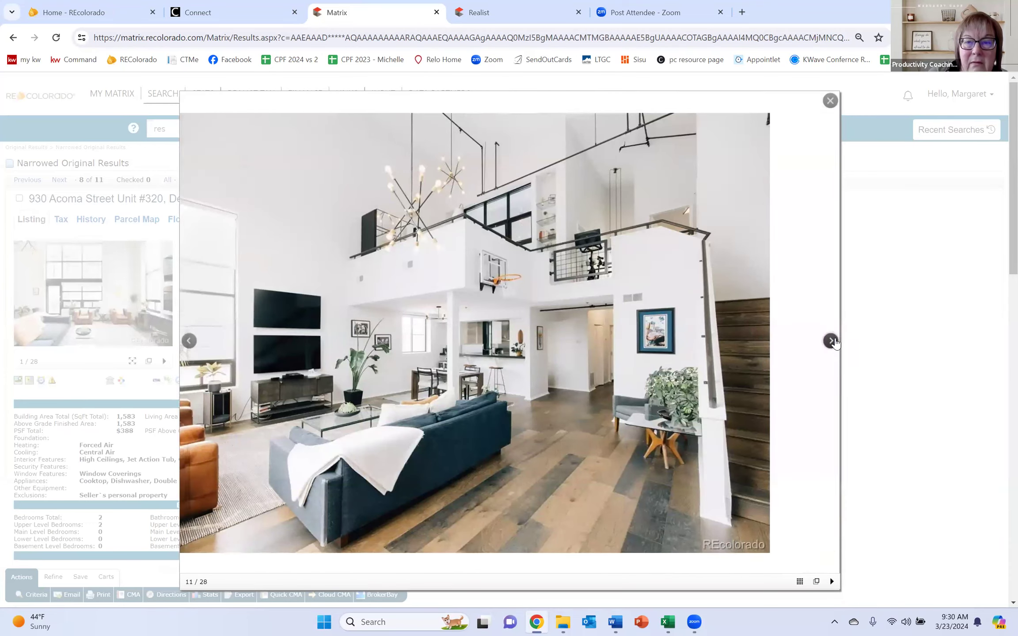
click(831, 341)
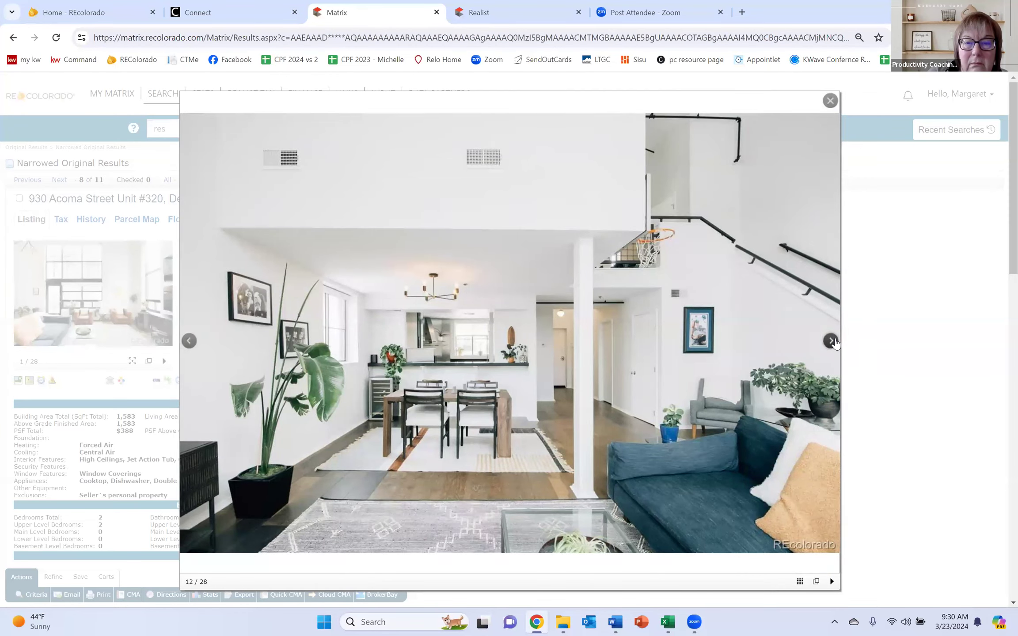
click(832, 341)
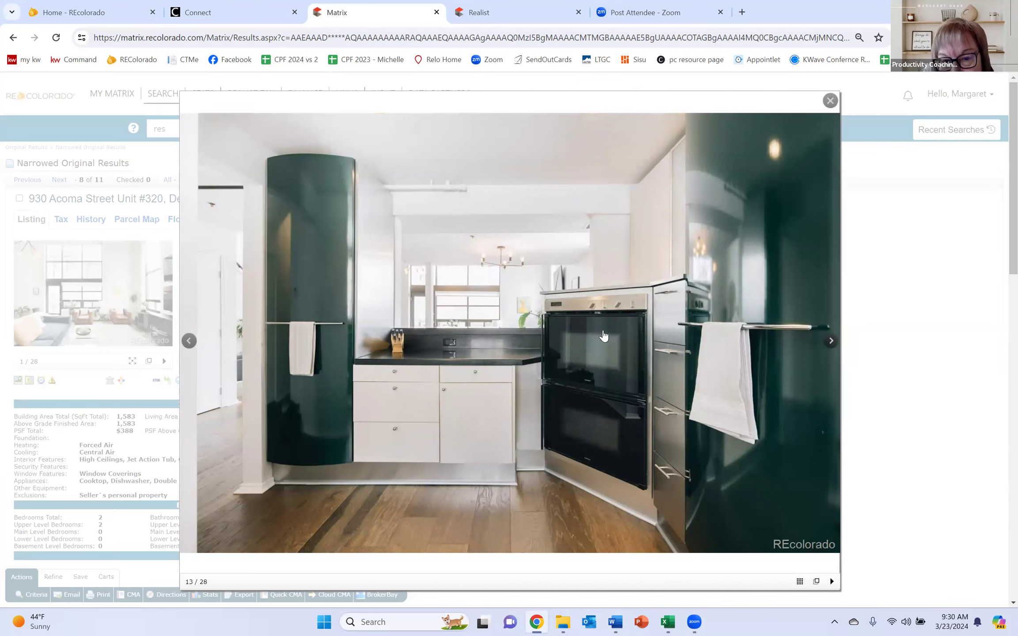
click(832, 342)
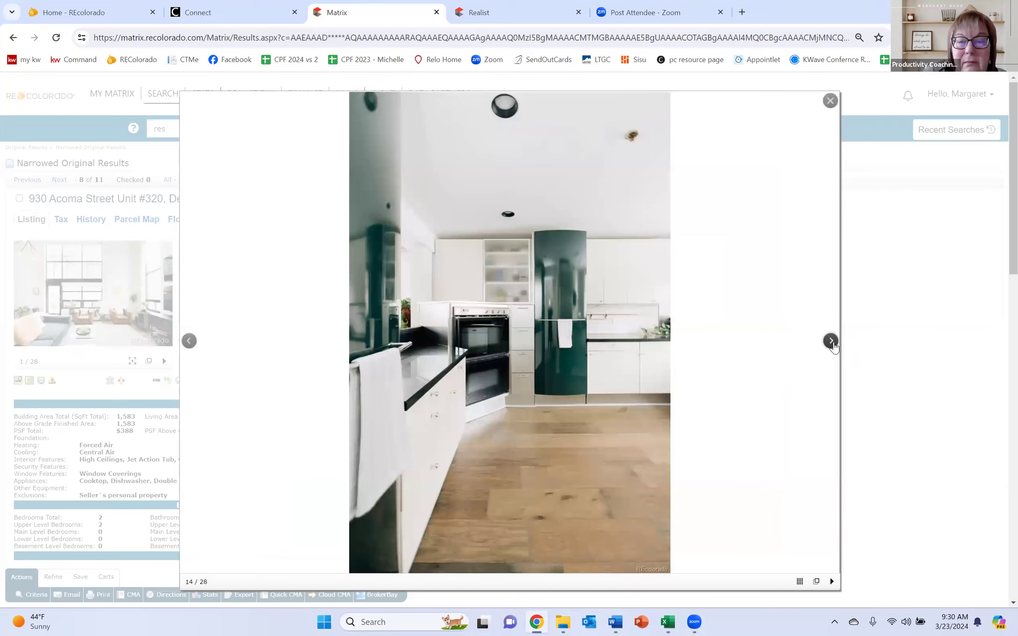
click(832, 342)
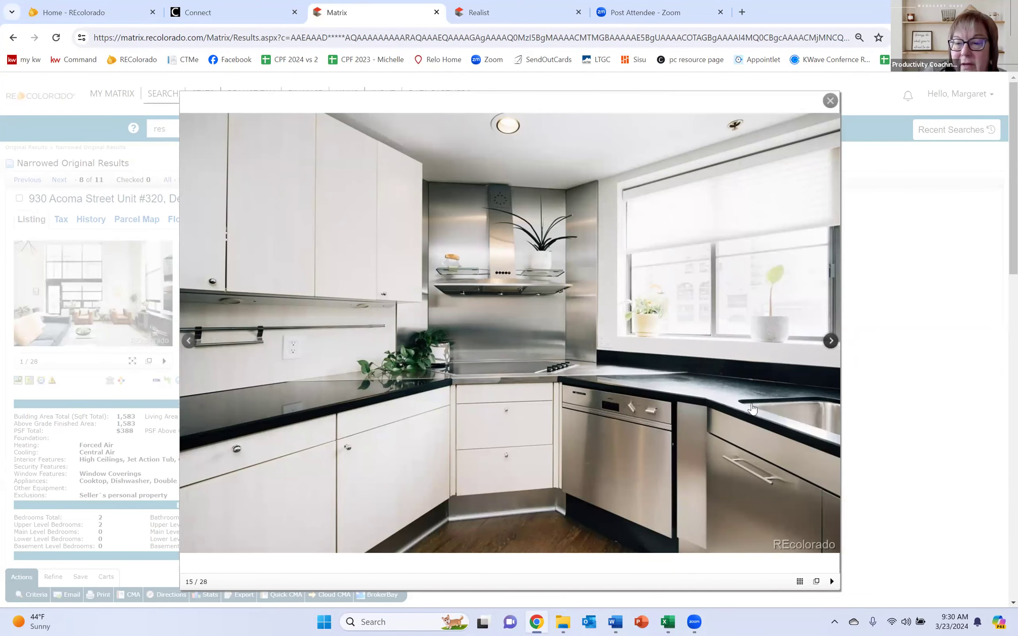
click(830, 102)
click(259, 179)
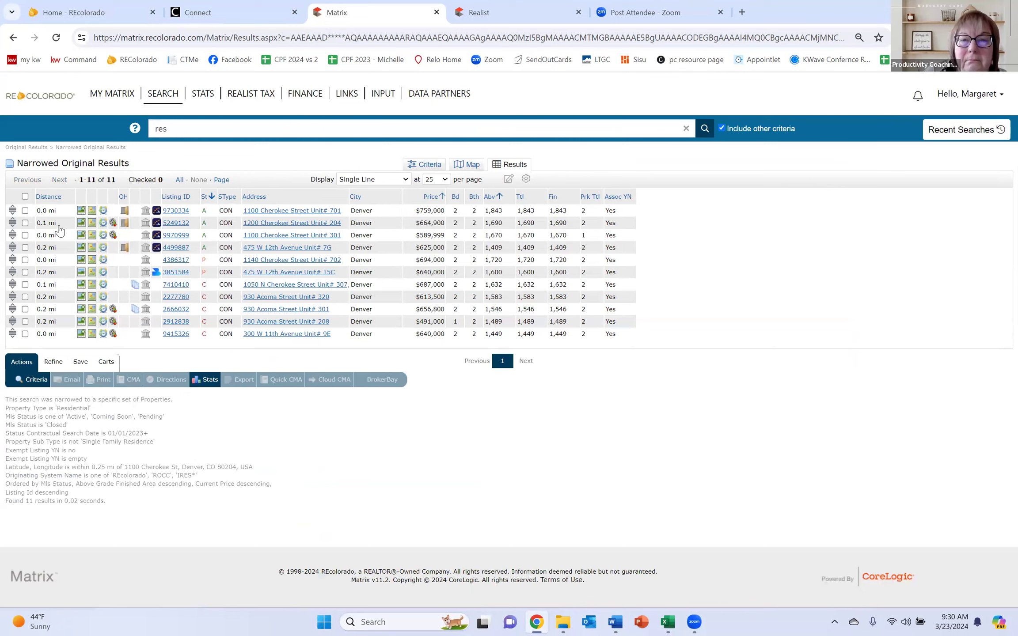
click(25, 223)
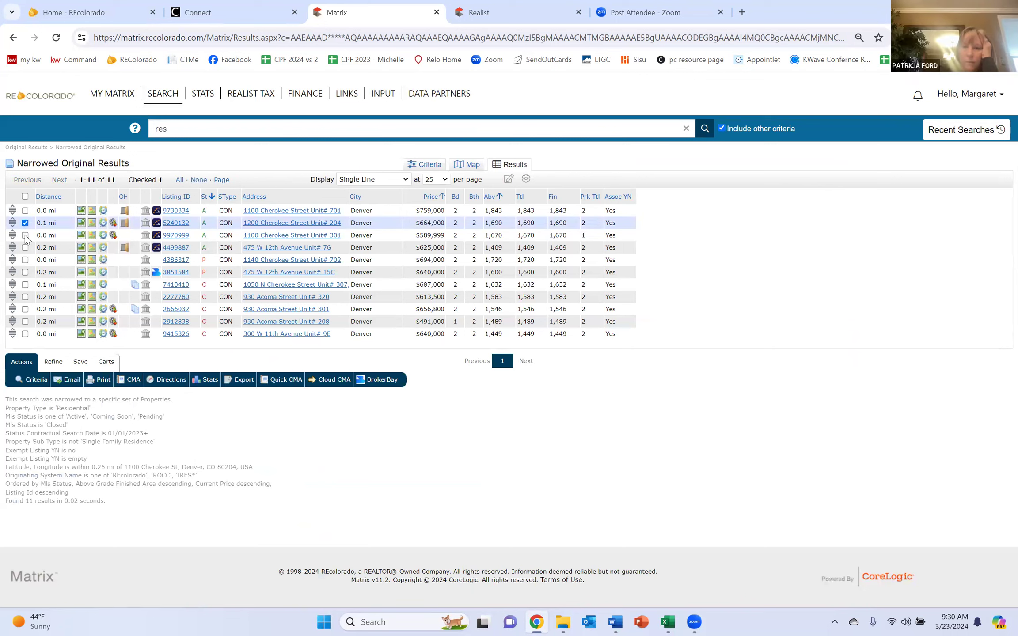
click(25, 236)
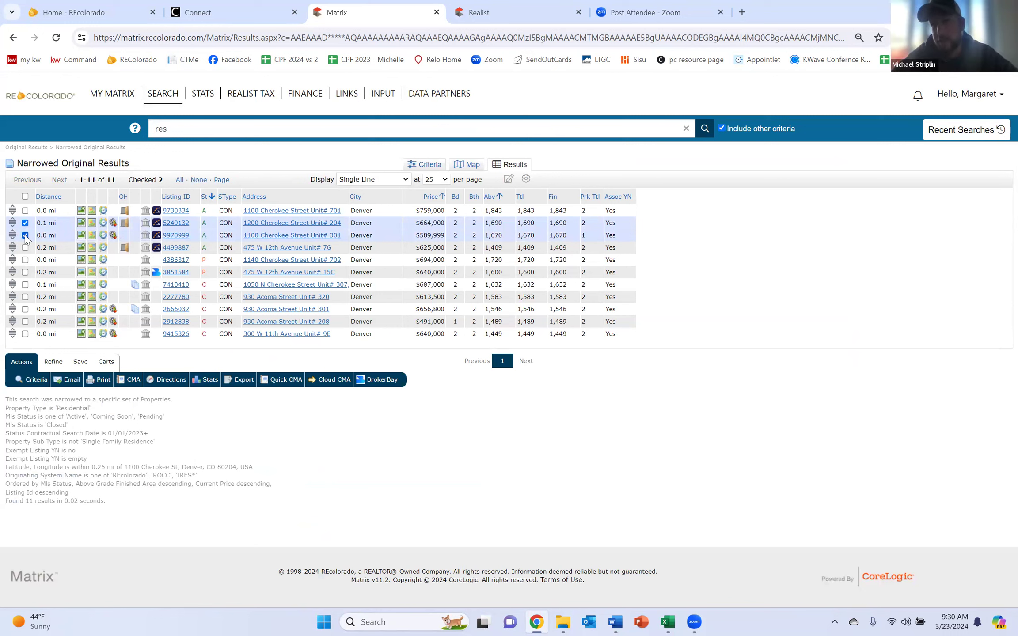
click(25, 260)
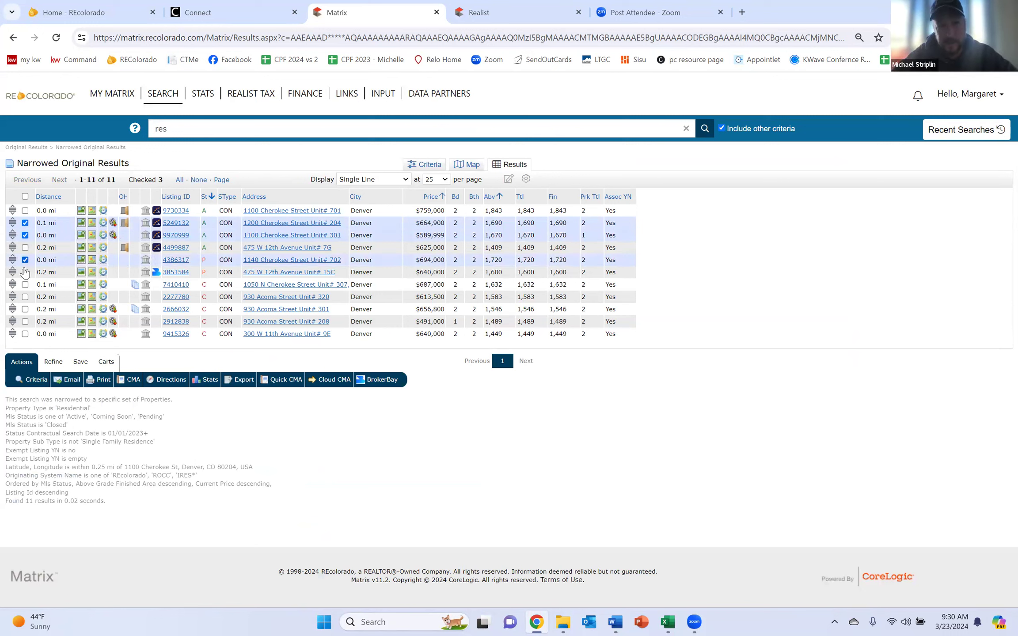
click(25, 273)
click(25, 285)
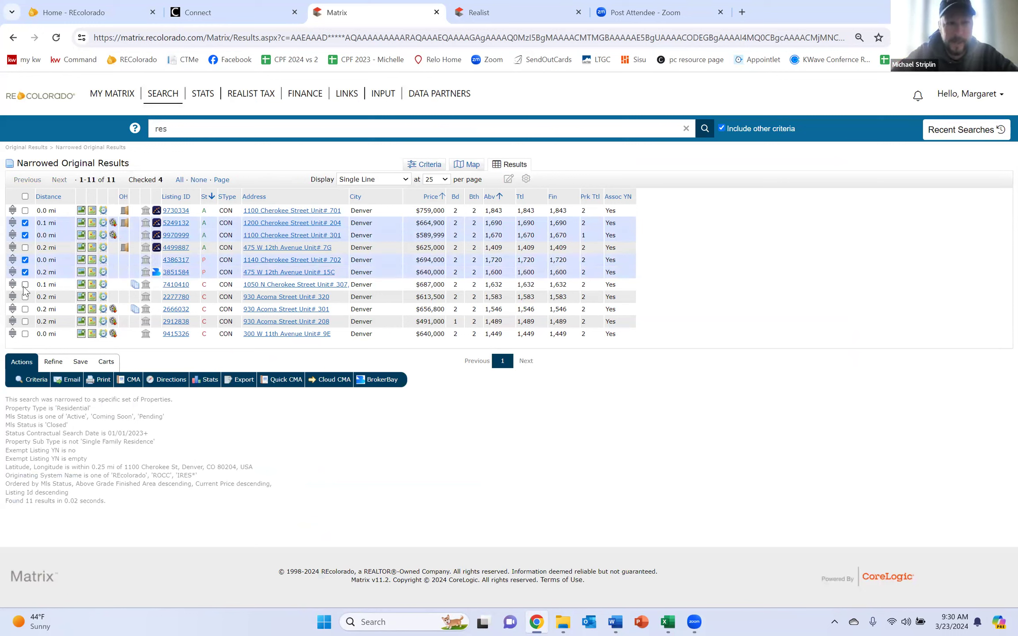
click(25, 297)
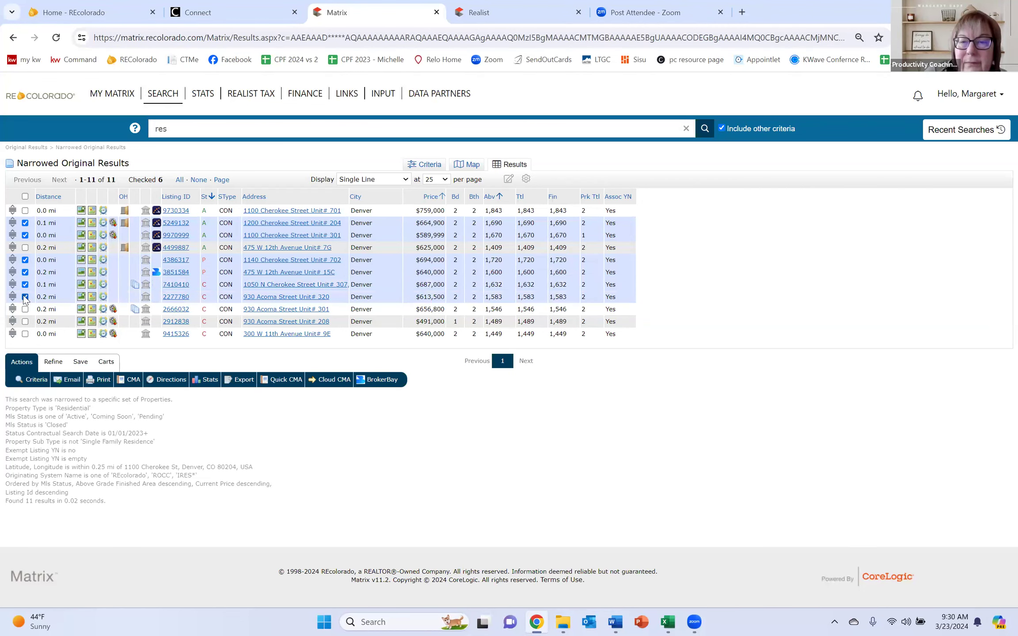
click(186, 308)
click(155, 300)
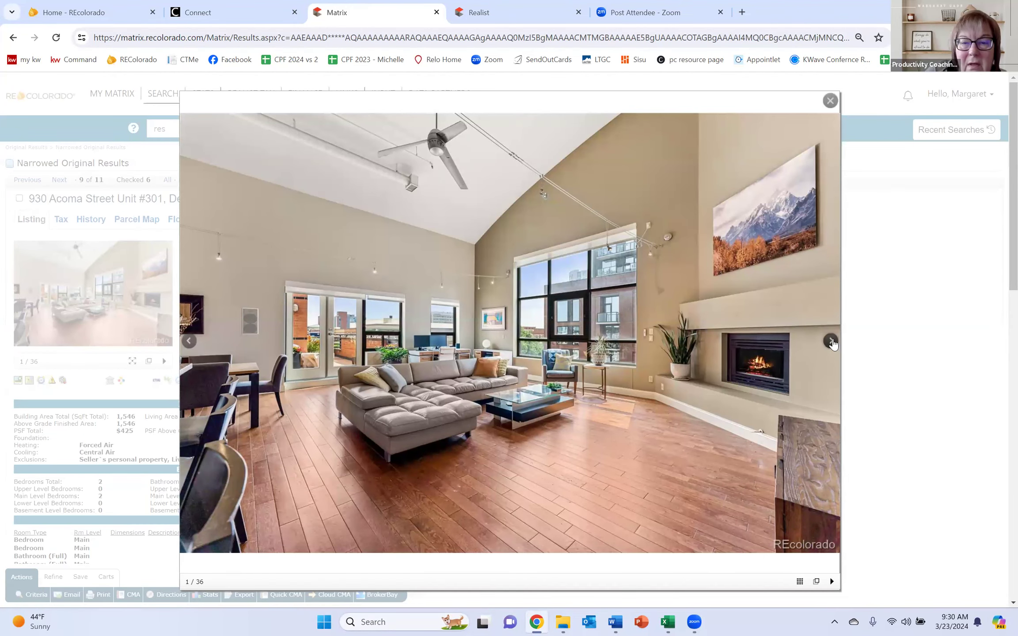
click(832, 342)
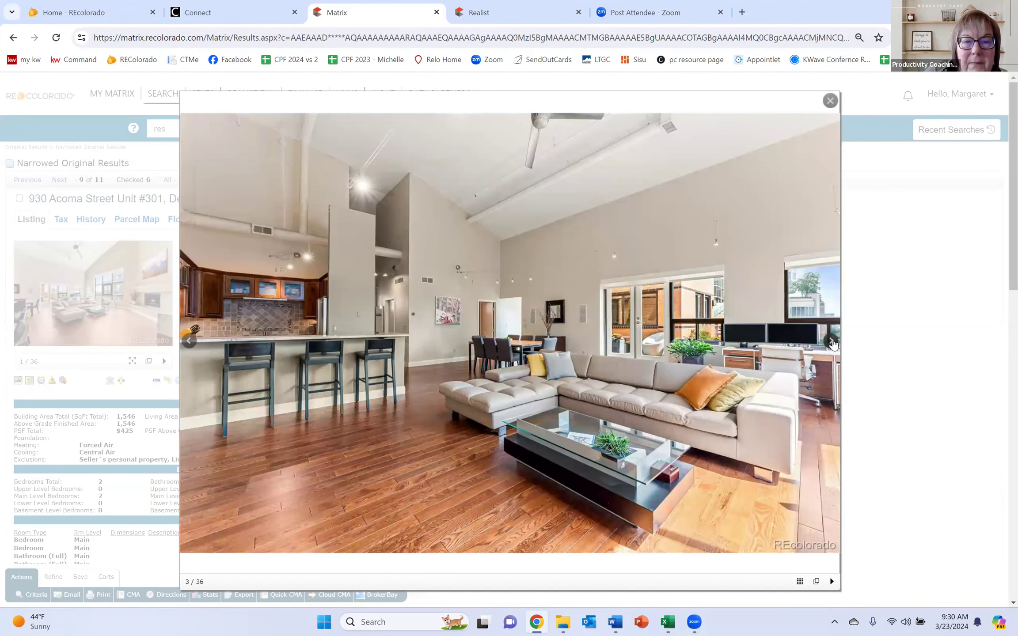
click(832, 342)
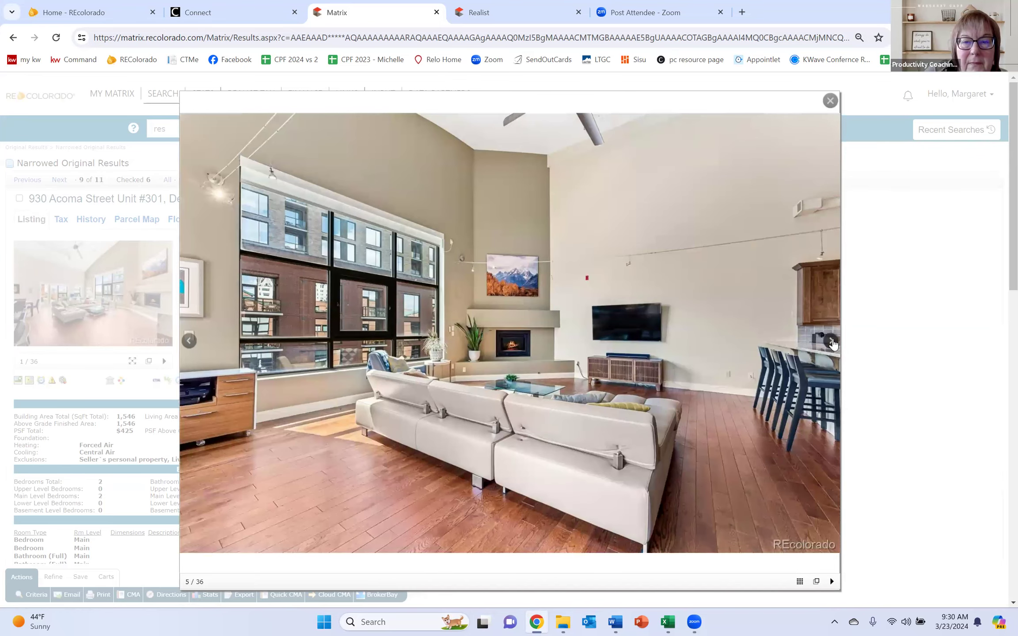
click(831, 342)
click(832, 342)
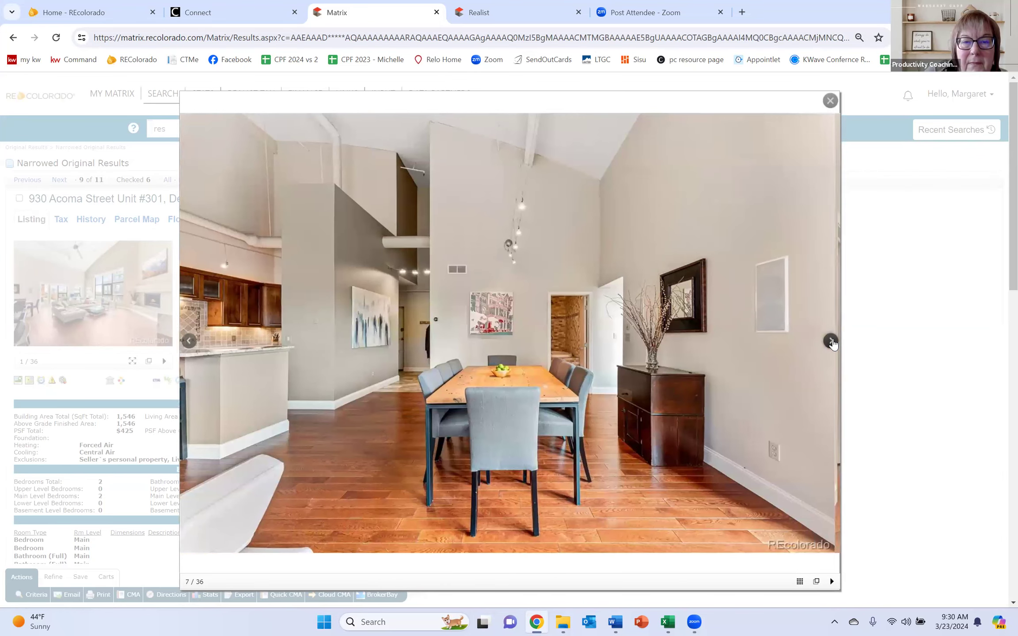
click(832, 342)
click(832, 342)
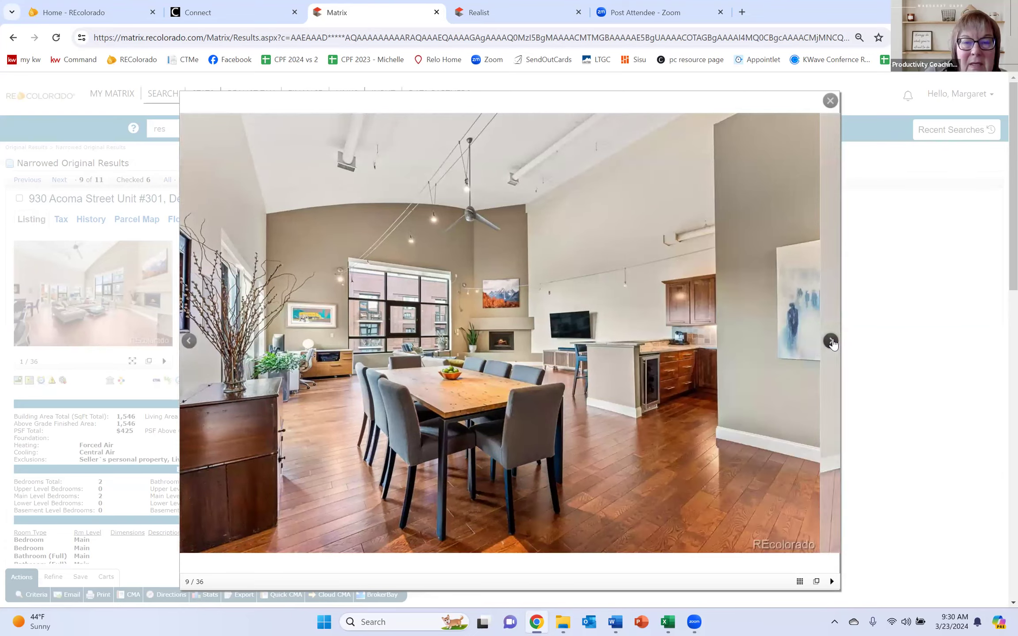
click(832, 342)
click(832, 342)
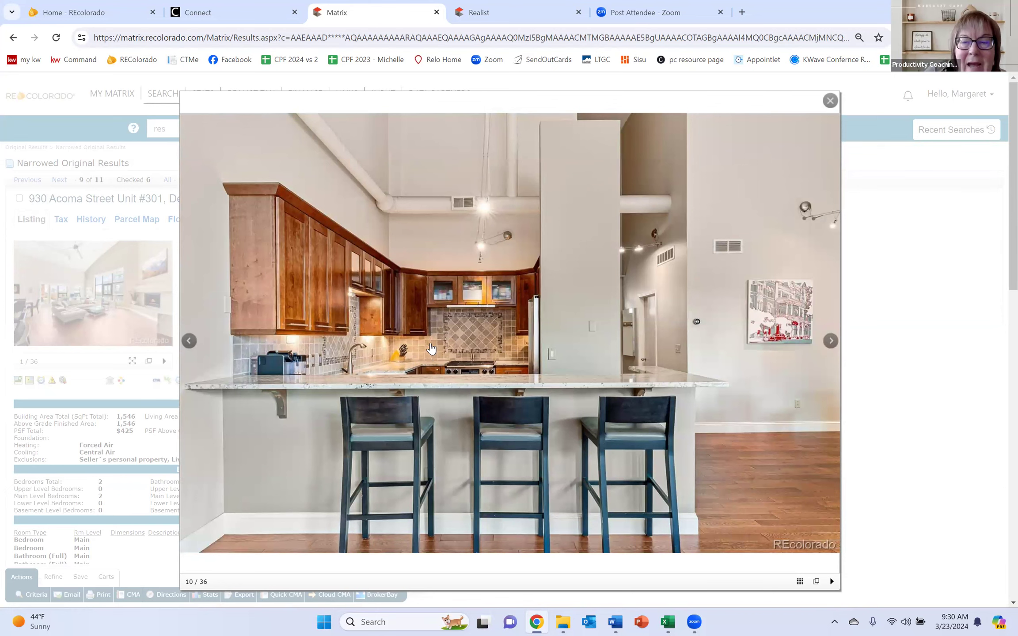
click(831, 342)
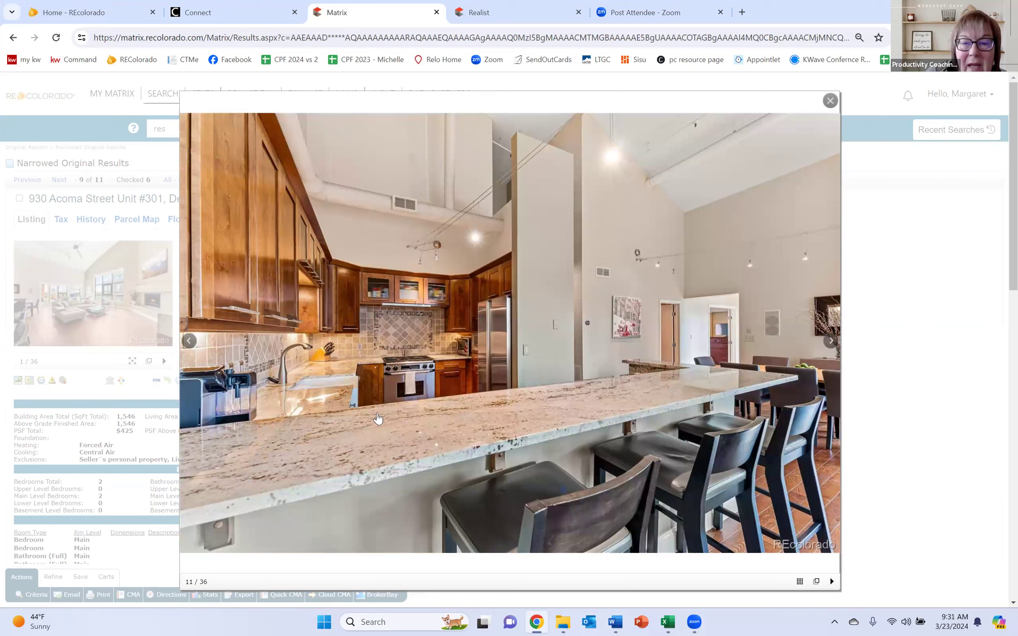
click(829, 343)
click(830, 341)
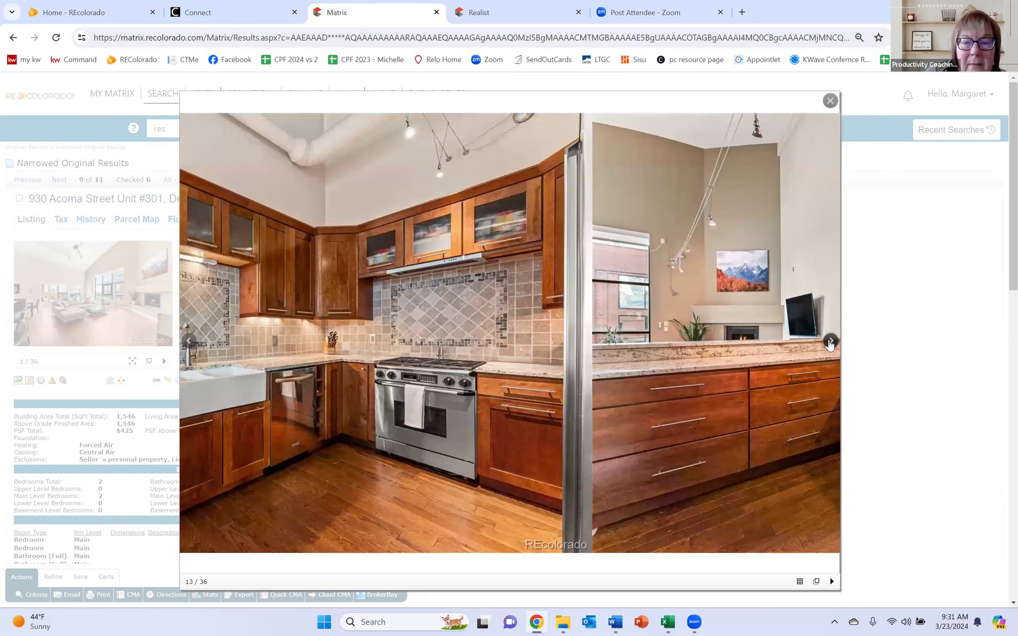
Revisit the bathroom photo, continue to photo 22, close the viewer and return to the single-line list
click(831, 341)
click(830, 341)
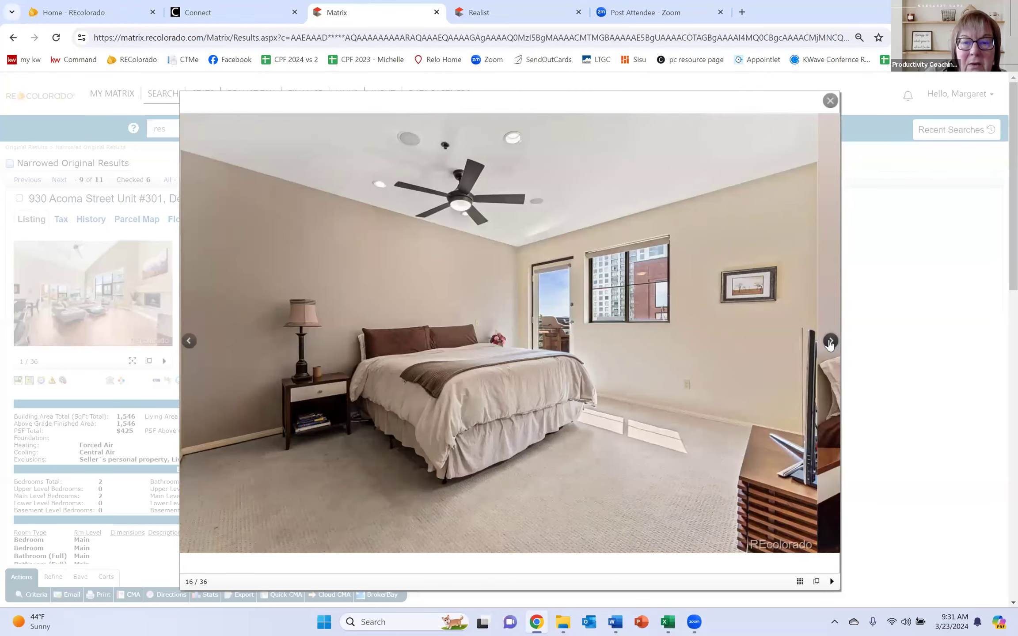
click(831, 341)
click(831, 341)
click(831, 341)
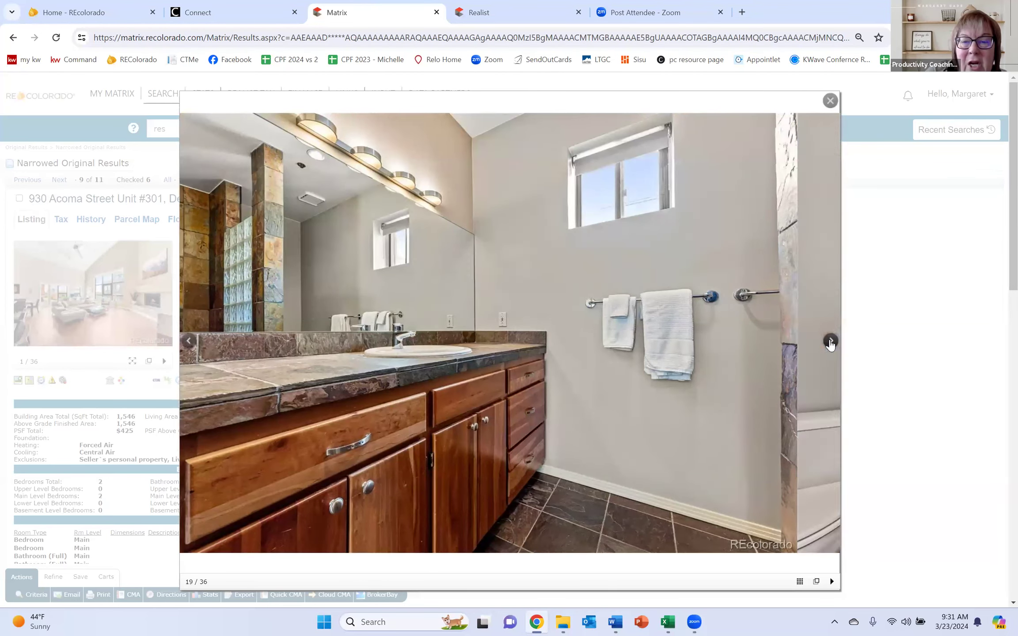
click(189, 342)
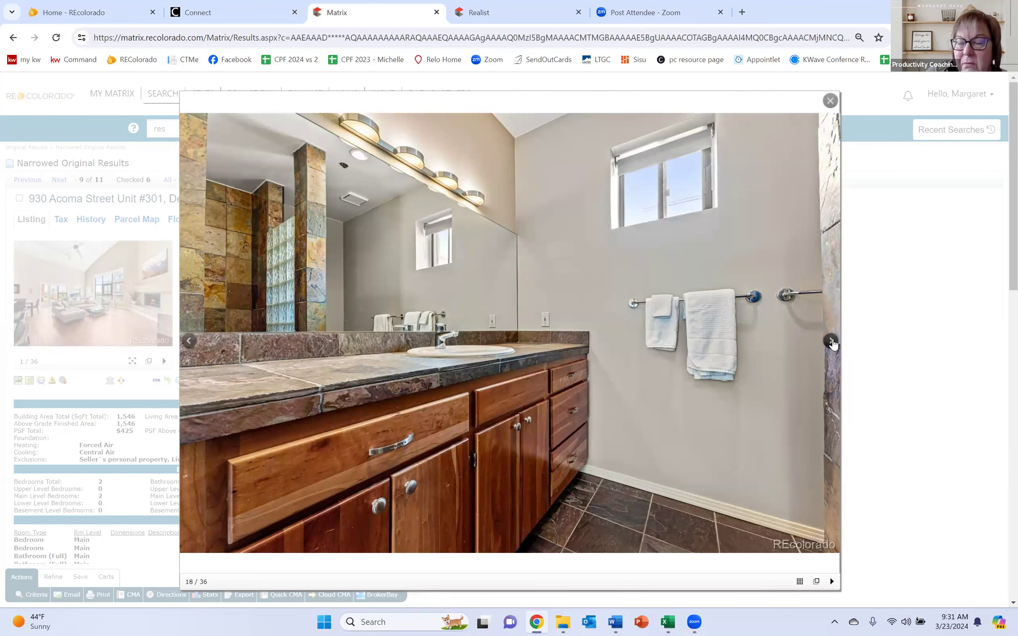
click(833, 342)
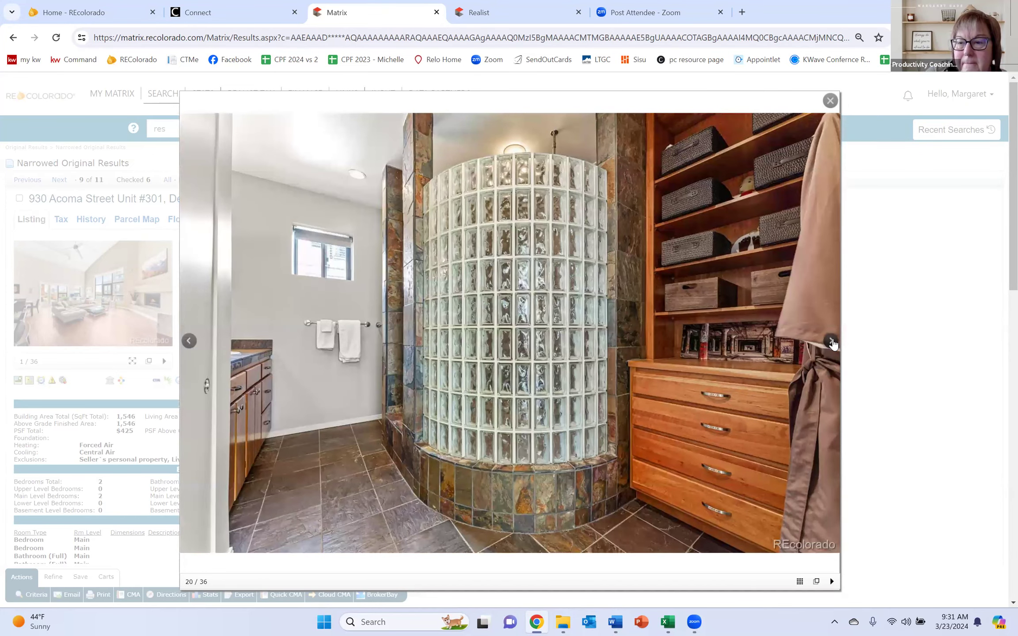
click(832, 342)
click(832, 341)
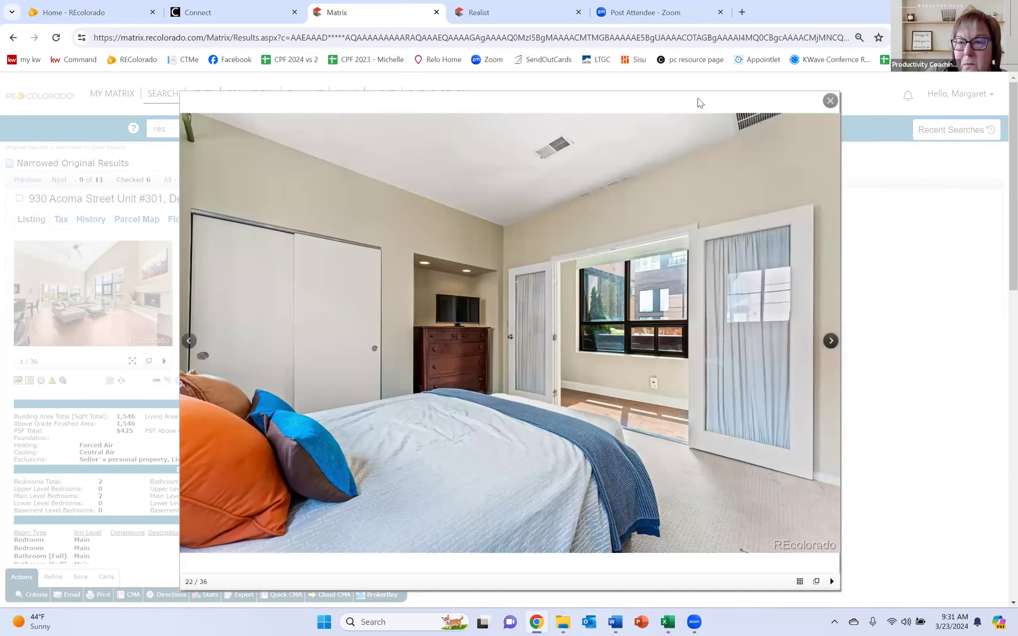
click(830, 101)
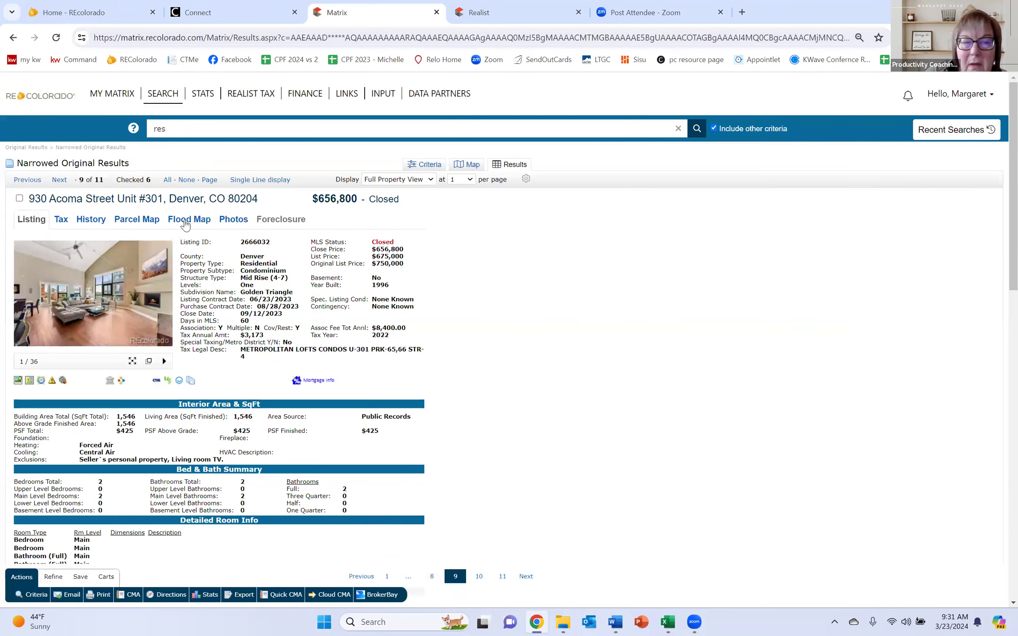
click(255, 181)
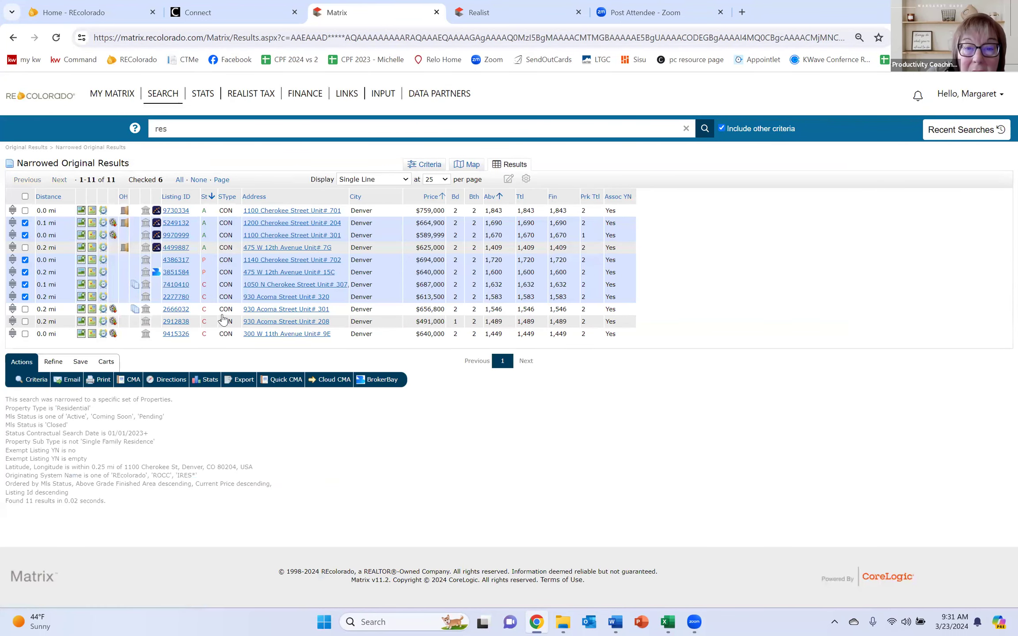
click(173, 310)
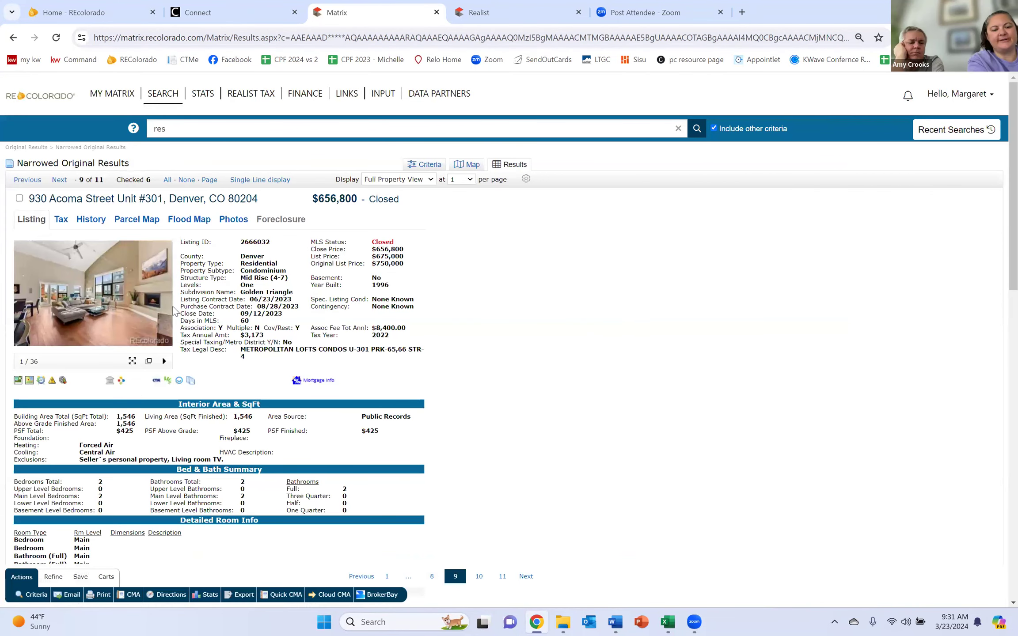
click(20, 198)
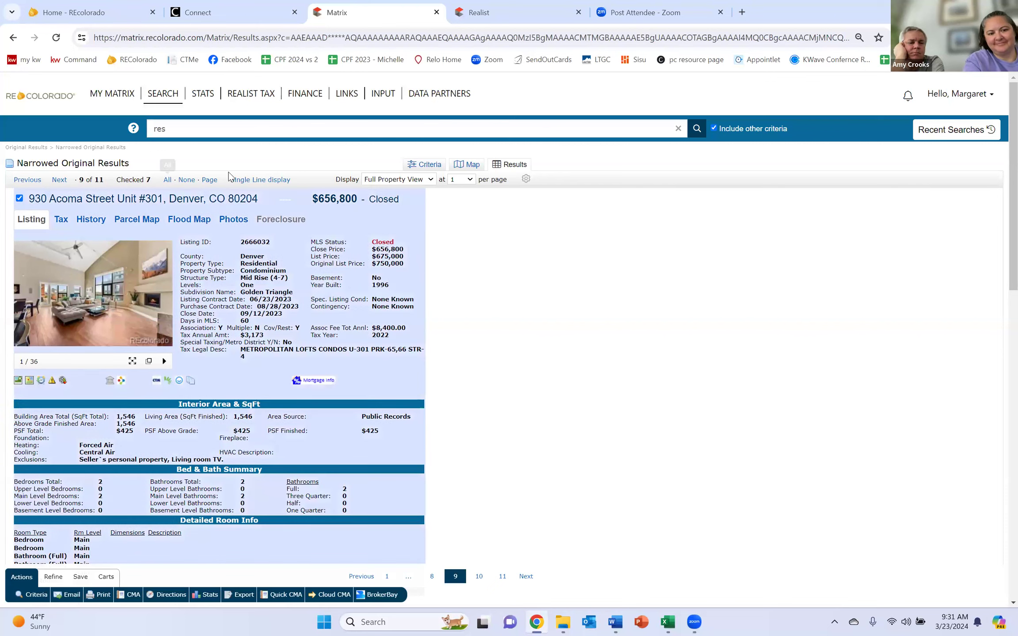
click(251, 182)
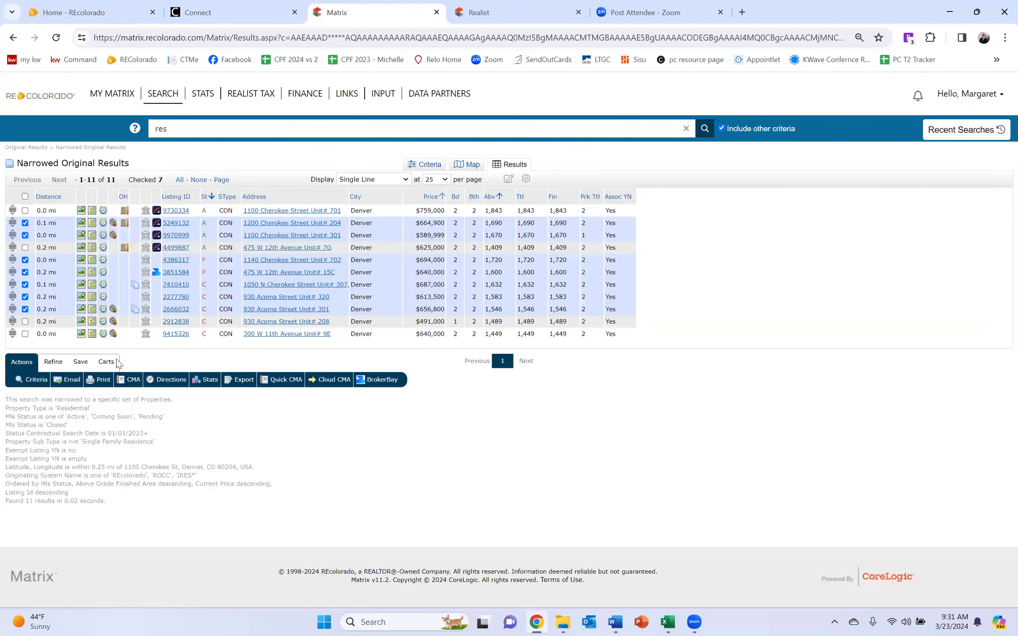
click(53, 362)
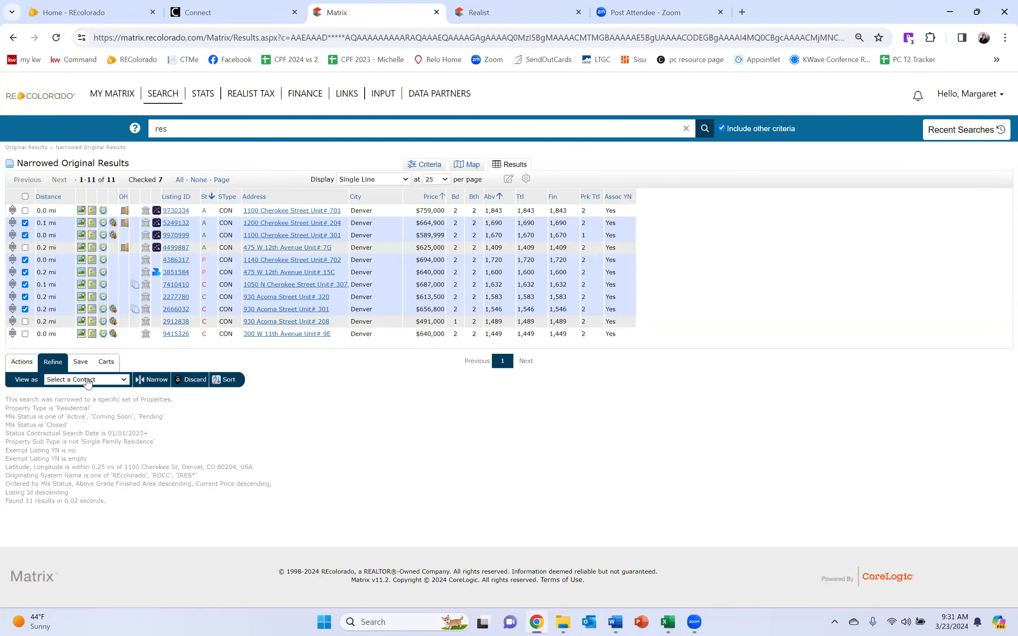
Narrow the results to the seven checked condos, then clear all their checkmarks
click(156, 380)
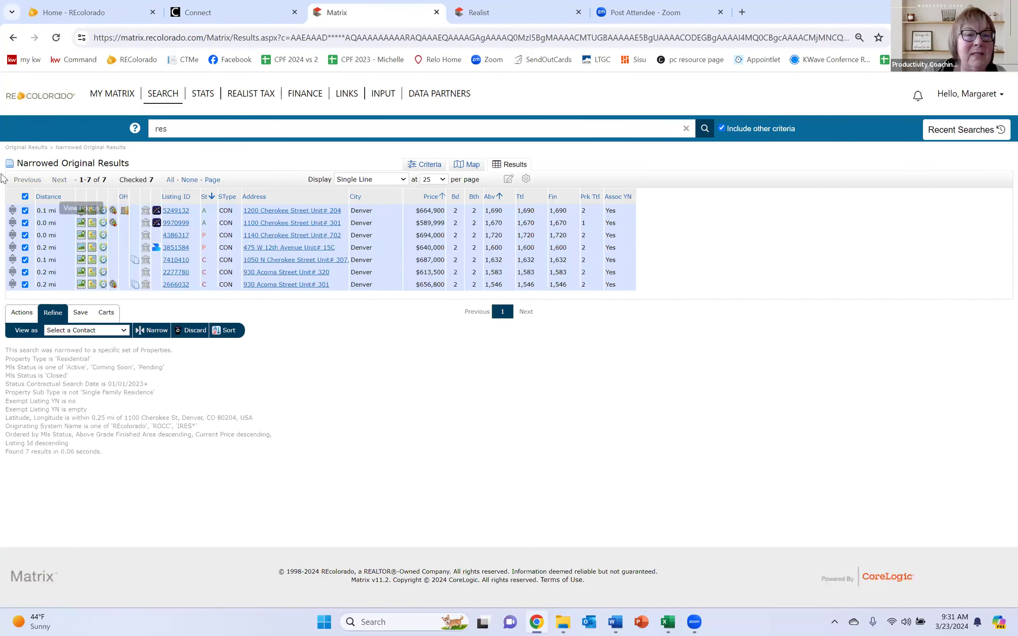
click(25, 196)
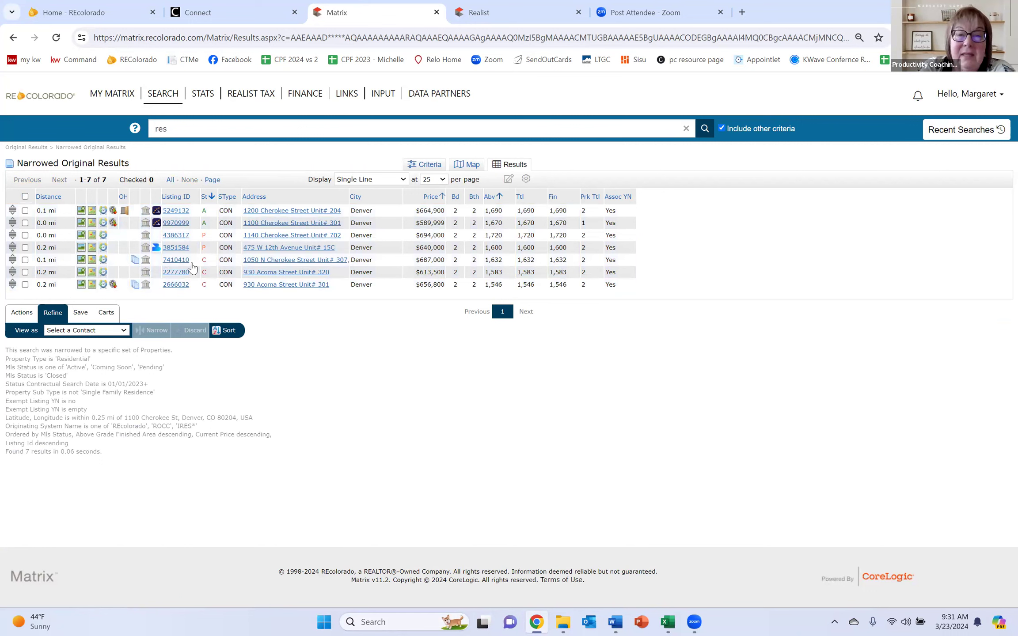
Sort the seven comps by Price, ascending from $589,999 to $694,000
click(431, 197)
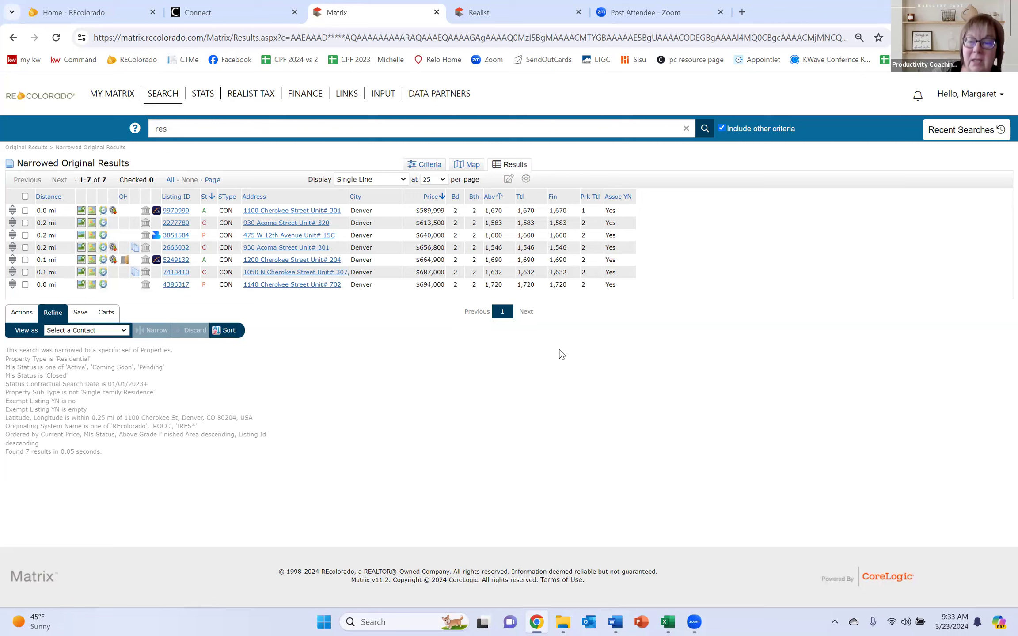
Switch to the CMA Adjustments Word document and scroll through its adjustment guidelines
mouse_move(614, 622)
click(629, 598)
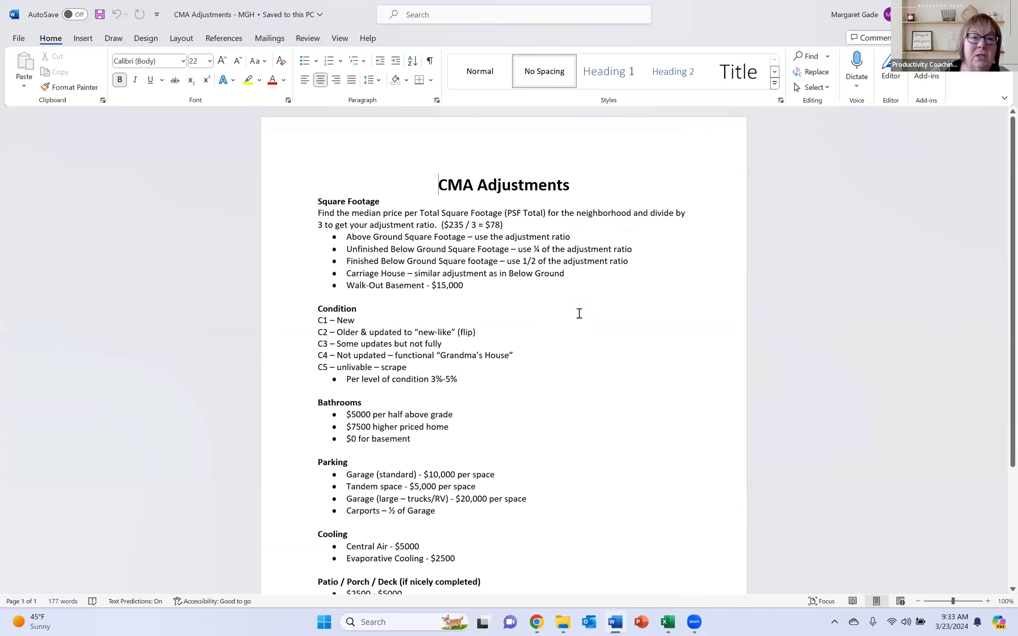
scroll(592, 400, down, 3)
scroll(592, 400, down, 2)
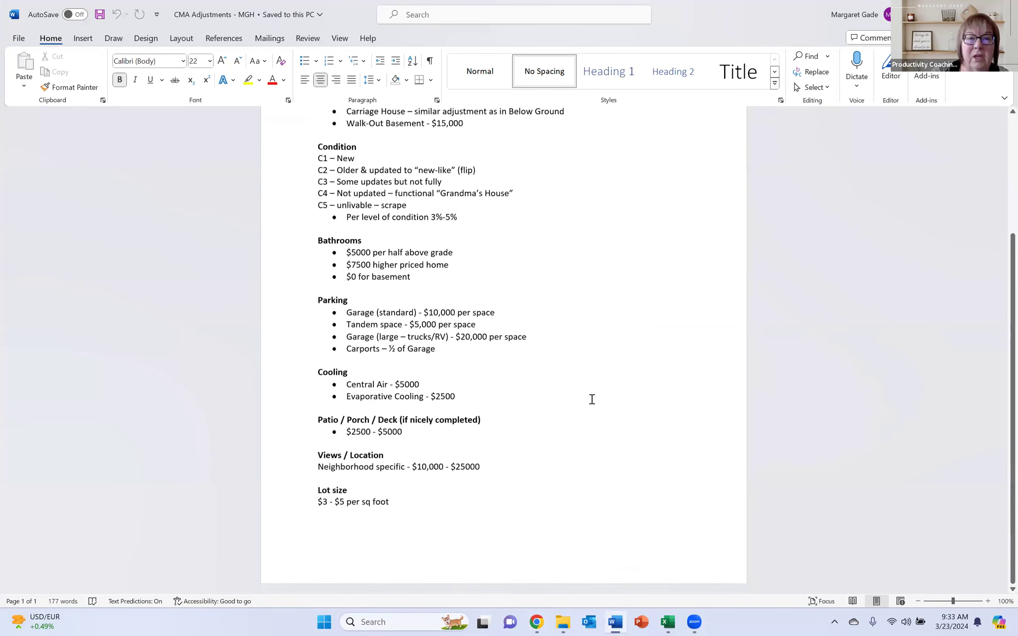
scroll(593, 400, up, 3)
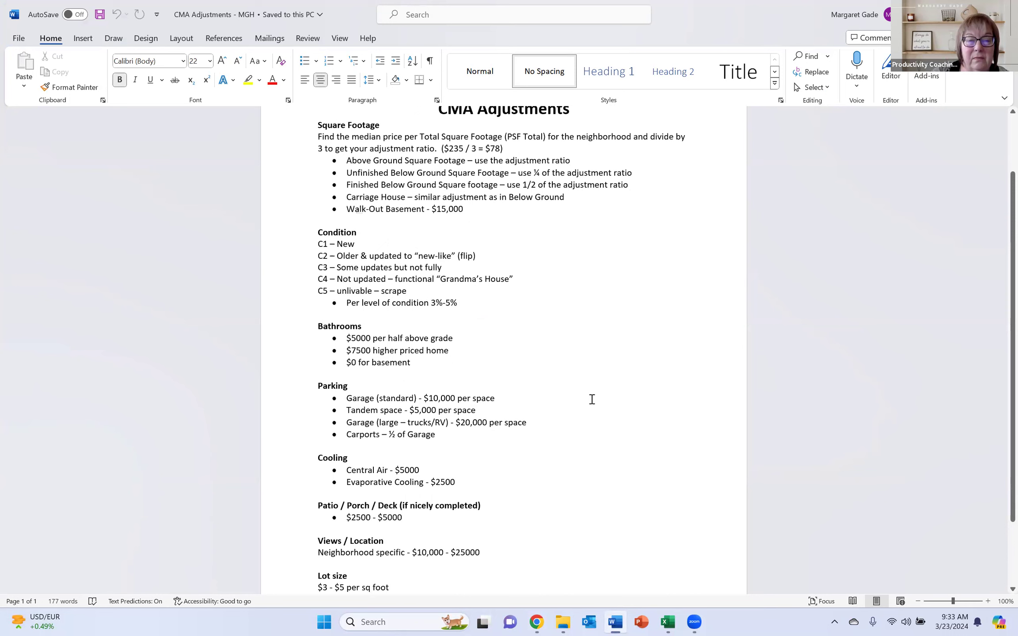
scroll(593, 400, up, 1)
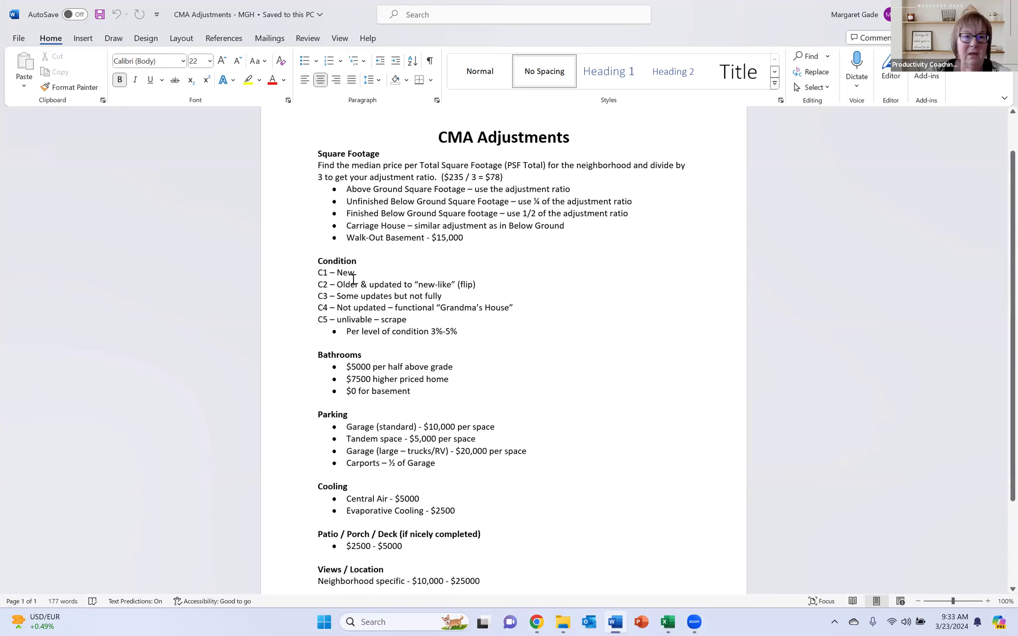
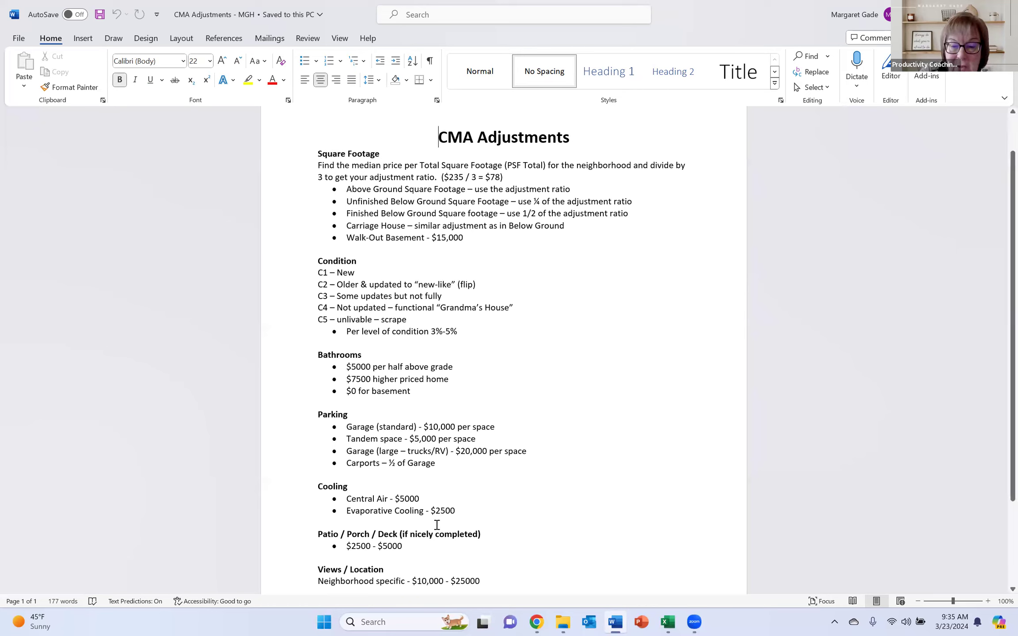
click(535, 621)
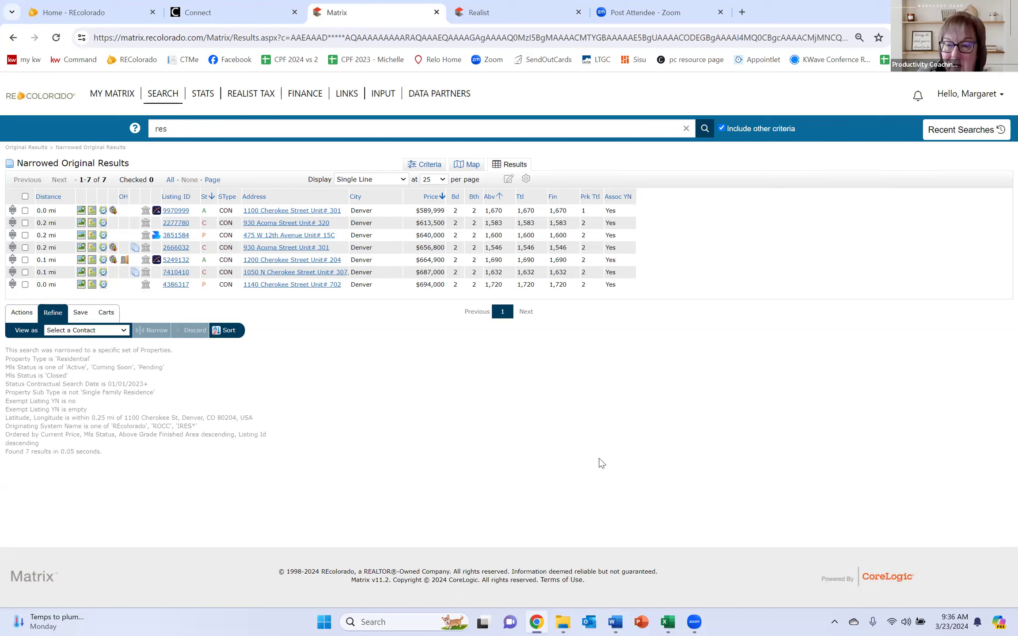
mouse_move(695, 621)
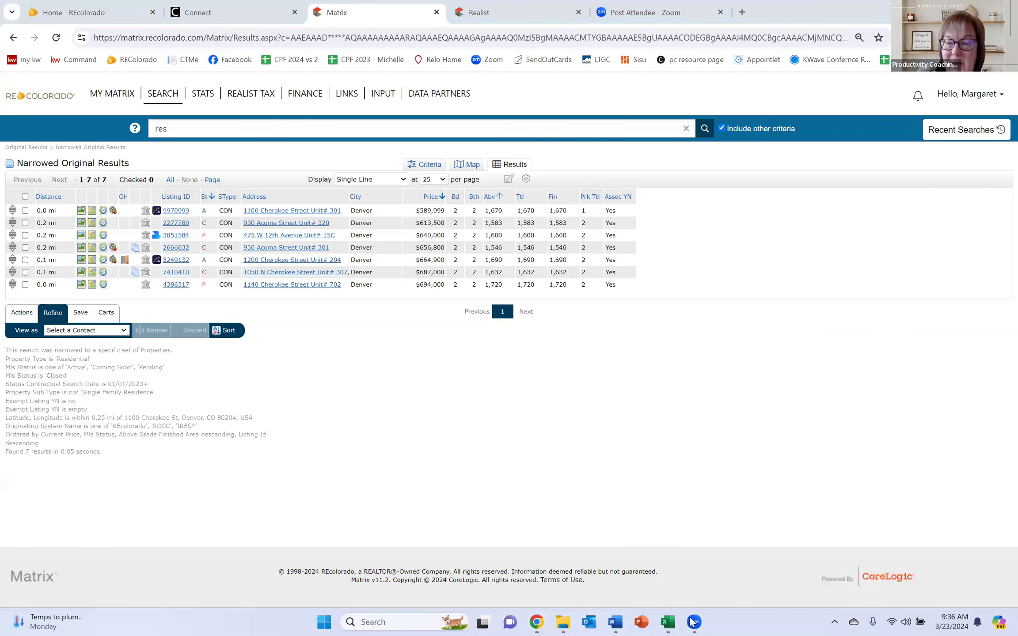
click(668, 622)
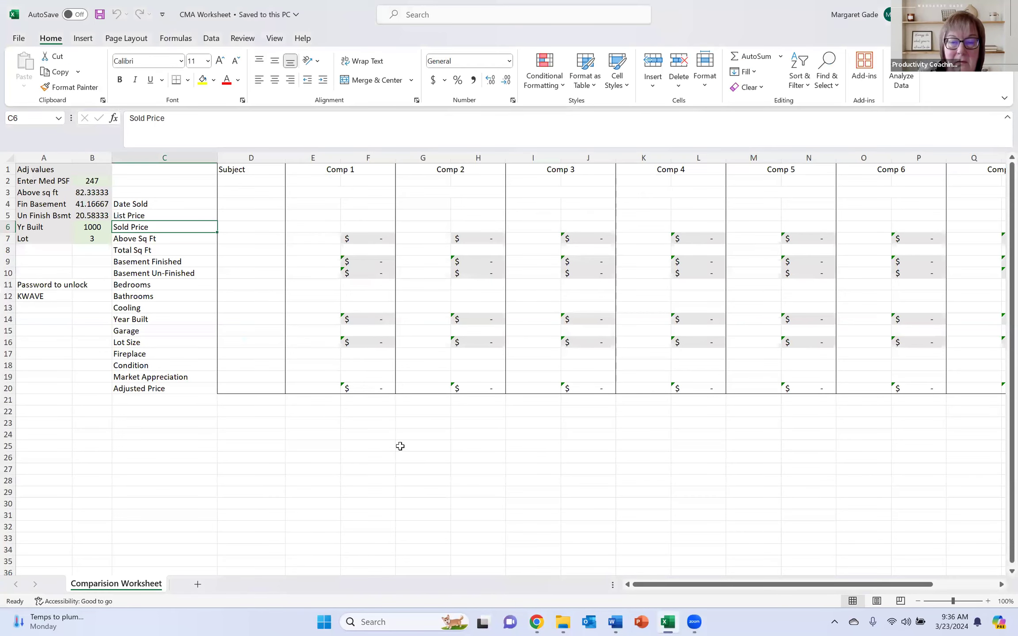
mouse_move(615, 621)
click(617, 582)
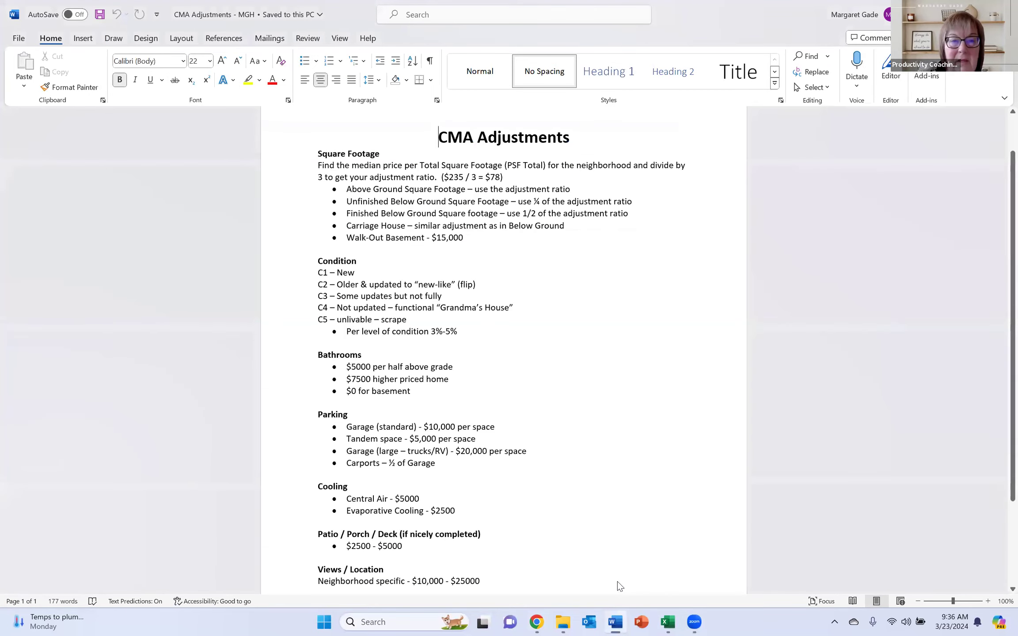
scroll(371, 431, down, 3)
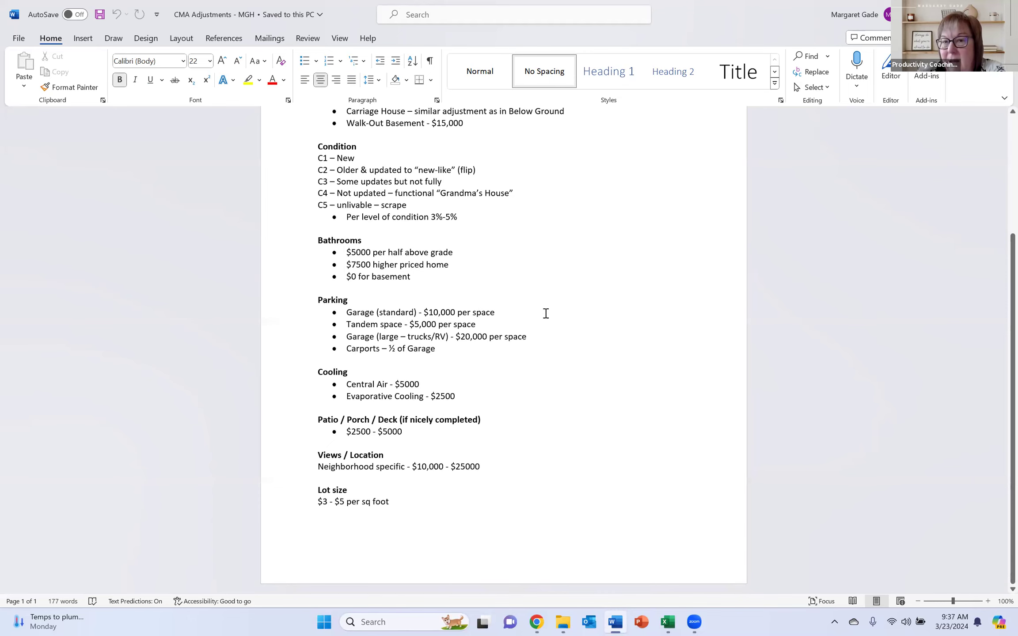
scroll(546, 313, up, 5)
scroll(546, 313, down, 4)
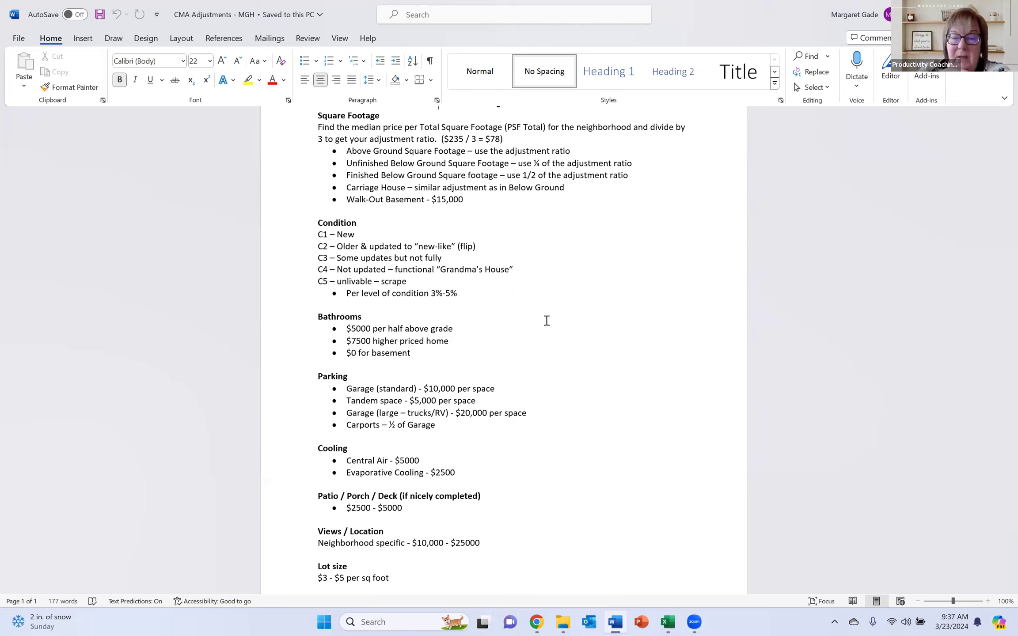
mouse_move(556, 622)
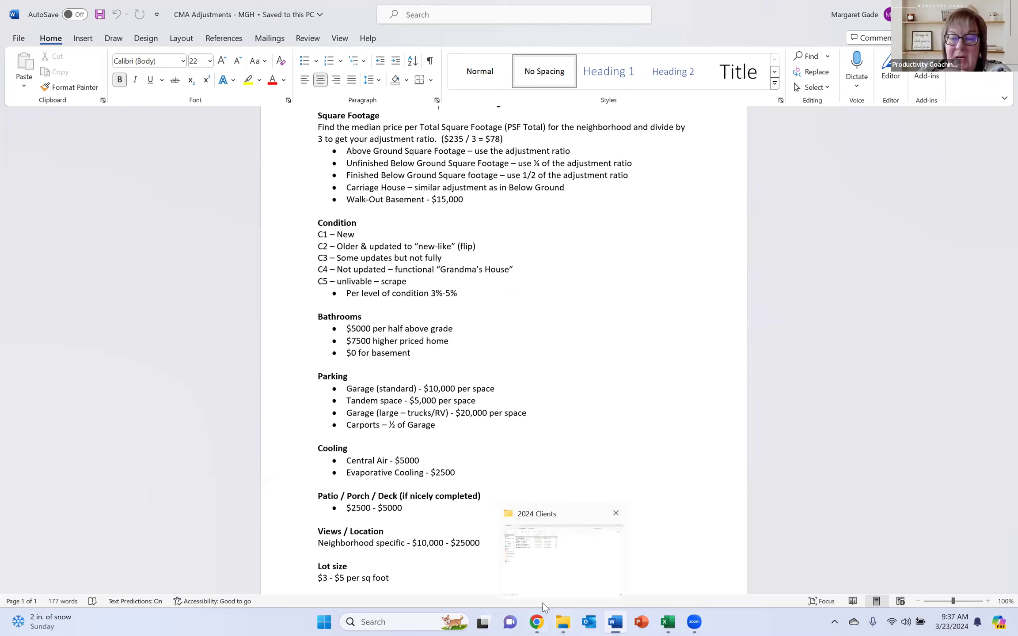
Back in Matrix results, view full details of listings 2666032, 7410410, then 9970999
click(537, 618)
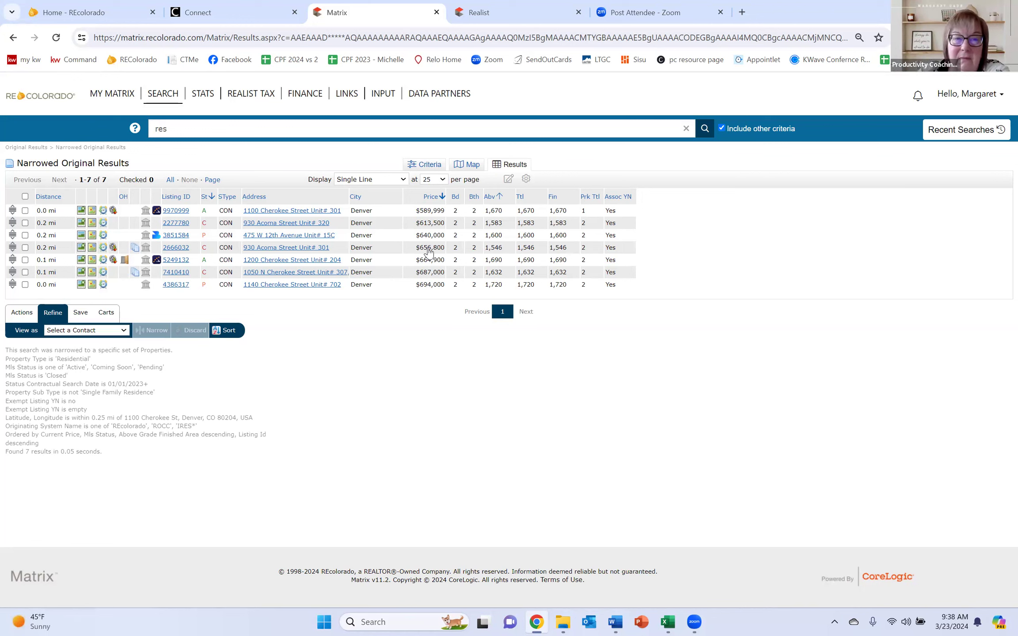
click(176, 248)
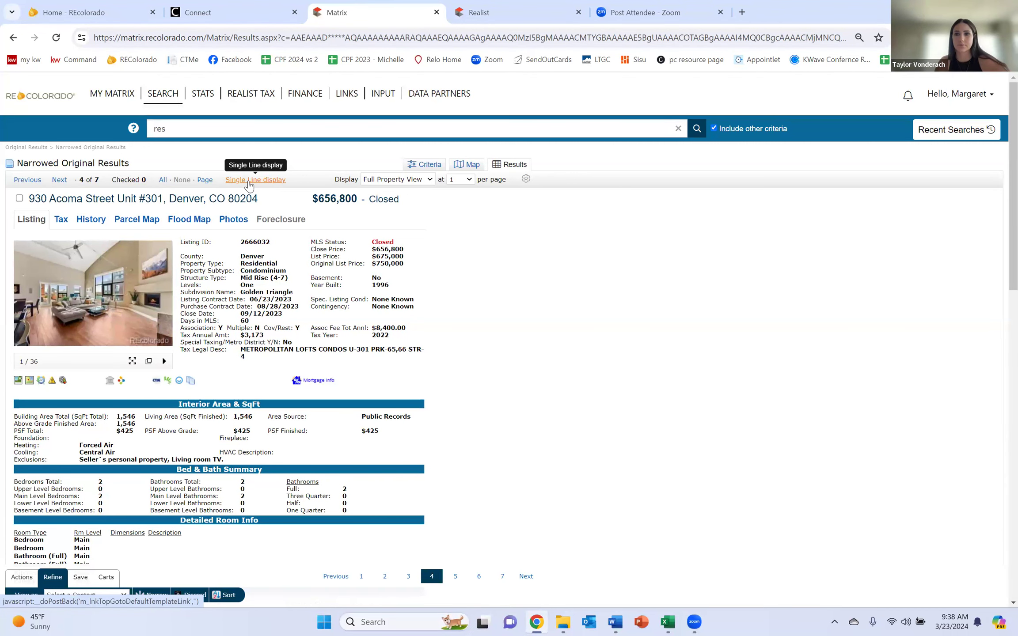
click(249, 182)
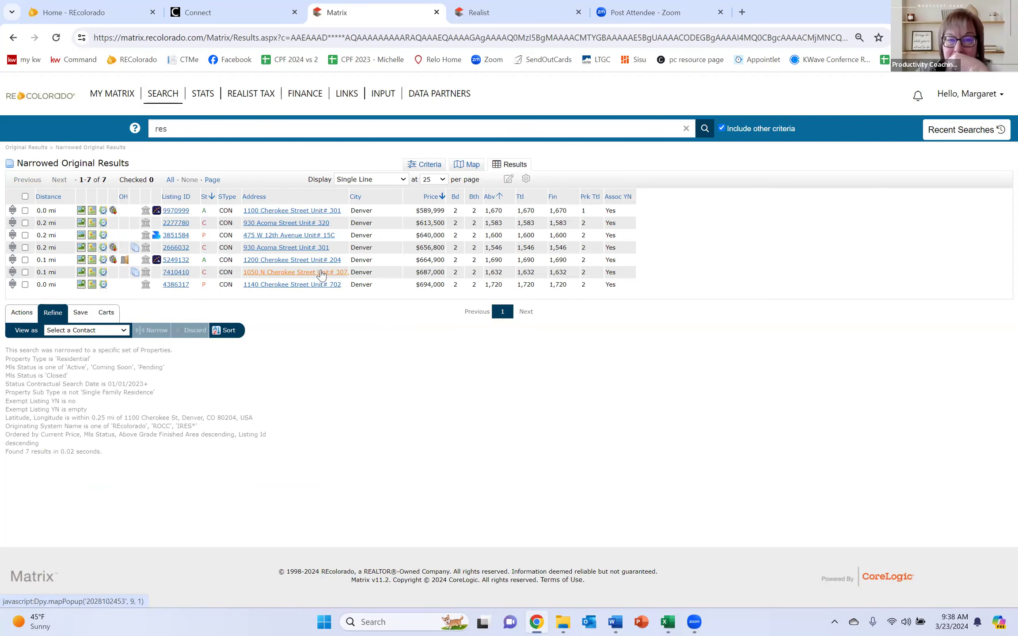
click(176, 273)
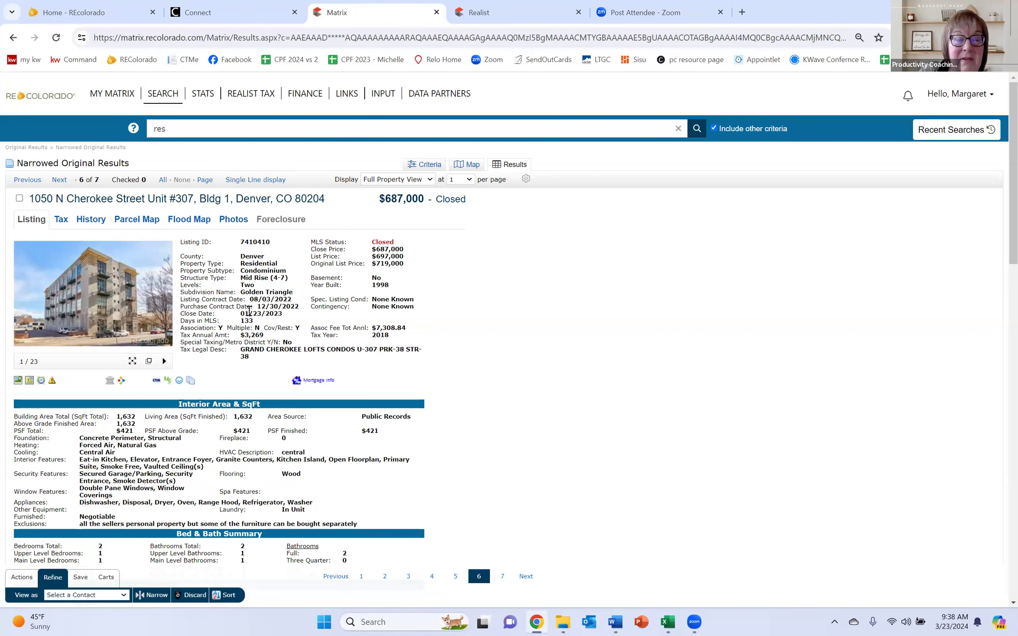
click(258, 180)
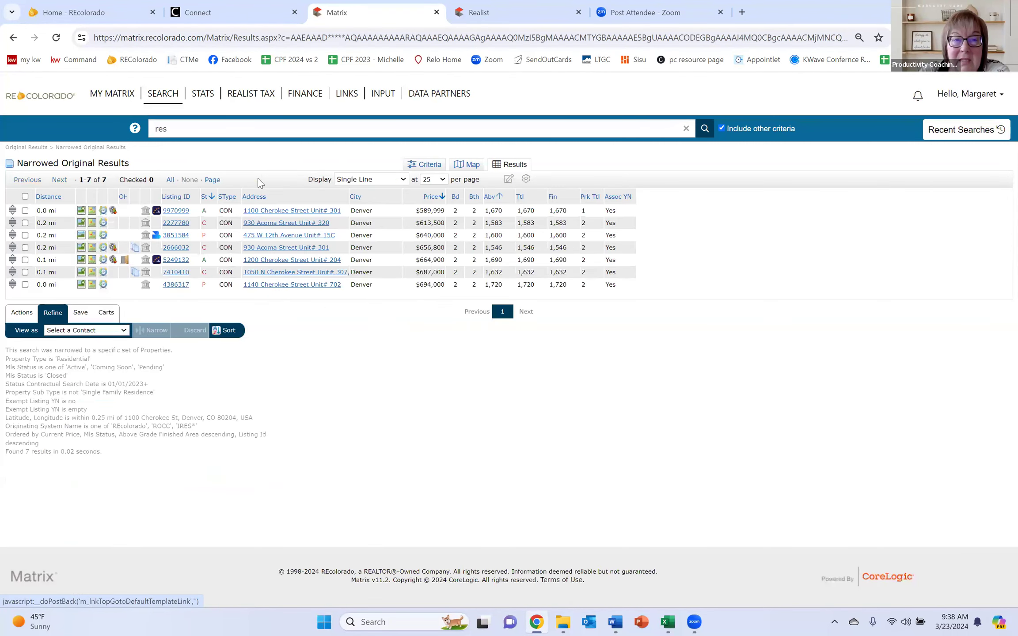
click(174, 211)
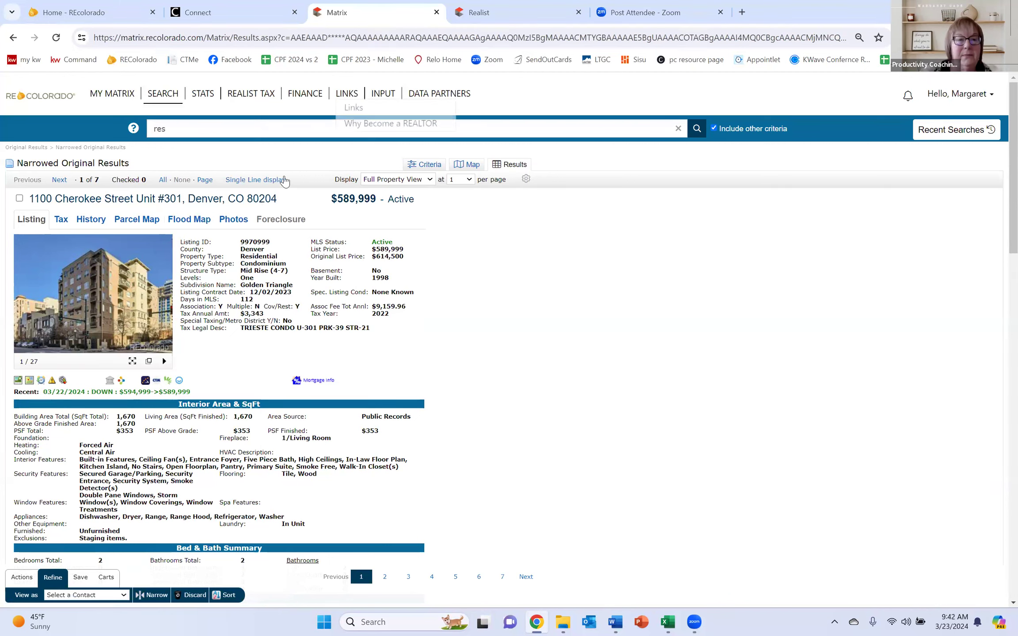
Show the seven results in Single Line view, sorted by the Status column
click(250, 179)
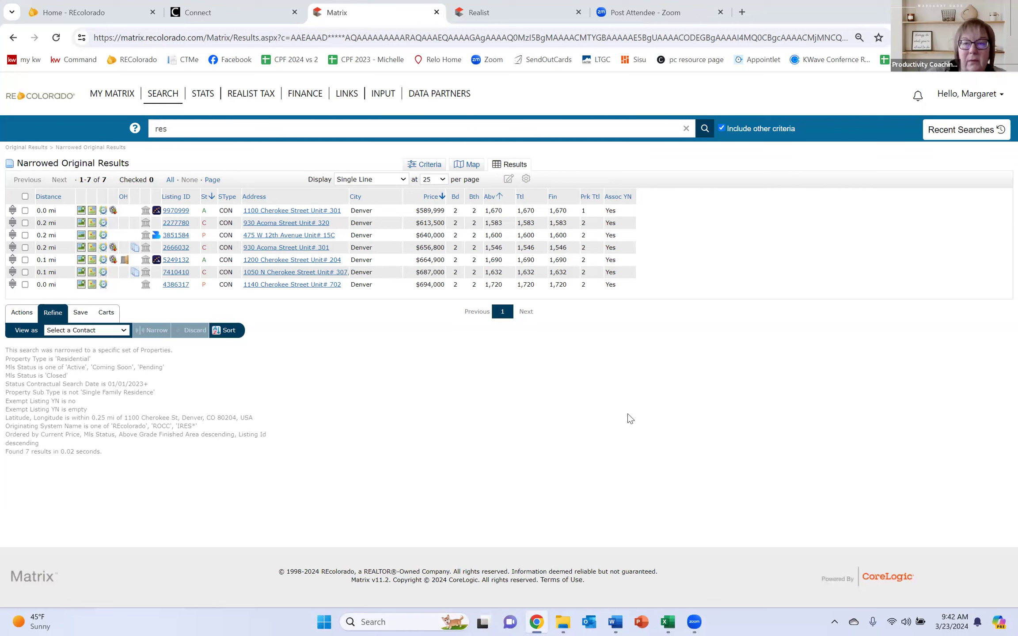
click(203, 197)
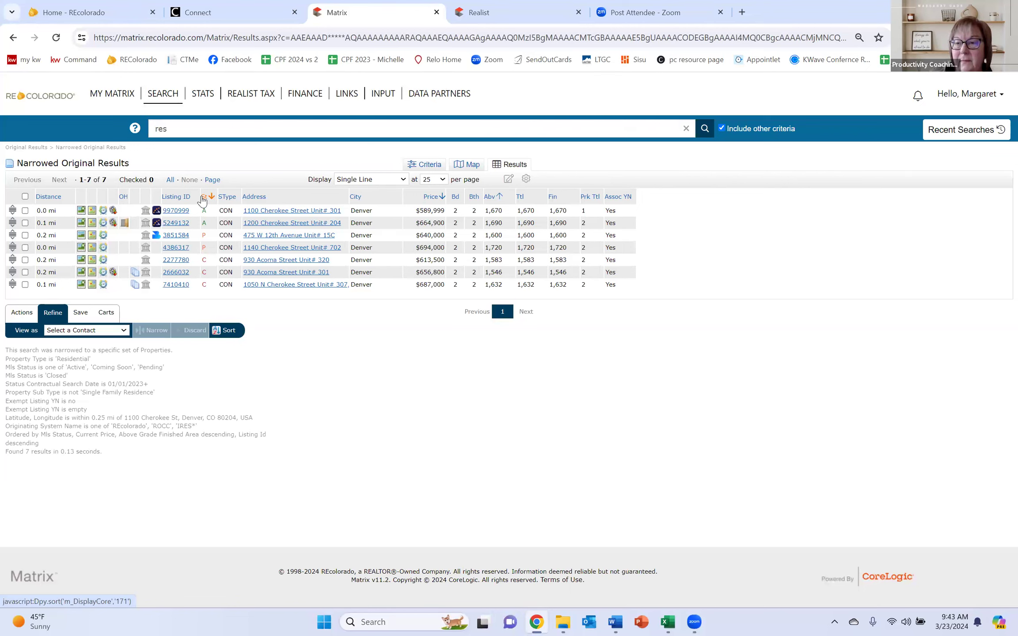
Open listing 9970999, copy its street address, and select cell D2 in the CMA Worksheet
click(170, 211)
scroll(267, 264, down, 4)
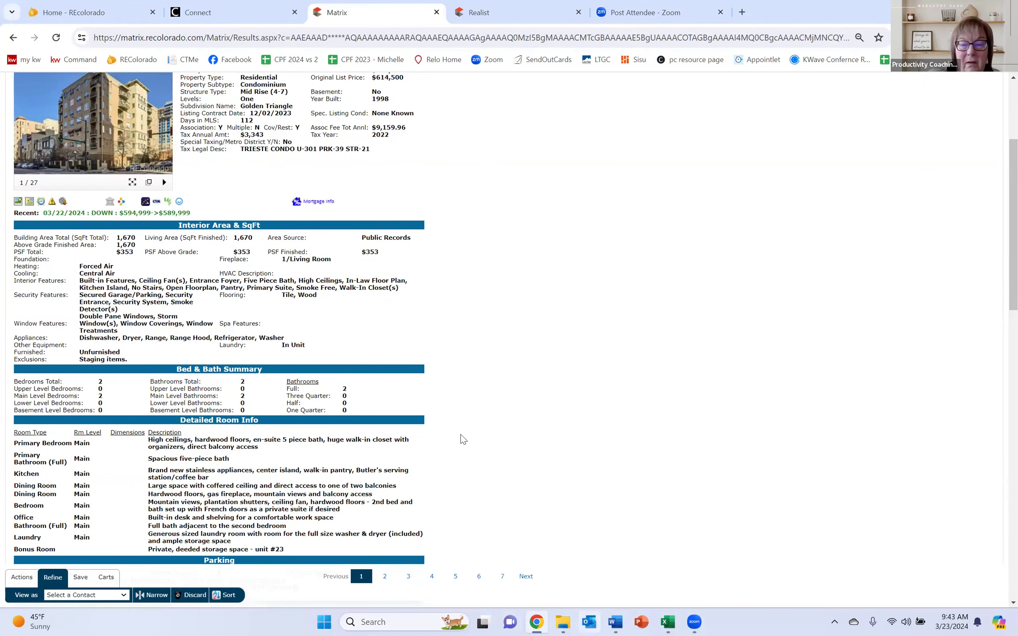
scroll(31, 201, up, 4)
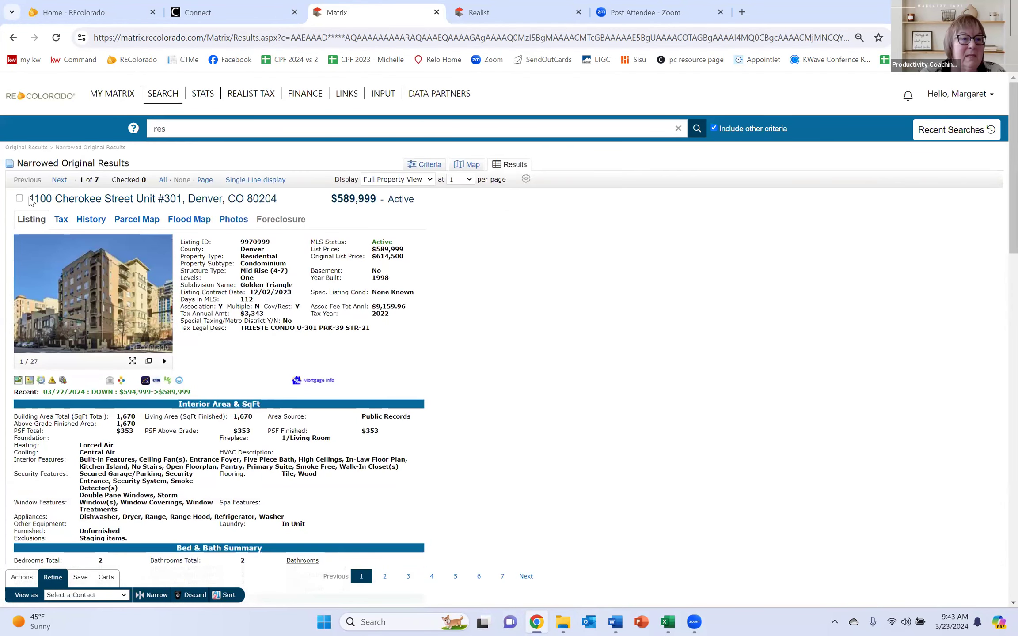
drag(30, 200, 182, 199)
key(ctrl+c)
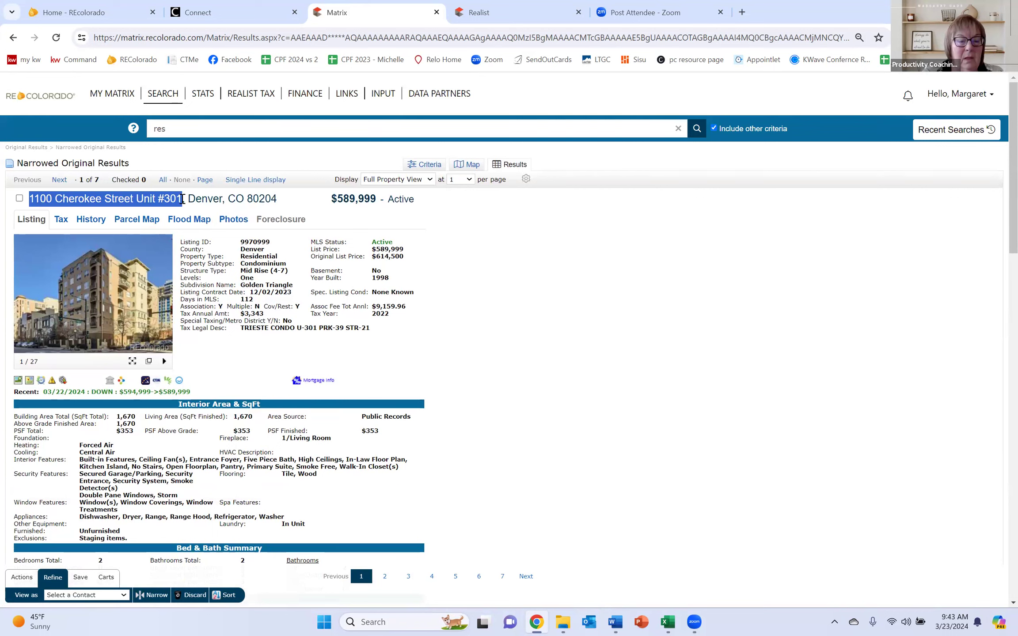
click(668, 621)
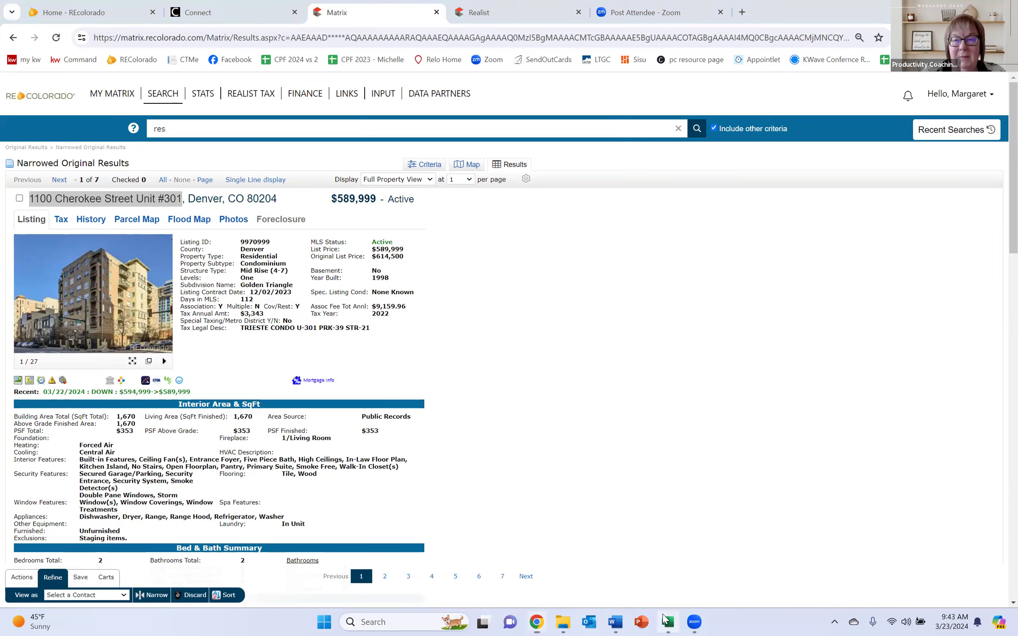
click(232, 181)
Paste the subject address into D2 and widen column D to fit it
click(149, 125)
key(ctrl+v)
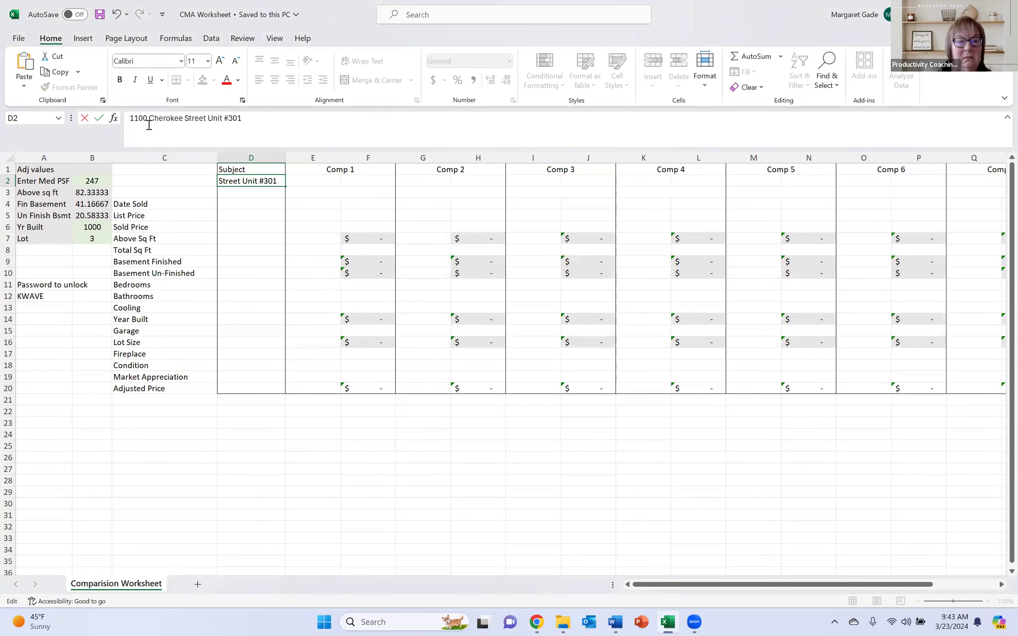
key(Return)
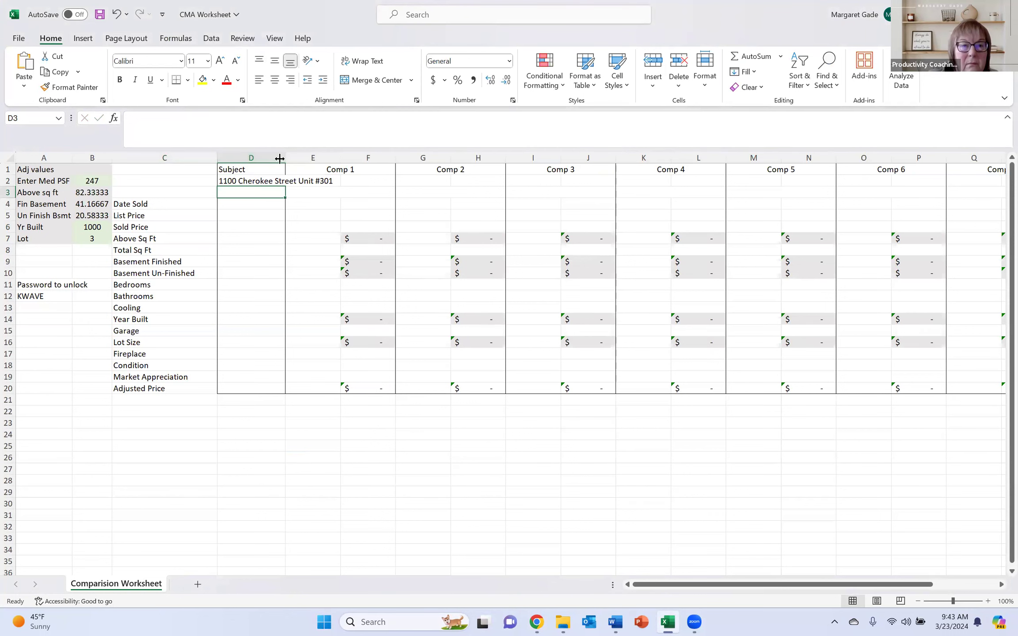
drag(279, 158, 336, 159)
click(240, 229)
click(240, 239)
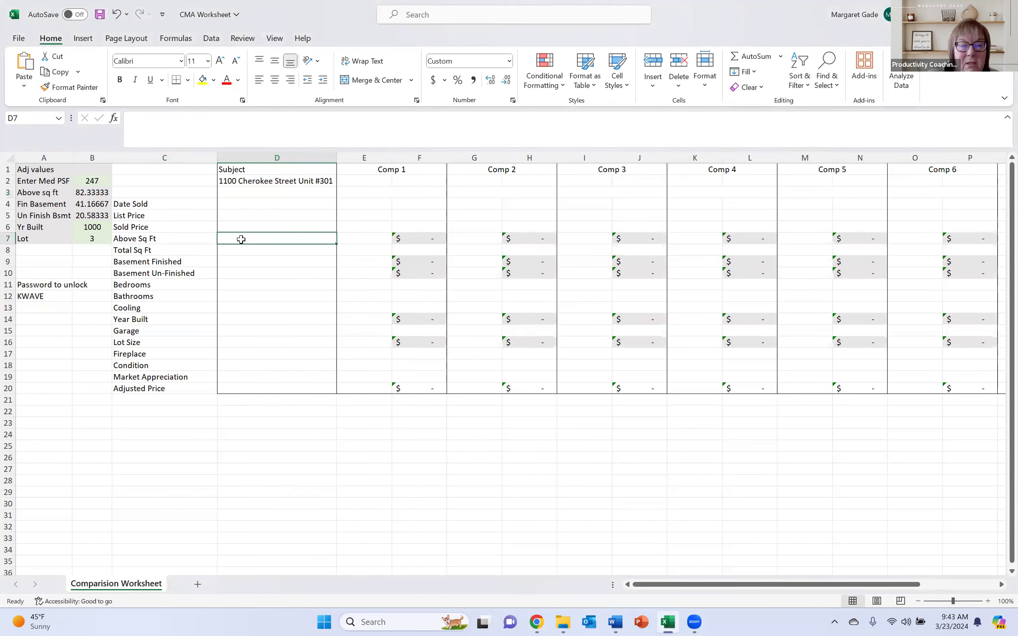
Enter 1,670 above-grade and total sq ft, 0 finished basement, 2 bedrooms and 2 baths
click(539, 618)
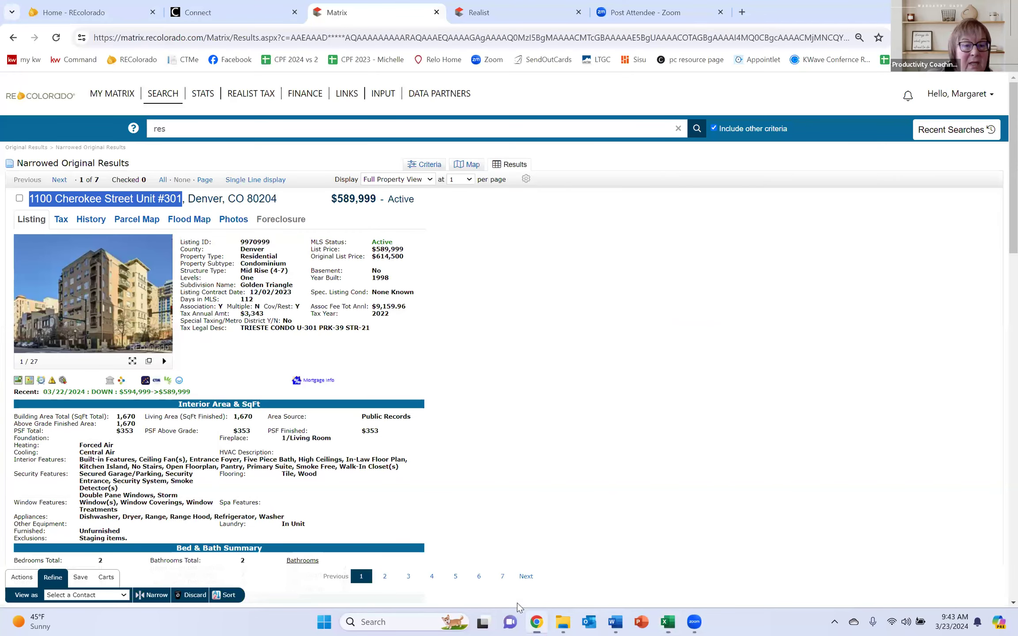
click(671, 622)
text(1670)
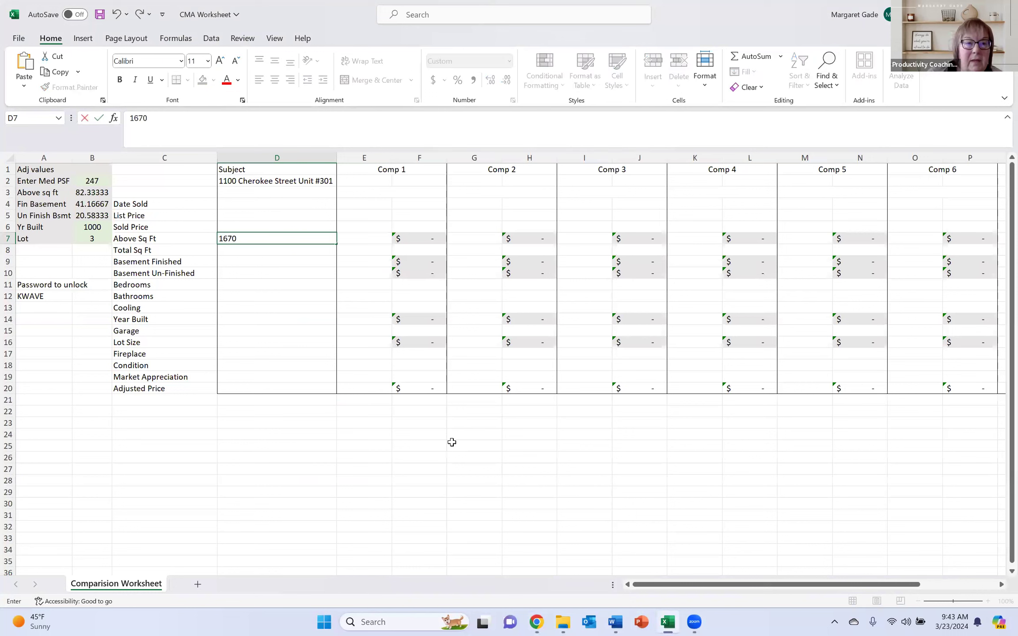
key(Return)
text(1,670)
key(Return)
text(0)
key(Return)
key(Return)
text(2)
key(Return)
text(2)
key(Return)
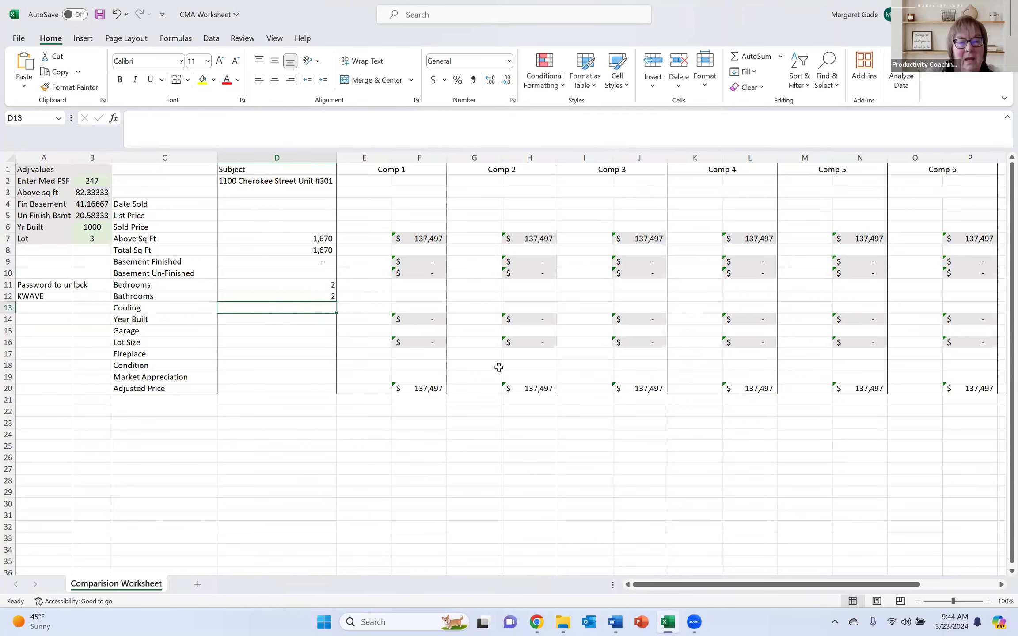
Record the subject's cooling as Central after checking the Matrix listing
click(537, 622)
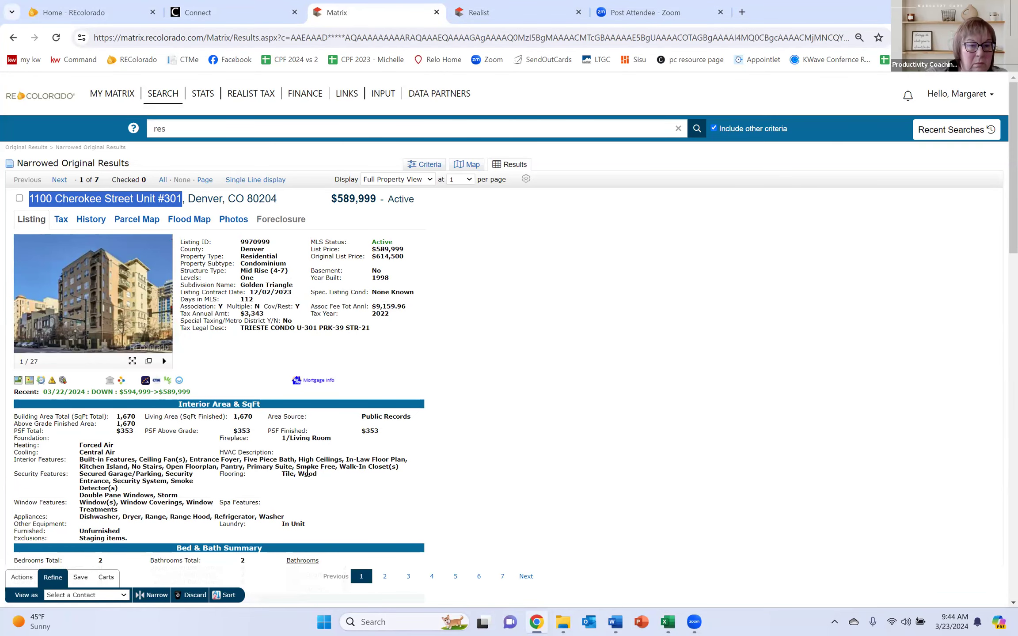
scroll(137, 472, down, 7)
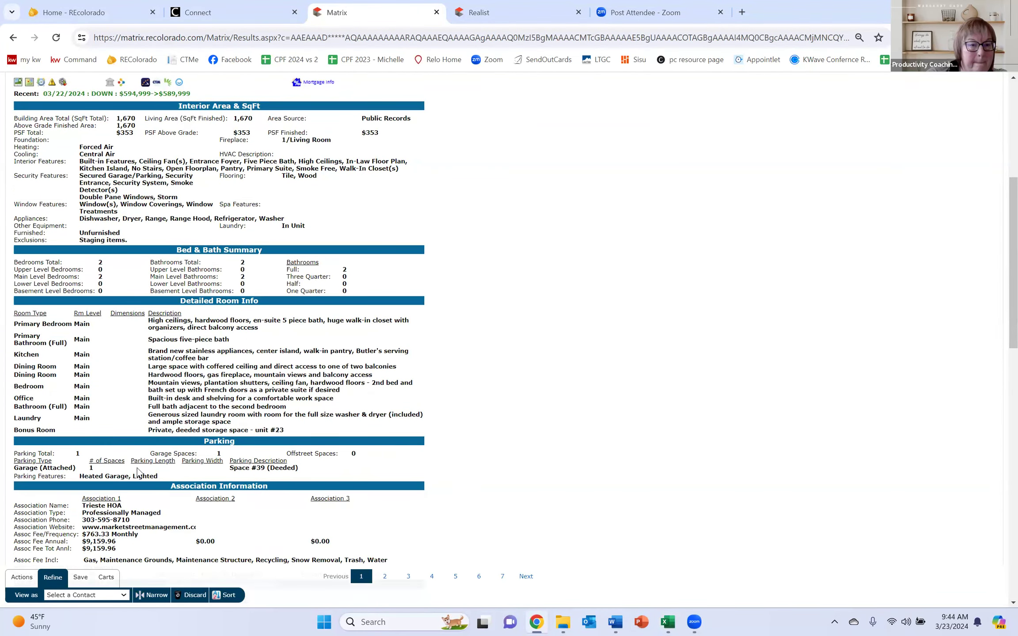
scroll(137, 472, down, 4)
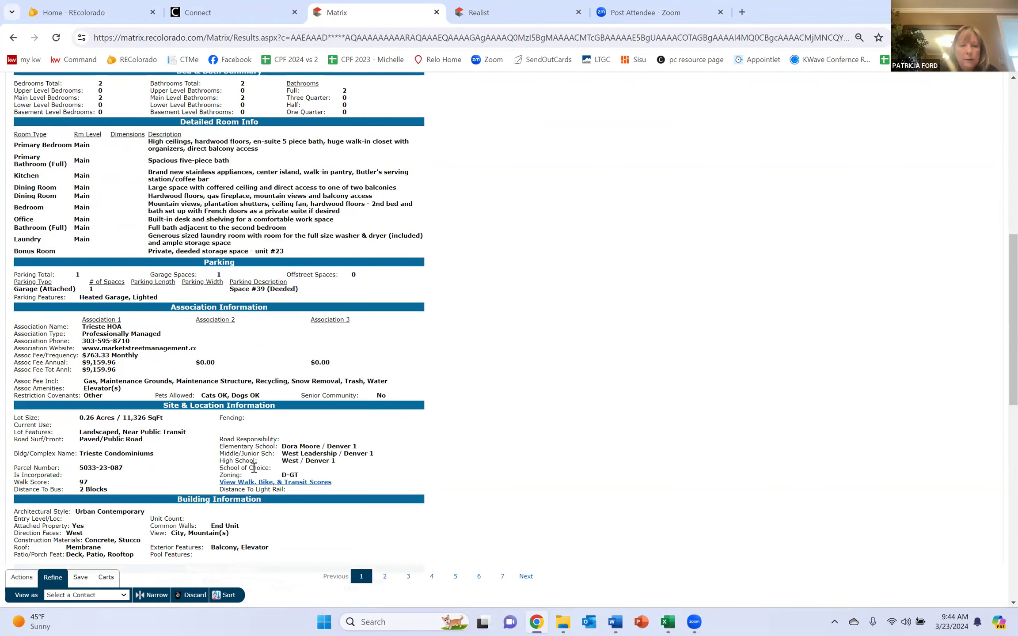
scroll(254, 468, up, 7)
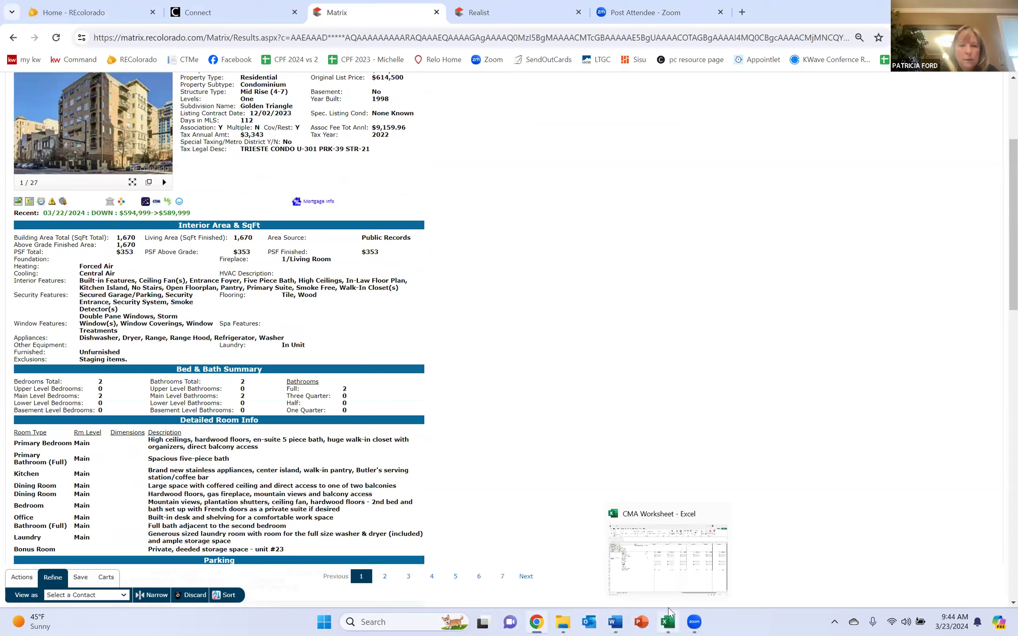
click(669, 613)
text(Central)
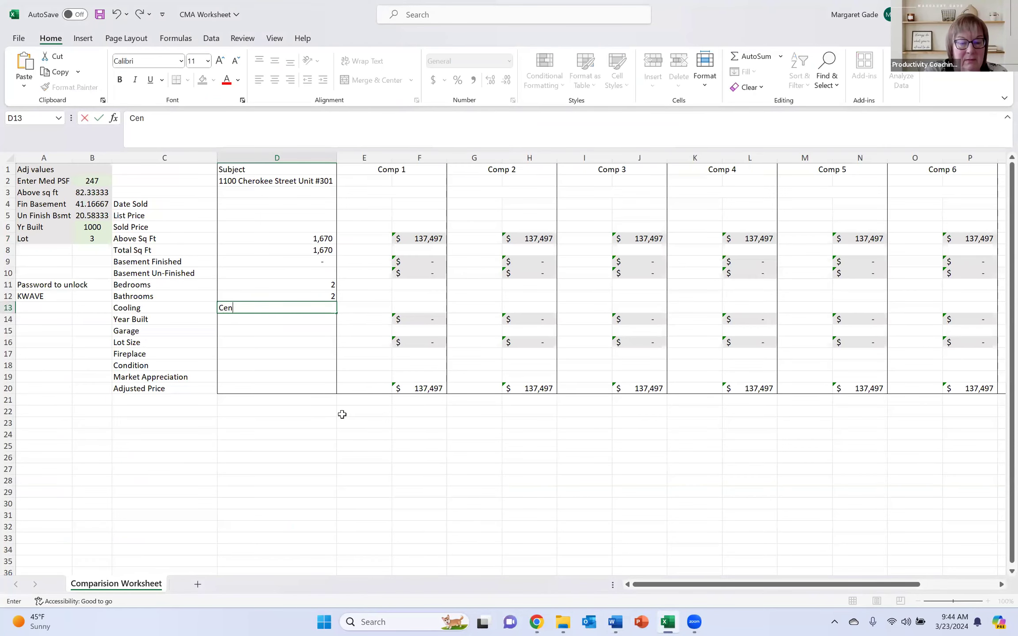
key(Return)
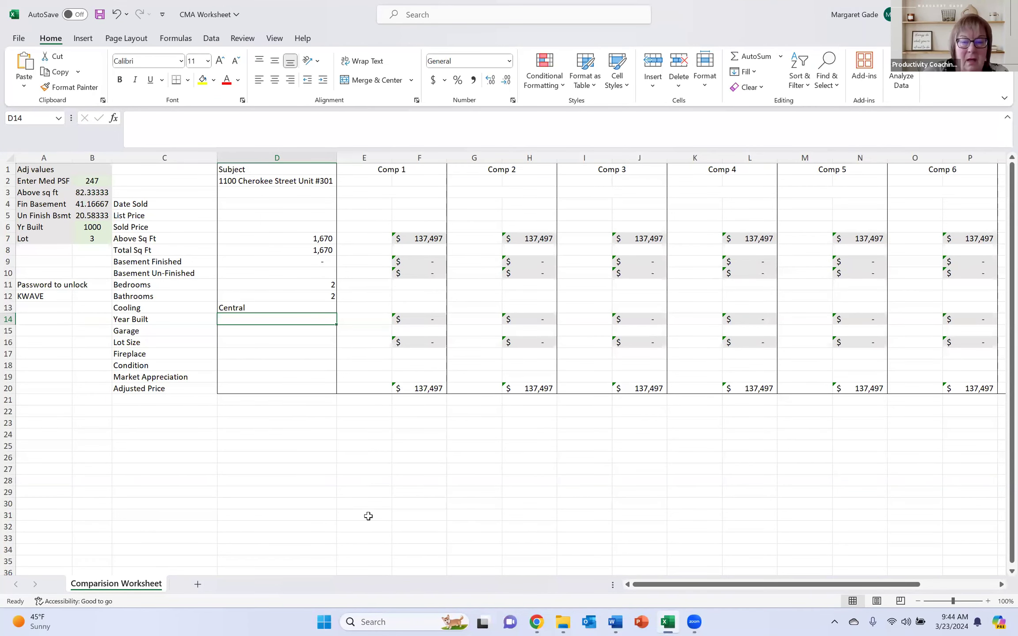
Enter the subject's year built 1998 and garage count 1
click(548, 620)
scroll(518, 433, up, 3)
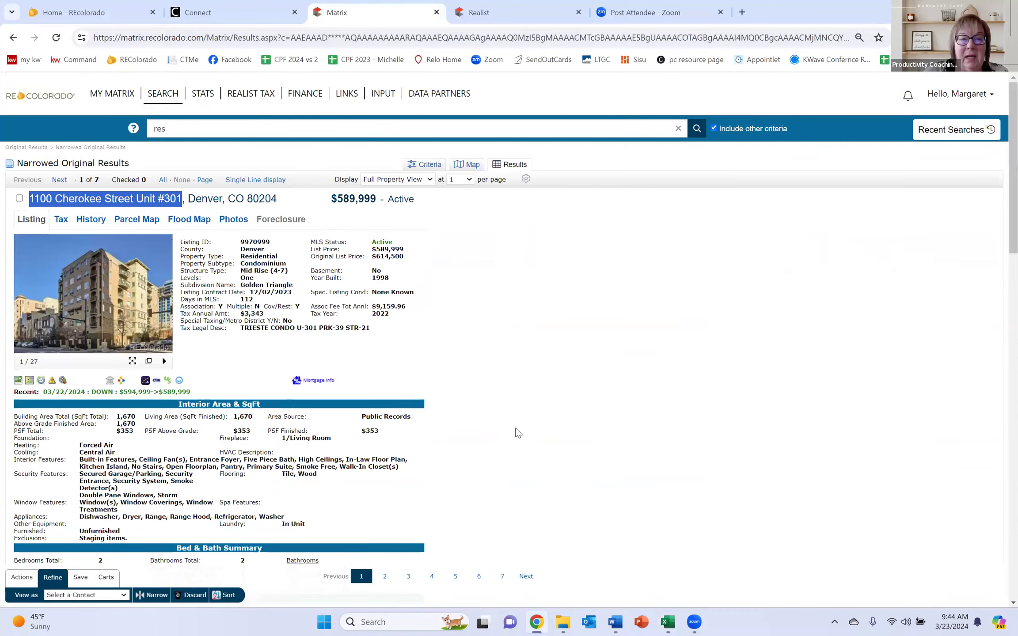
mouse_move(668, 622)
click(673, 587)
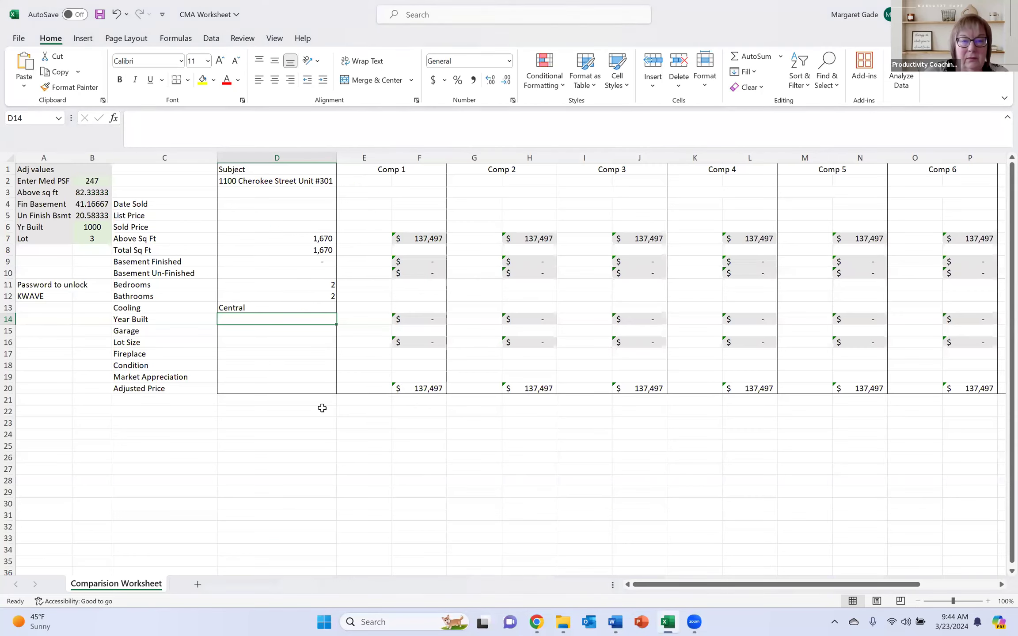
text(1998)
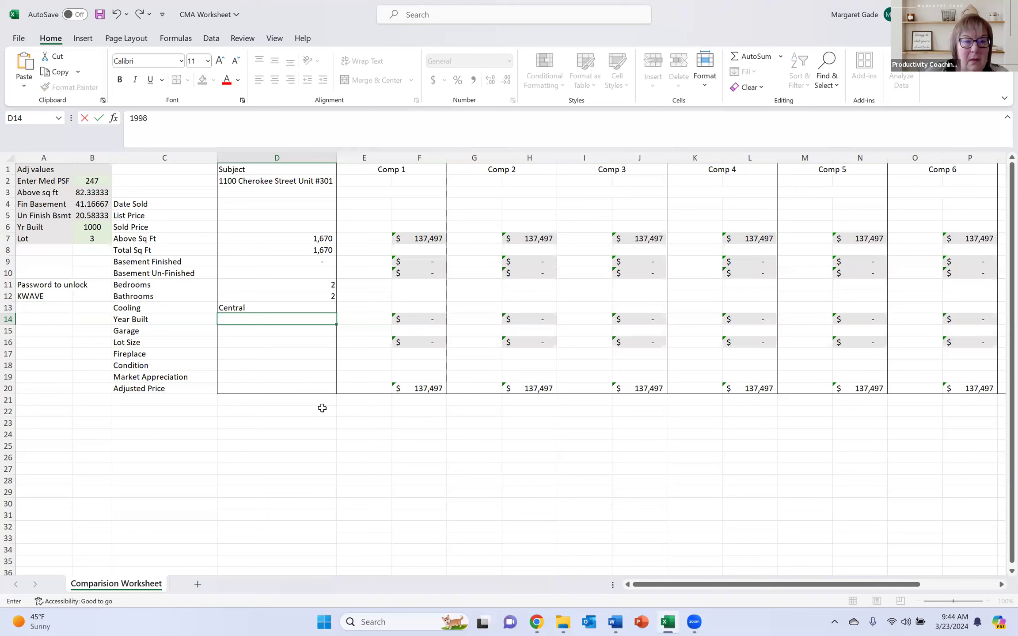
key(Return)
text(1)
key(Return)
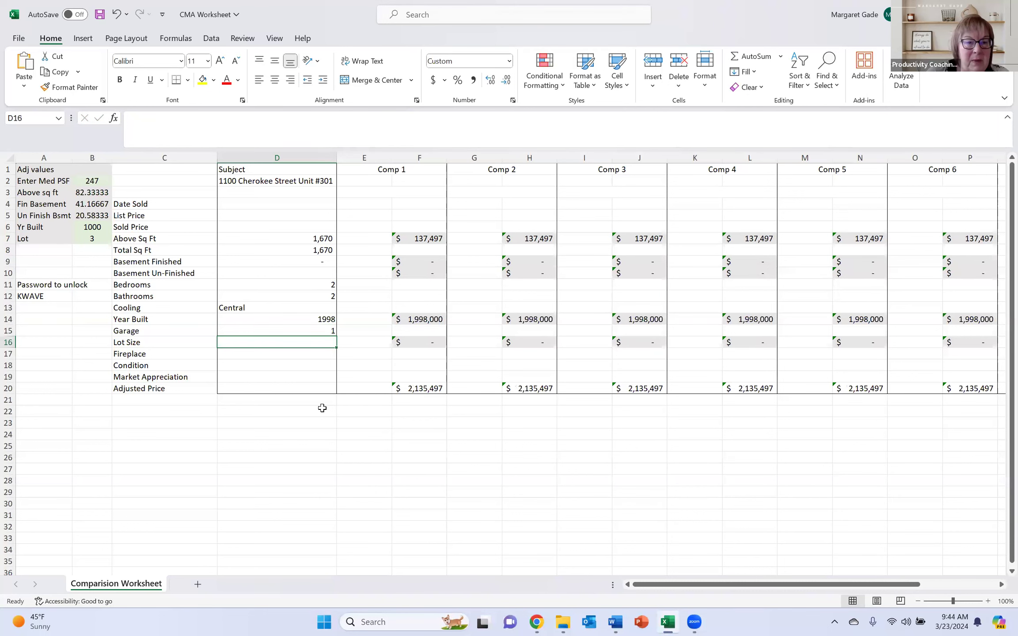
Set the subject's condition in D18 to C3
click(542, 621)
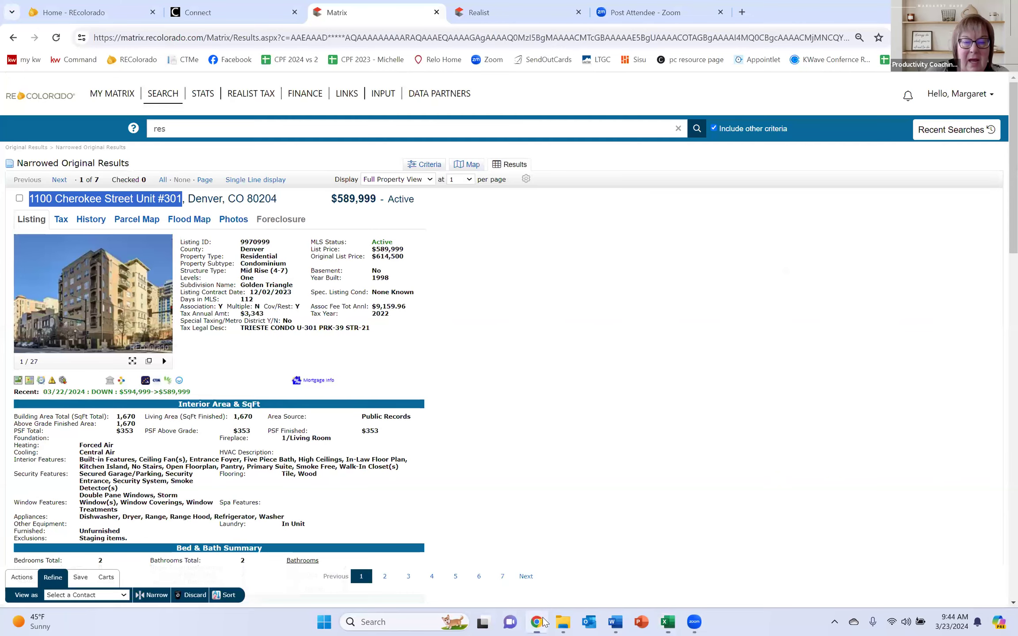
scroll(242, 394, down, 3)
scroll(354, 442, up, 3)
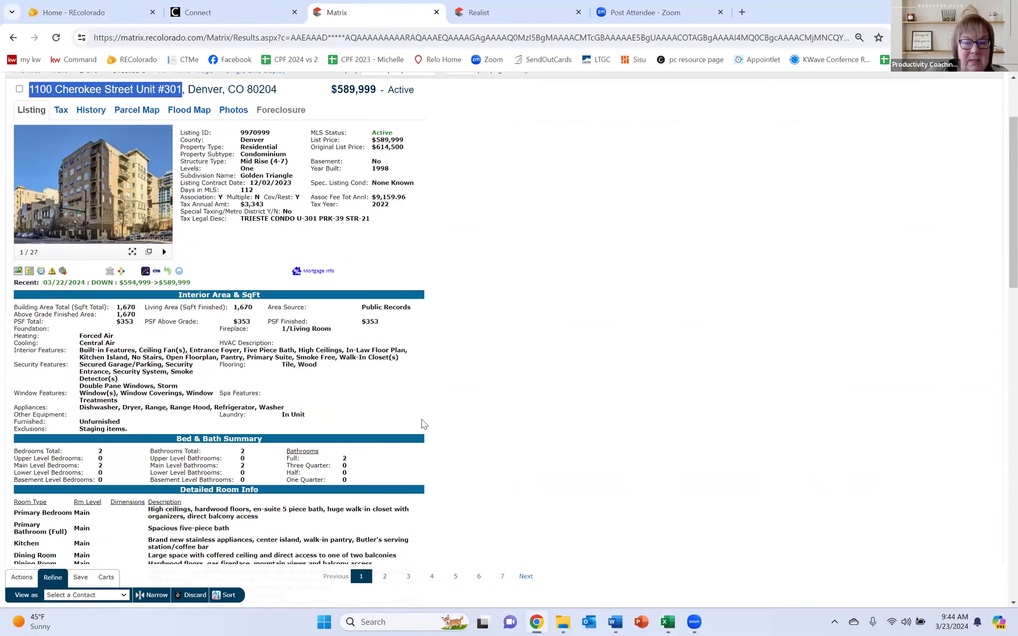
click(682, 621)
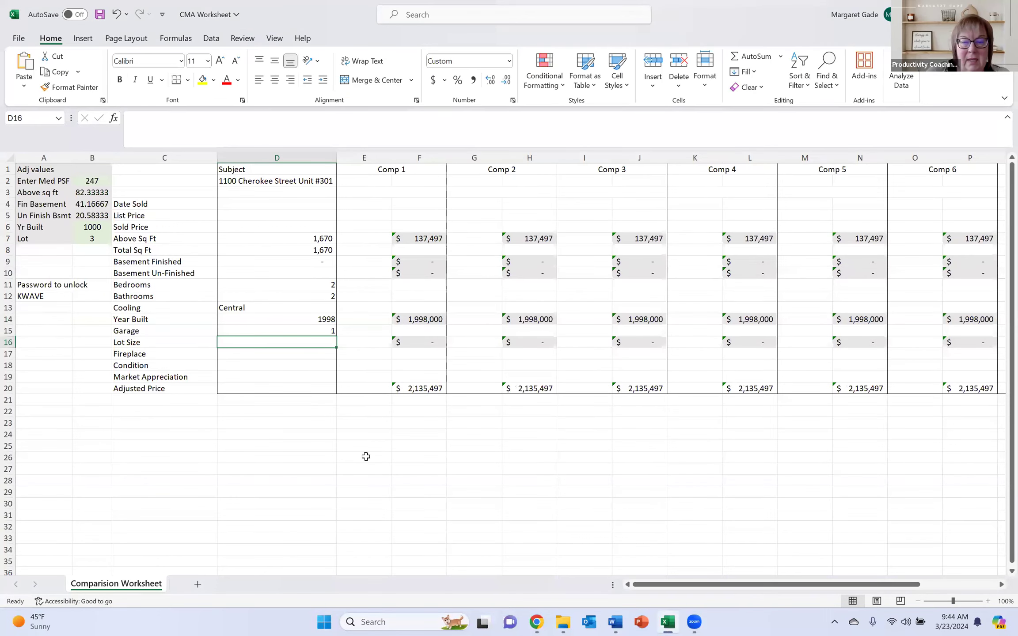
click(256, 373)
click(257, 363)
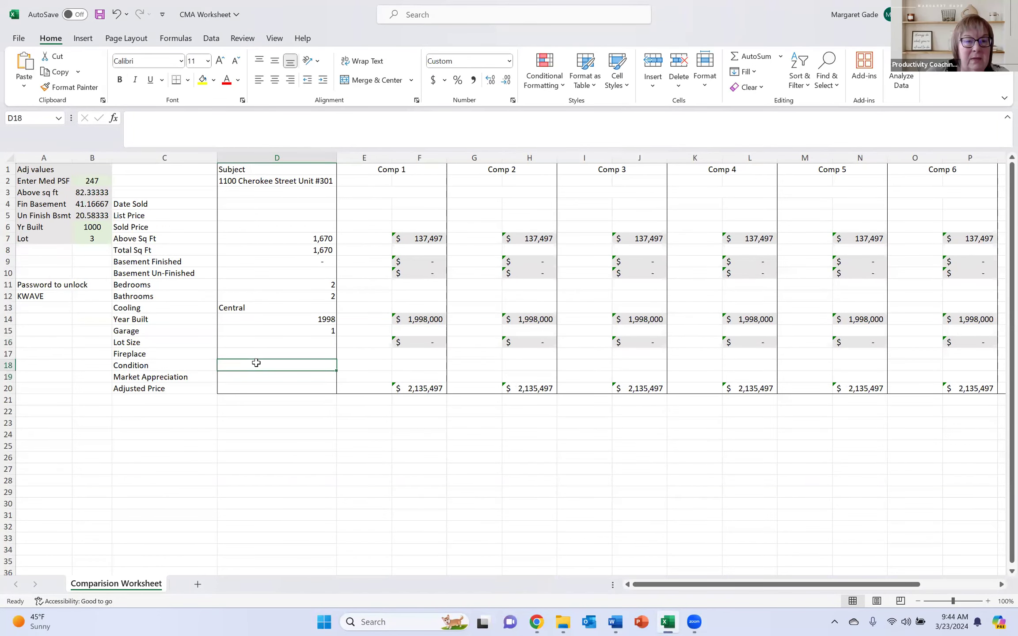
text(C3)
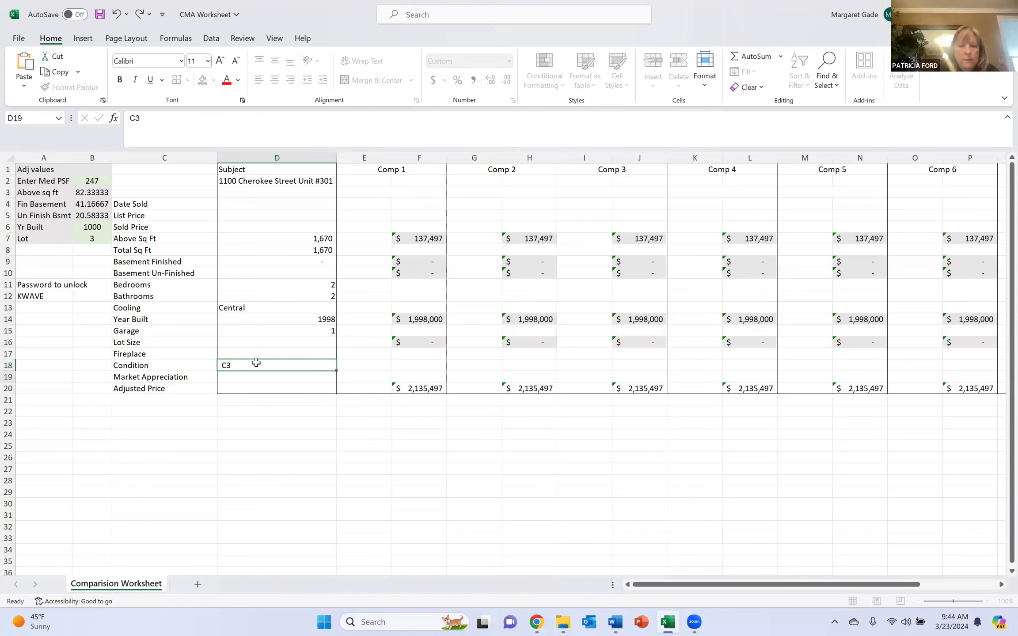
key(Return)
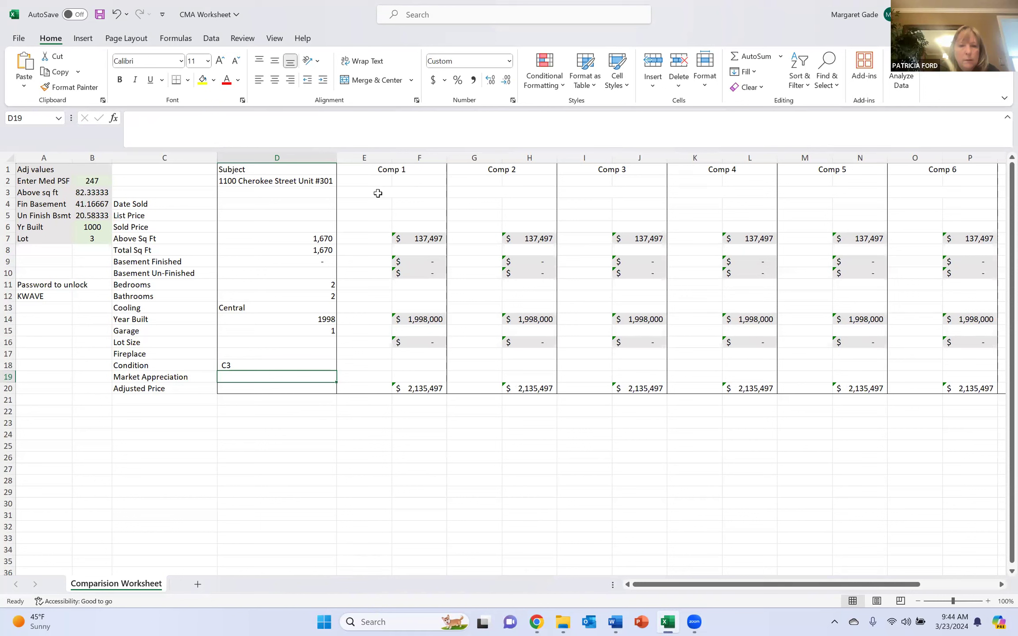
Move the subject address from D2 to D3, then select Comp 1's address cell
click(258, 184)
key(ctrl+c)
click(239, 193)
key(ctrl+v)
click(246, 182)
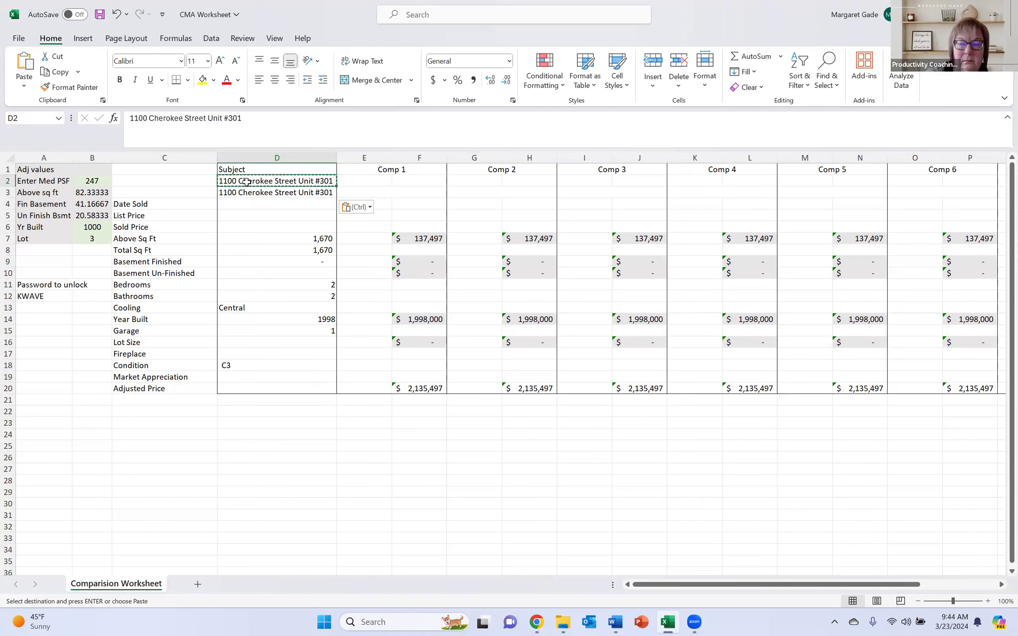
key(Delete)
click(369, 193)
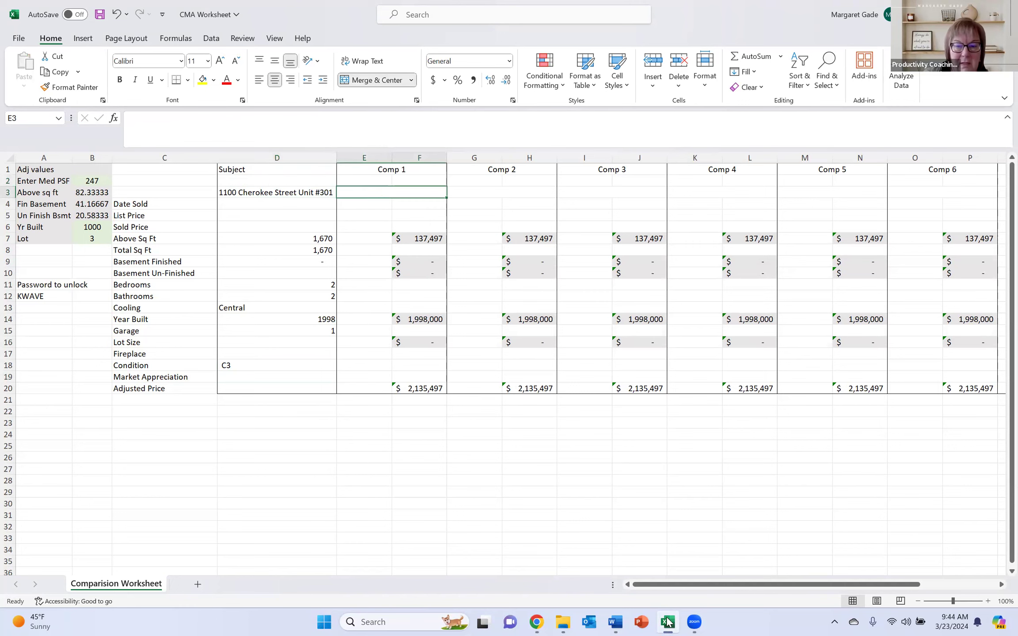
click(537, 564)
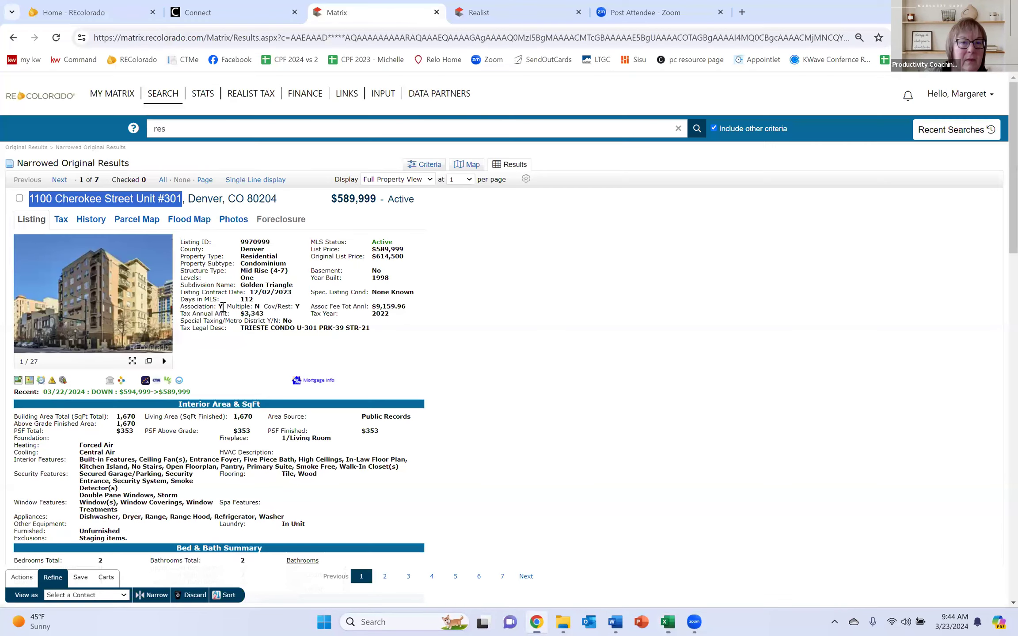
click(253, 181)
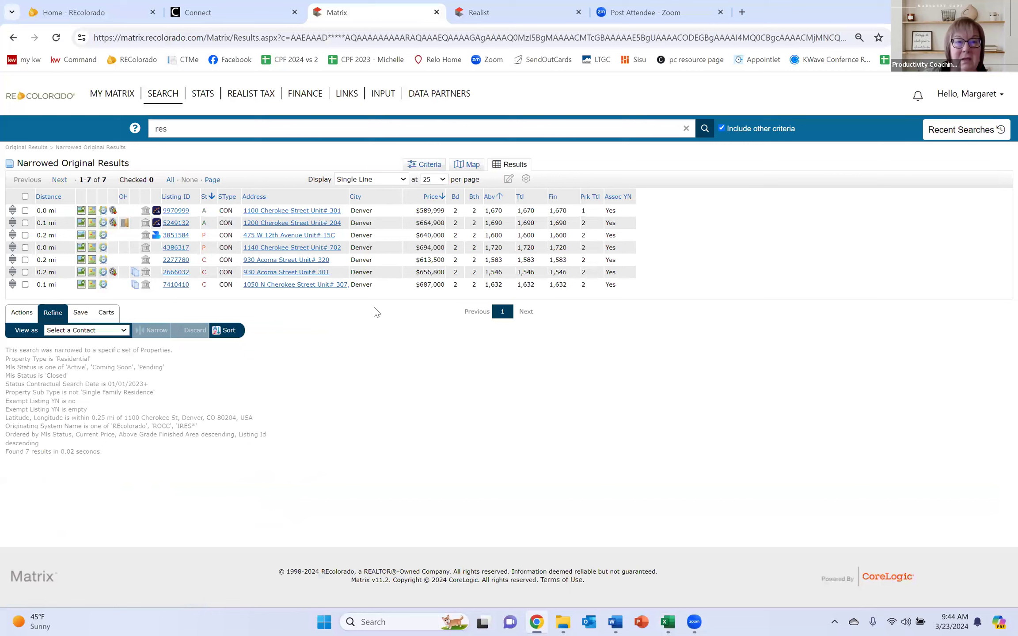
click(177, 261)
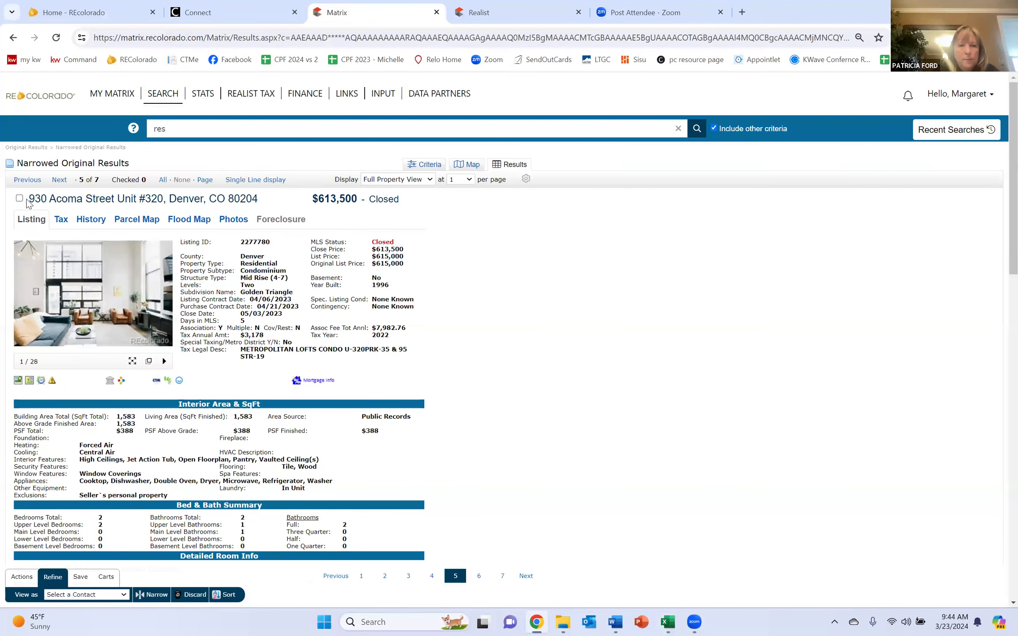
drag(28, 200, 163, 209)
key(ctrl+c)
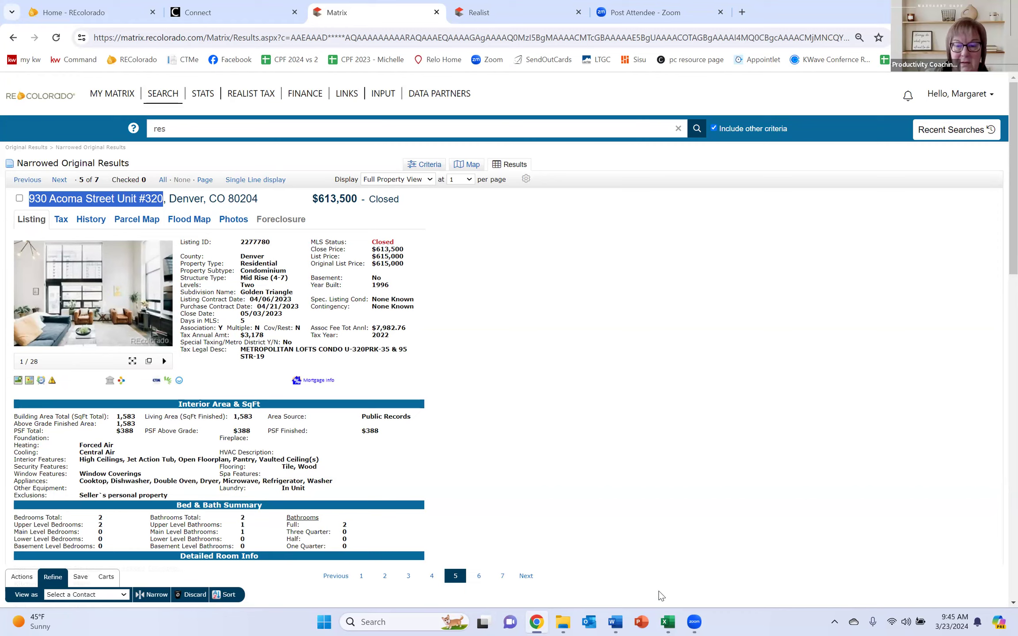
click(668, 621)
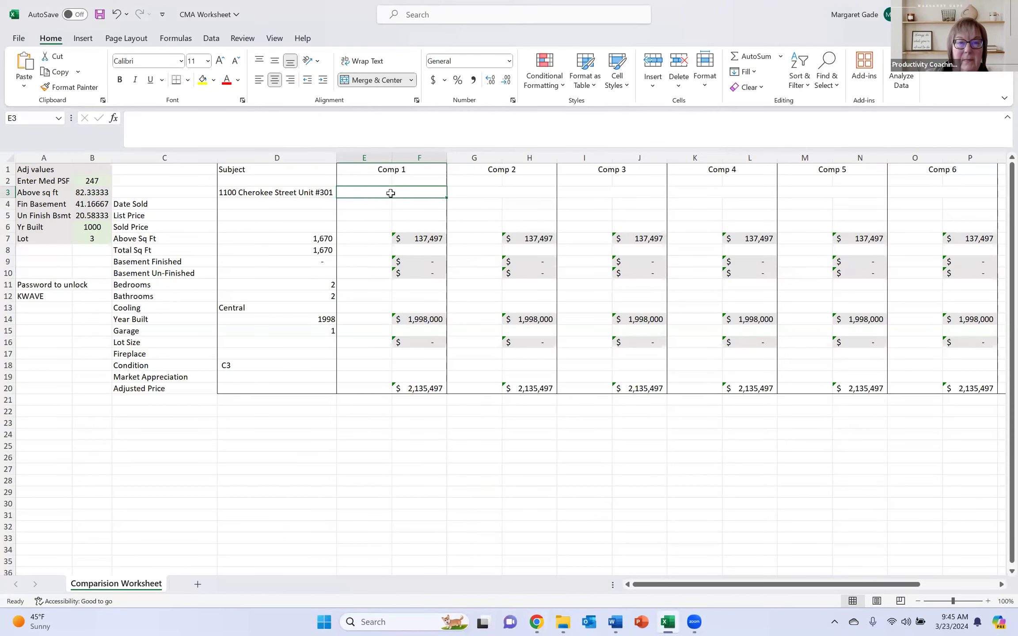
Paste Comp 1's address into E3; enter 1,583 above-grade and total sq ft, 0 basement, 2 bedrooms, 2 baths
click(162, 125)
key(ctrl+v)
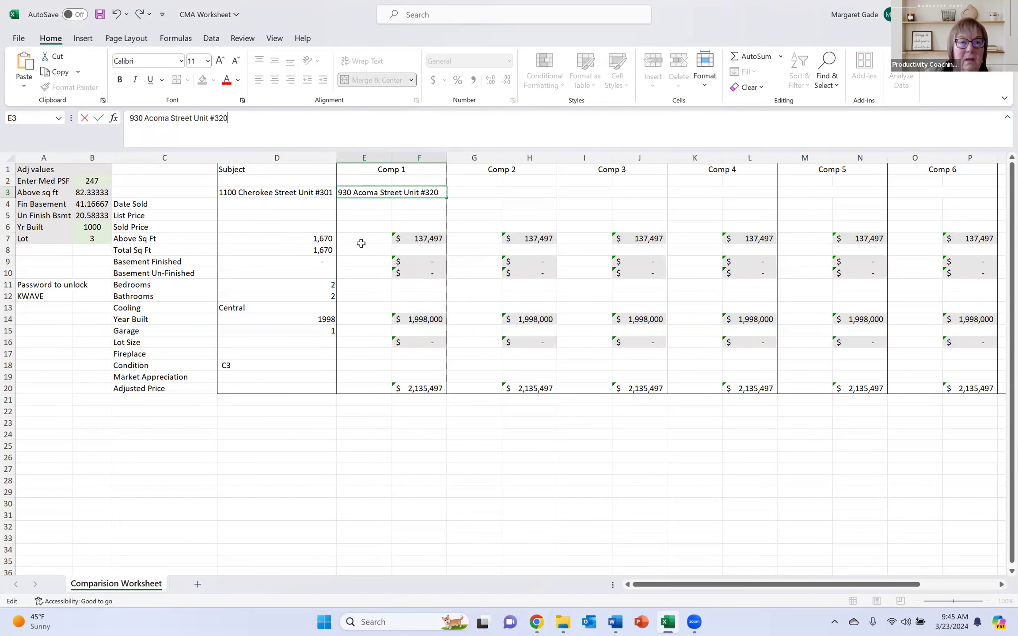
click(361, 243)
text(1583)
key(Return)
text(1583)
key(Return)
text(0)
key(Return)
key(Return)
text(2)
key(Return)
text(2)
key(Return)
key(Return)
key(Return)
text(2)
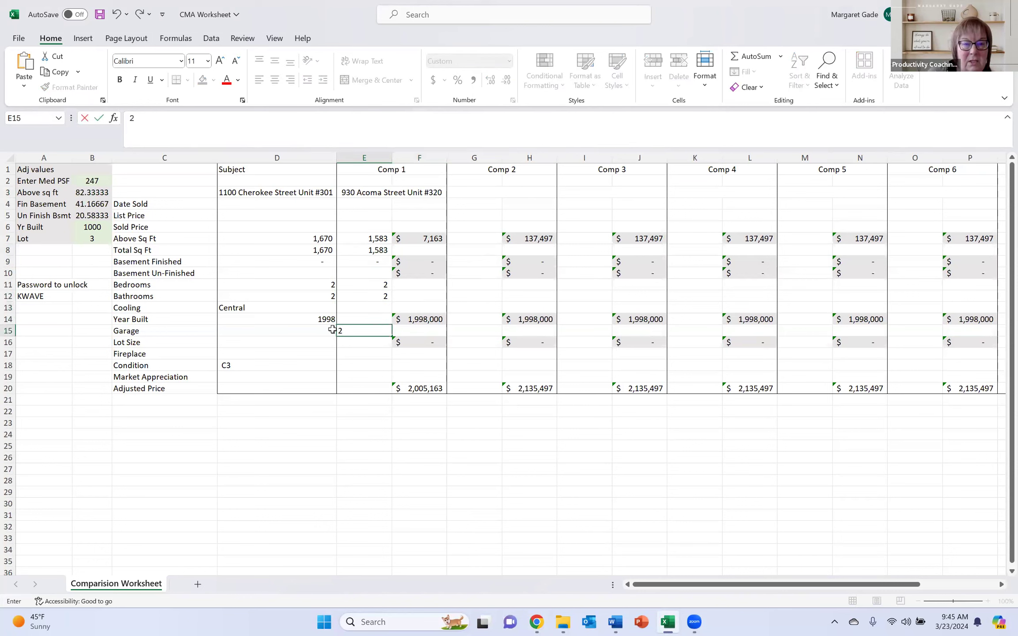
Record Comp 1's cooling as Central and year built 1996
click(356, 309)
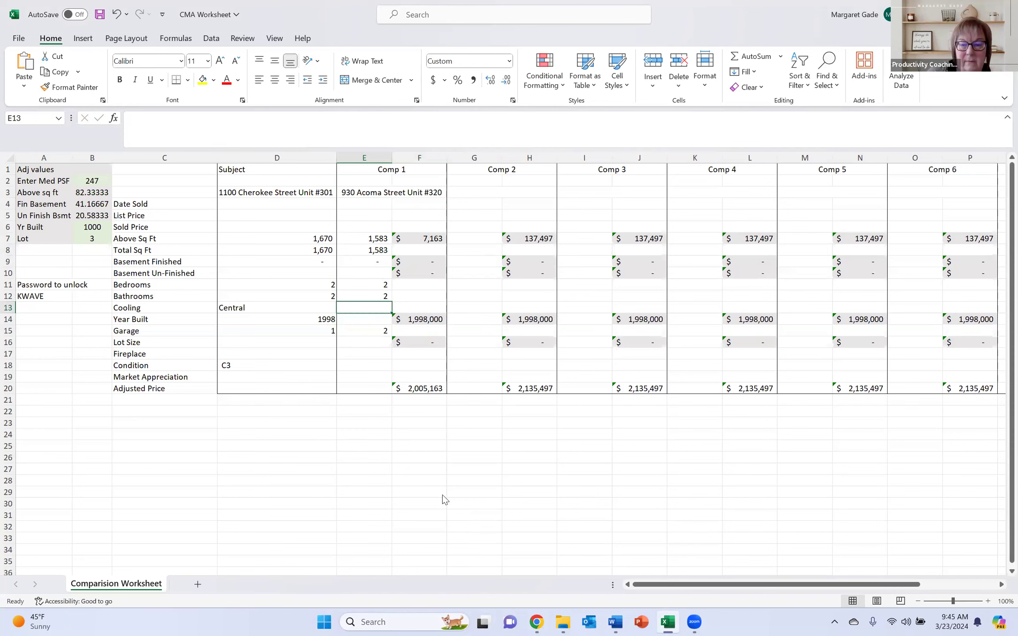
mouse_move(537, 622)
click(540, 581)
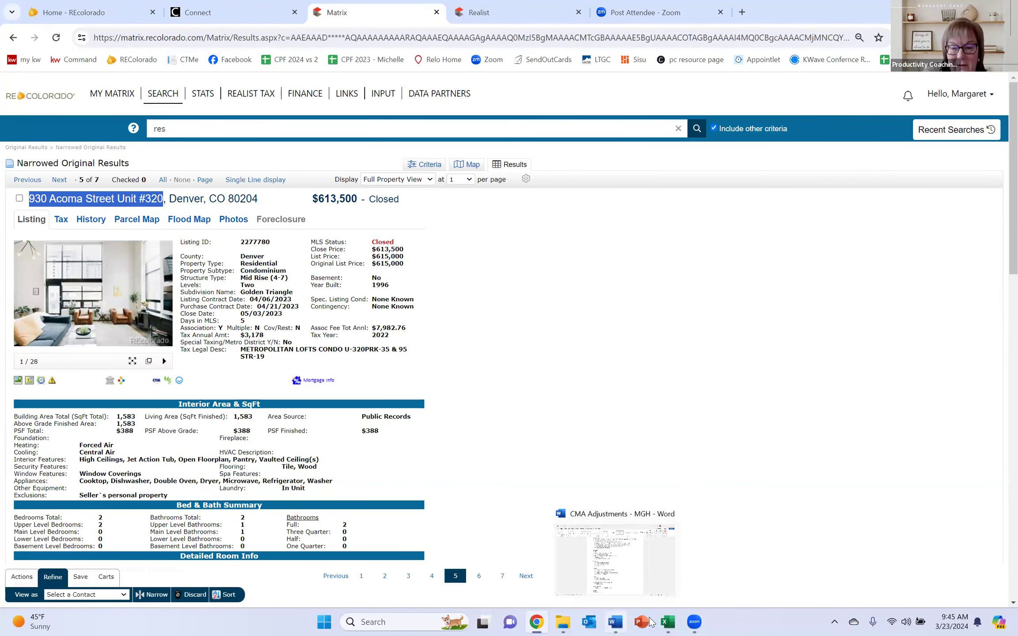
click(681, 566)
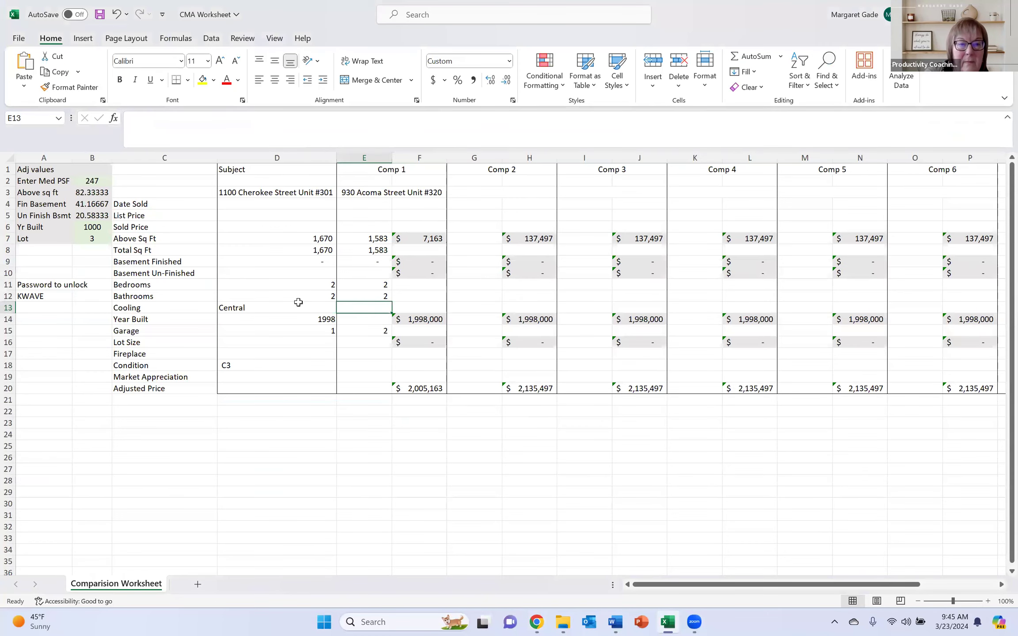
click(264, 311)
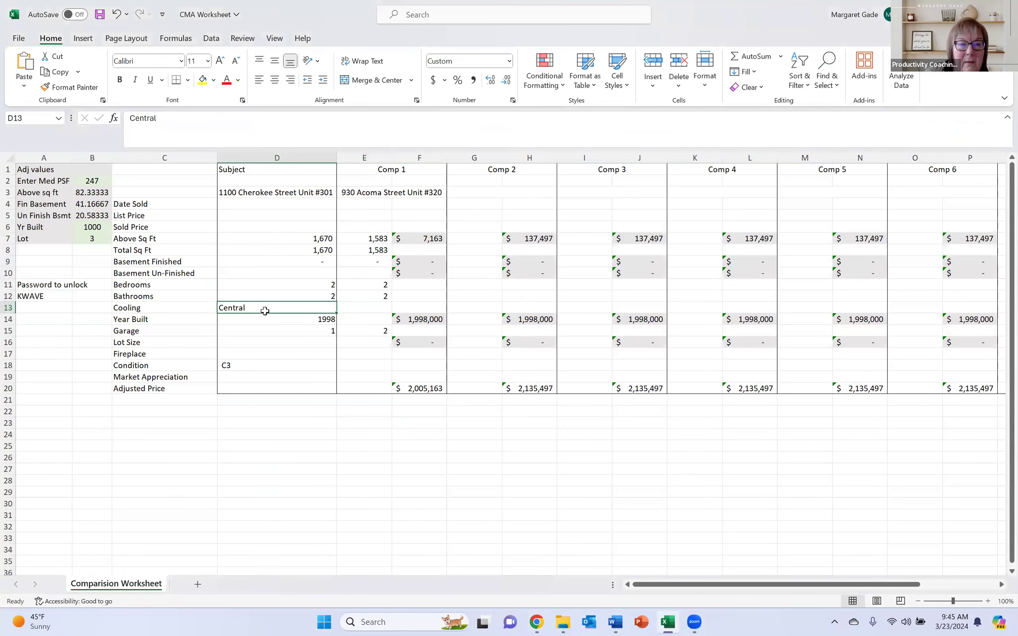
click(345, 308)
text(Central)
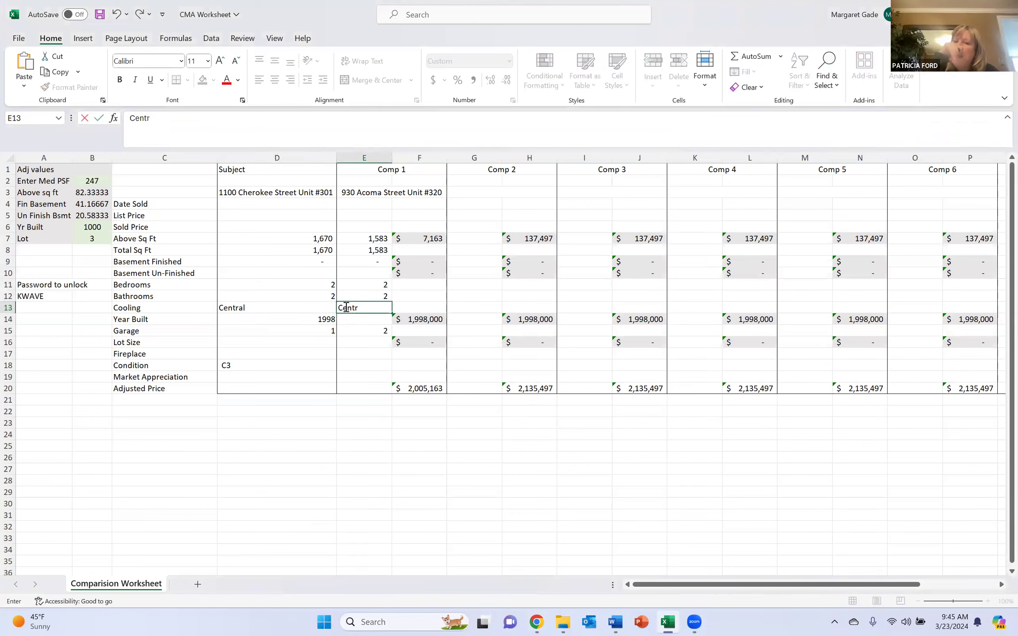
key(Return)
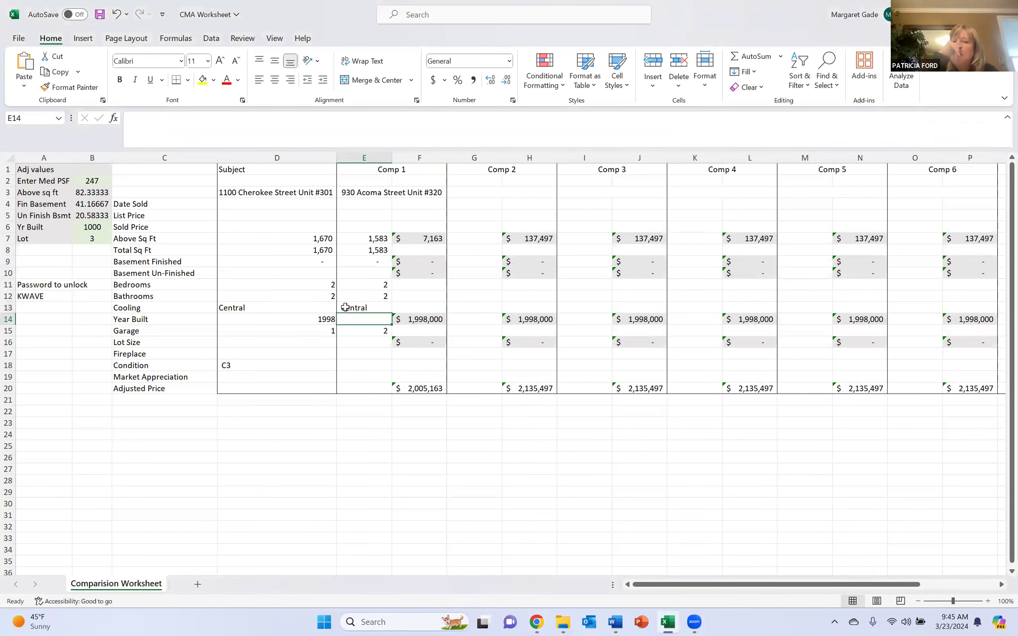
text(1996)
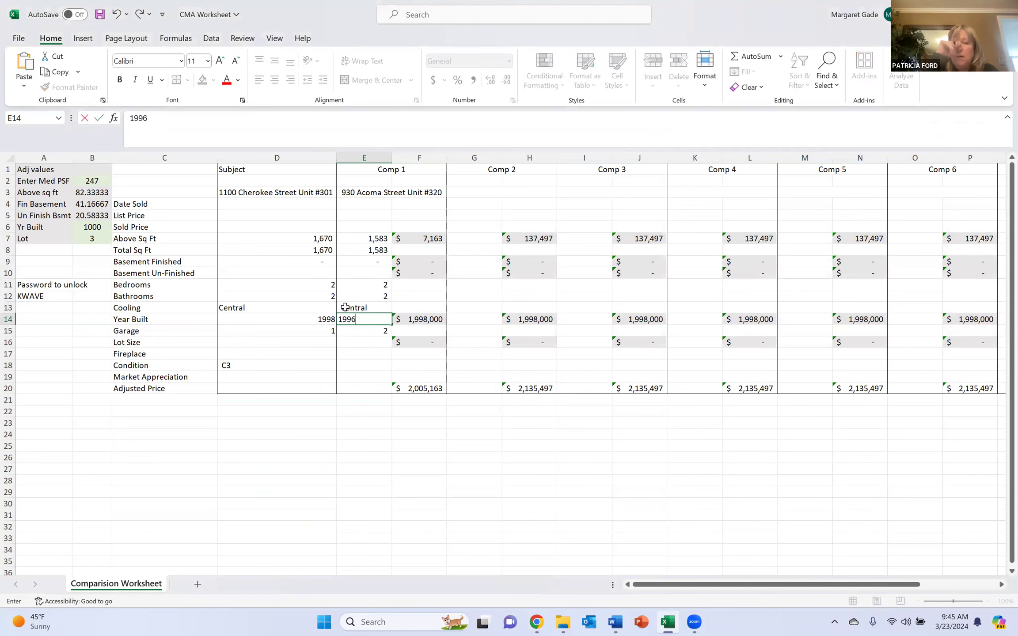
key(Return)
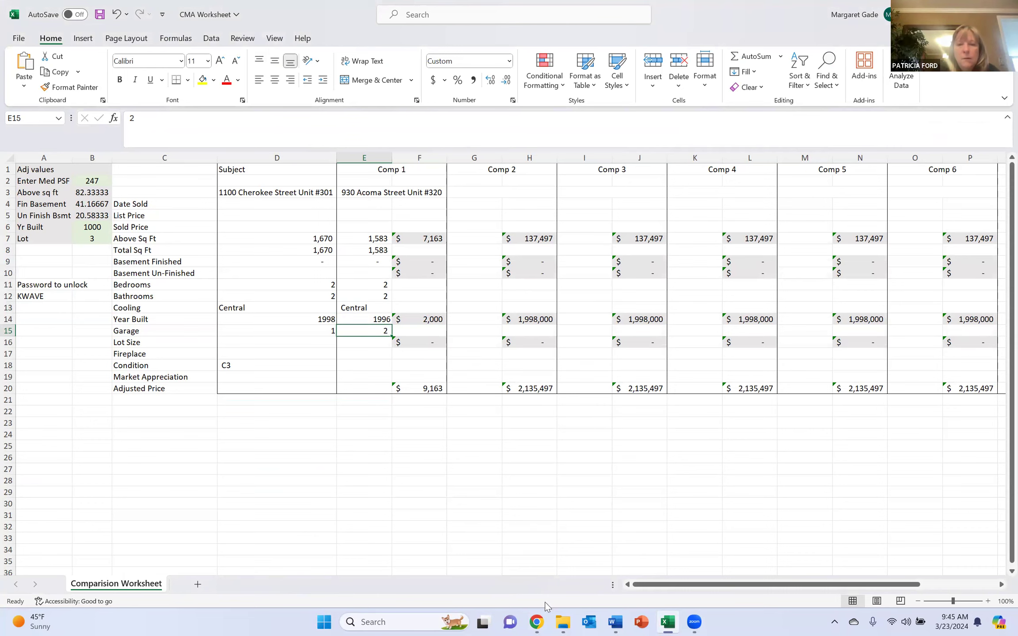
mouse_move(537, 621)
click(530, 578)
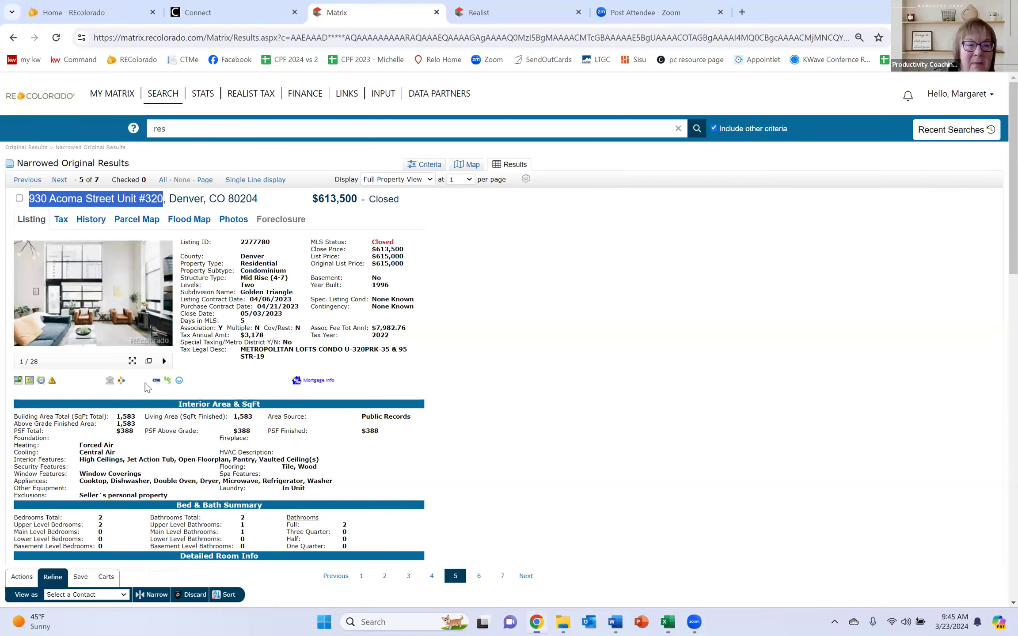
scroll(163, 479, down, 5)
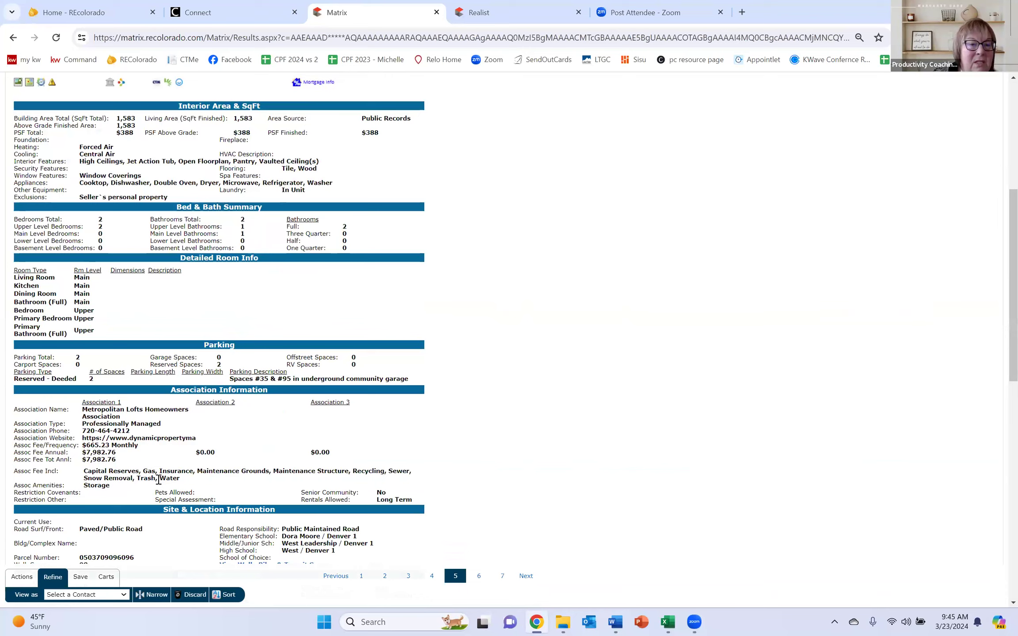
scroll(159, 480, down, 5)
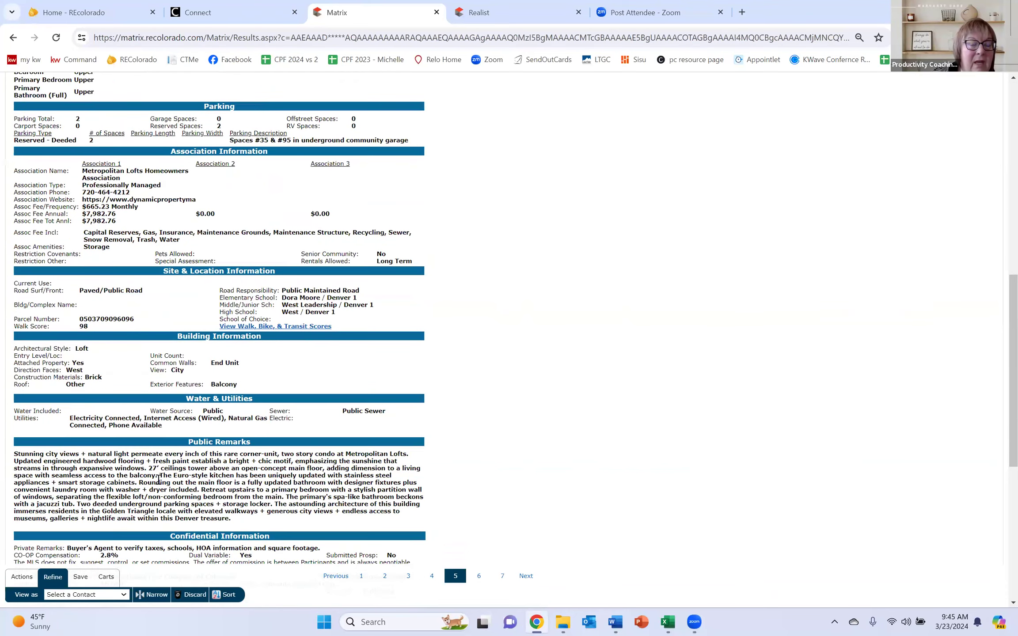
scroll(159, 479, down, 2)
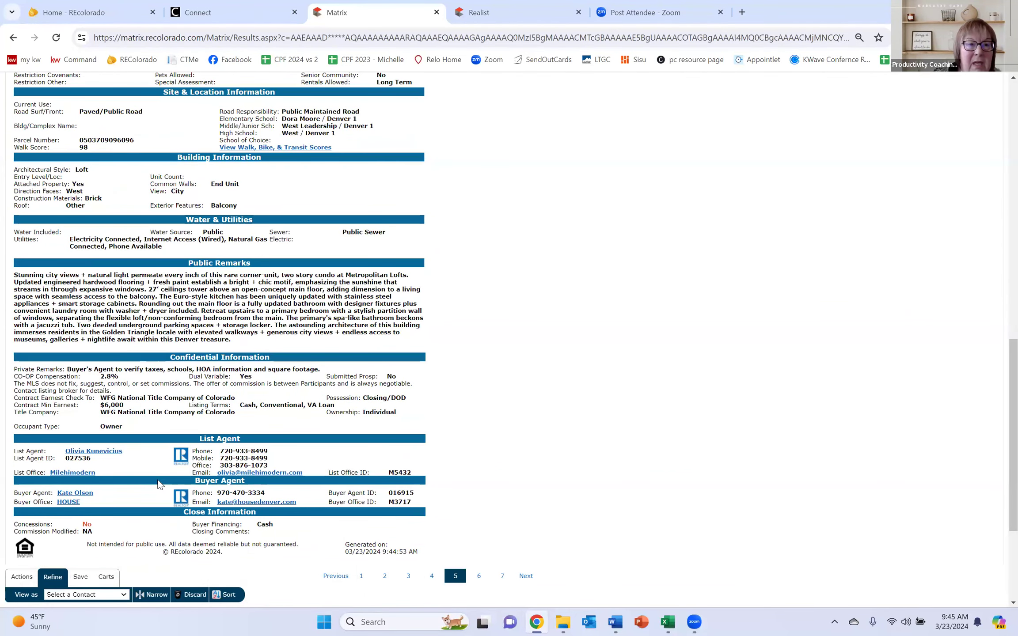
scroll(158, 484, up, 1)
scroll(160, 485, up, 10)
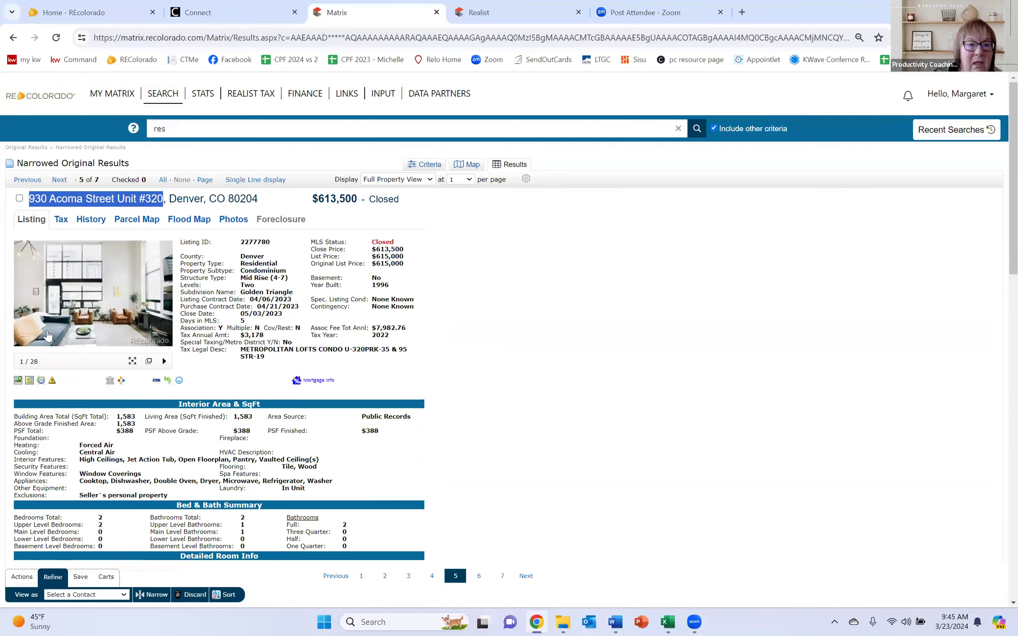
Page through the listing's photo gallery to photo 16 of 28, then close it
click(93, 292)
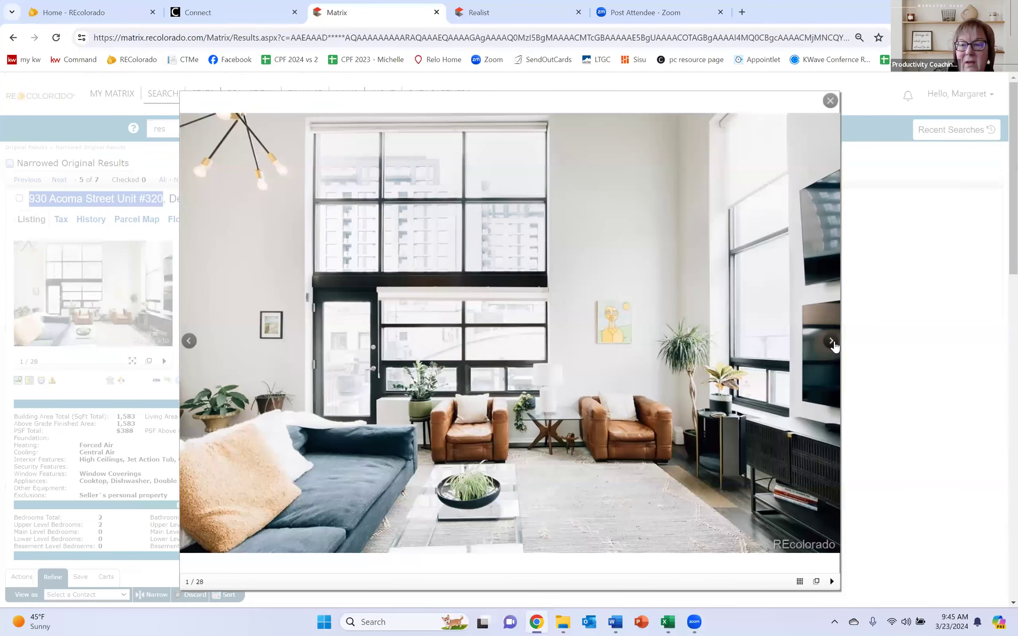
click(832, 341)
click(834, 346)
click(834, 346)
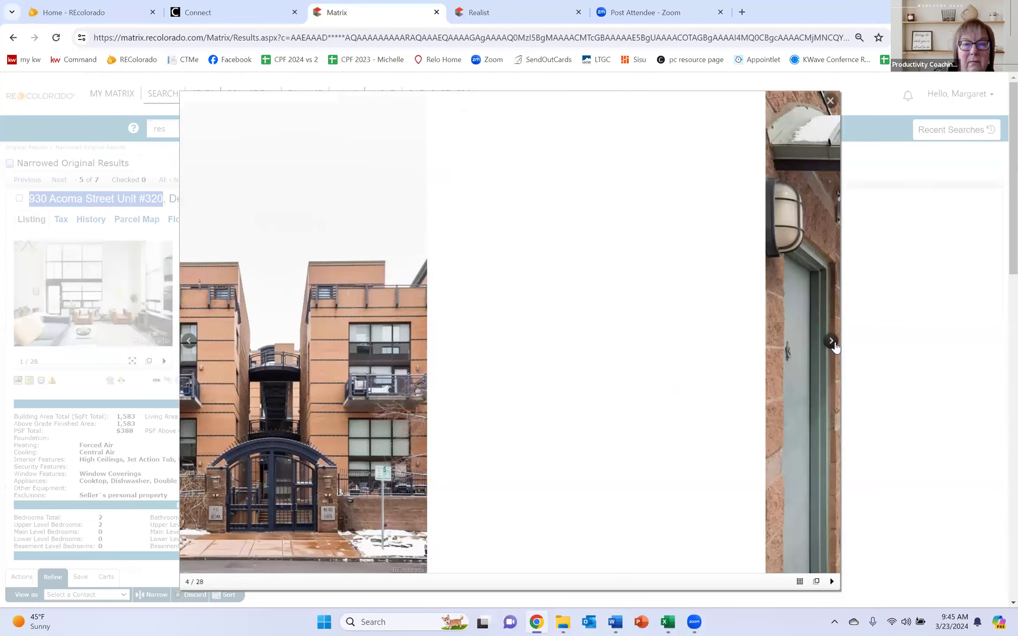
click(834, 346)
click(835, 347)
click(831, 341)
click(832, 341)
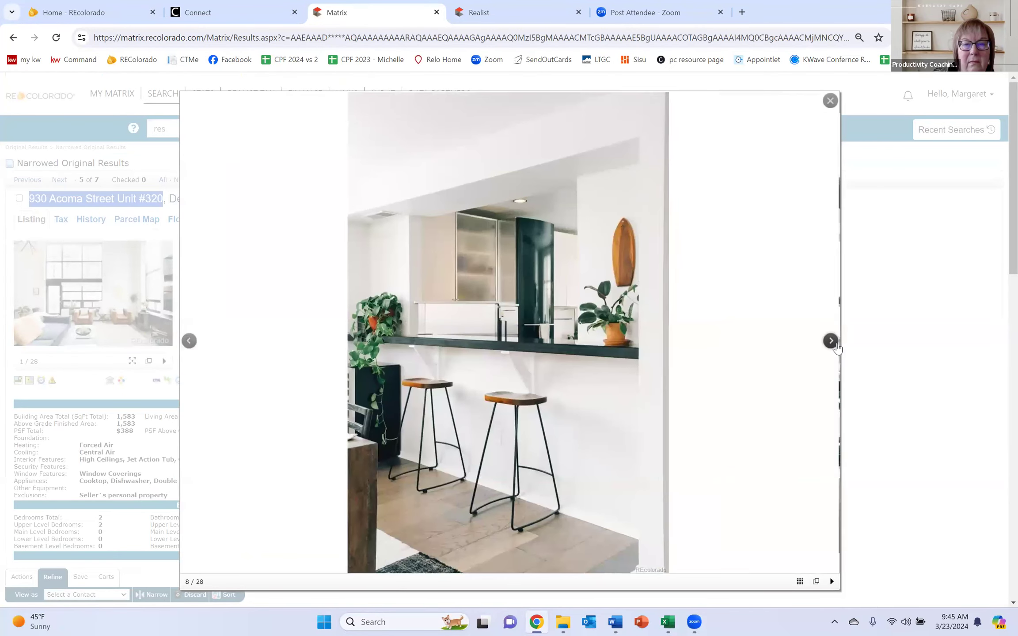
click(832, 341)
click(832, 341)
click(832, 341)
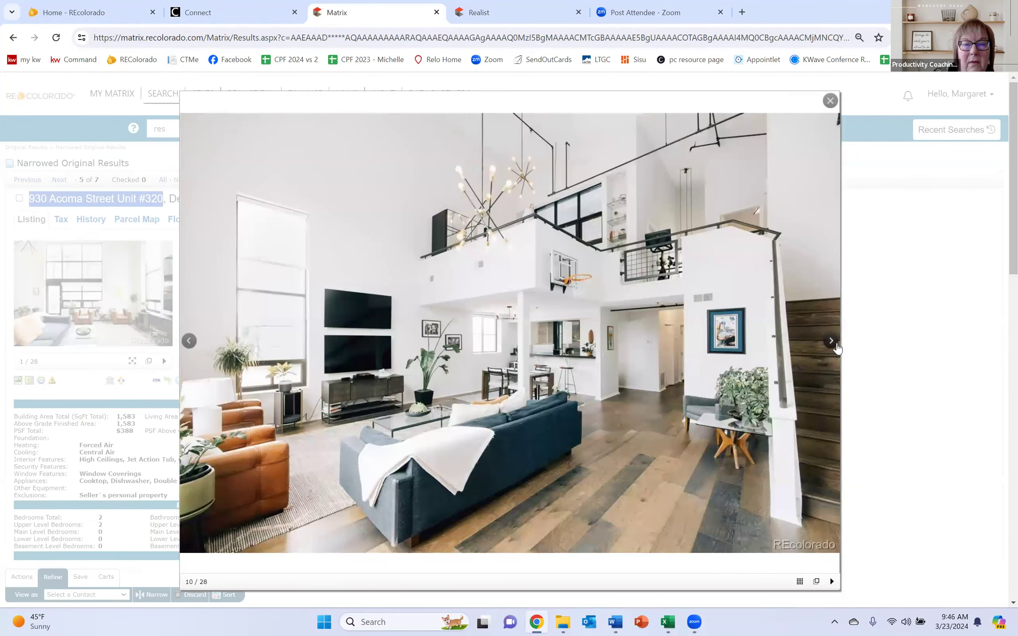
click(832, 341)
click(831, 341)
click(832, 341)
click(831, 341)
click(831, 341)
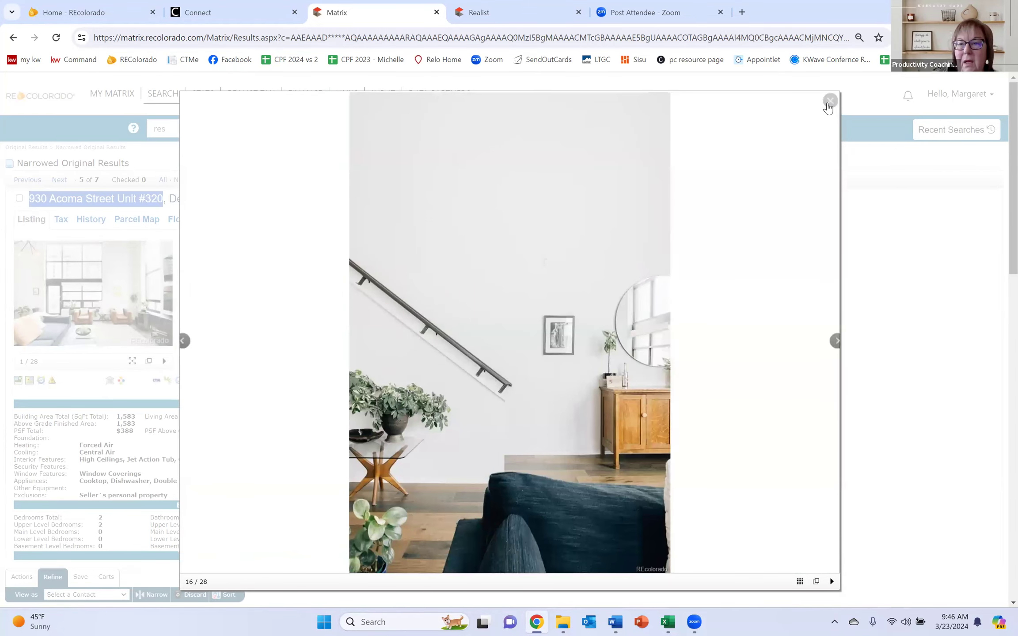
click(830, 101)
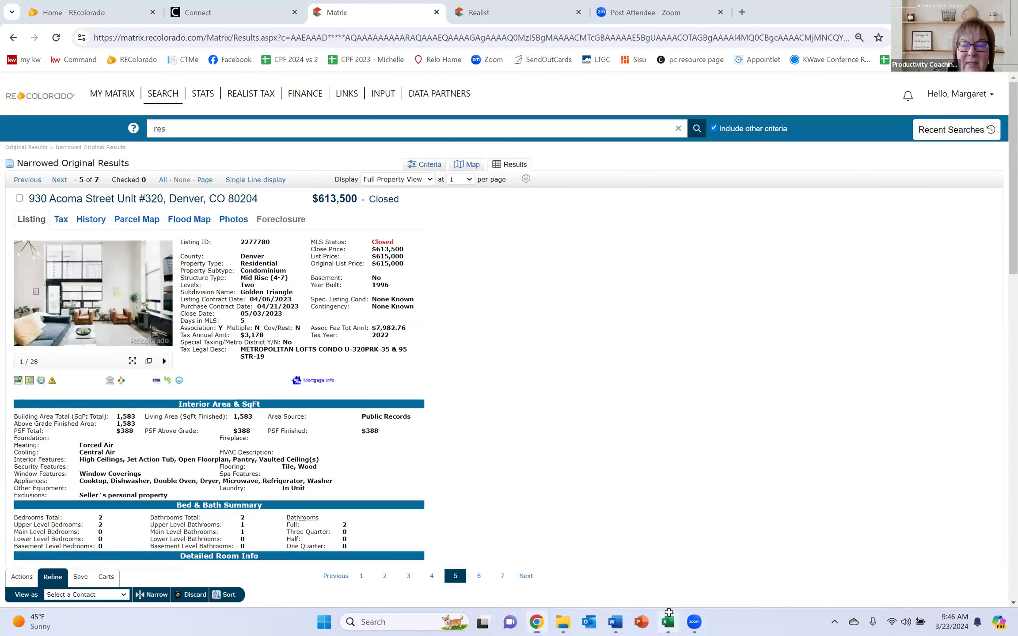
click(668, 622)
Set Comp 1's condition in E18 to C2 and select G3 for Comp 2's address
click(361, 367)
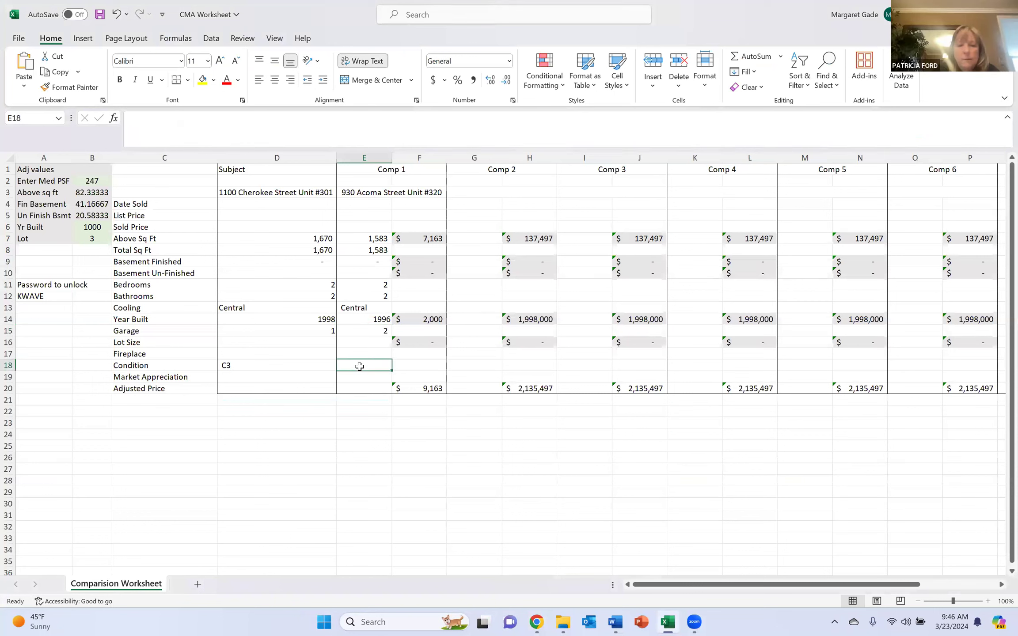
text(C)
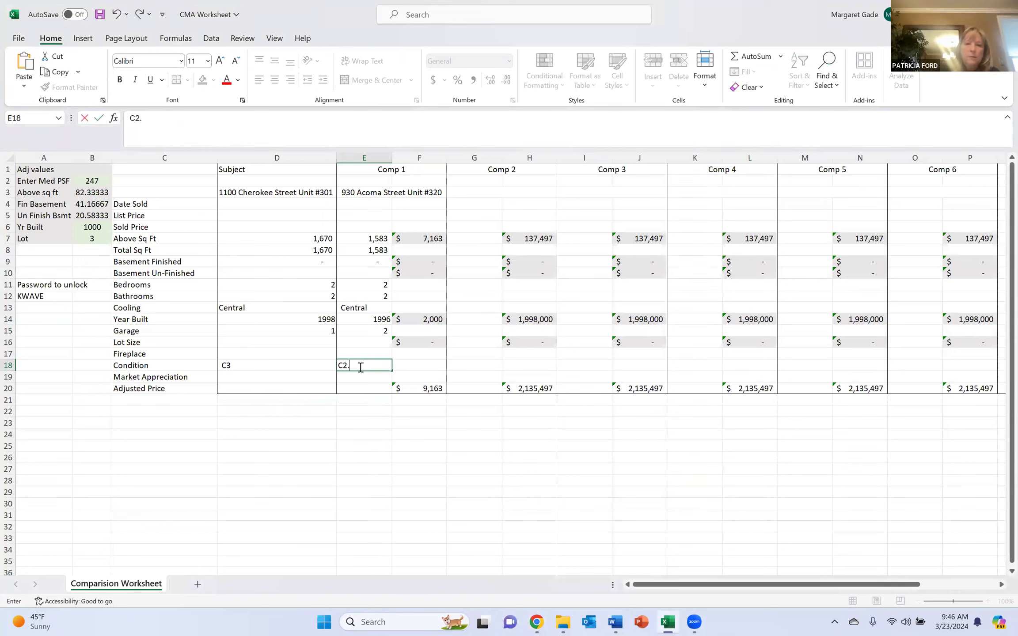
text(2)
key(Return)
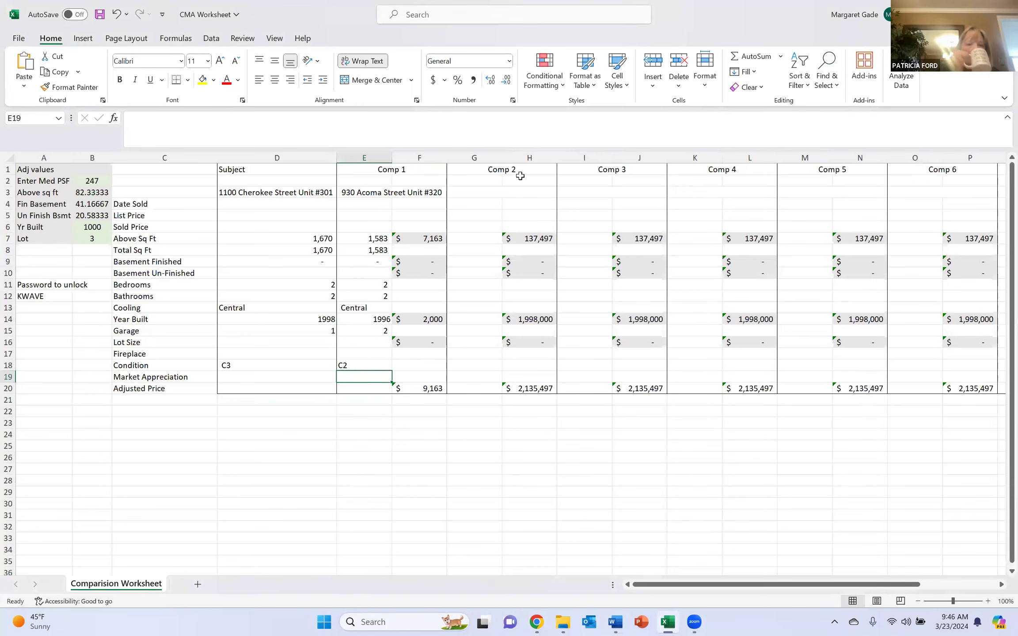
click(468, 193)
click(536, 622)
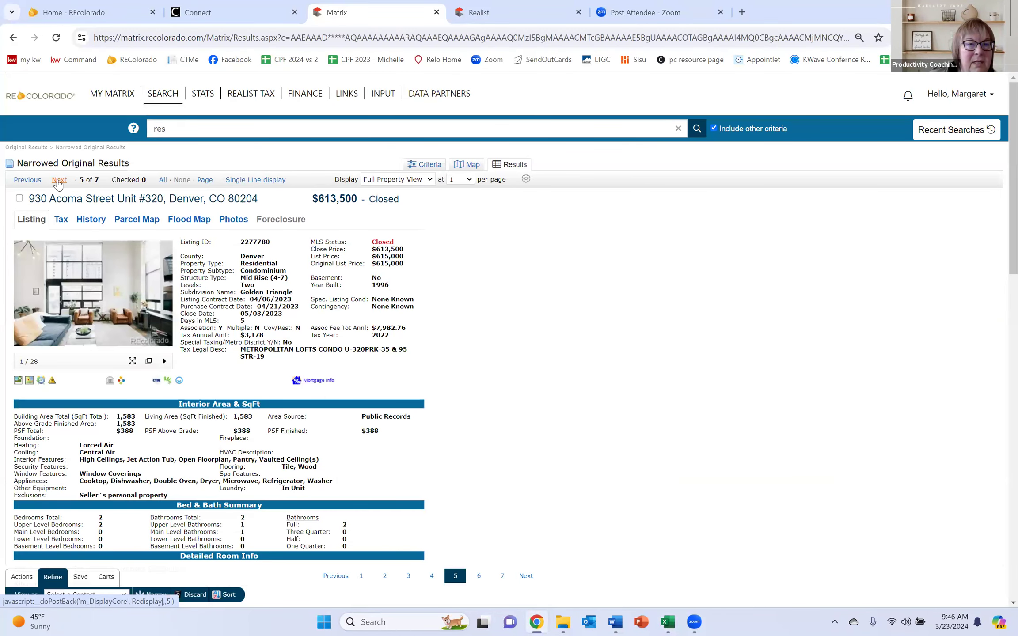
click(58, 181)
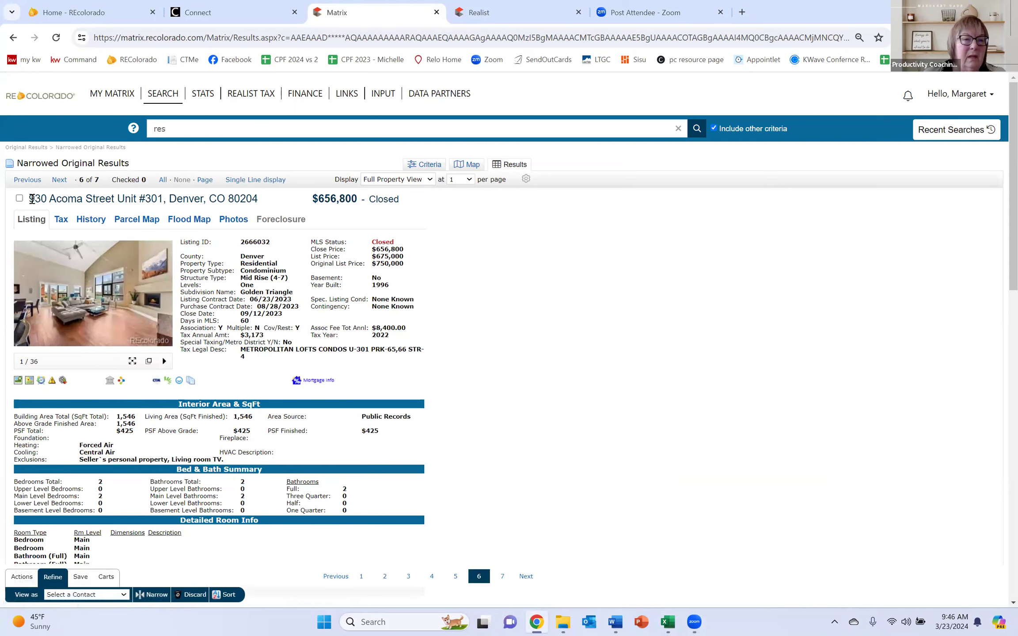
drag(32, 199, 162, 195)
key(ctrl+c)
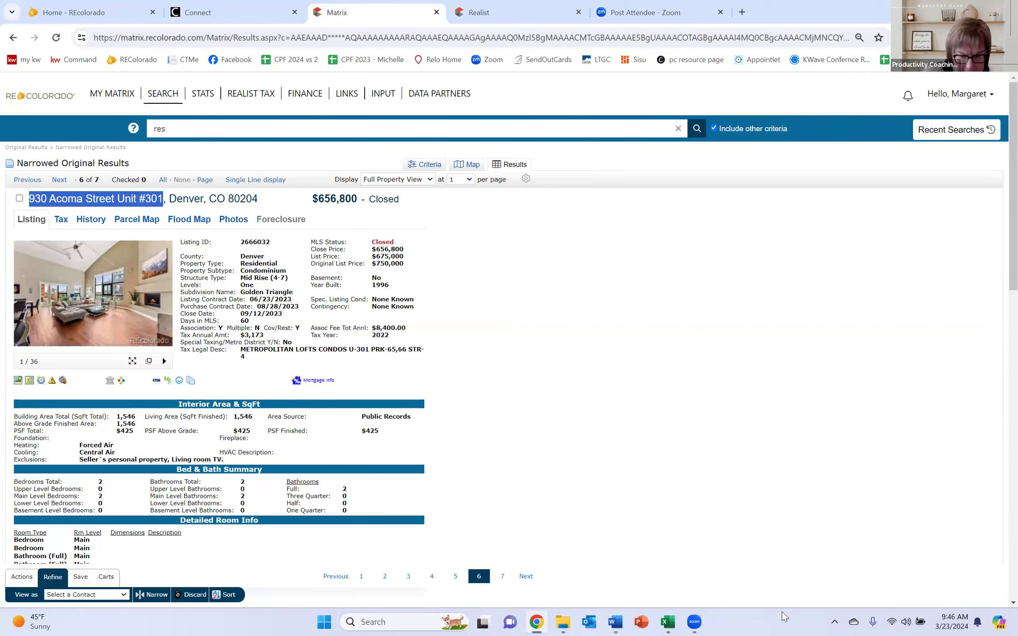
click(668, 621)
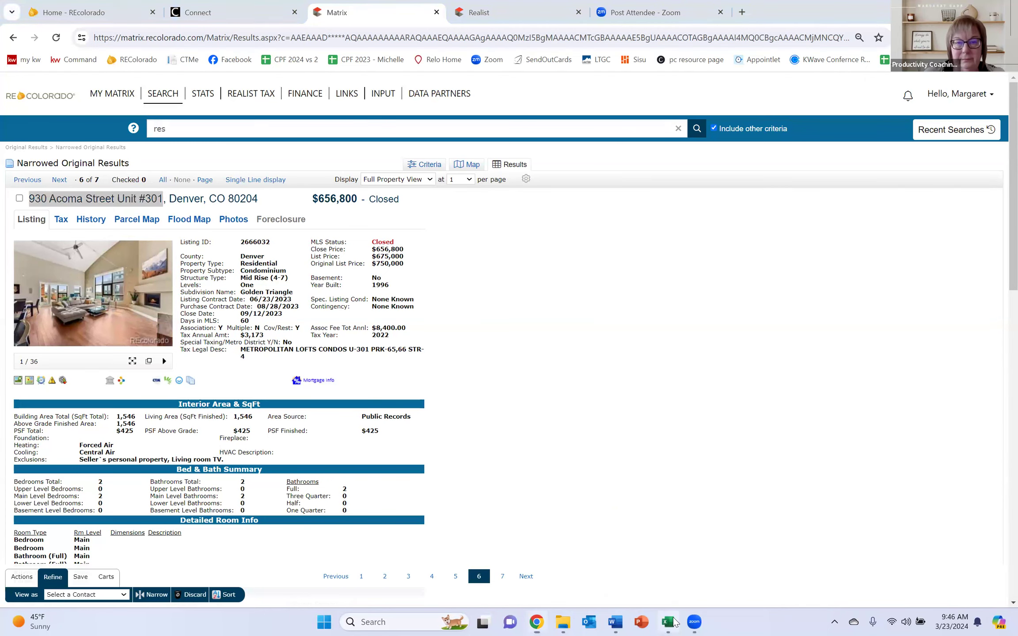
click(212, 134)
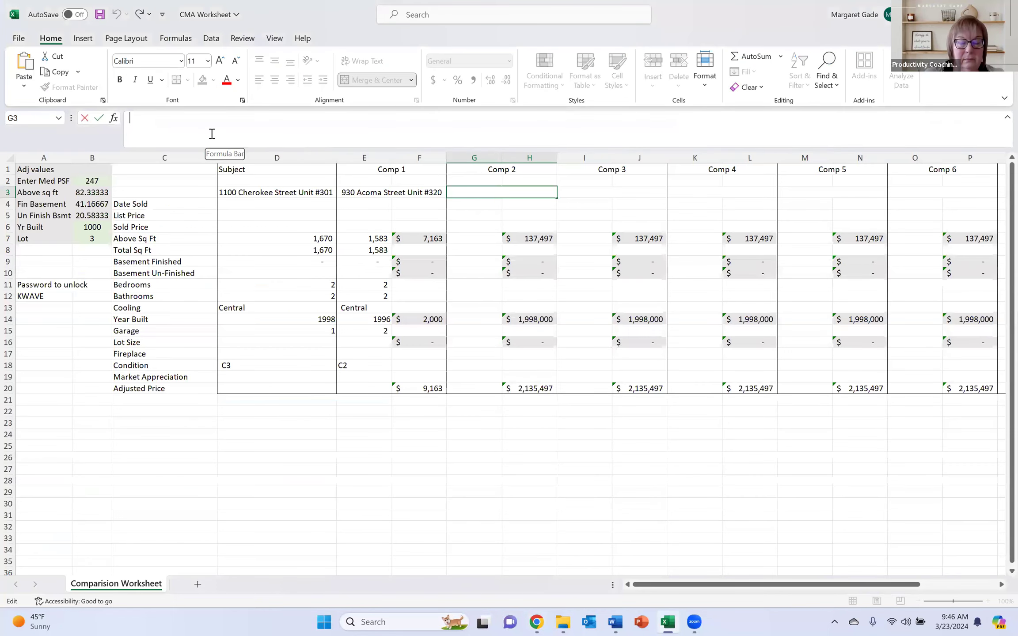
Paste the Comp 2 address into G3 and return Matrix to the Unit #320 listing
key(ctrl+v)
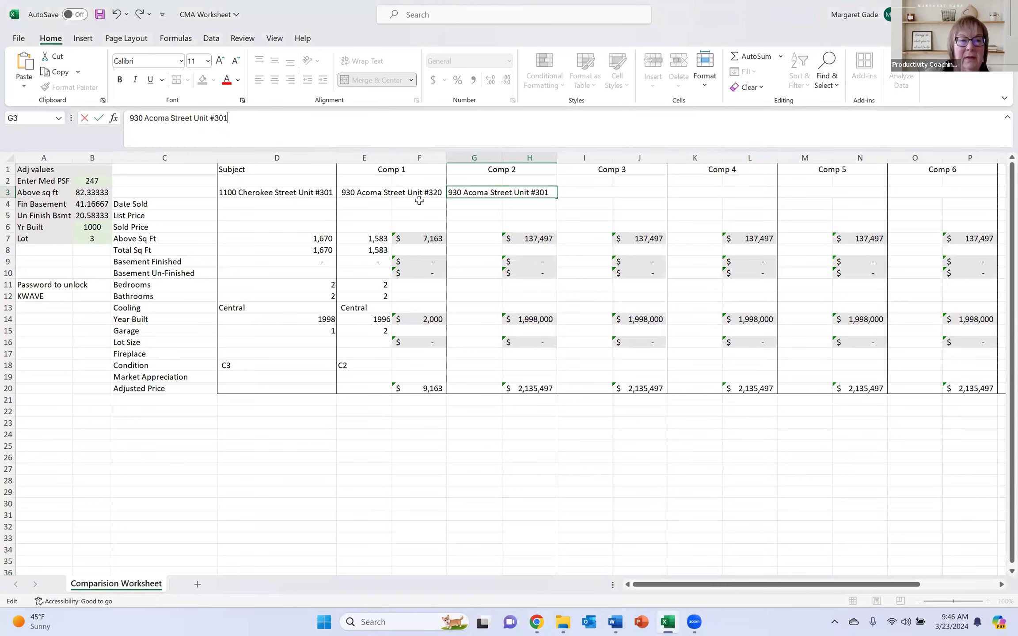
click(420, 201)
mouse_move(537, 623)
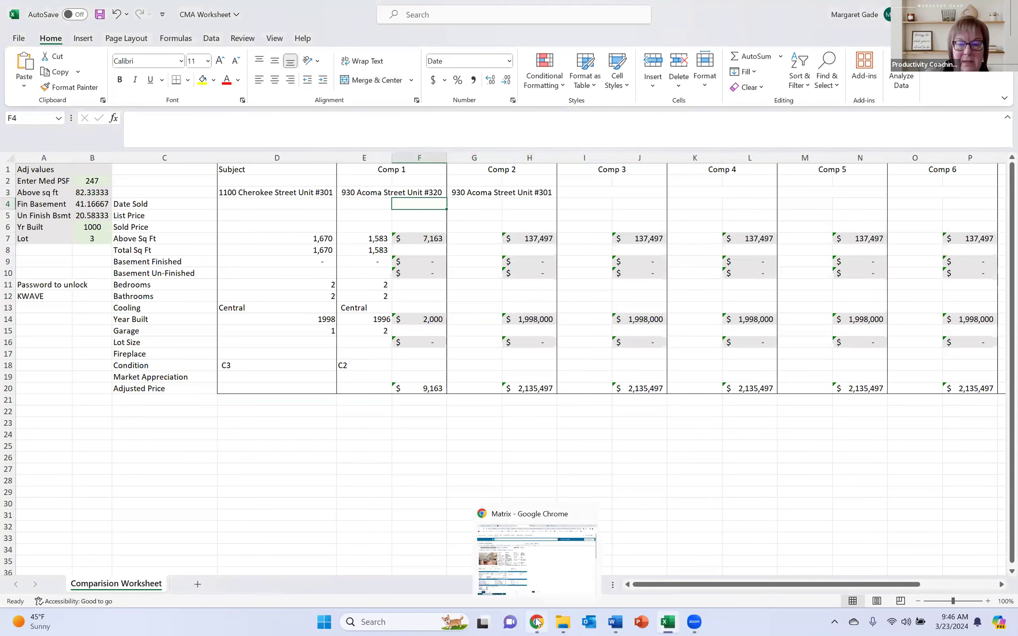
click(537, 585)
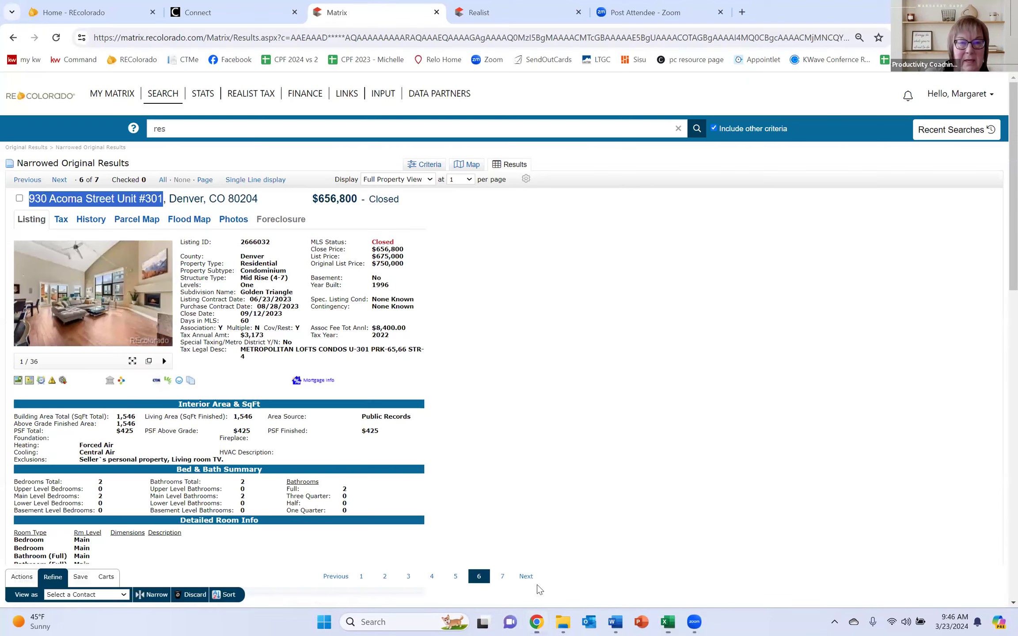
click(27, 180)
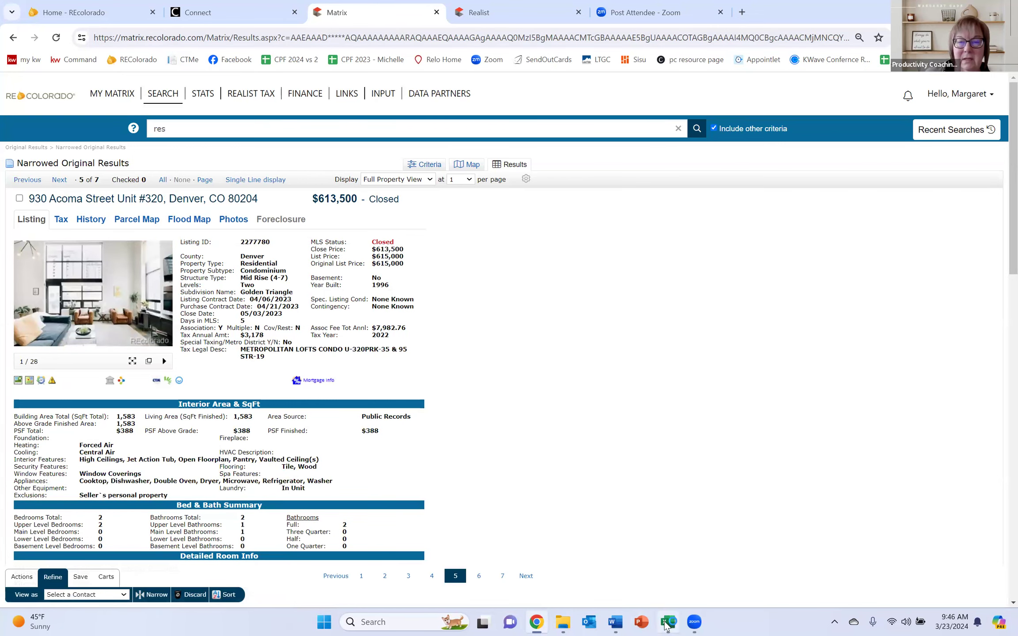
click(667, 623)
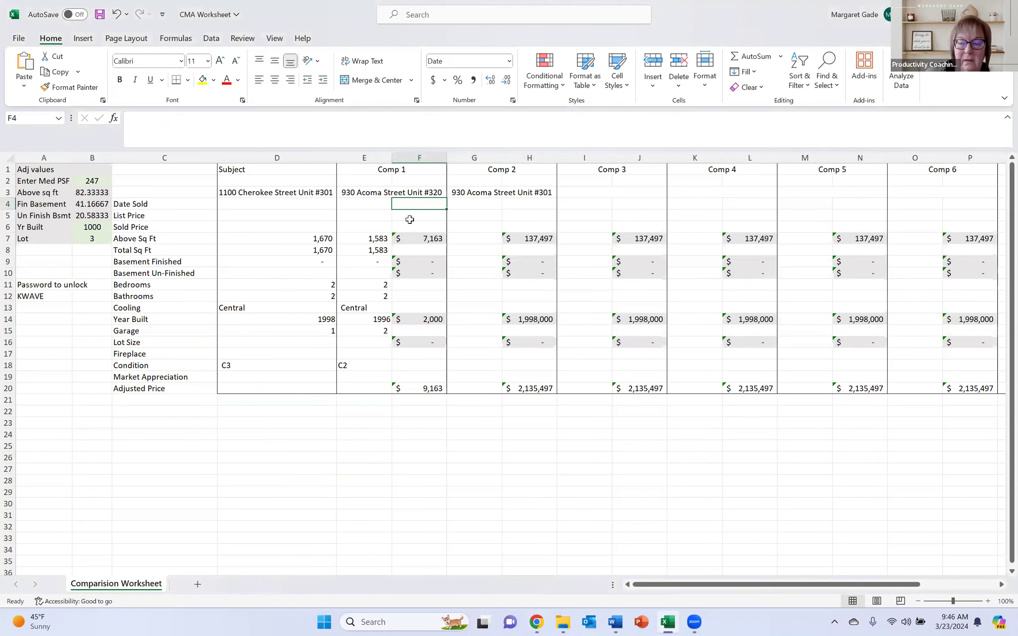
Enter Comp 1's sold price of $613,500 in F6
click(409, 219)
click(410, 224)
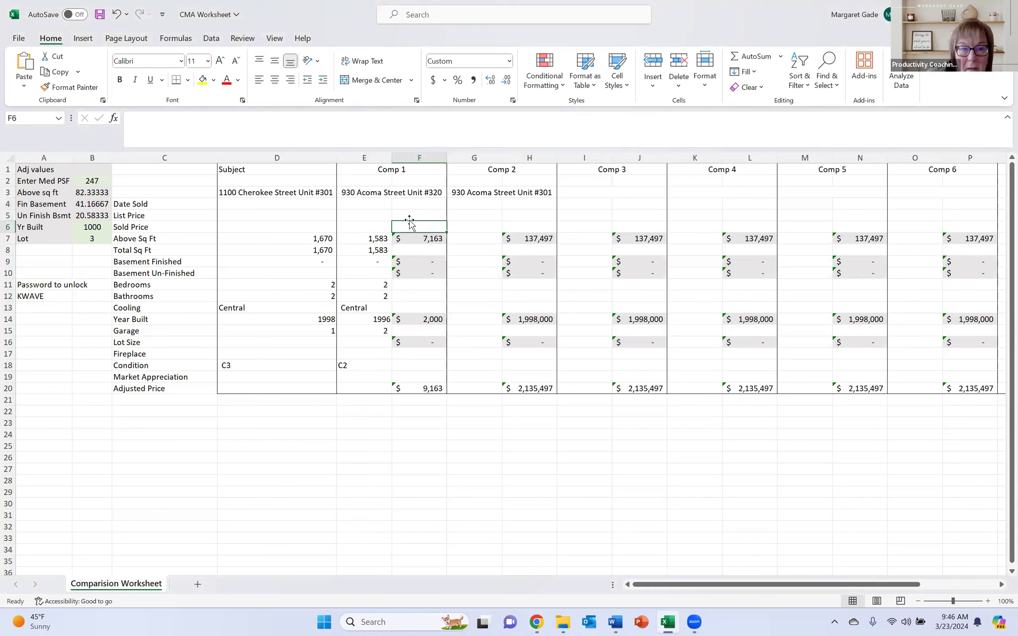
text(613,50)
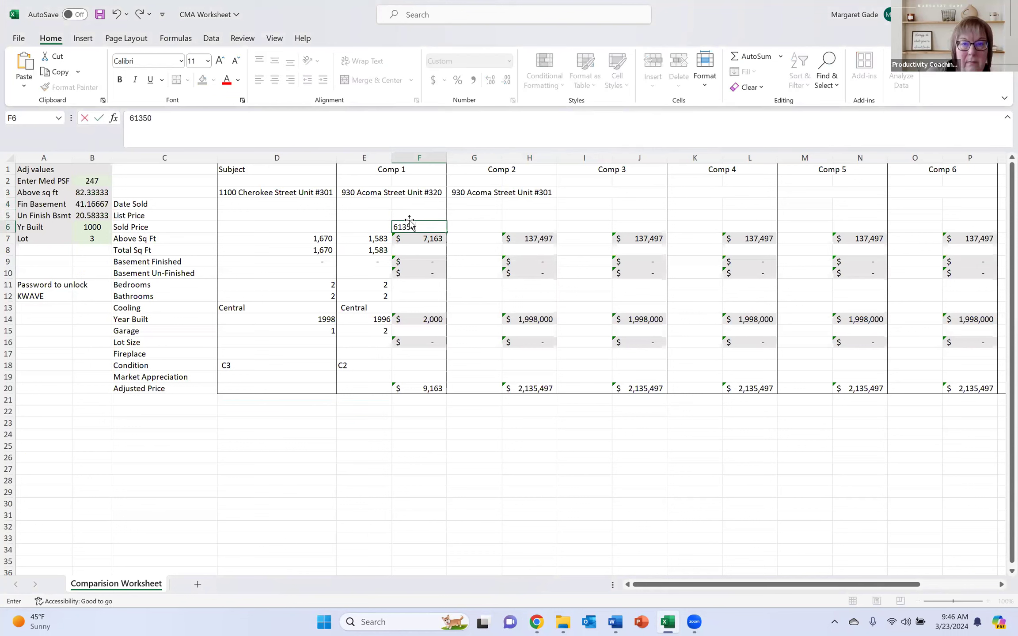
text(0)
key(Return)
Enter Comp 1's list price $615,000 in F5 and sold date 5/1/2023 in F4
click(411, 215)
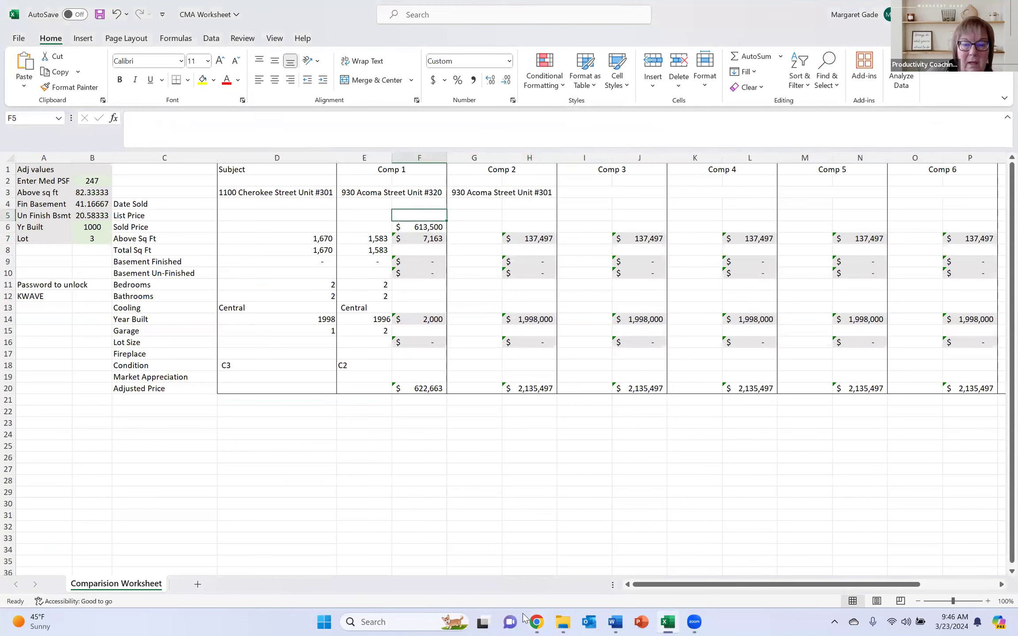
click(536, 622)
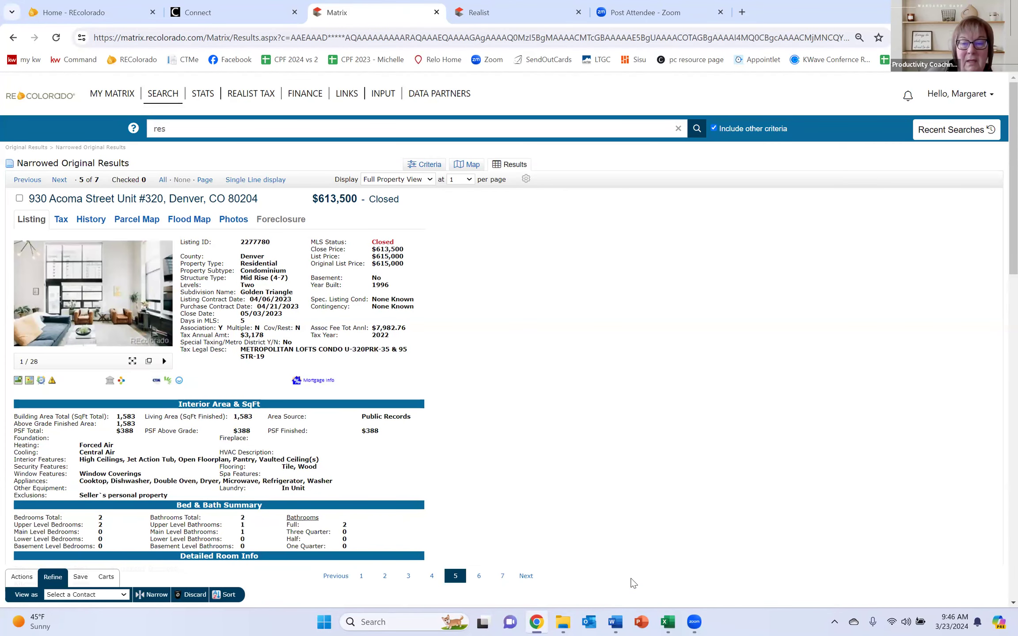
click(667, 622)
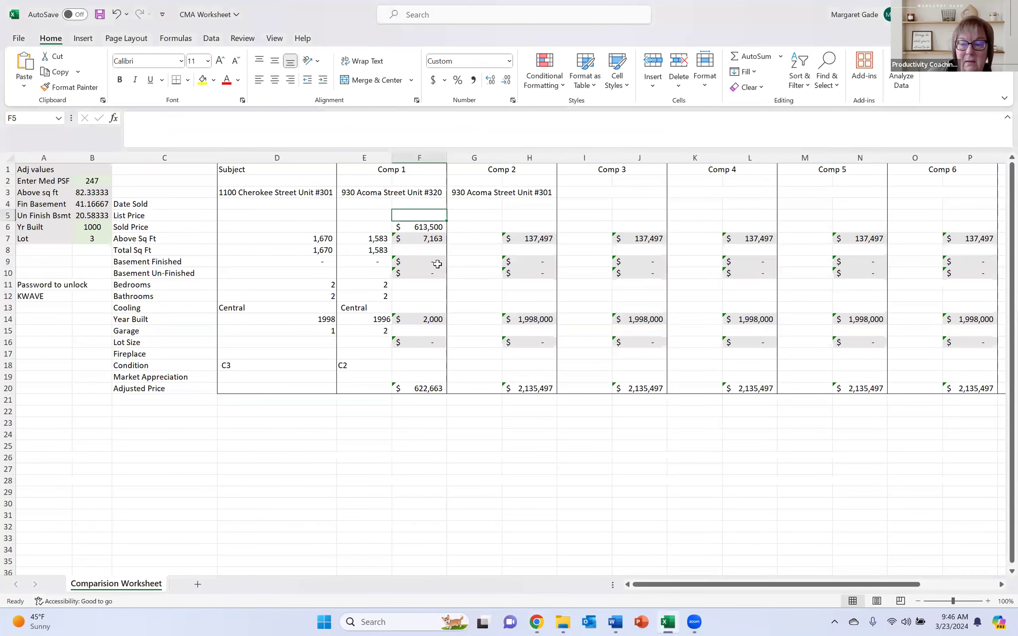
text(615,000)
key(Up)
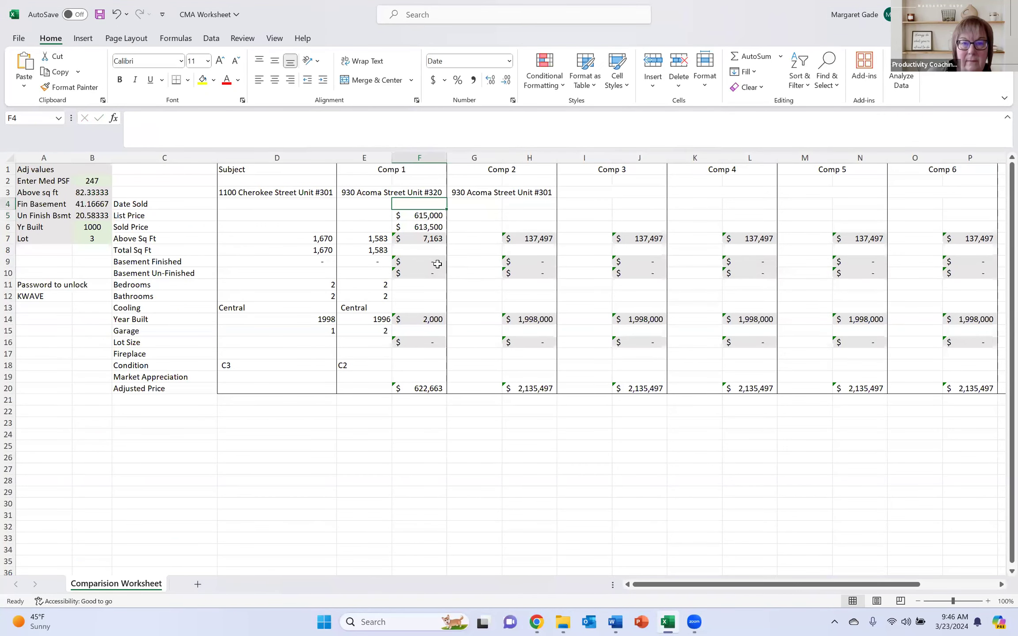
text(5/1/2023)
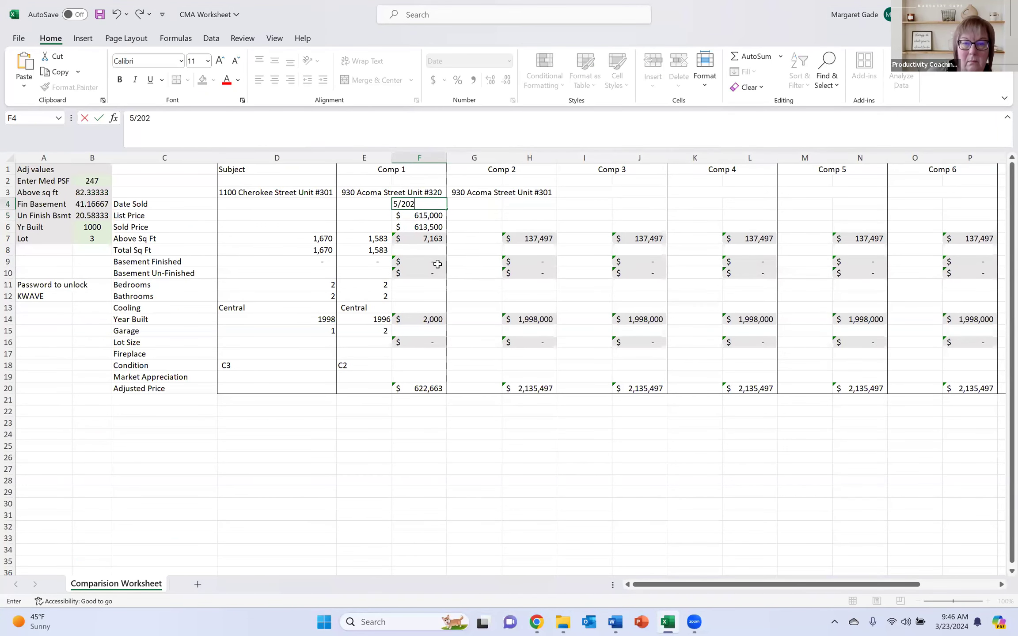
key(Return)
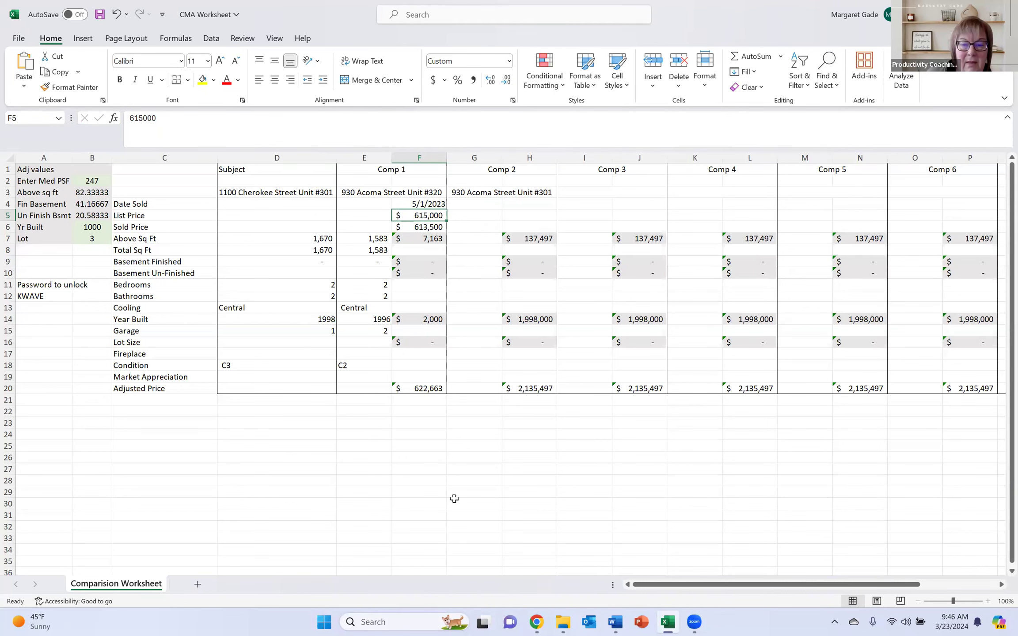
key(alt+Tab)
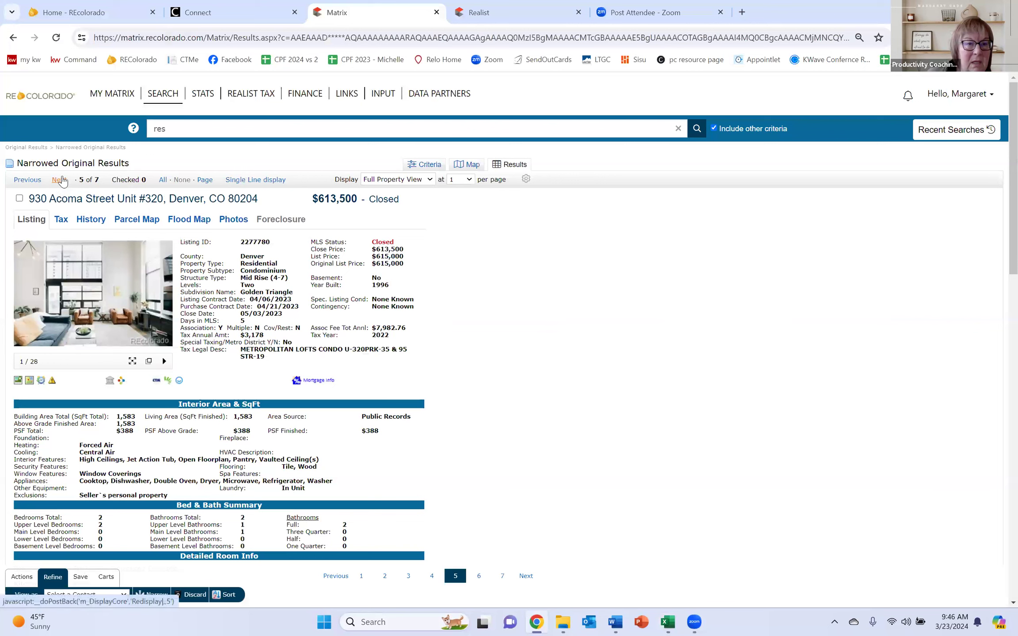
Advance to the next comparable and enter Comp 2's sold price $656,800 and sold date 9/1/2023
click(60, 180)
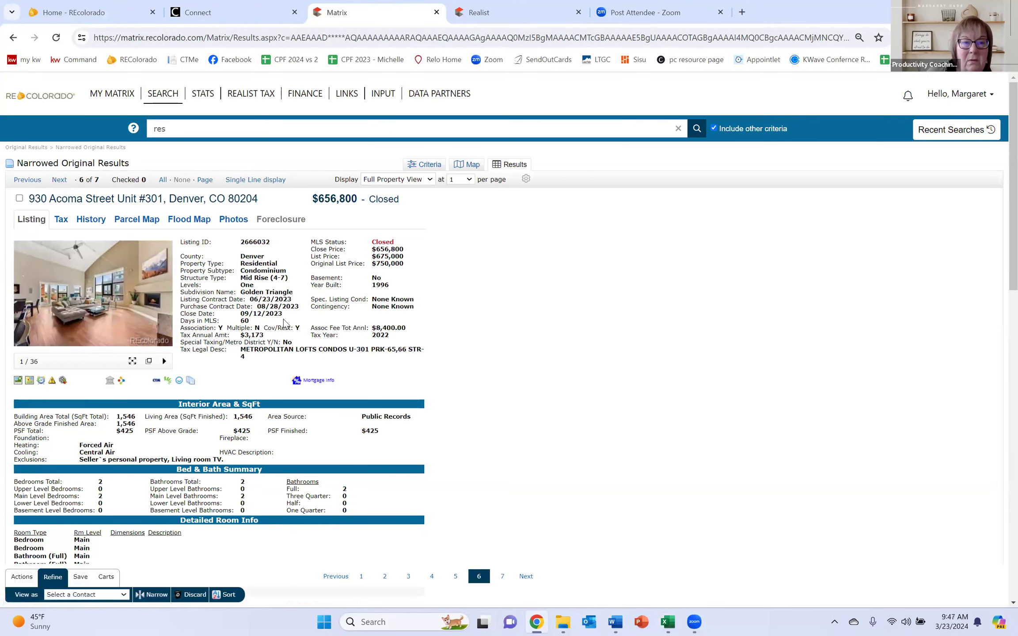
mouse_move(674, 623)
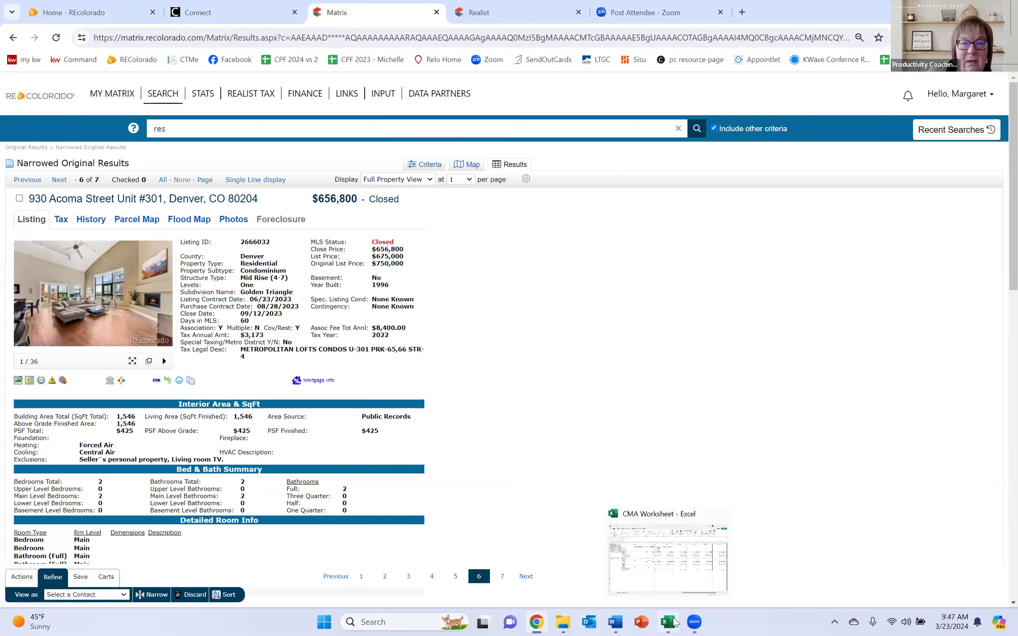
click(665, 590)
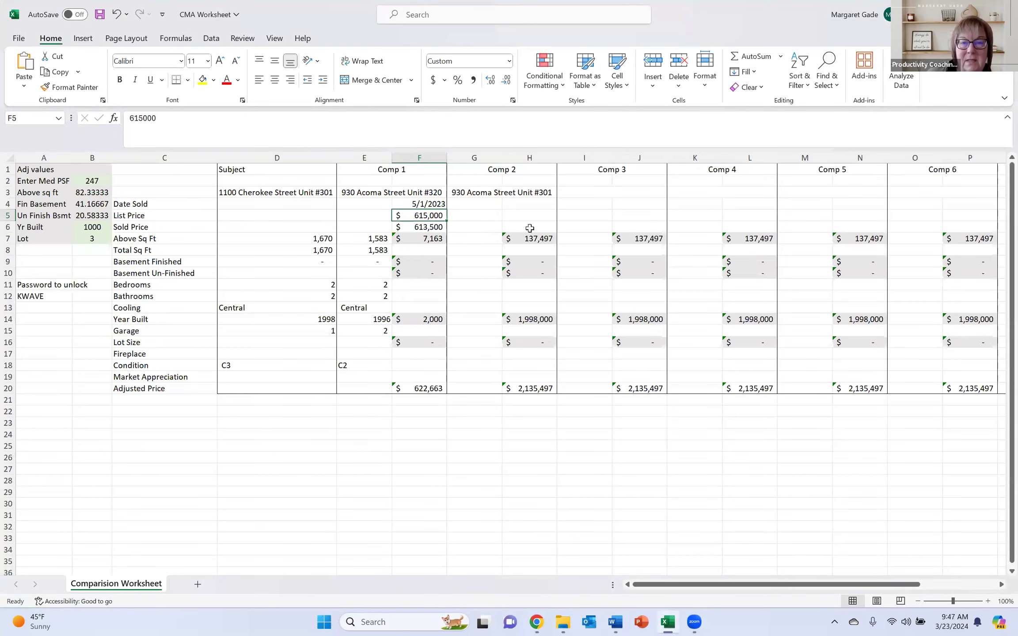
click(530, 228)
text(656800)
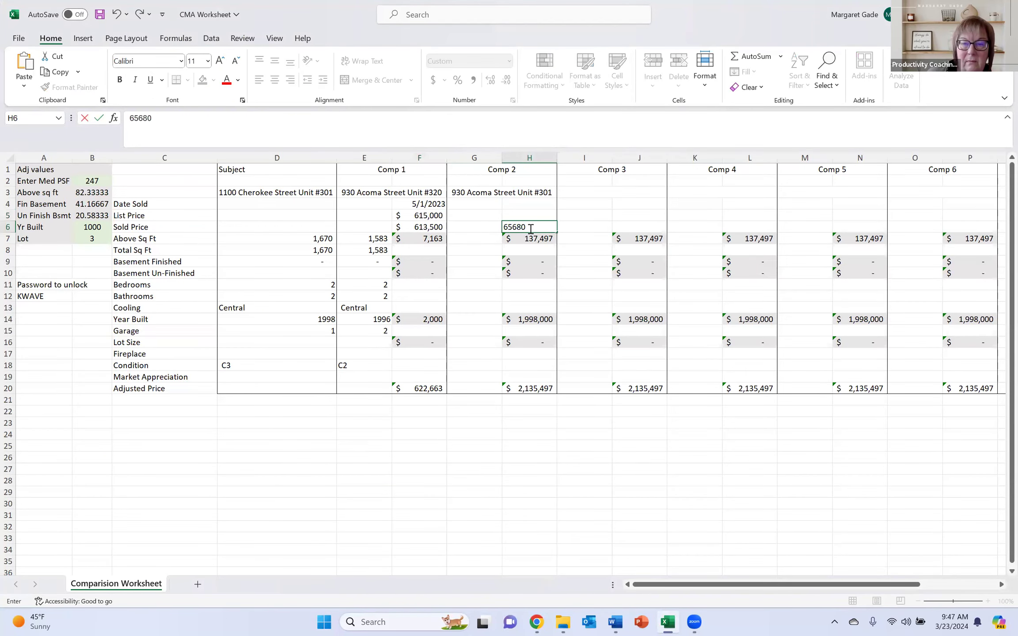
click(506, 206)
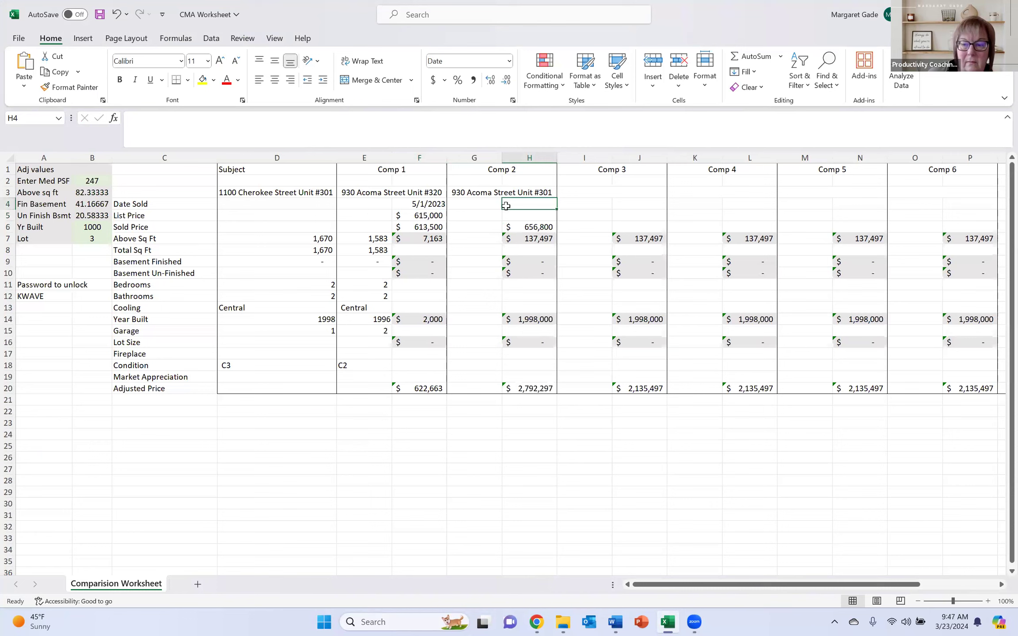
text(9/1/2023)
key(Return)
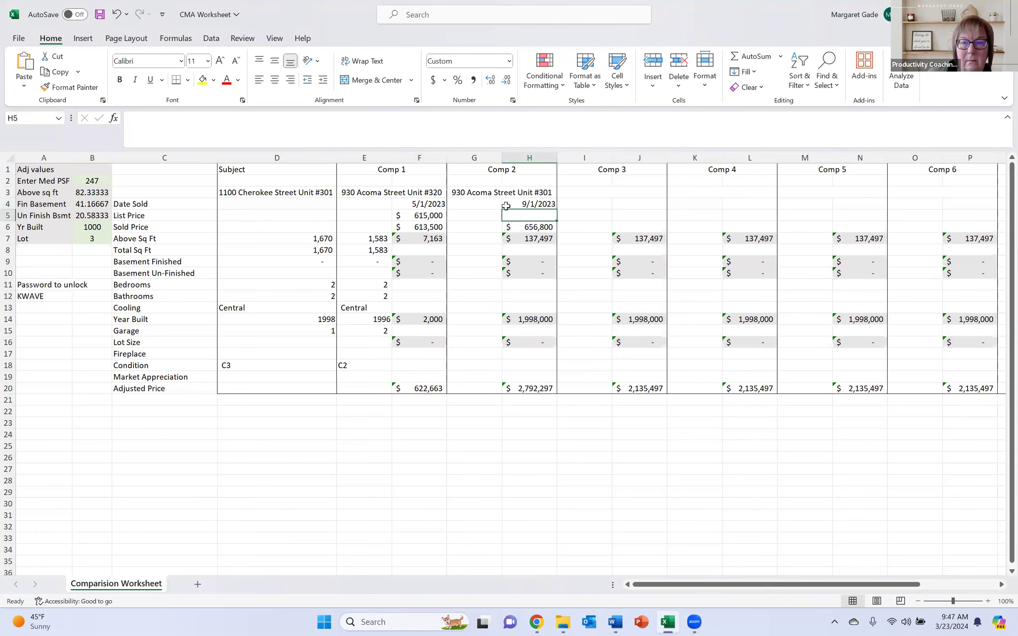
Enter Comp 2's list price as $750,000, correcting the first entry
click(537, 622)
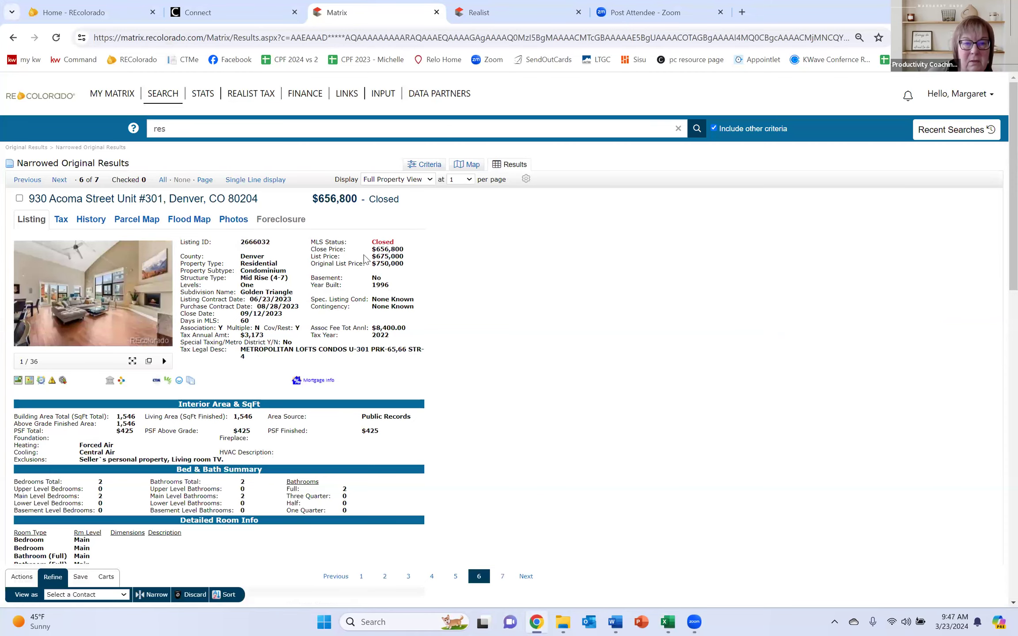
click(668, 621)
text(750)
key(Return)
key(Up)
text(750000)
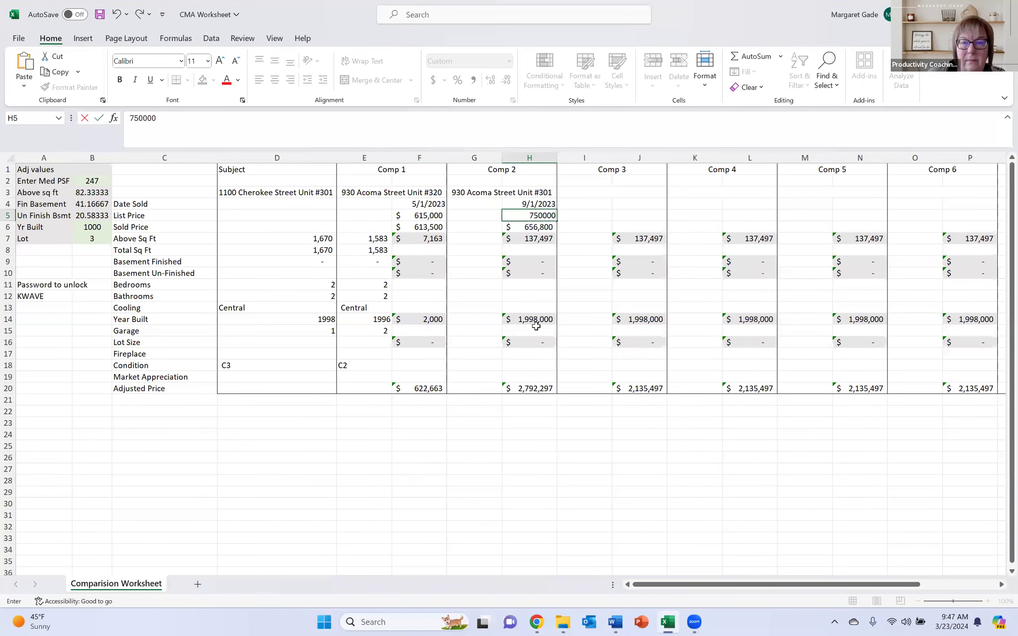
key(Return)
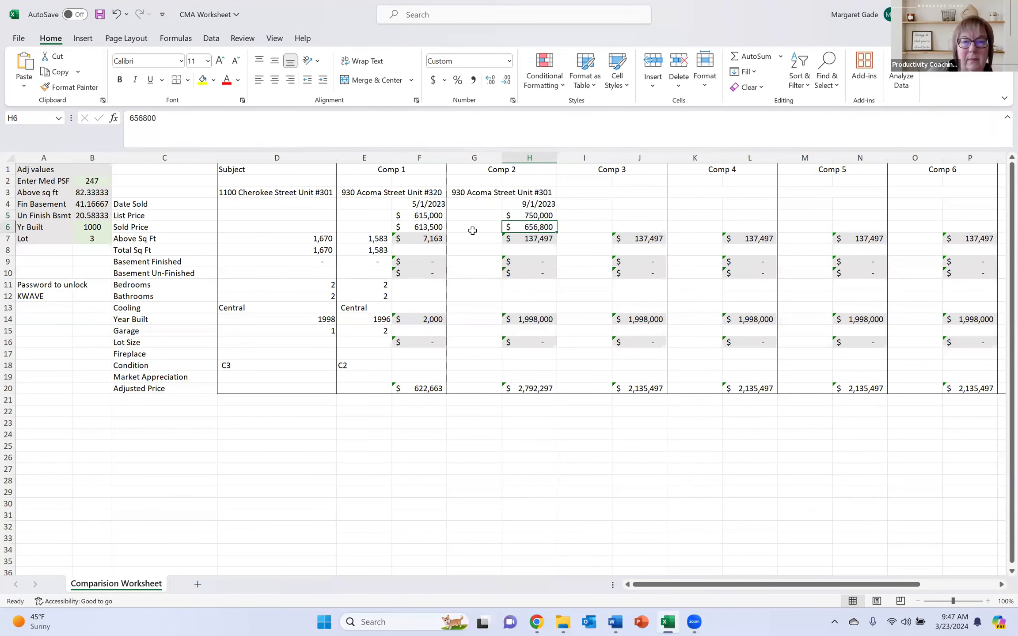
Enter 1,546 as Comp 2's above-grade and total square footage
click(468, 241)
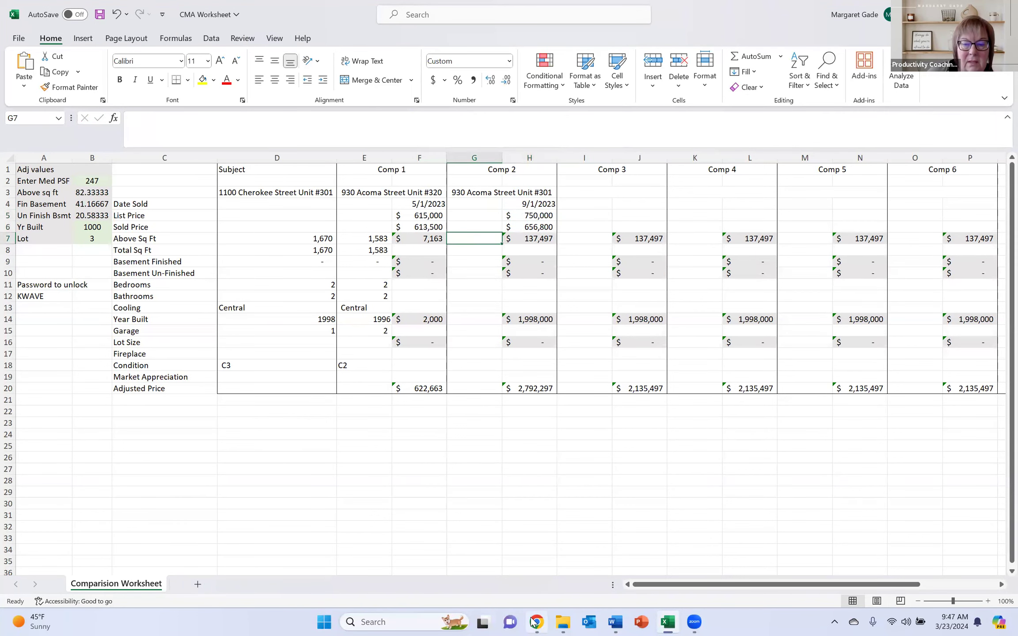
click(536, 622)
scroll(154, 308, down, 4)
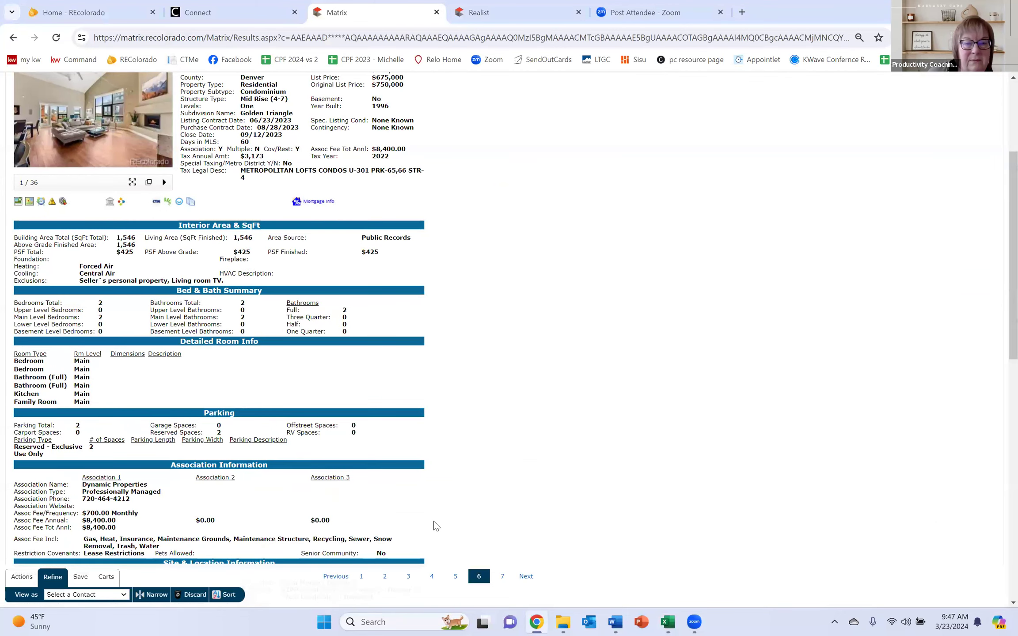
click(668, 622)
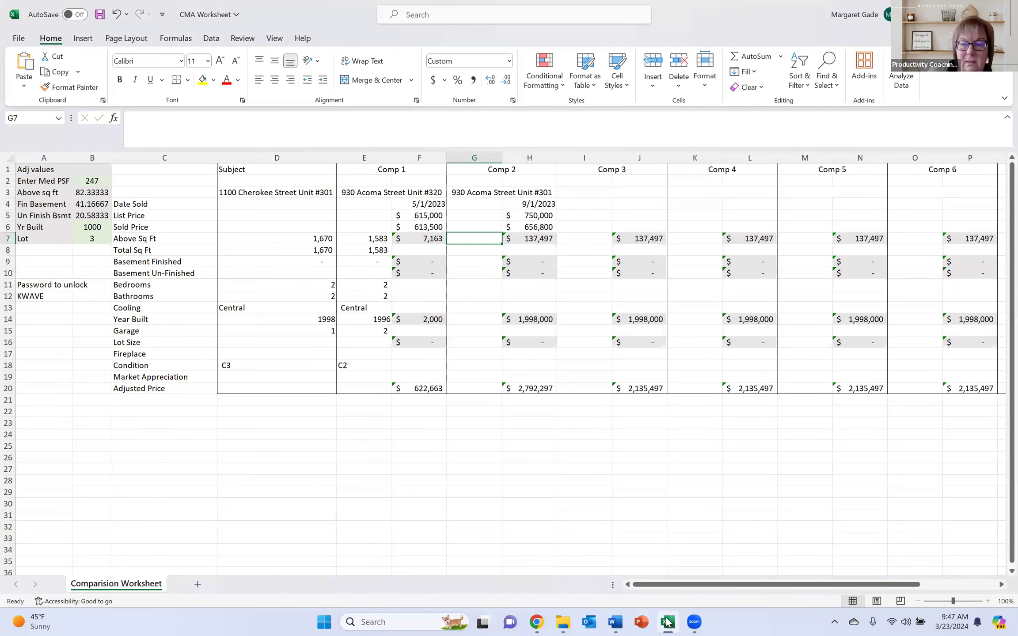
text(1,546)
key(Return)
text(1,546)
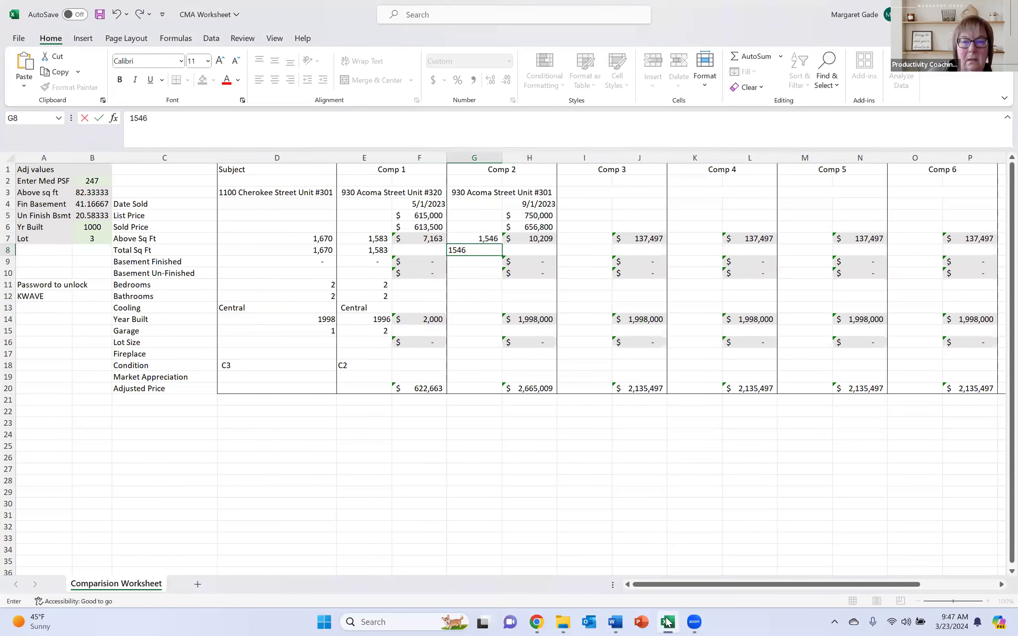
key(Return)
key(Return)
key(Return)
Record Comp 2 with 2 bedrooms, 2 bathrooms and Central cooling
text(2)
key(Return)
text(2)
key(Return)
text(Cent)
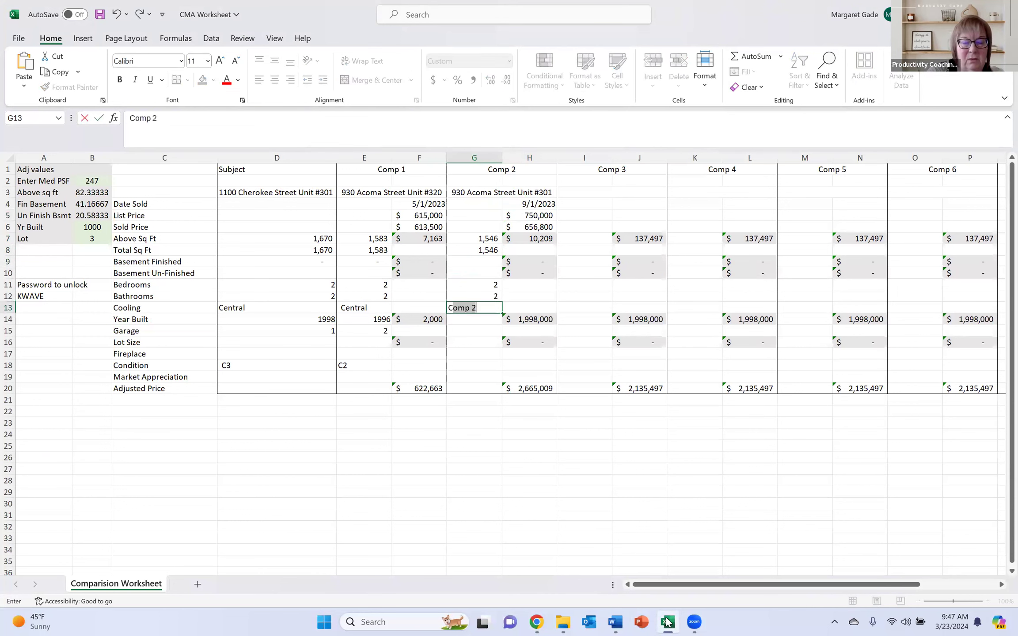
text(ral)
key(Return)
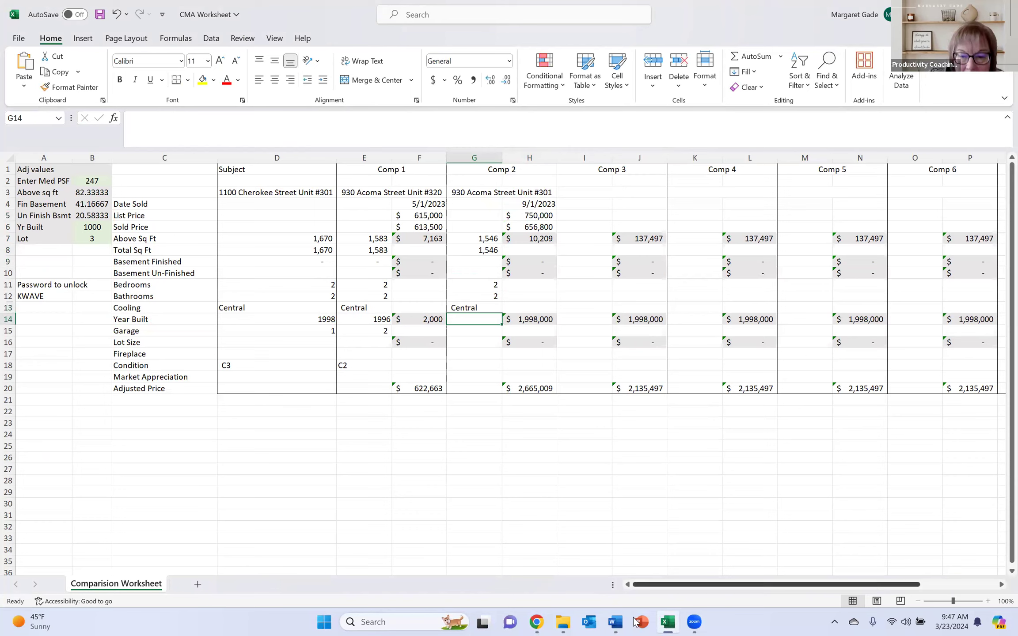
Enter Comp 2's year built 1996, garage 2 and condition C2
click(530, 622)
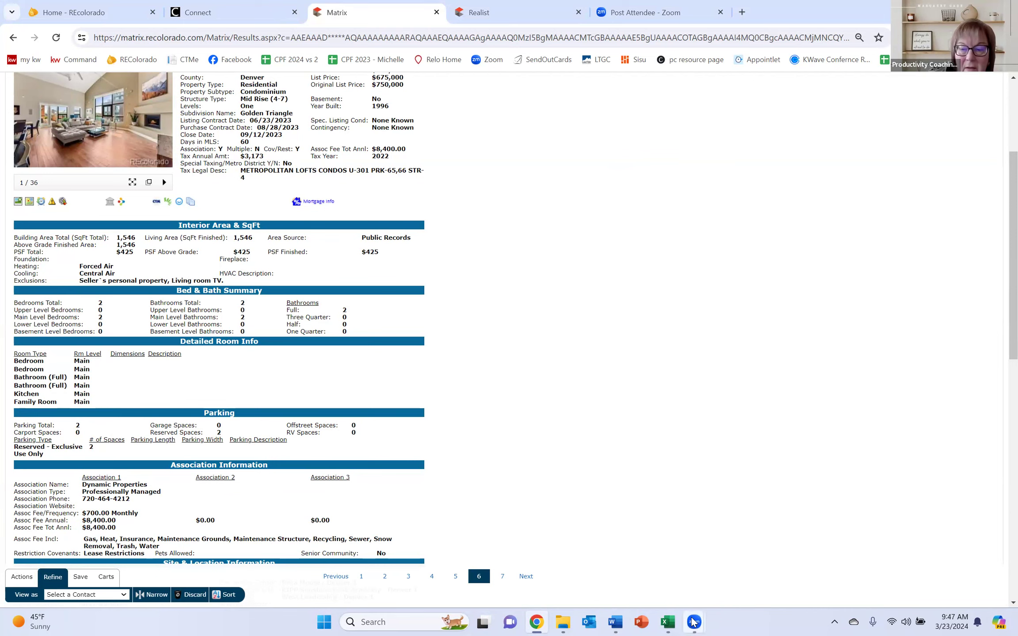
click(669, 622)
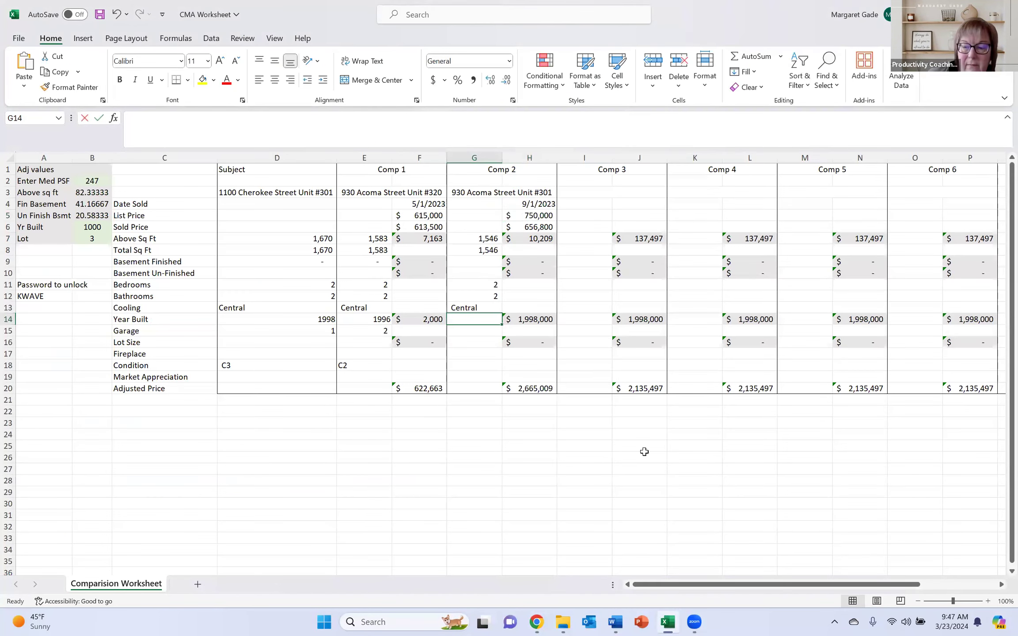
text(1996)
key(Return)
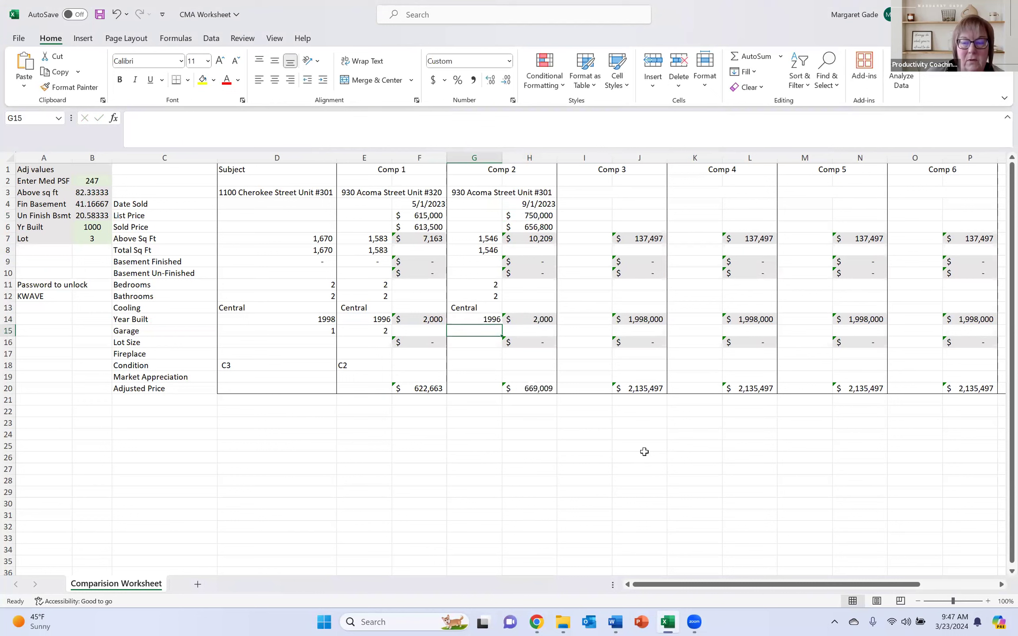
text(2)
key(Return)
key(Return)
key(Return)
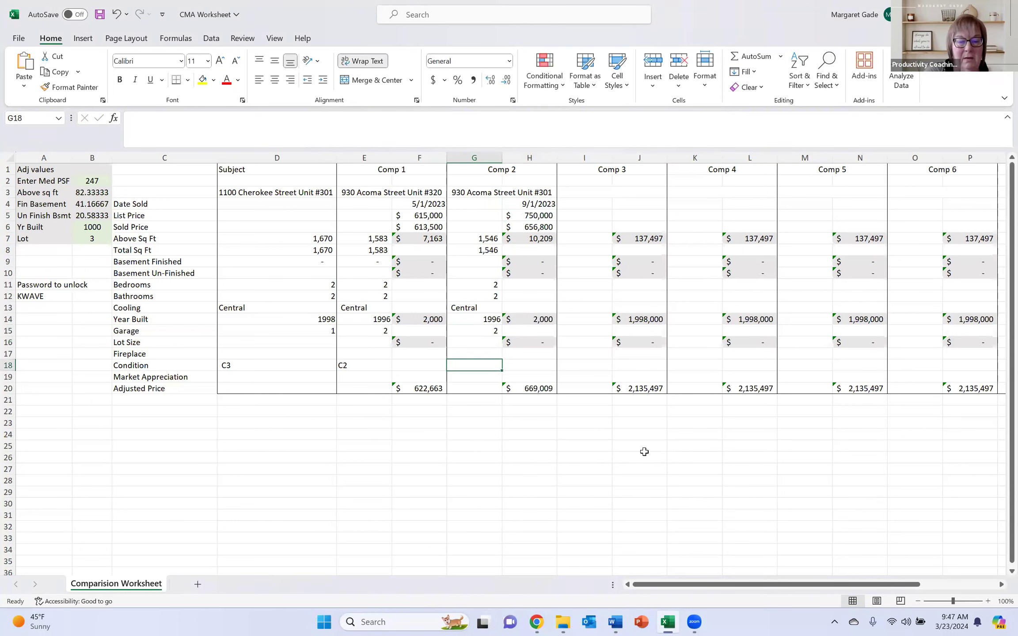
text(C2)
key(Return)
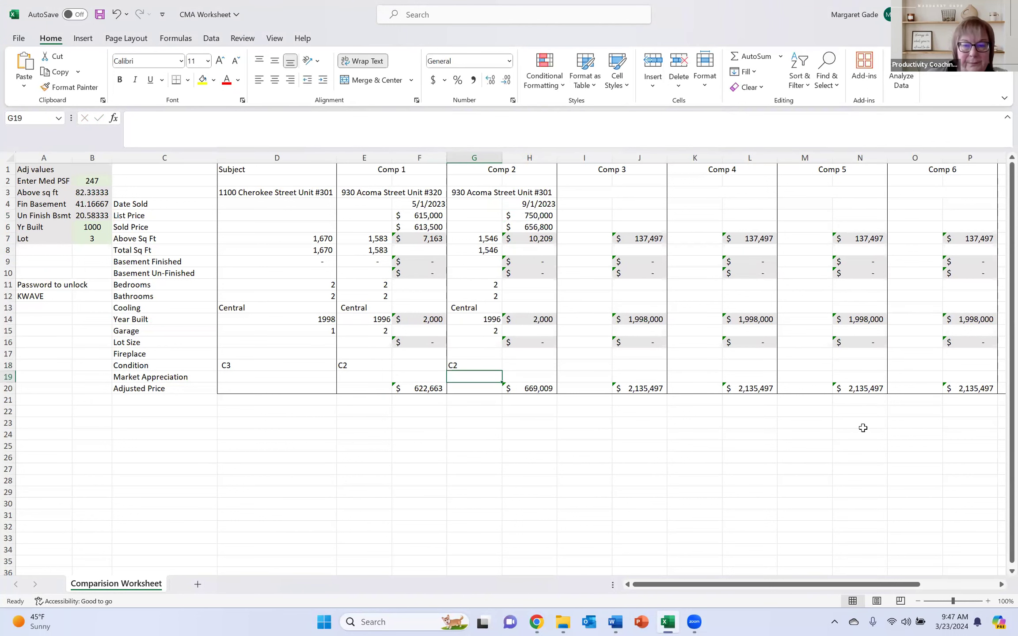
click(537, 622)
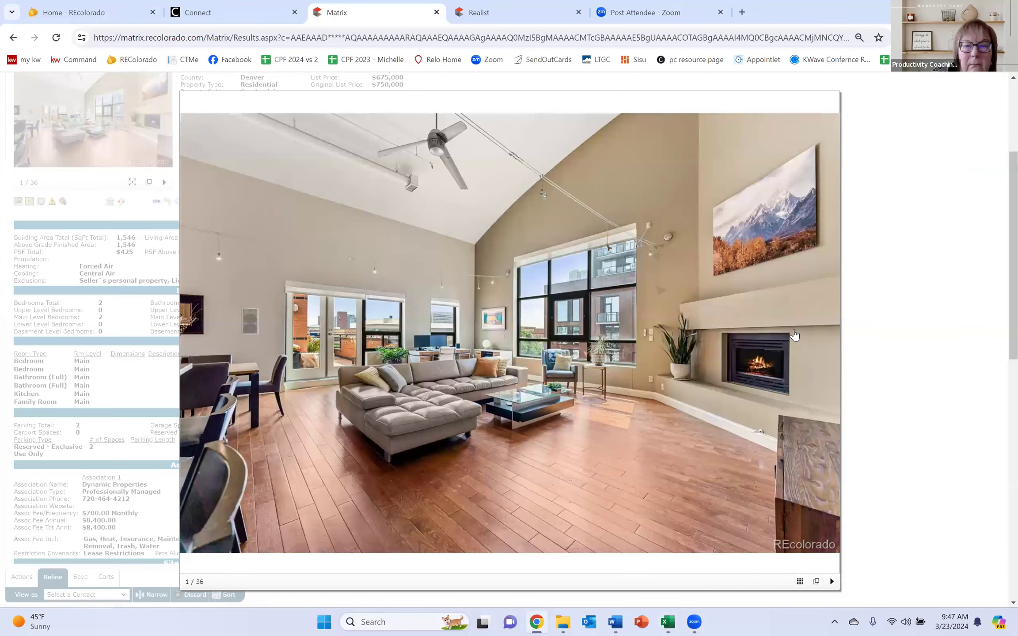
Page through the current listing's photos and close the photo viewer
click(831, 342)
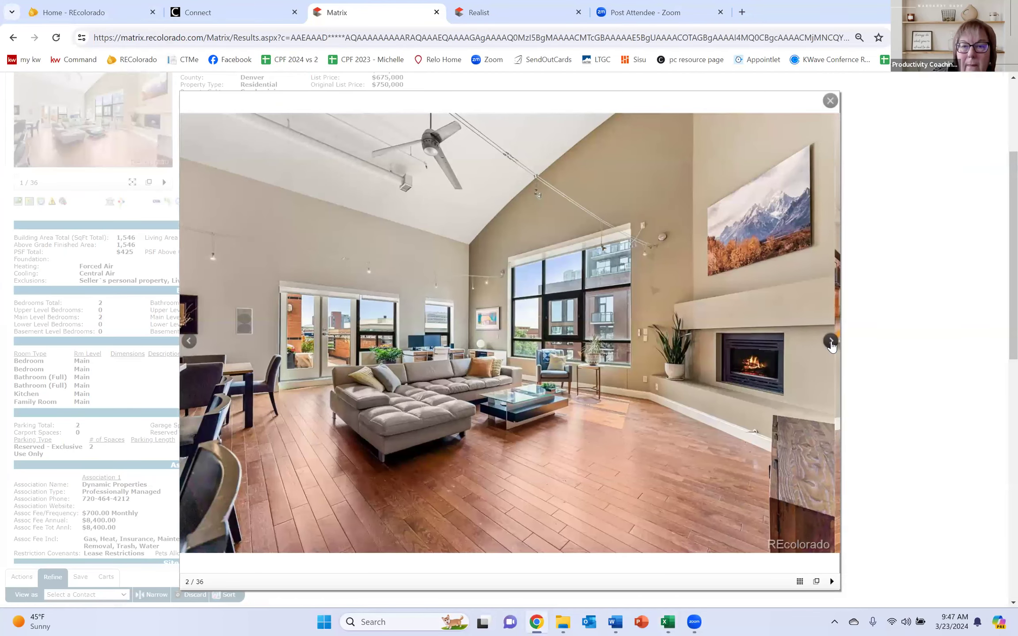
click(831, 344)
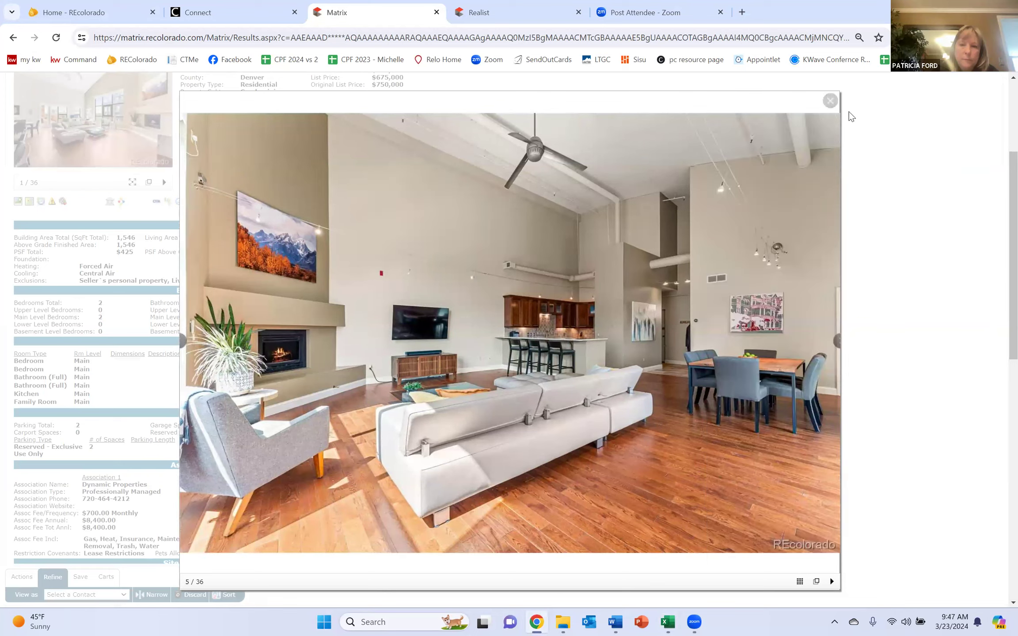
click(830, 101)
scroll(150, 168, up, 4)
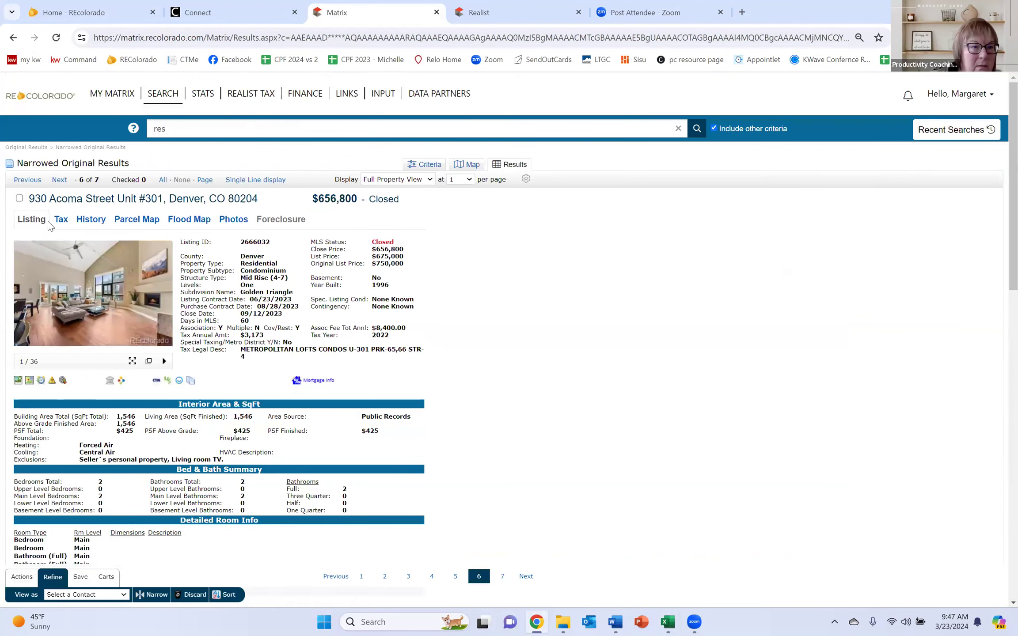
click(59, 179)
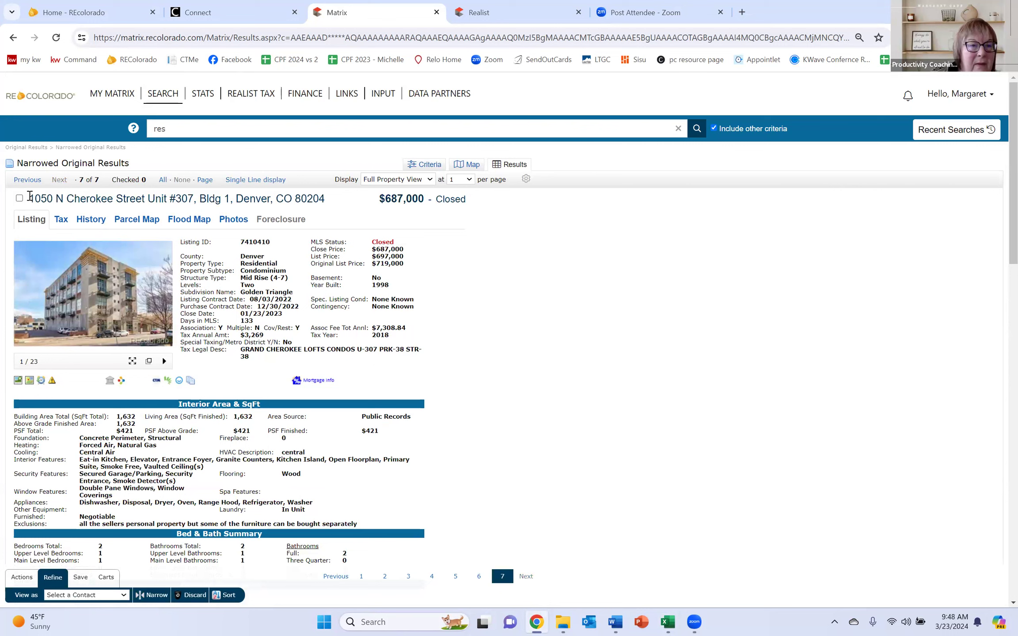
drag(31, 200, 190, 202)
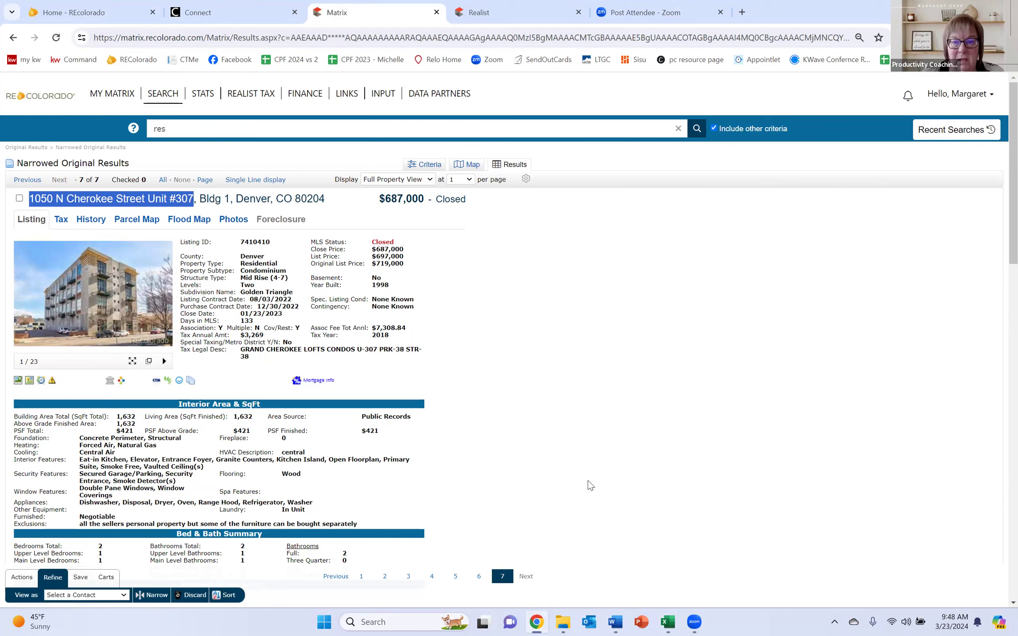
click(679, 622)
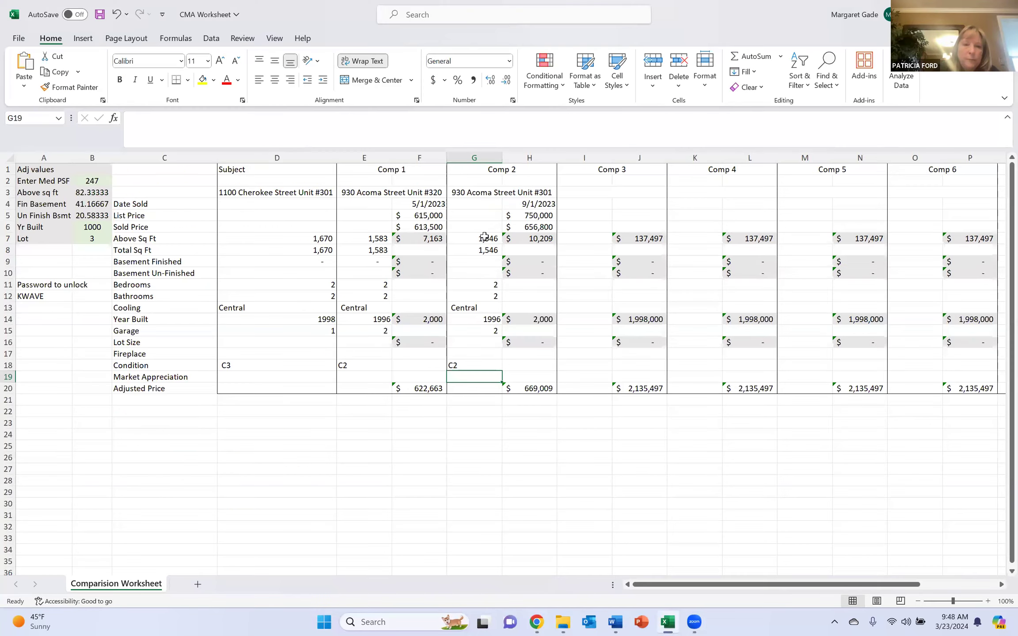
click(563, 192)
click(247, 124)
click(472, 292)
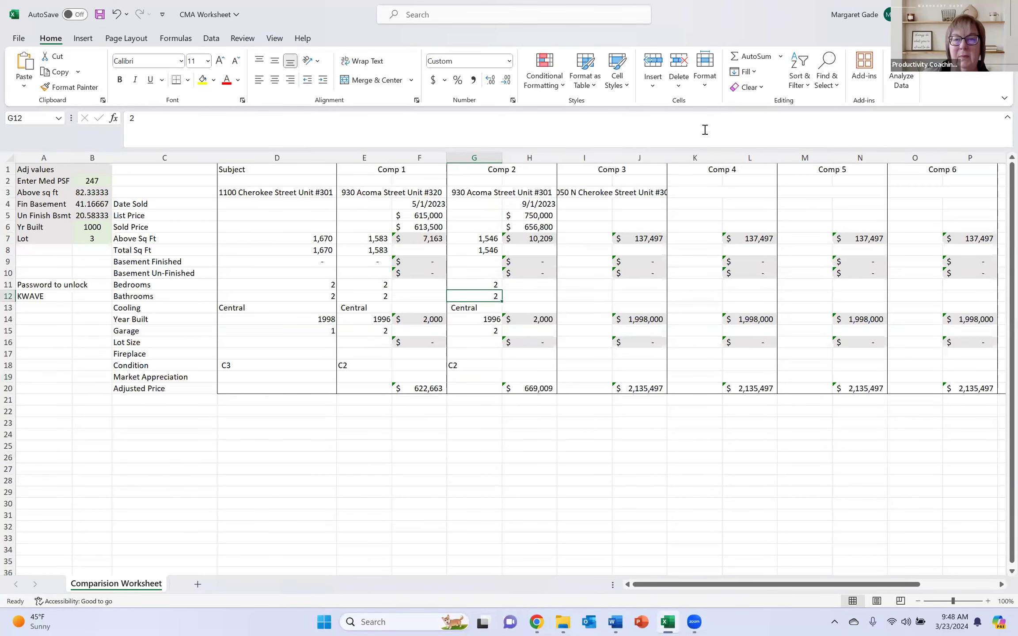
drag(669, 156, 661, 156)
drag(588, 158, 618, 153)
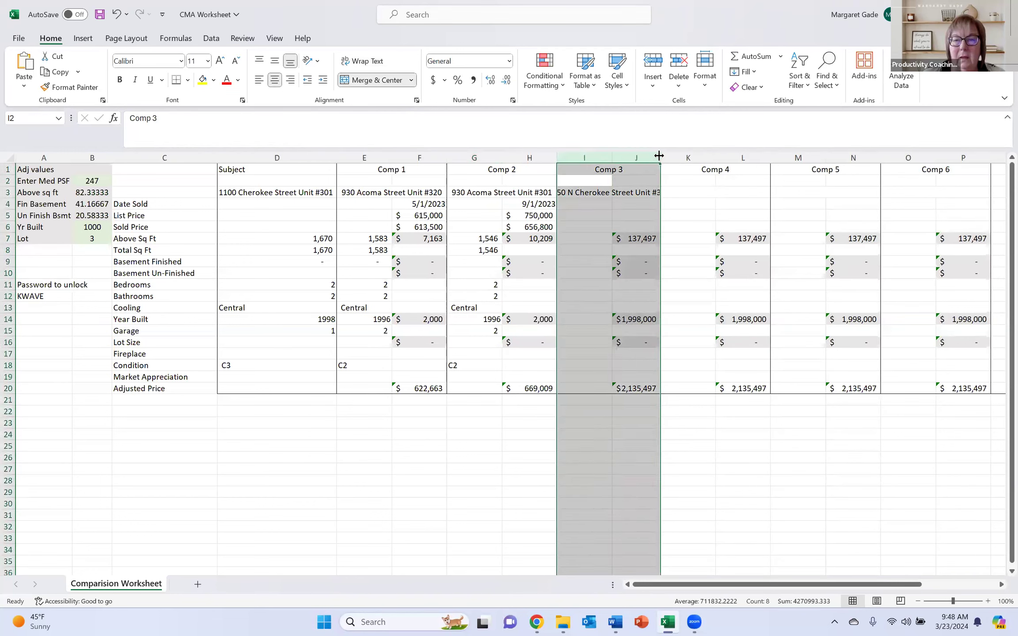
drag(662, 152, 682, 152)
Enter Comp 3's sold date in J4 from the Matrix listing
click(646, 197)
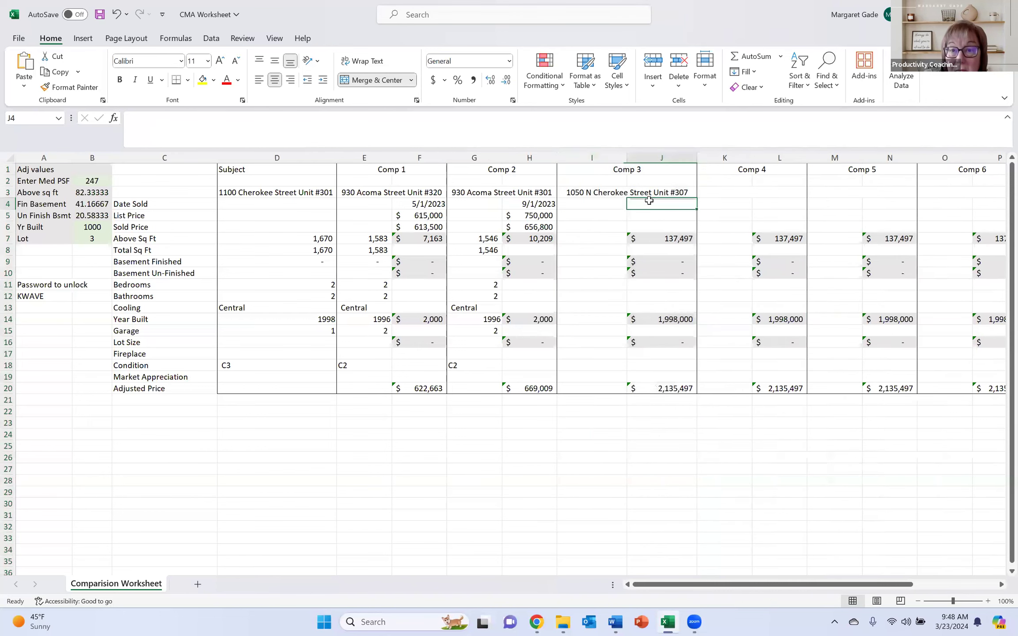
click(536, 622)
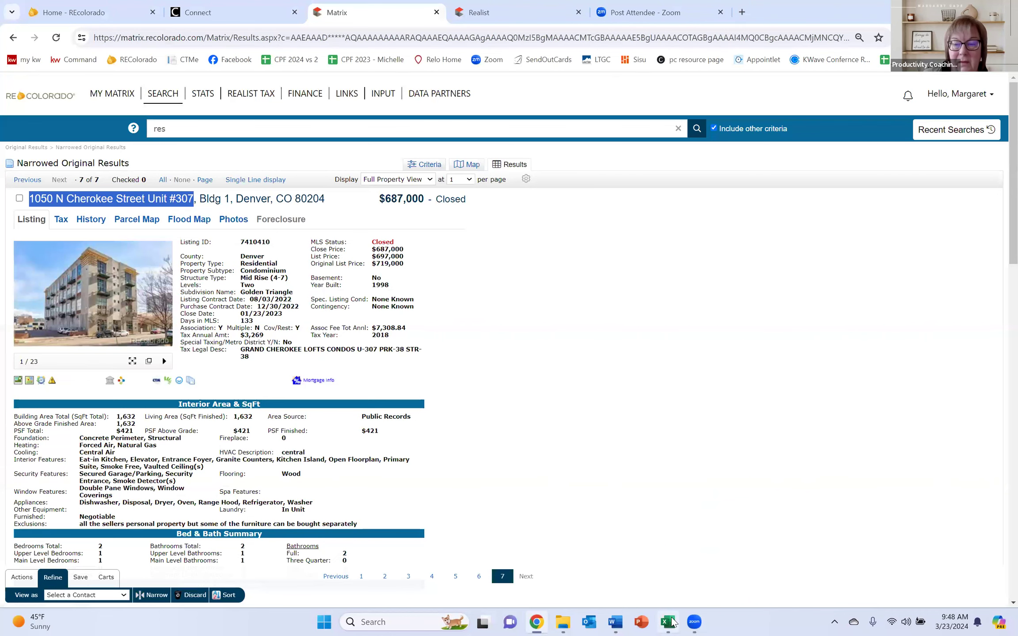
click(670, 622)
text(1/2)
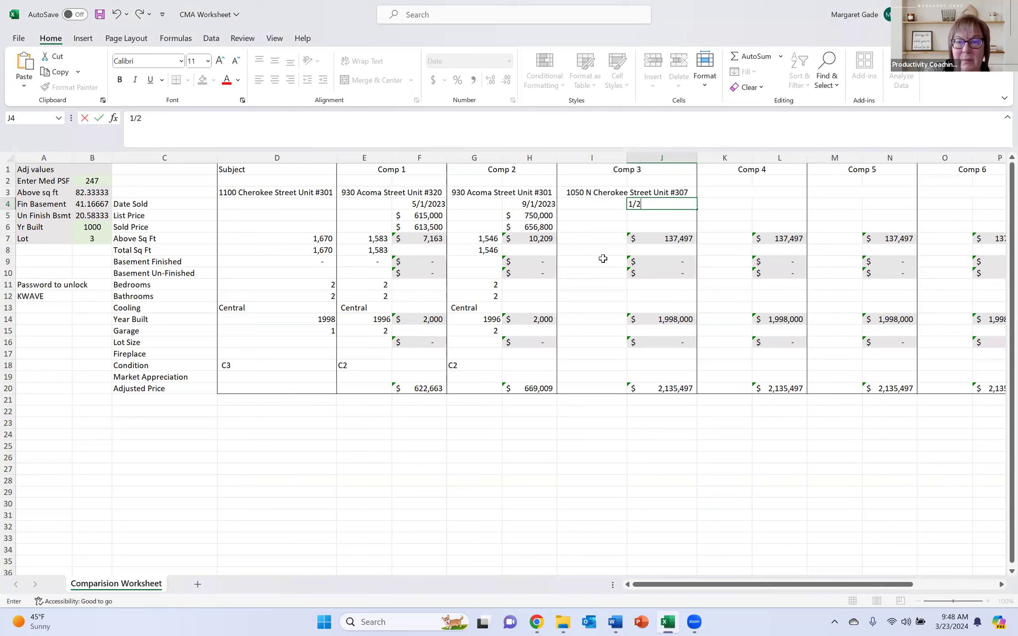
text(32023)
key(Return)
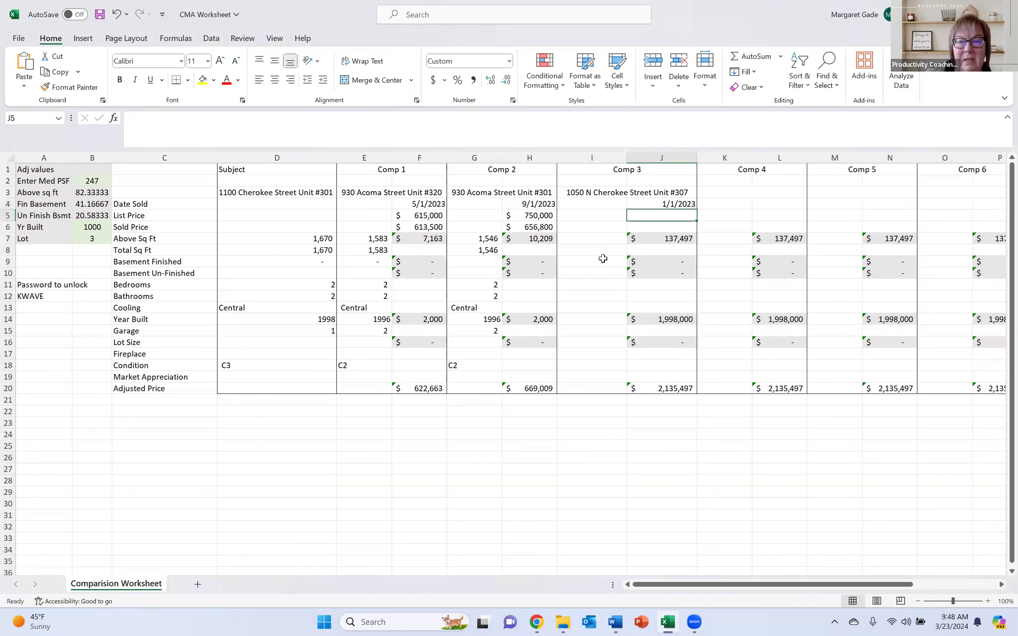
Enter Comp 3's list price $719,000 and sold price $687,000
click(544, 622)
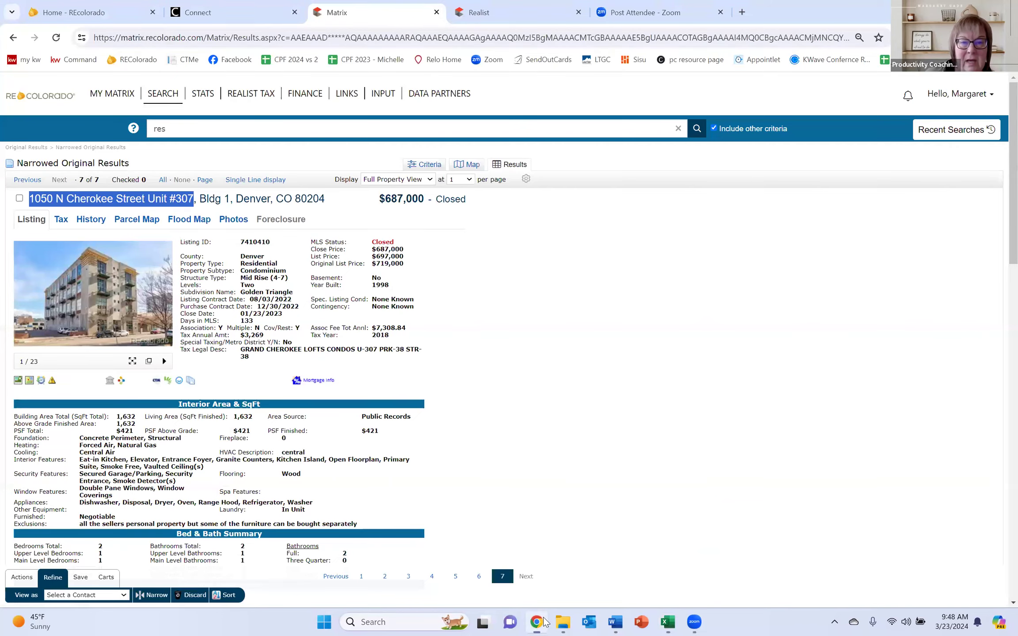
click(667, 622)
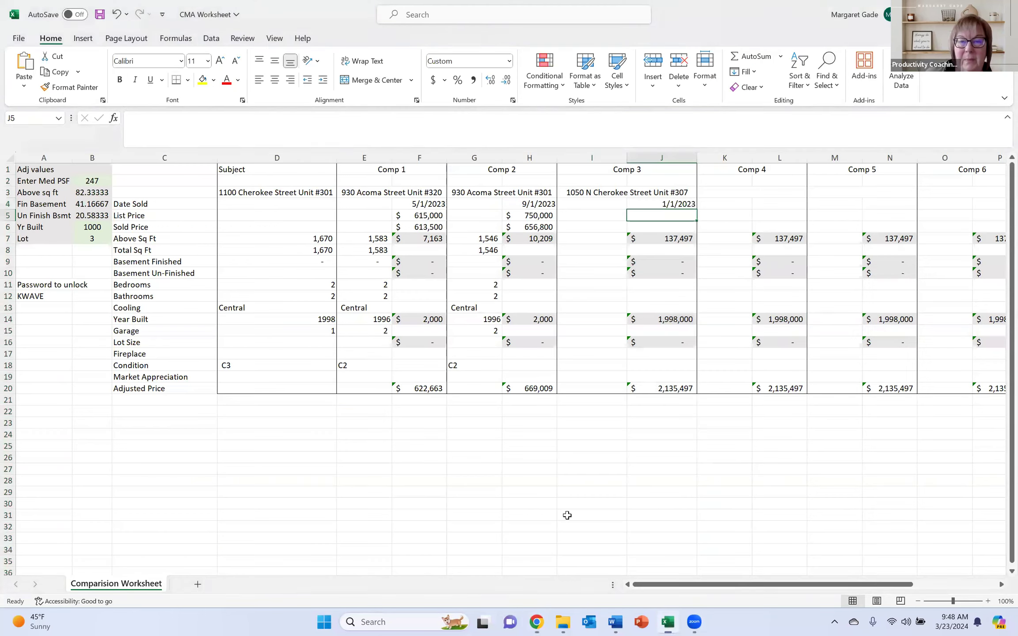
text(719000)
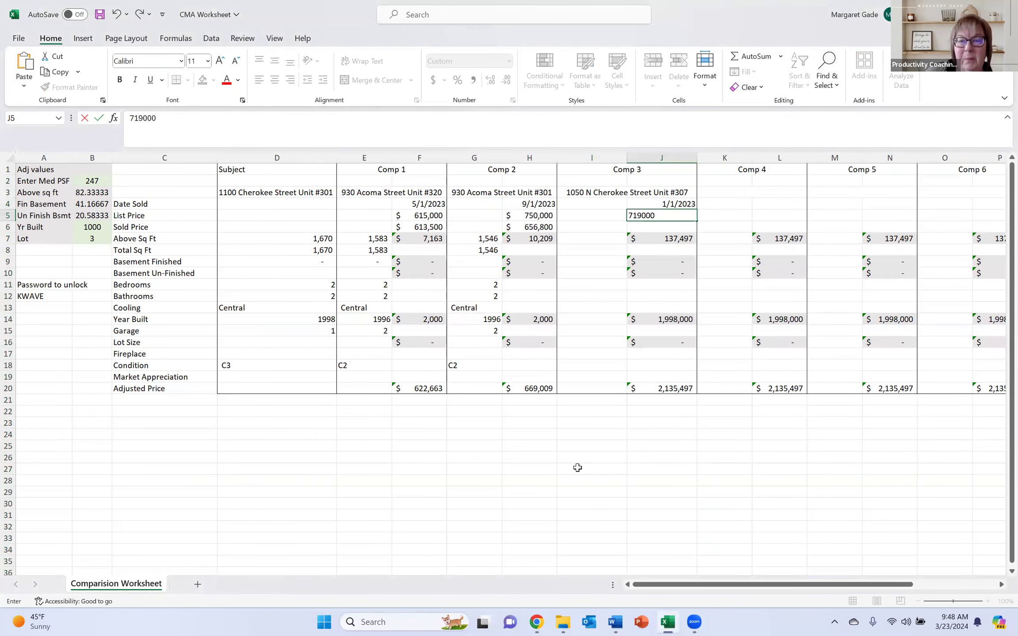
key(Return)
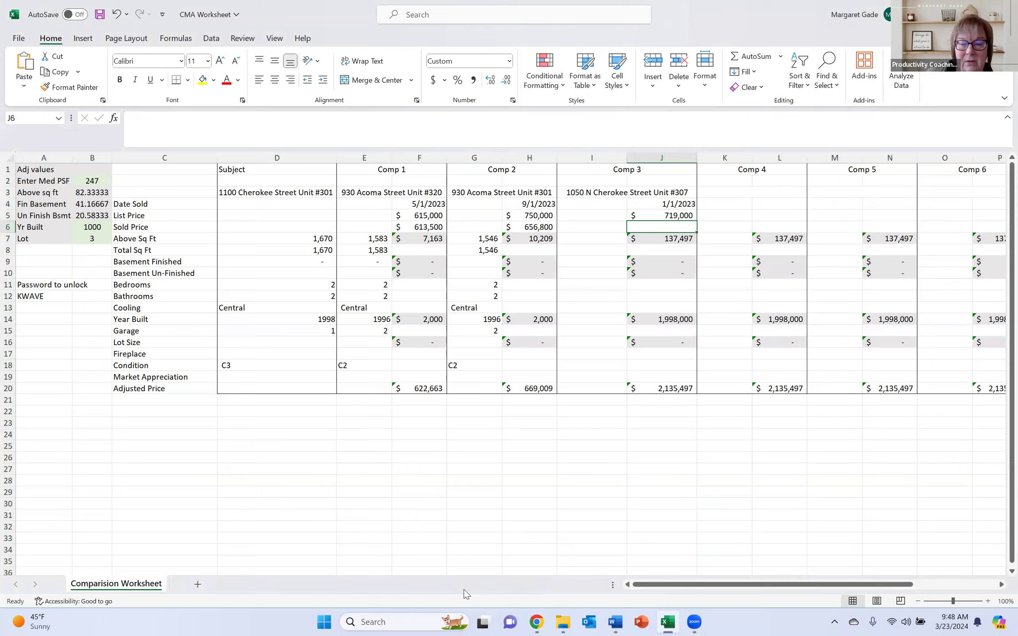
mouse_move(541, 623)
click(537, 590)
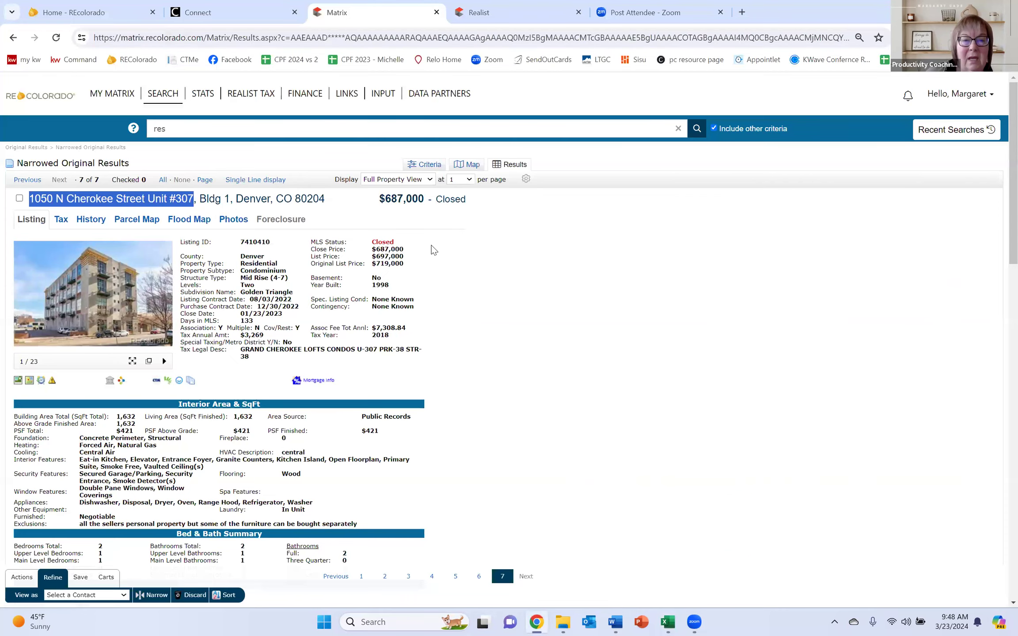
click(675, 622)
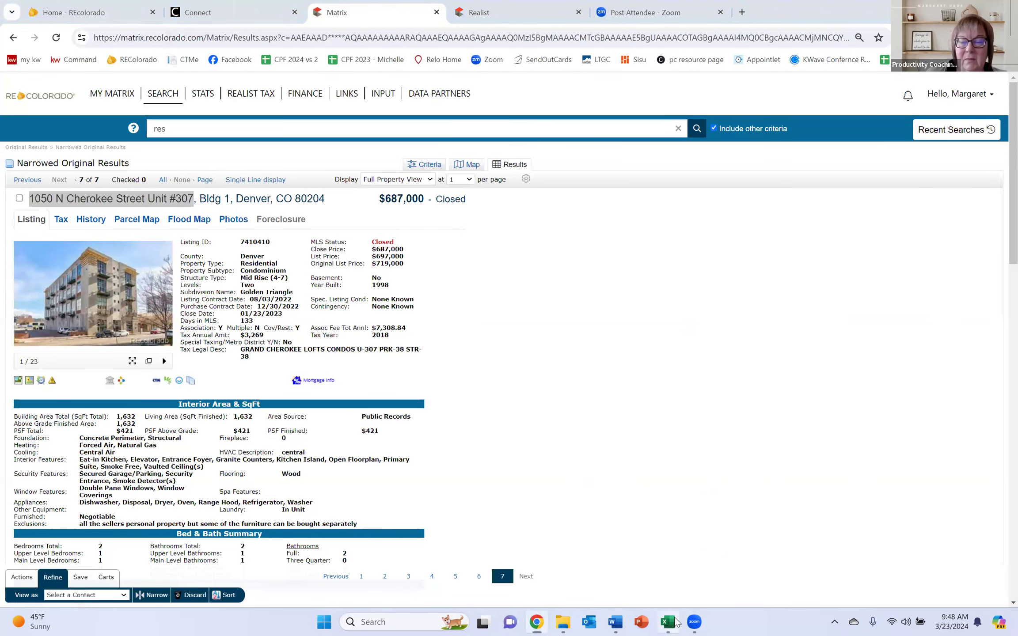
text(687000)
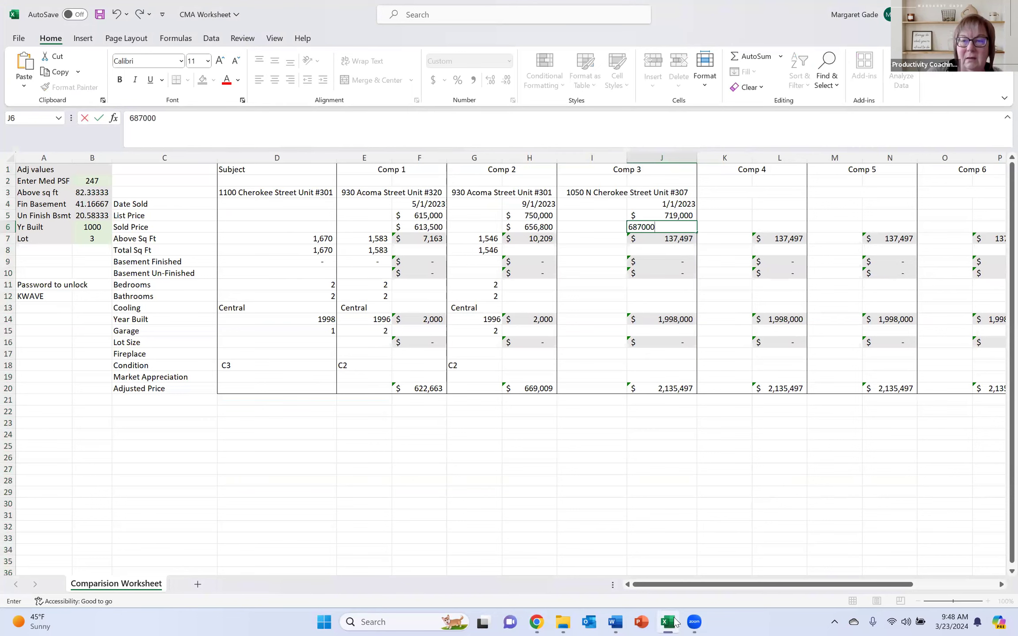
key(Return)
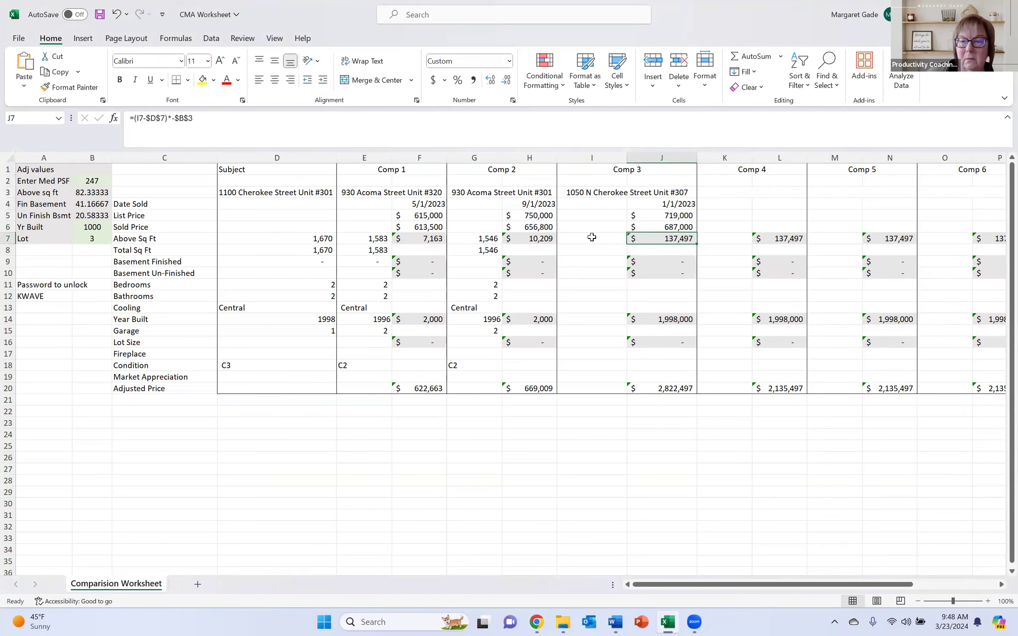
Enter 1,632 above-grade and total sq ft, 2 bedrooms and 2 bathrooms for Comp 3
click(591, 237)
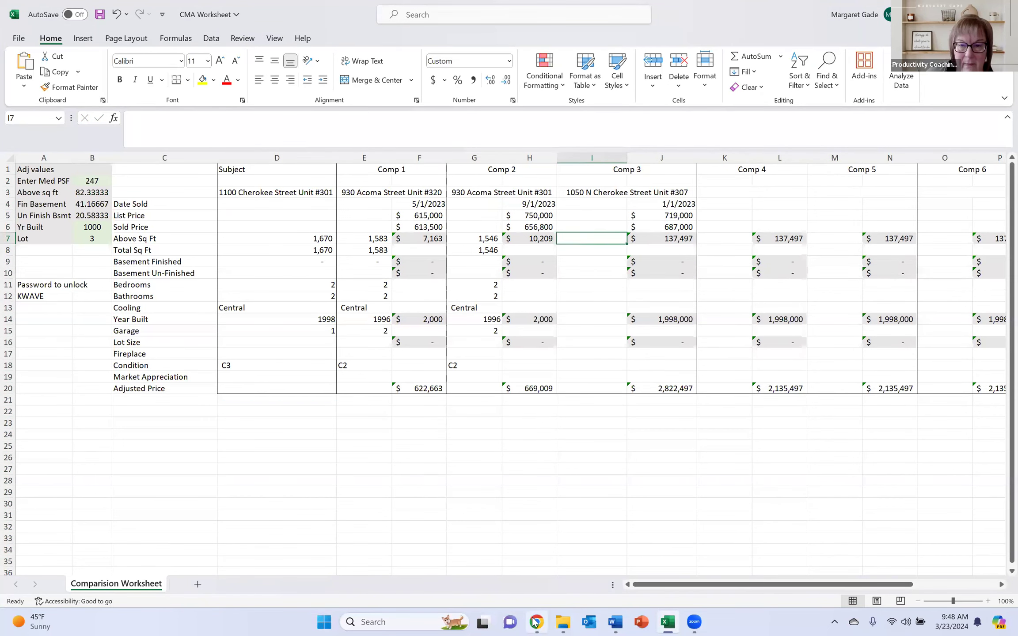
click(536, 622)
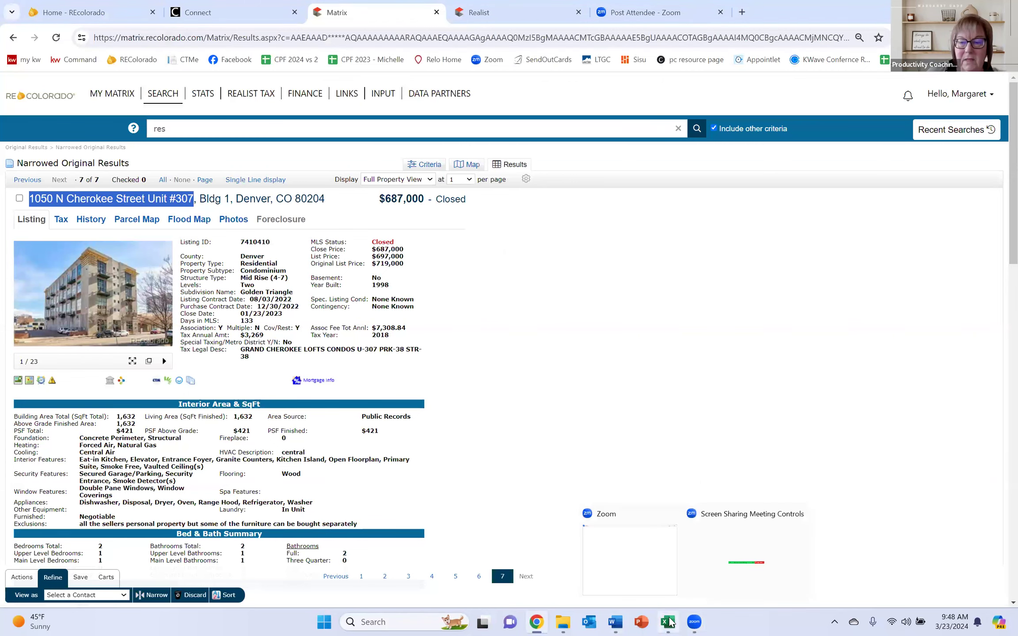
click(668, 622)
text(1632)
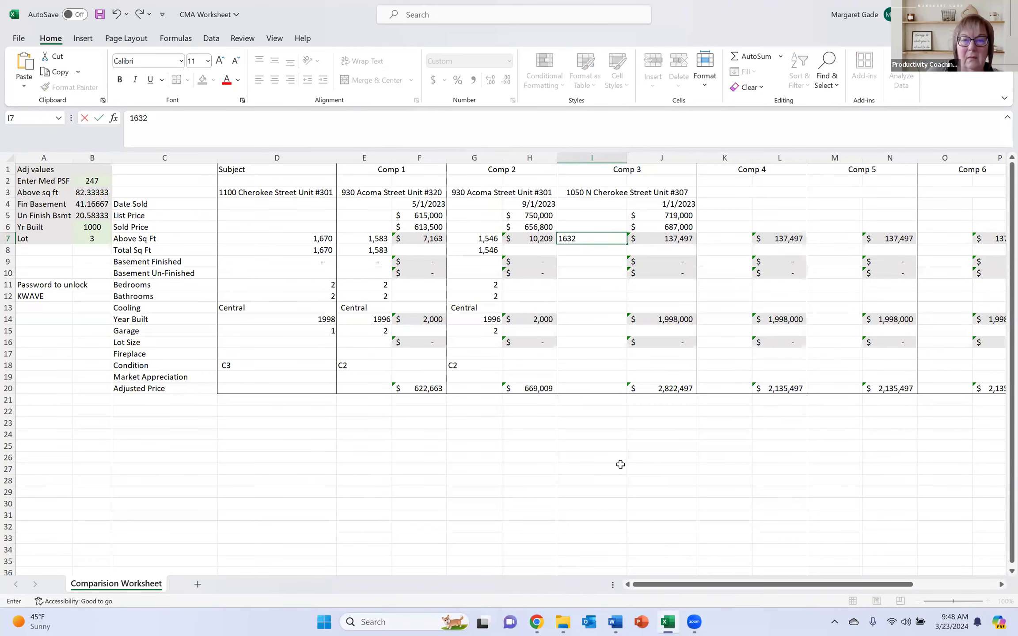
key(Return)
text(1632)
key(Return)
key(Down)
key(Down)
text(2)
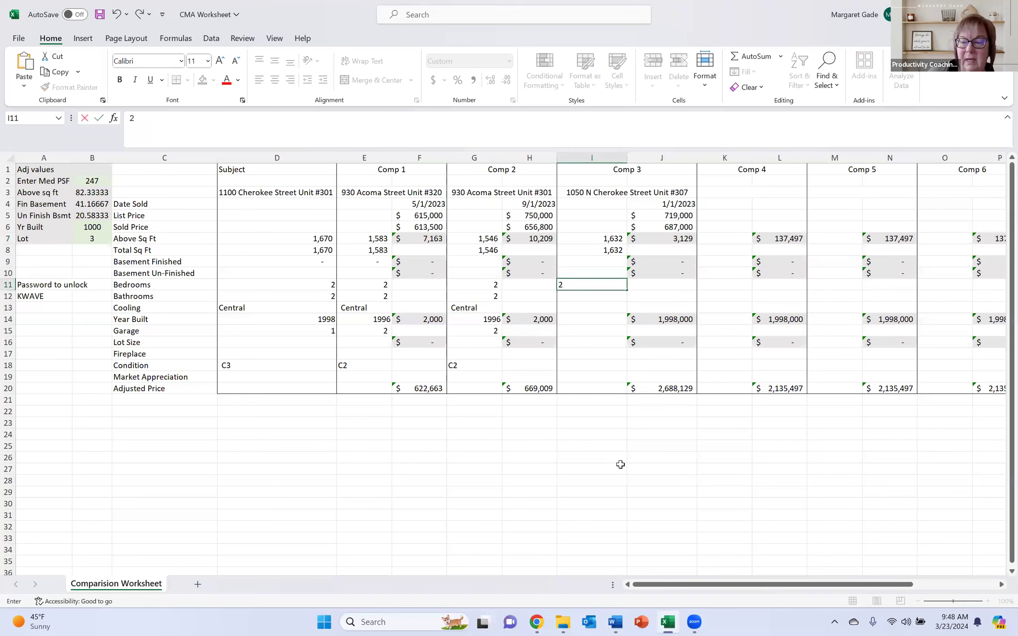
key(Return)
text(2)
key(Return)
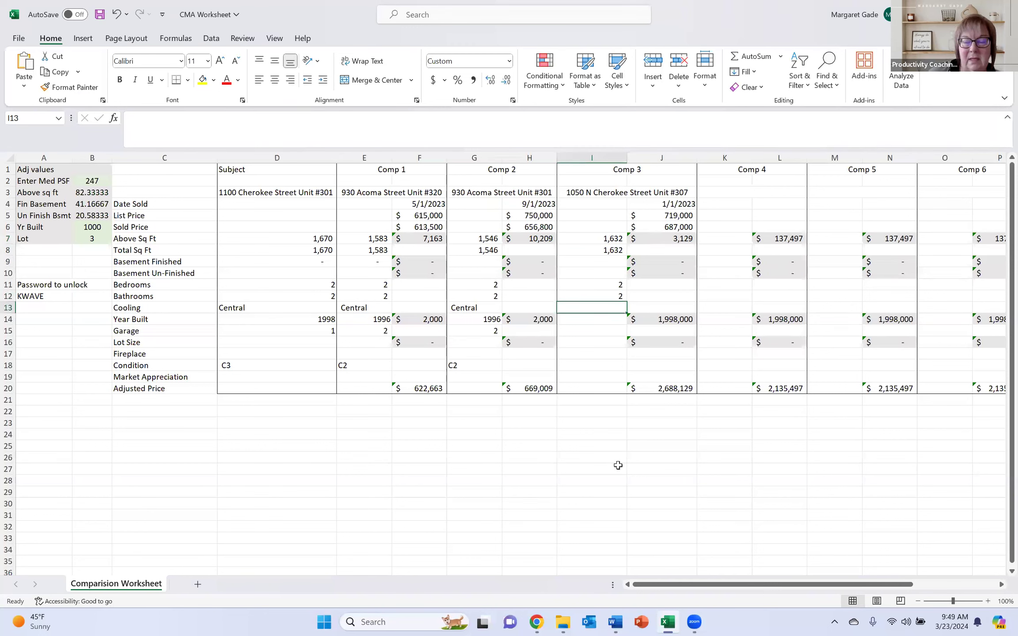
Enter Comp 3's Central cooling, year built 1998, garage 2 and condition C2
click(536, 622)
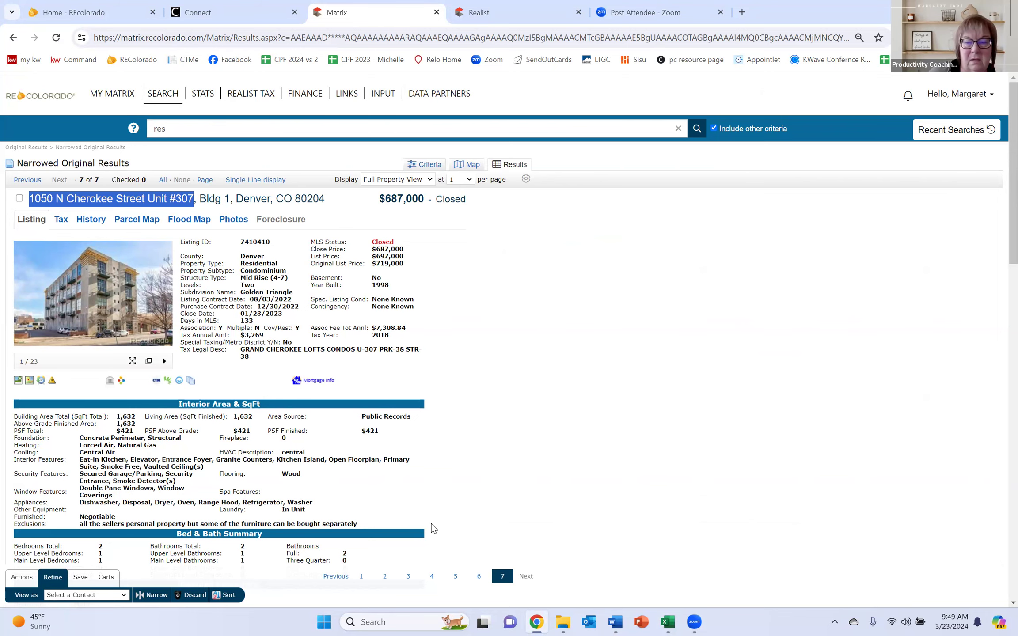
click(668, 621)
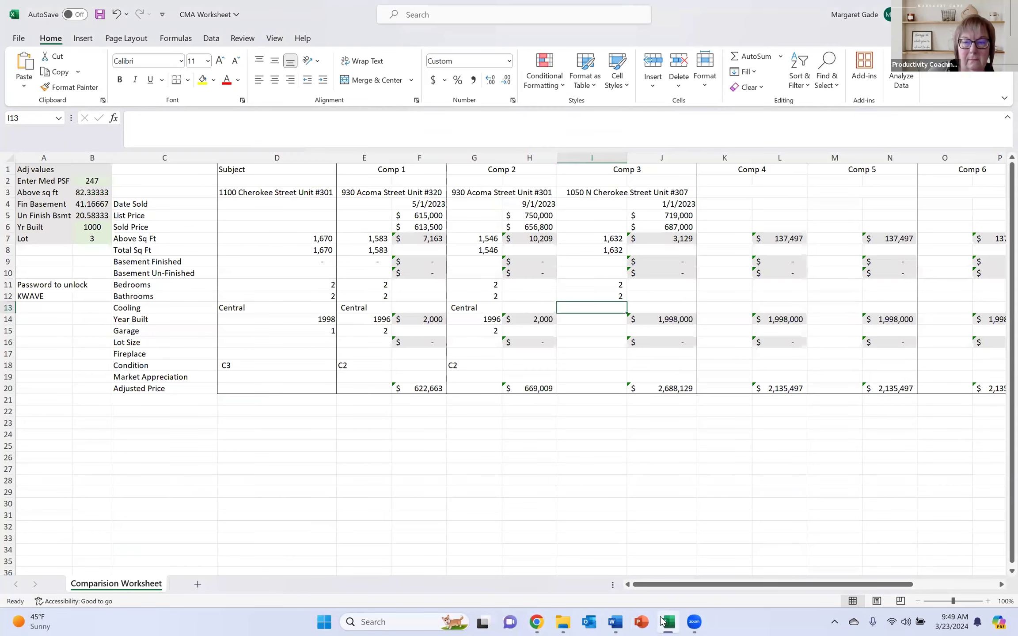
text(Central)
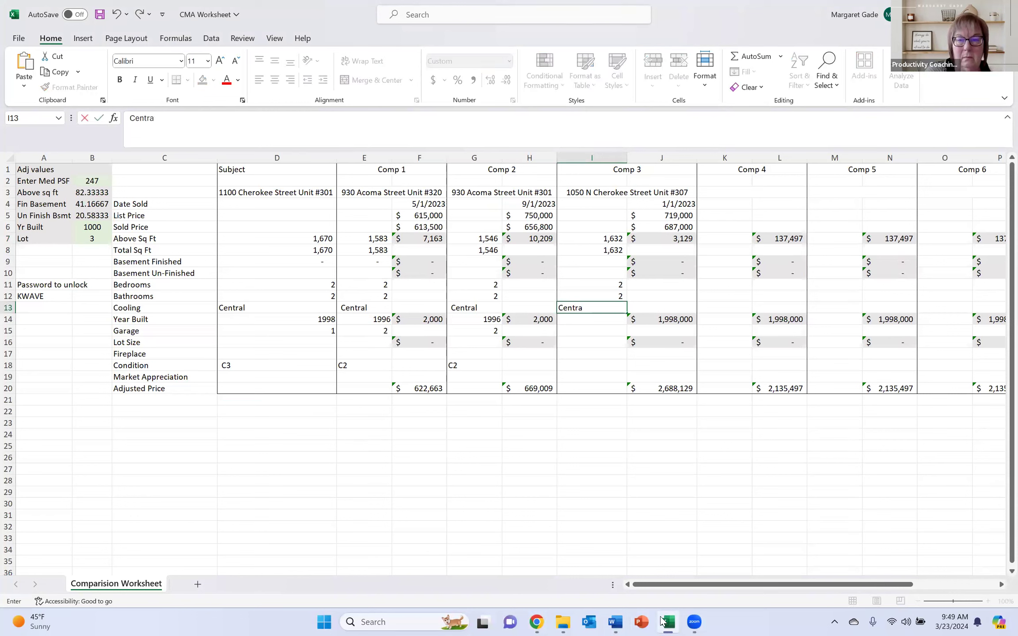
key(Return)
text(1998)
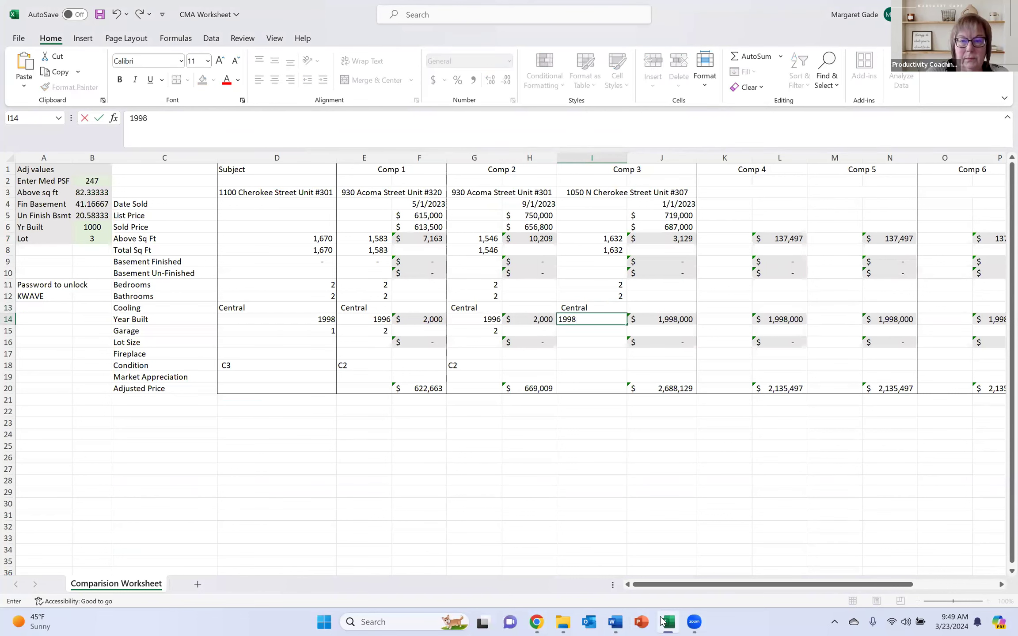
key(Return)
text(2)
key(Return)
key(Return)
key(Return)
text(C2)
key(Return)
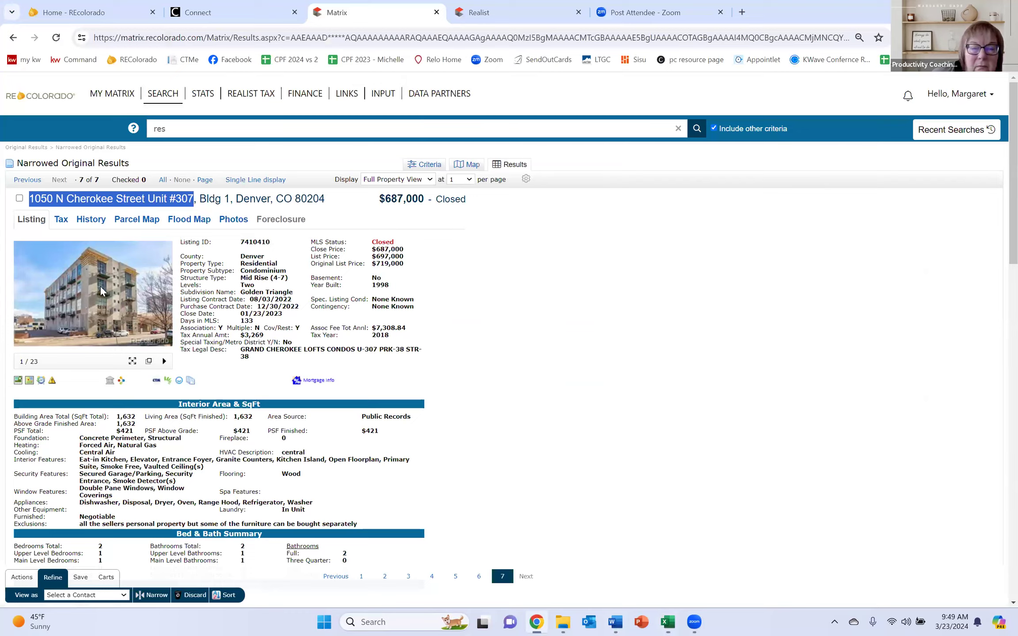
click(104, 292)
click(831, 343)
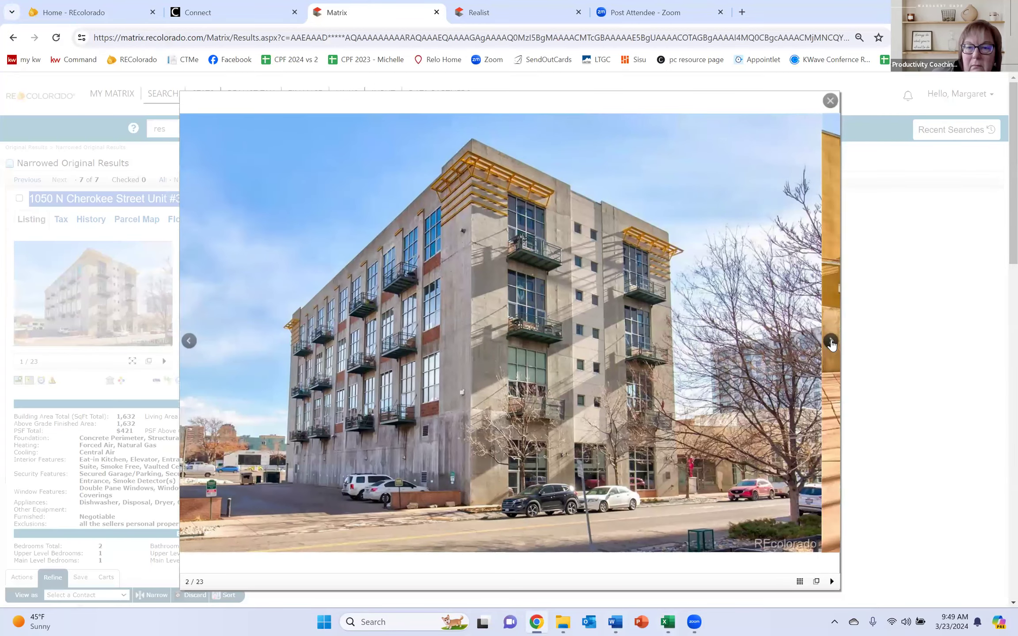
click(831, 343)
click(831, 343)
click(831, 343)
click(831, 342)
click(831, 342)
click(831, 342)
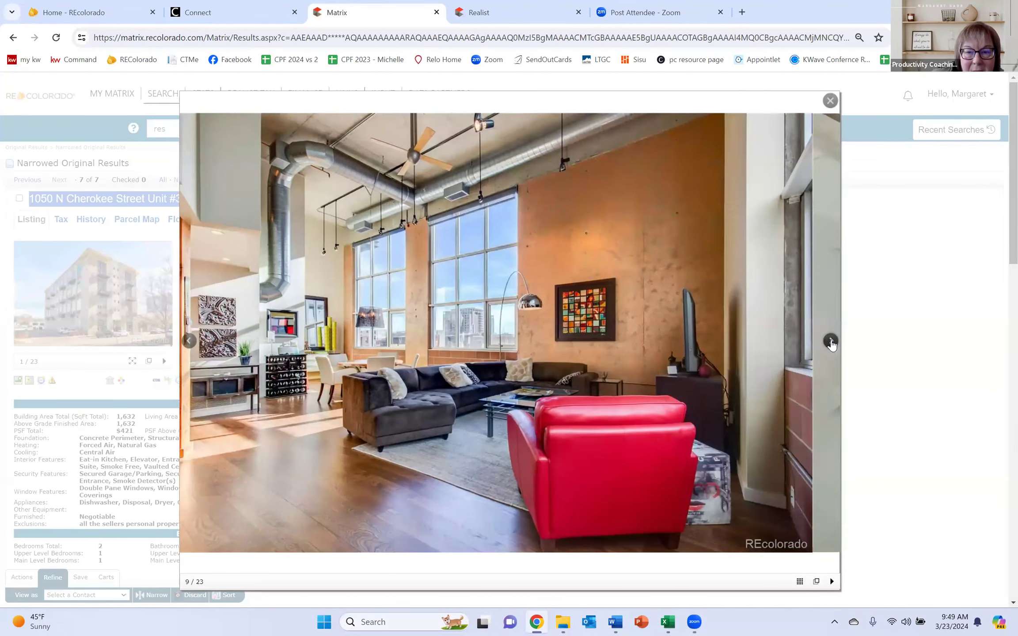
click(831, 343)
click(831, 343)
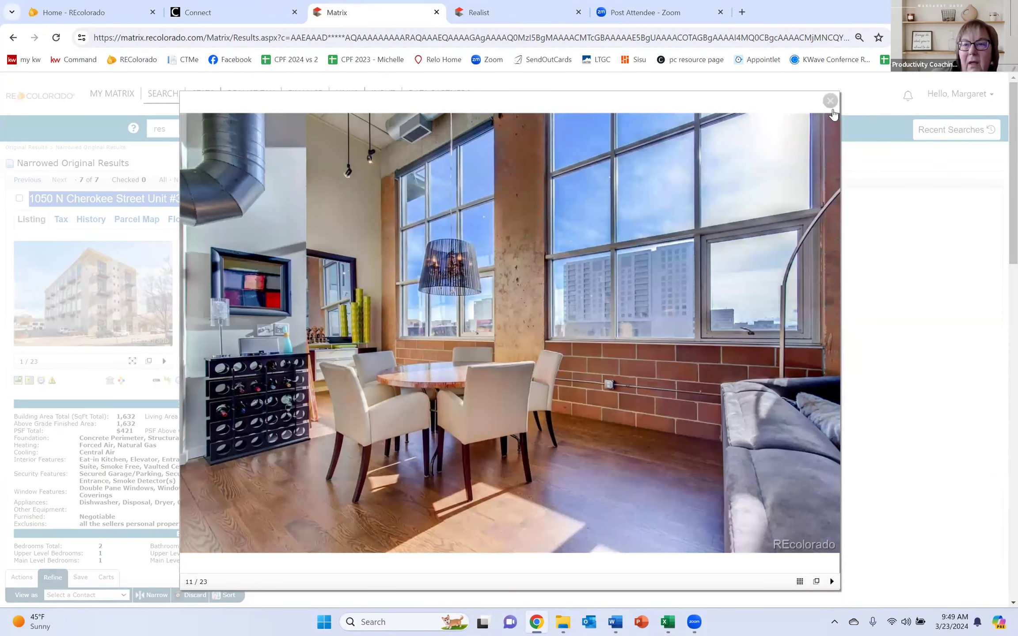
click(831, 103)
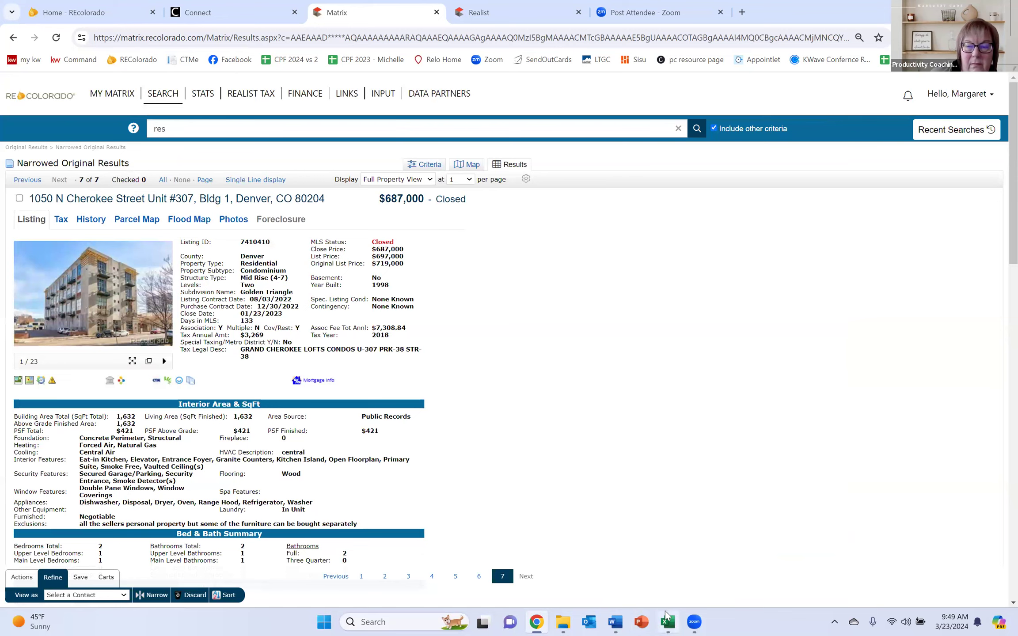
click(669, 619)
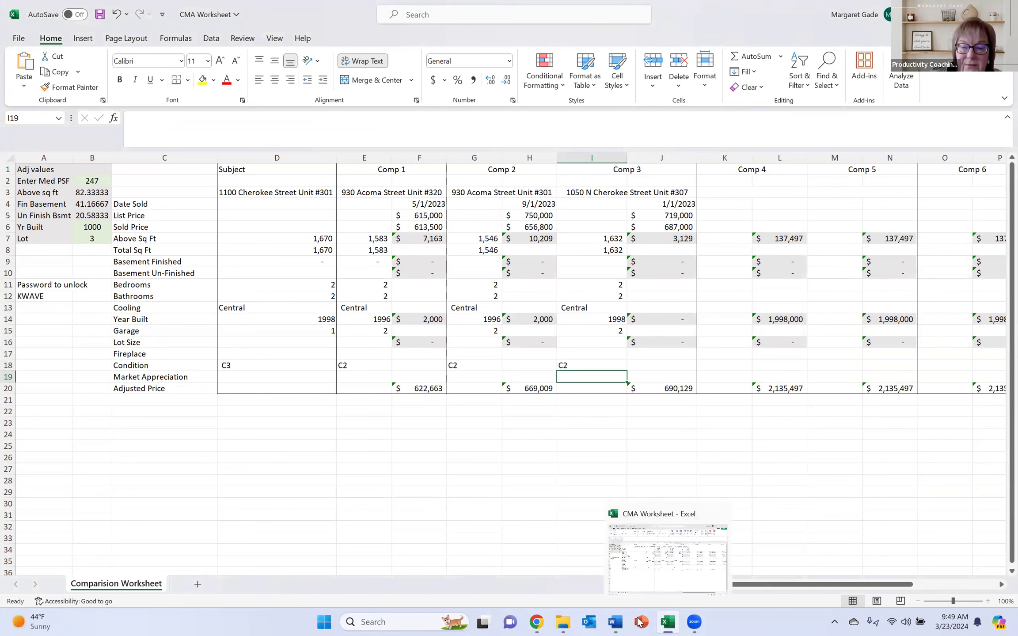
Bring the CMA Adjustments document to the front and scroll to its top
click(616, 621)
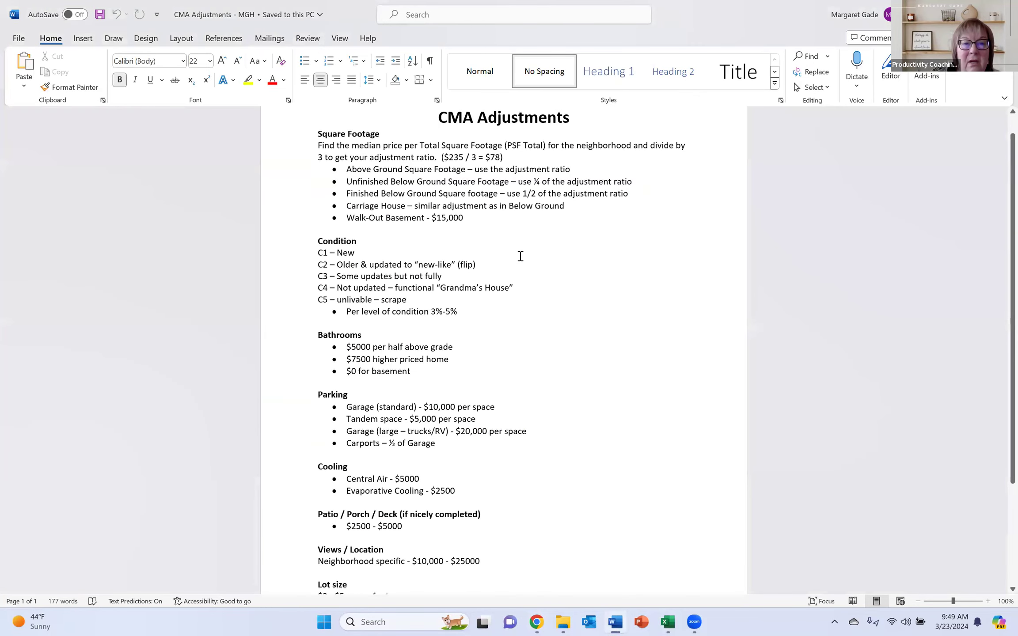
scroll(520, 256, up, 2)
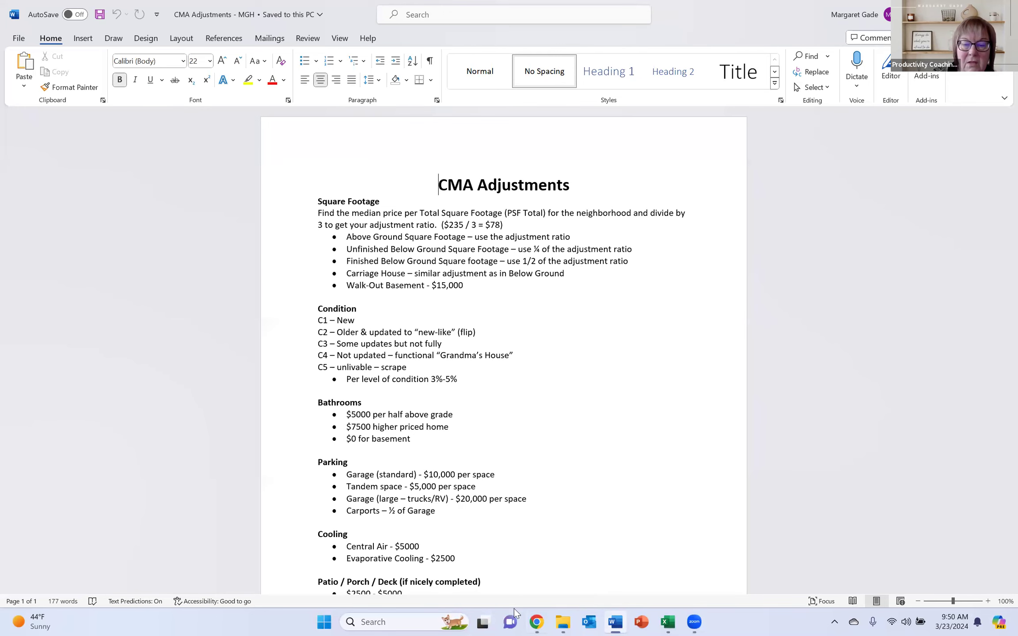
Show the seven results in Single Line view and insert a PSF Total column
click(546, 622)
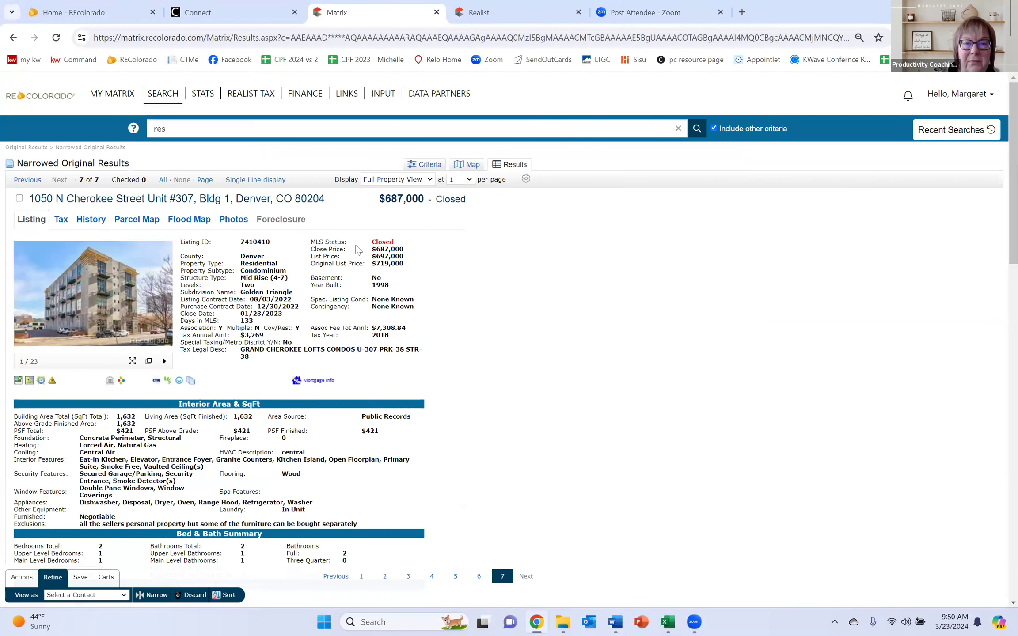
click(267, 180)
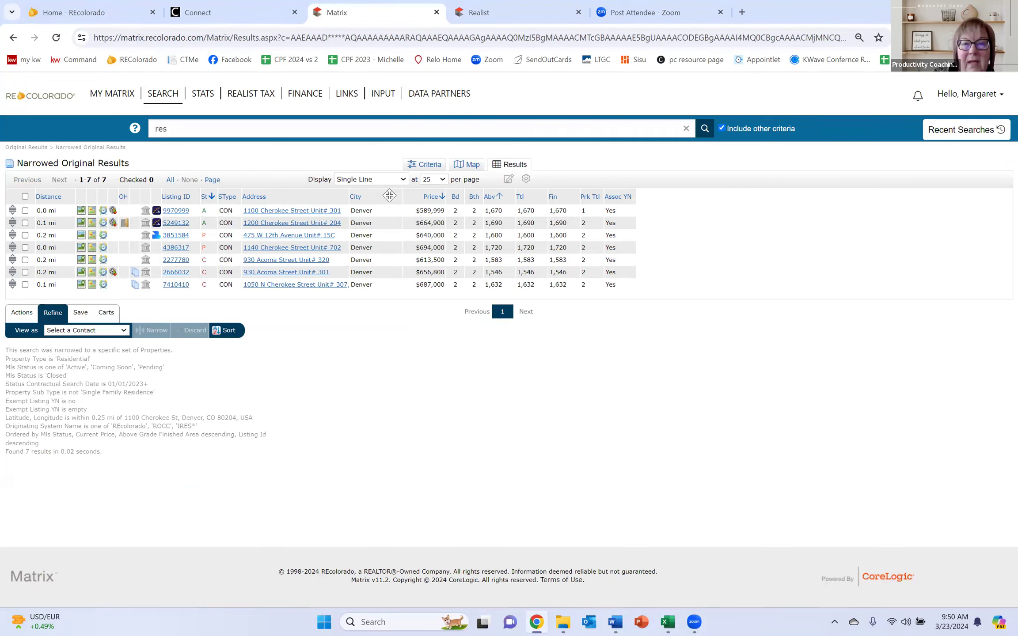
click(389, 195)
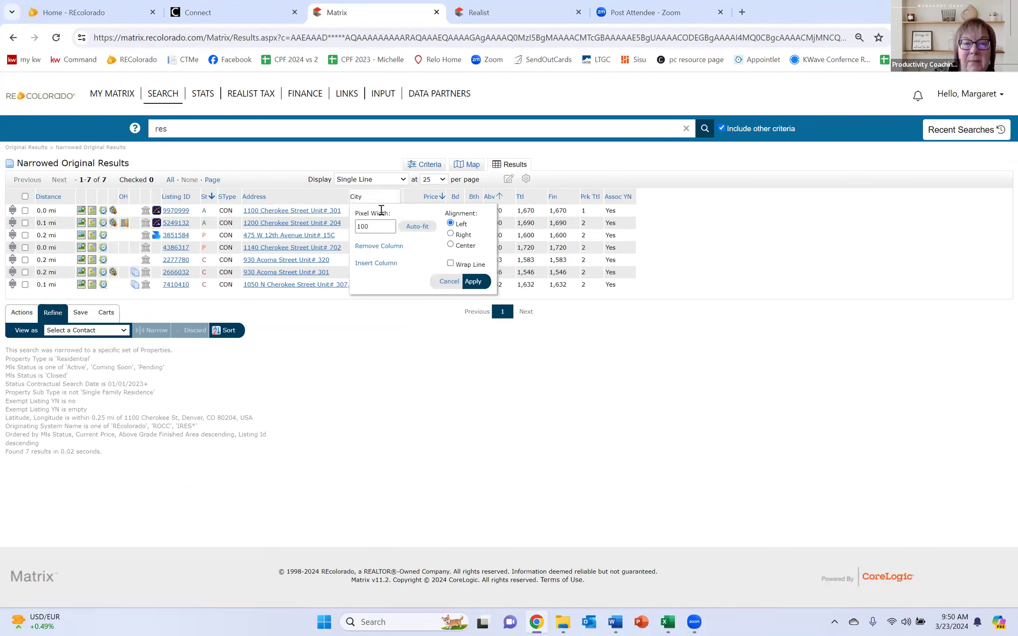
click(373, 264)
click(389, 314)
text(psf)
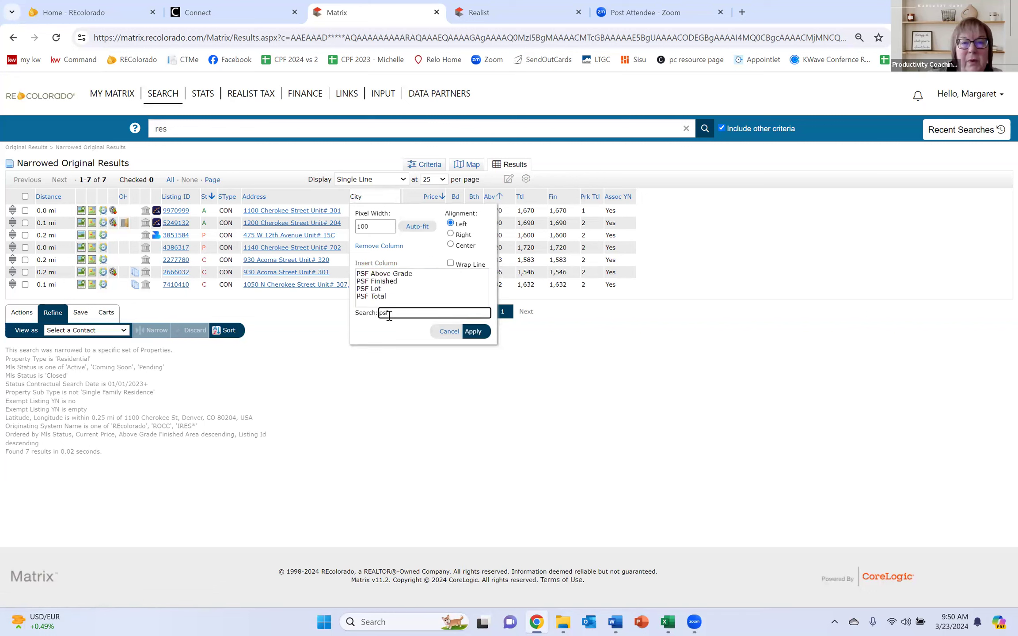
click(381, 298)
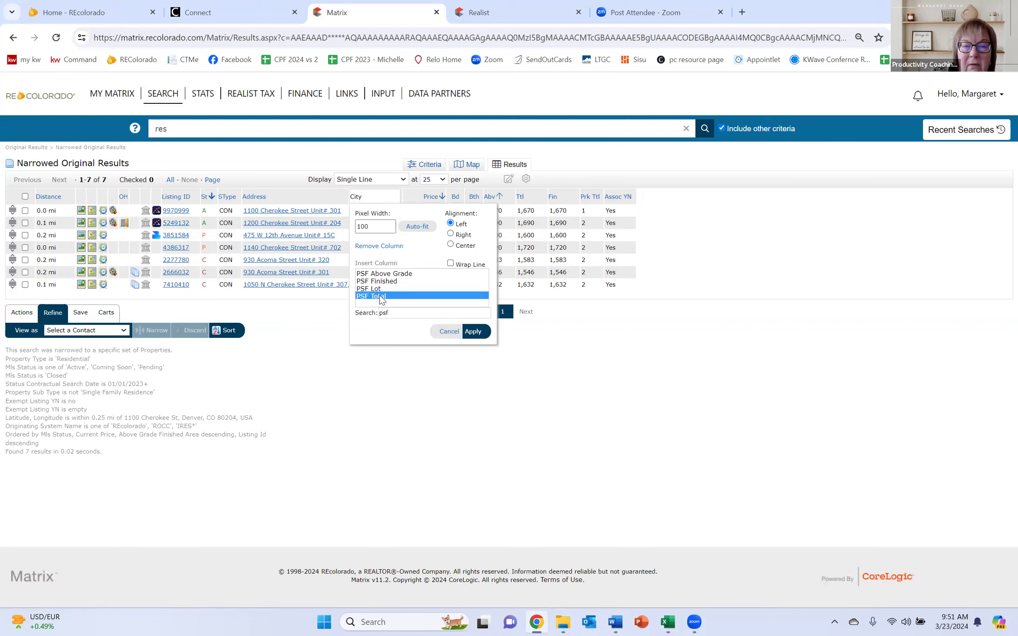
click(474, 331)
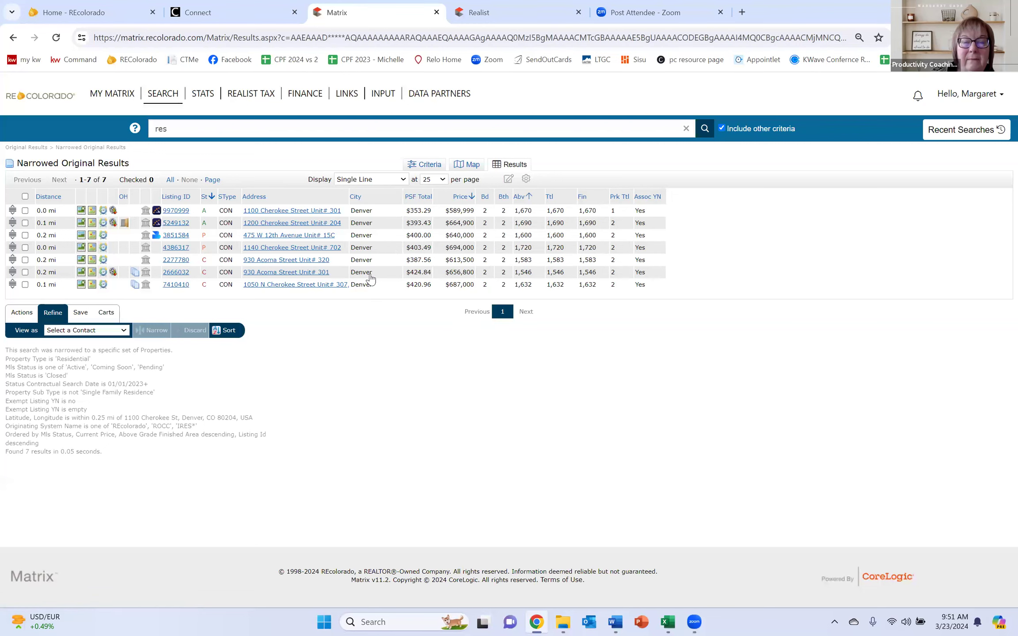
Sort the results by PSF Total and select the median PSF cell B2 in Excel
click(419, 197)
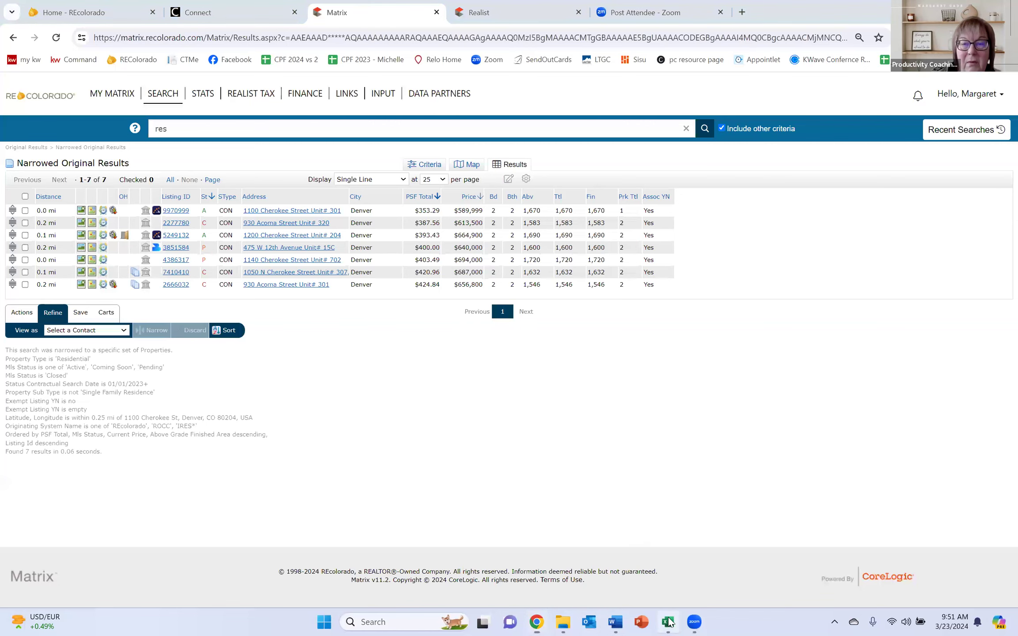
click(668, 622)
click(89, 182)
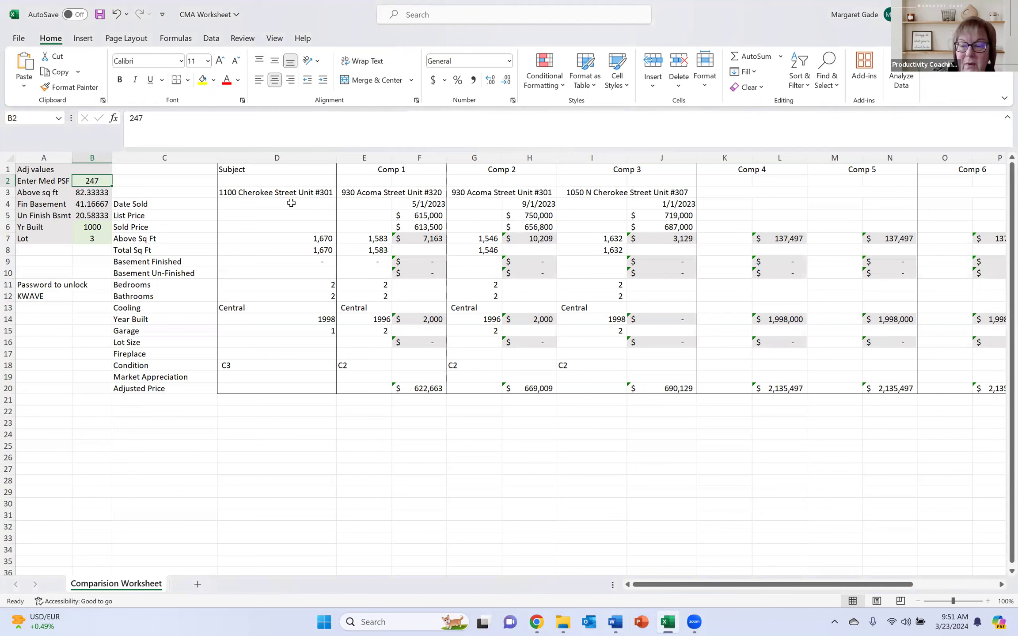
Enter 400 as the median PSF in B2 and review the formulas in B3 through B6
text(400)
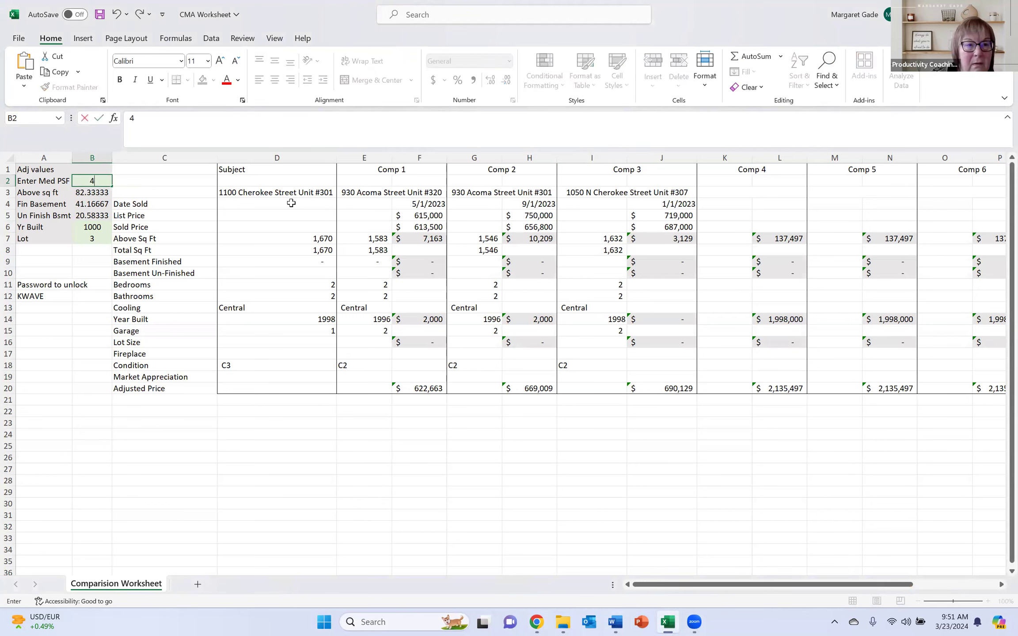
click(97, 352)
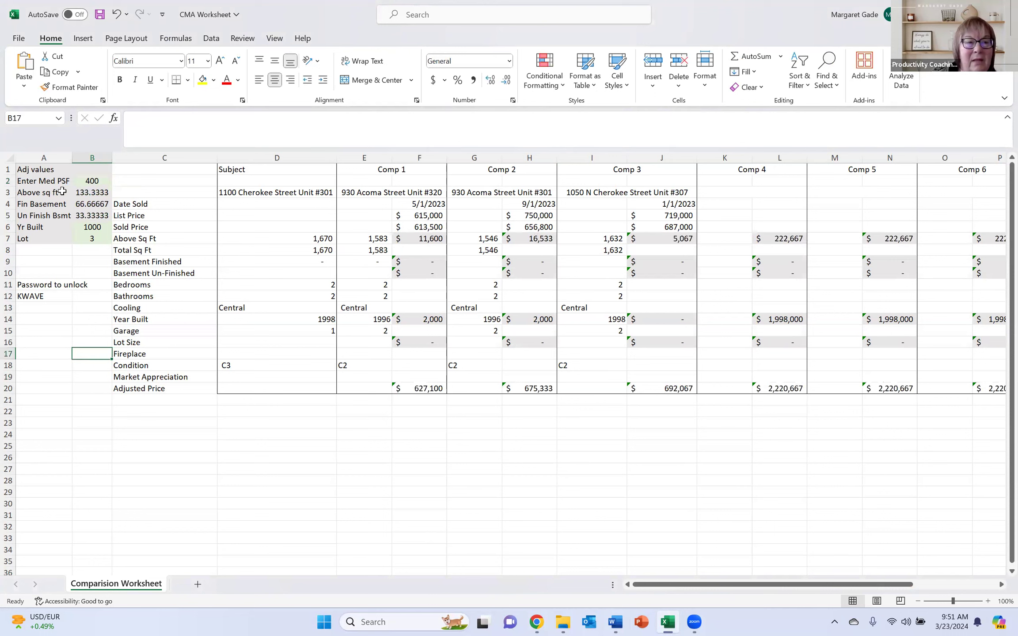
click(81, 193)
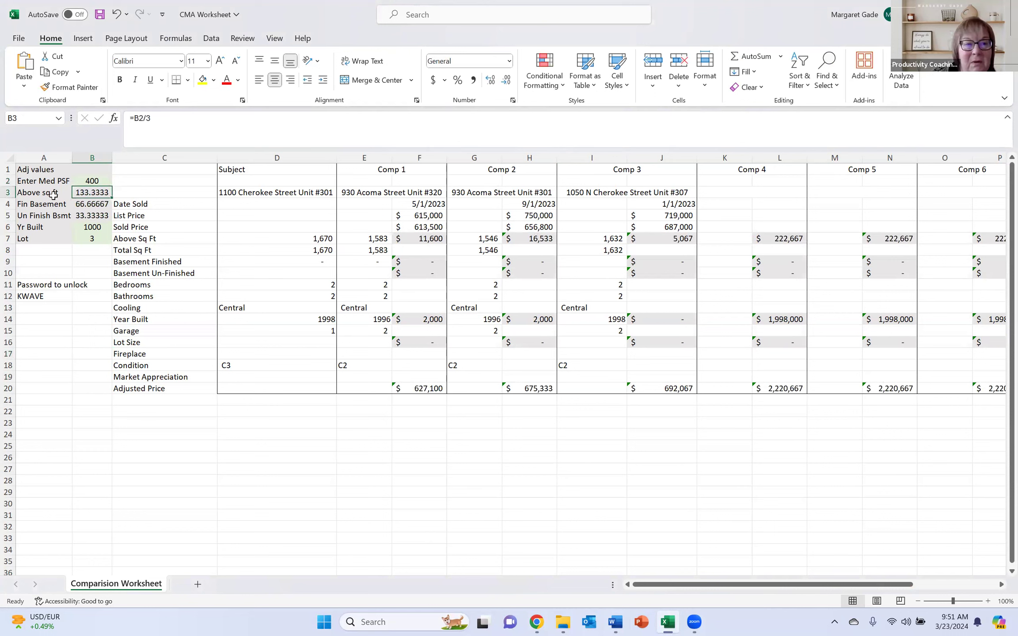
click(98, 206)
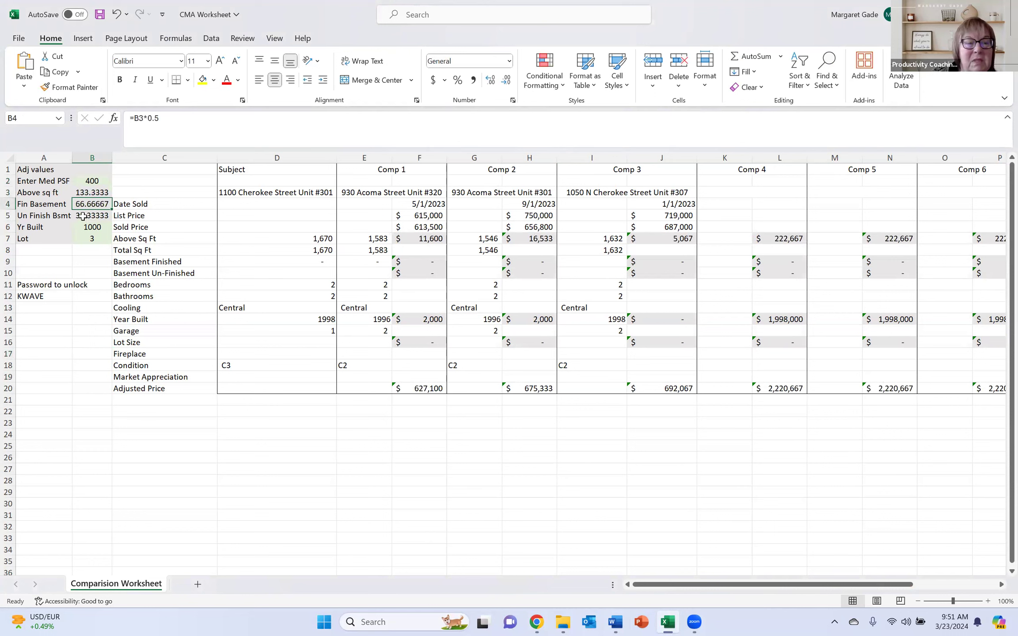
click(82, 217)
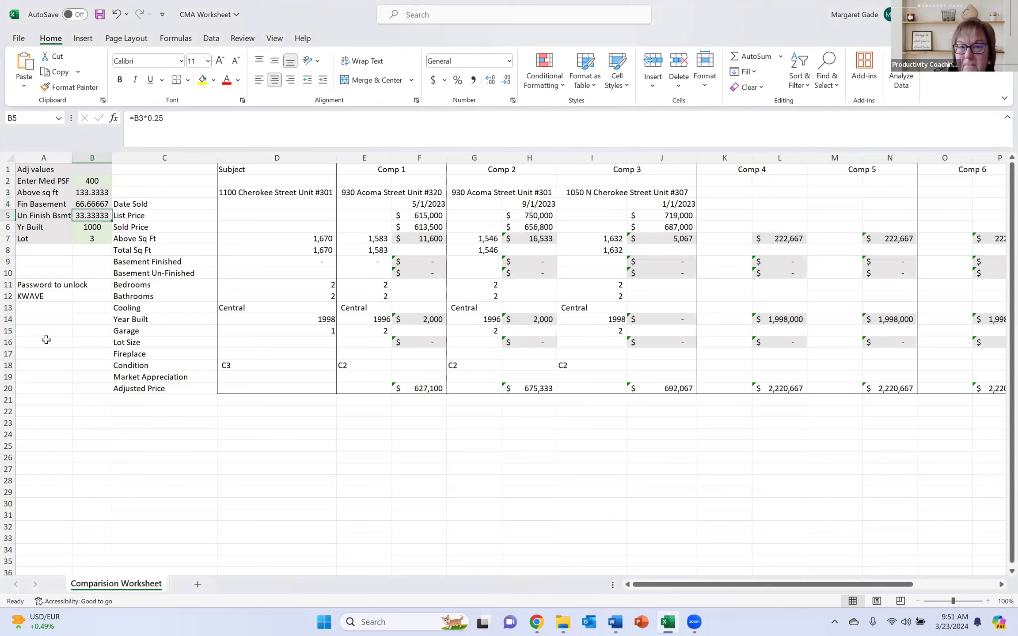
click(84, 228)
mouse_move(624, 619)
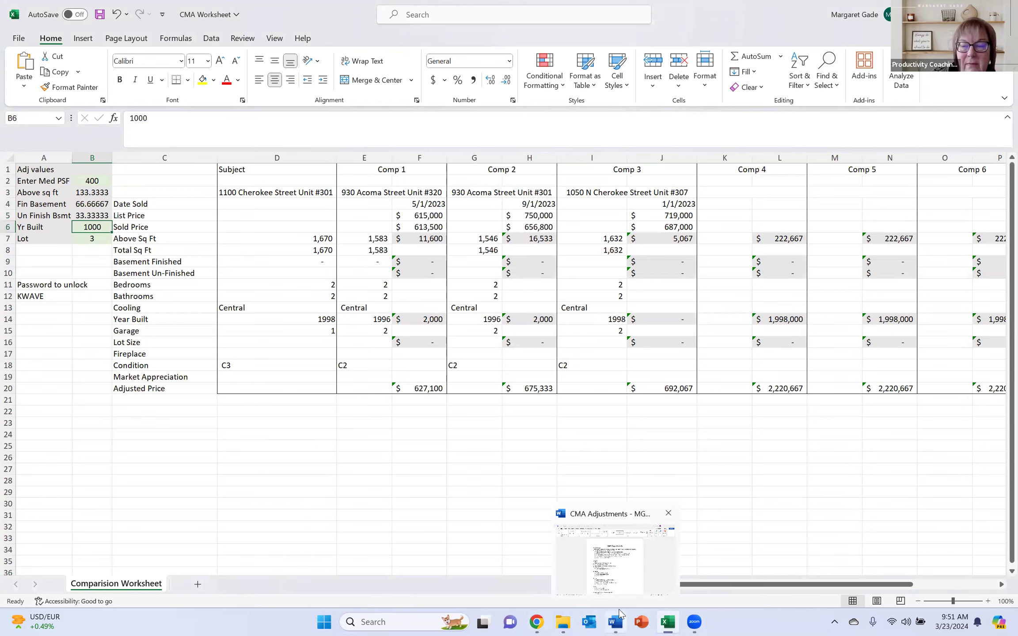
click(570, 526)
scroll(380, 400, down, 4)
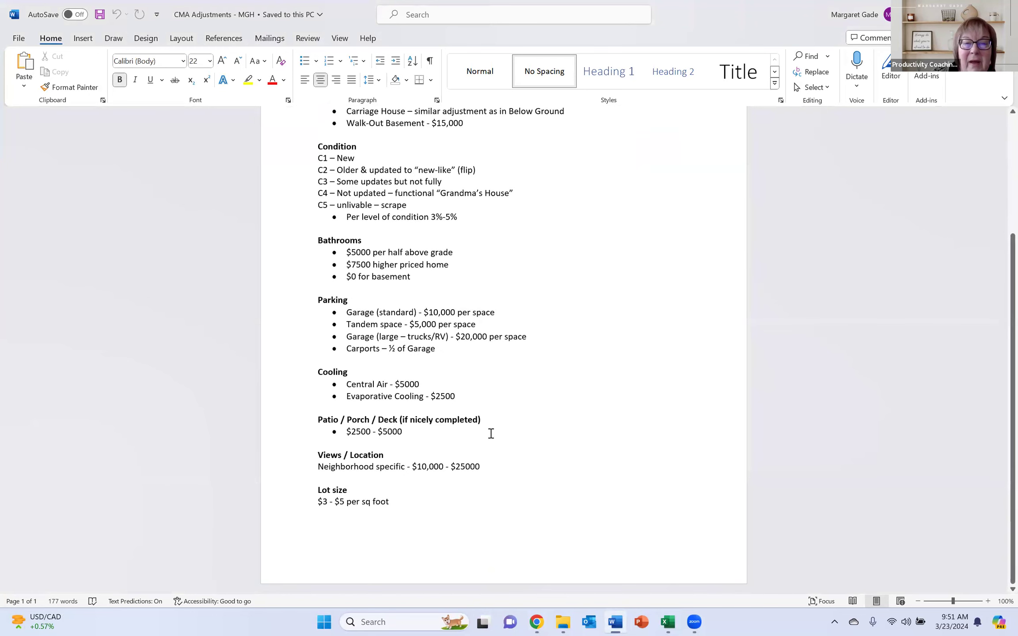
scroll(496, 431, up, 4)
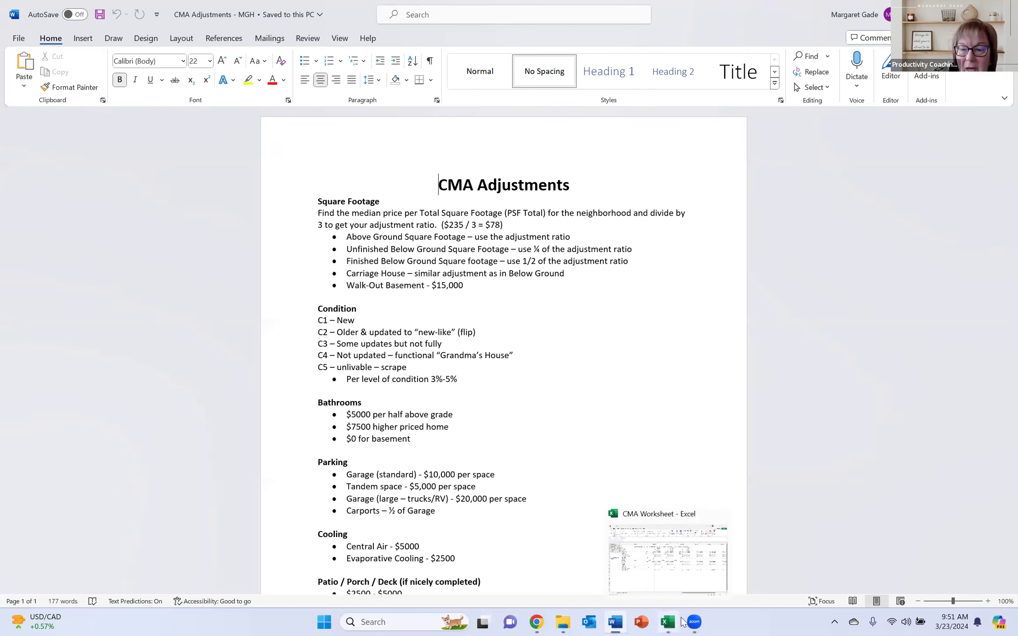
mouse_move(693, 621)
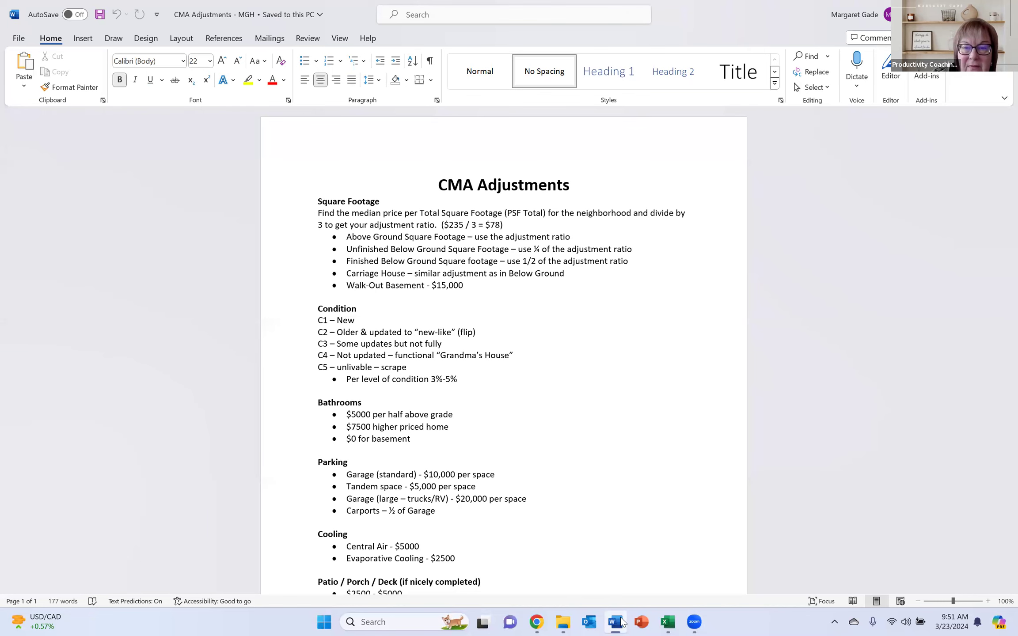
click(675, 622)
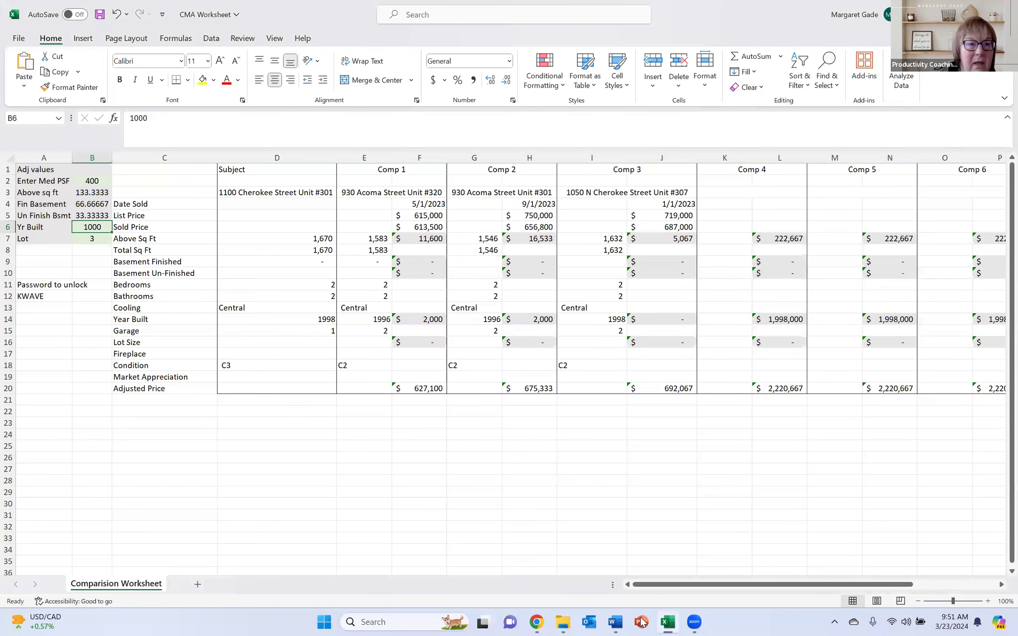
click(88, 239)
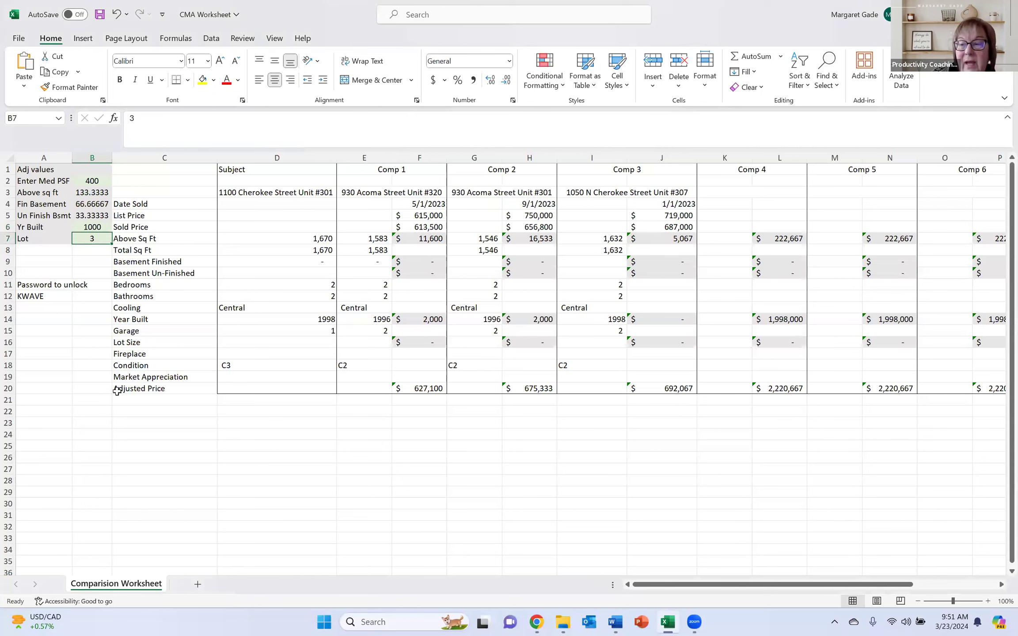
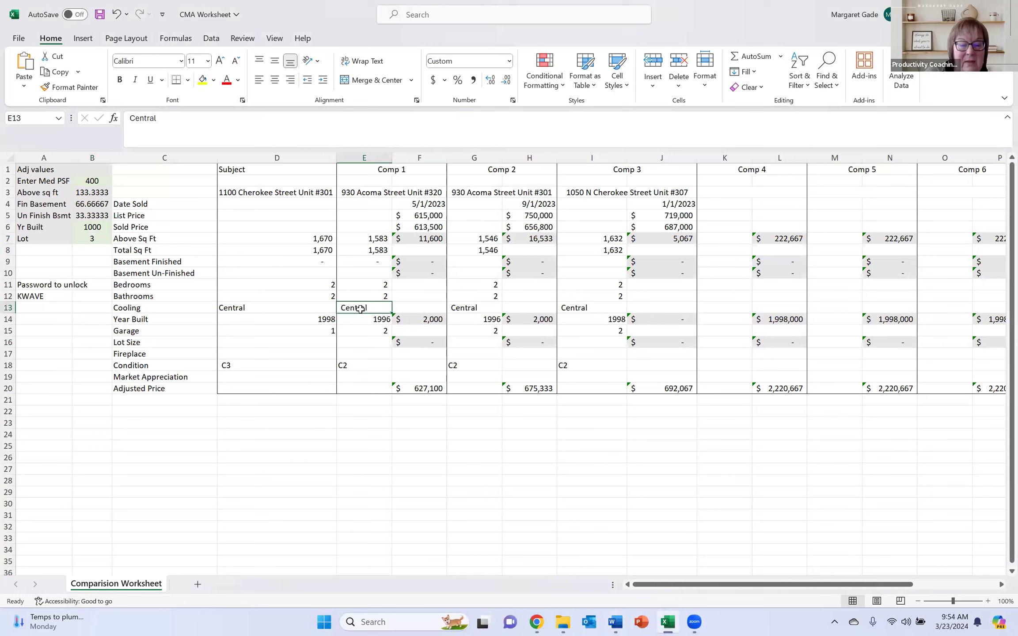
Record Comp 1's cooling as No and Comp 2's cooling as Evap
key(Tab)
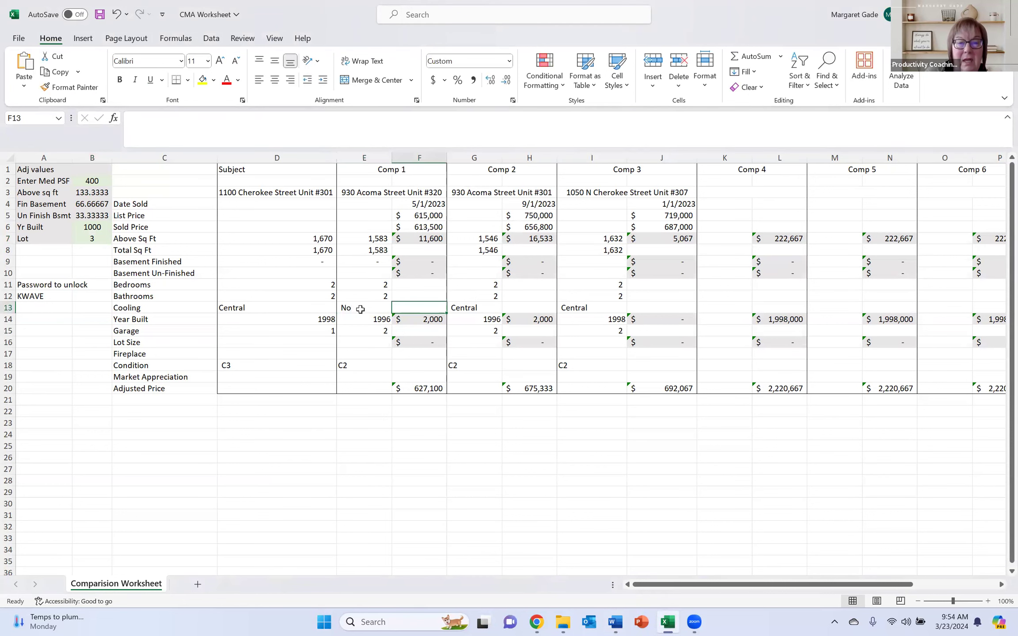
key(Tab)
text(Evap)
key(Return)
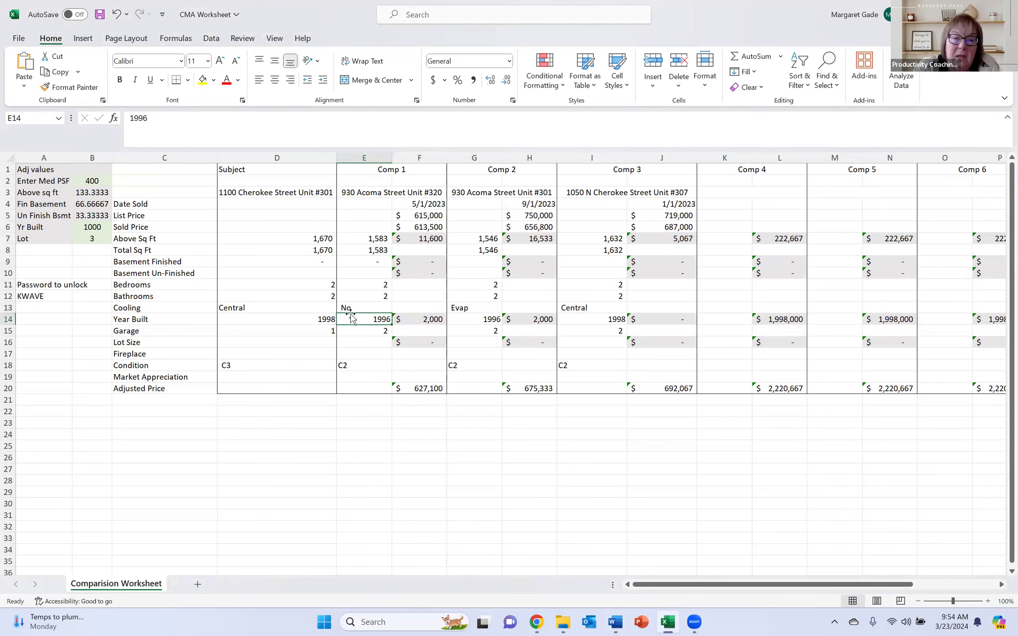
Enter a 5,000 cooling adjustment for Comp 1 in F13
click(261, 308)
click(417, 312)
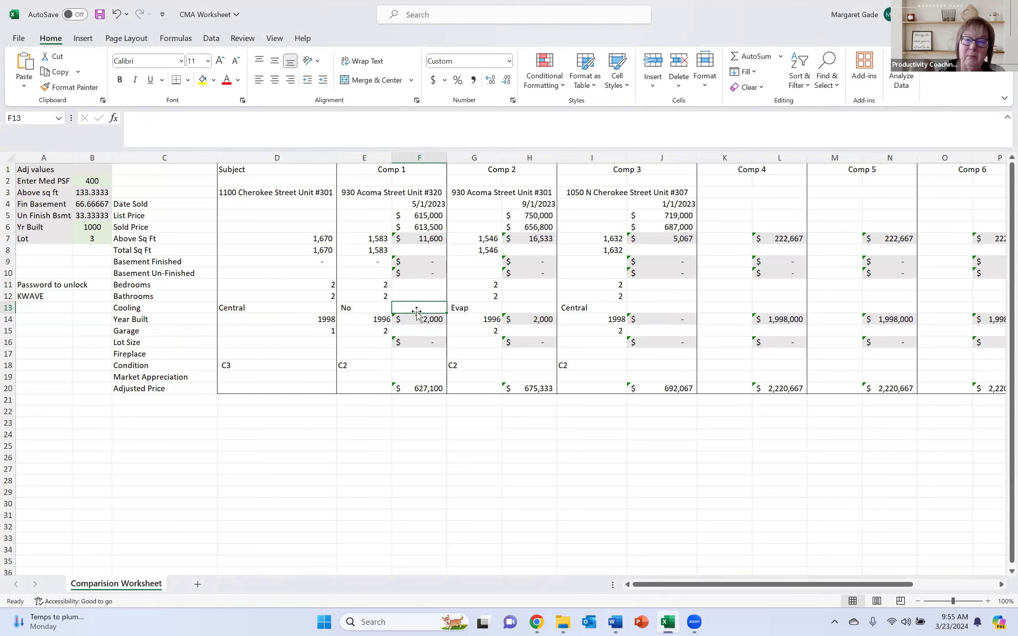
text(5000)
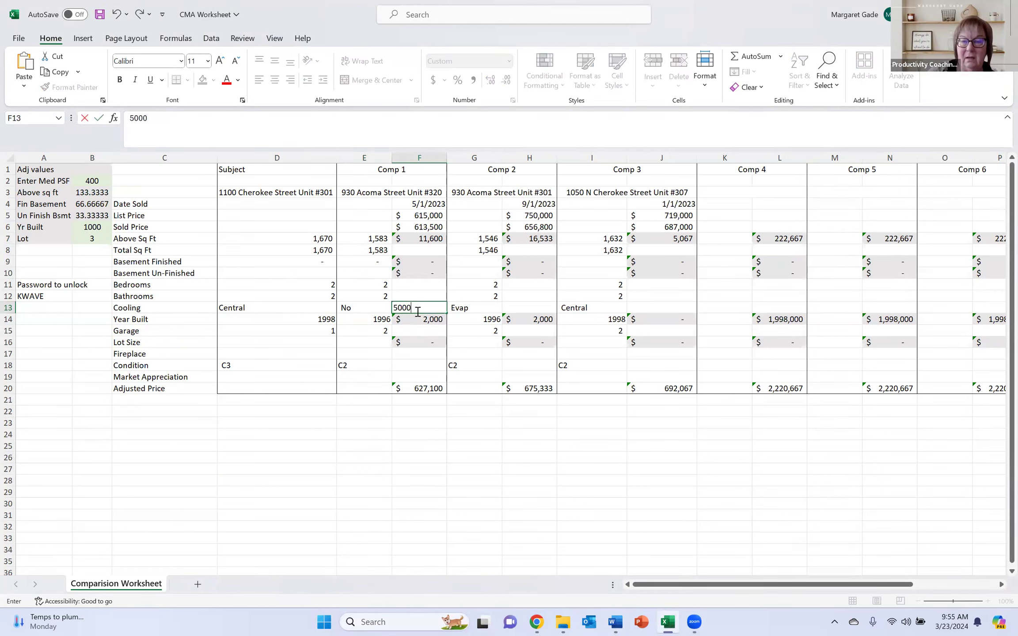
key(Return)
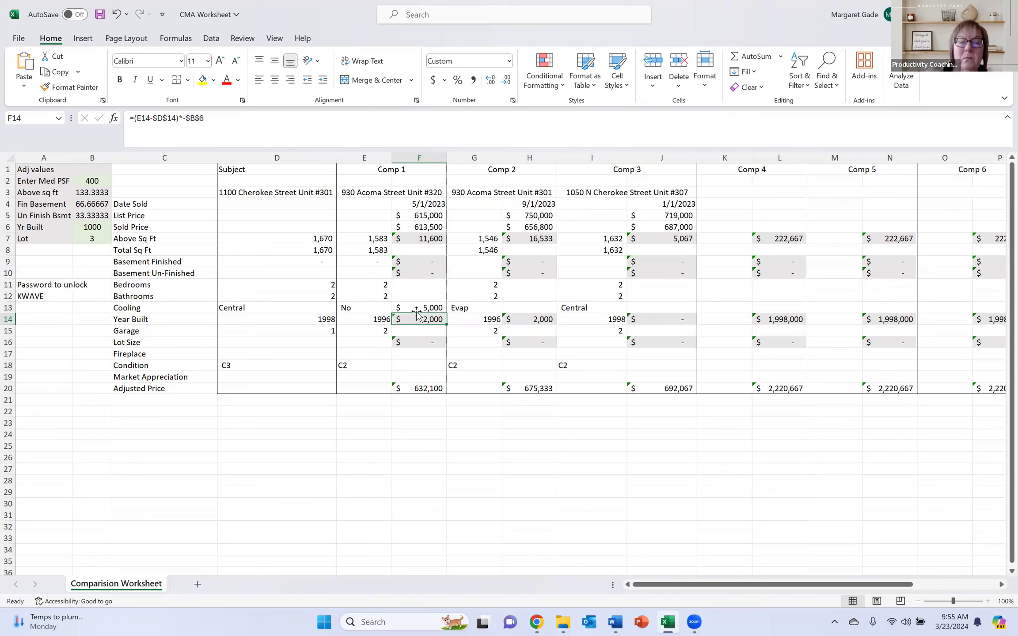
Copy Comp 3's Central cooling value into Comp 1's cooling cell E13
click(378, 308)
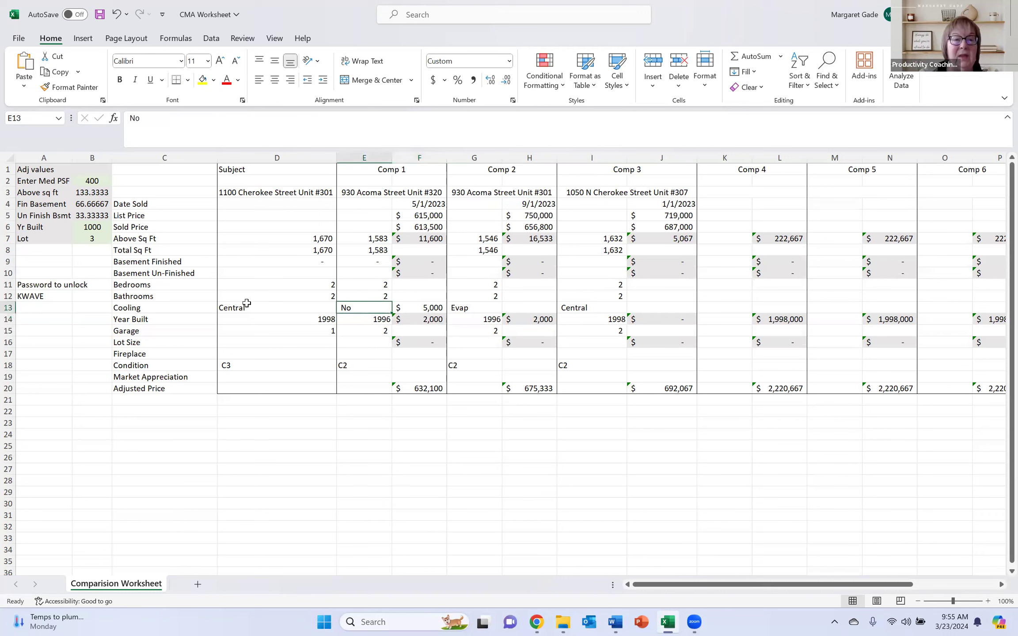
click(247, 305)
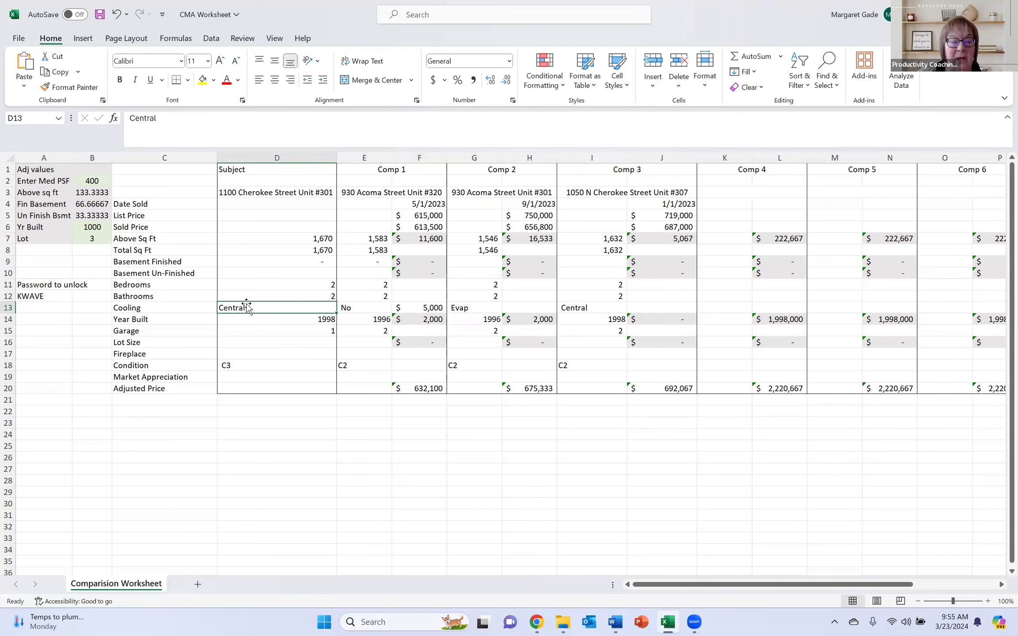
click(599, 300)
click(598, 310)
key(ctrl+c)
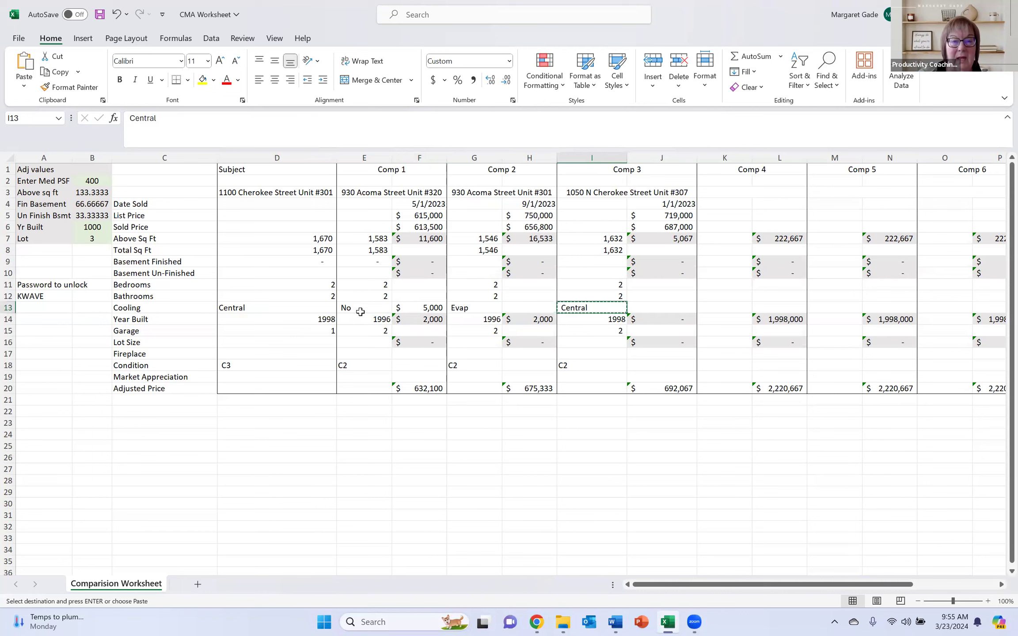
click(360, 312)
key(ctrl+v)
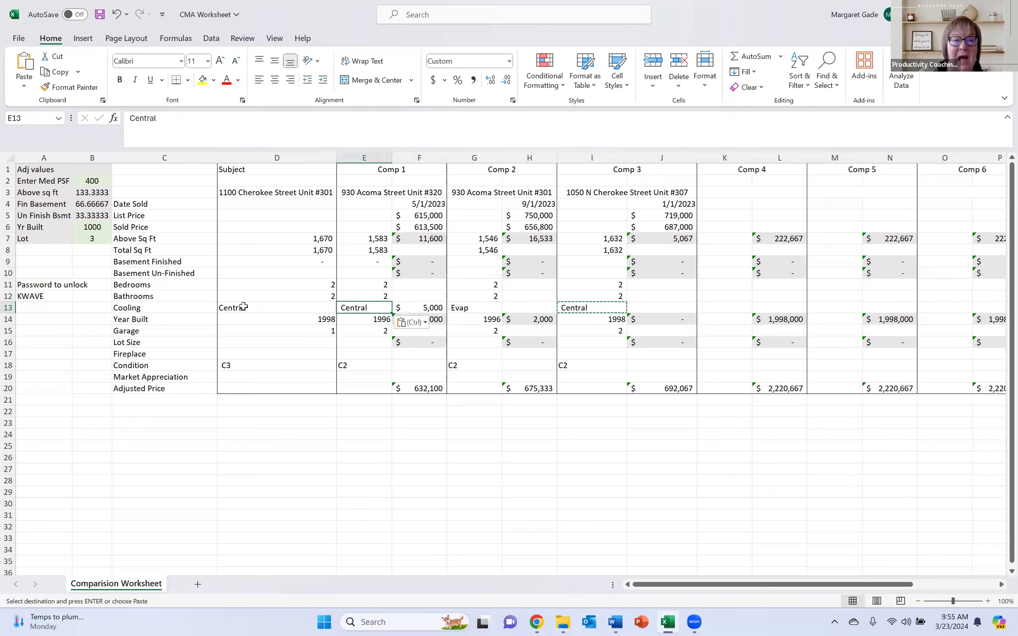
Set the subject's cooling to No and Comp 1's cooling adjustment to -5,000
click(244, 307)
text(No)
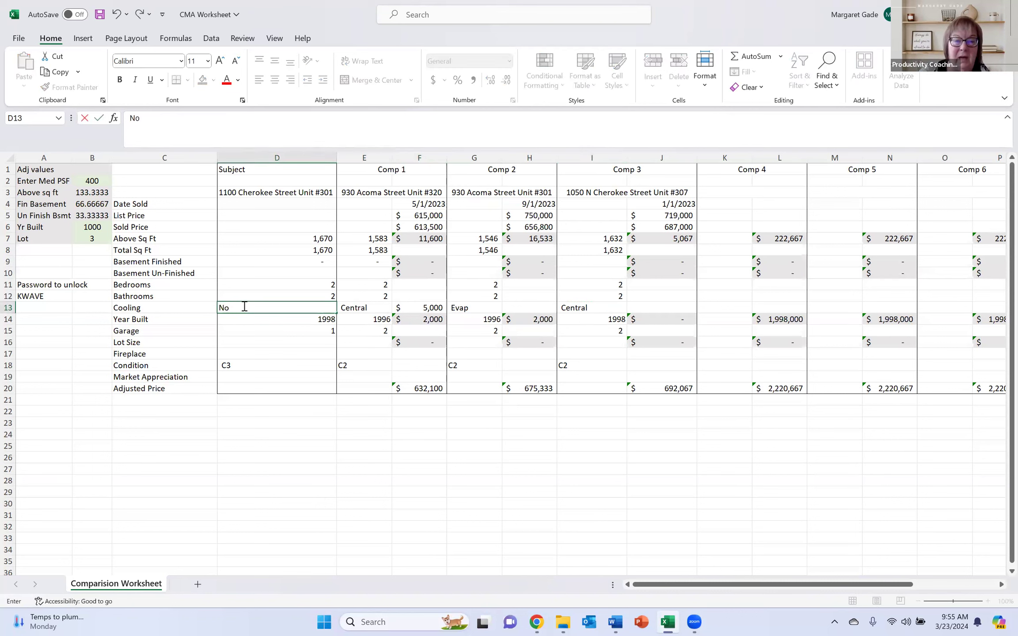
click(416, 308)
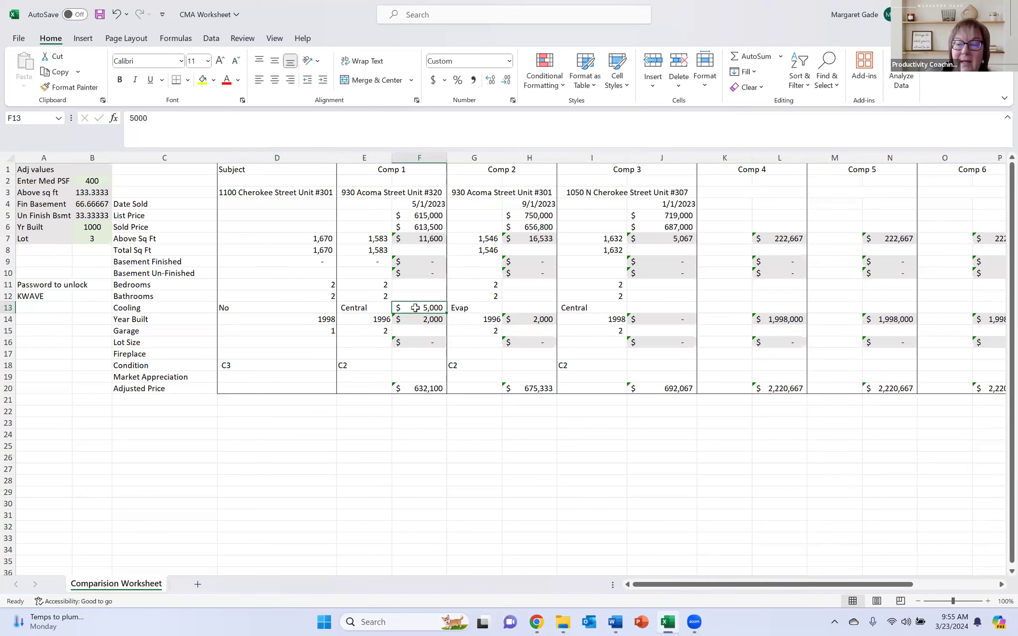
text(-5000)
key(Return)
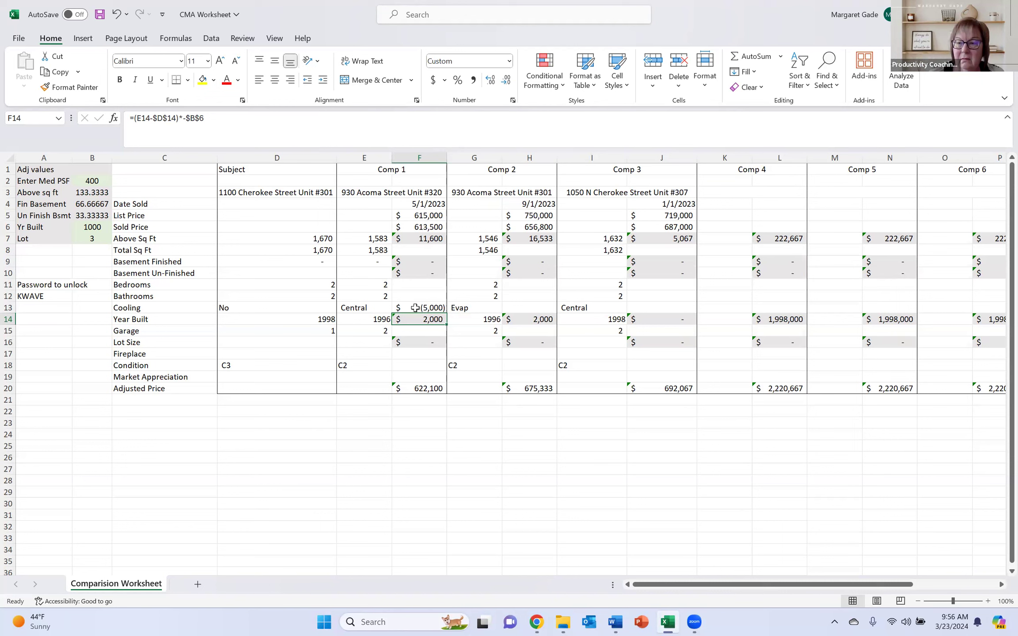
Set the subject's cooling back to Central and give Comp 2's cooling a 2,500 adjustment in H13
click(288, 309)
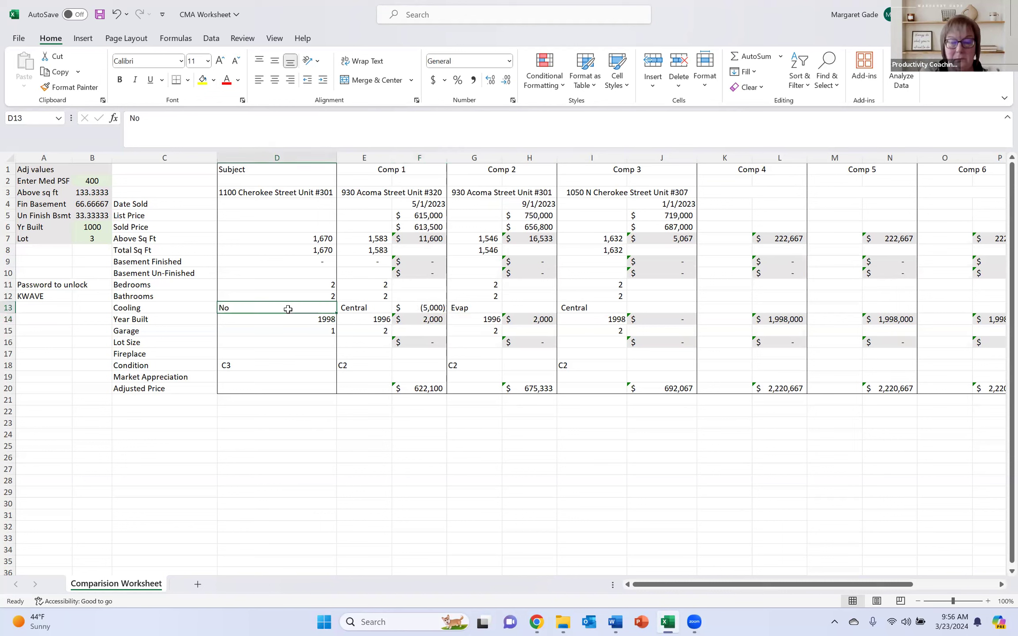
text(Central)
key(Tab)
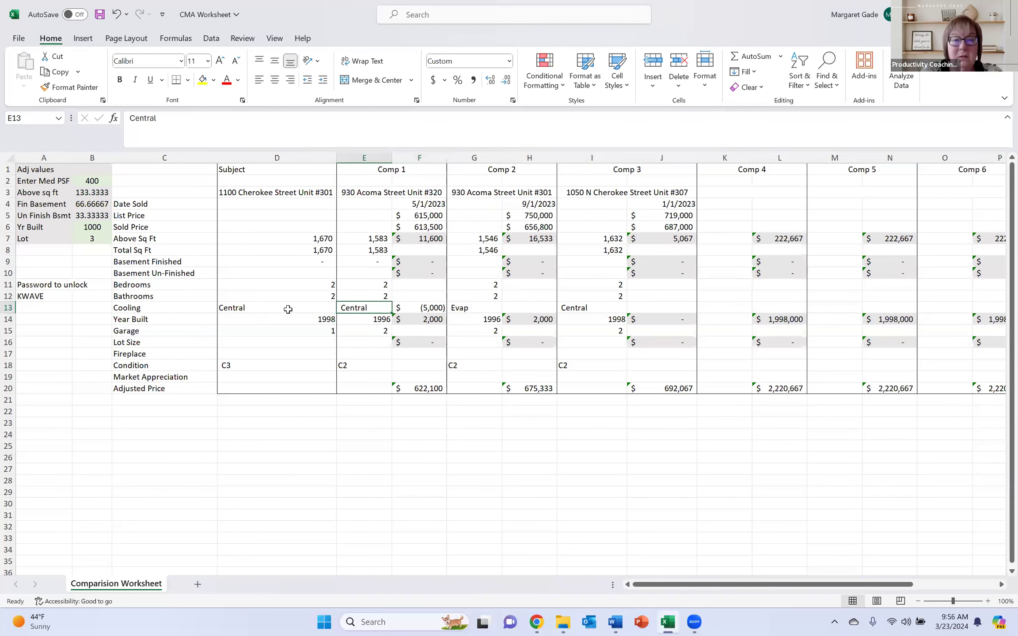
key(Tab)
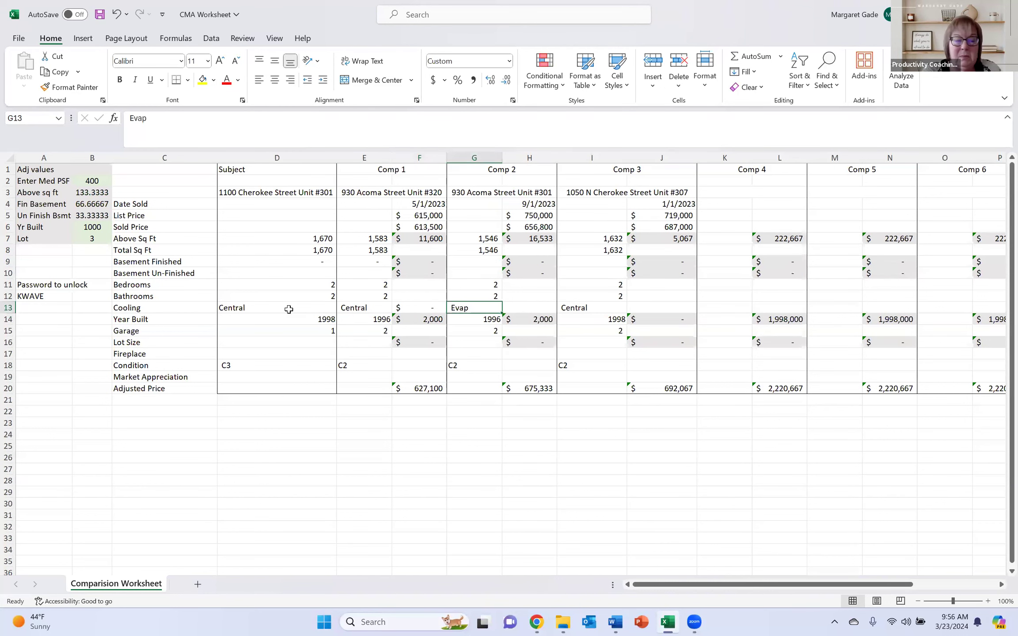
key(Tab)
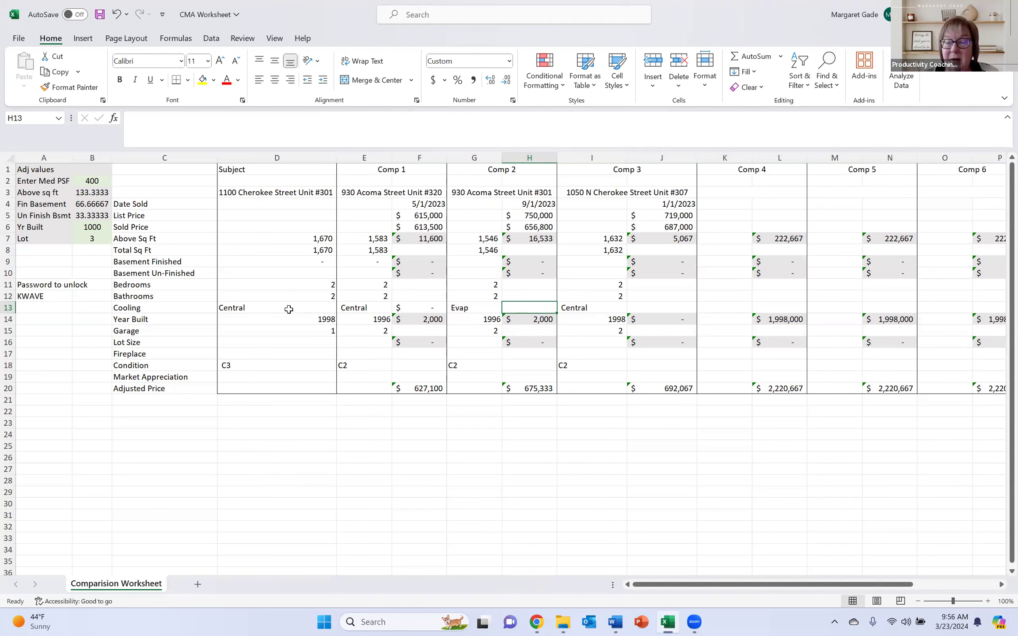
text(2500)
key(Return)
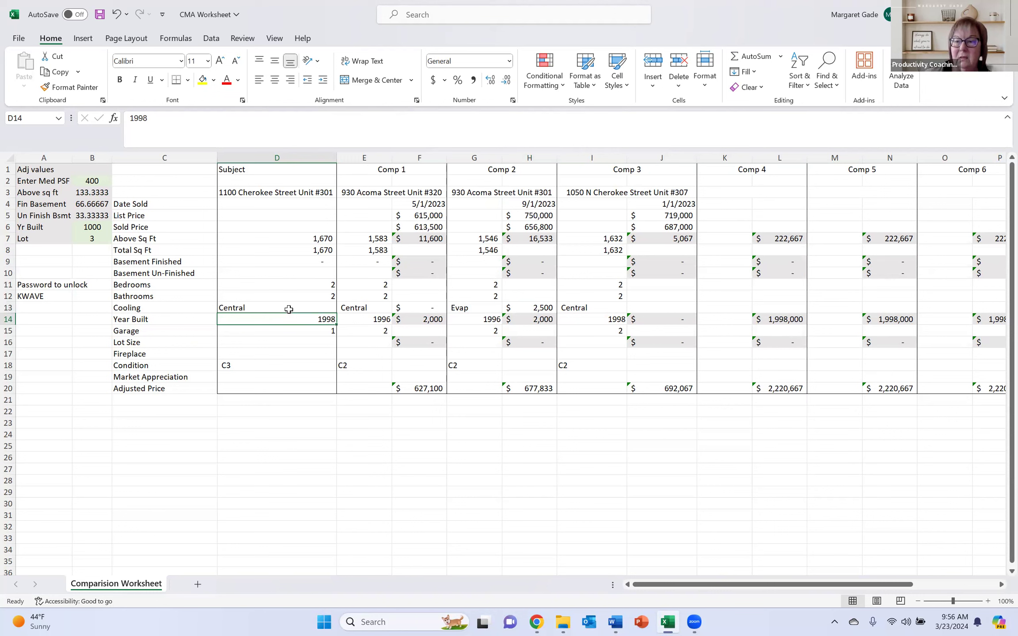
Copy Comp 3's Central cooling cells I13:J13 over Comp 2's Evap entry at G13
drag(606, 308, 640, 311)
key(ctrl+c)
click(469, 310)
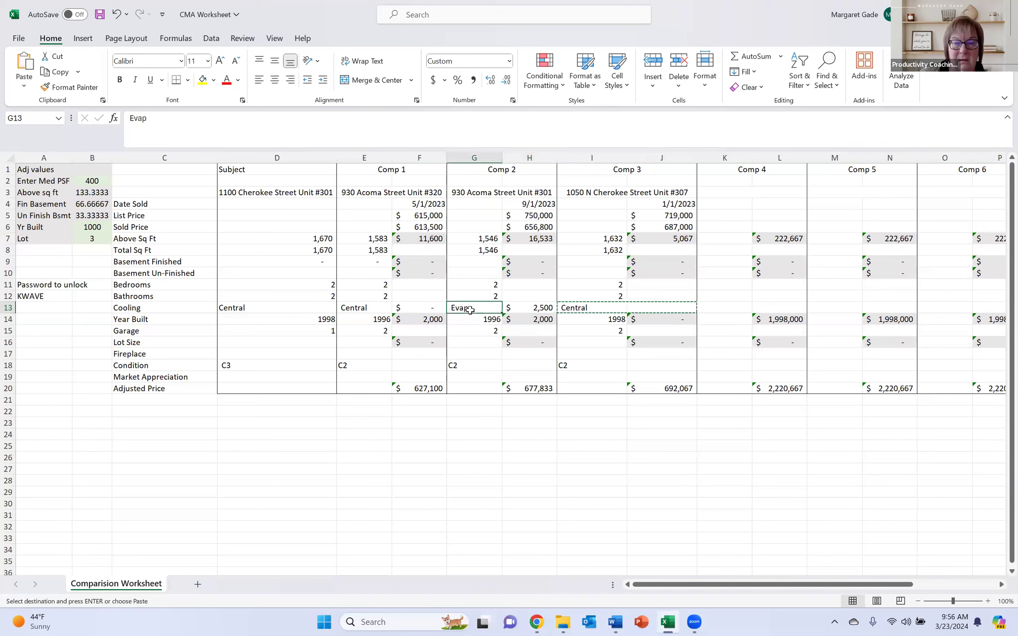
key(ctrl+v)
click(397, 457)
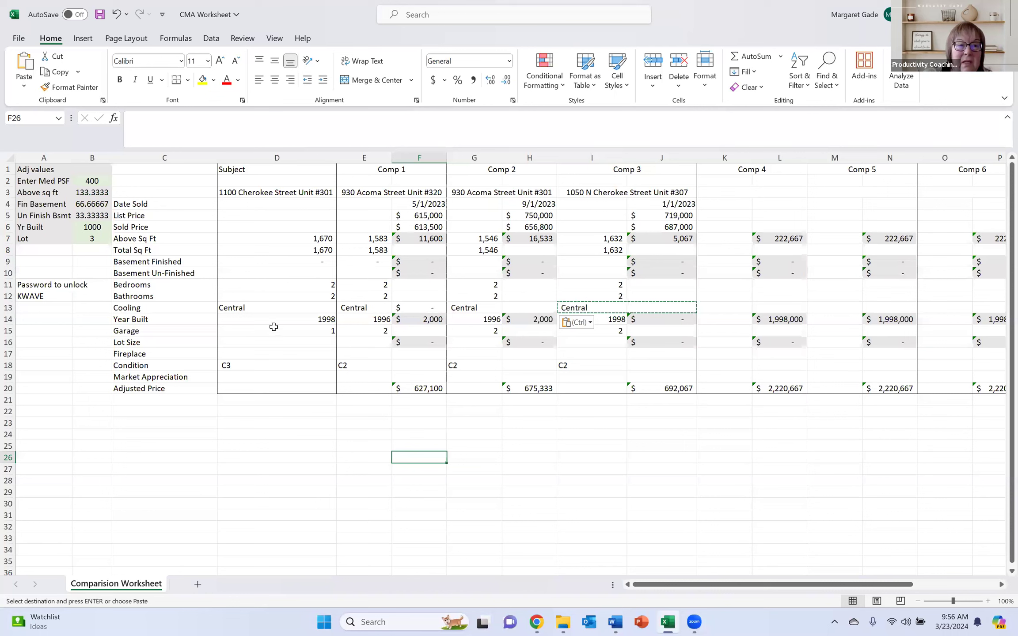
click(716, 329)
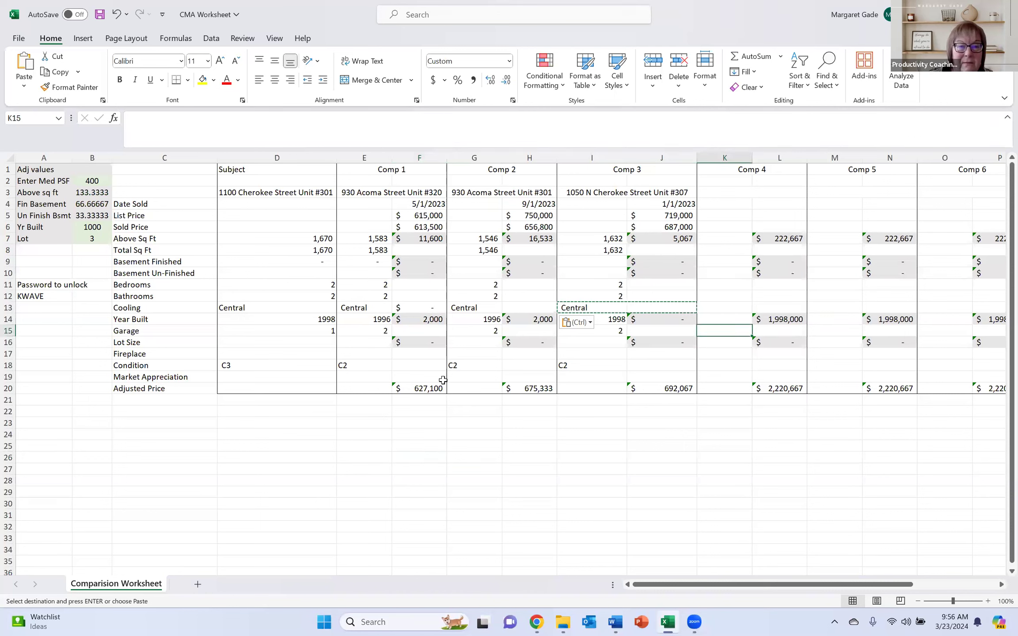
click(271, 332)
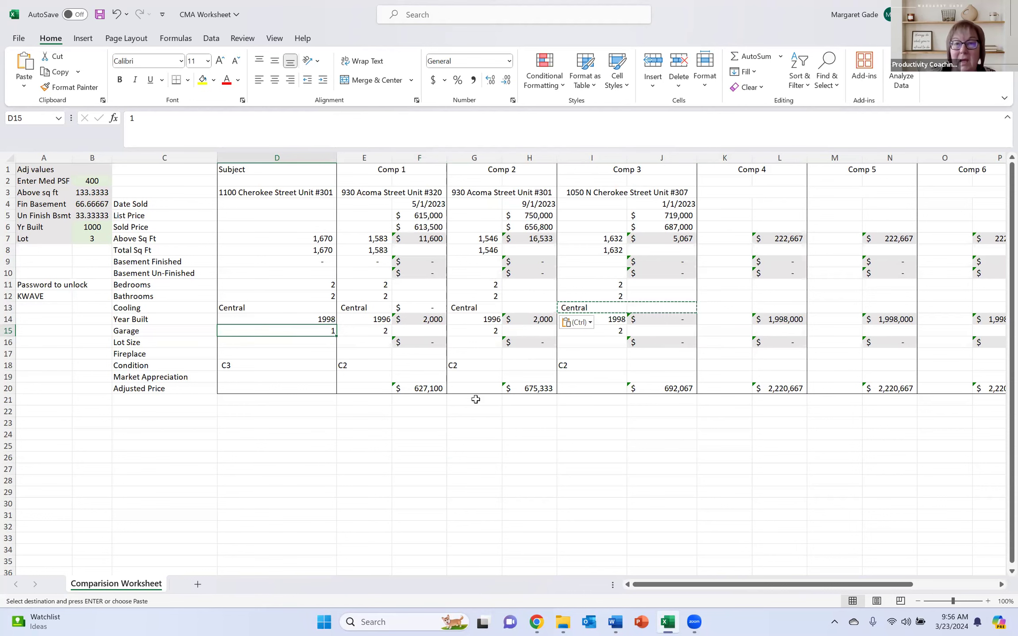
mouse_move(616, 622)
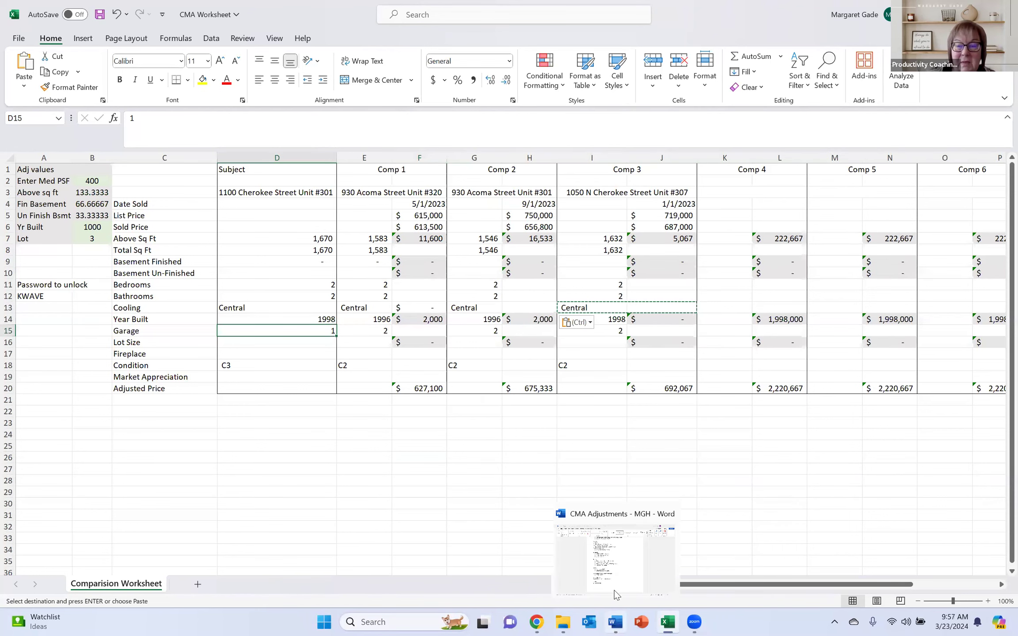
click(614, 591)
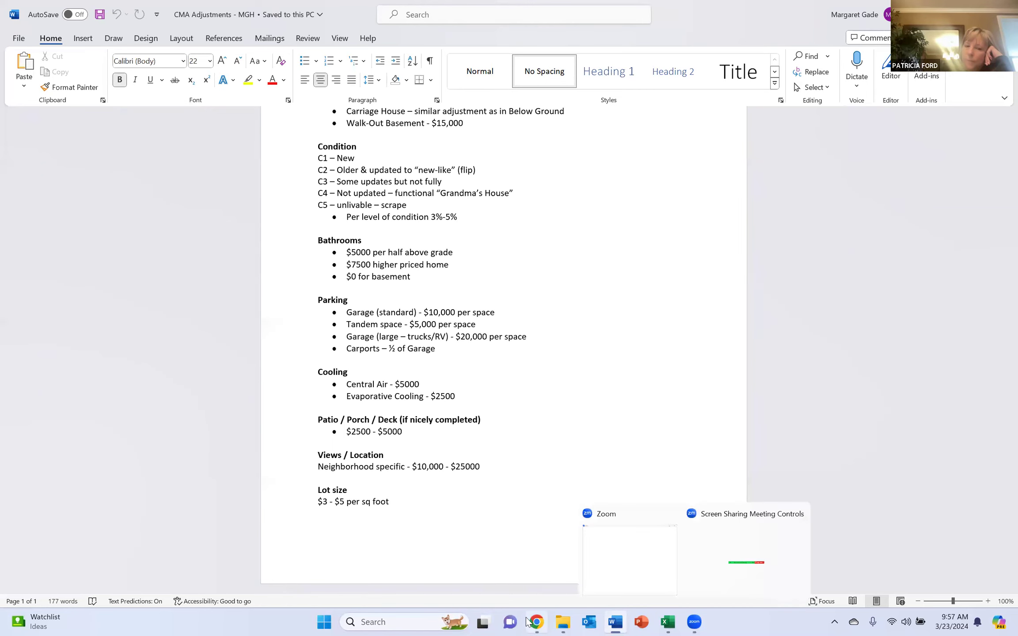
click(543, 623)
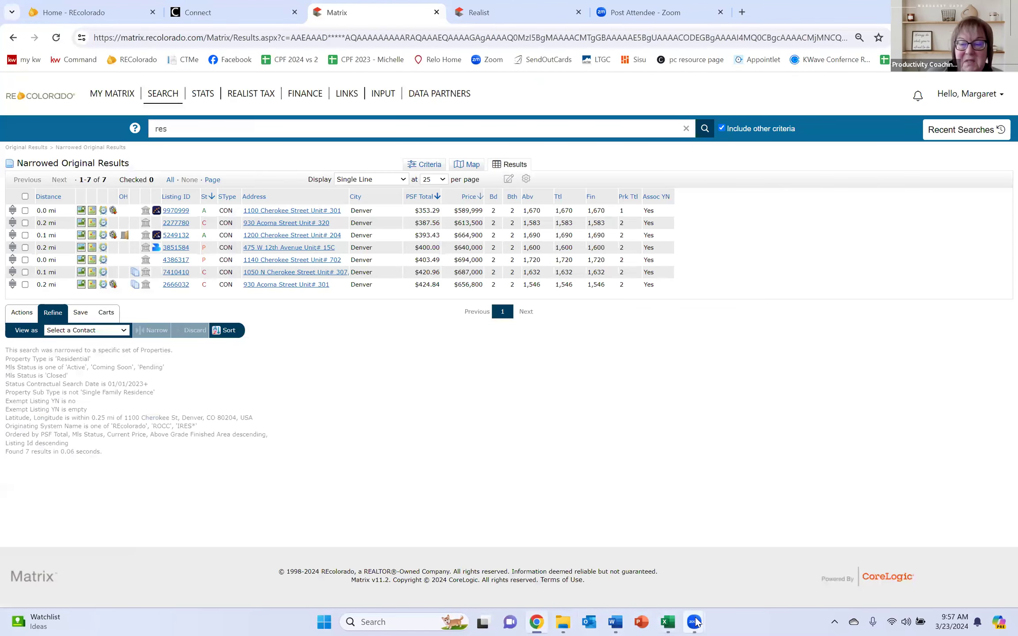
click(668, 622)
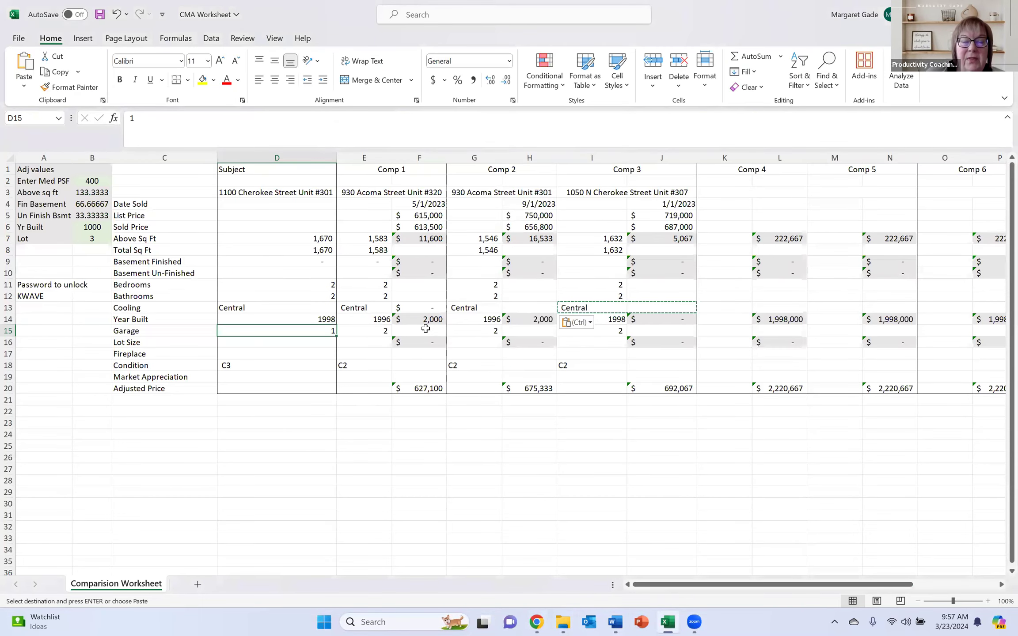
Enter -20,000 garage adjustments for Comp 1 and Comp 2, correcting a mistyped -2000 in H15
click(425, 330)
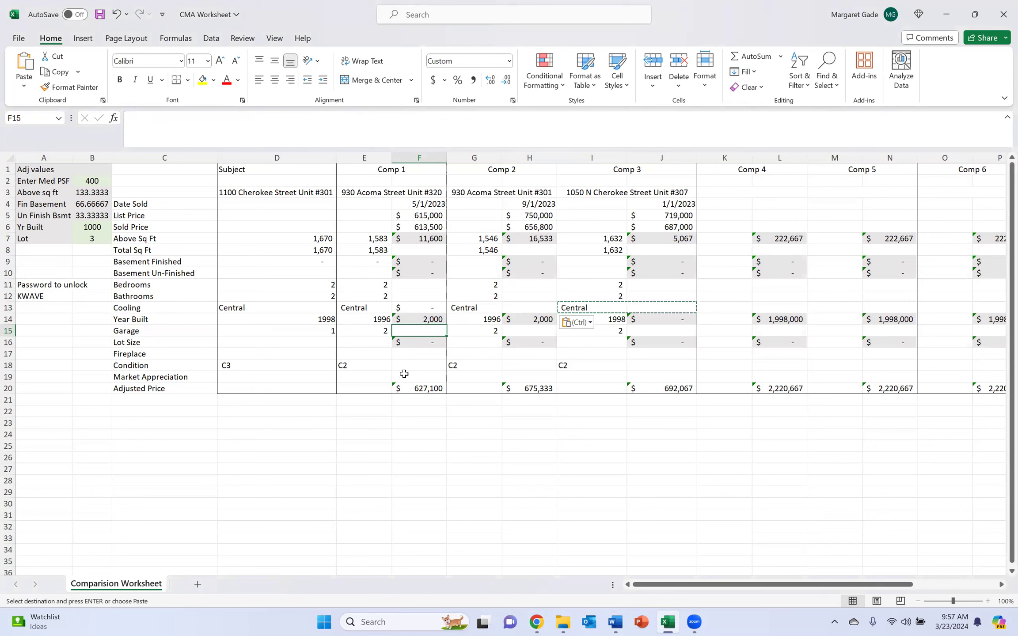
text(-)
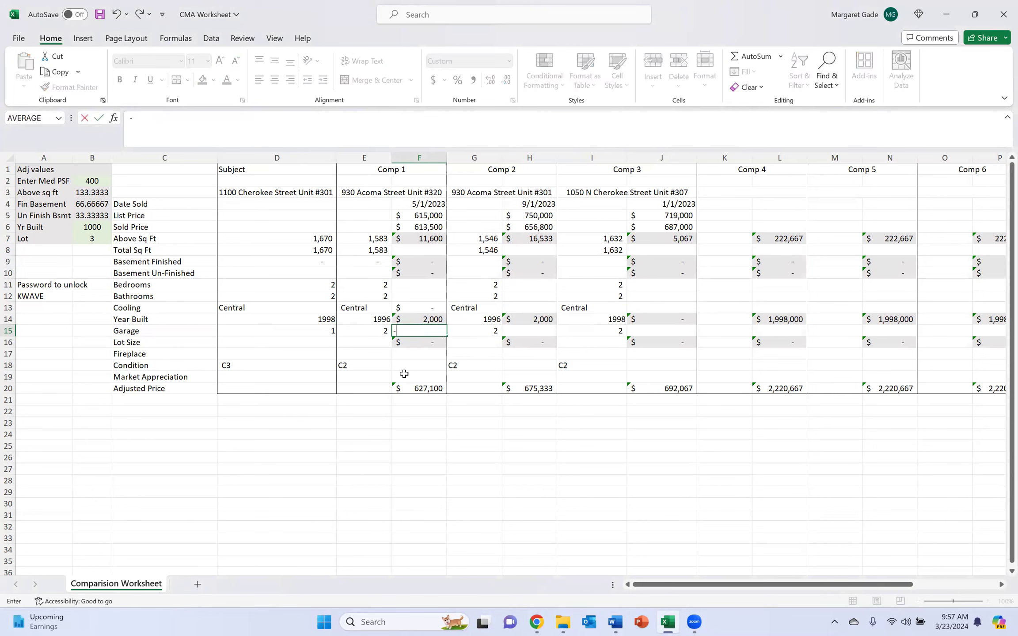
text(20000)
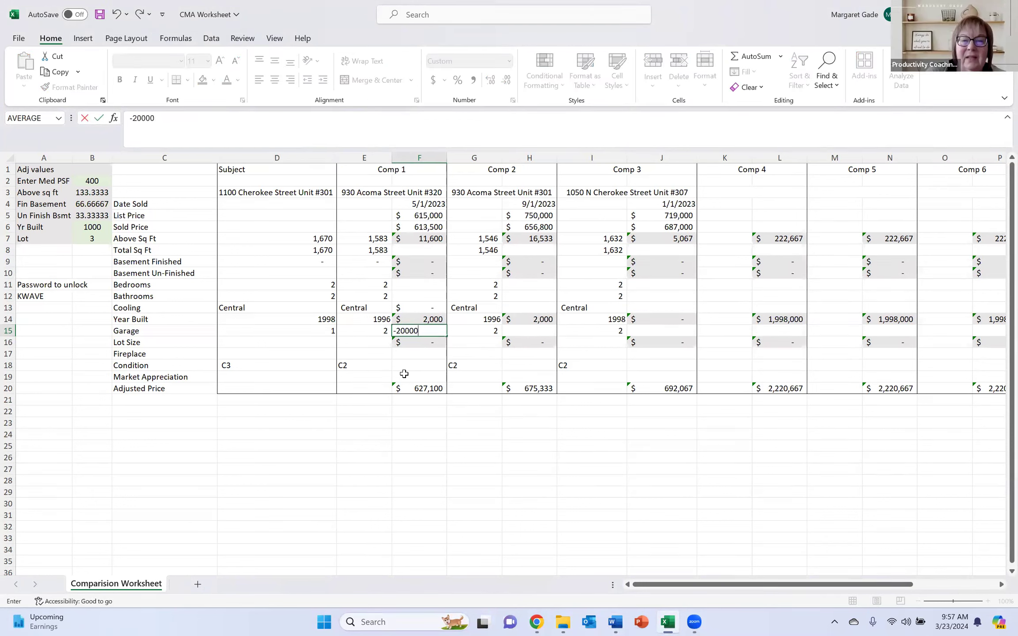
key(Return)
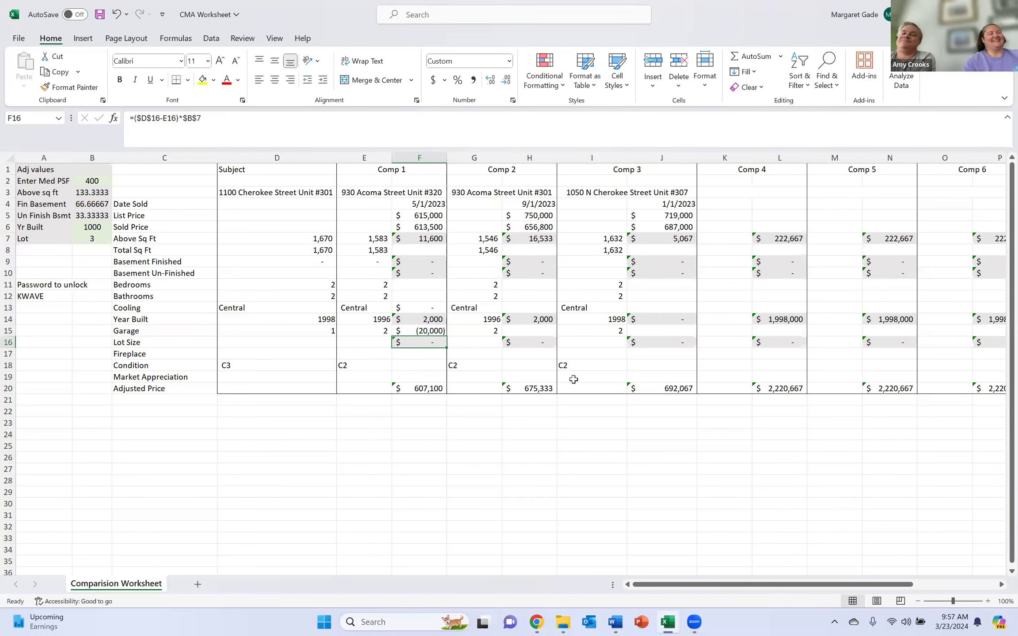
click(534, 335)
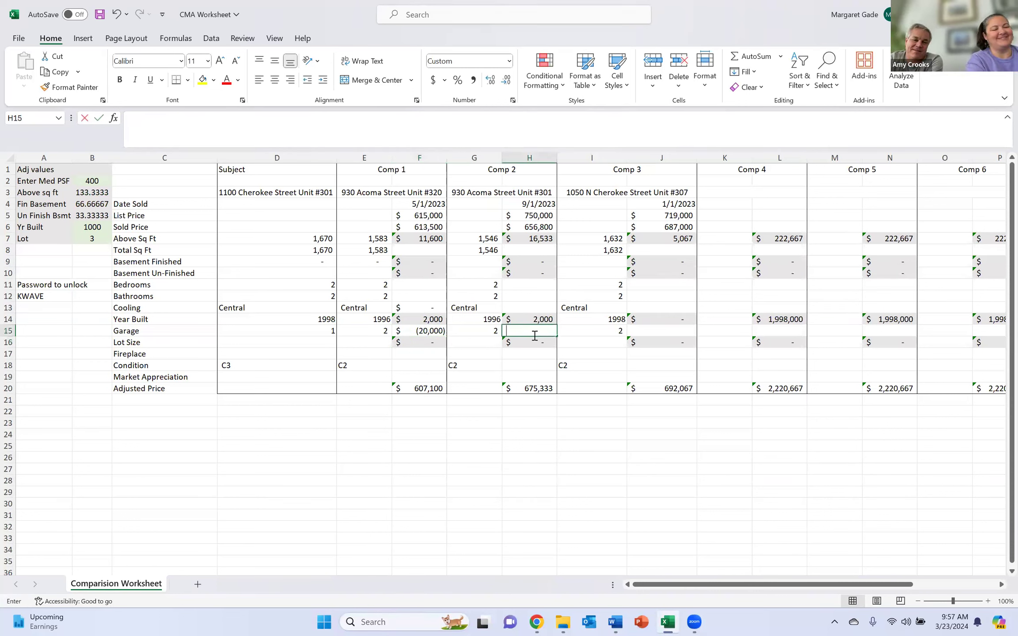
text(-2000)
key(Return)
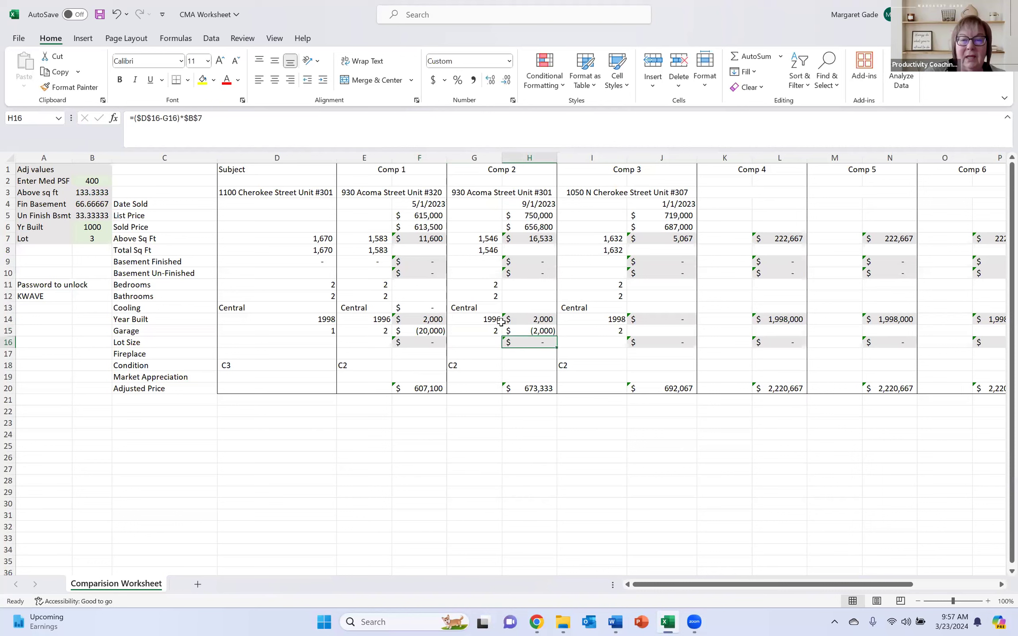
click(511, 330)
text(-20000)
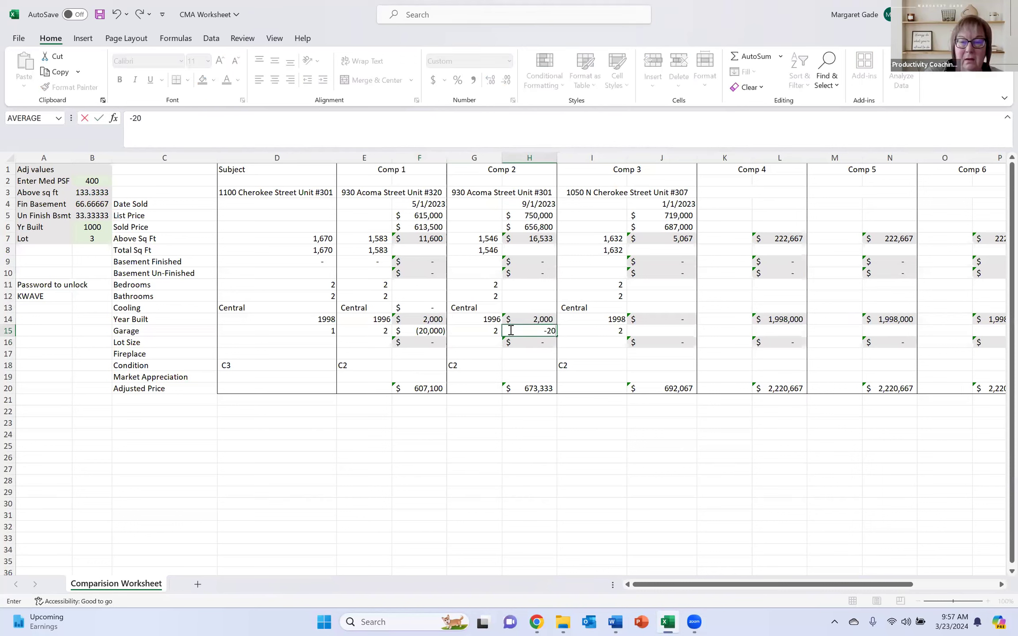
key(Return)
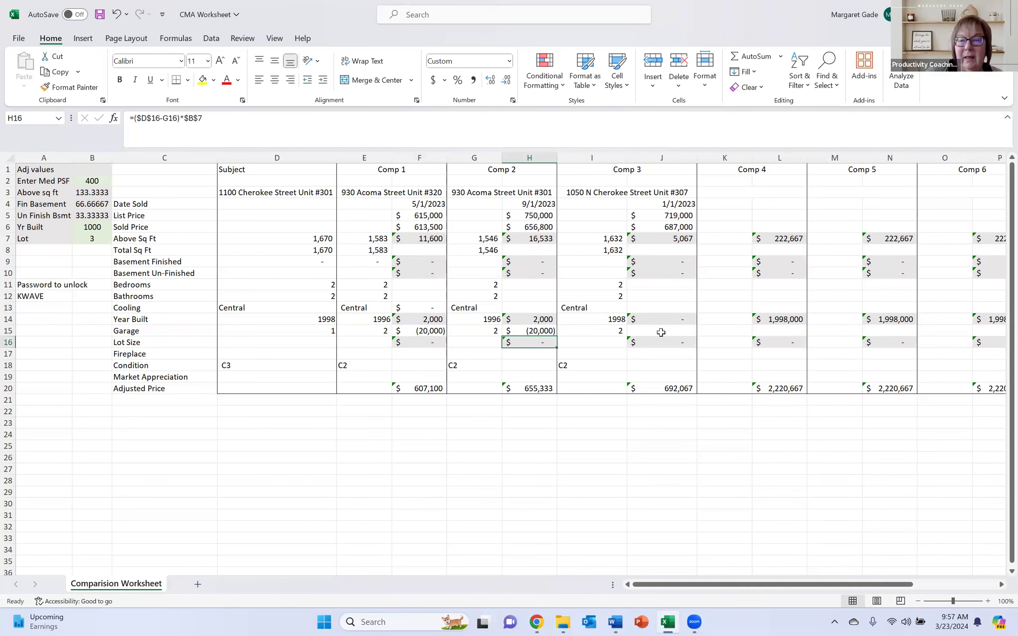
Enter Comp 3's -20,000 garage adjustment in J15 and check the F20 adjusted-price sum
click(661, 332)
text(-20000)
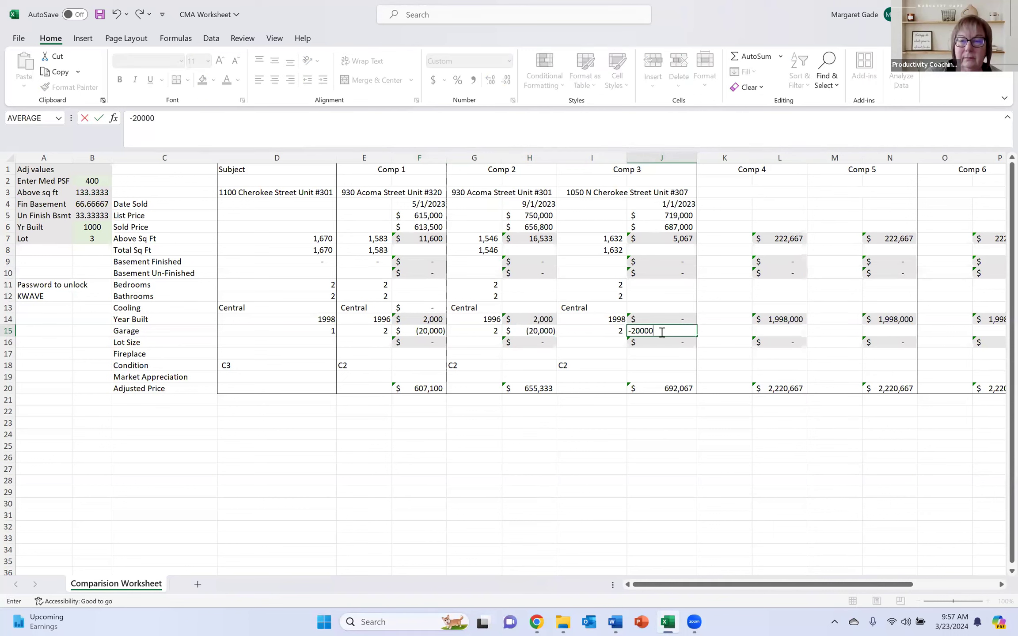
key(Return)
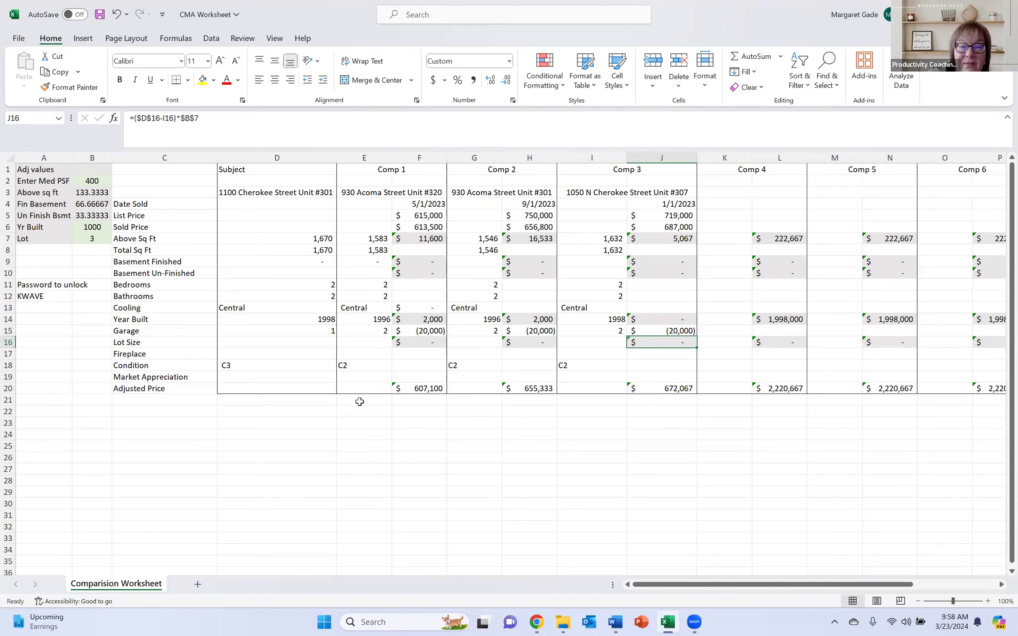
click(428, 390)
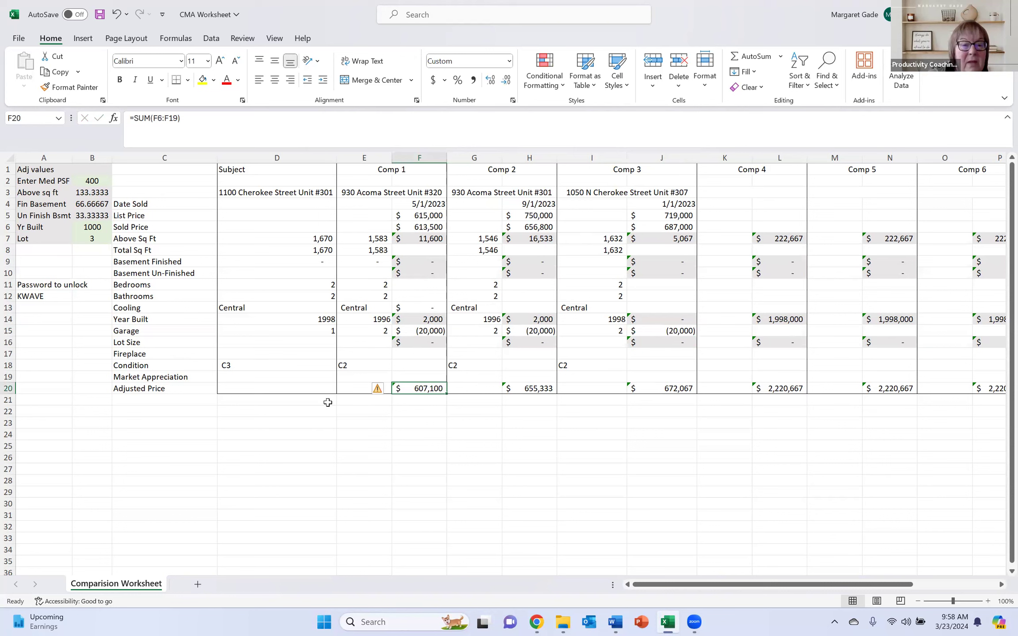
click(252, 366)
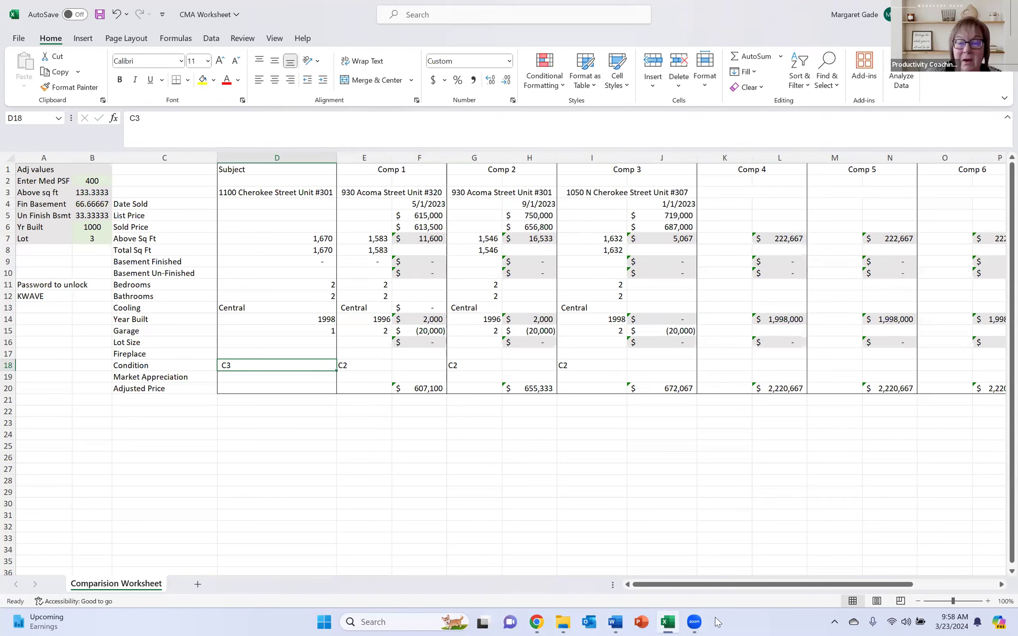
Scroll the CMA Adjustments guide to the C1–C5 condition ratings, then return to Matrix in Chrome
click(618, 553)
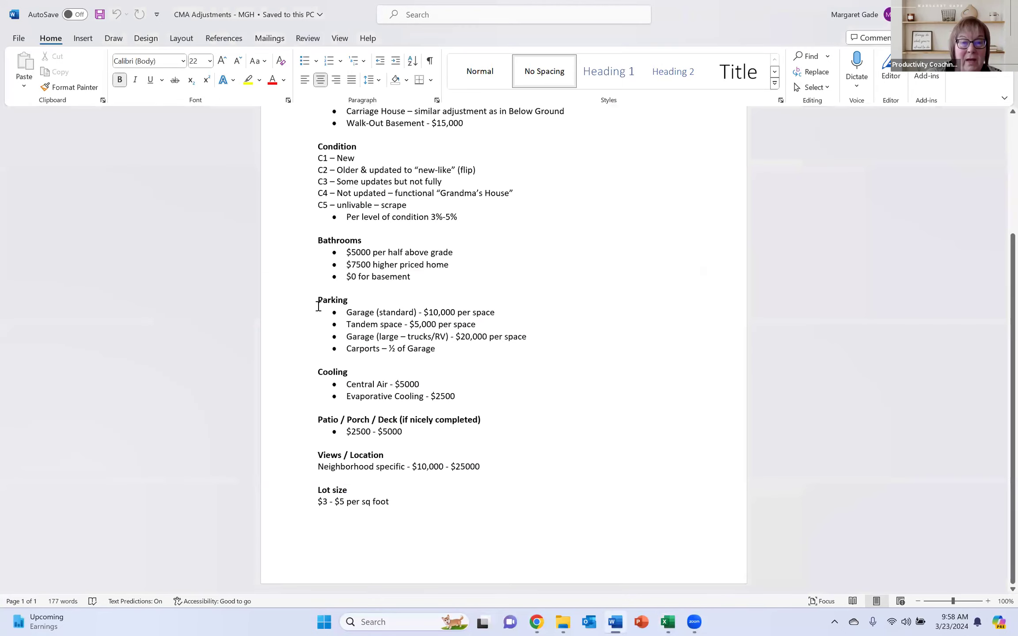
scroll(415, 243, up, 2)
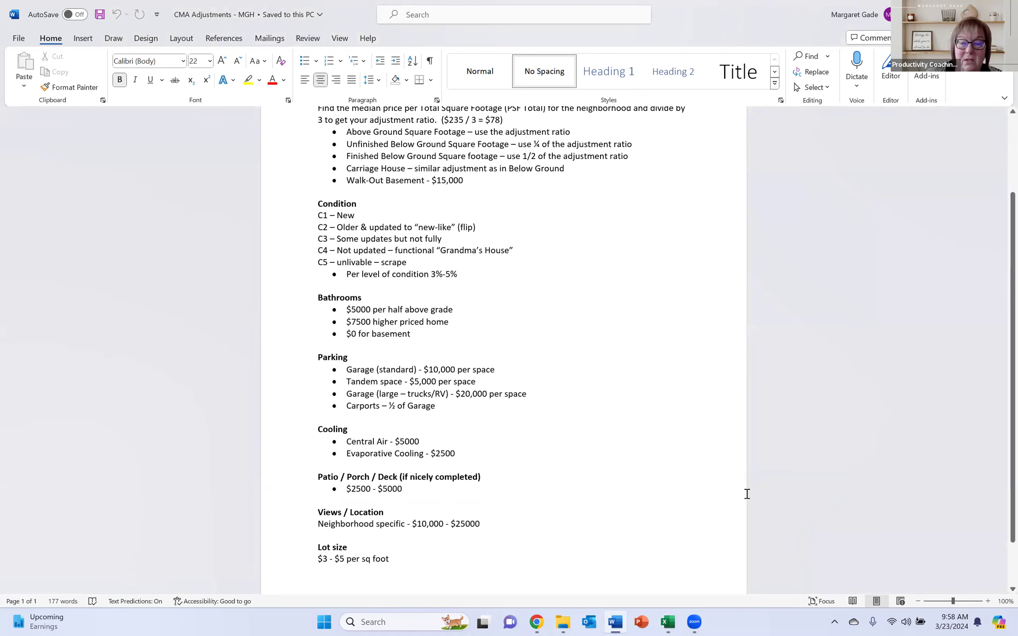
click(545, 612)
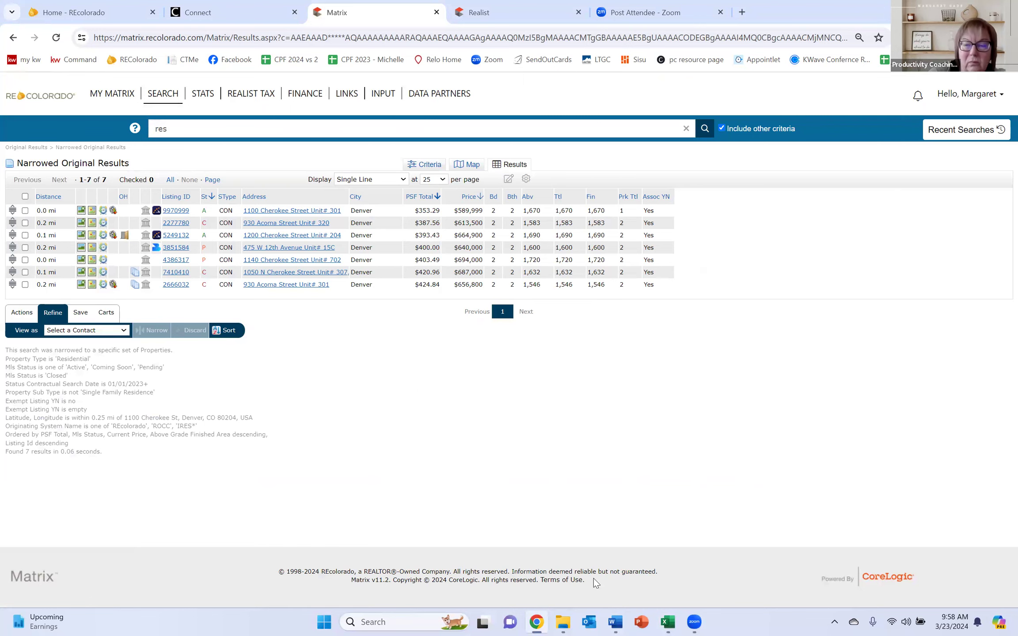
Switch back to the CMA Worksheet in Excel from the taskbar
click(665, 622)
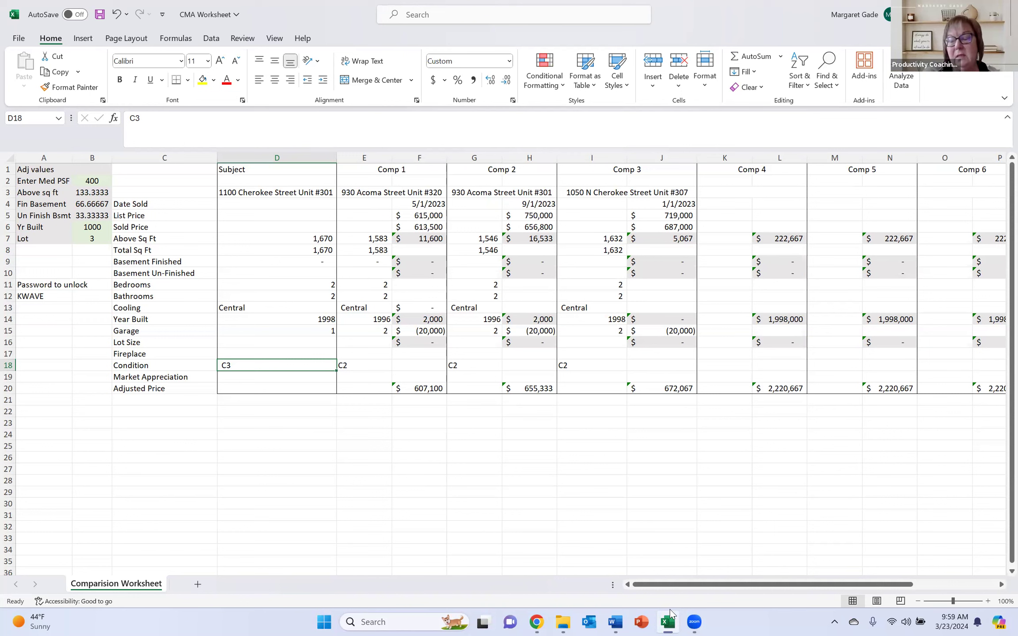
click(402, 367)
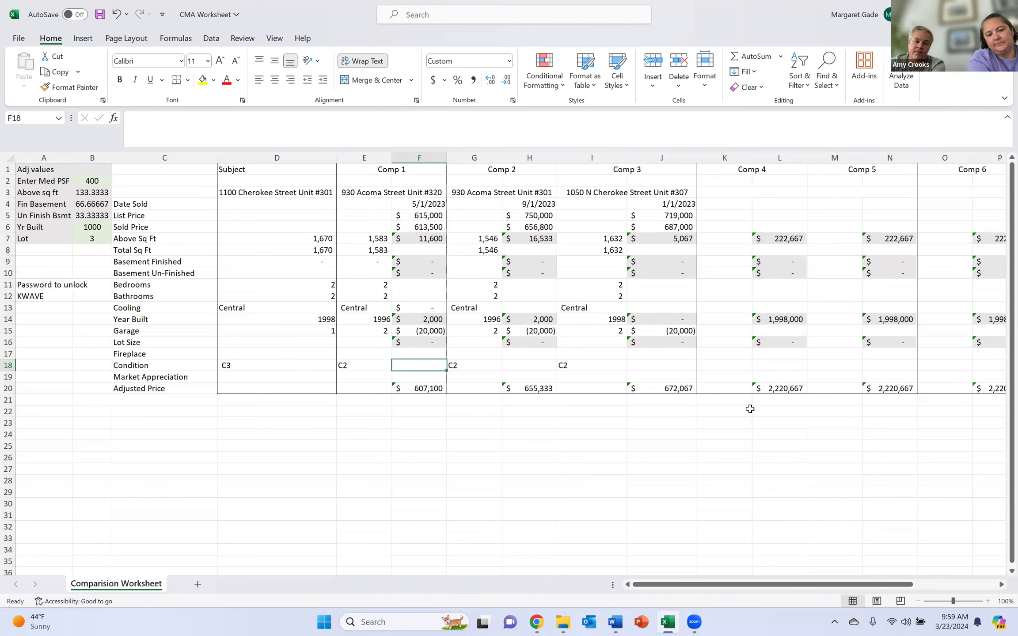
Enter the condition adjustment formula =-F6*.04 in F18 for Comp 1
text(=-)
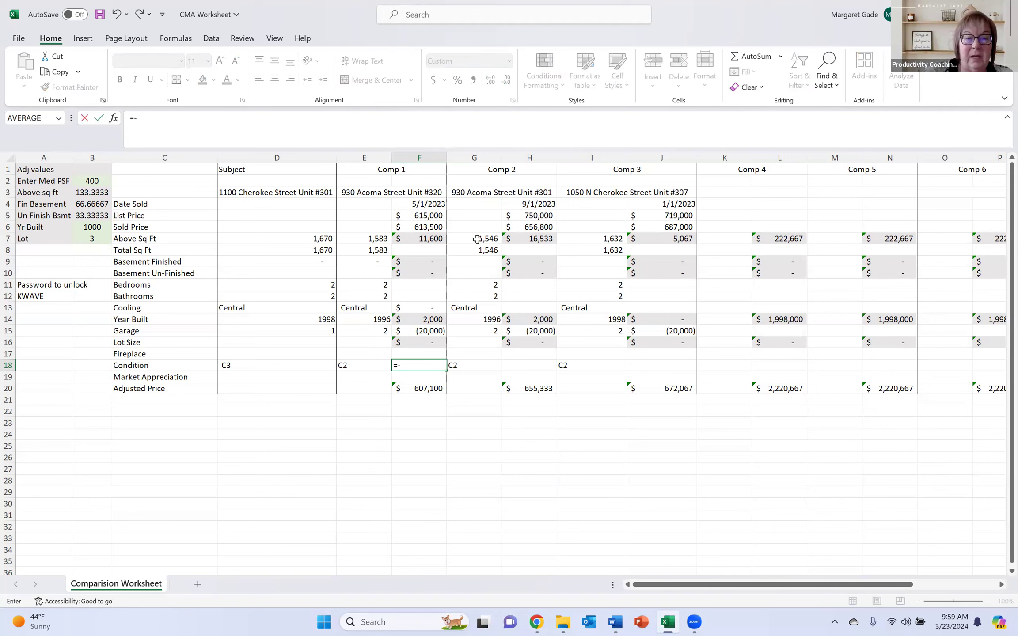
click(408, 228)
text(*.04)
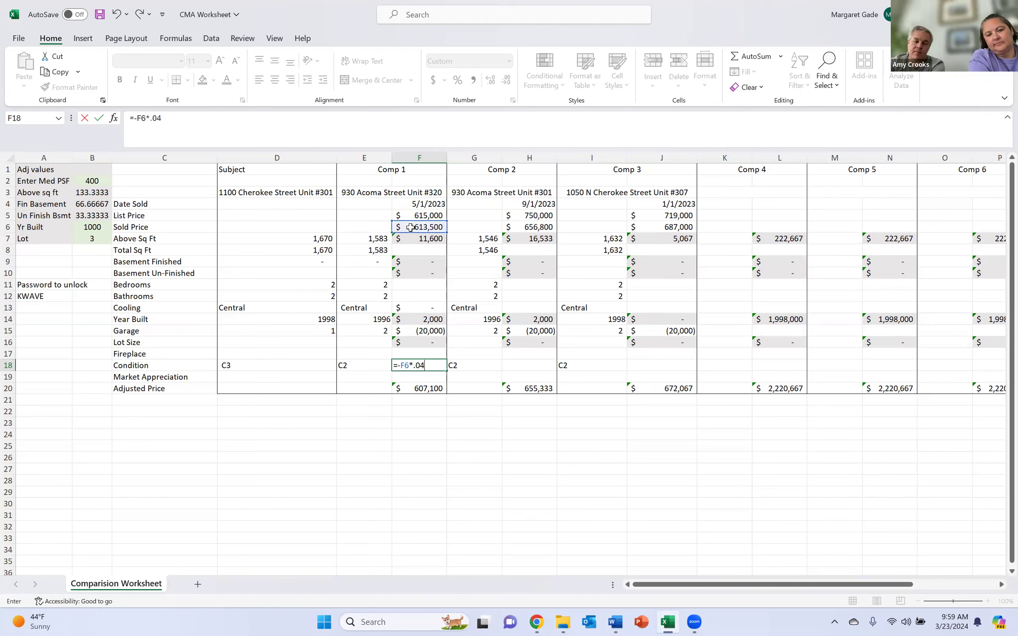
key(Return)
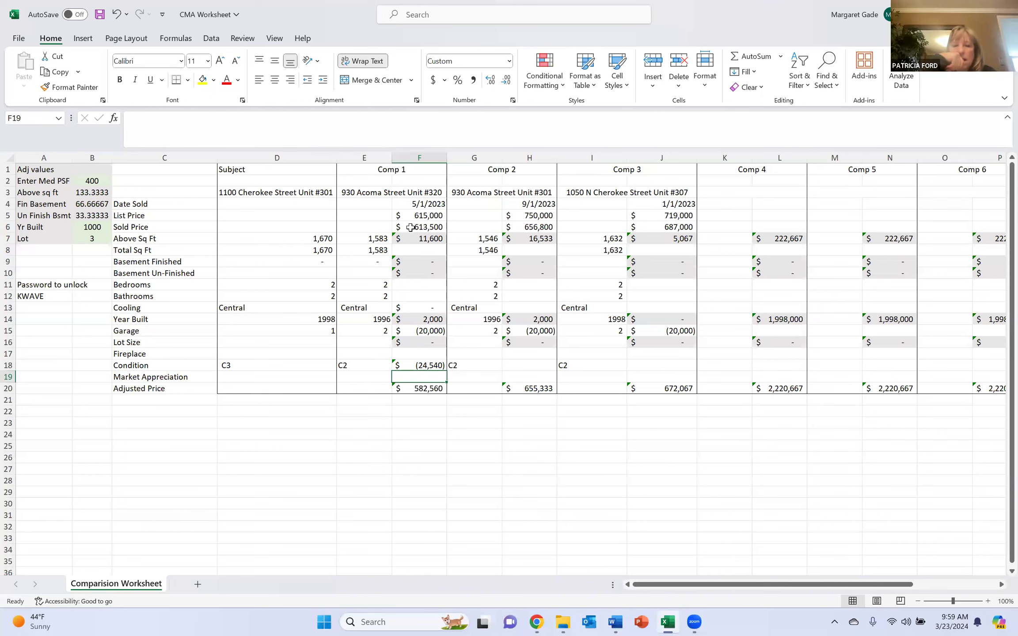
Copy the F18 condition formula into H18 and J18 for Comps 2 and 3
click(417, 366)
key(ctrl+c)
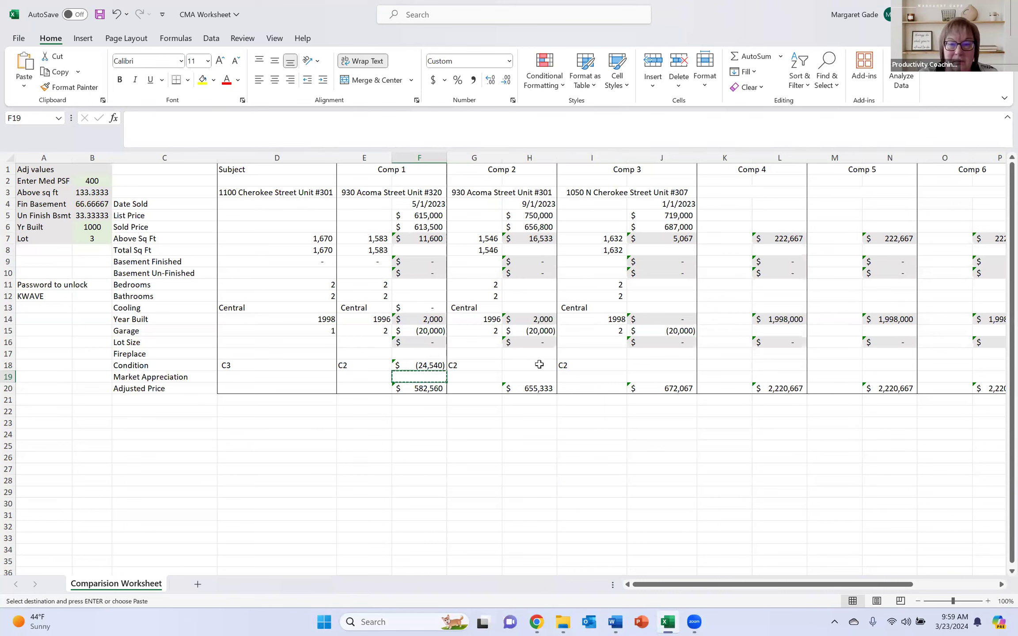
click(540, 364)
key(ctrl+v)
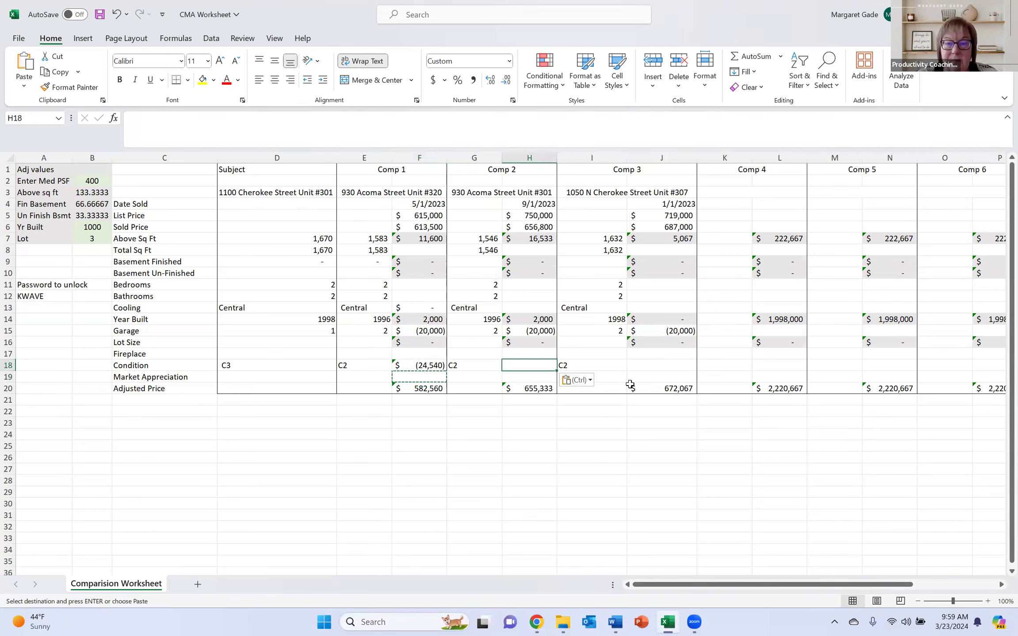
click(410, 366)
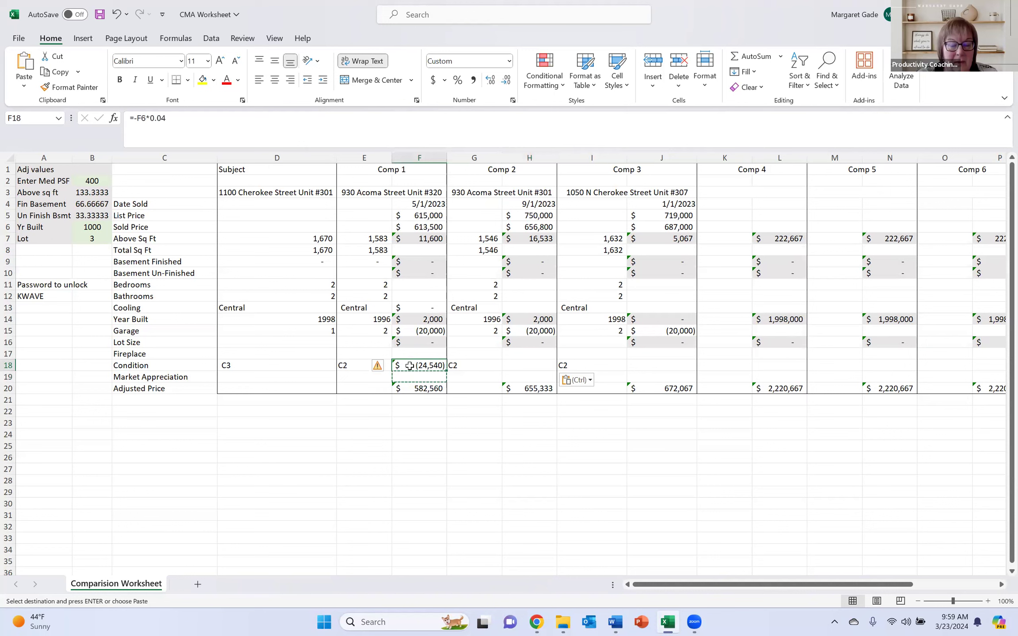
click(532, 365)
key(ctrl+v)
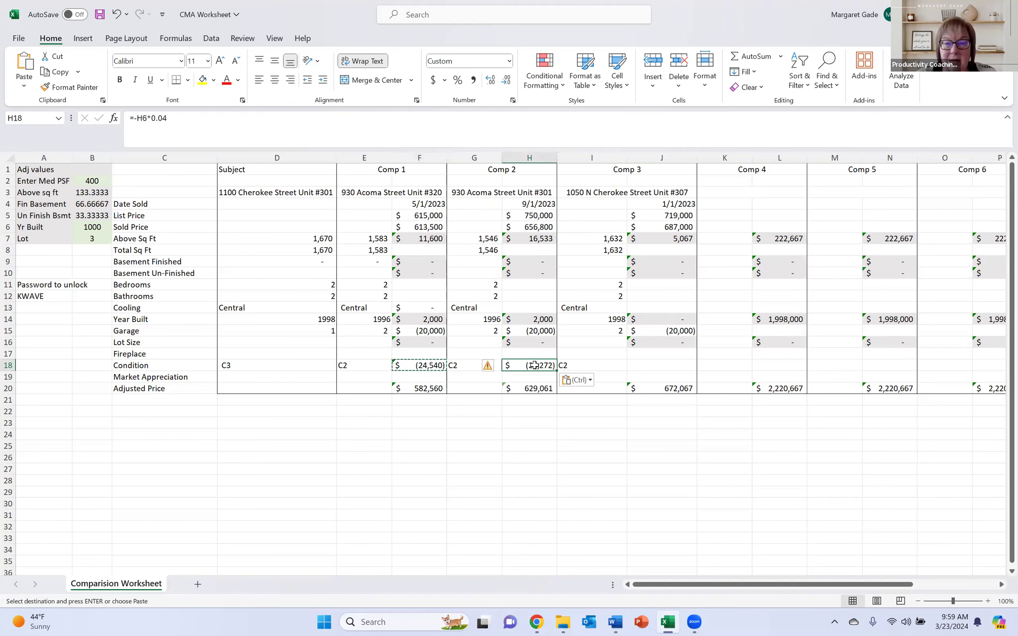
click(676, 365)
key(ctrl+v)
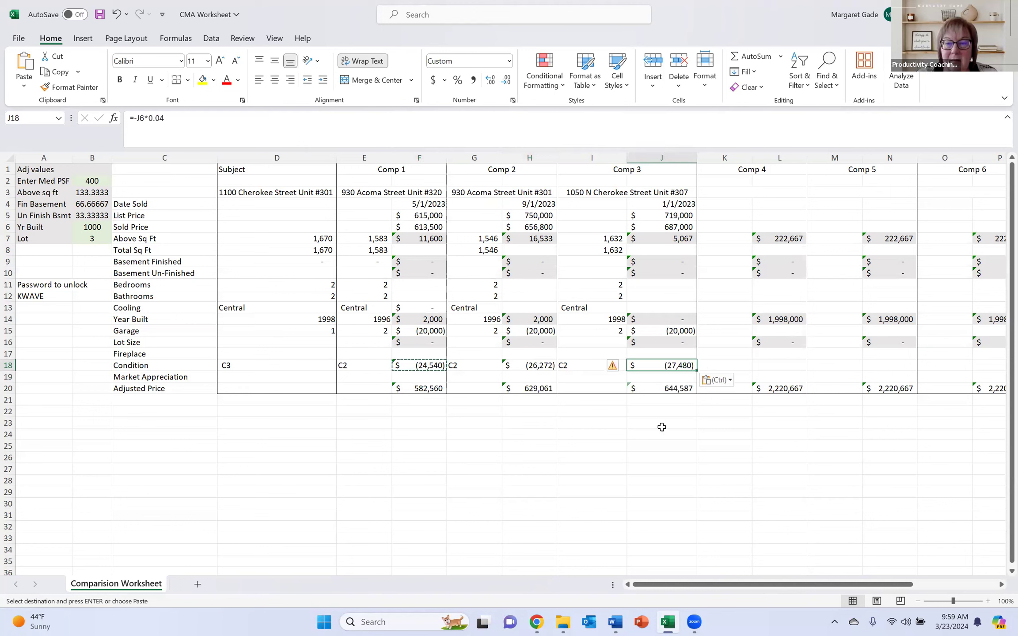
click(596, 431)
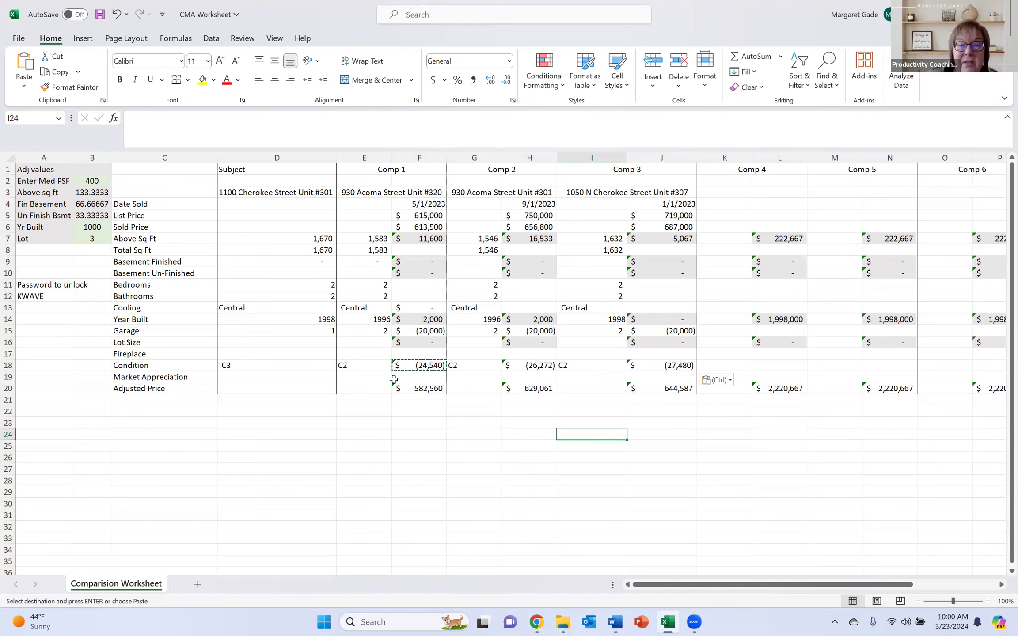
Check Comp 1's adjusted-price total in F20 and the sold dates of all three comps
click(421, 432)
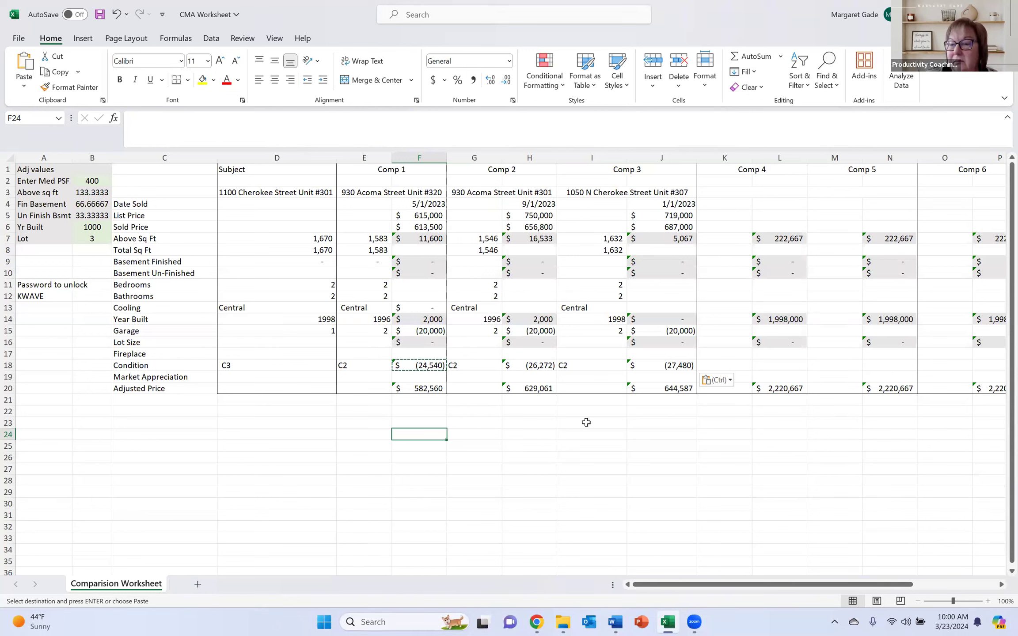
click(422, 391)
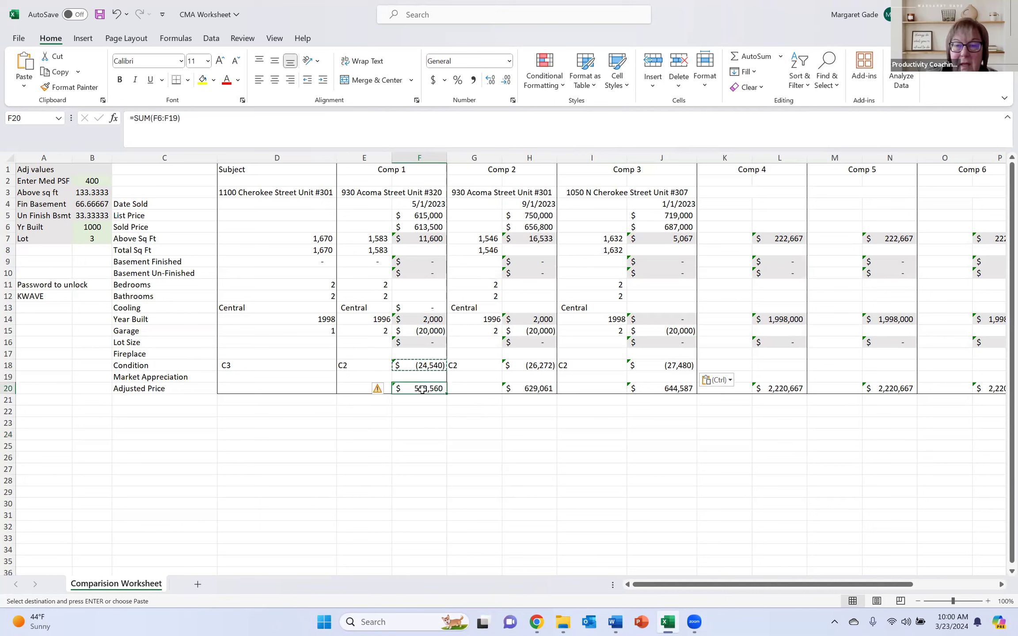
click(547, 202)
click(665, 205)
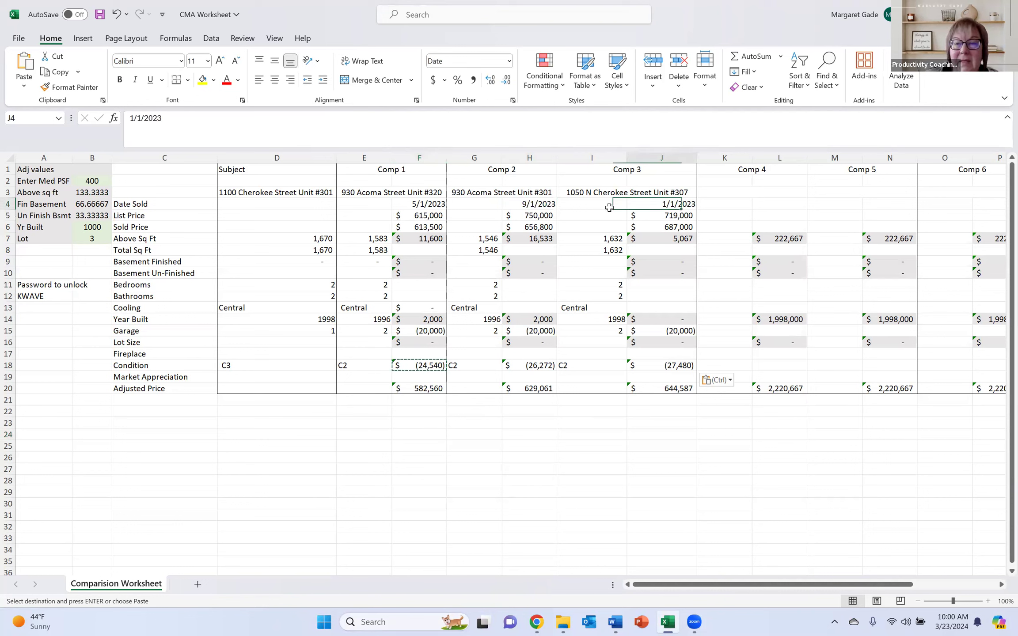
click(417, 206)
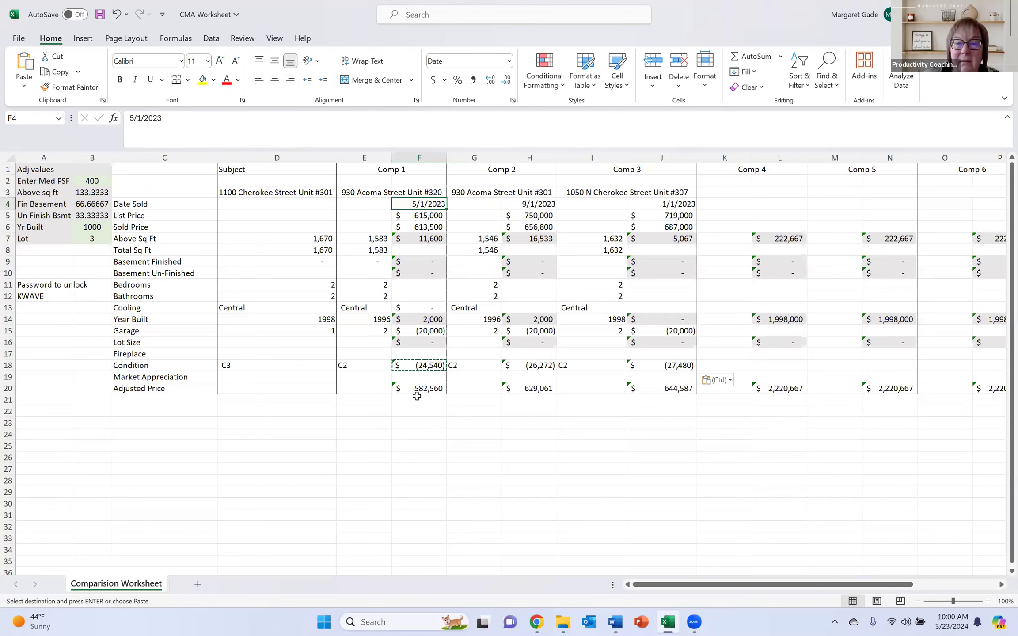
Select the adjusted prices in F20:J20 to read average 618,736 and sum 1,856,208
drag(418, 391, 665, 400)
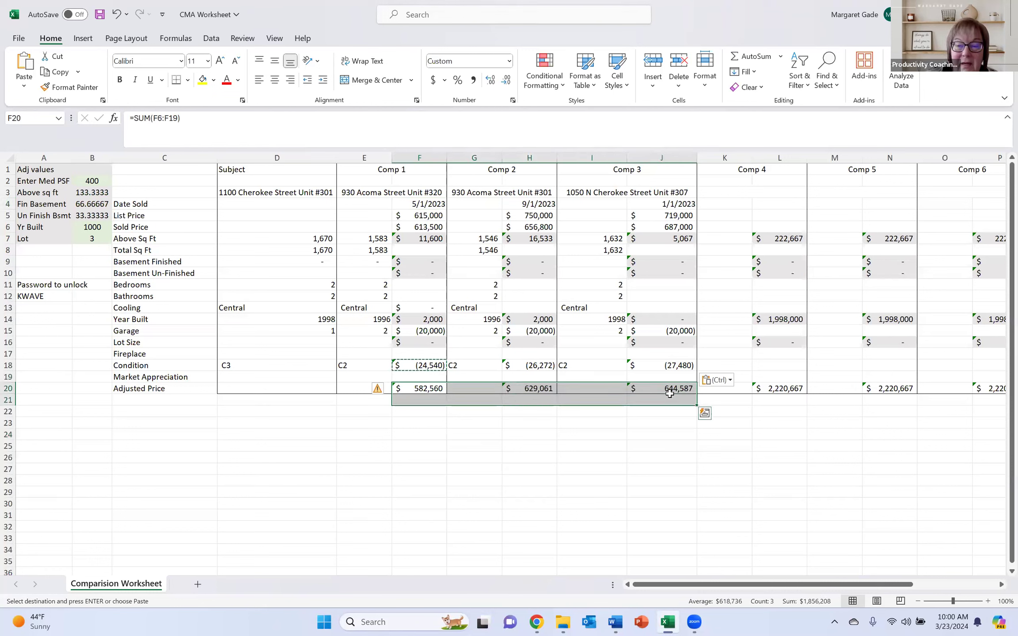
drag(433, 392, 650, 385)
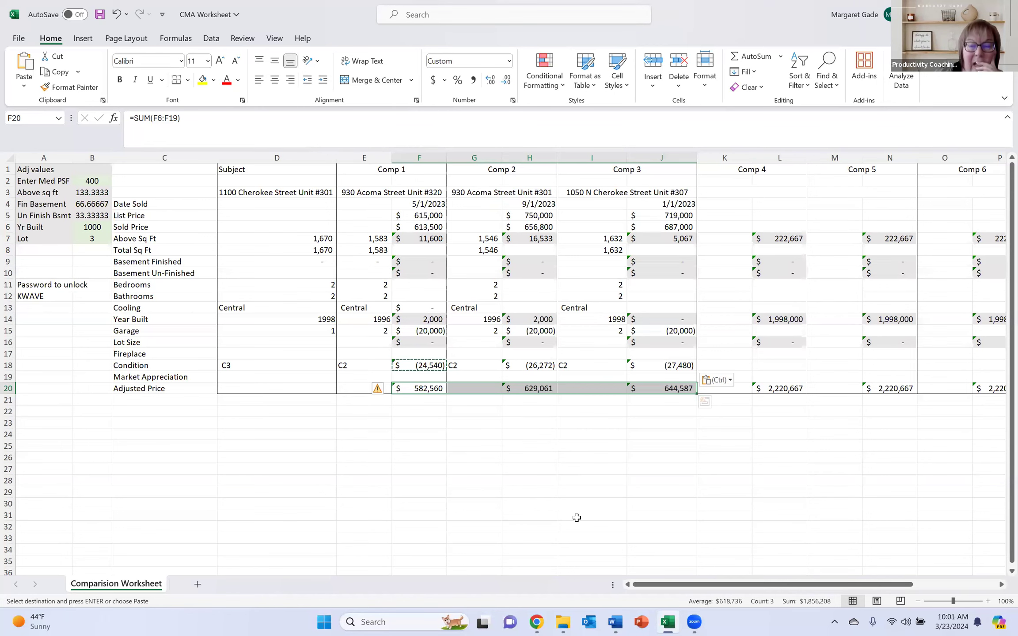
Select all 7 Matrix listings and print the Inventory Tabular Stats (1004MC) report to PDF
click(530, 622)
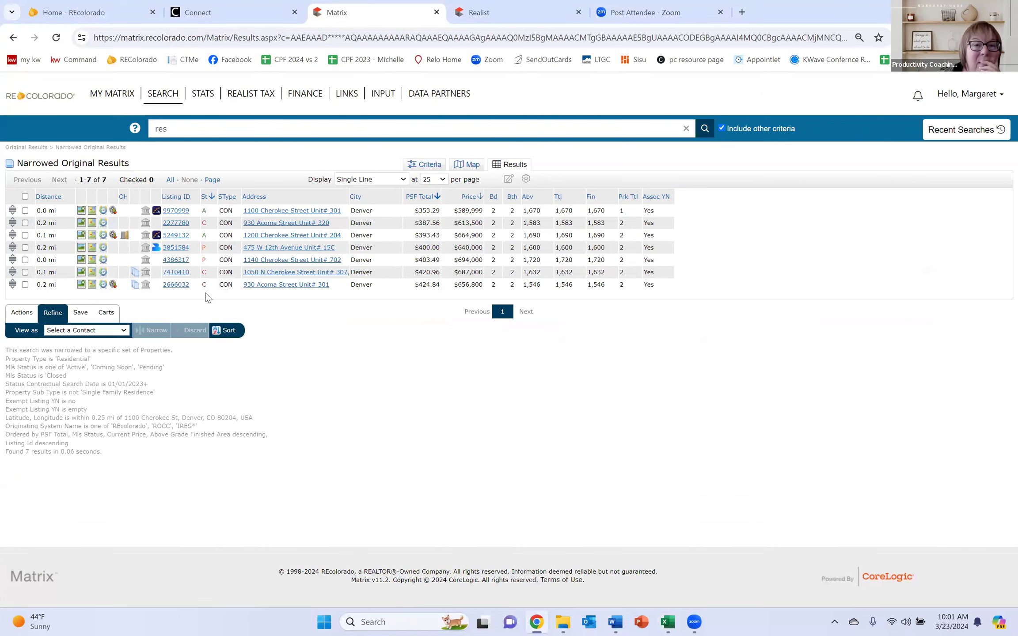
click(25, 197)
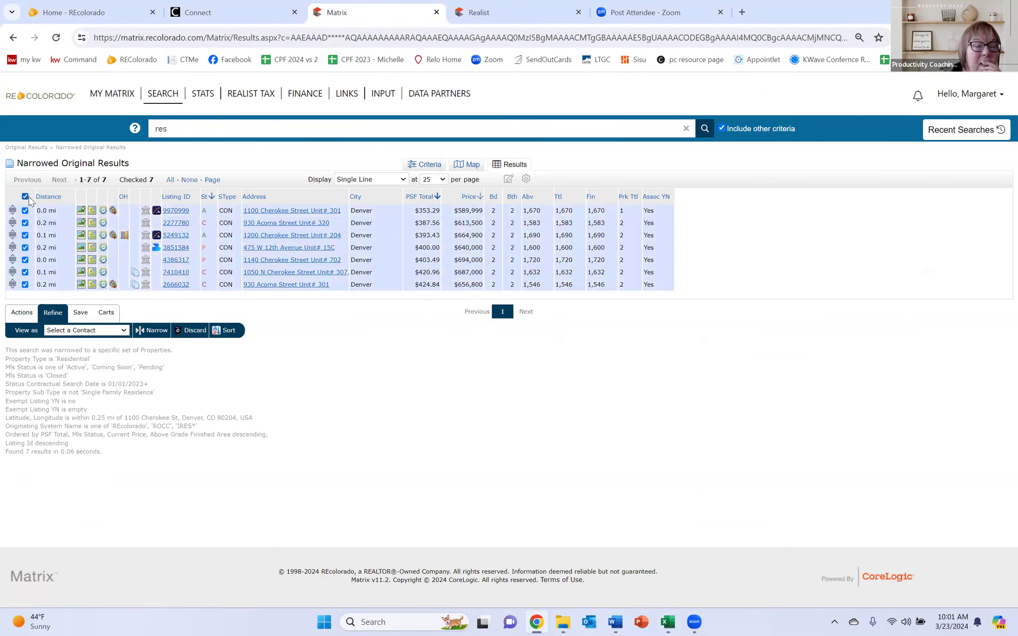
click(22, 313)
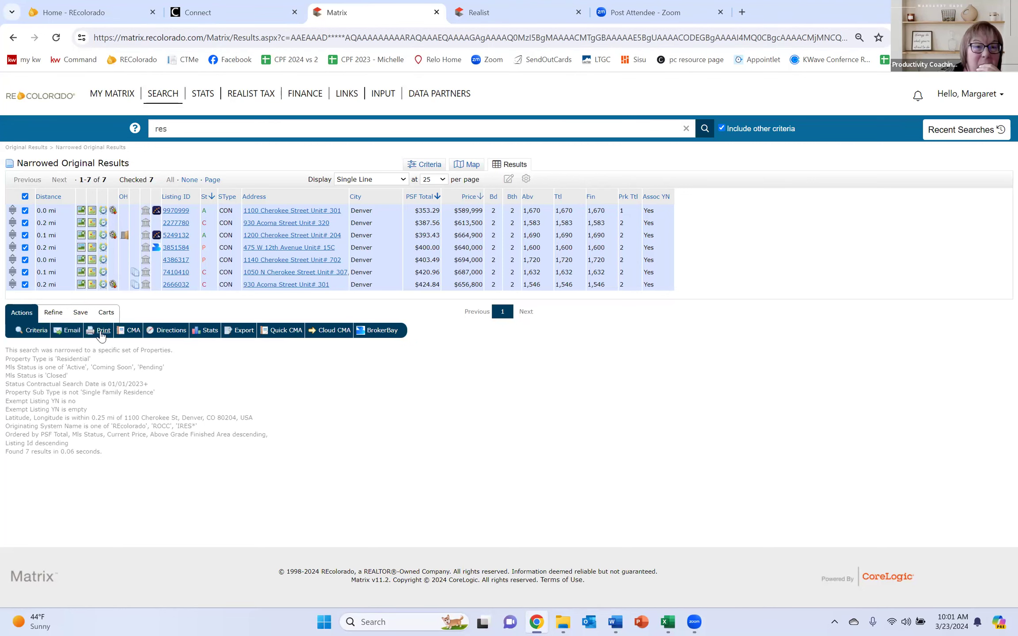
click(99, 335)
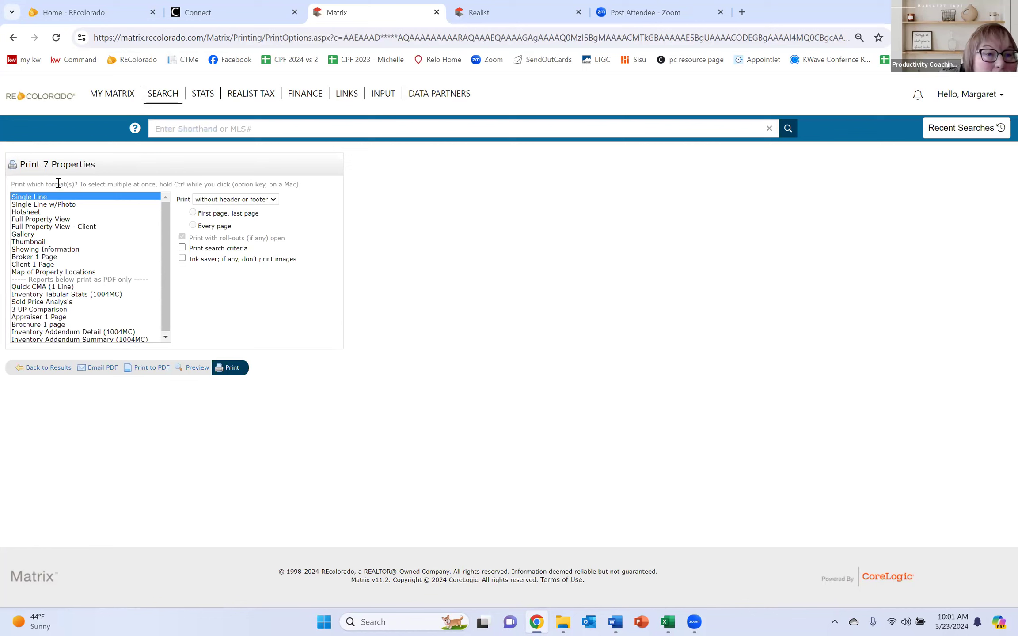
click(68, 294)
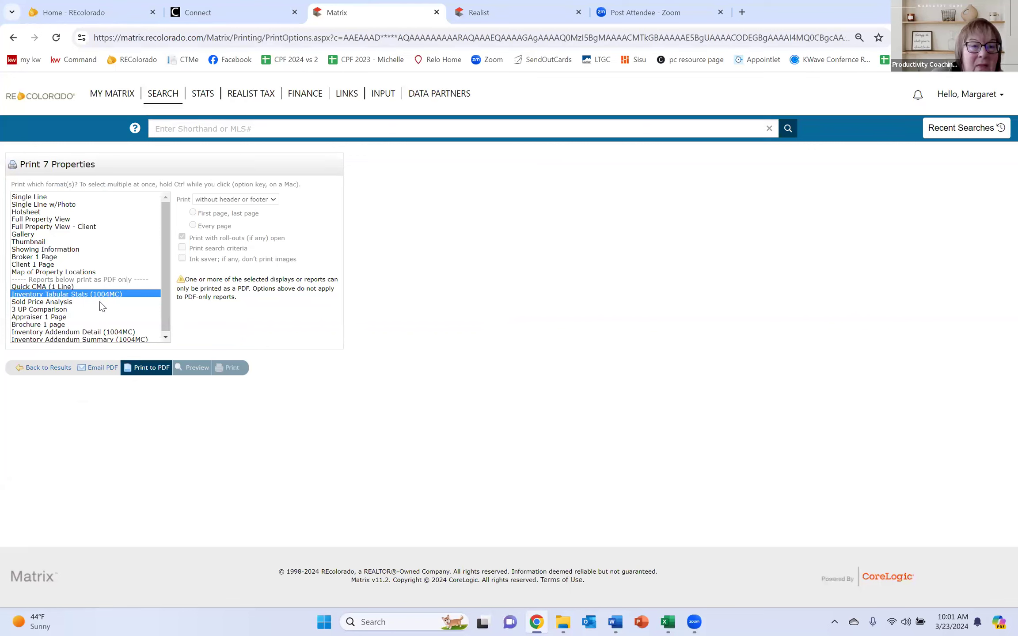
click(153, 370)
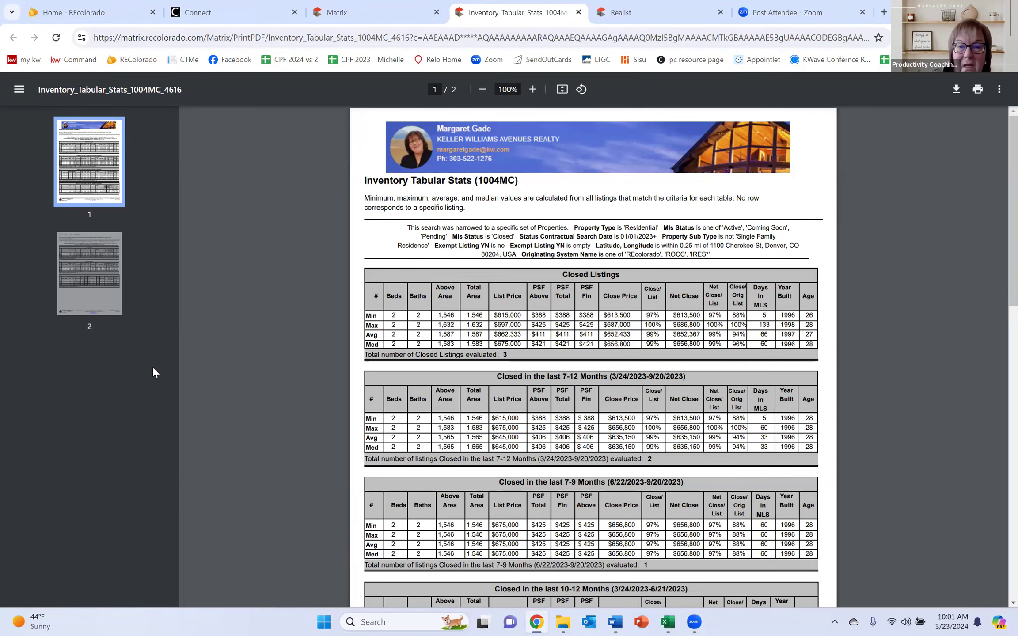
Scroll through both pages of the Inventory Tabular Stats PDF, then close it
scroll(390, 391, down, 6)
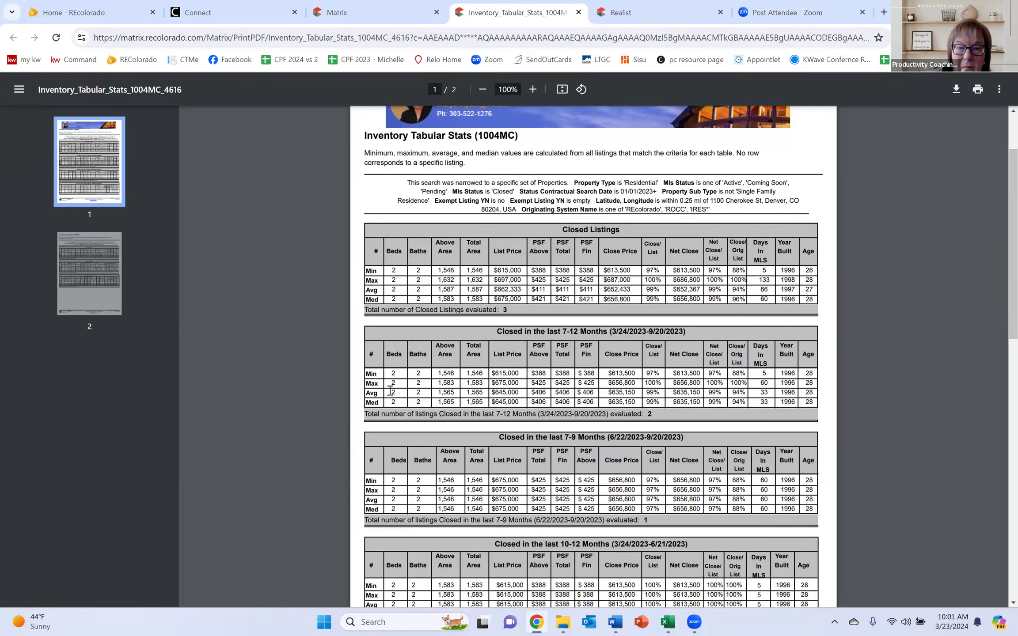
scroll(390, 391, down, 5)
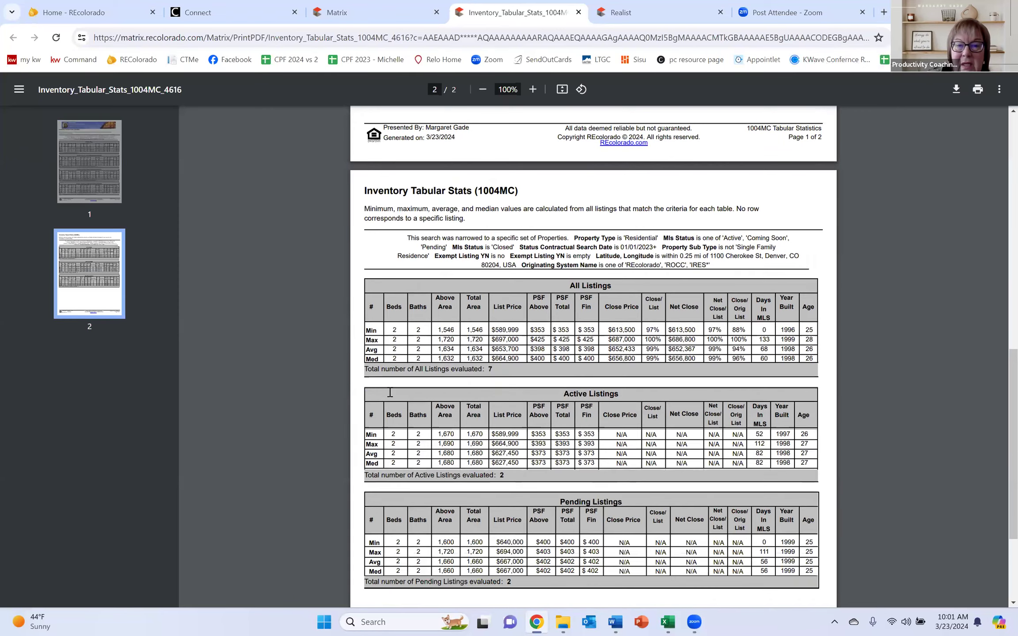
scroll(390, 393, up, 9)
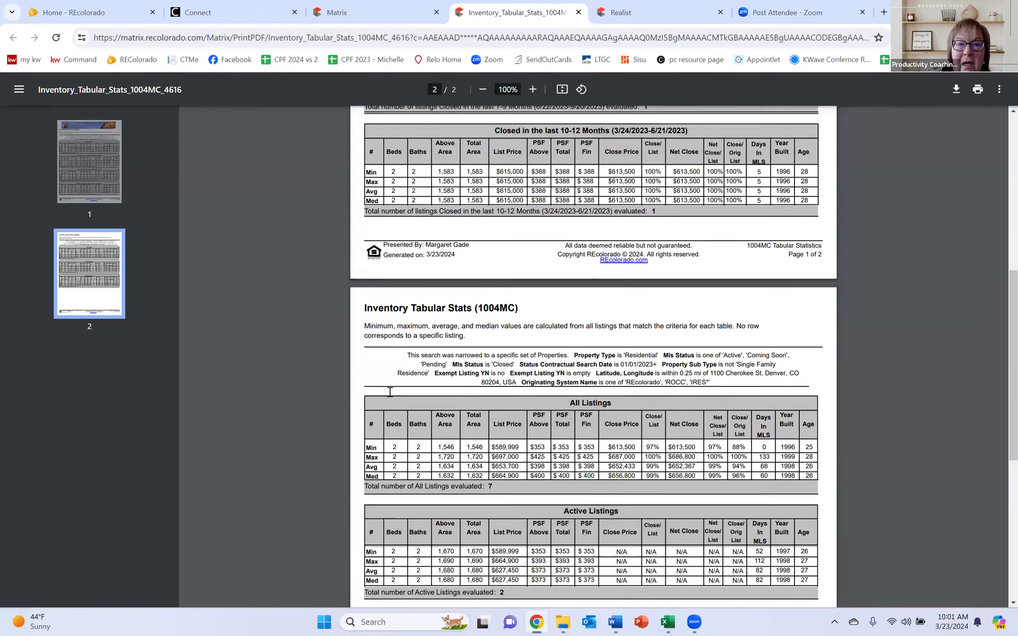
scroll(390, 392, up, 2)
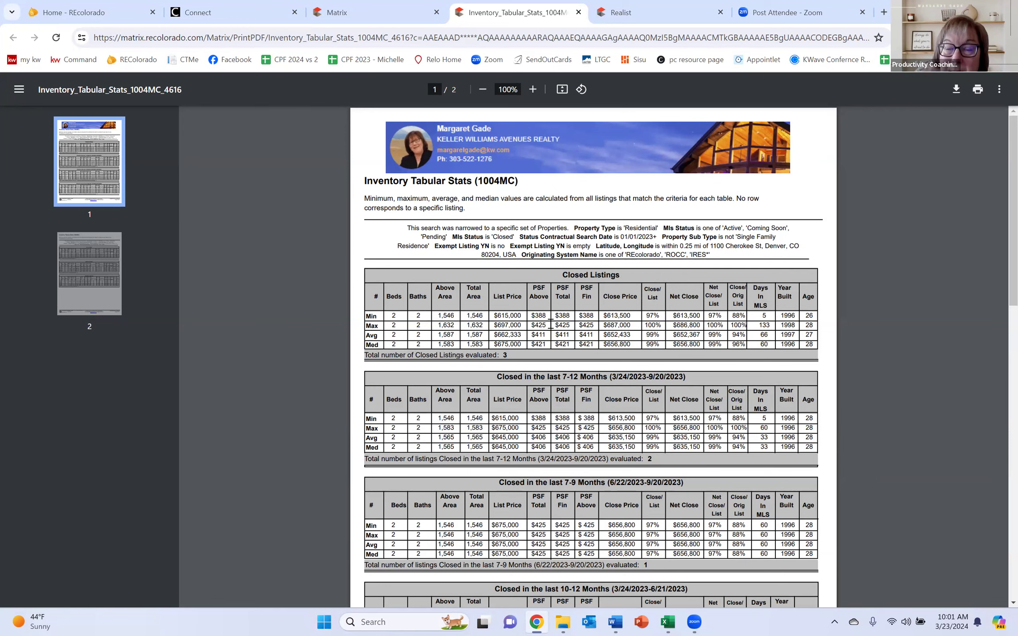
scroll(509, 359, down, 3)
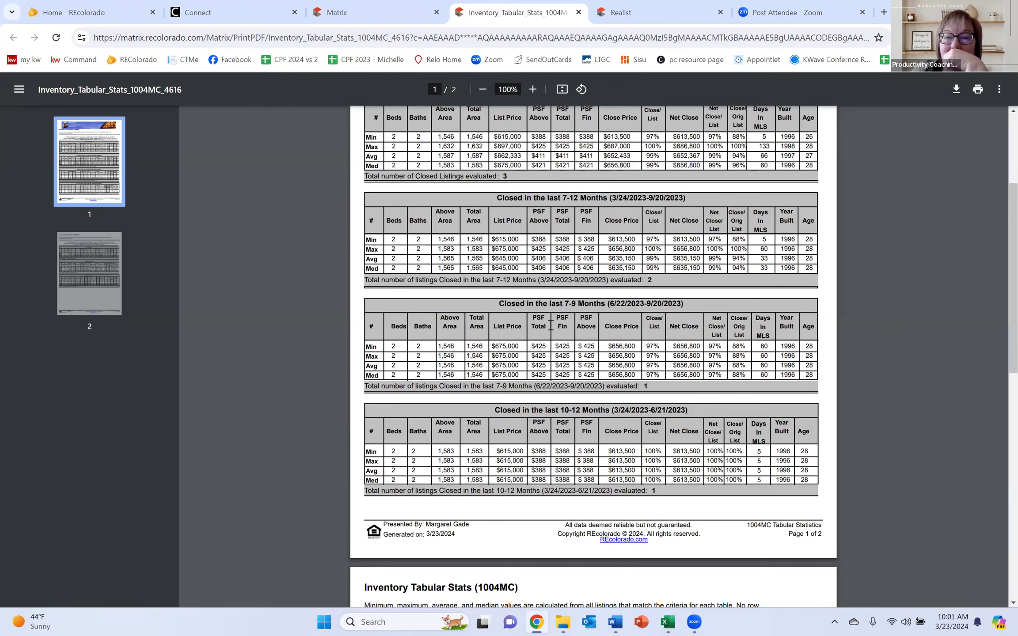
scroll(547, 342, down, 8)
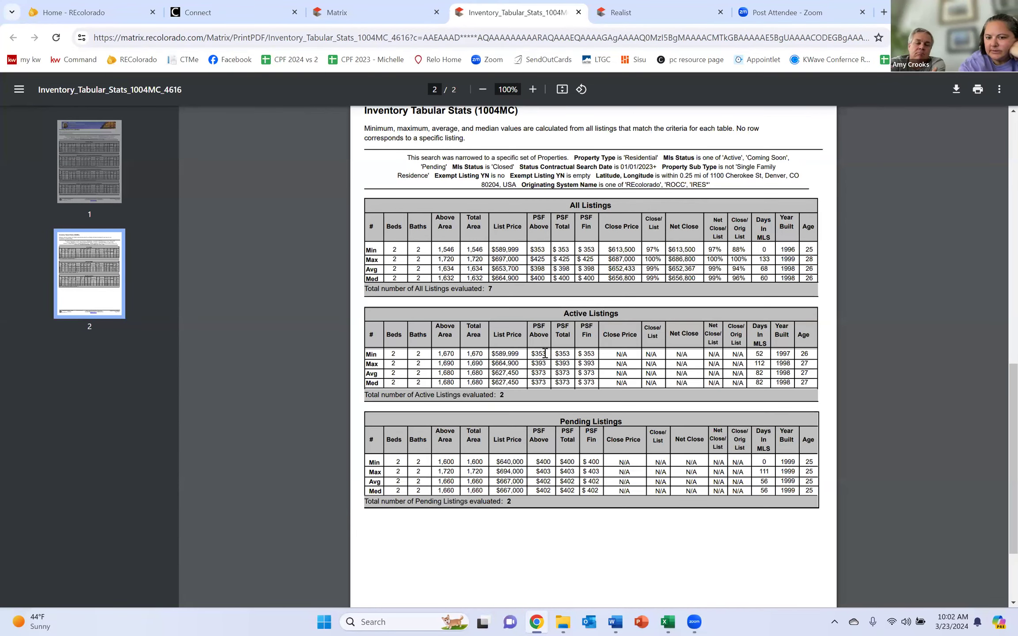
scroll(545, 354, down, 2)
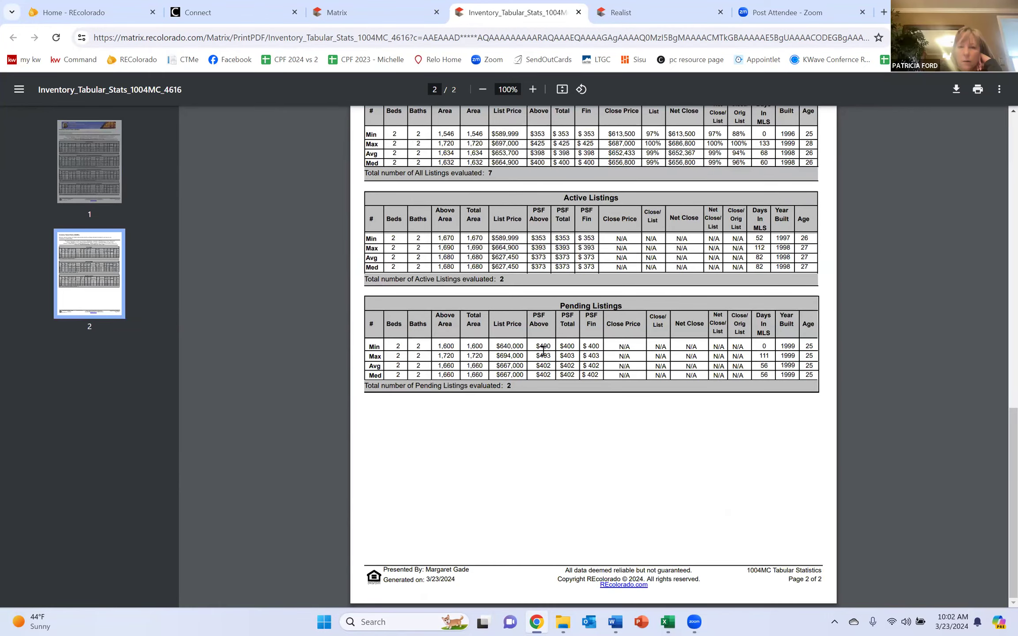
scroll(543, 351, up, 6)
scroll(544, 351, up, 7)
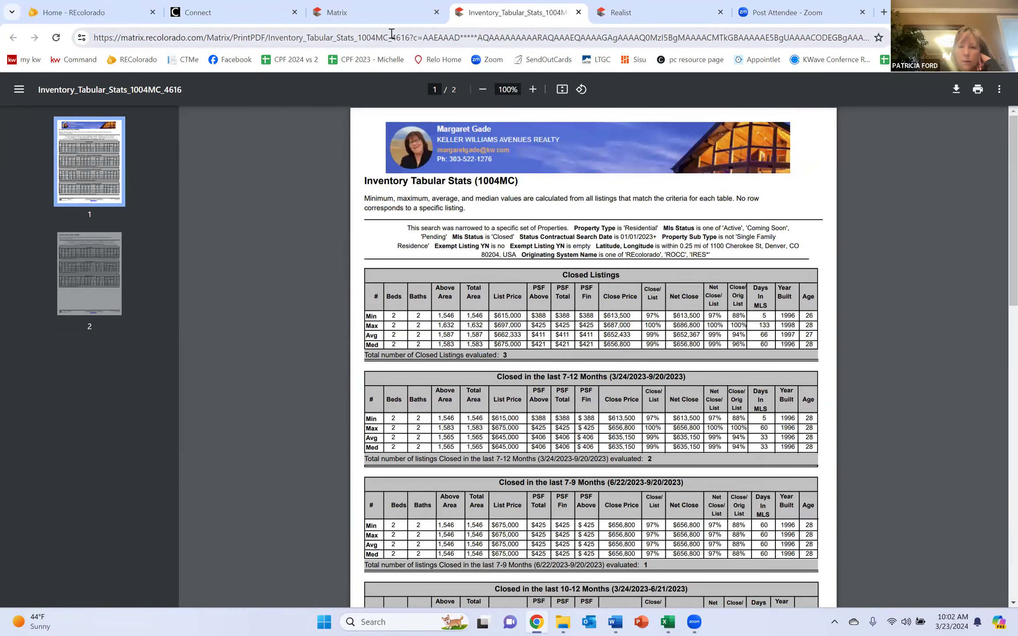
click(578, 13)
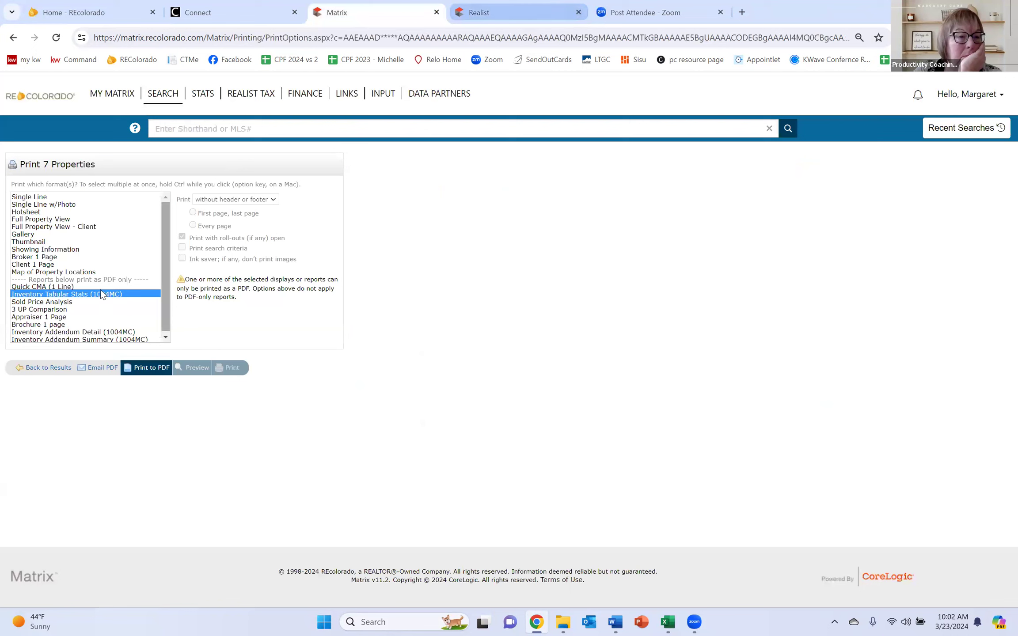
Choose the Inventory Addendum Summary (1004MC) report and generate it as a PDF
click(63, 309)
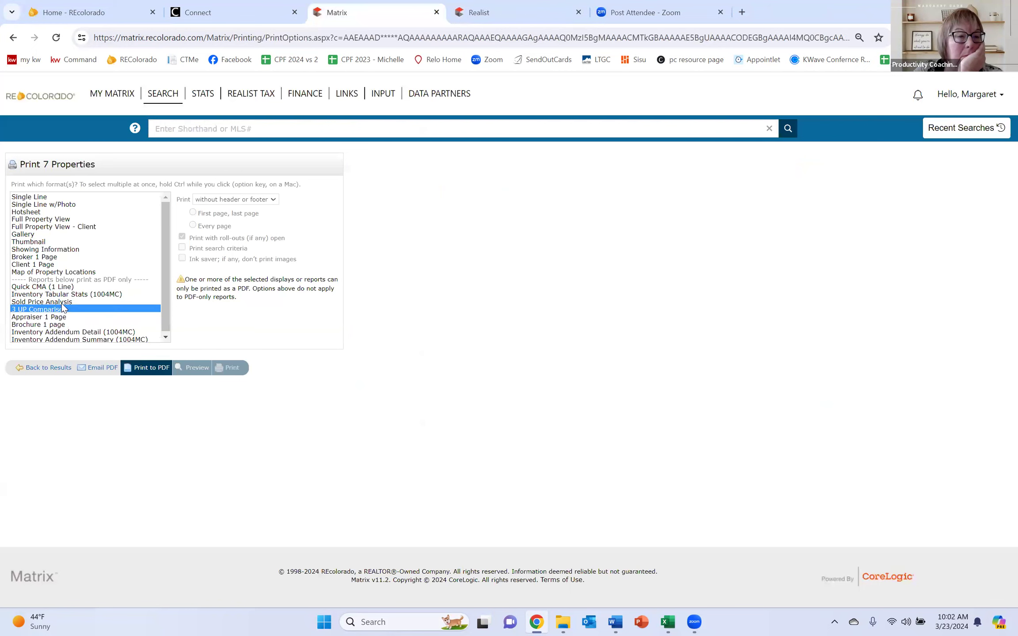
click(61, 296)
click(56, 302)
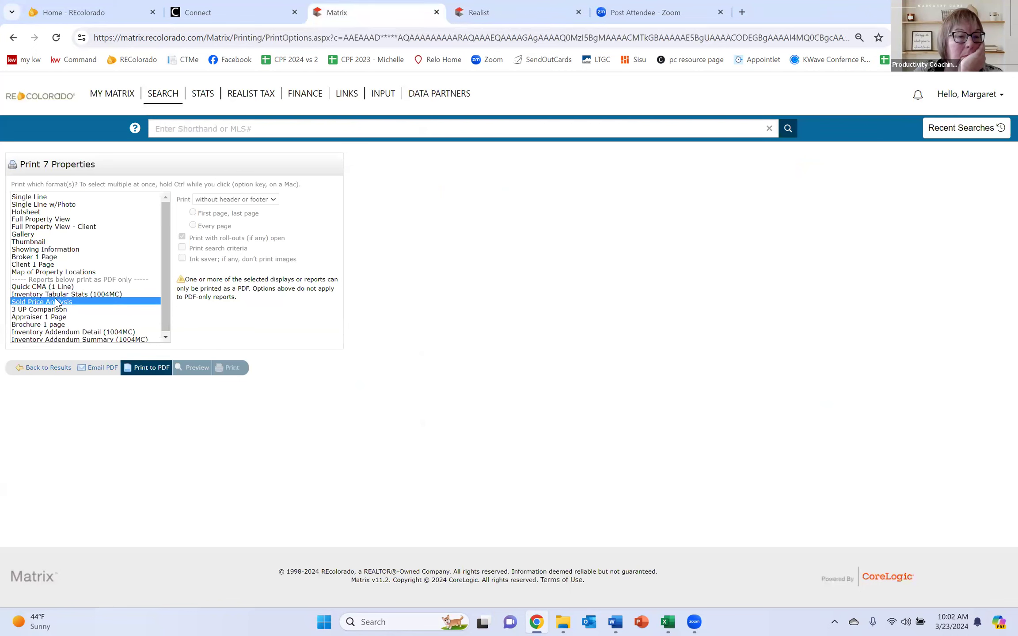
scroll(163, 270, down, 1)
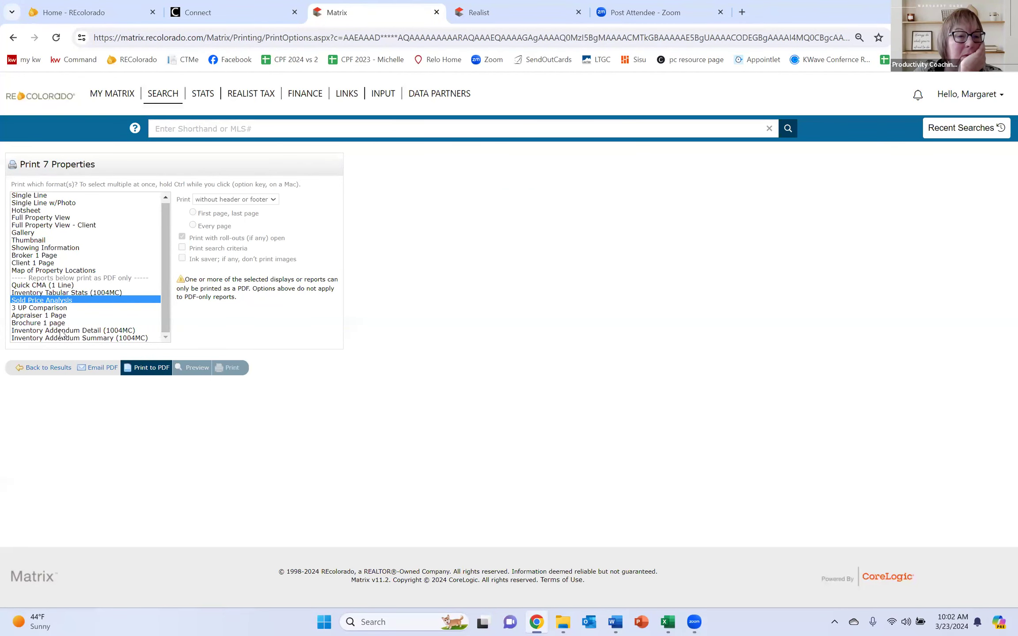
click(61, 331)
click(106, 338)
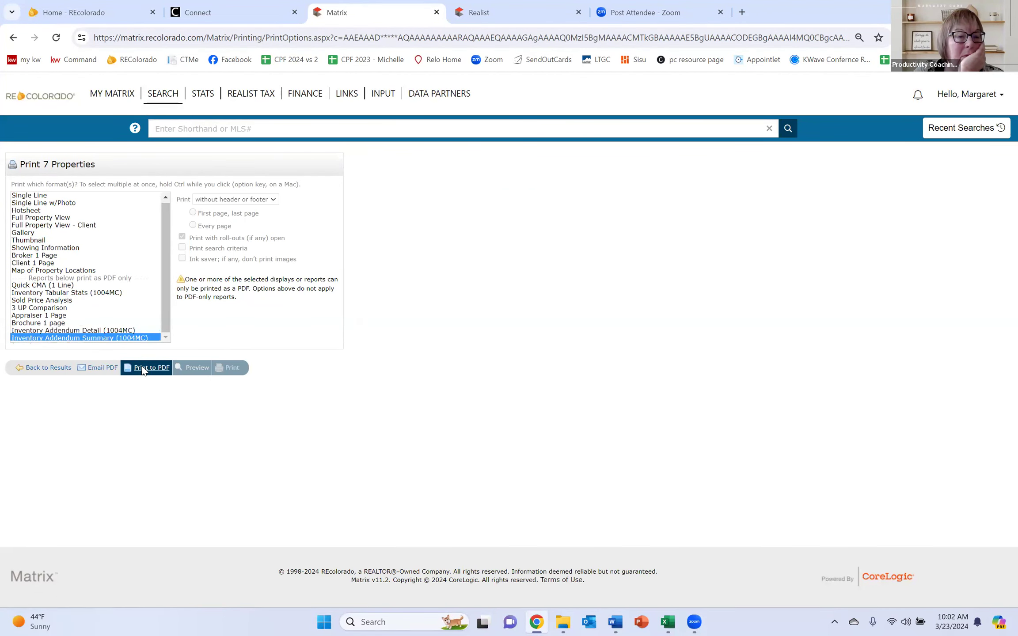
click(144, 370)
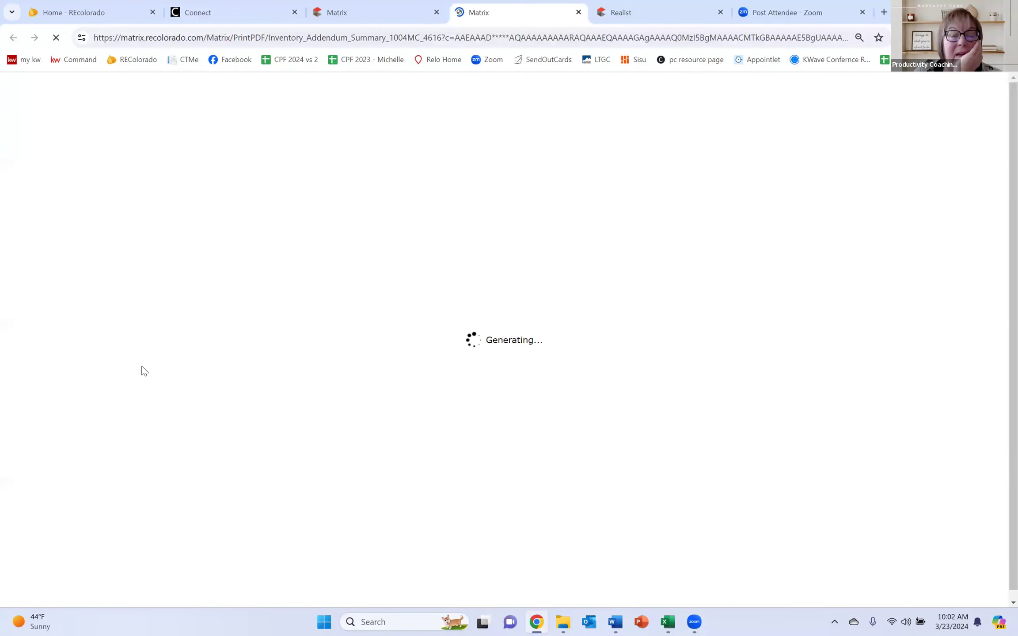
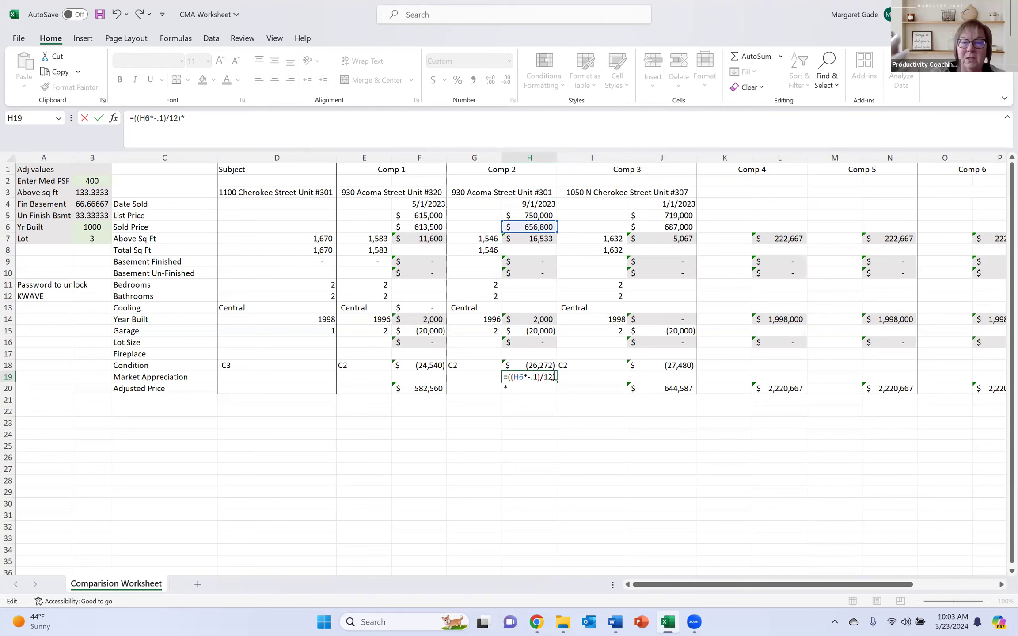
Finish Comp 2's Market Appreciation formula in H19 using 6 months
text(6)
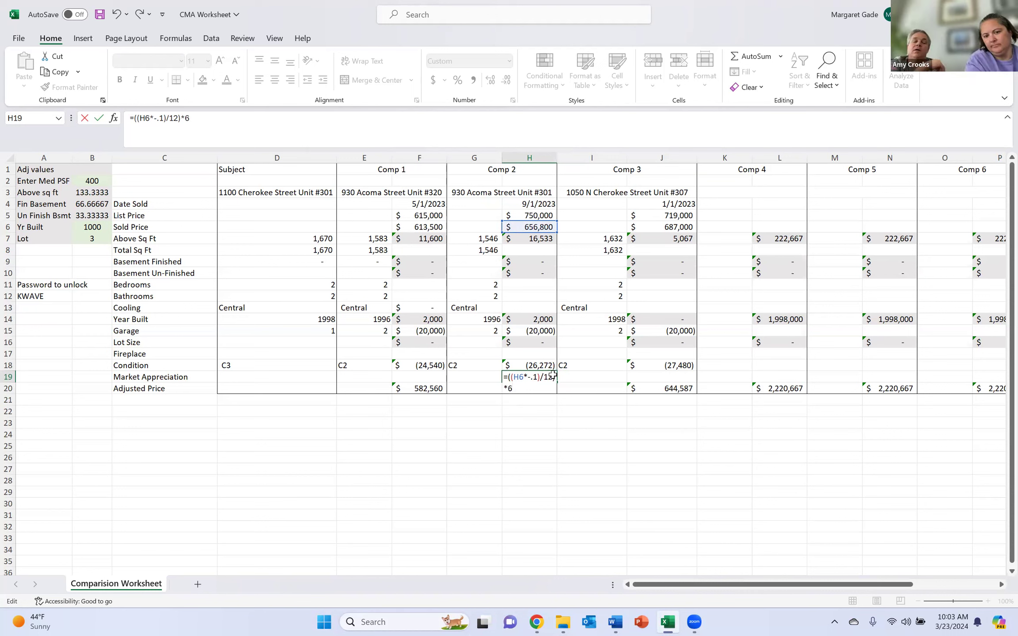
key(Return)
click(553, 422)
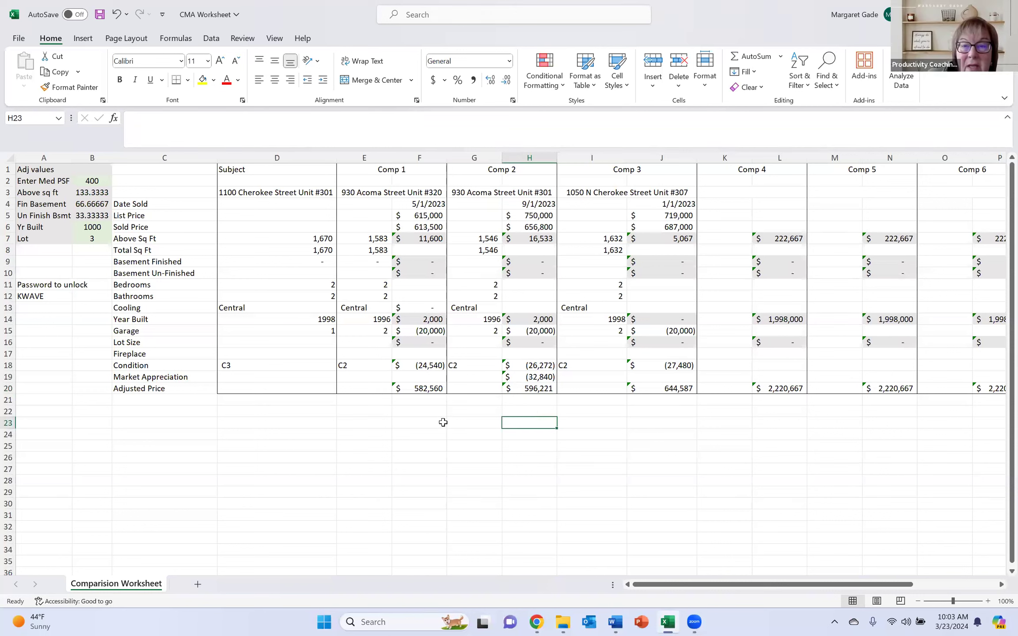
Copy H19's formula to J19 and change Comp 3's months to 14
click(520, 380)
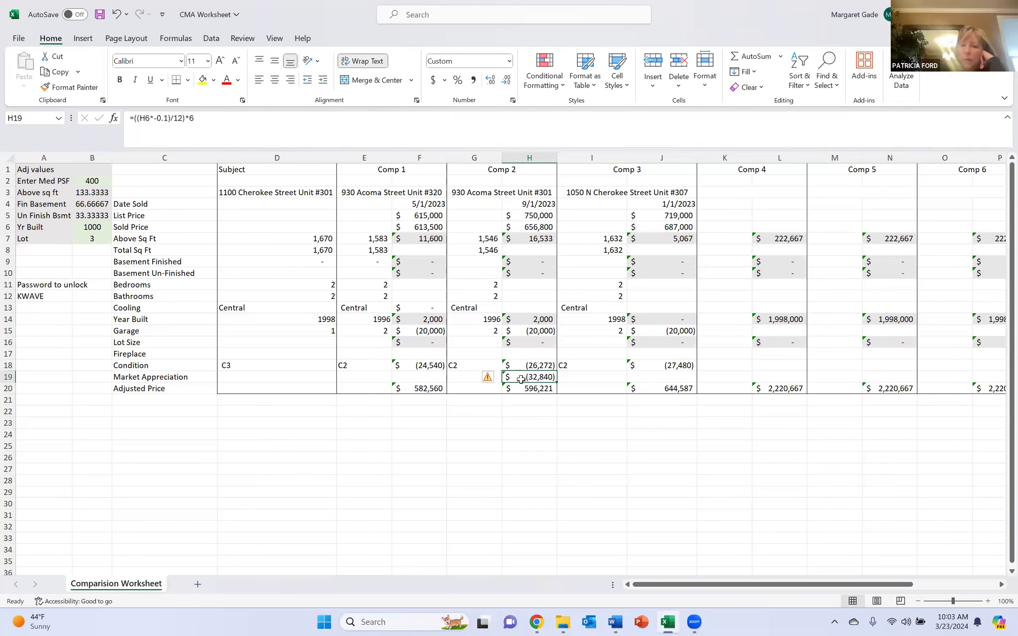
key(ctrl+c)
click(658, 381)
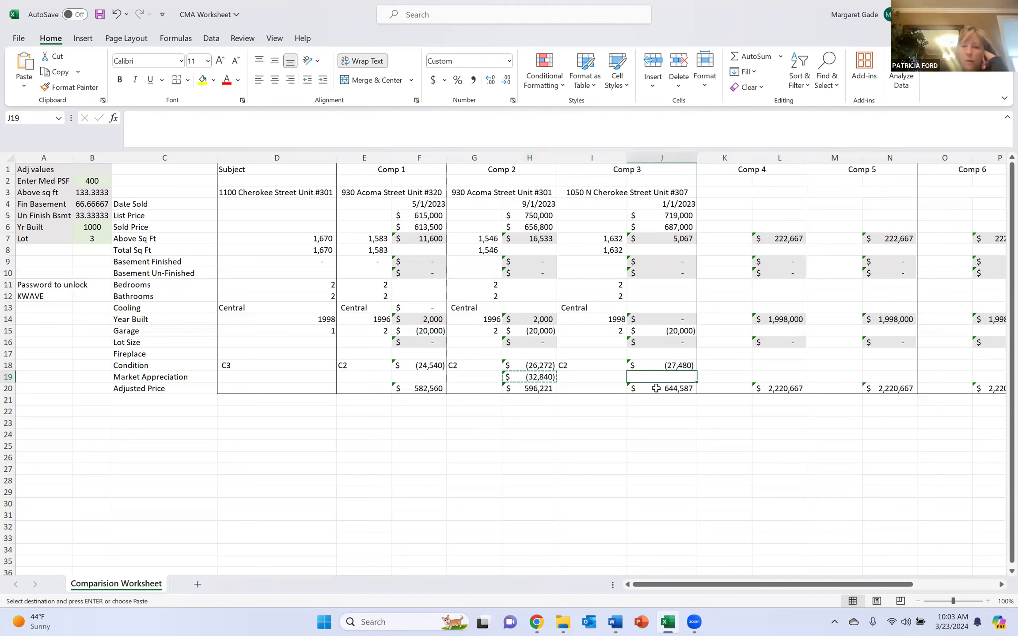
key(ctrl+v)
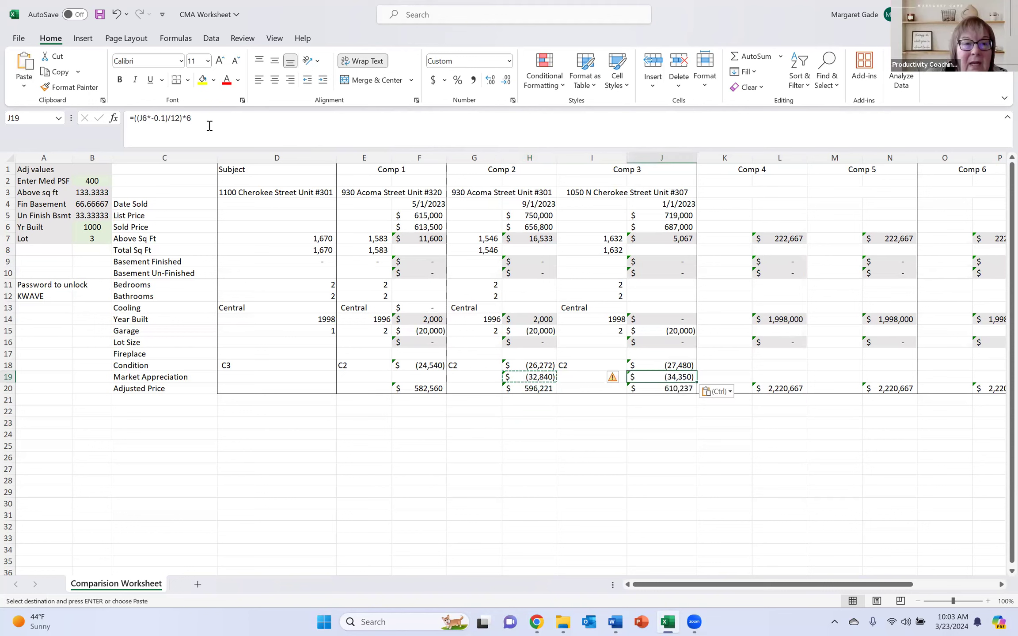
click(209, 122)
key(BackSpace)
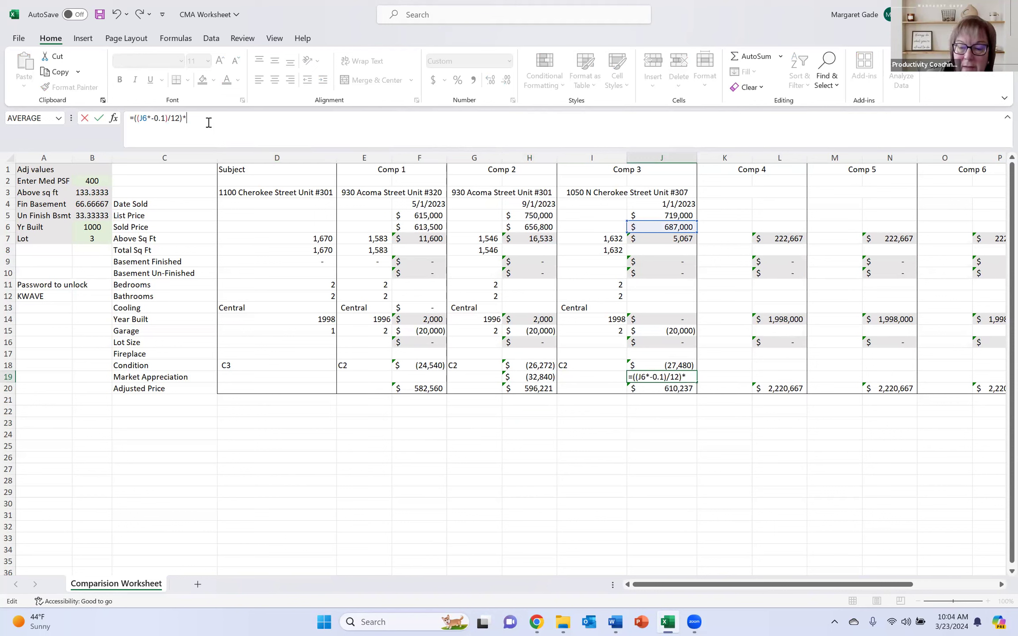
text(14)
key(Return)
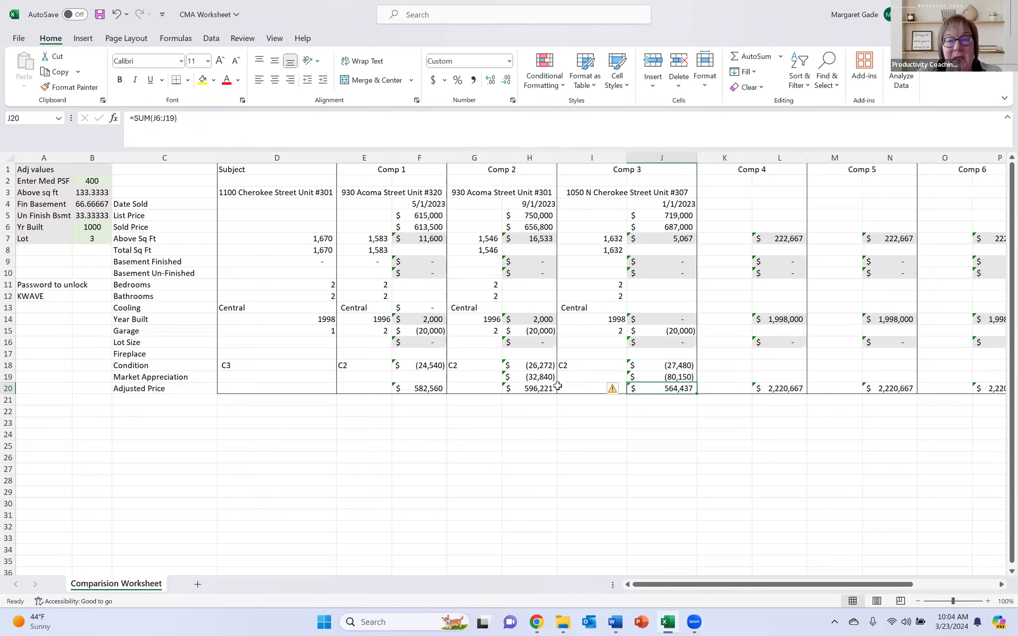
Copy H19's formula to F19 and change Comp 1's months to 9
click(538, 377)
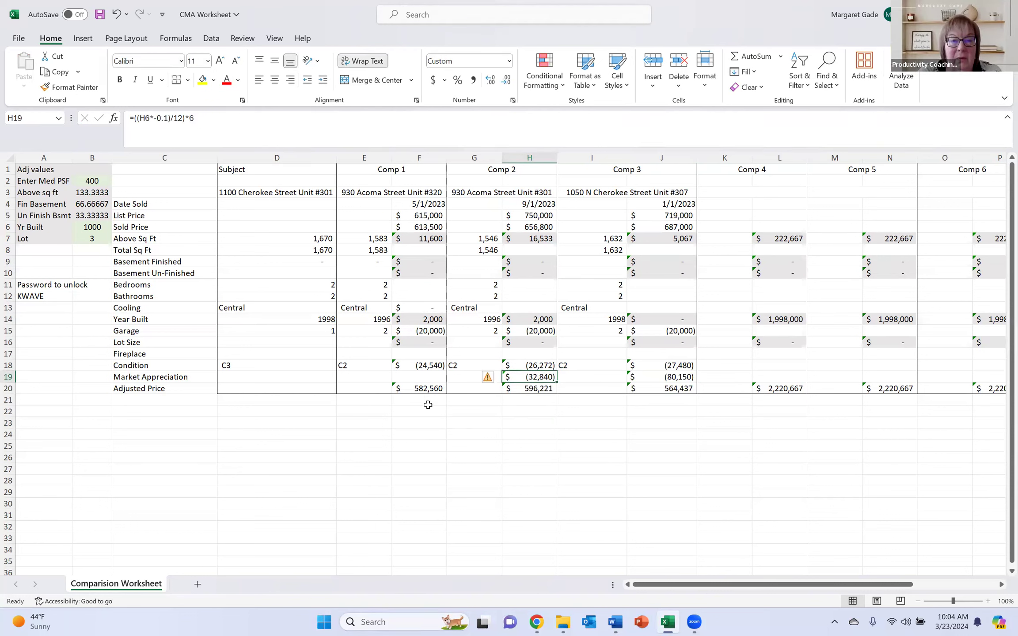
key(ctrl+c)
click(417, 377)
key(ctrl+v)
click(211, 119)
key(BackSpace)
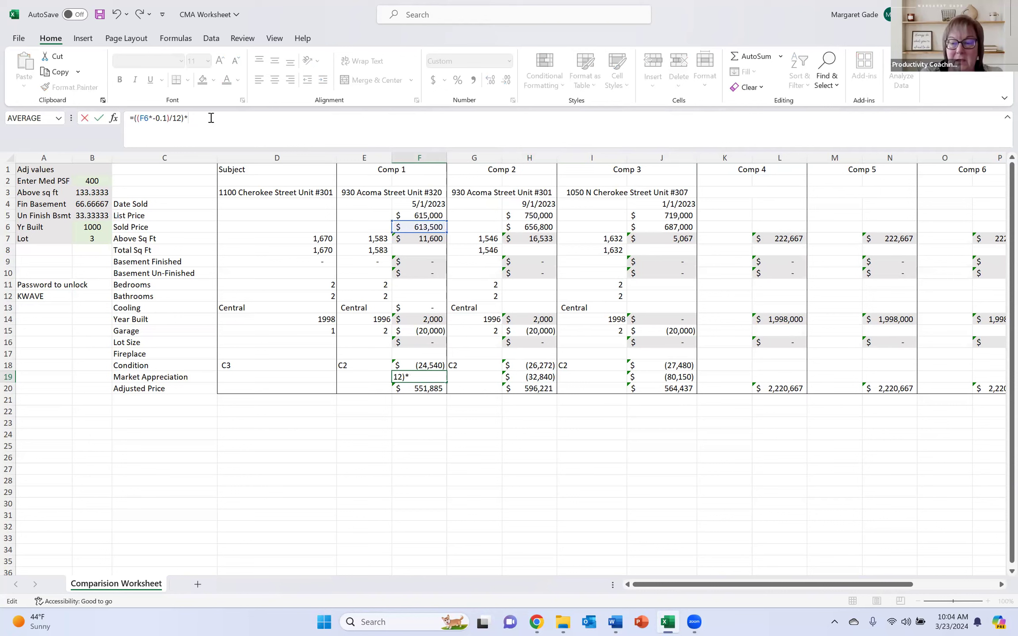
text(9)
key(Return)
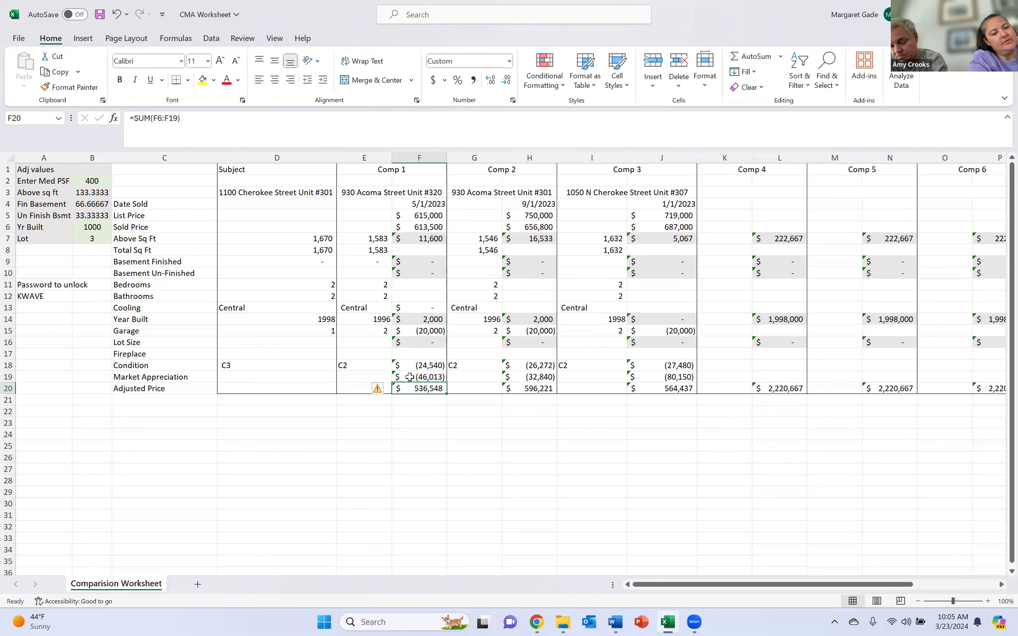
Delete the Market Appreciation values in F19, H19 and J19, then bring Chrome forward
drag(433, 375, 655, 376)
key(F2)
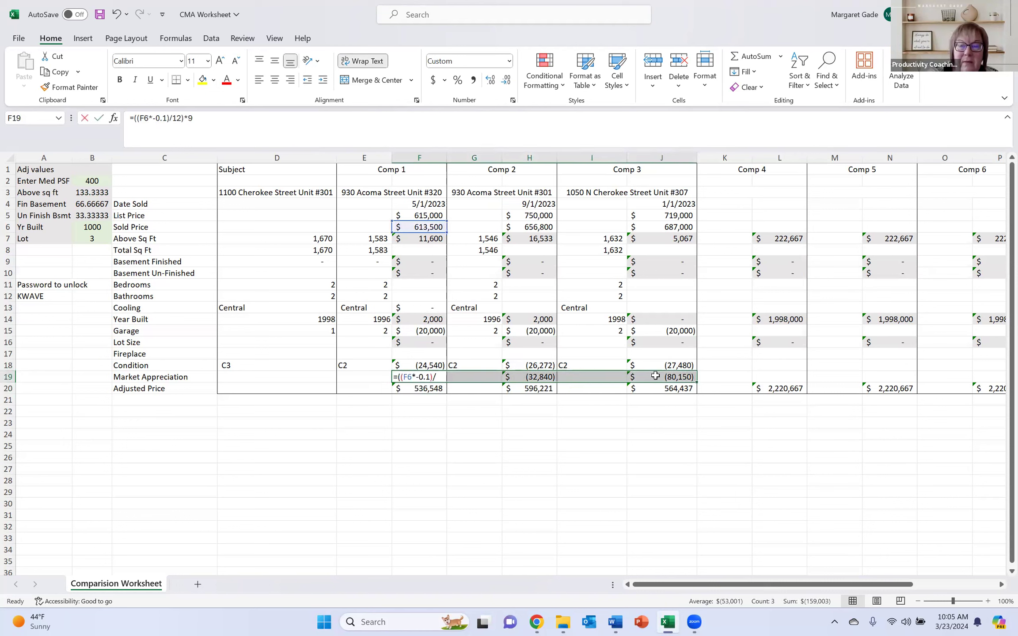
key(ctrl+a)
key(Delete)
click(590, 444)
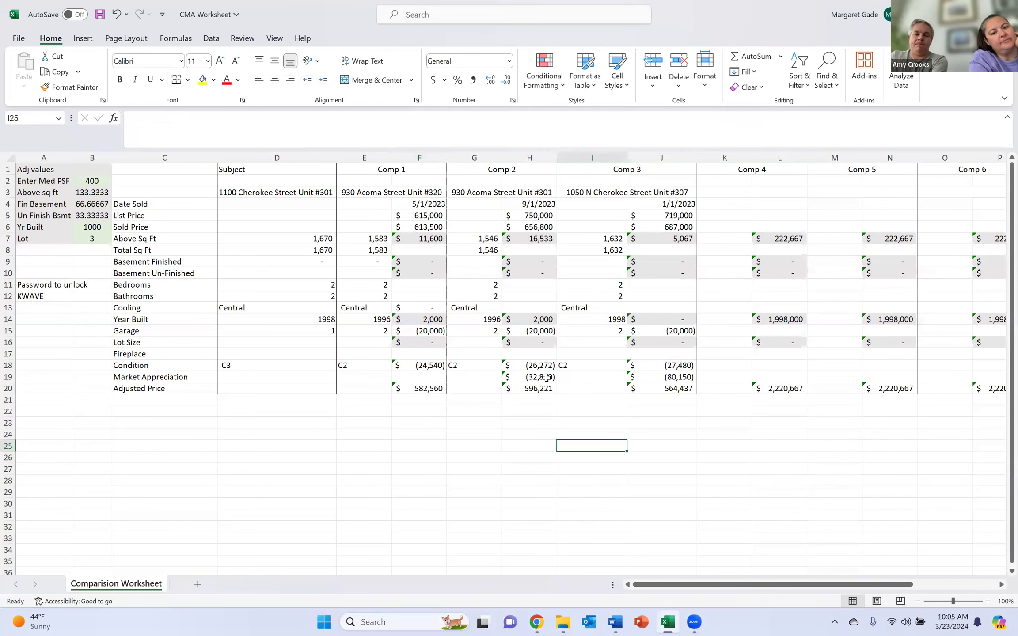
click(547, 377)
key(Delete)
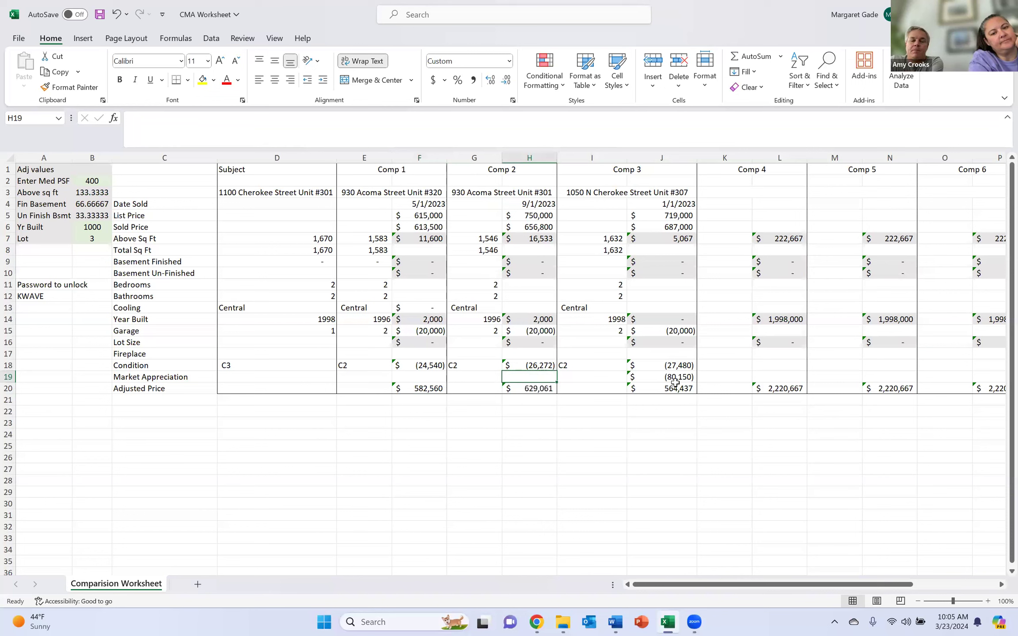
click(672, 375)
key(Delete)
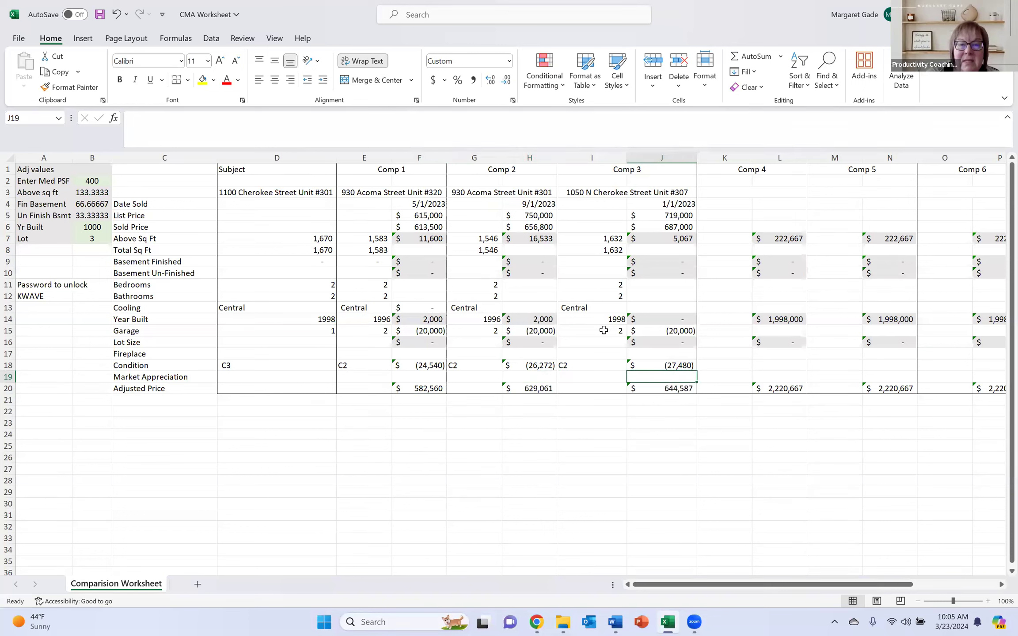
mouse_move(539, 622)
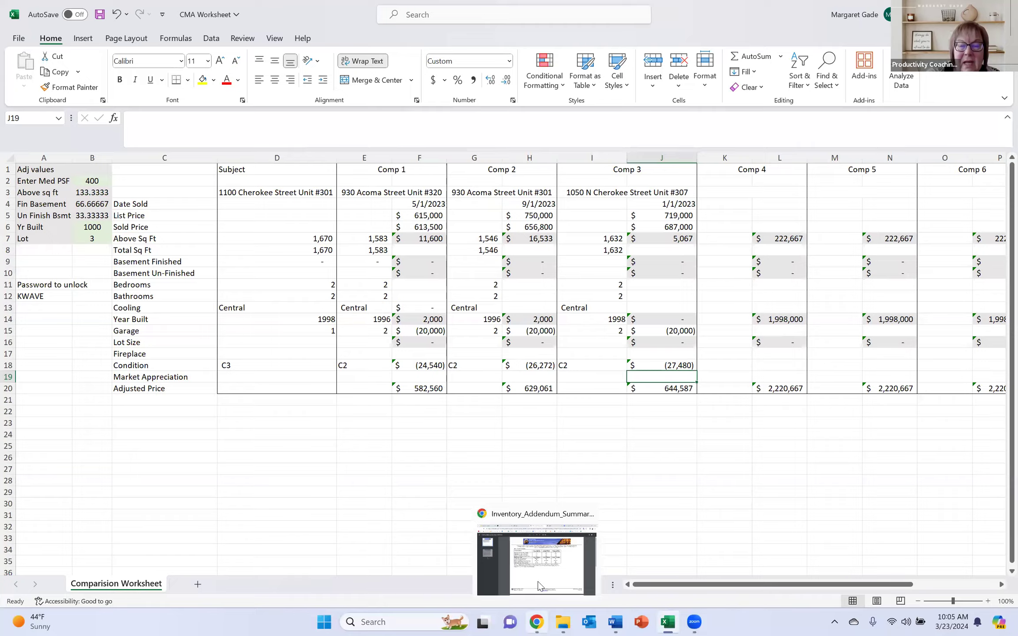
click(540, 586)
Return to the 7 Denver condo results, uncheck all listings and sort by the St column
click(332, 12)
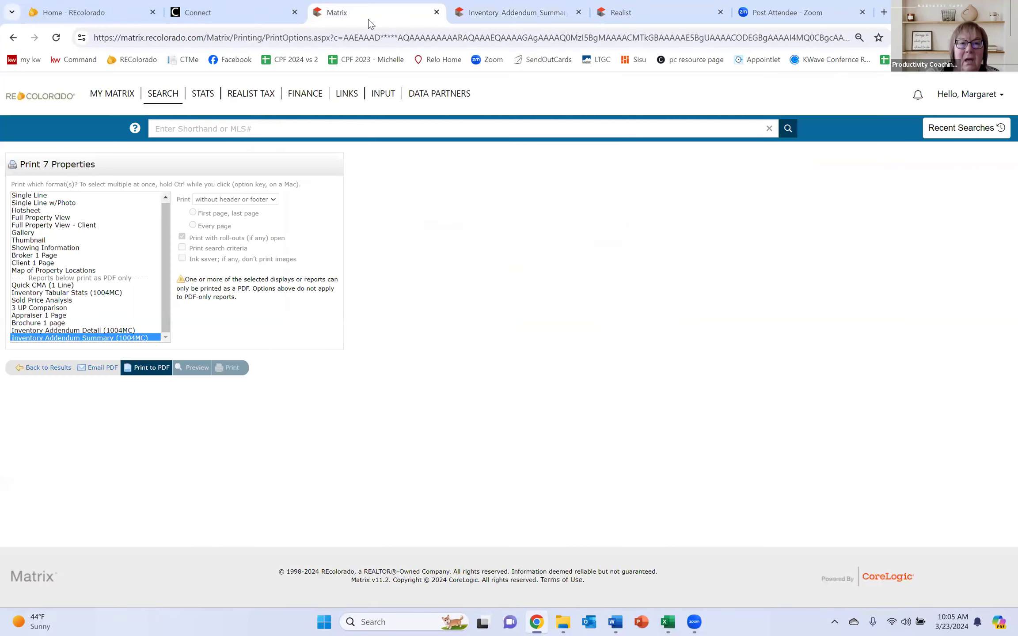
click(34, 369)
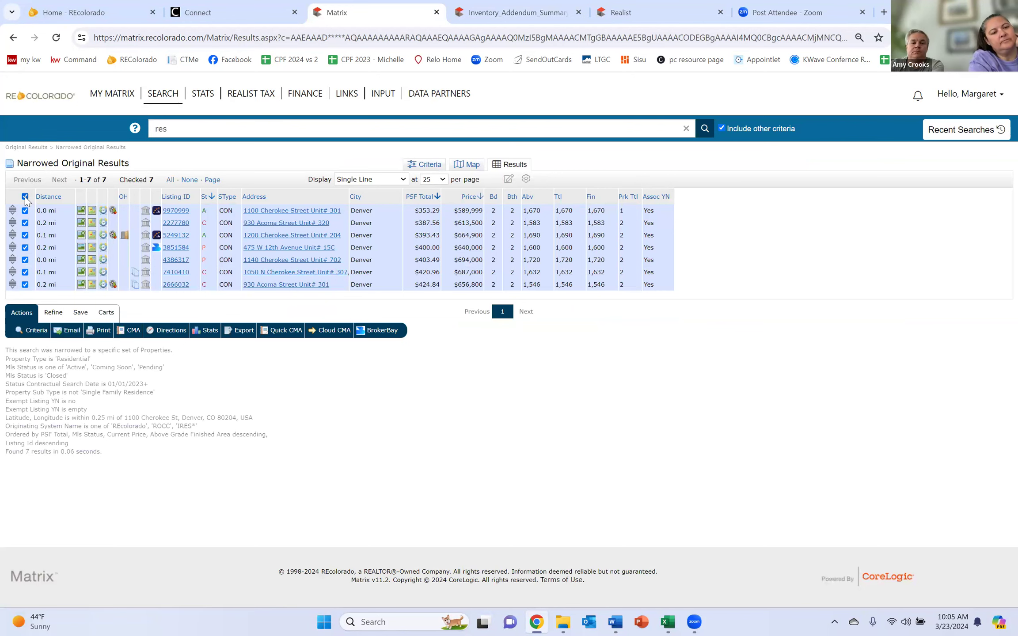
click(24, 197)
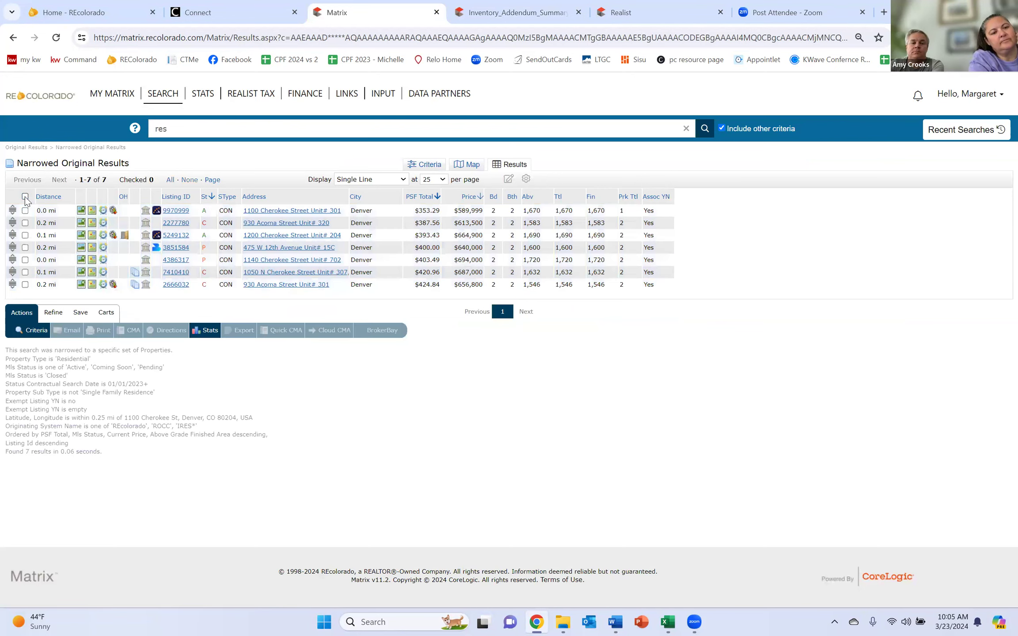
click(209, 199)
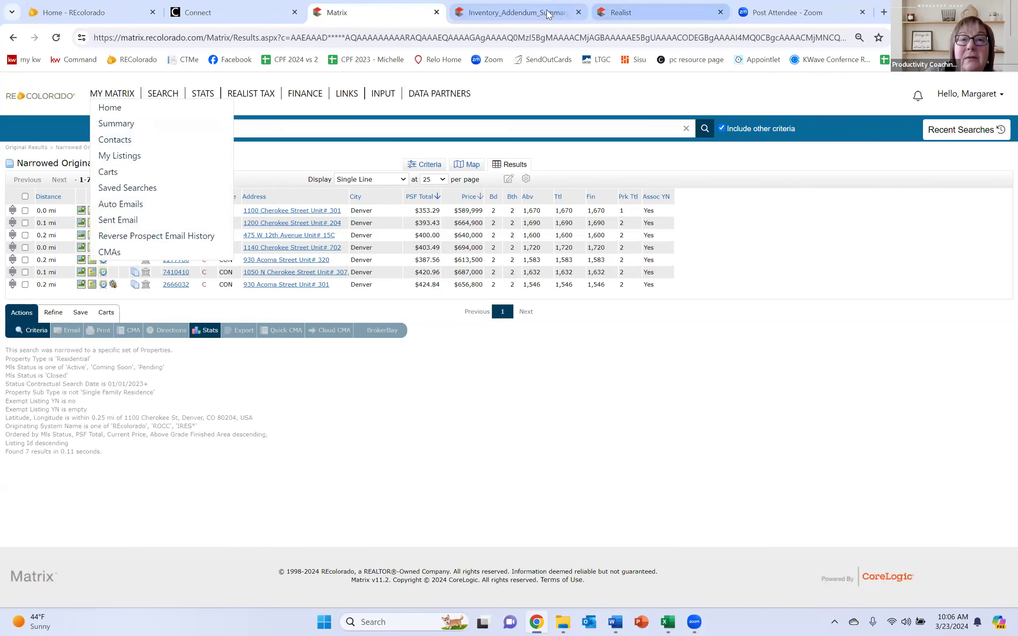
Close the Inventory_Addendum_Summary PDF and logged-off Realist tabs, then relaunch Realist from Connect
click(578, 12)
click(530, 12)
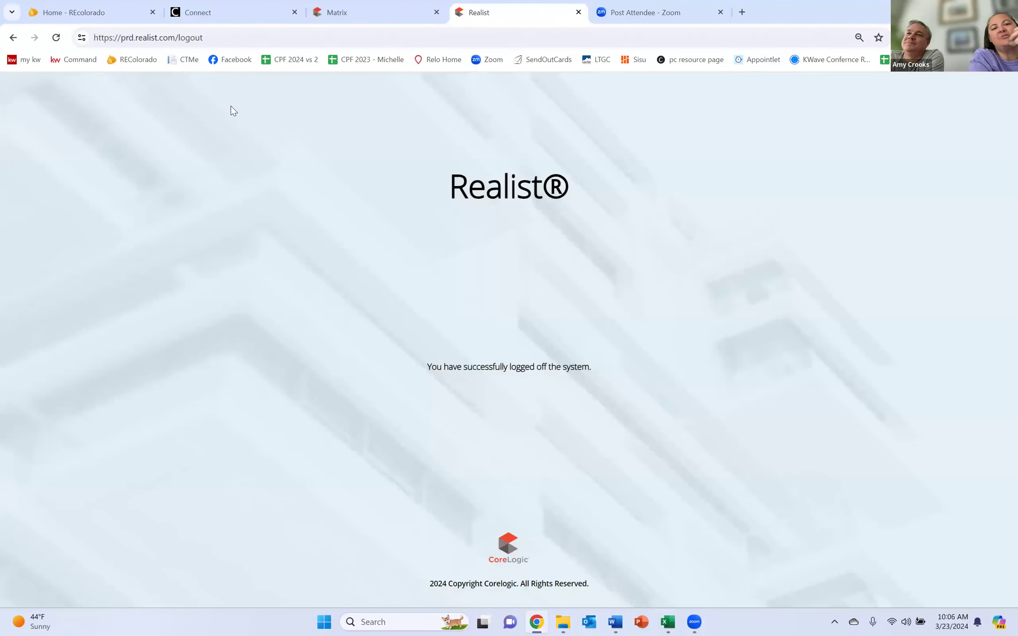
click(578, 12)
click(230, 13)
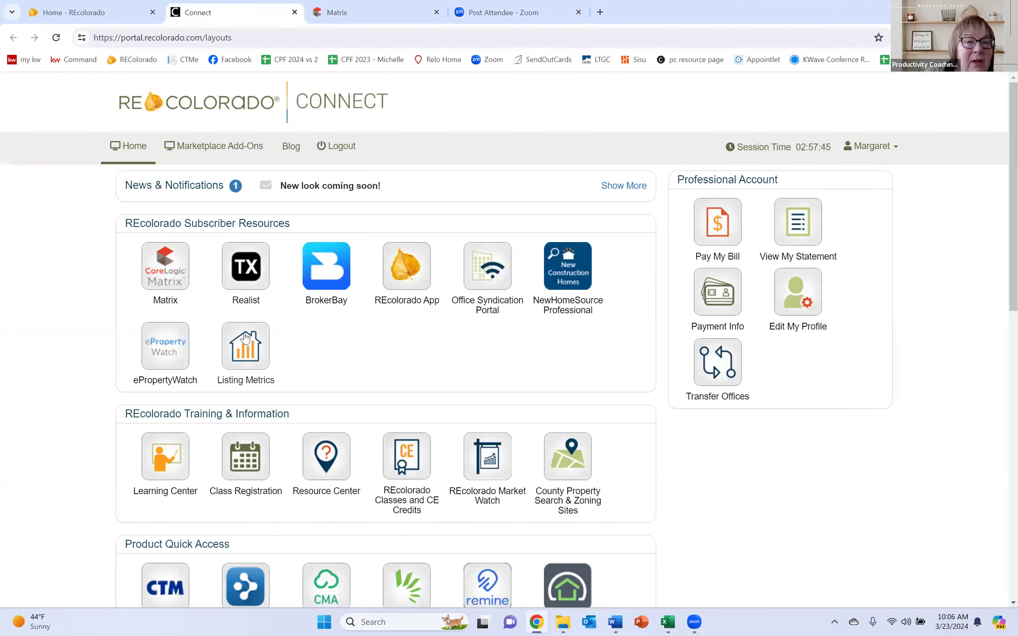
click(246, 274)
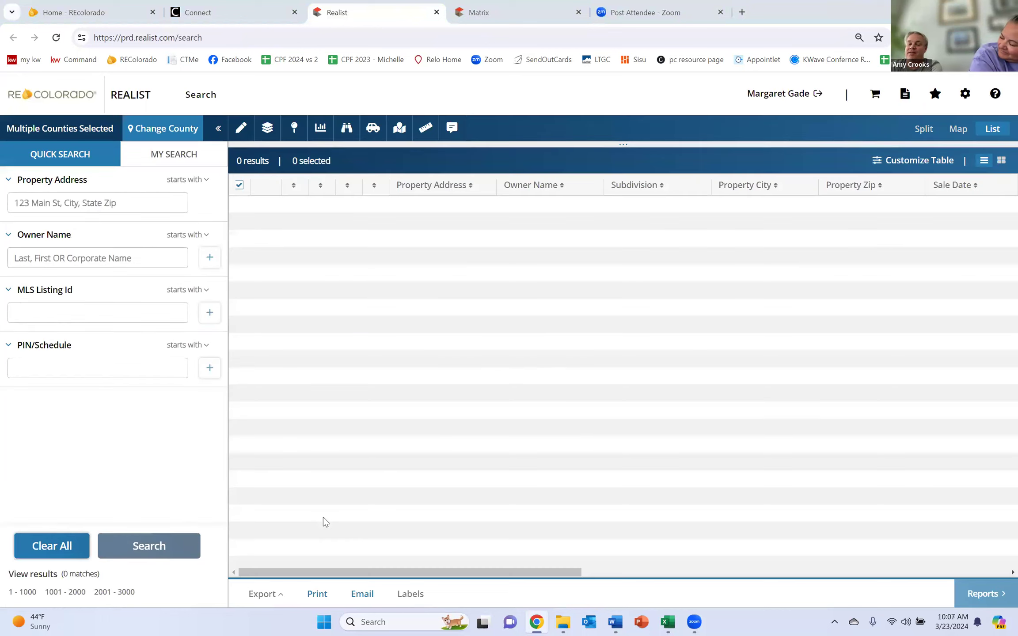
Search Realist for the subject's street address and open its Property Details report
click(105, 201)
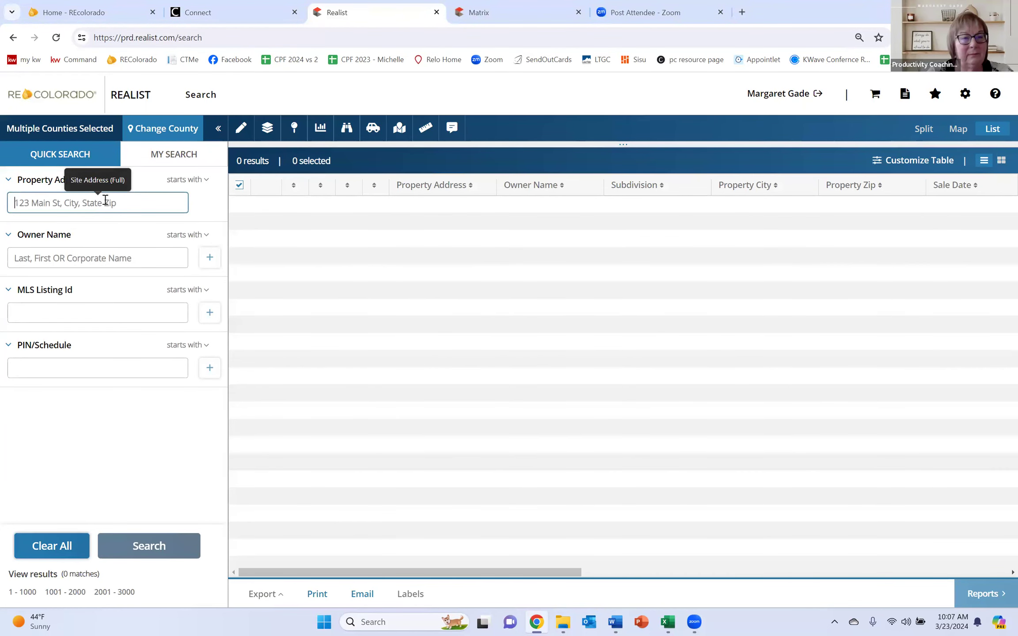
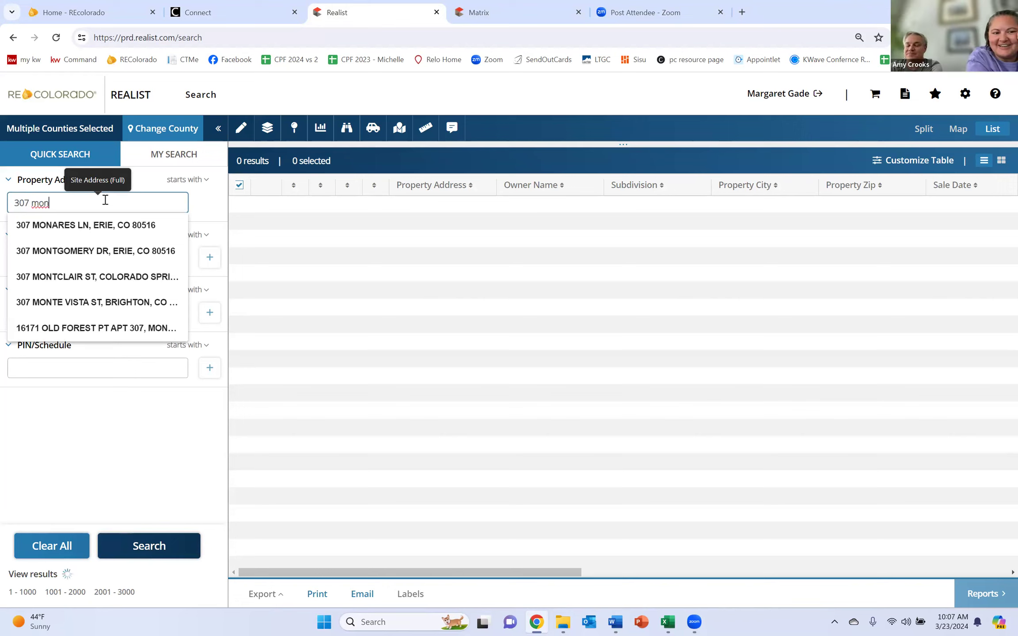
click(81, 225)
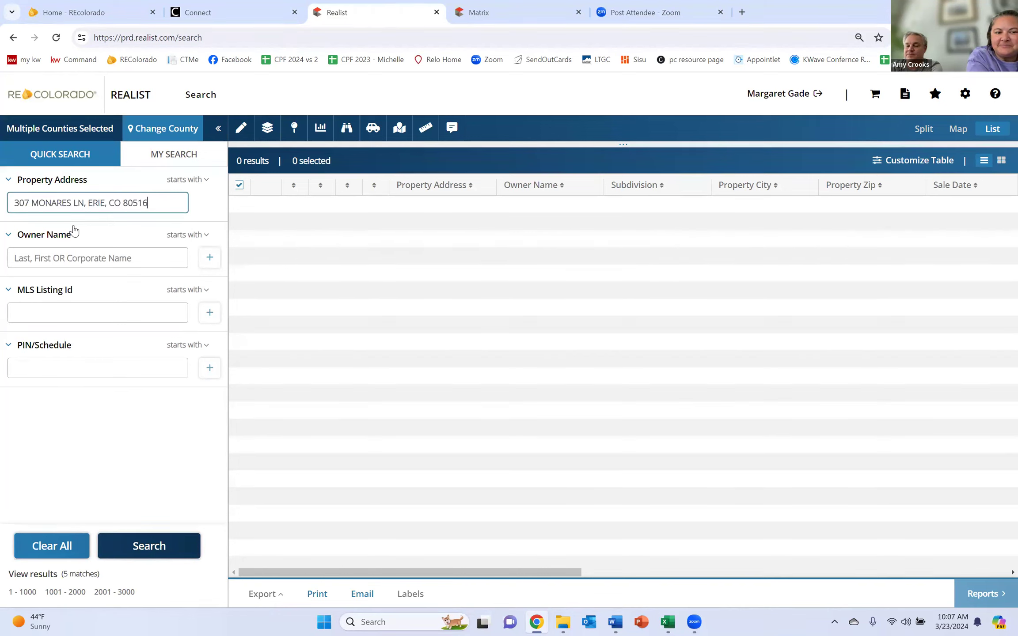
click(104, 533)
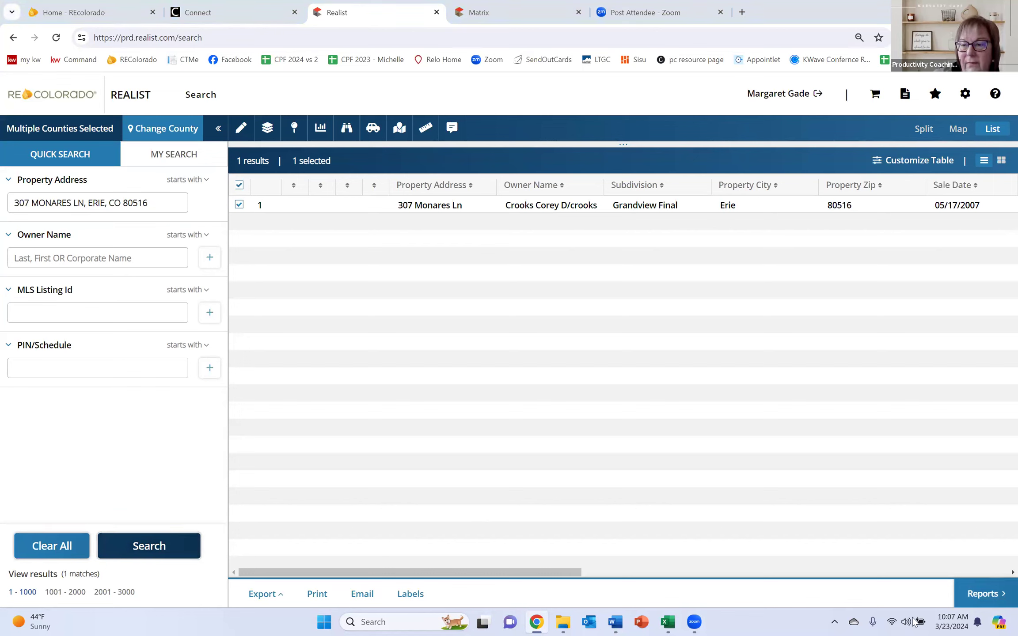
click(982, 593)
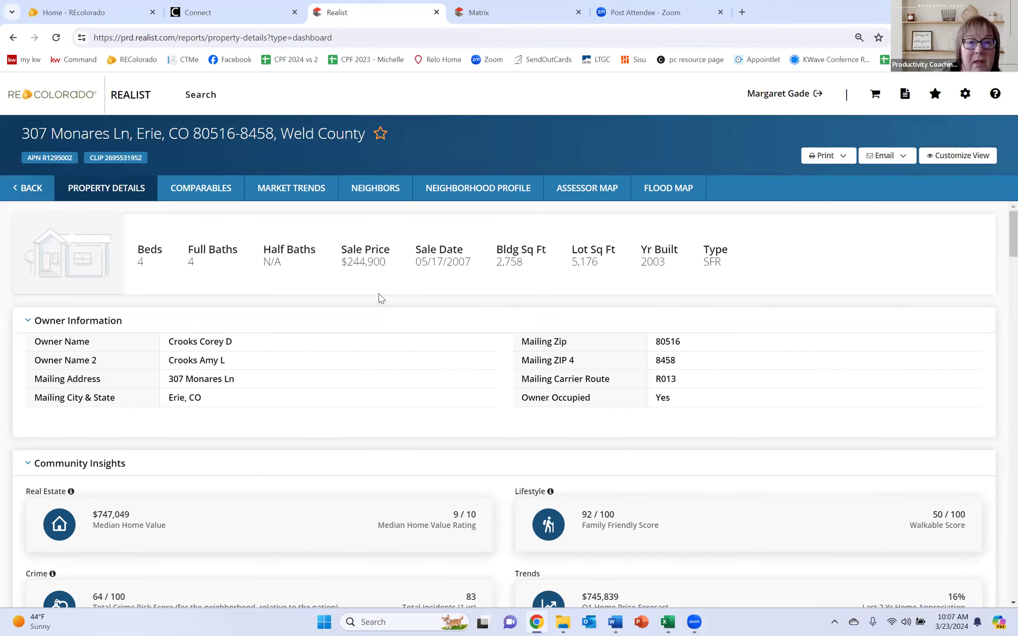
Select the subject's street address in the Realist report heading, then return to Matrix
click(520, 18)
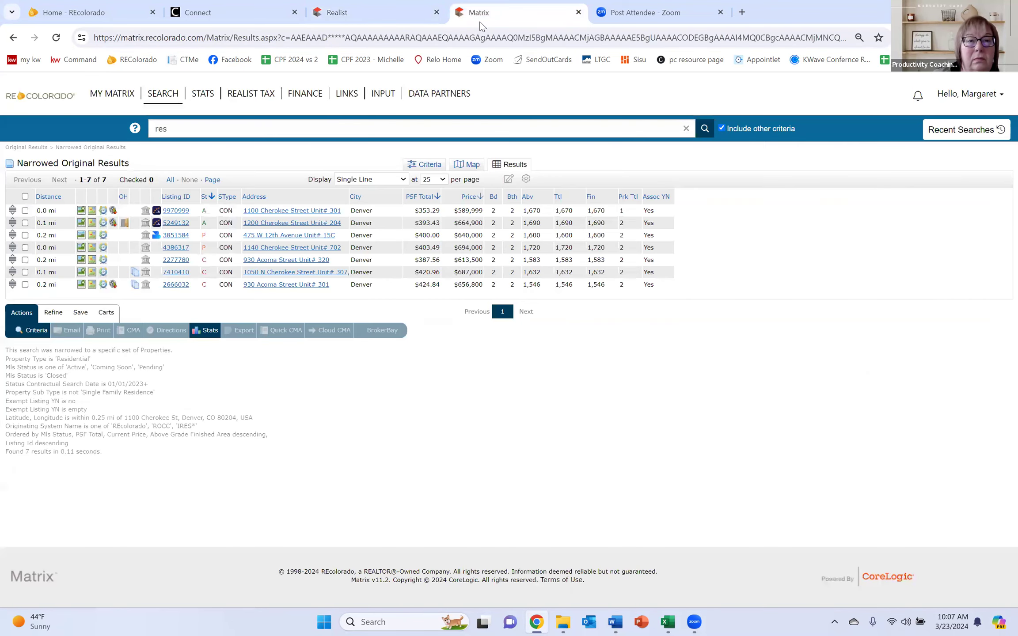
click(341, 20)
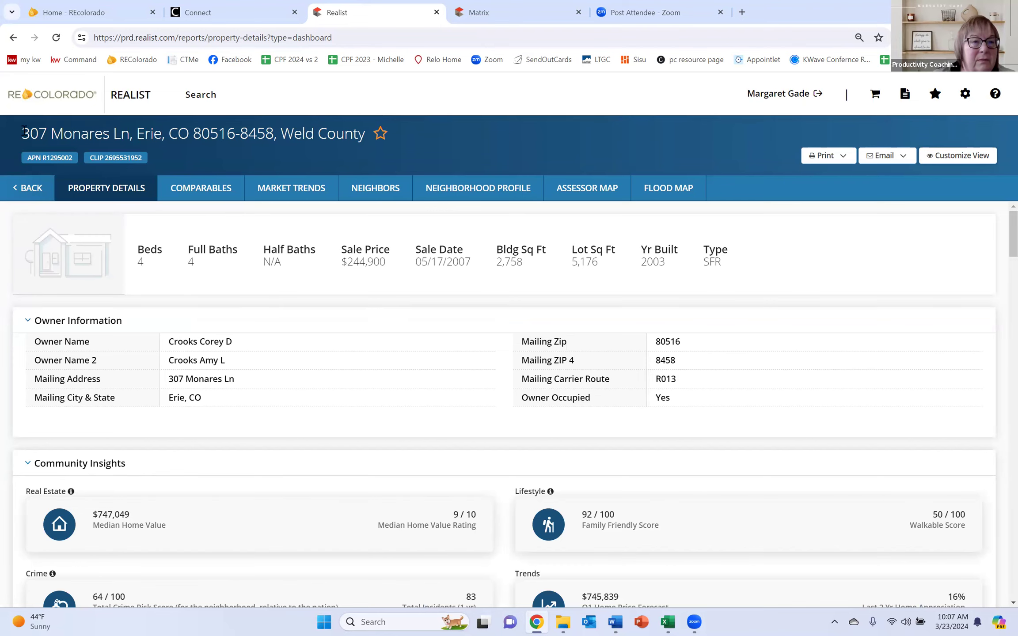
drag(25, 132, 104, 136)
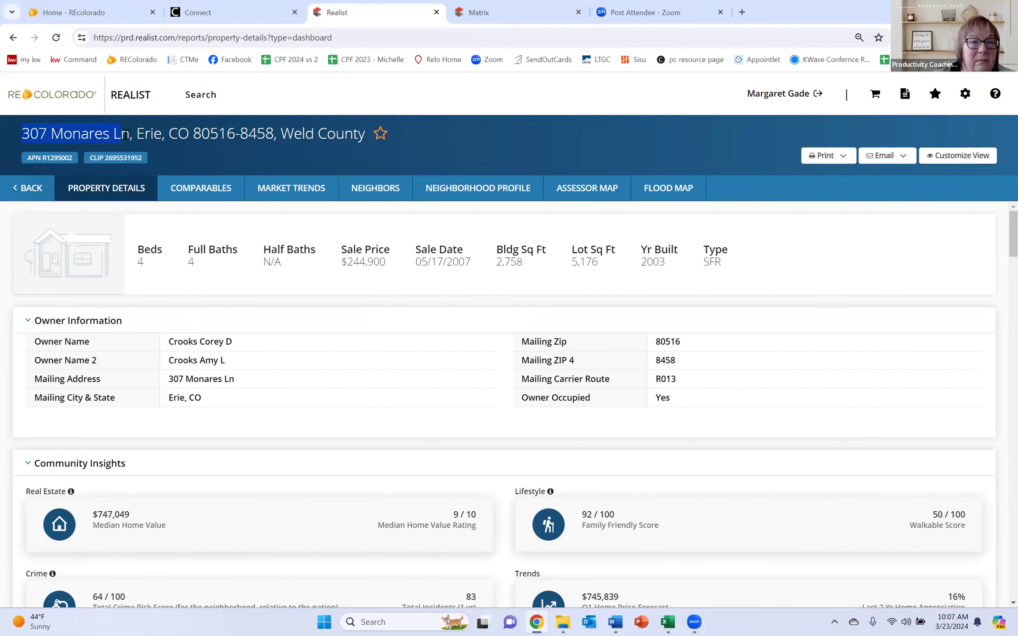
scroll(203, 342, down, 10)
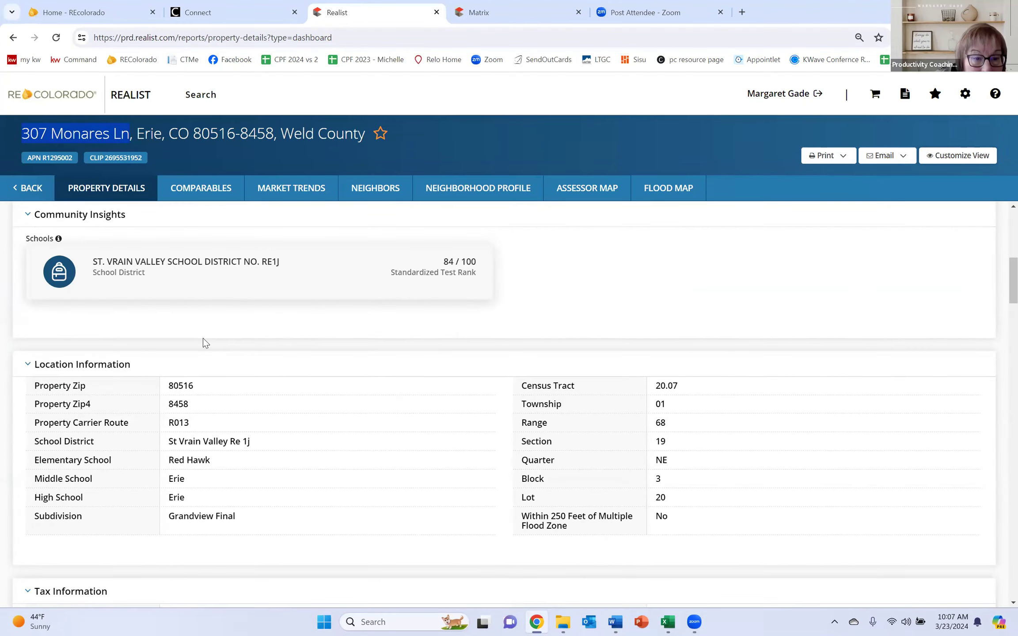
scroll(203, 338, up, 10)
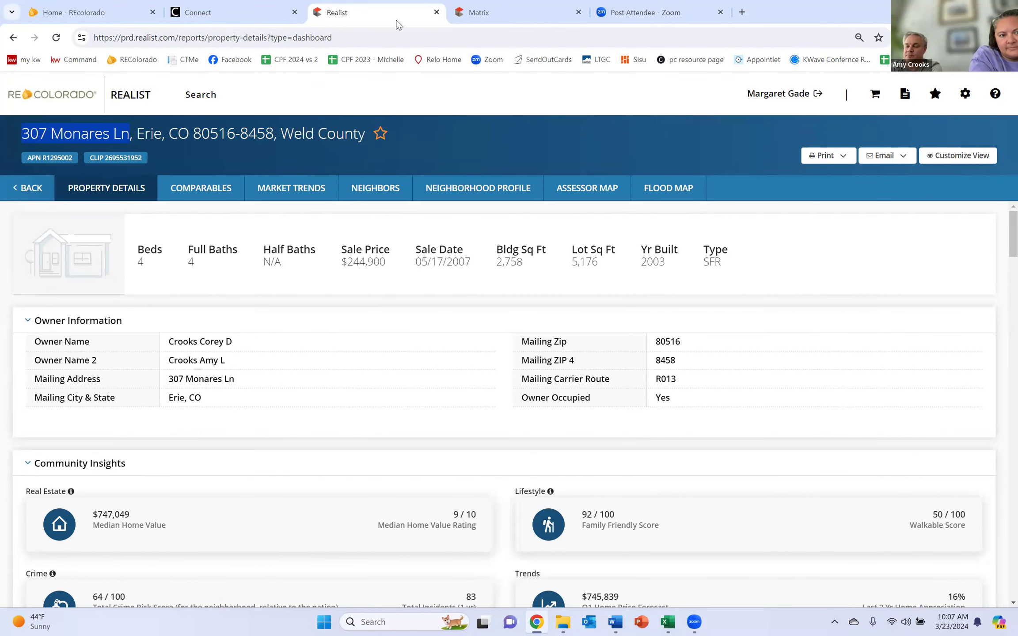
click(491, 14)
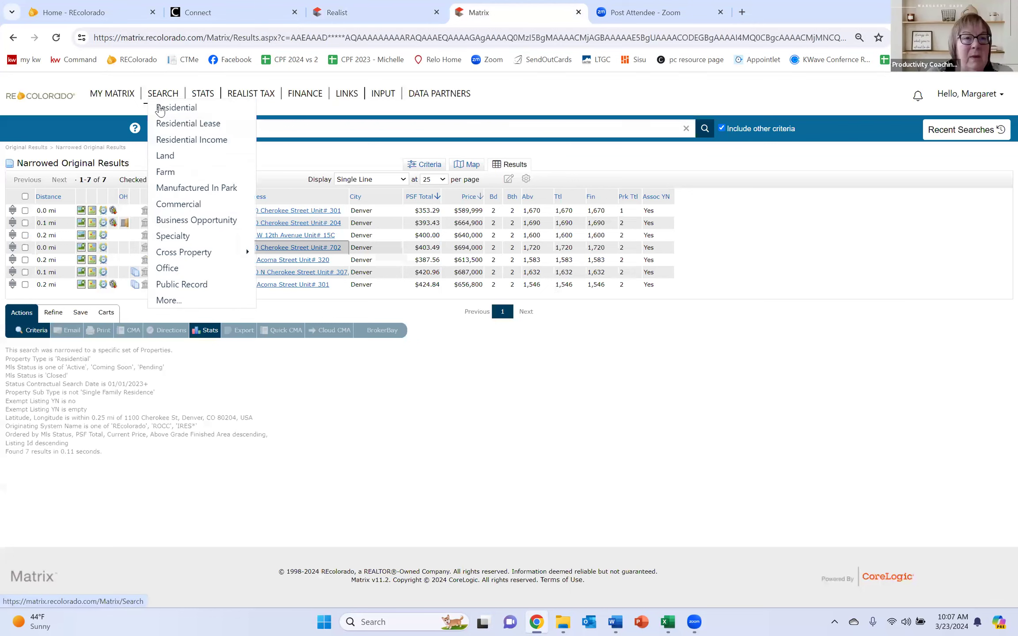
Start a Residential search within 0.25 miles of the subject's Erie address
click(168, 113)
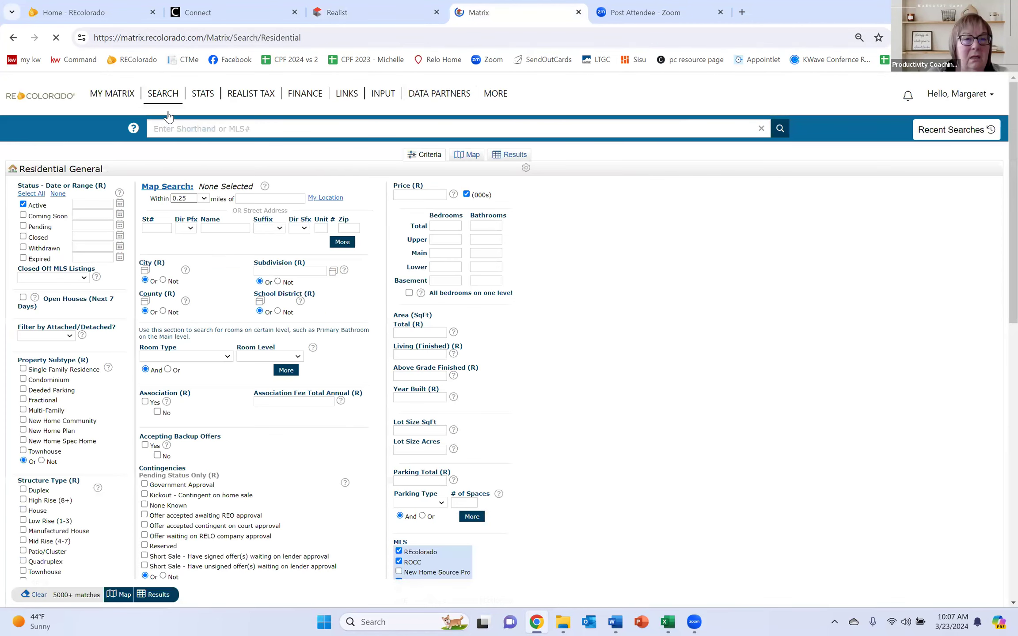
click(261, 199)
key(Down)
key(Return)
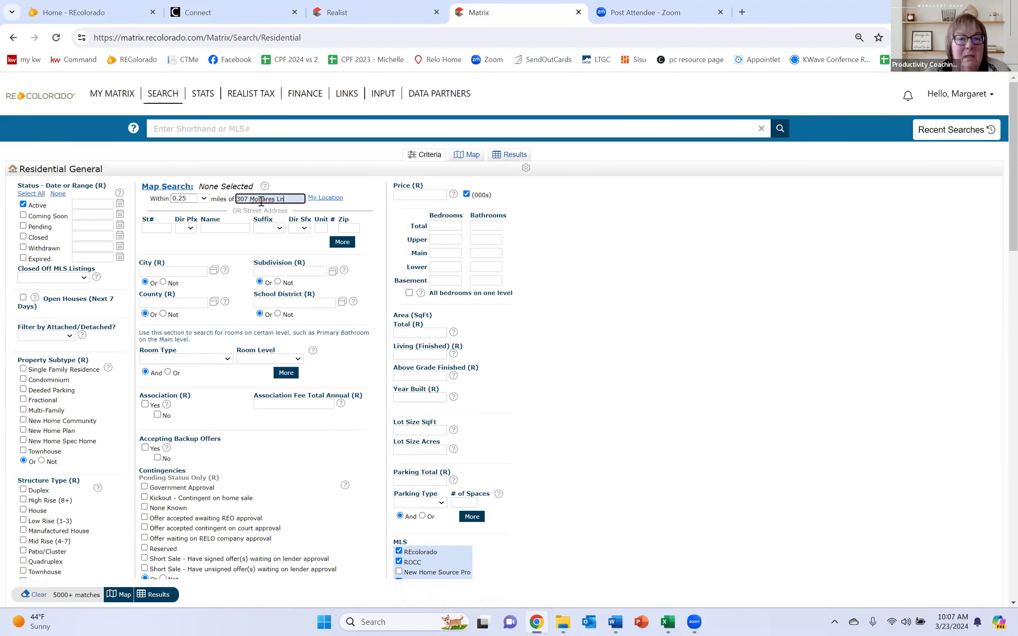
click(230, 215)
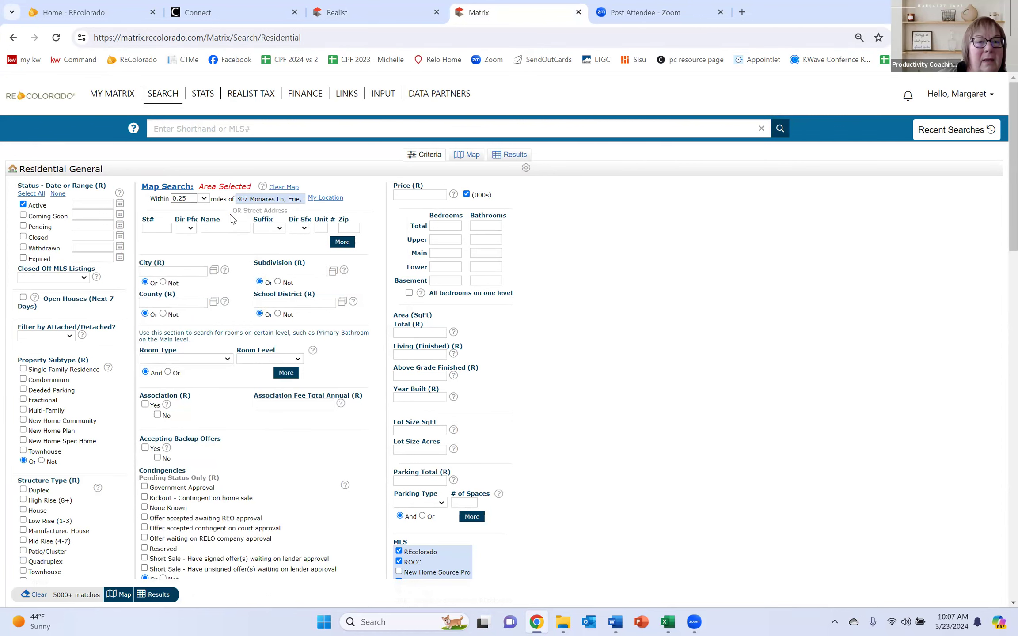
Add Coming Soon, Pending and Closed statuses and limit to Single Family Residence
click(23, 216)
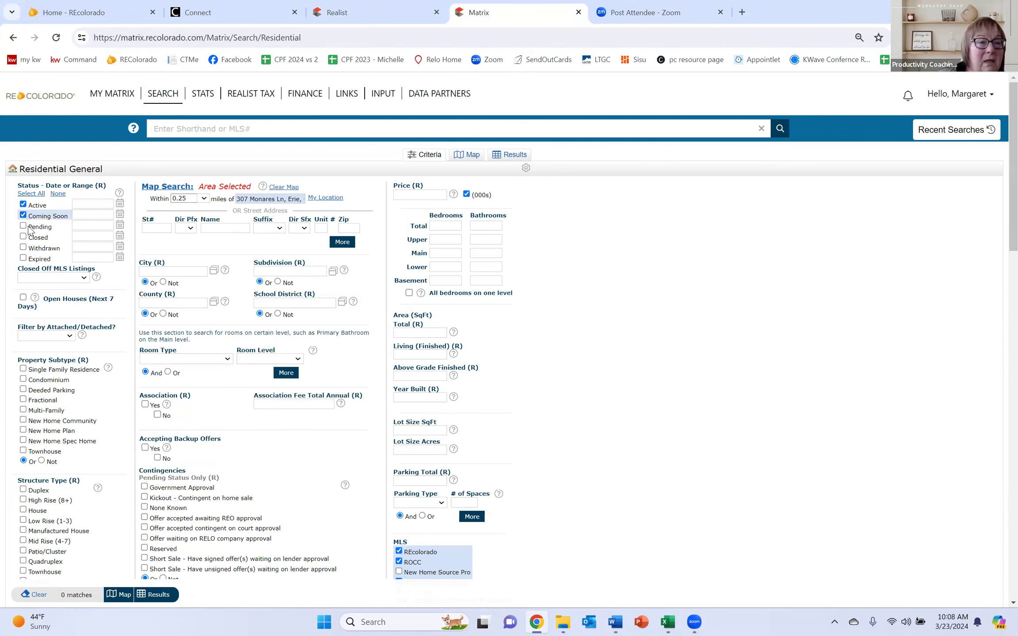
click(24, 226)
click(24, 238)
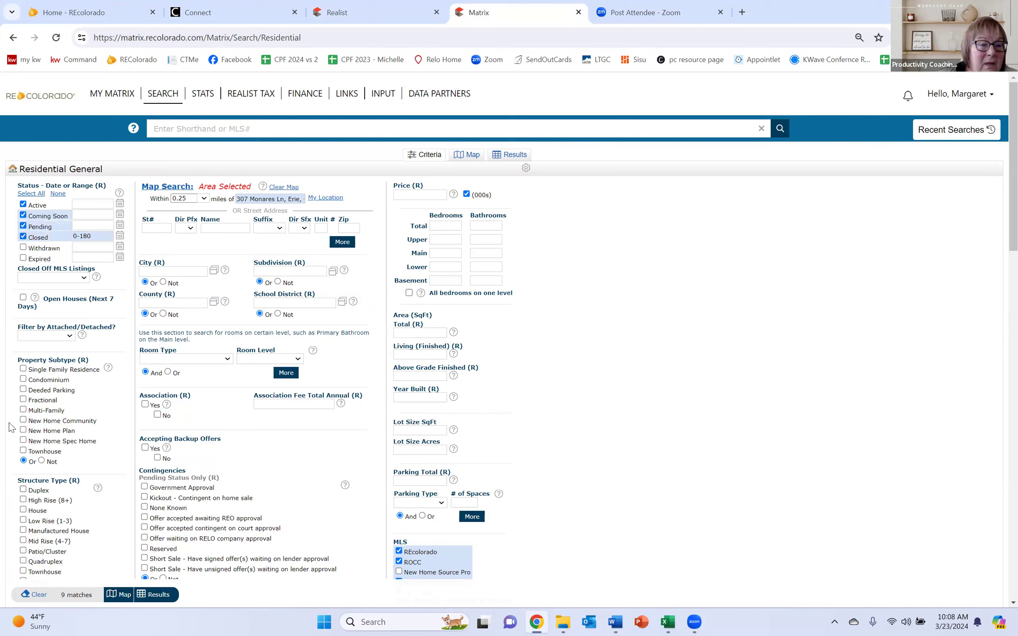
click(24, 369)
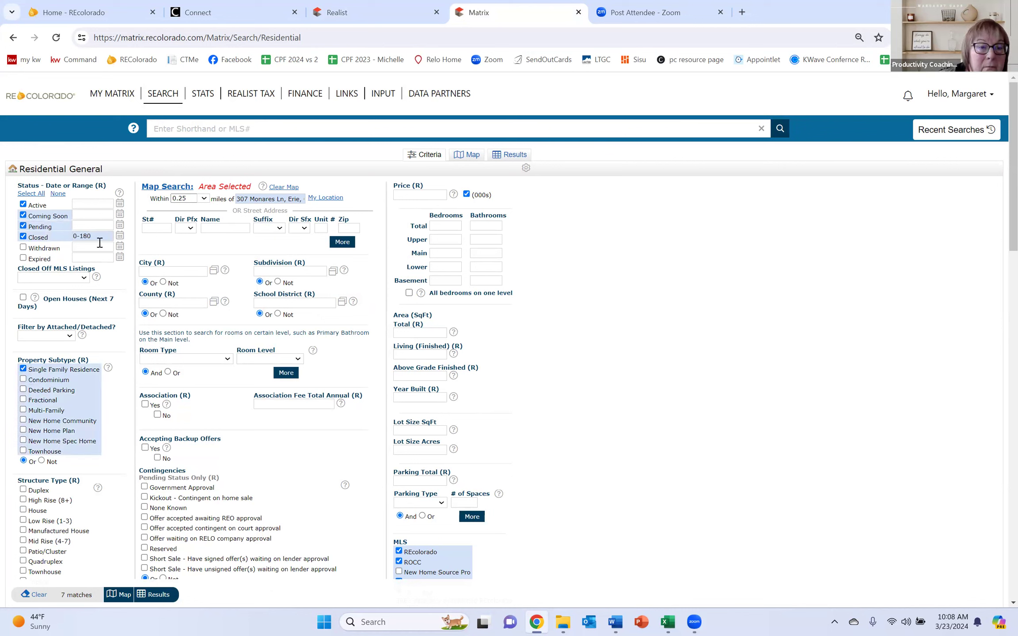
View the 7 matches on the Map, recheck the Realist report, then list them in Results
click(467, 155)
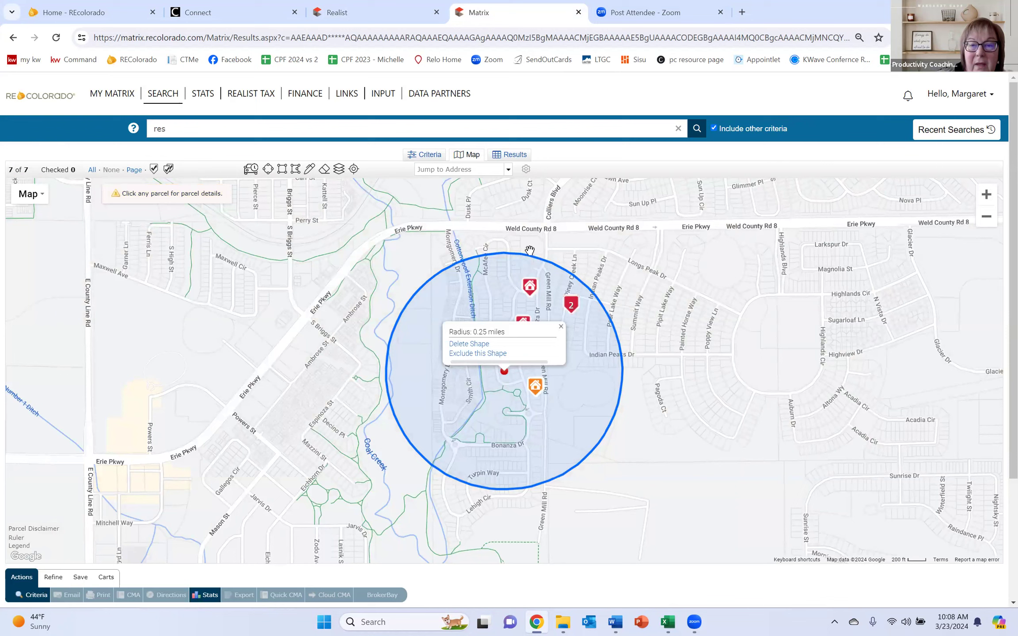
click(648, 20)
click(359, 14)
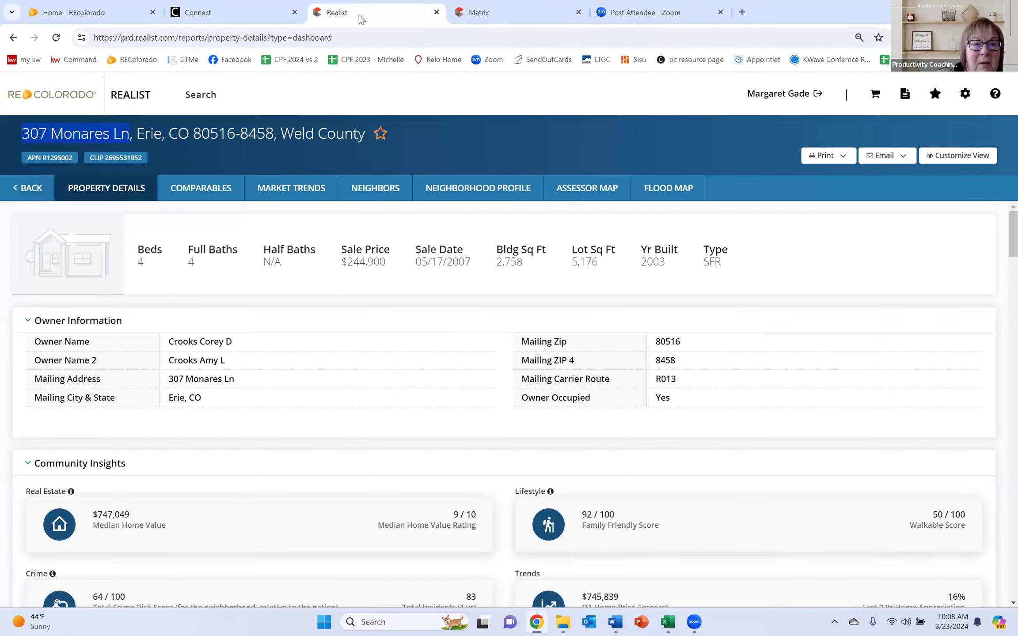
scroll(295, 357, down, 15)
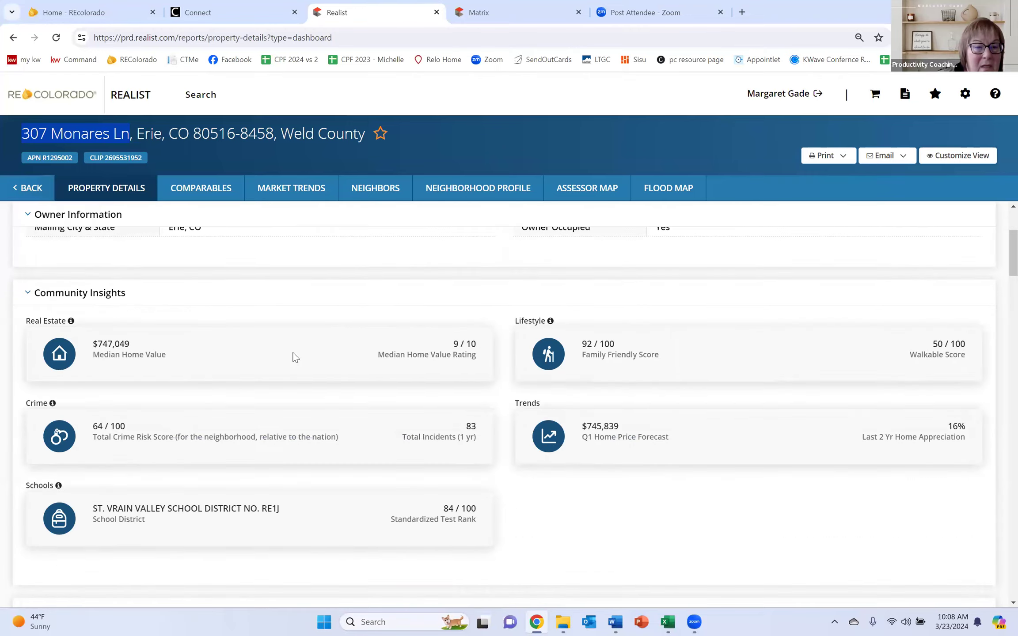
scroll(295, 357, down, 7)
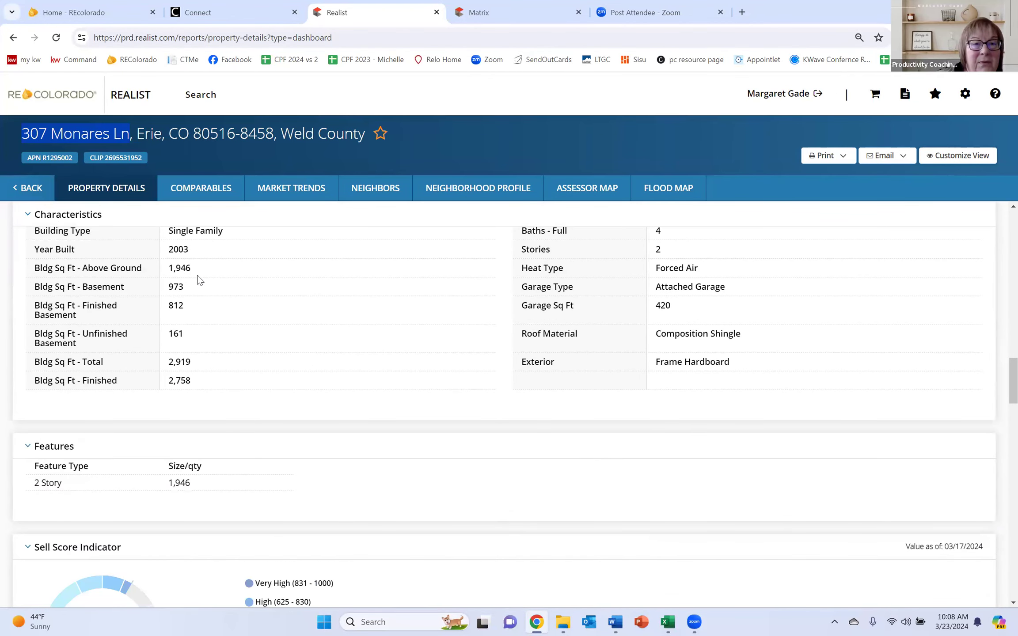
click(498, 12)
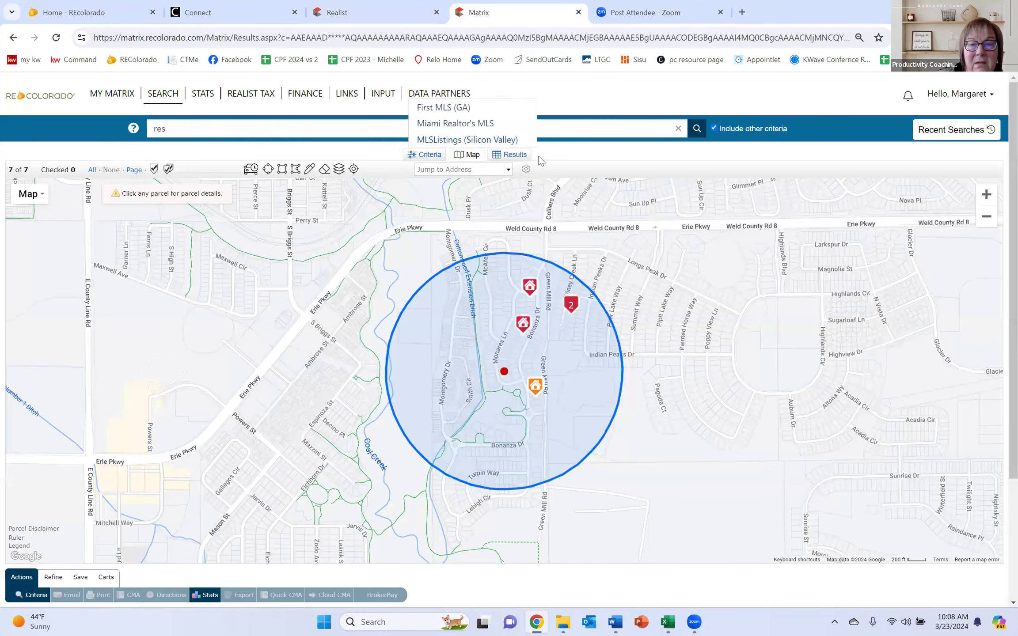
click(512, 155)
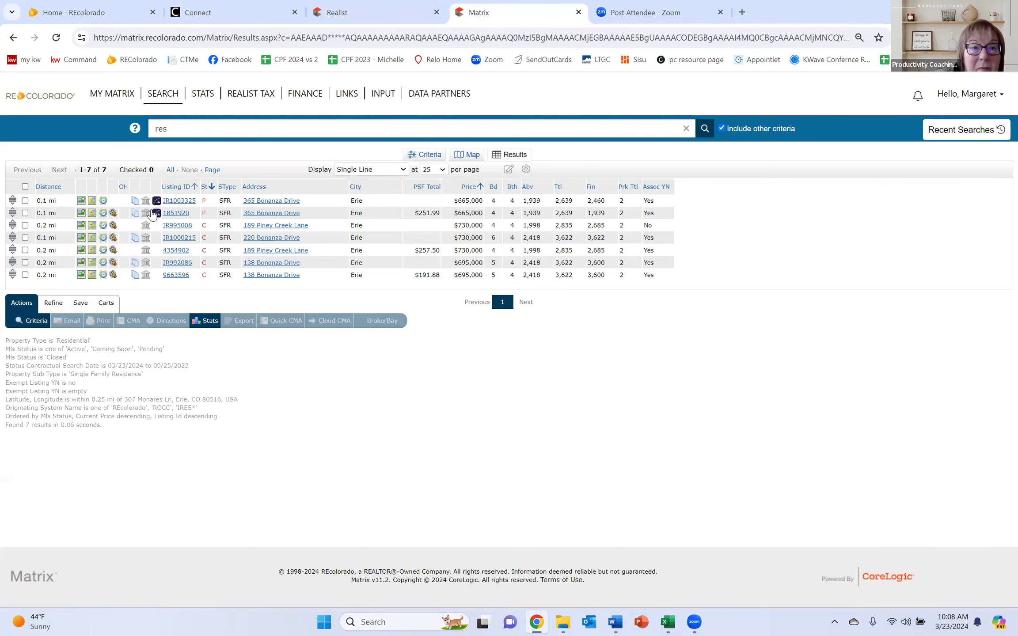
Check the two duplicate listings and discard them via Refine, leaving 5 results
click(24, 201)
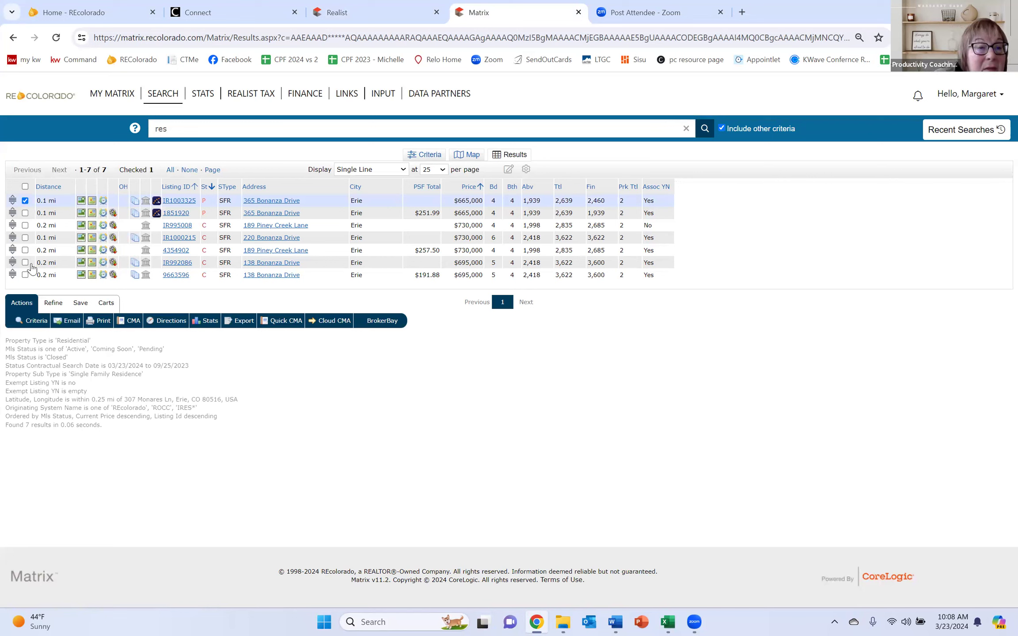
click(52, 302)
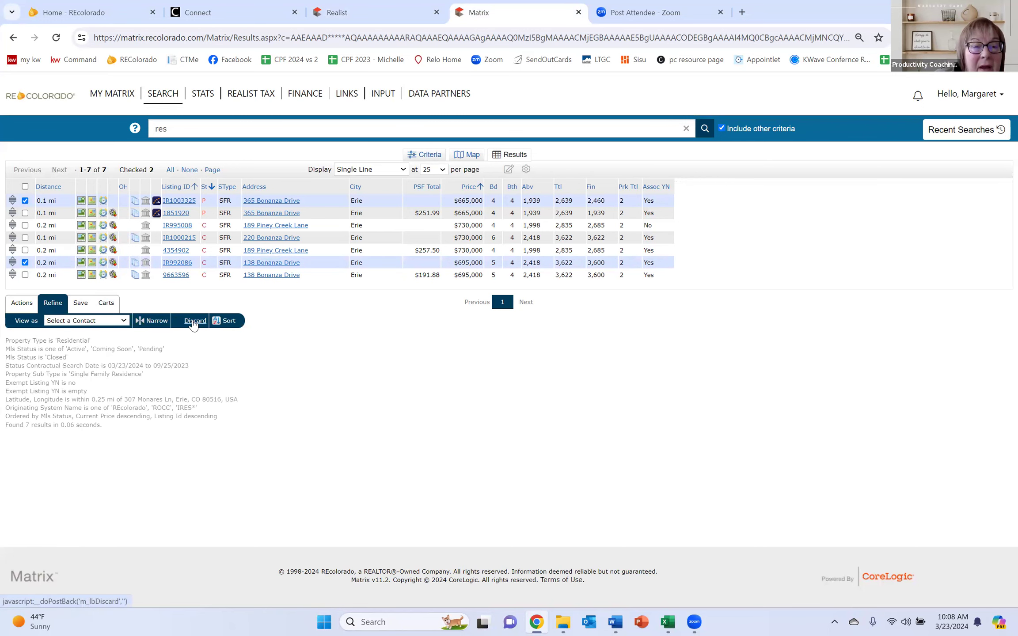
click(193, 322)
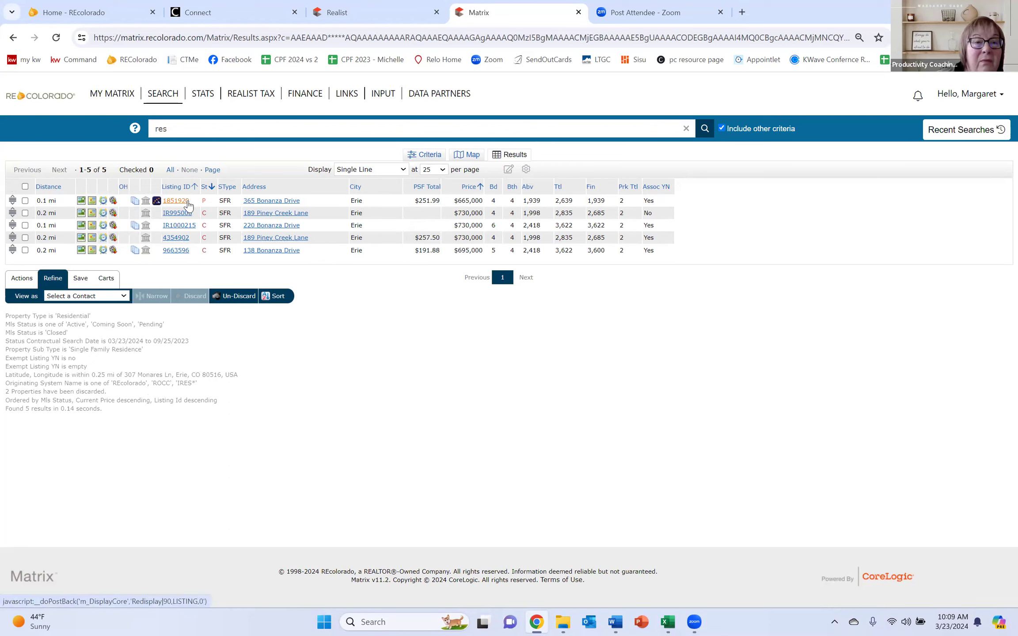
Open the first listing's full details and page through the remaining comps with Next
click(188, 203)
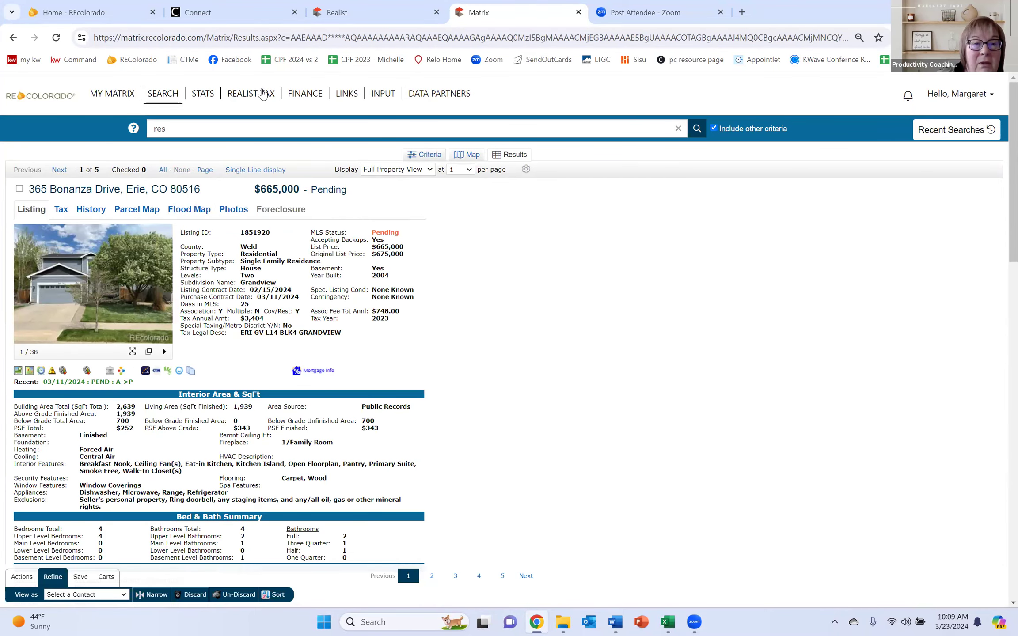
click(646, 13)
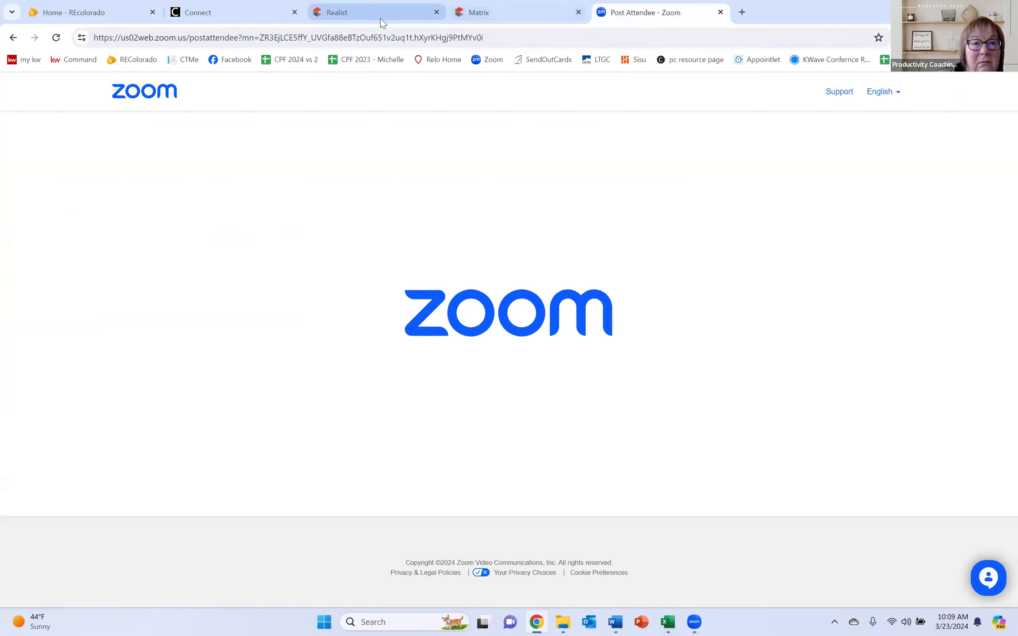
click(382, 17)
click(506, 17)
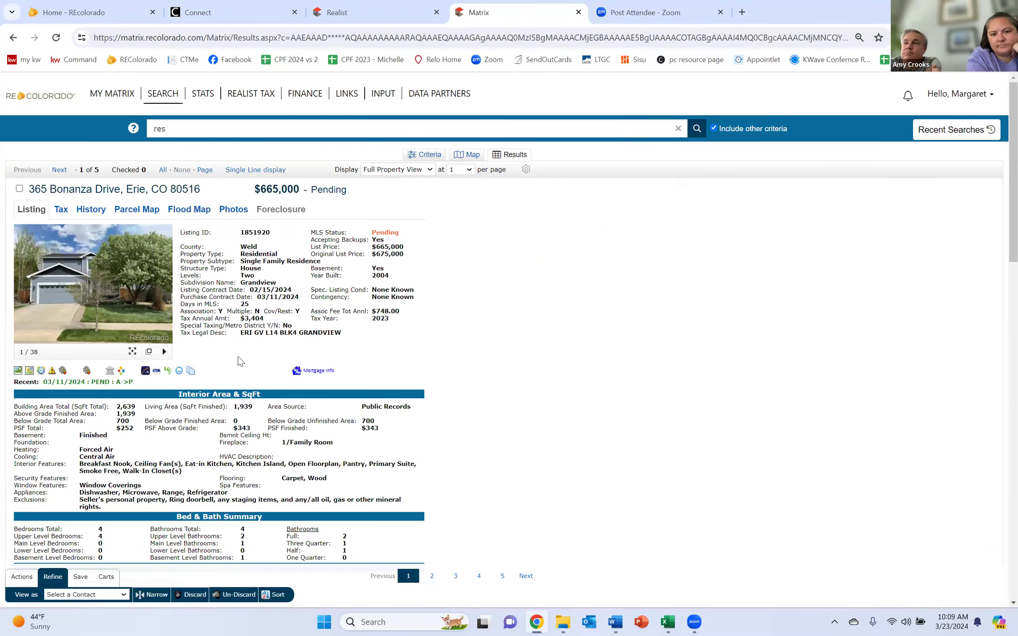
click(60, 171)
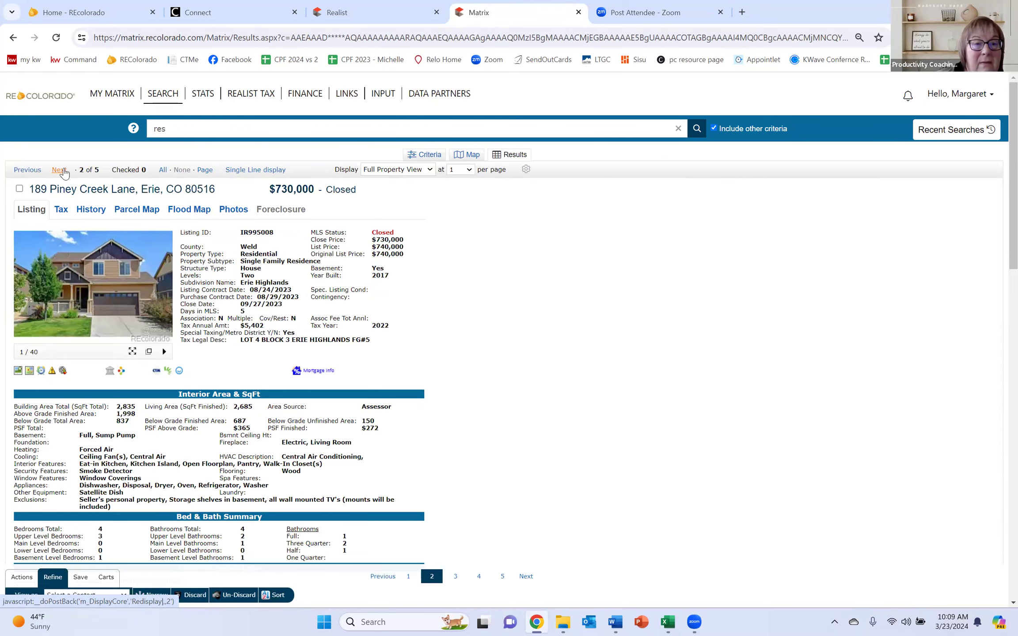
click(60, 170)
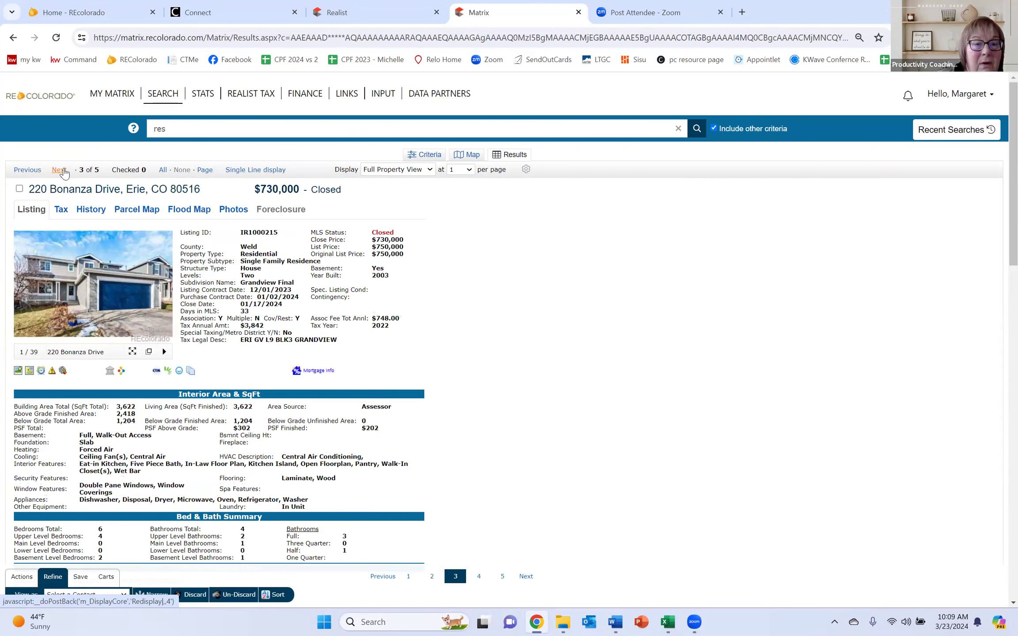
click(60, 170)
click(62, 170)
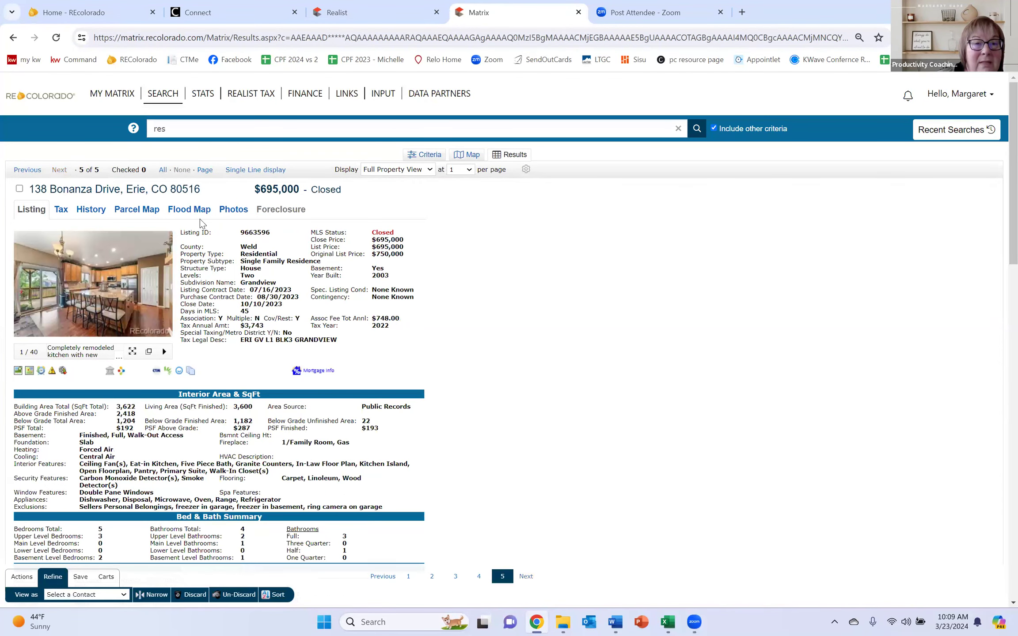
Back in Single Line view, open listing 4354902 and select its street address
click(251, 171)
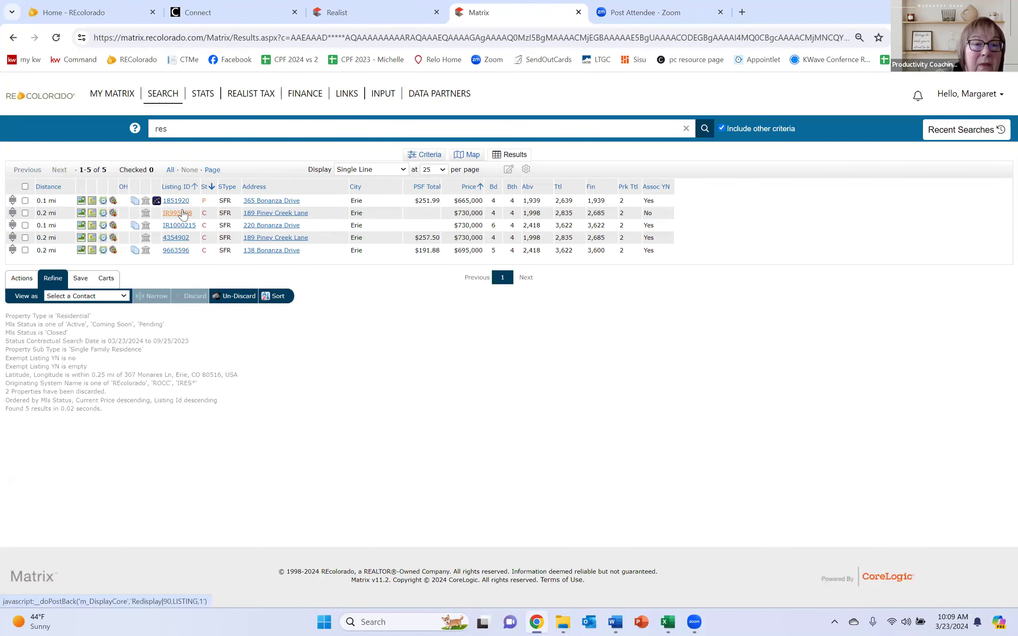
click(177, 237)
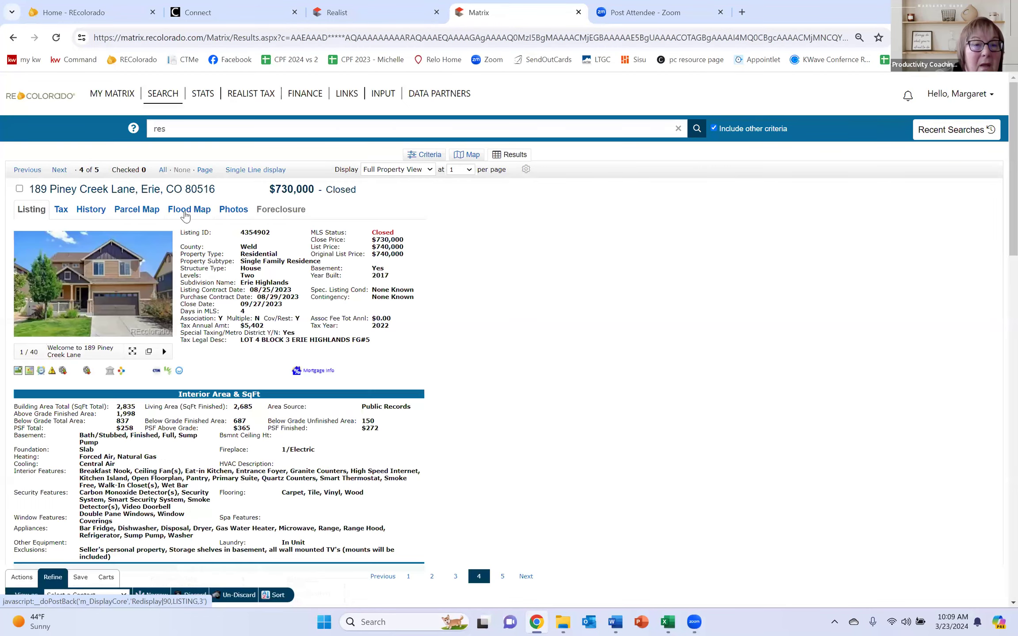
drag(31, 190, 136, 190)
key(ctrl+c)
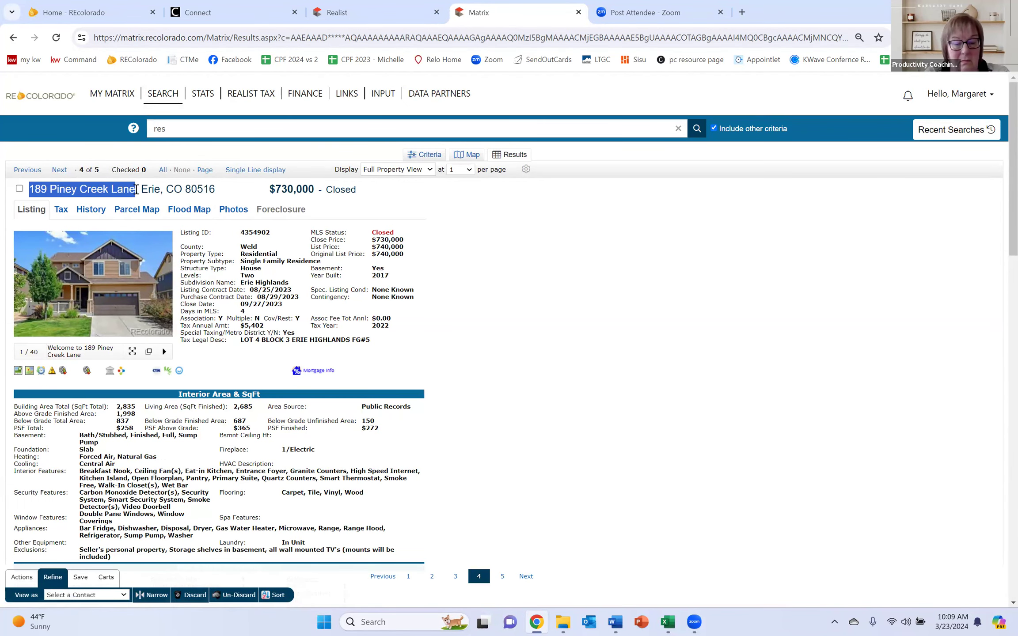
In the CMA Worksheet, paste the copied listing address into Comp 1's cell E3
mouse_move(615, 609)
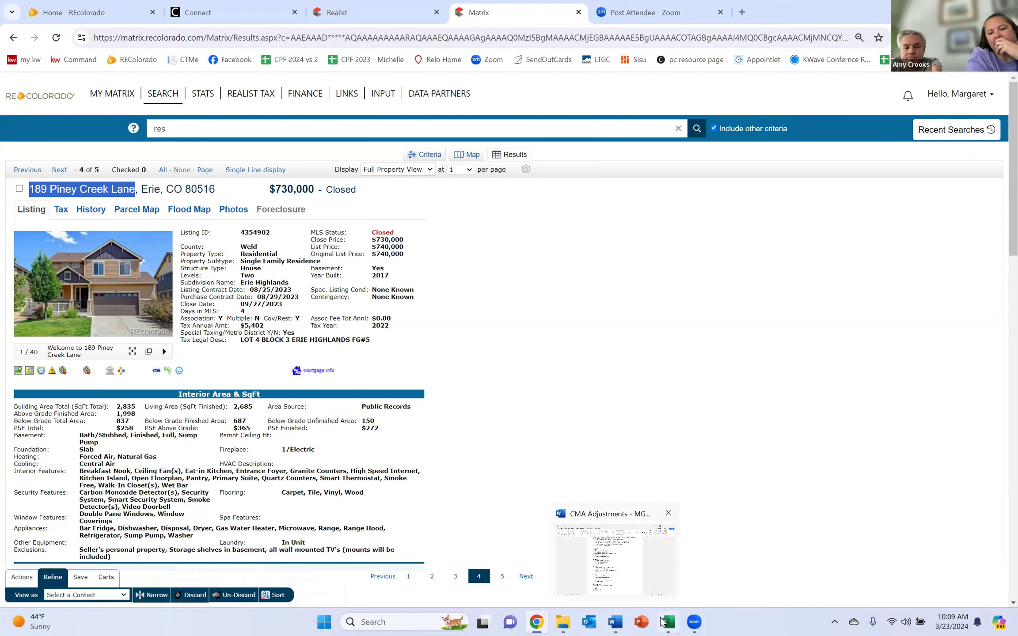
click(668, 622)
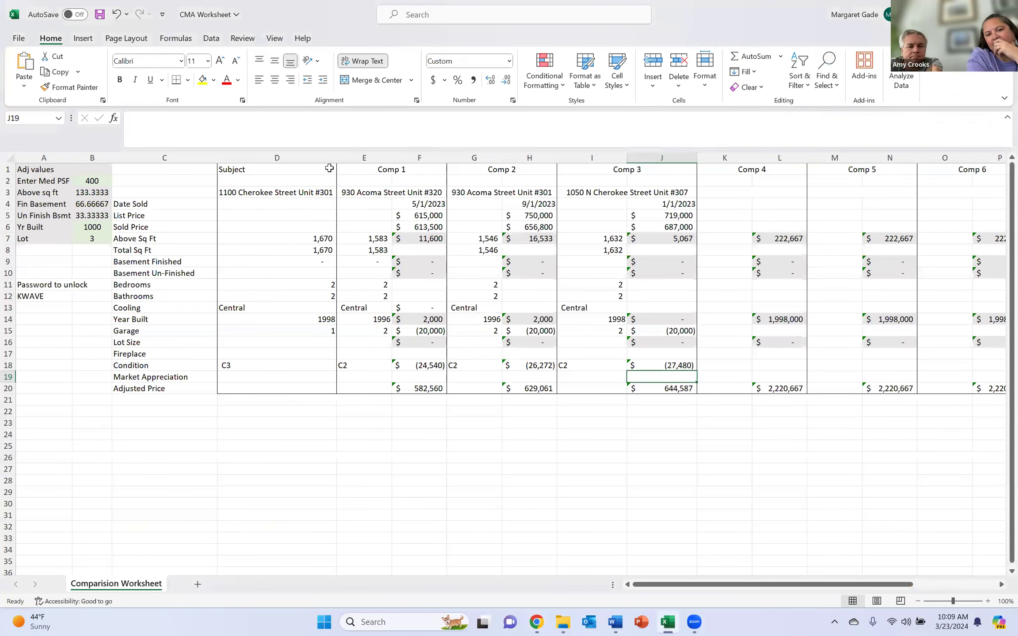
click(379, 190)
triple_click(152, 118)
key(ctrl+v)
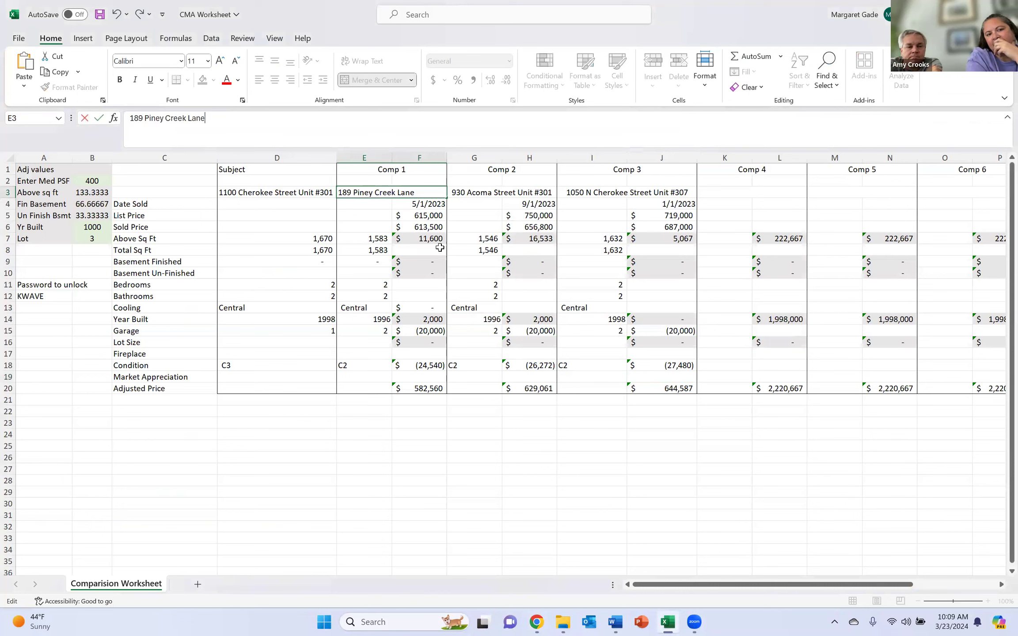
click(424, 204)
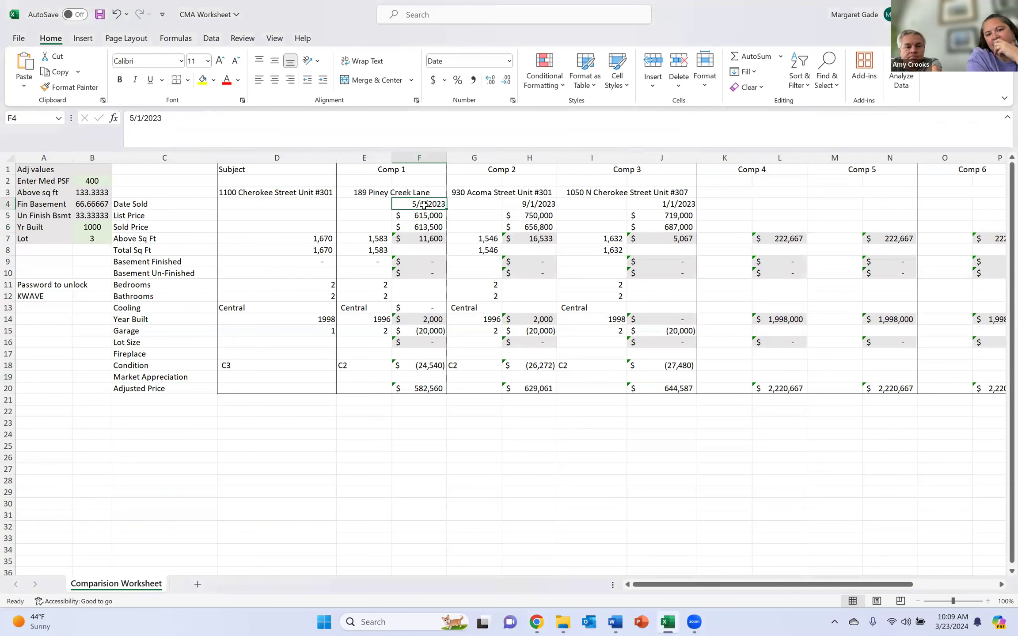
Clear Comp 1's old sale date, list and sold prices, and square footage
key(Delete)
drag(434, 217, 434, 227)
key(ctrl+v)
drag(373, 238, 373, 251)
key(Delete)
drag(416, 216, 415, 226)
key(Delete)
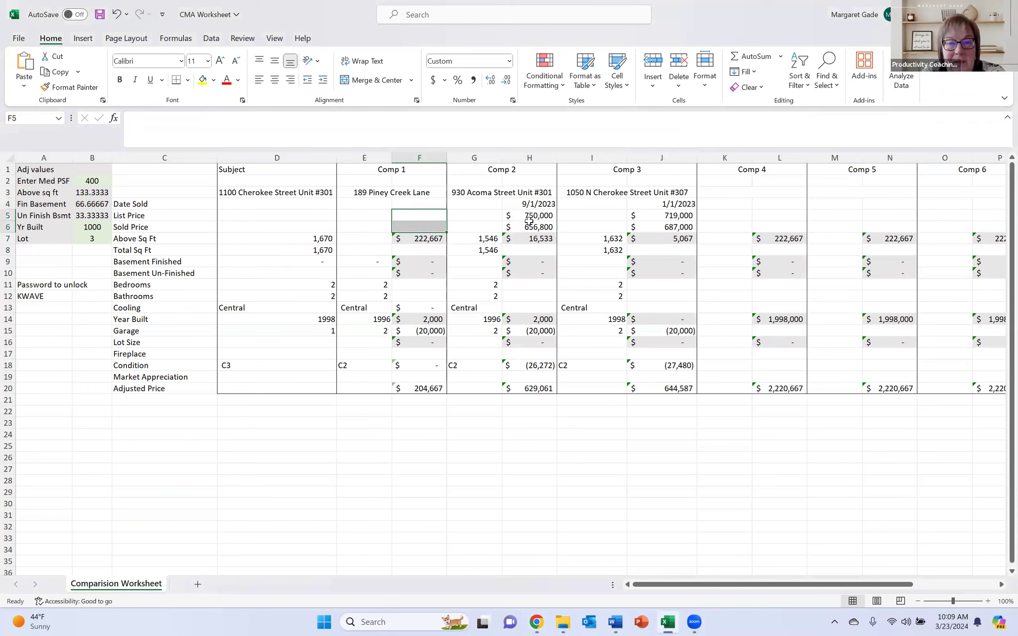
Clear Comp 2 and Comp 3 addresses, dates, prices and property details
drag(478, 192, 637, 221)
key(Delete)
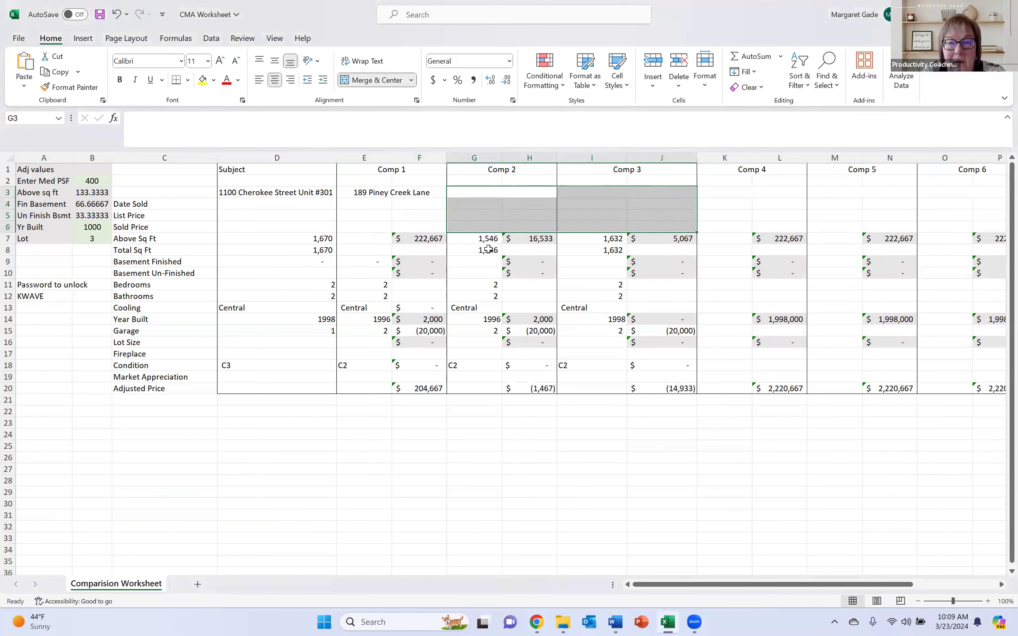
drag(472, 239, 474, 365)
key(Delete)
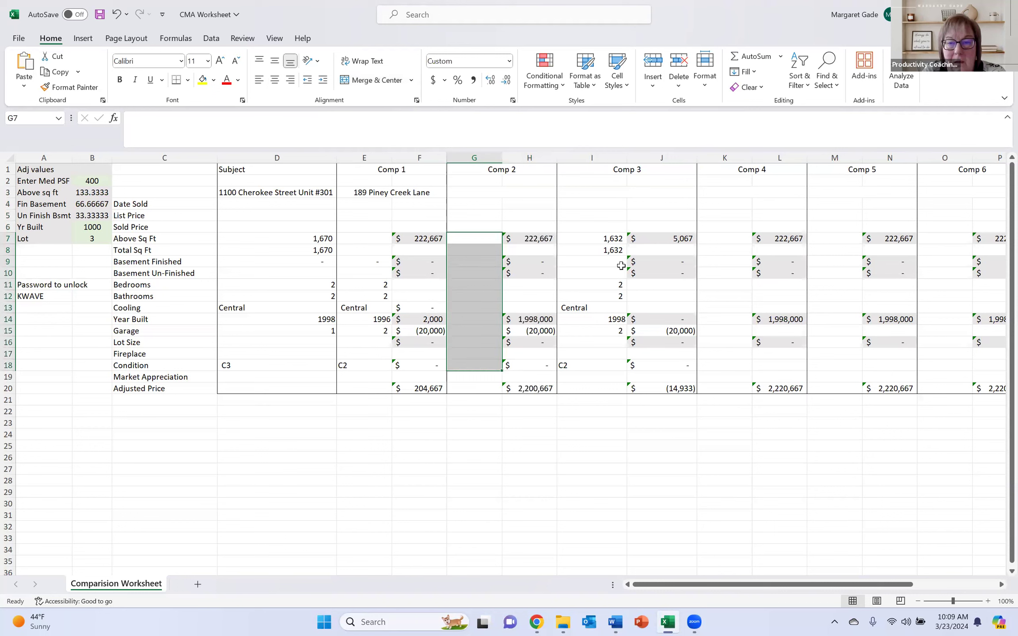
drag(589, 237, 591, 365)
key(Delete)
Clear all three garage adjustments and Comp 1's remaining details, then return to the Matrix listing
click(649, 333)
key(Delete)
click(526, 333)
key(Delete)
click(420, 332)
key(Delete)
drag(369, 240, 369, 369)
key(Delete)
click(285, 193)
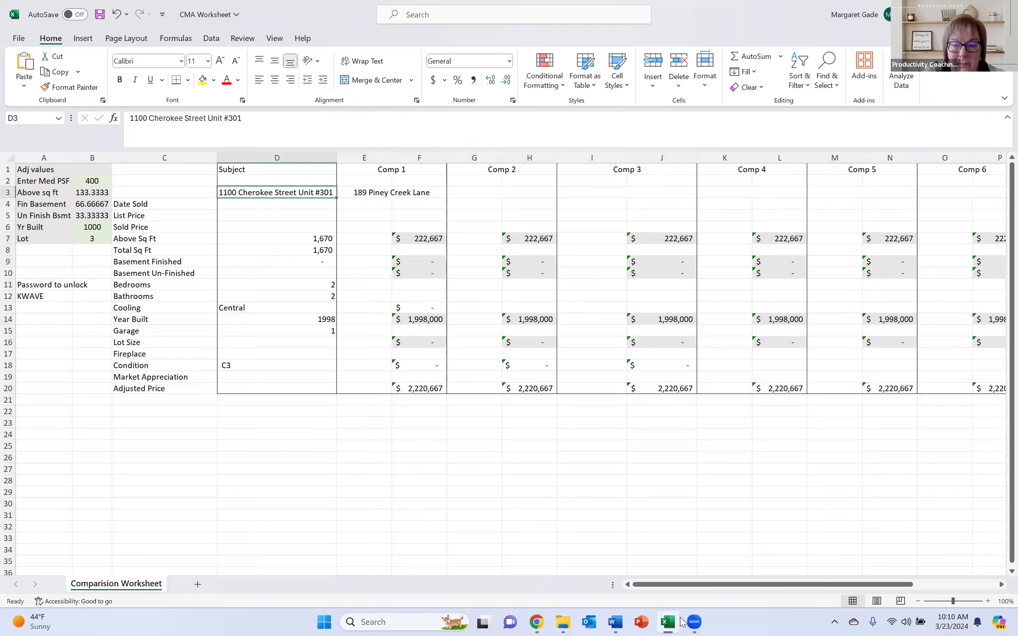
key(alt+Tab)
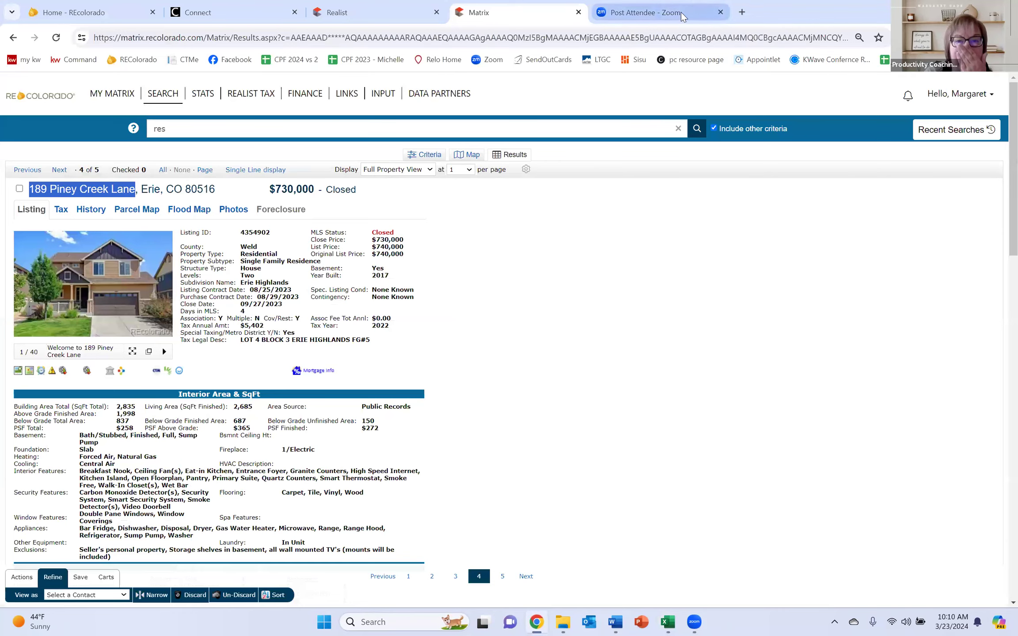
click(358, 14)
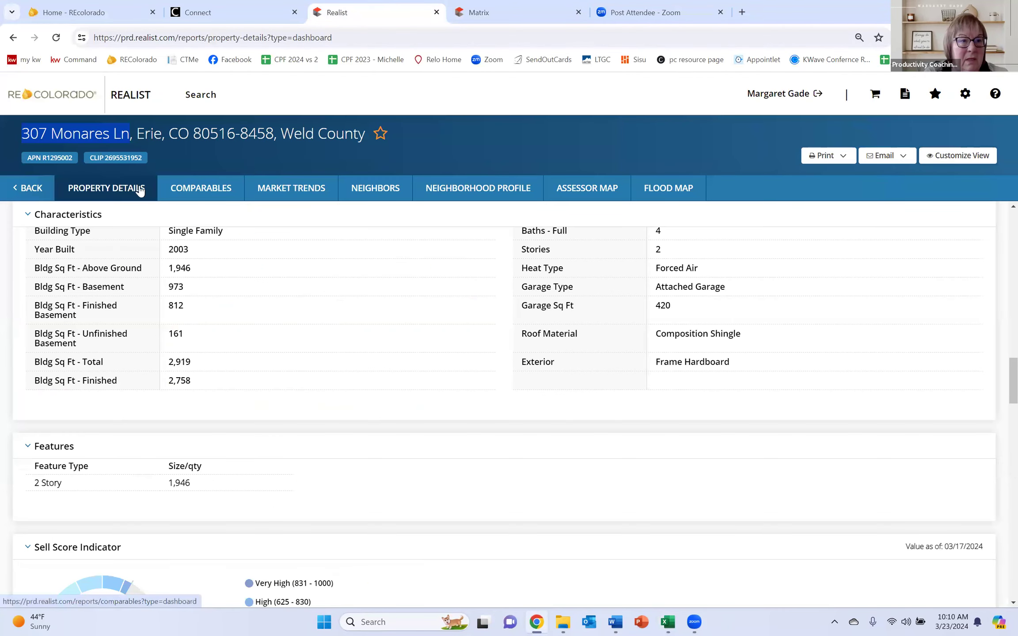
click(14, 133)
drag(17, 134, 116, 138)
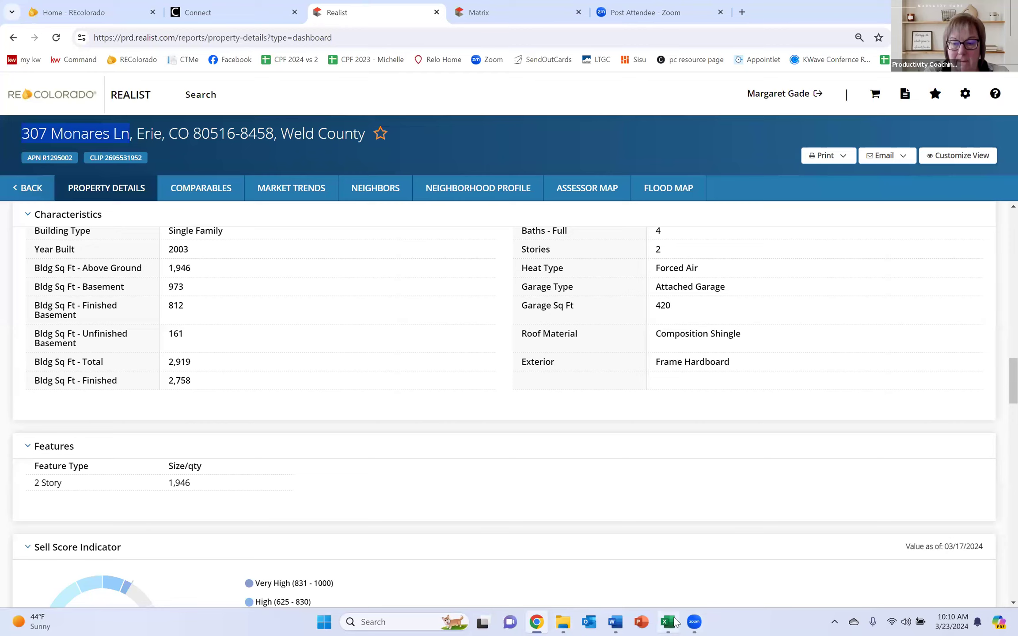
click(668, 622)
key(F2)
key(ctrl+a)
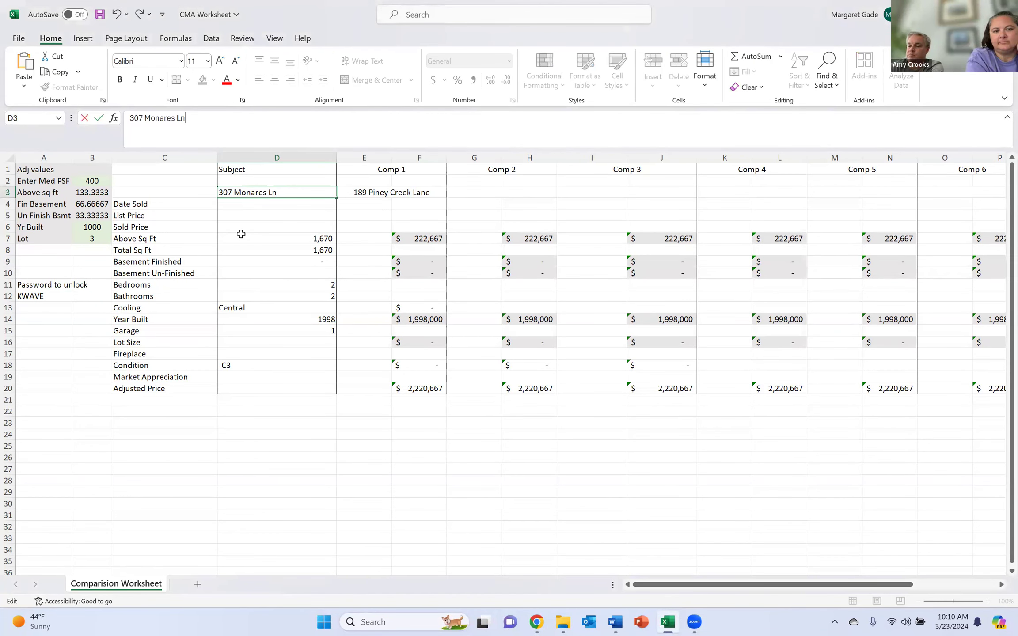
click(305, 236)
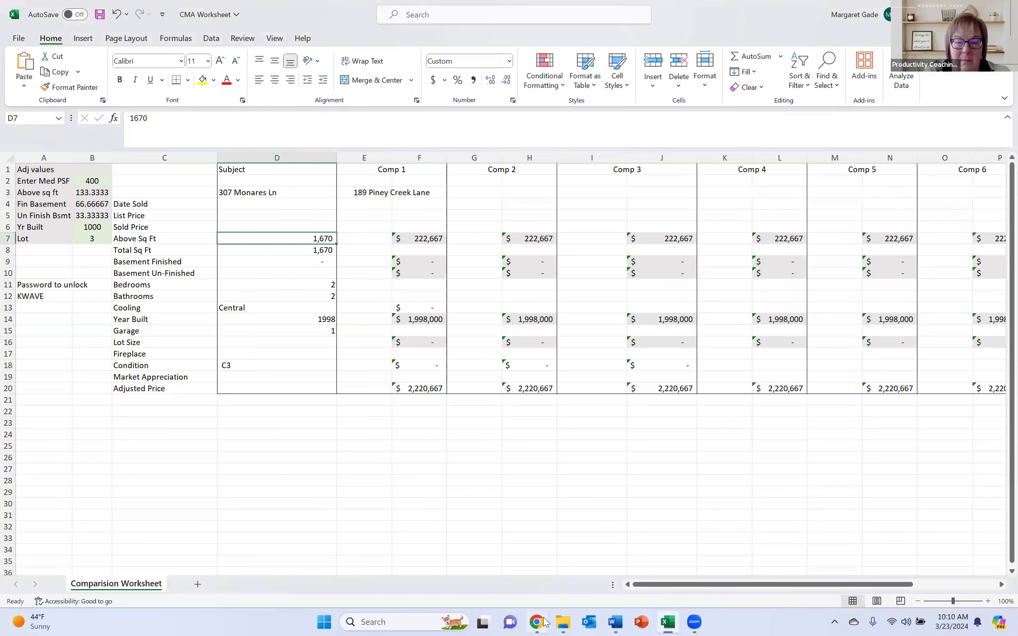
Enter the subject's 1946 above-ground and 2,919 total square feet
click(536, 621)
scroll(247, 374, down, 5)
scroll(247, 374, up, 6)
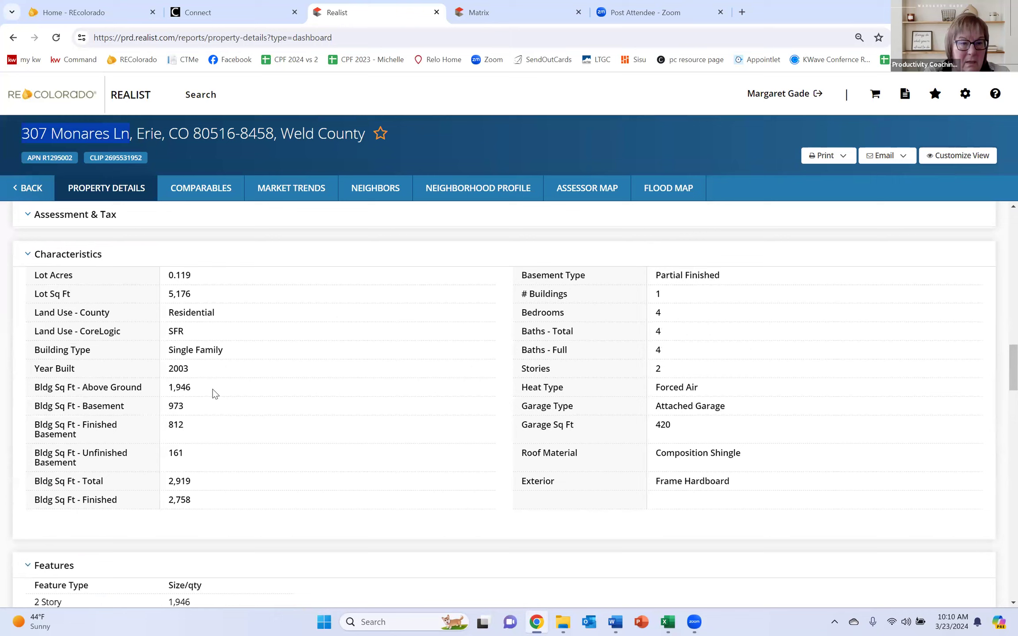
click(668, 622)
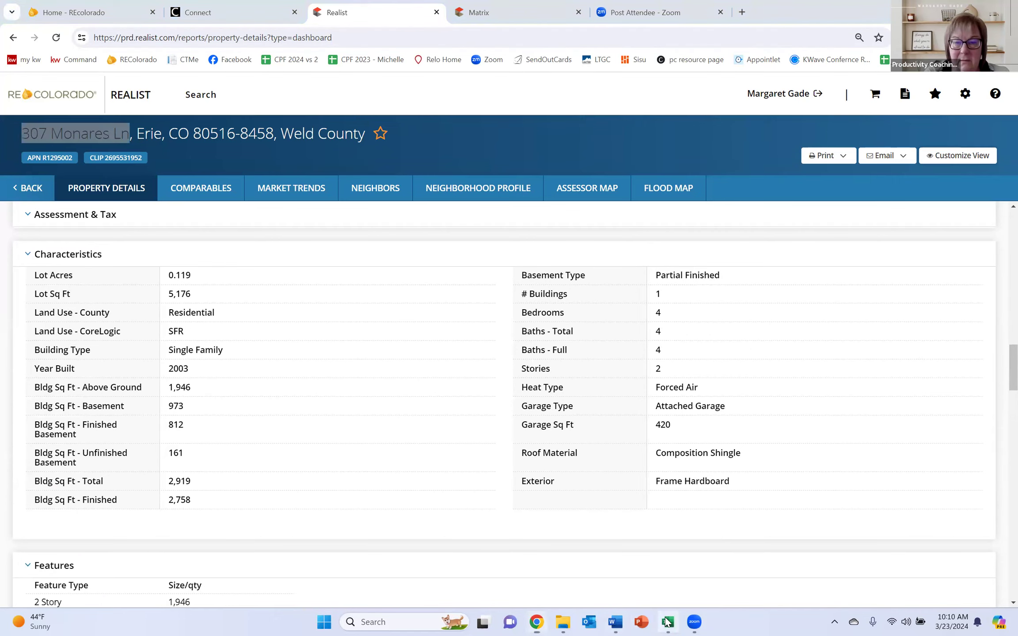
text(1946)
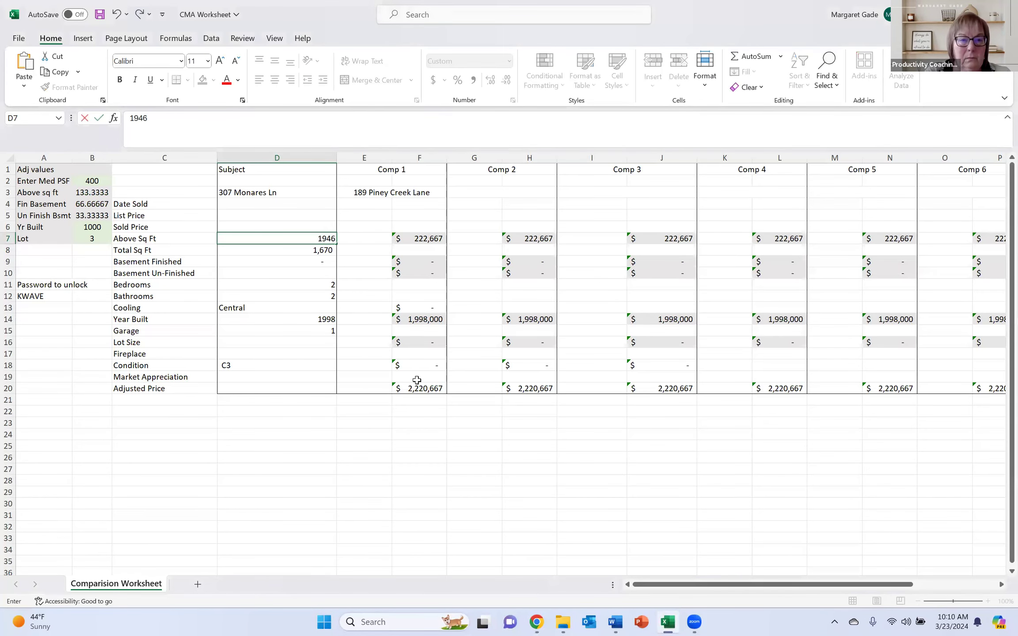
key(Return)
click(536, 622)
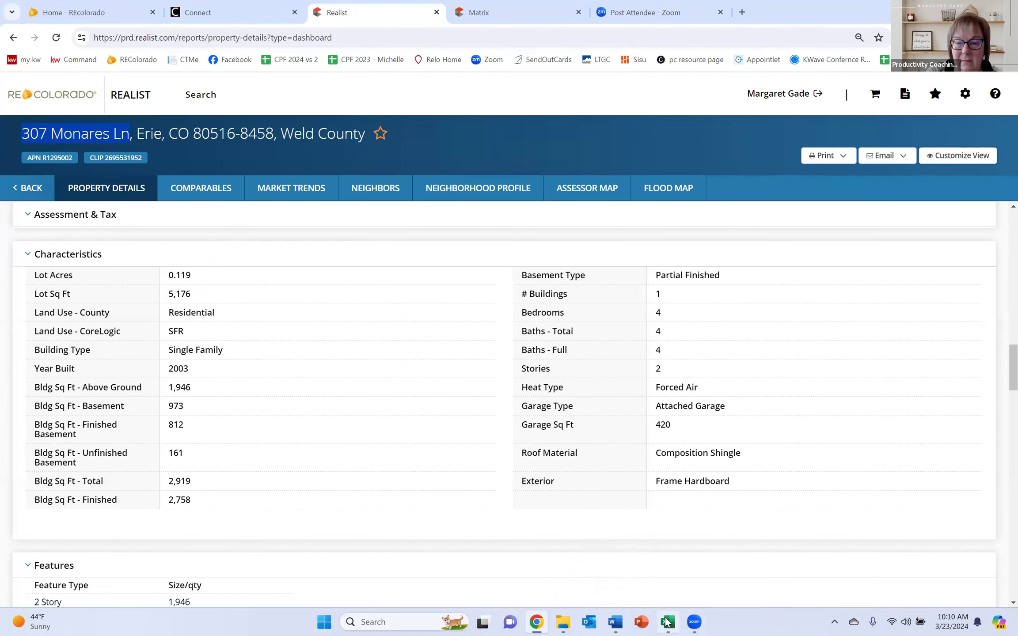
click(667, 622)
text(2,919)
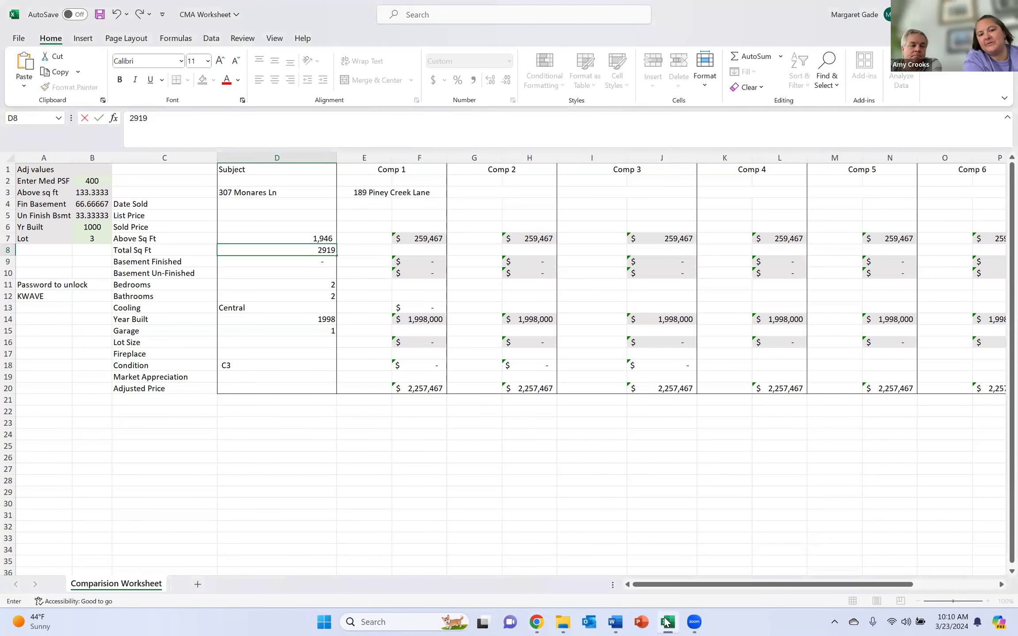
key(Return)
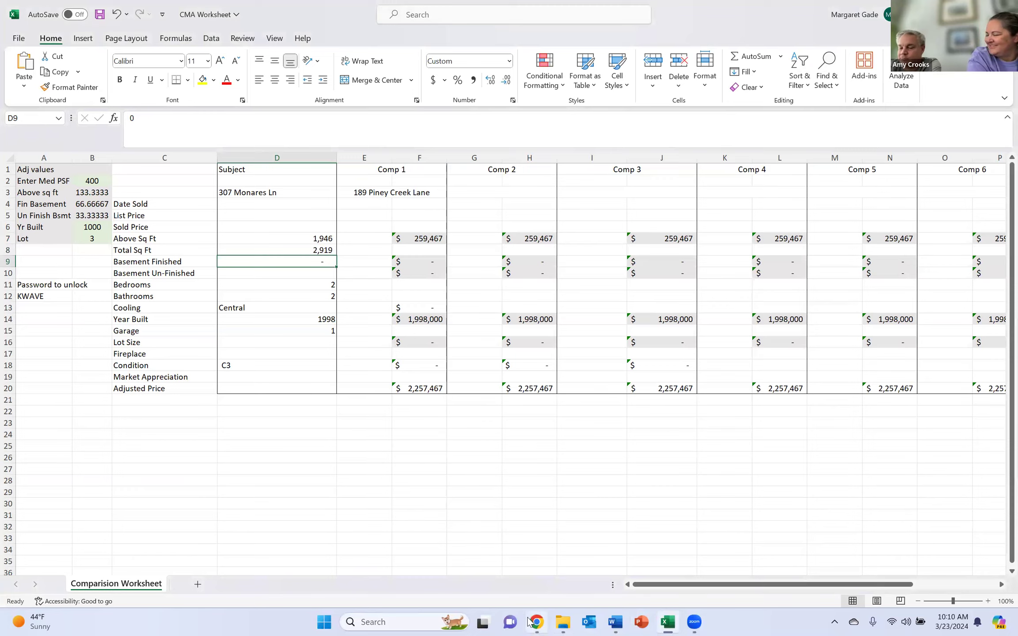
Enter the subject's finished basement area of 812 and unfinished basement area
click(530, 622)
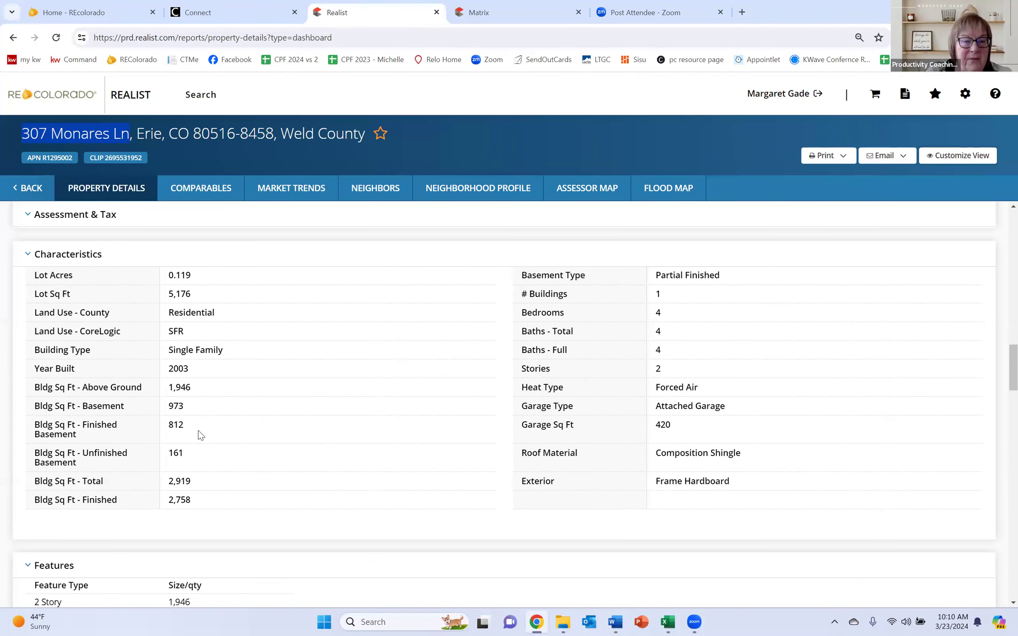
key(alt+Tab)
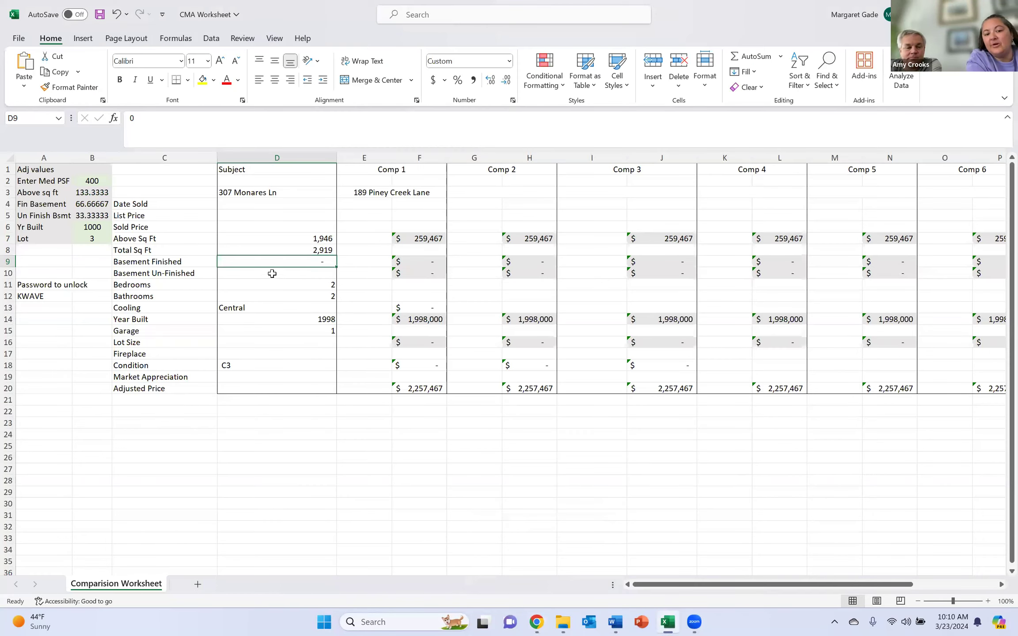
text(812)
key(Return)
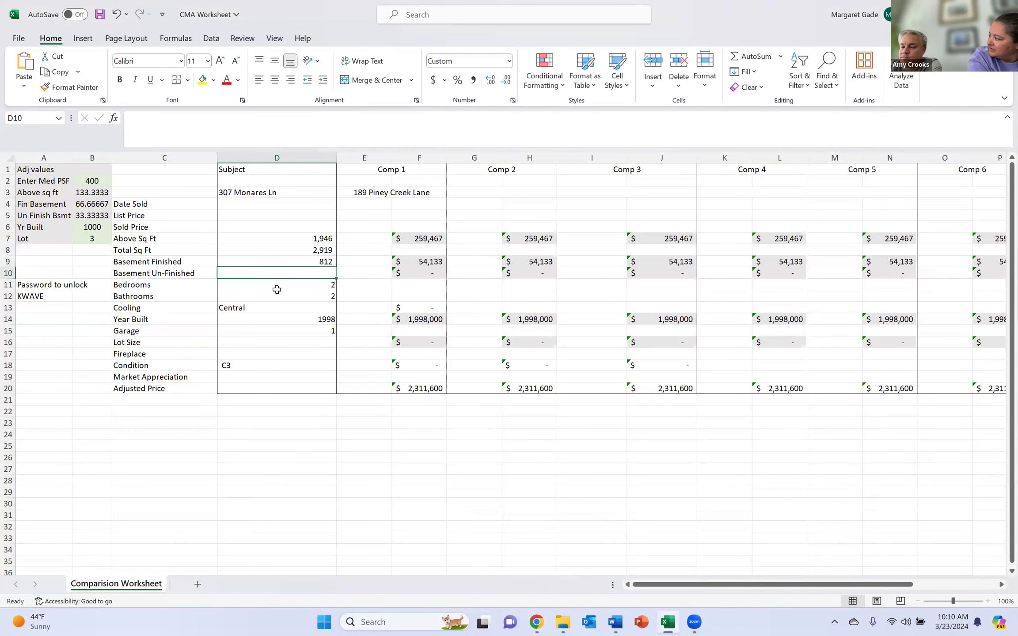
key(alt+Tab)
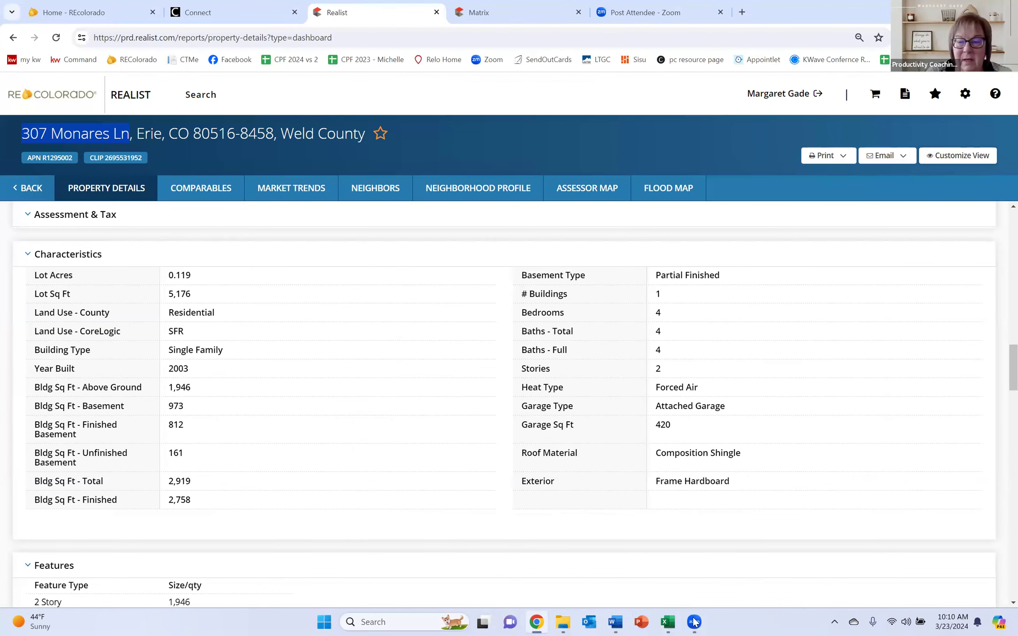
click(667, 622)
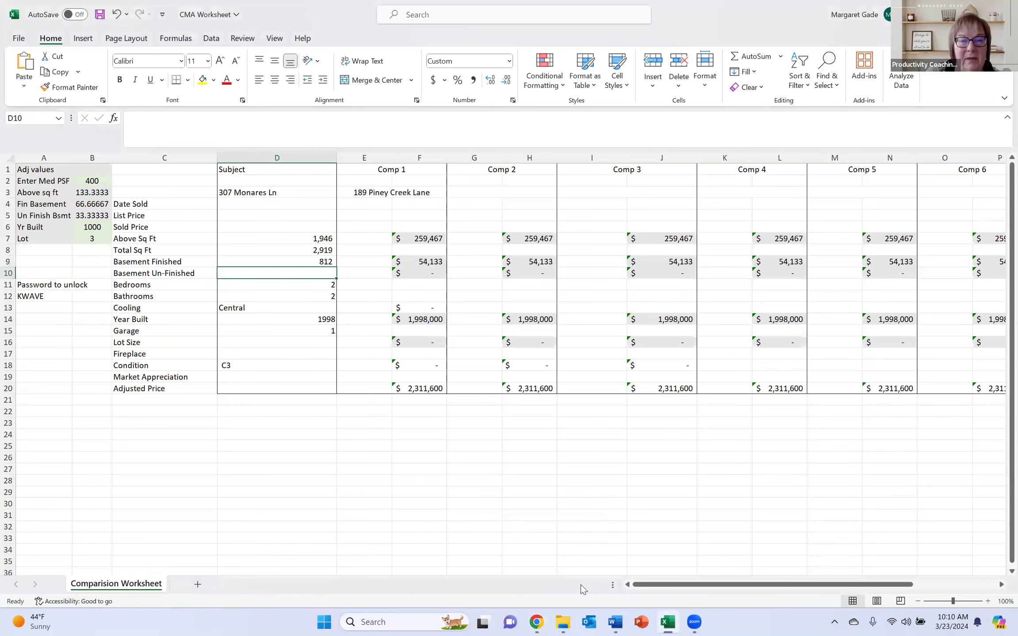
text(6161)
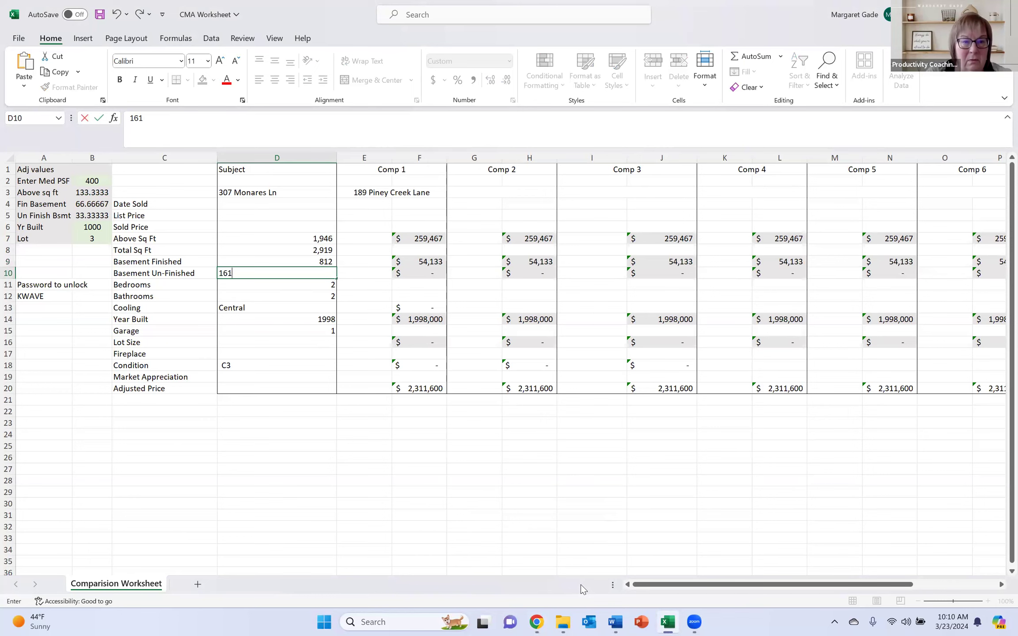
key(Return)
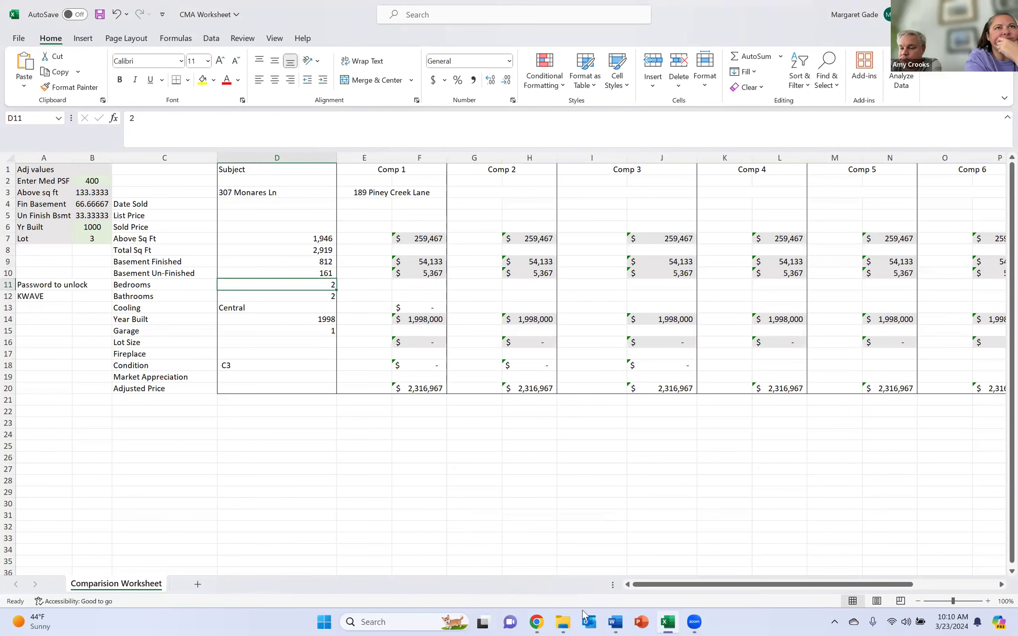
Record the subject's 4 bedrooms and 4 bathrooms from Realist
click(536, 622)
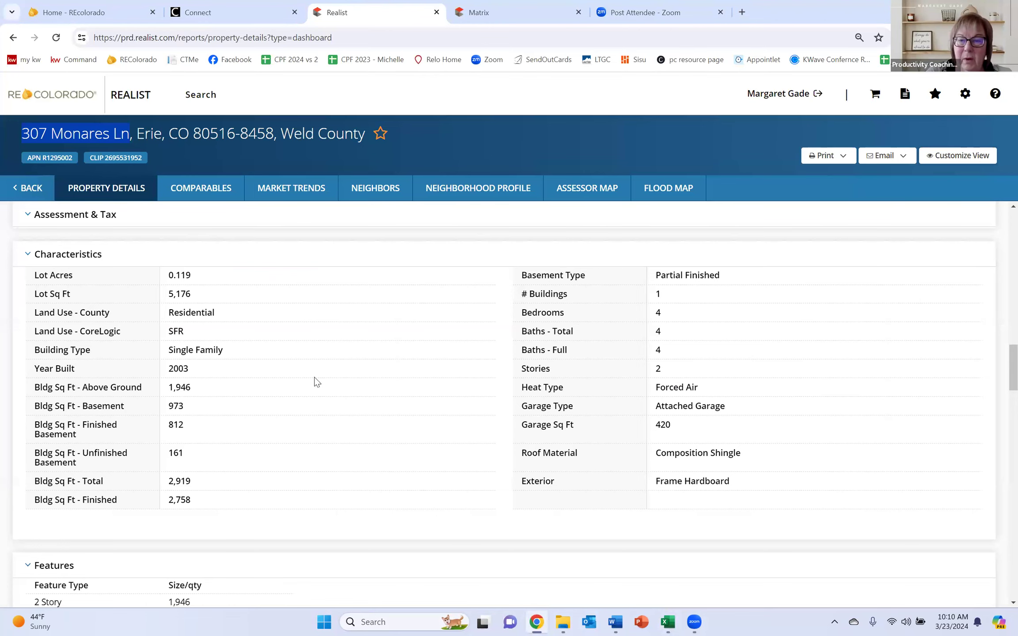
click(669, 621)
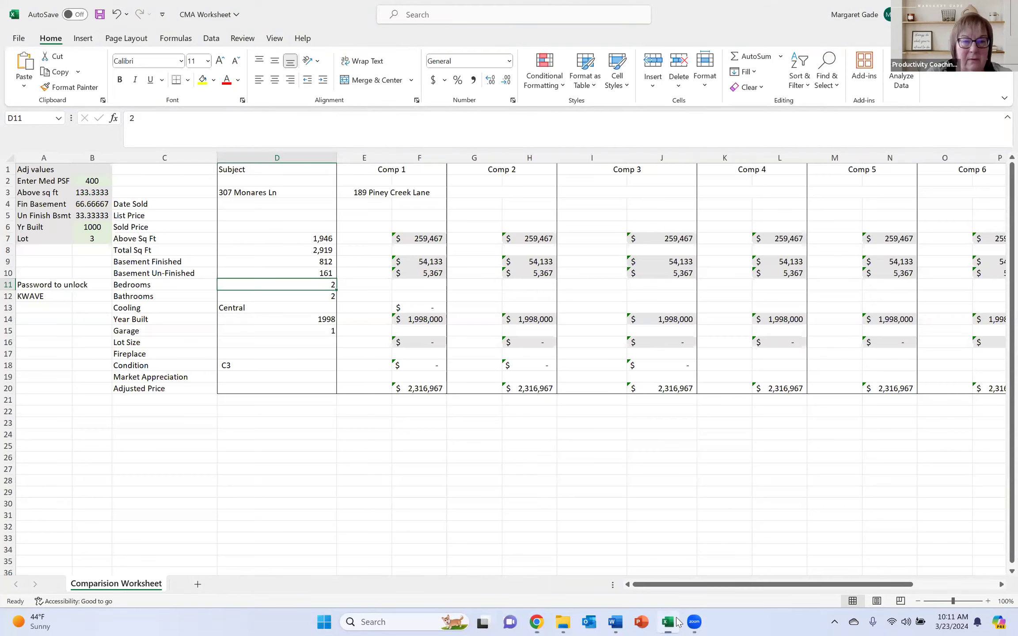
text(2)
key(BackSpace)
text(4)
key(Return)
text(4)
key(Return)
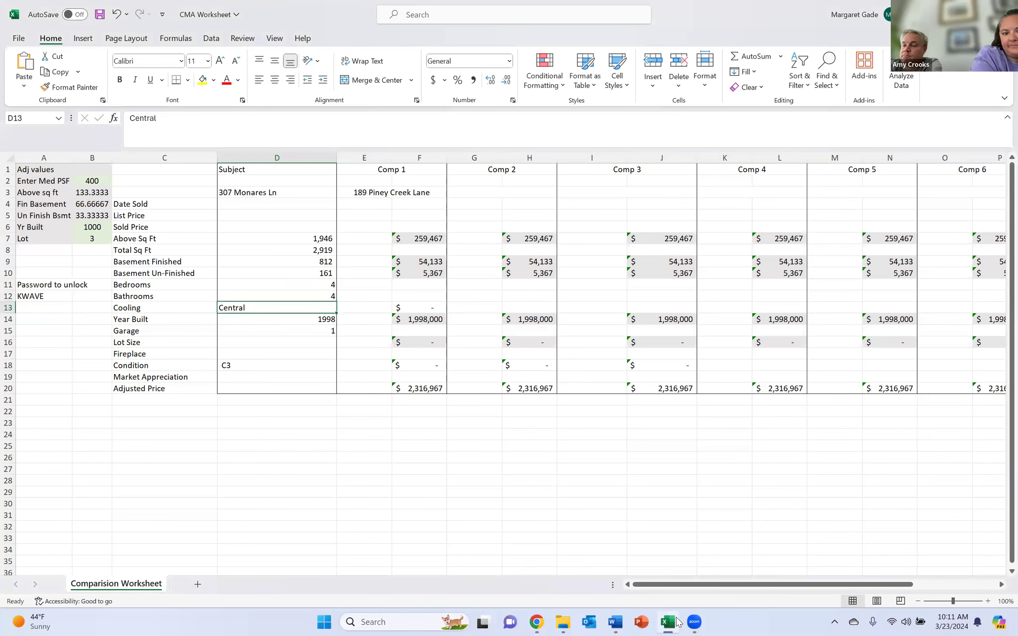
Enter the subject's year built 2003 and garage count 2
click(545, 622)
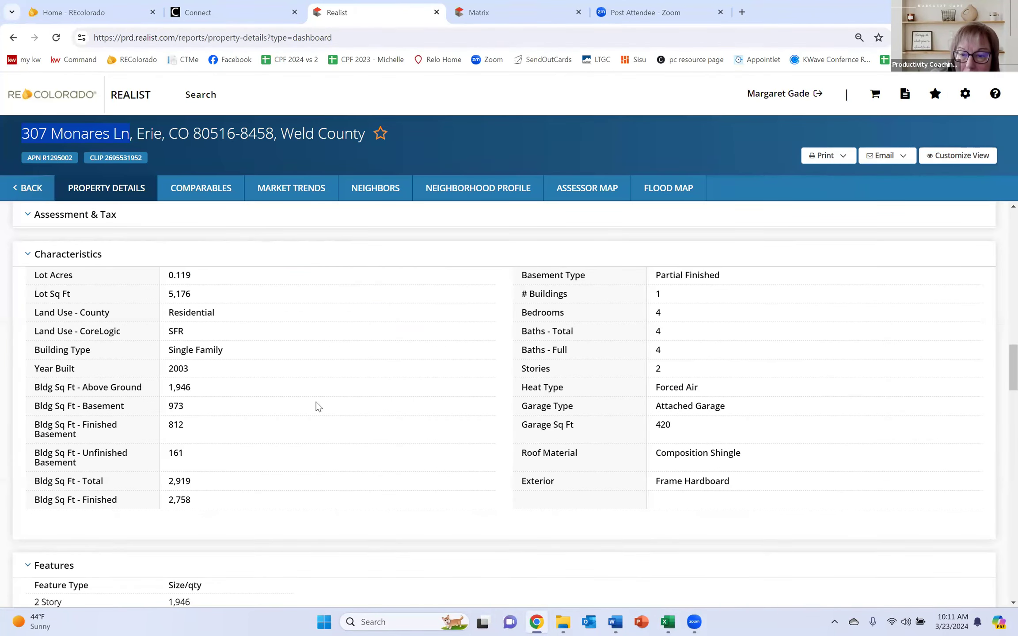
scroll(318, 406, down, 4)
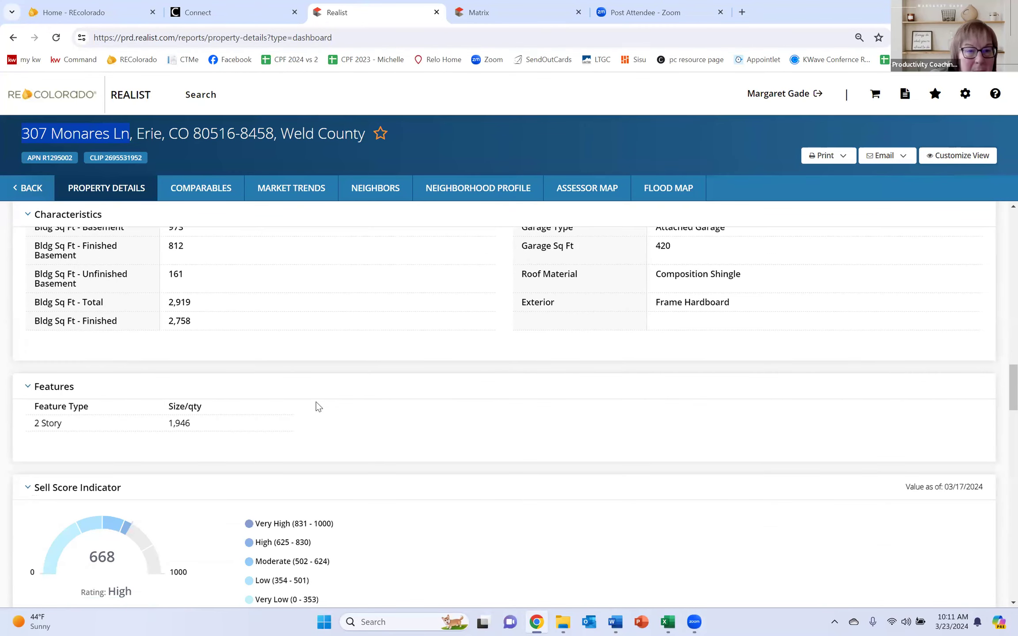
scroll(318, 406, down, 4)
scroll(316, 403, up, 9)
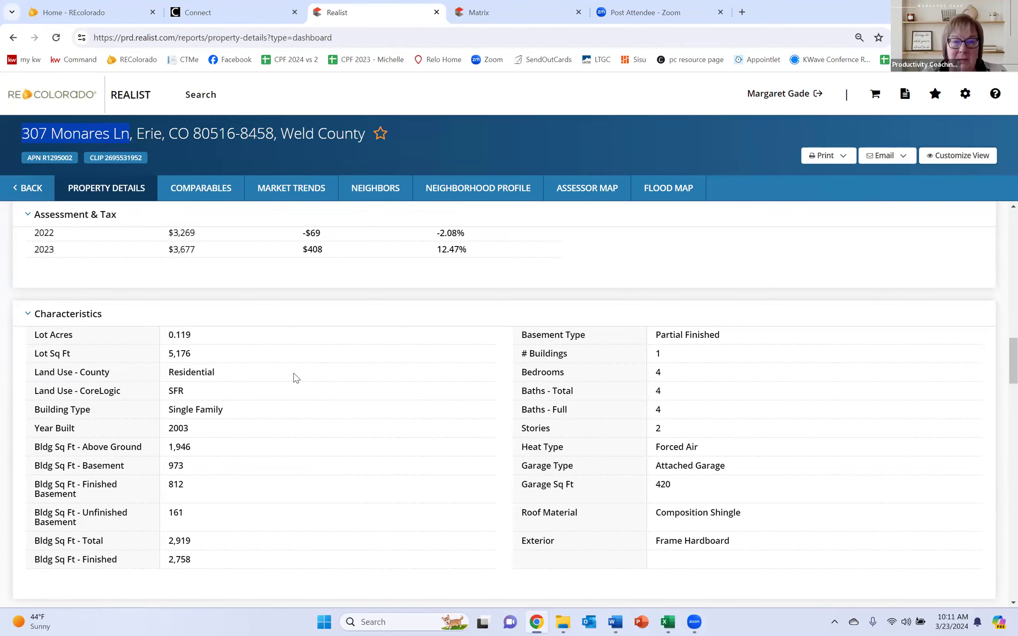
scroll(353, 373, up, 3)
scroll(356, 375, up, 15)
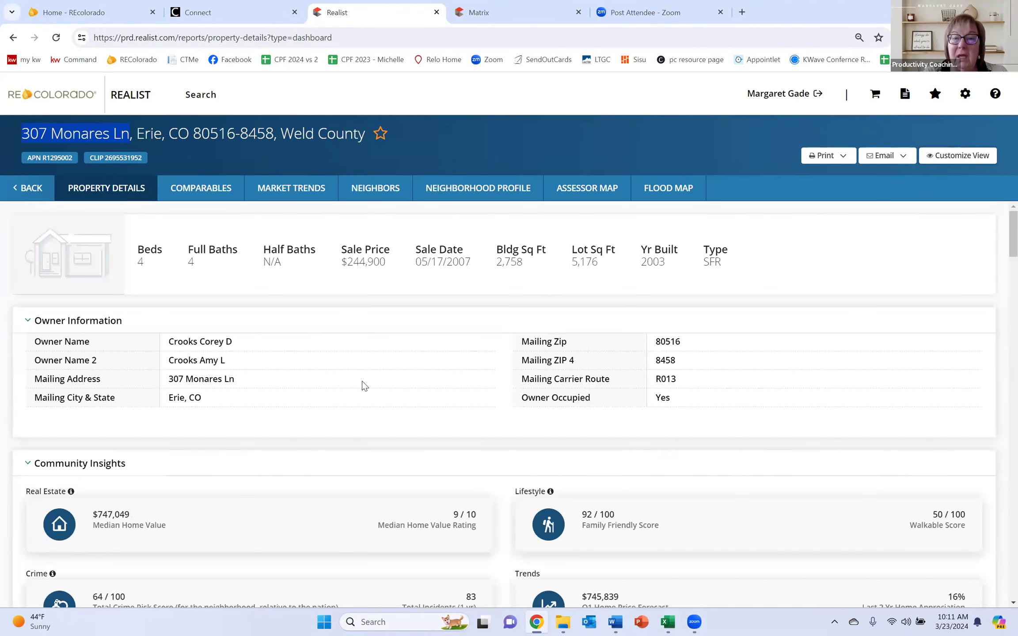
click(666, 622)
click(309, 318)
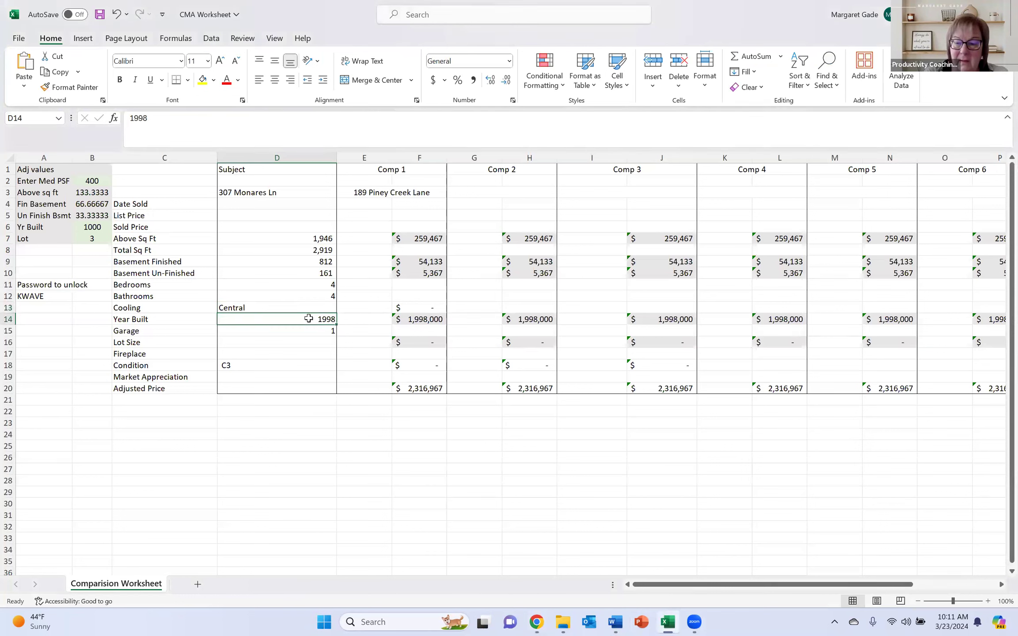
text(2003)
key(Return)
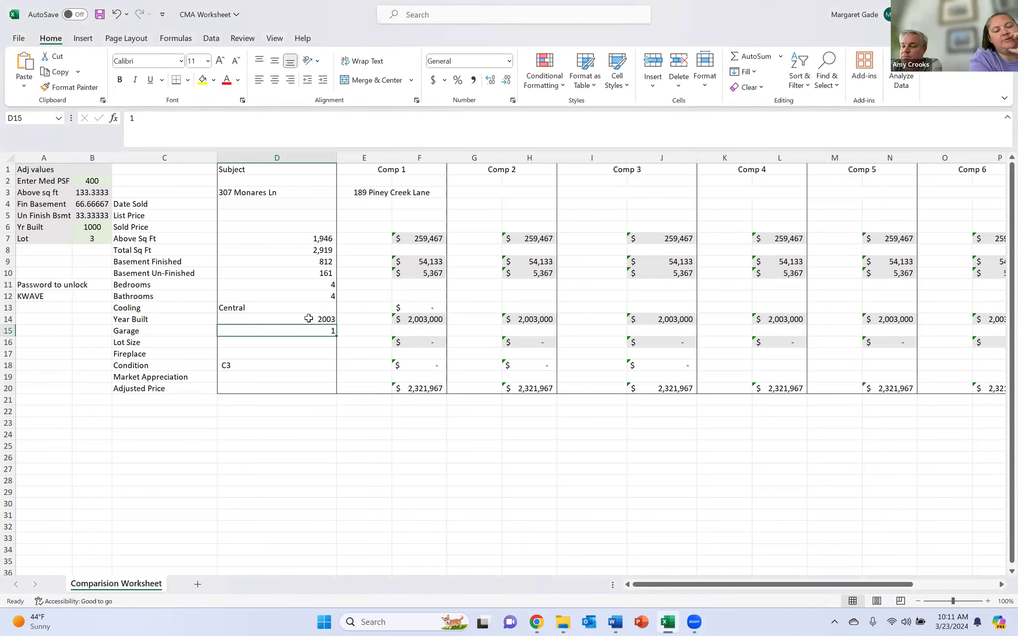
text(2)
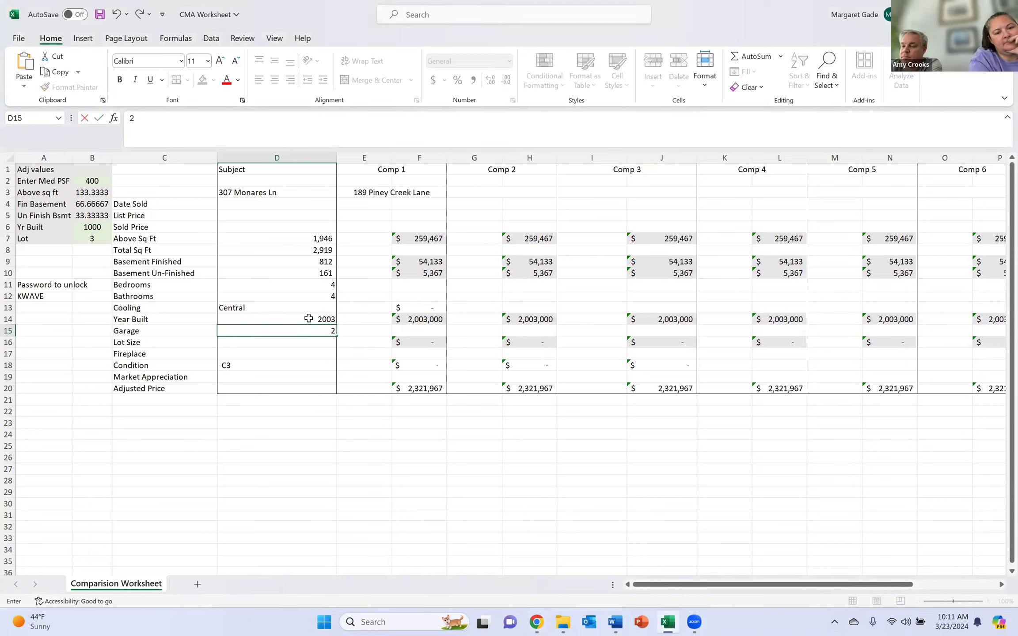
key(Return)
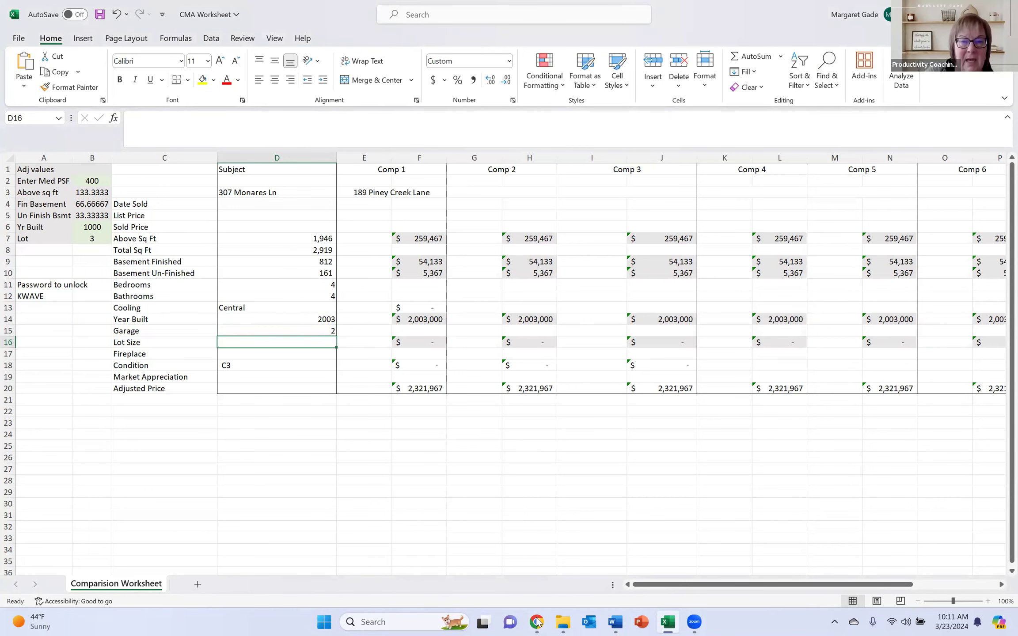
Enter the subject's lot size 5,176 and condition C3 from Realist
click(537, 622)
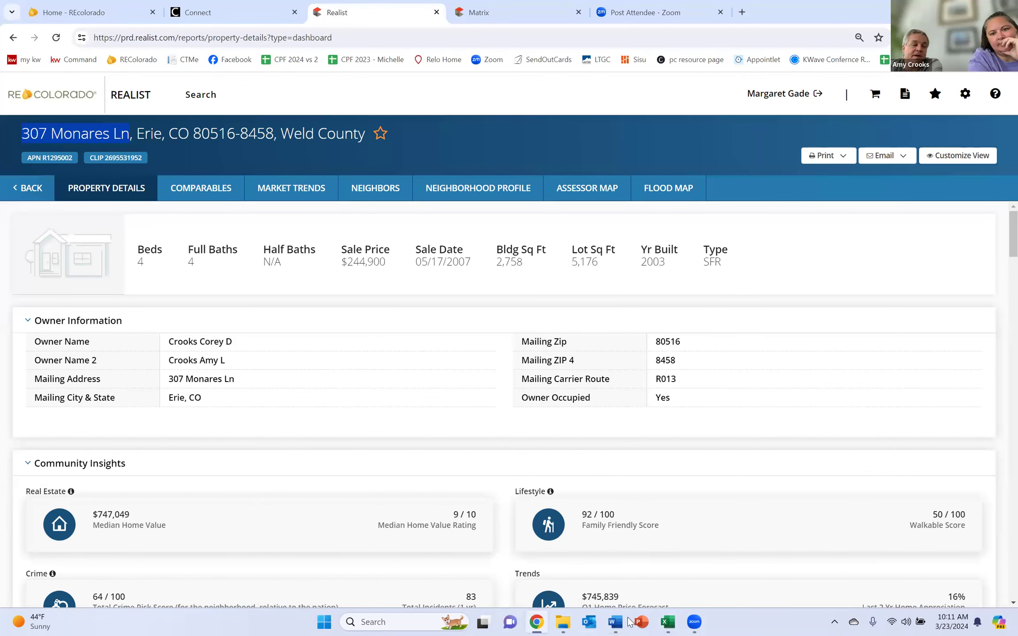
click(668, 622)
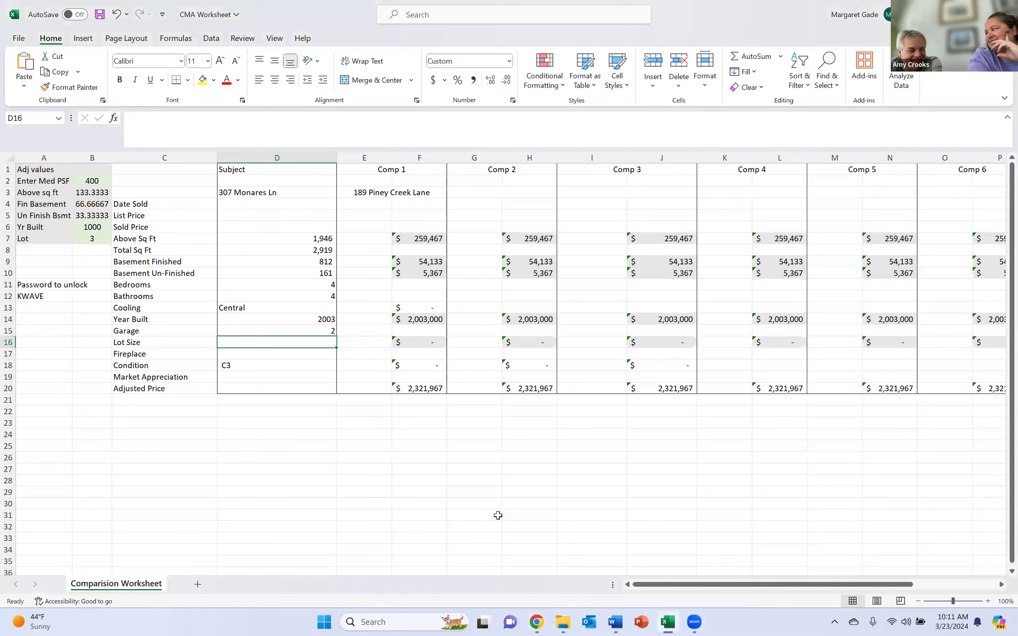
text(5176)
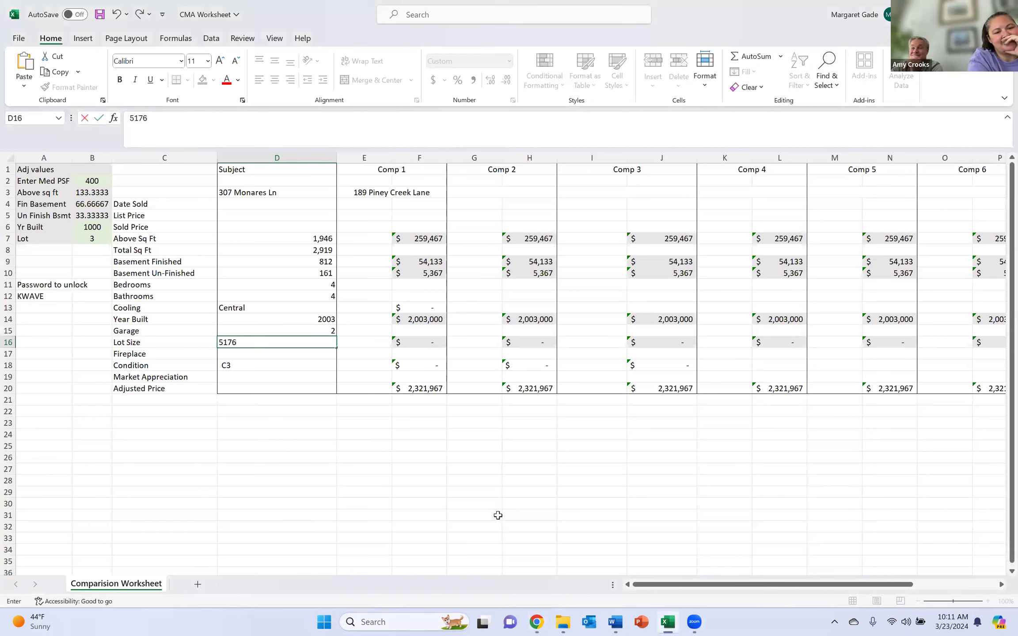
key(Return)
key(Return)
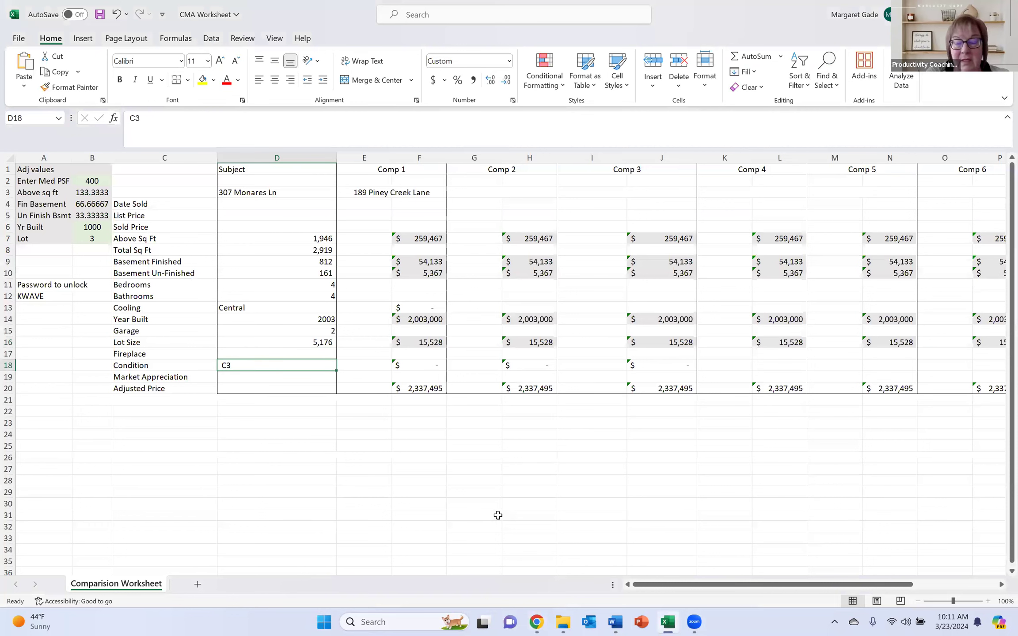
text(C)
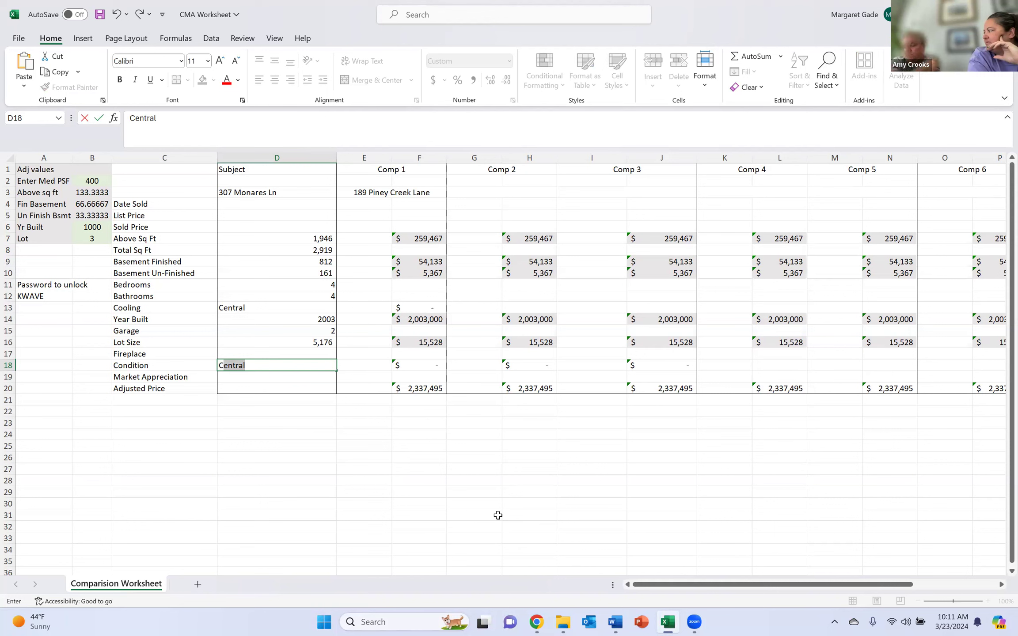
text(3)
key(Return)
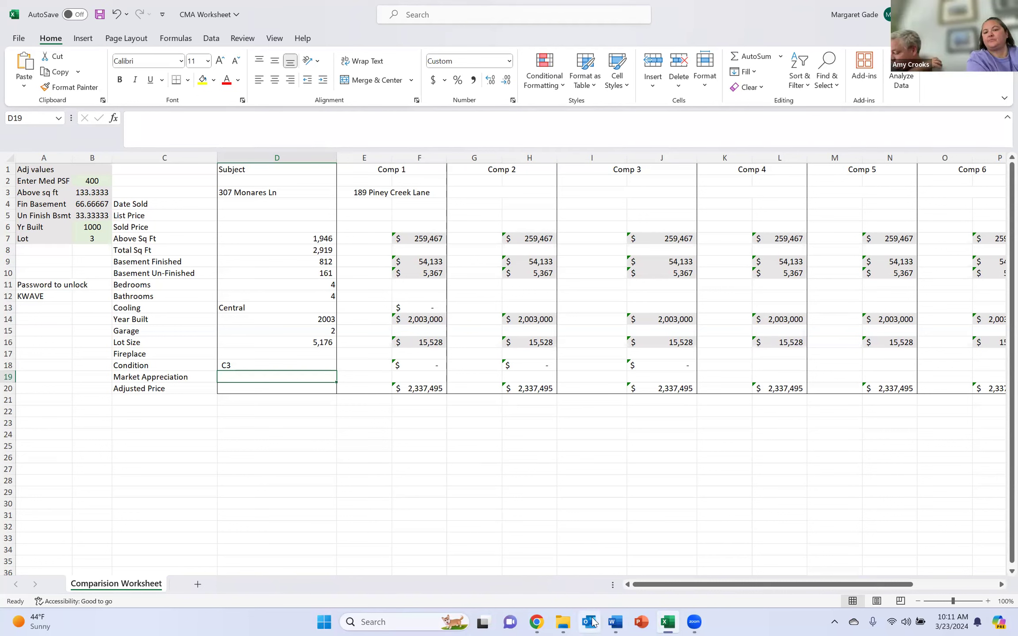
mouse_move(537, 622)
click(532, 543)
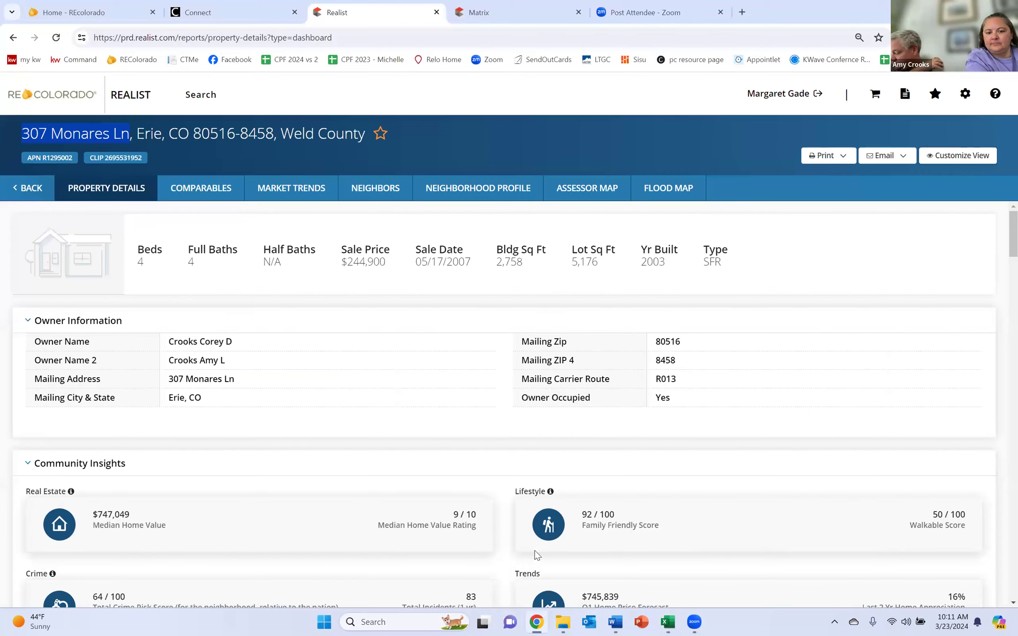
click(508, 12)
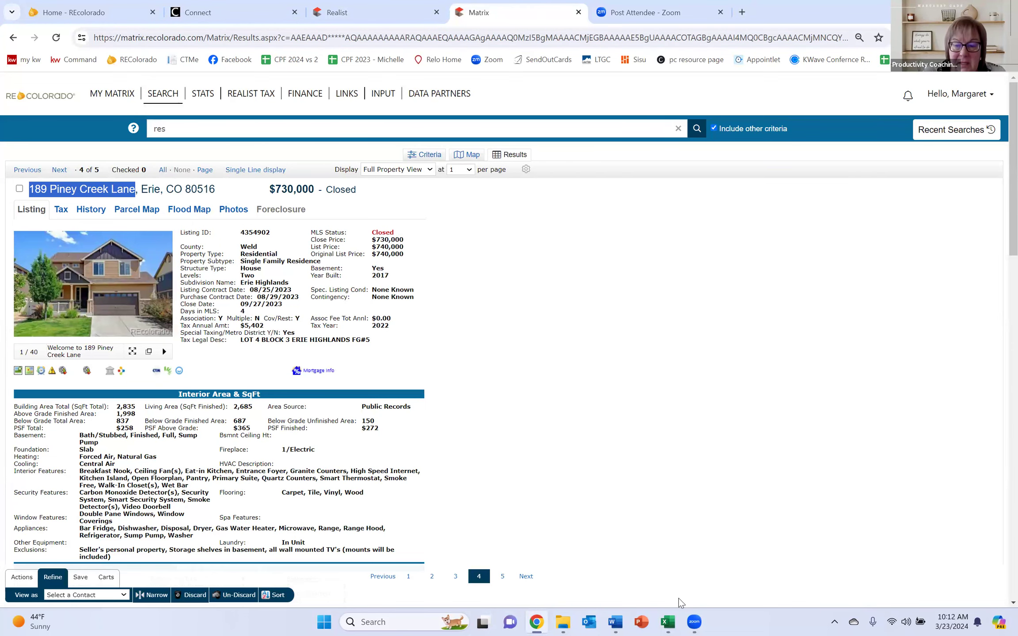
Enter Comp 1's date sold as 9/27/2023
click(673, 621)
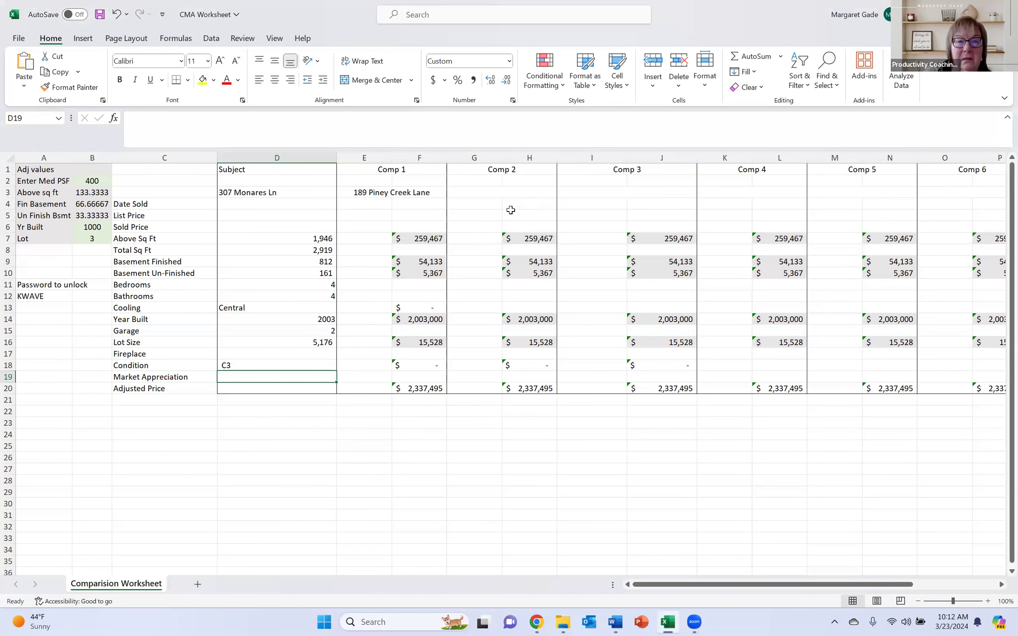
click(409, 205)
text(9/)
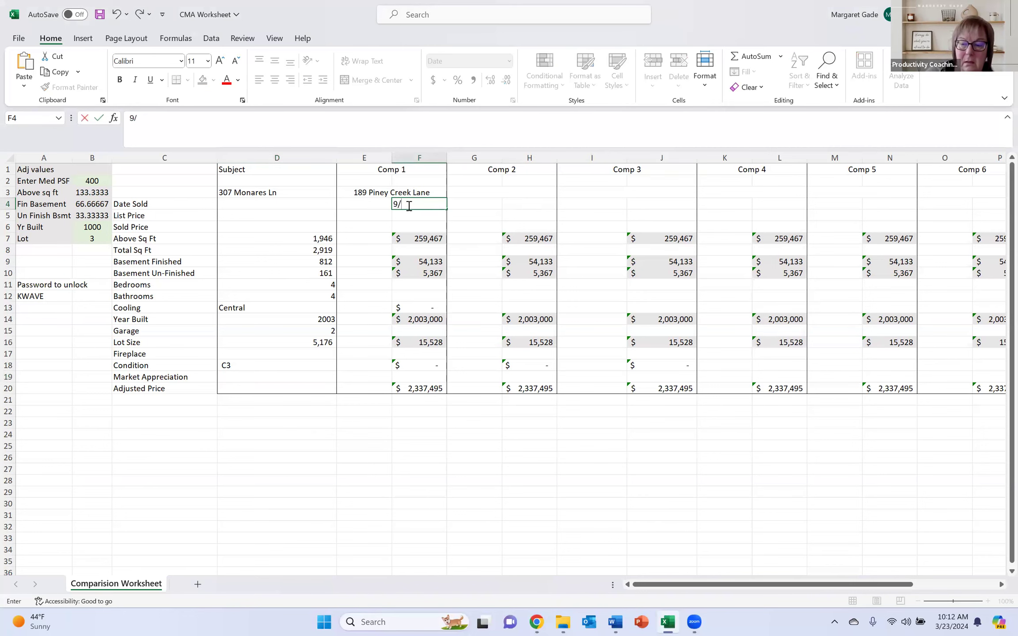
text(27/2023)
key(Return)
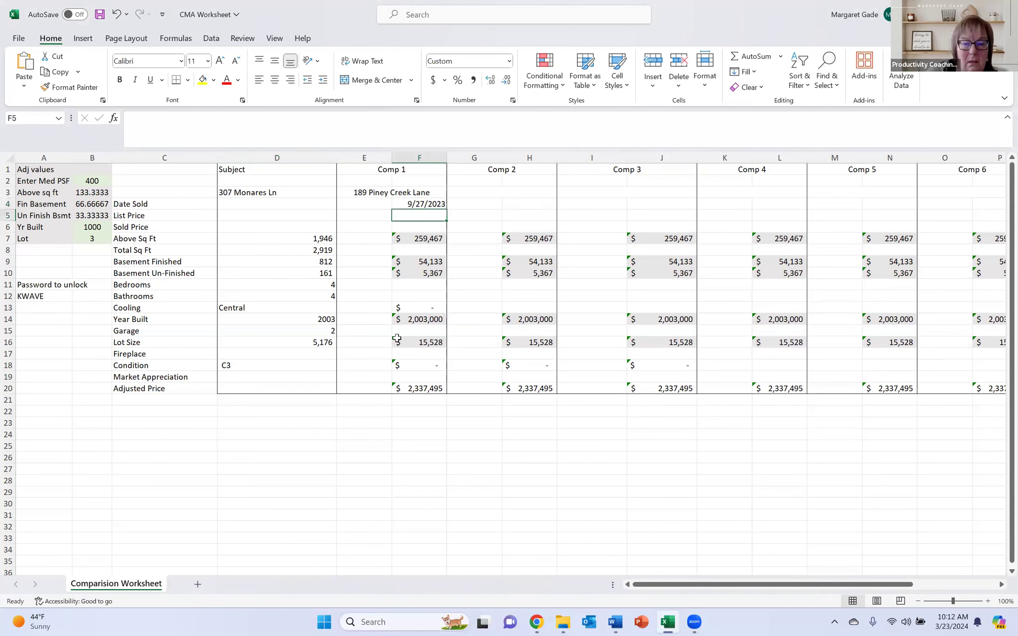
Enter Comp 1's list price $740,000 and sold price $730,000
click(535, 622)
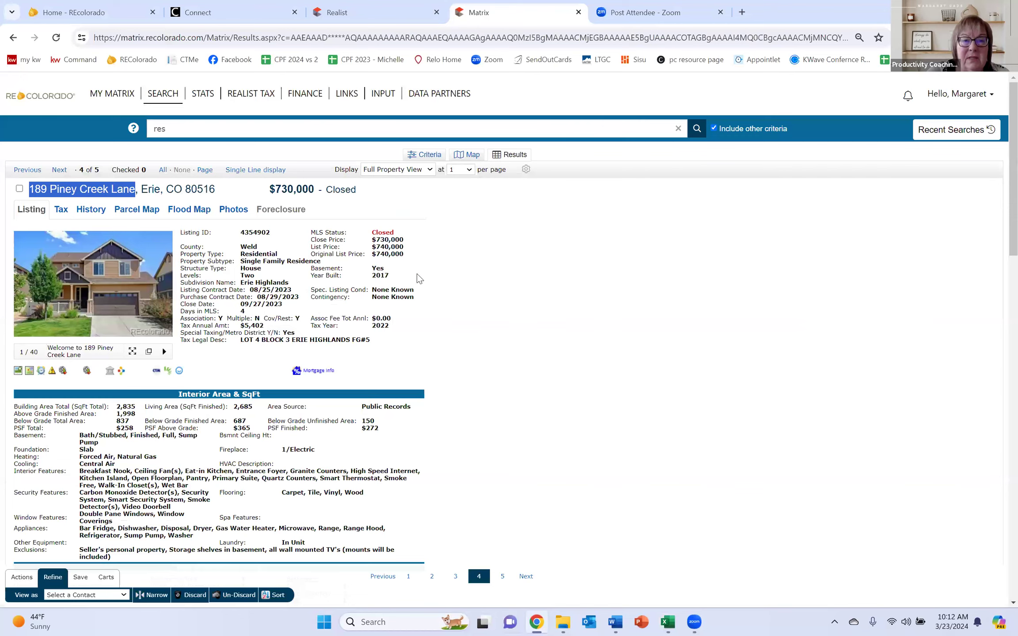
click(678, 621)
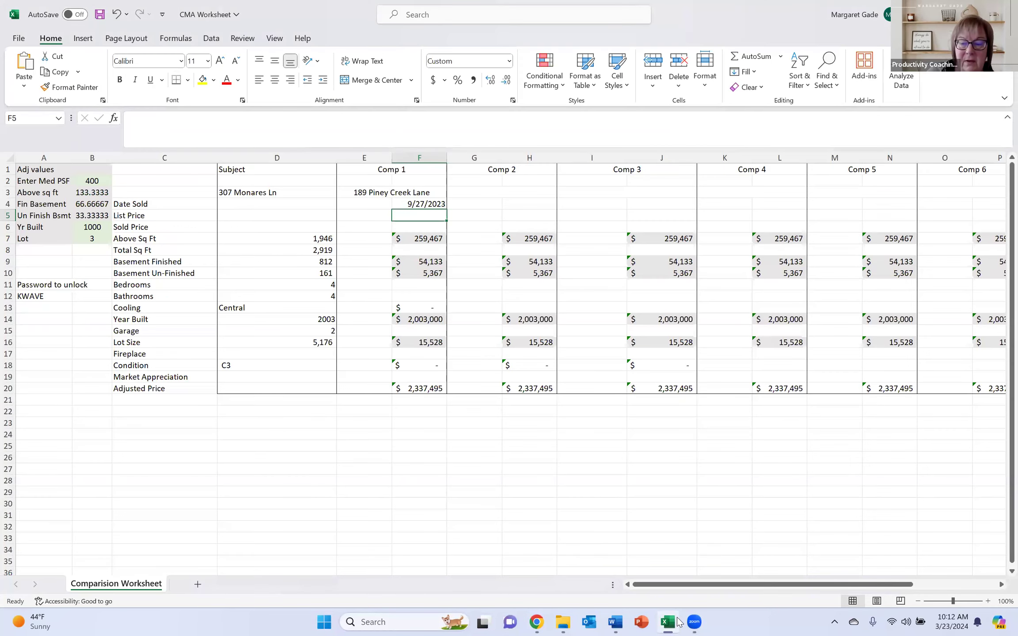
text(74000)
key(Return)
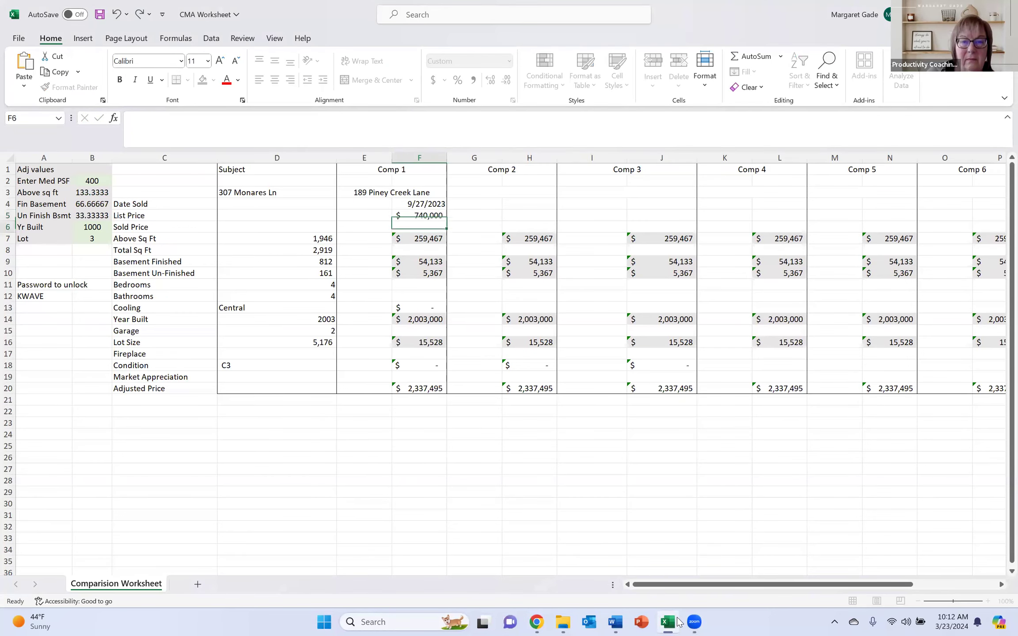
text(73000)
key(Return)
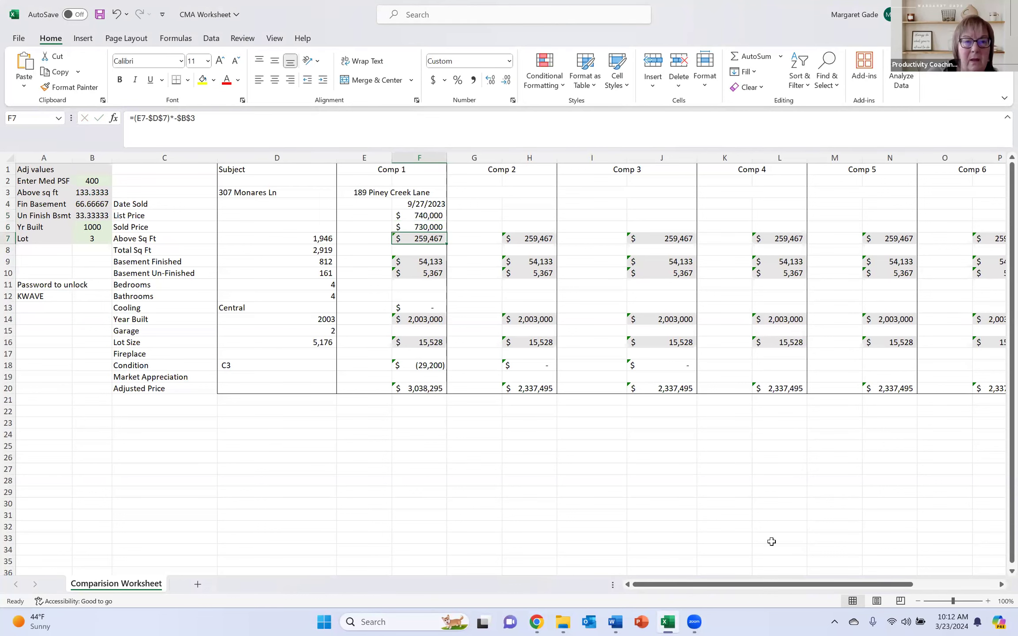
Enter Comp 1's above-grade area of 1,998 sq ft from the listing
click(537, 622)
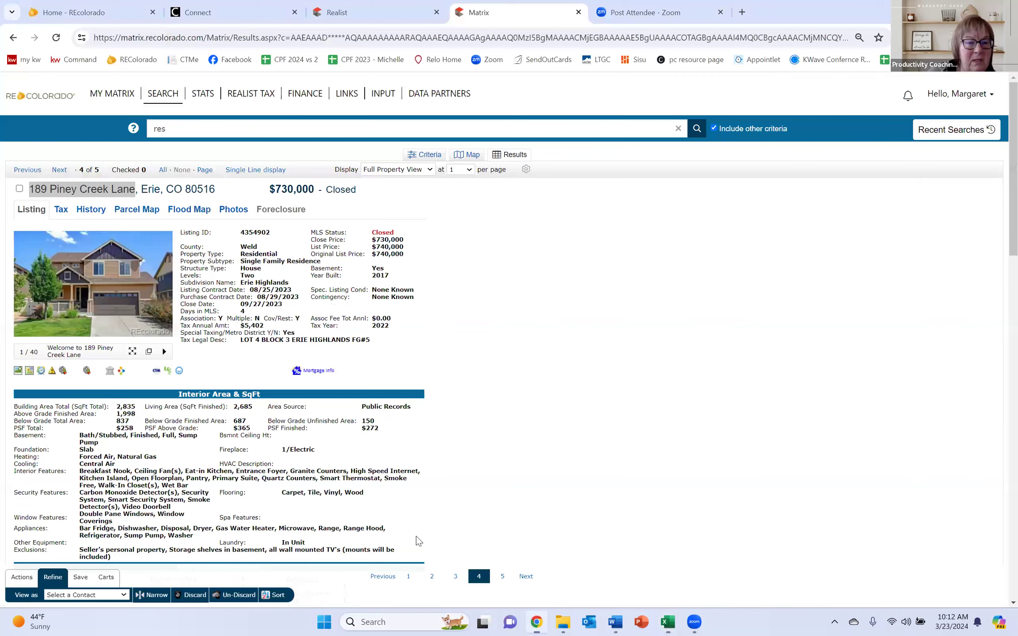
scroll(152, 246, down, 3)
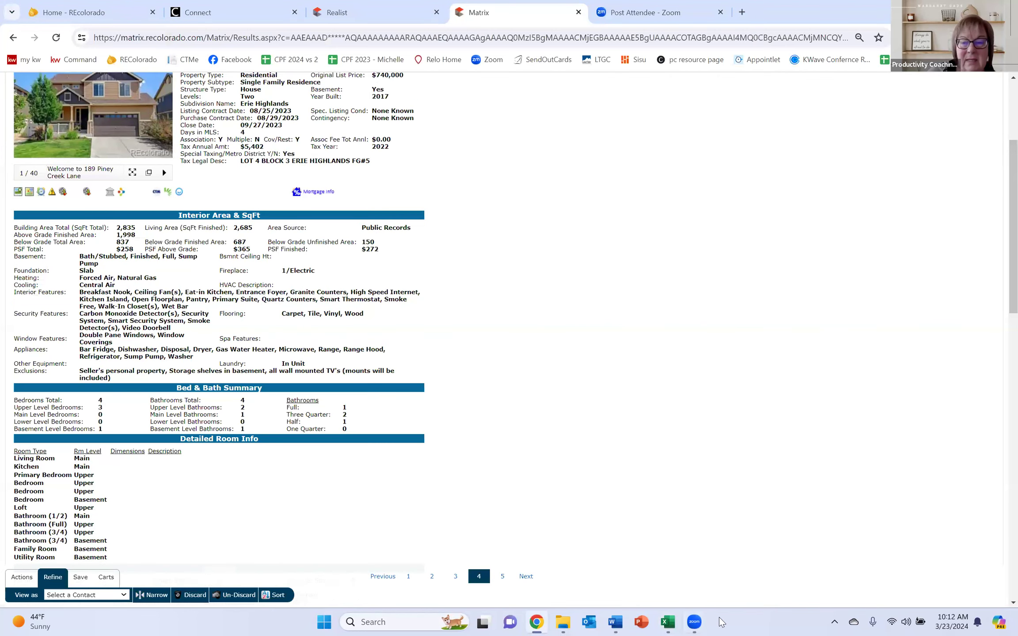
click(668, 622)
text(1,998)
key(Return)
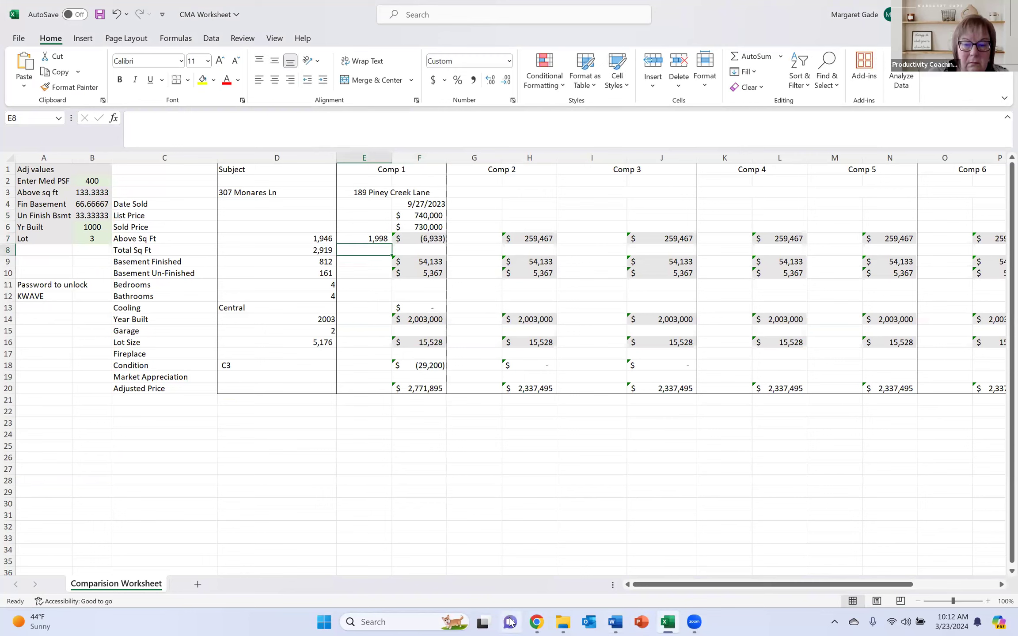
Enter Comp 1's total area 2,835, finished basement 687 and unfinished basement 150
click(535, 622)
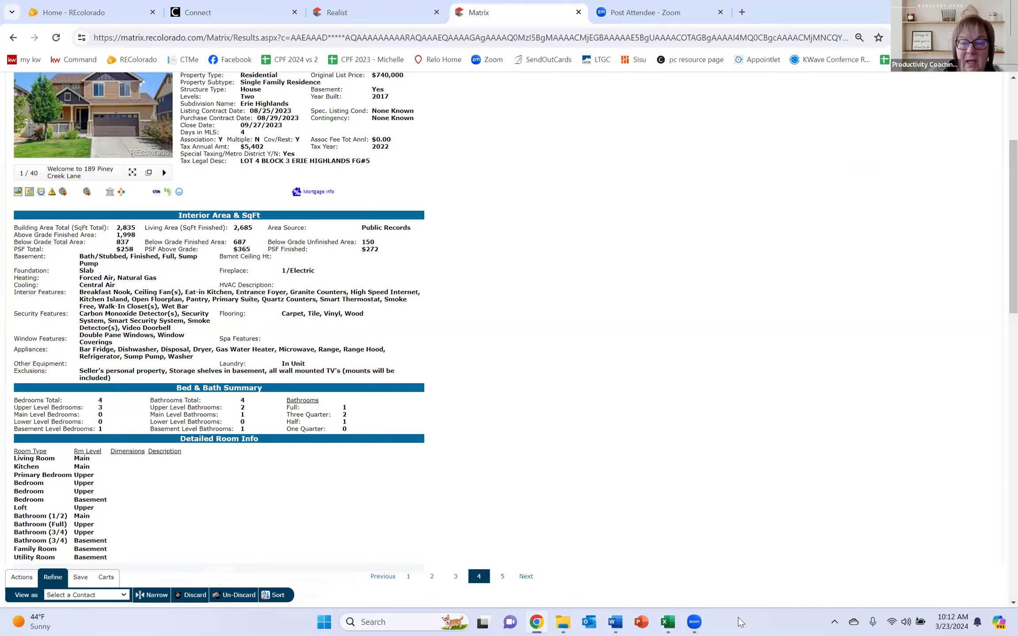
click(667, 622)
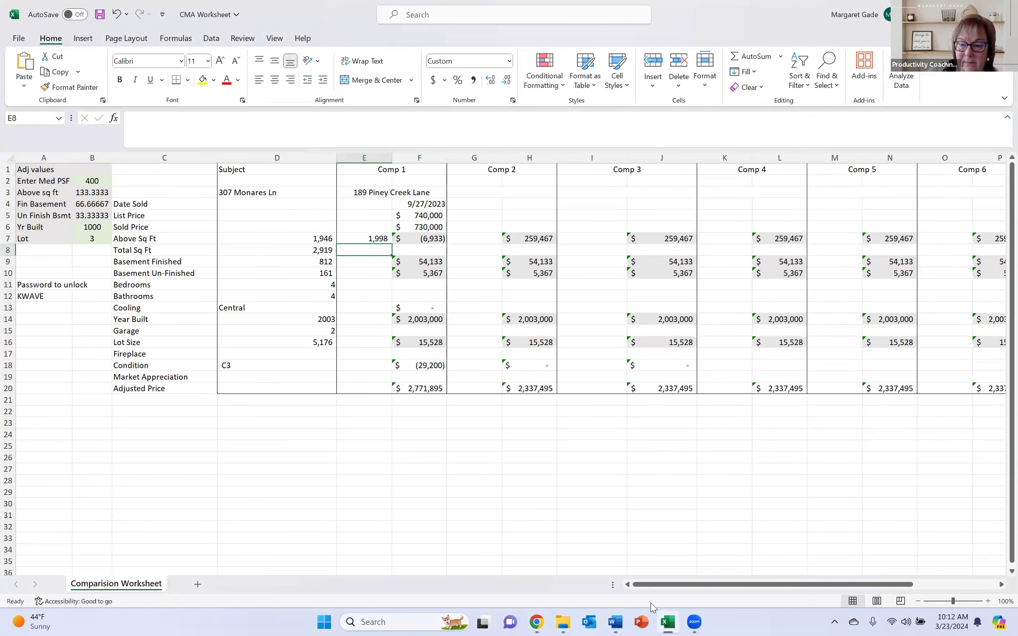
text(28)
key(Return)
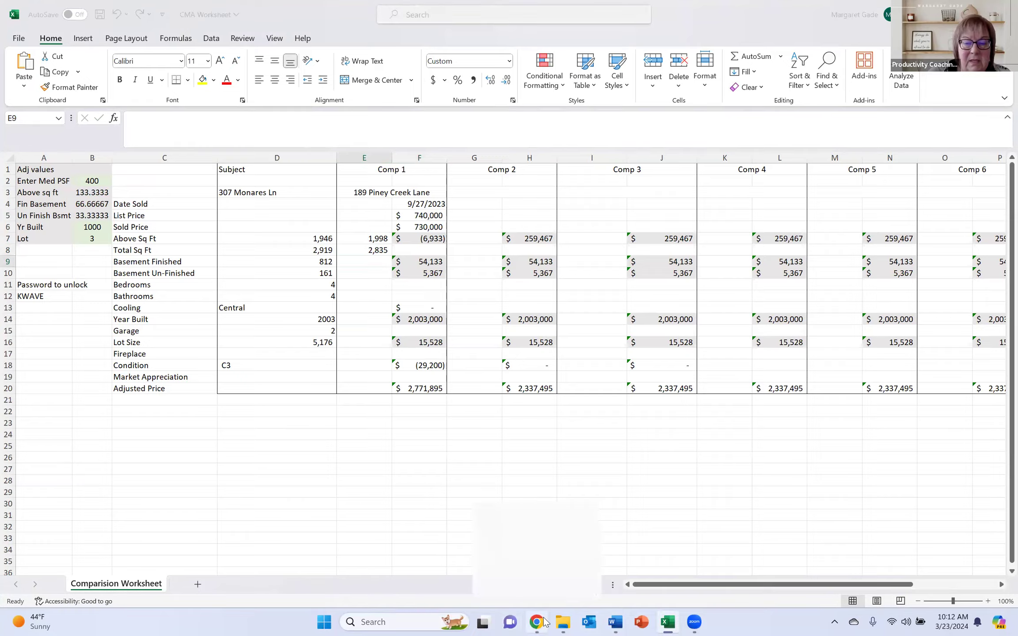
click(470, 563)
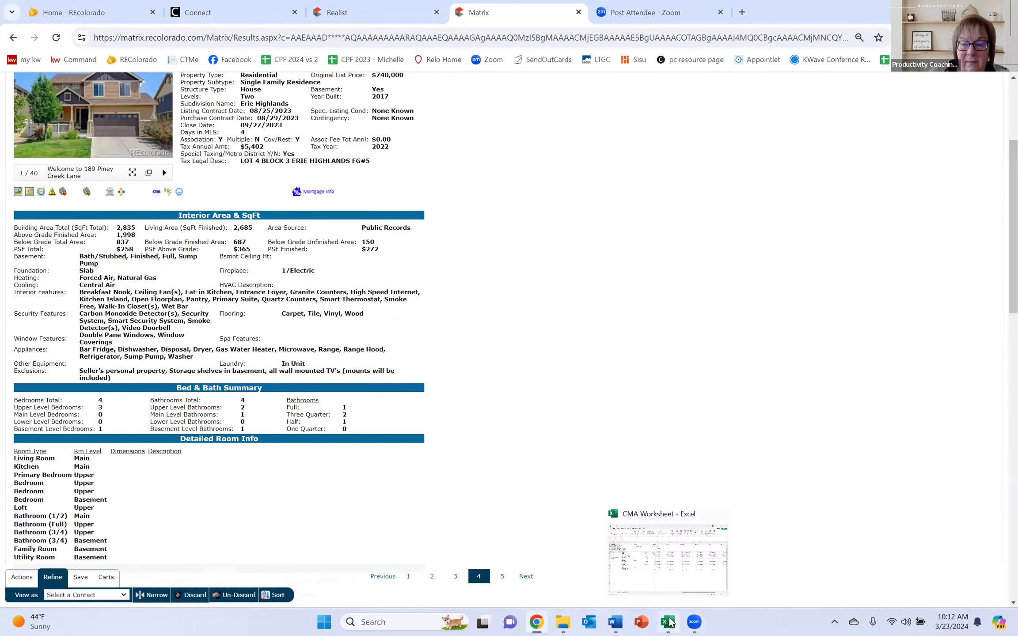
click(669, 622)
text(687)
key(Return)
text(150)
key(Return)
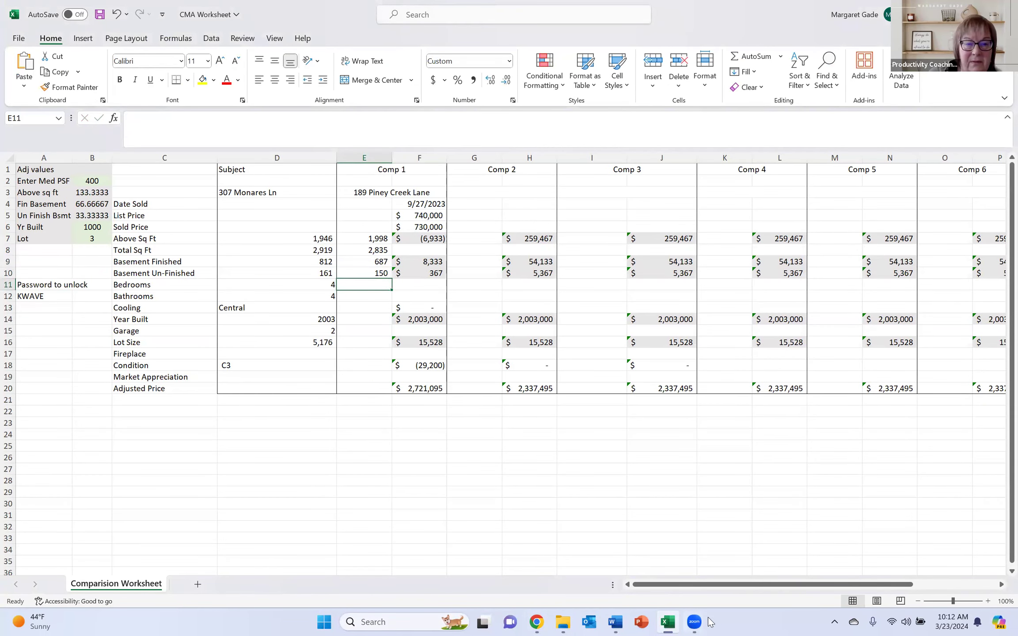
Record Comp 1's 4 bedrooms, 4 bathrooms and Central cooling
click(537, 622)
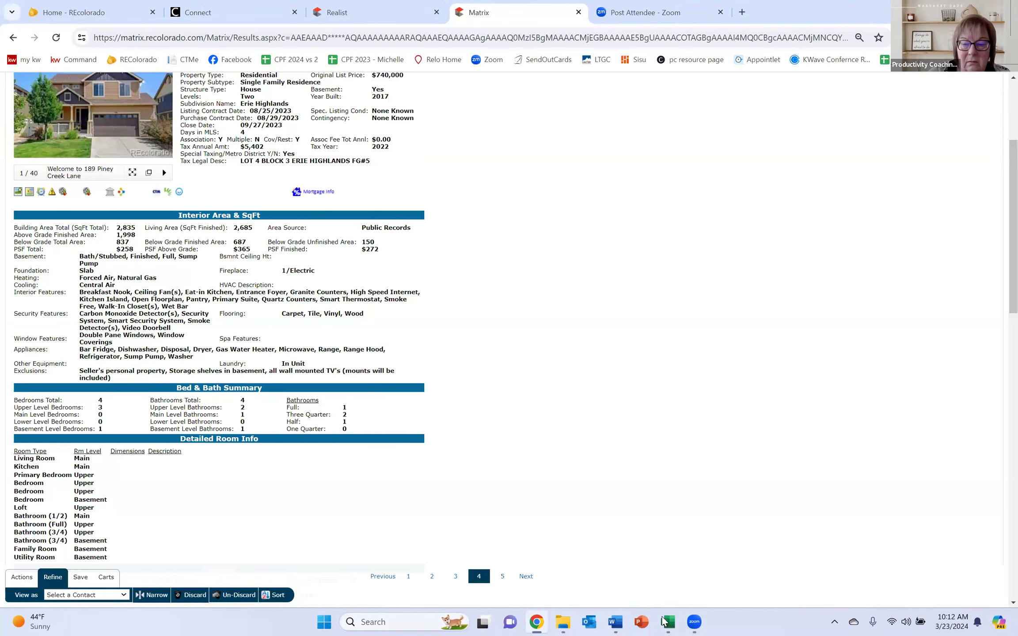
click(667, 623)
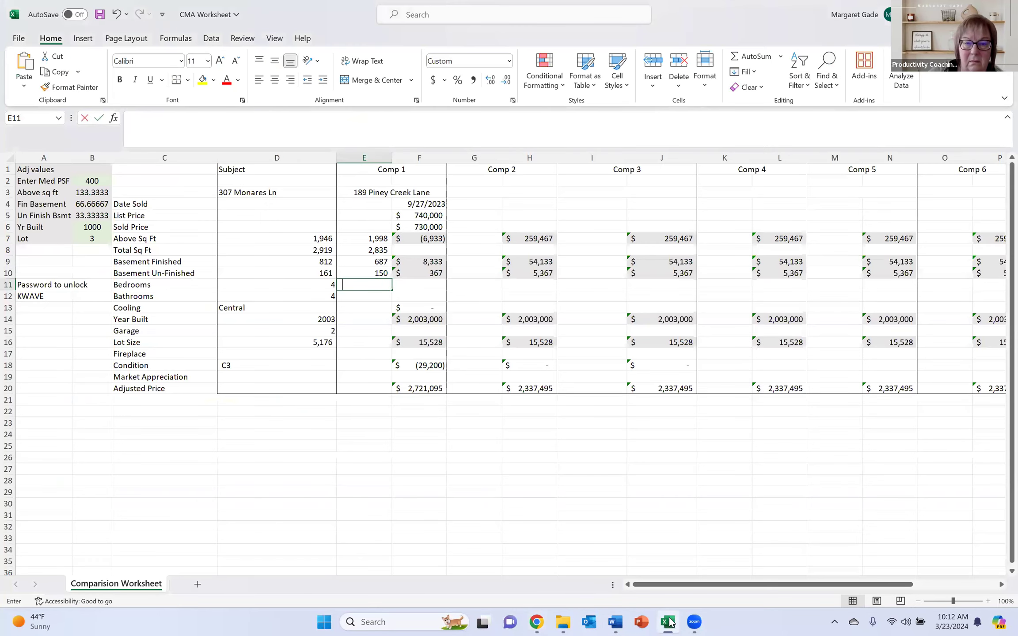
text(4)
key(Return)
text(4)
key(Return)
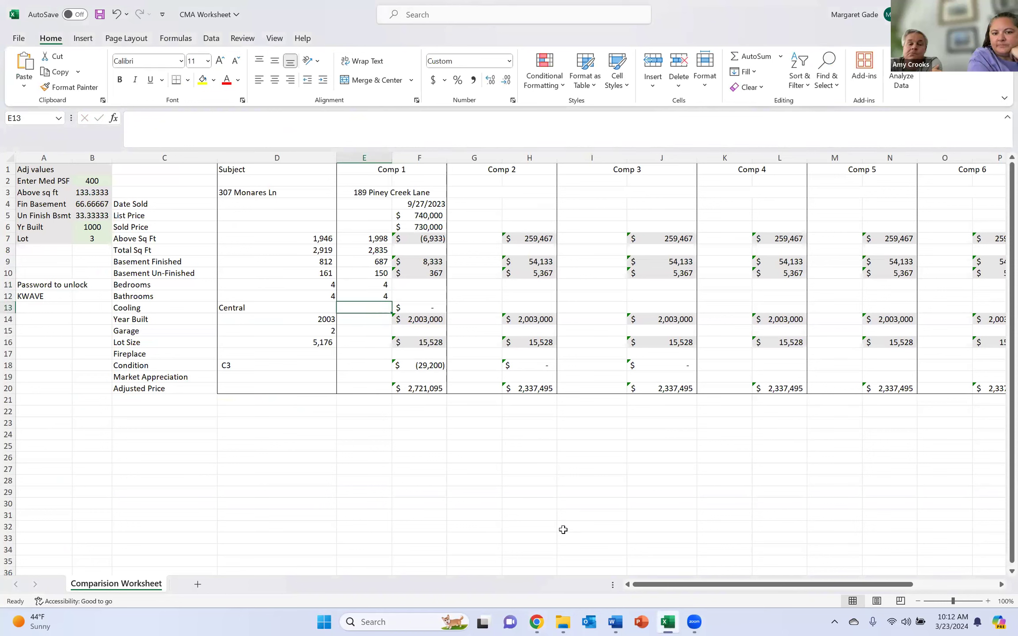
text(Central)
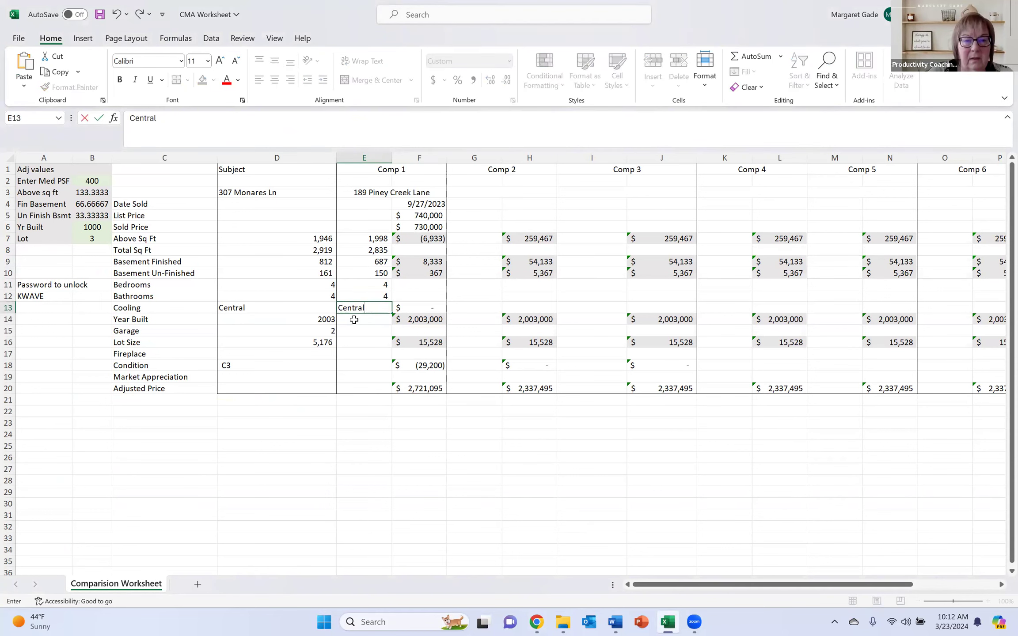
key(Return)
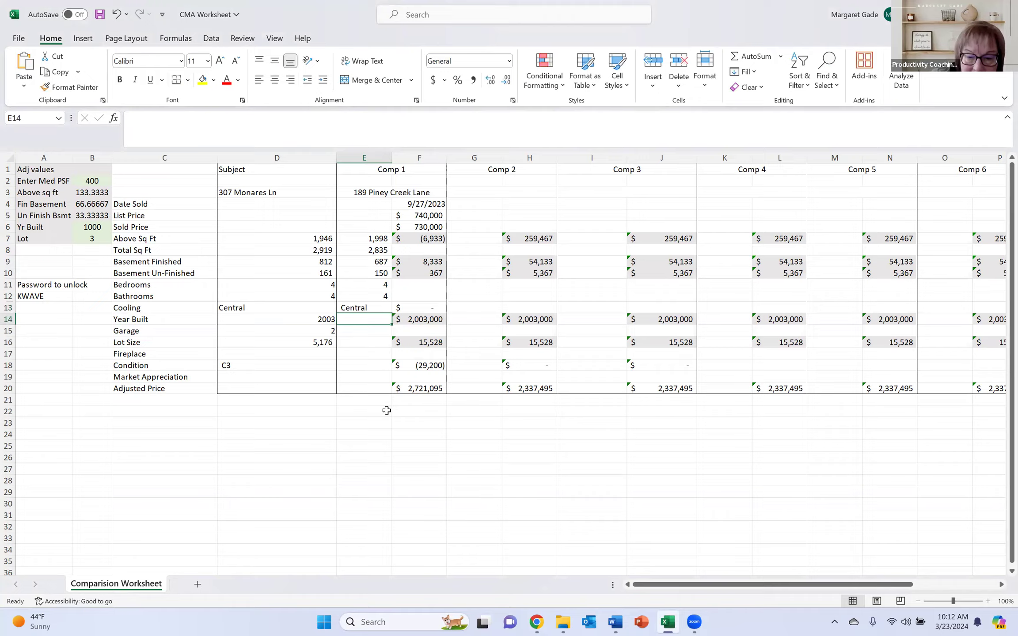
Enter Comp 1's year built 2017 and garage count 2
click(536, 622)
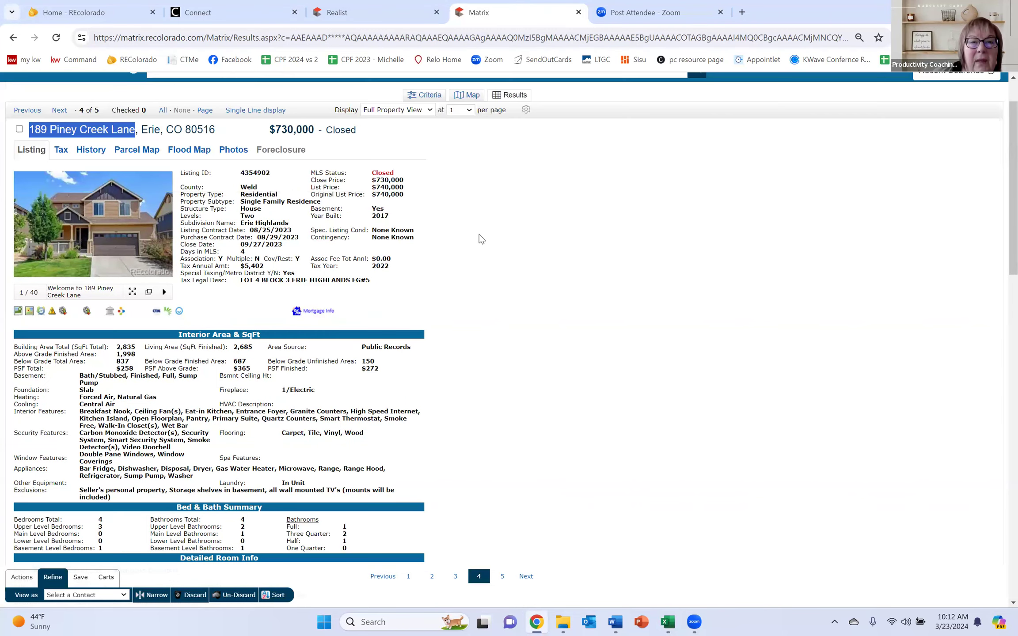
click(668, 621)
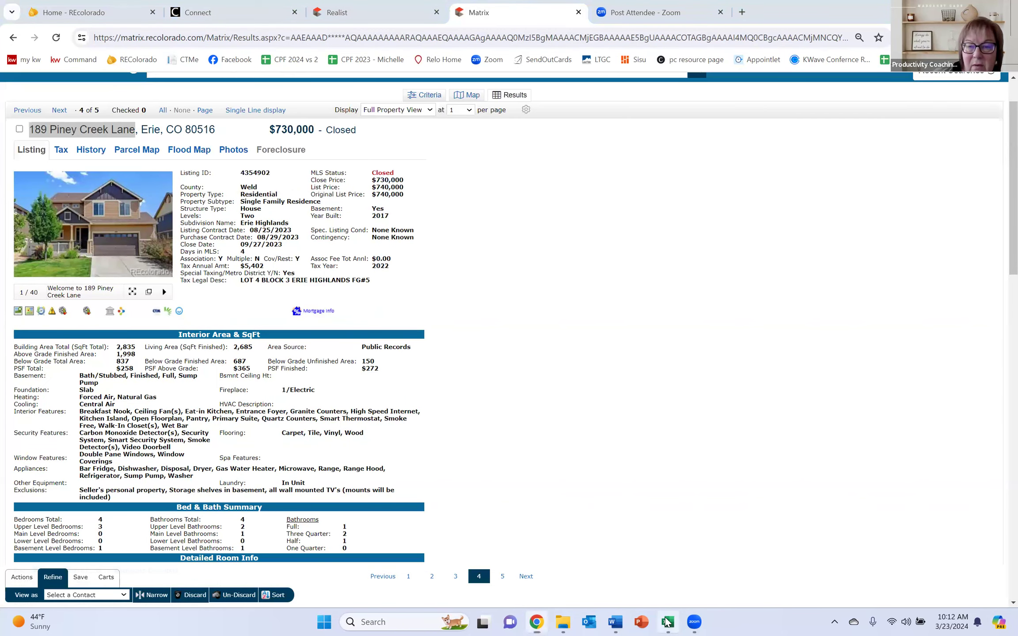
text(2017)
key(Return)
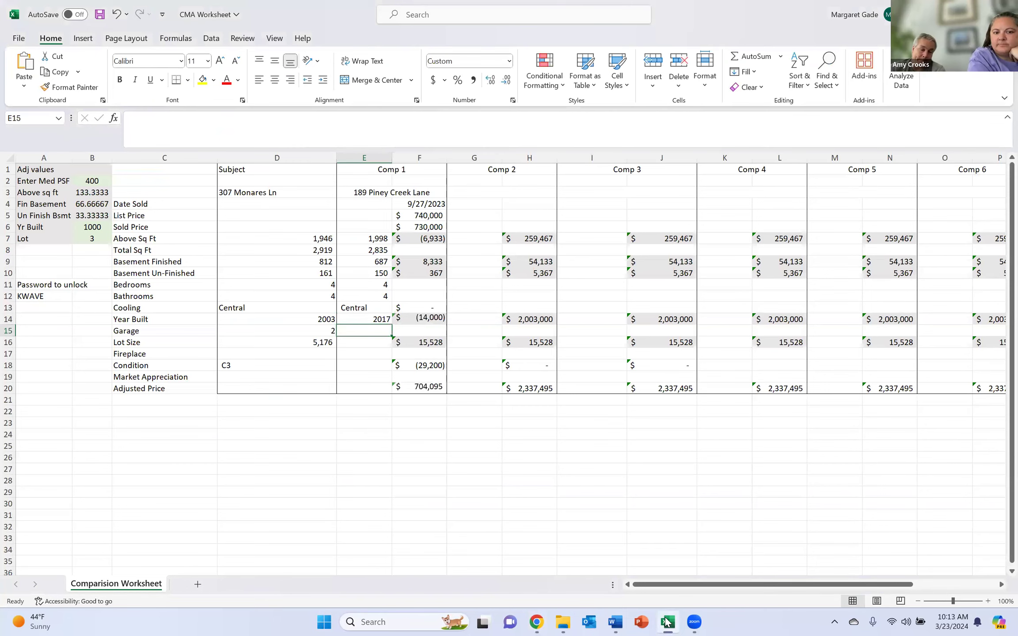
click(537, 622)
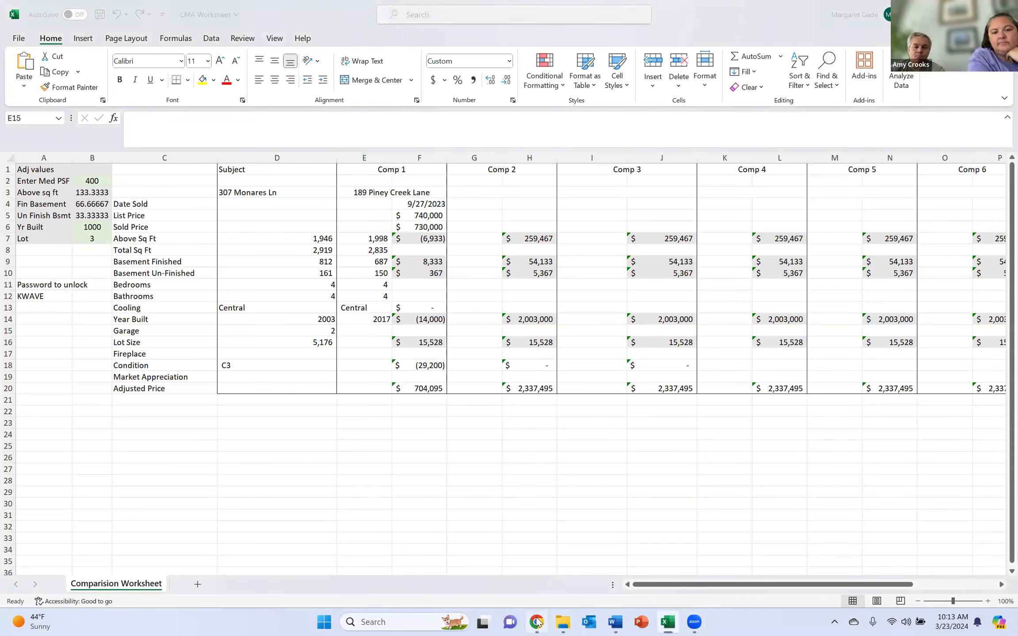
scroll(217, 386, down, 8)
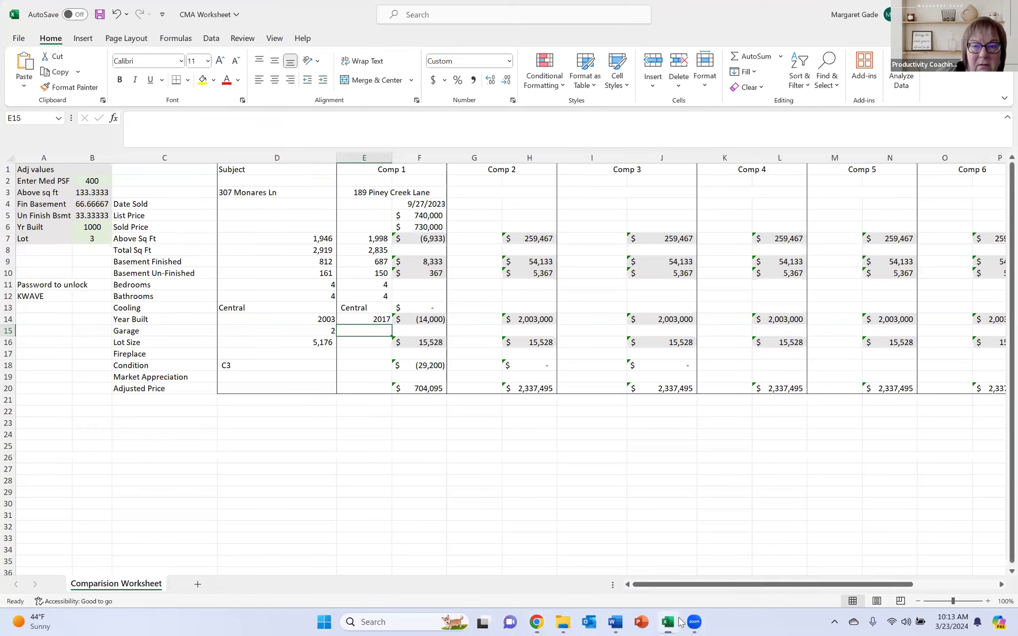
click(669, 622)
text(2)
key(Return)
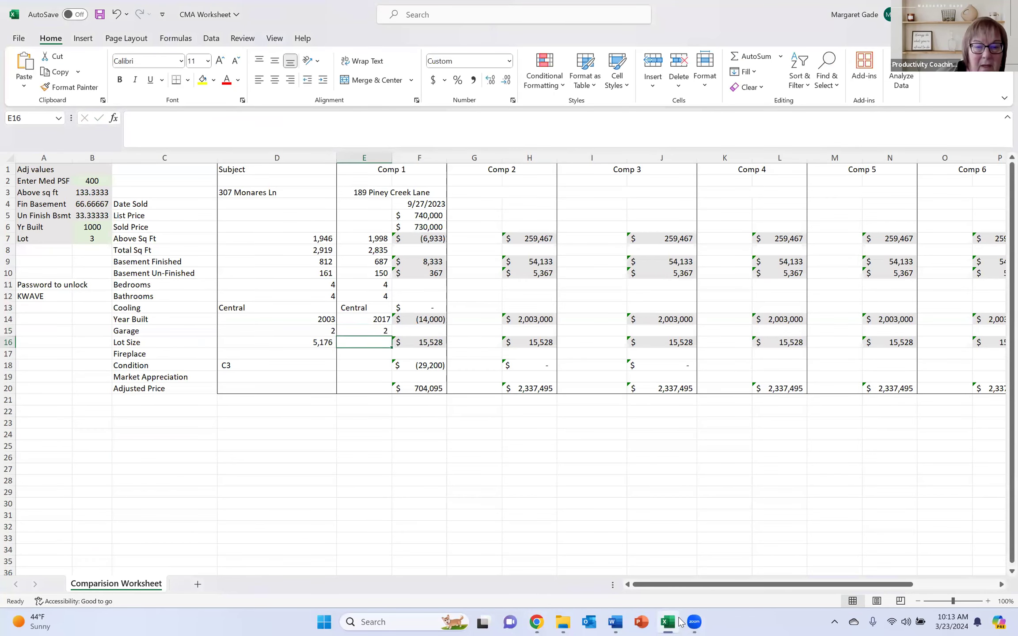
Enter Comp 1's lot size of 5,115 from the Matrix listing
click(537, 622)
scroll(346, 421, up, 9)
scroll(346, 422, down, 9)
scroll(347, 422, down, 5)
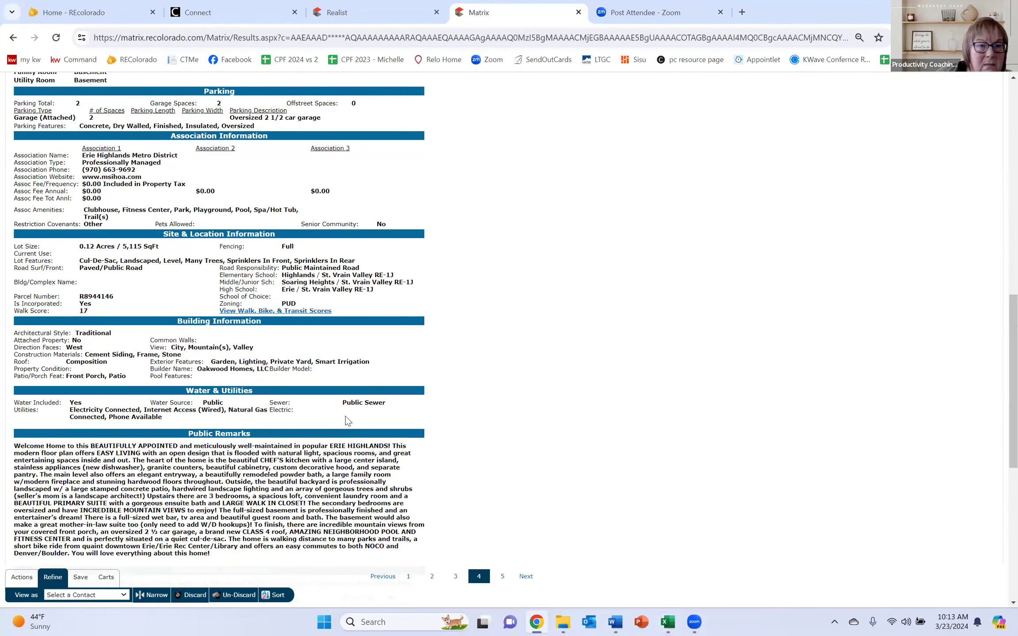
click(668, 622)
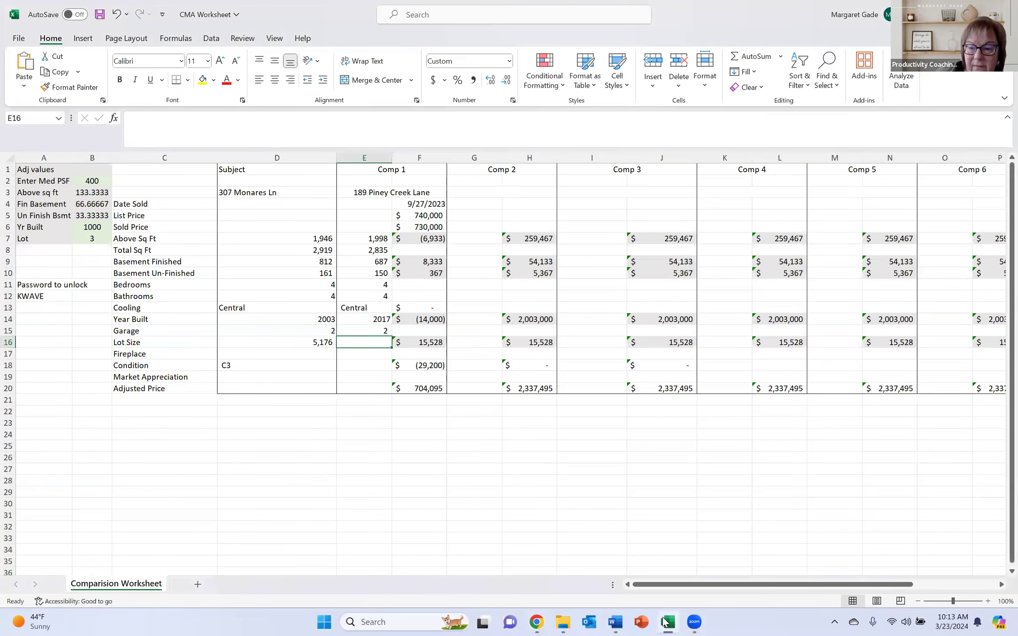
text(5)
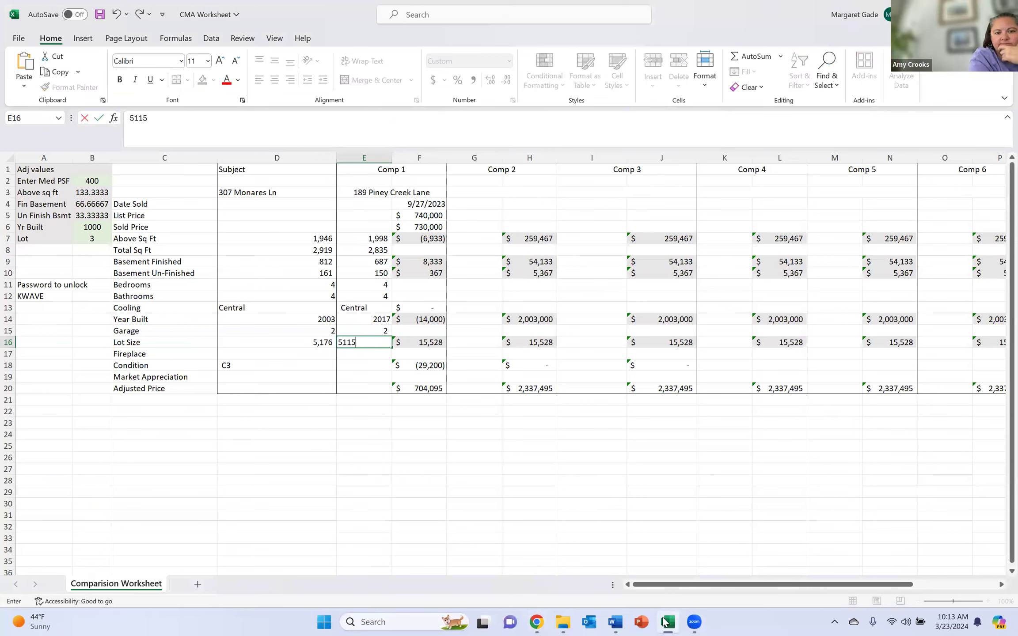
text(,115)
key(Return)
key(Return)
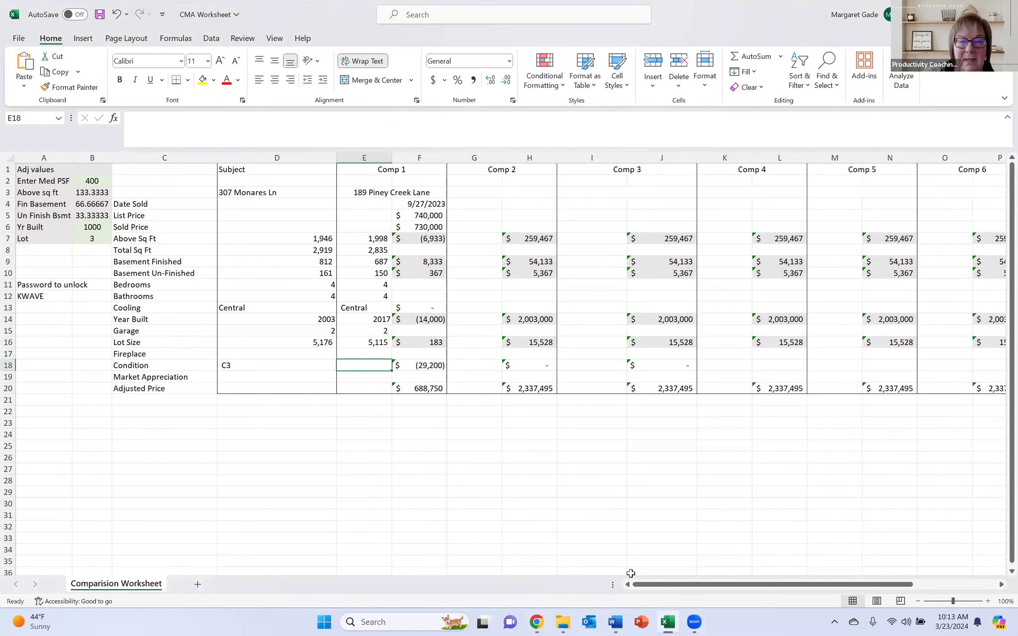
Clear the condition adjustment values in F18 through J18
click(433, 367)
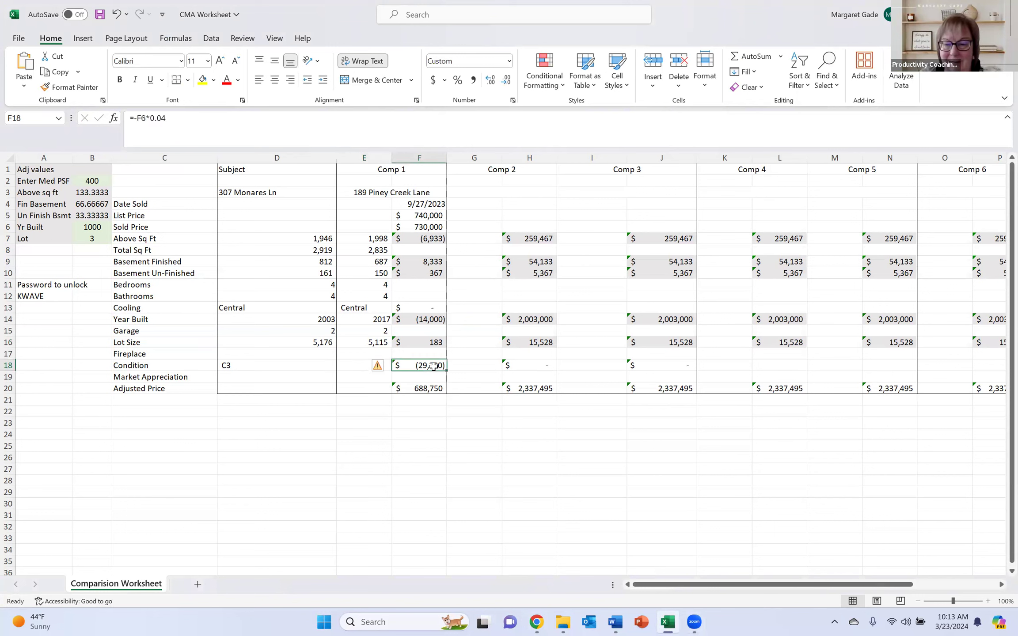
key(Delete)
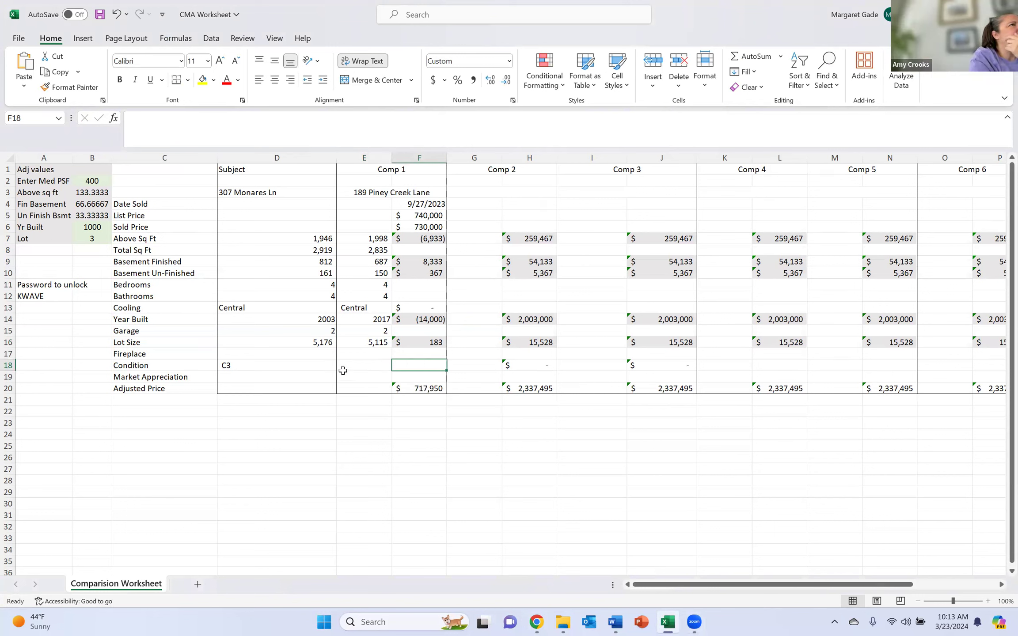
click(342, 373)
drag(419, 367, 639, 370)
key(Delete)
click(366, 364)
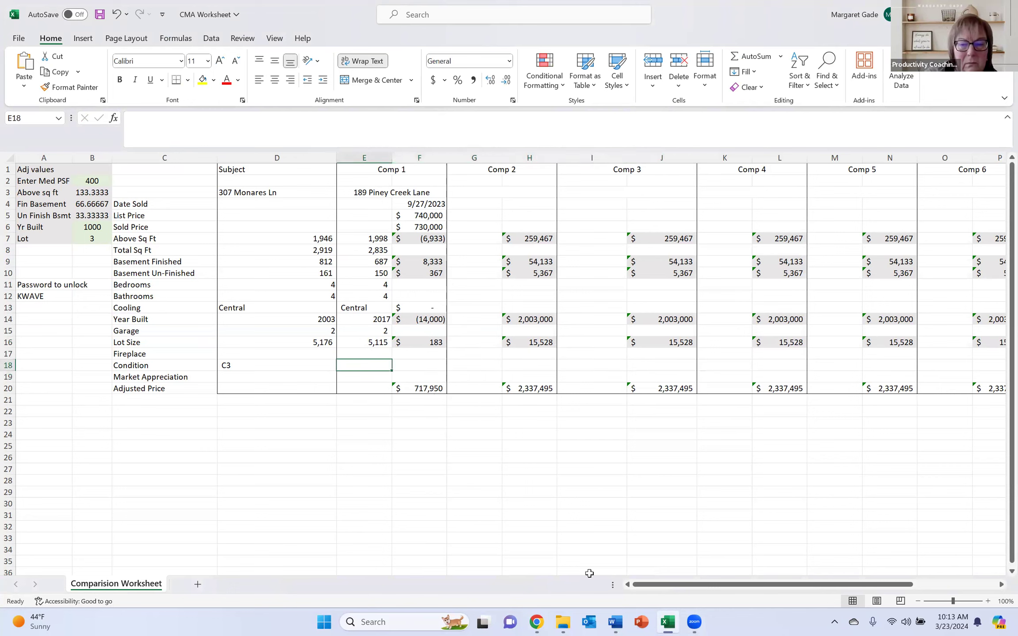
Bring the Matrix listing back to the front
mouse_move(535, 622)
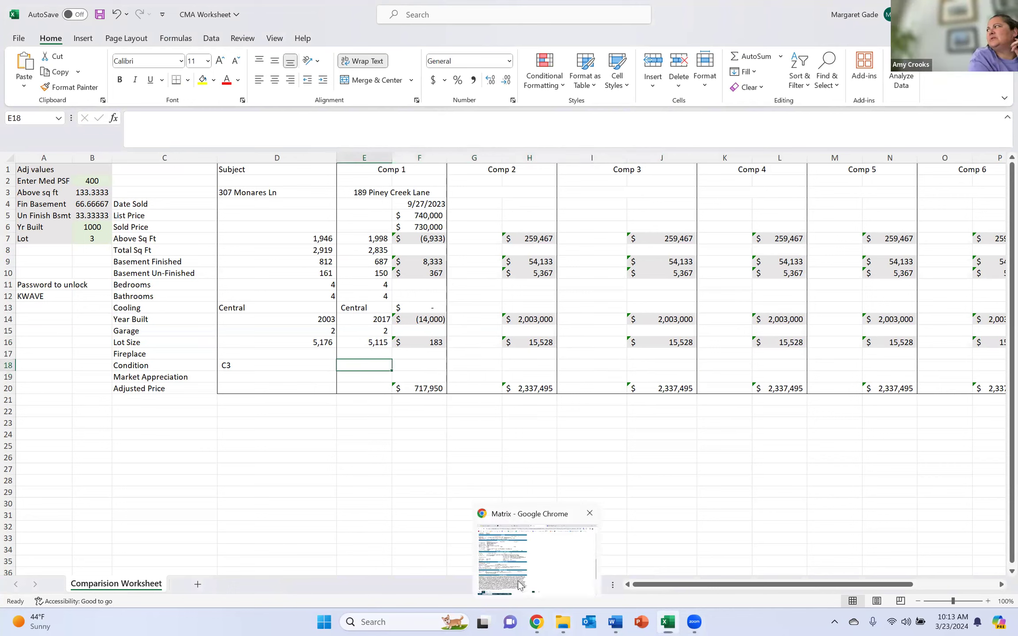
click(524, 587)
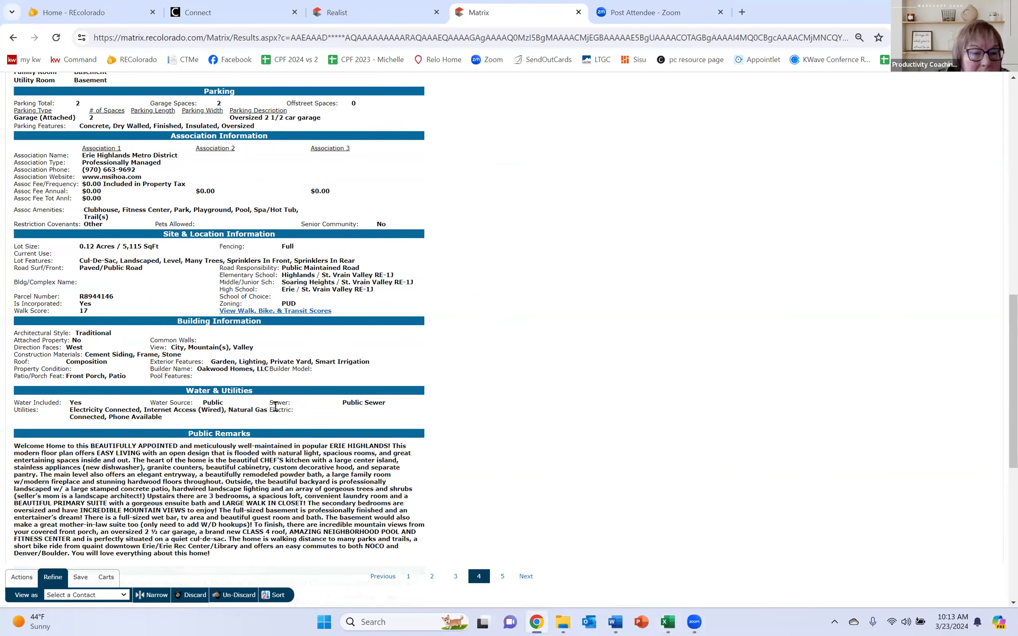
scroll(275, 407, up, 15)
Page through the listing photos from kitchen to upstairs loft (21/40), then return to Excel
click(92, 283)
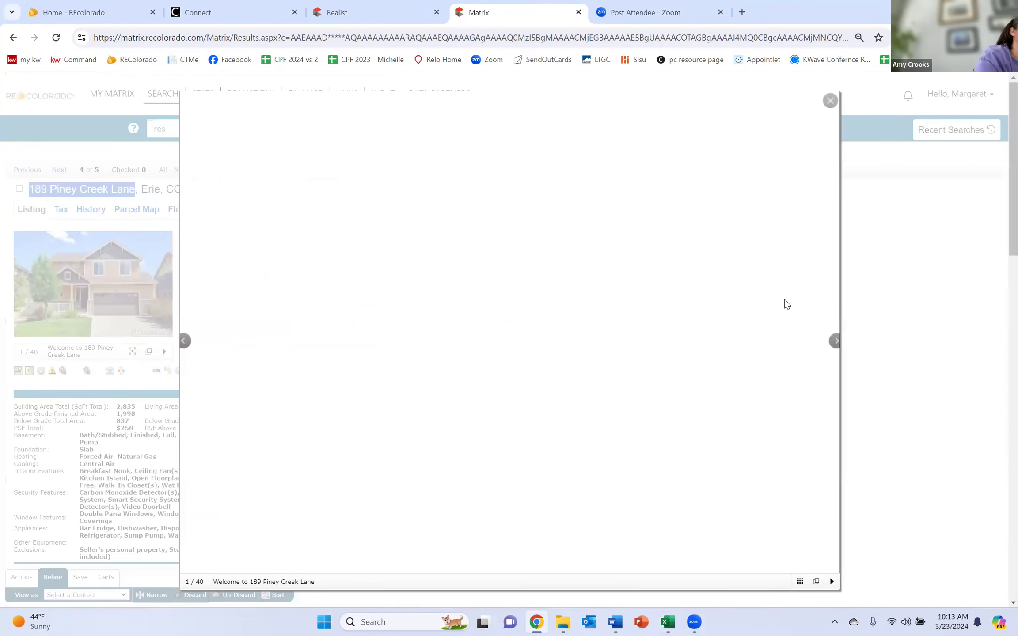
click(831, 343)
click(831, 344)
click(831, 344)
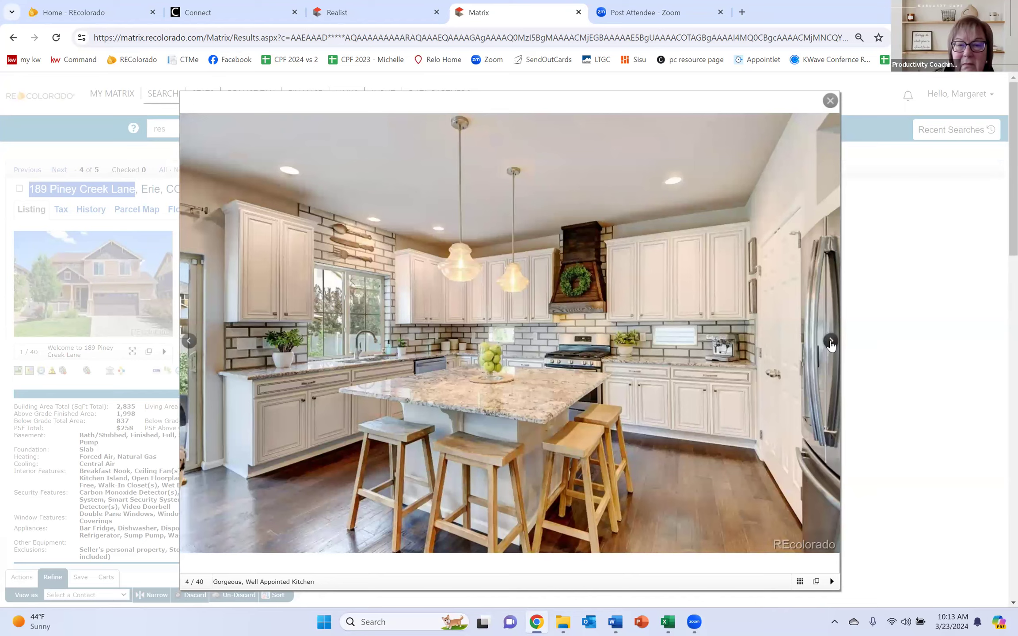
click(831, 344)
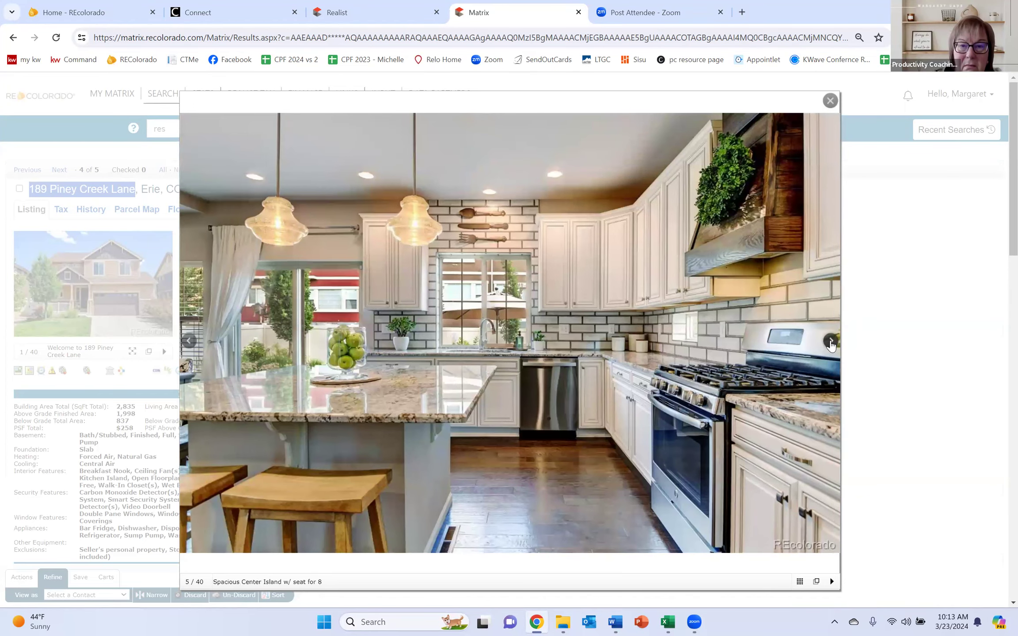
click(831, 344)
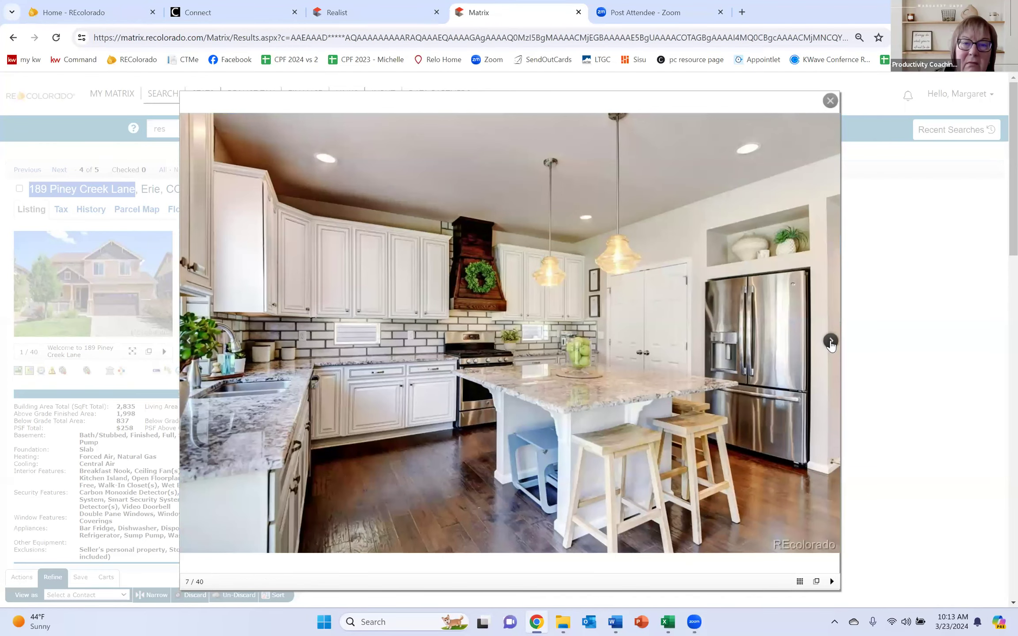
click(831, 344)
click(831, 343)
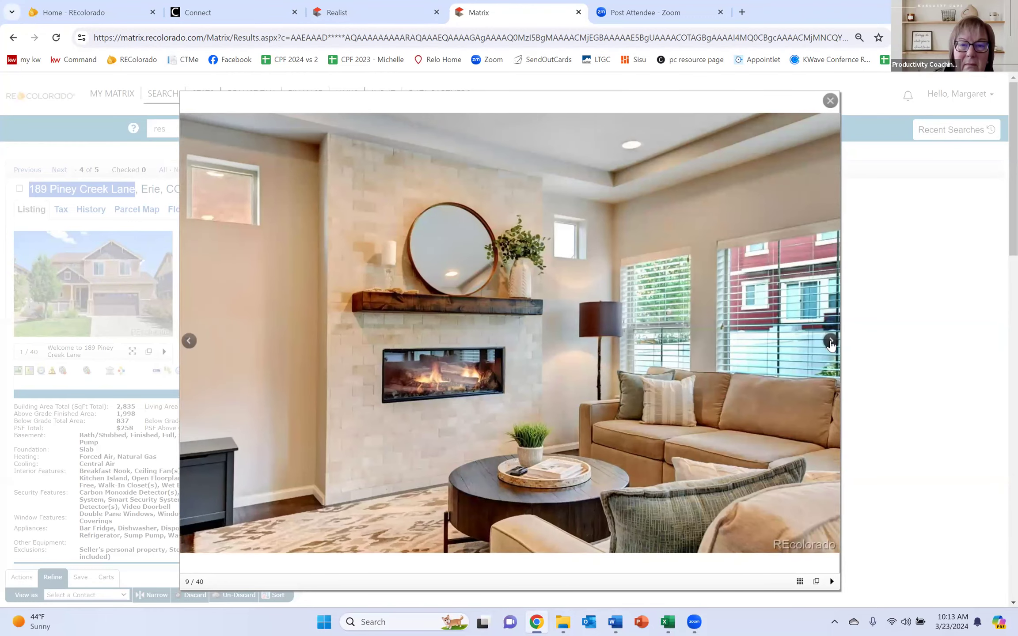
click(831, 343)
click(831, 344)
click(831, 344)
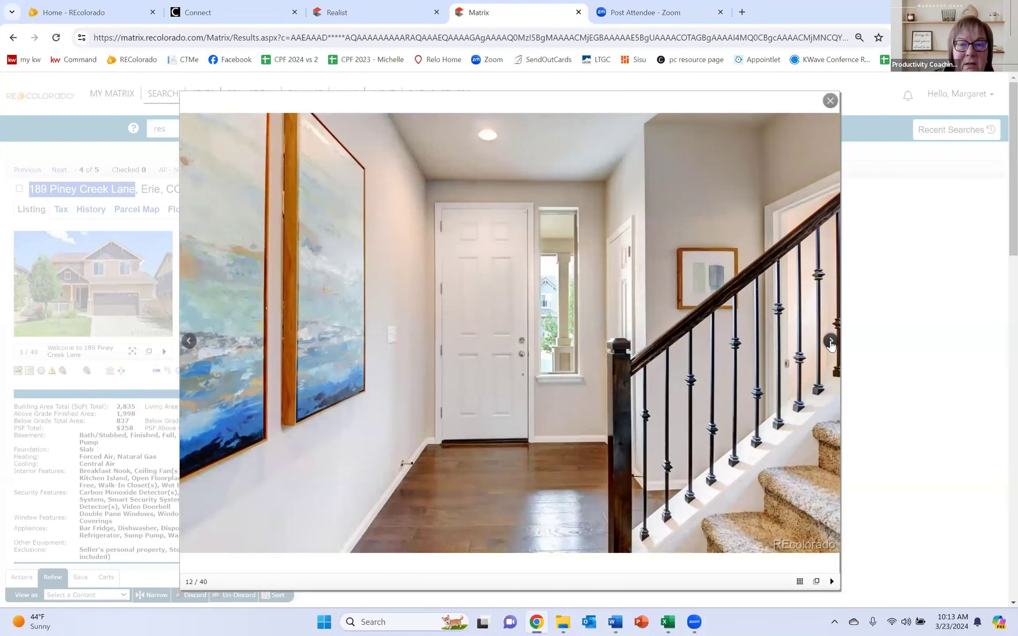
click(830, 344)
click(830, 344)
click(830, 343)
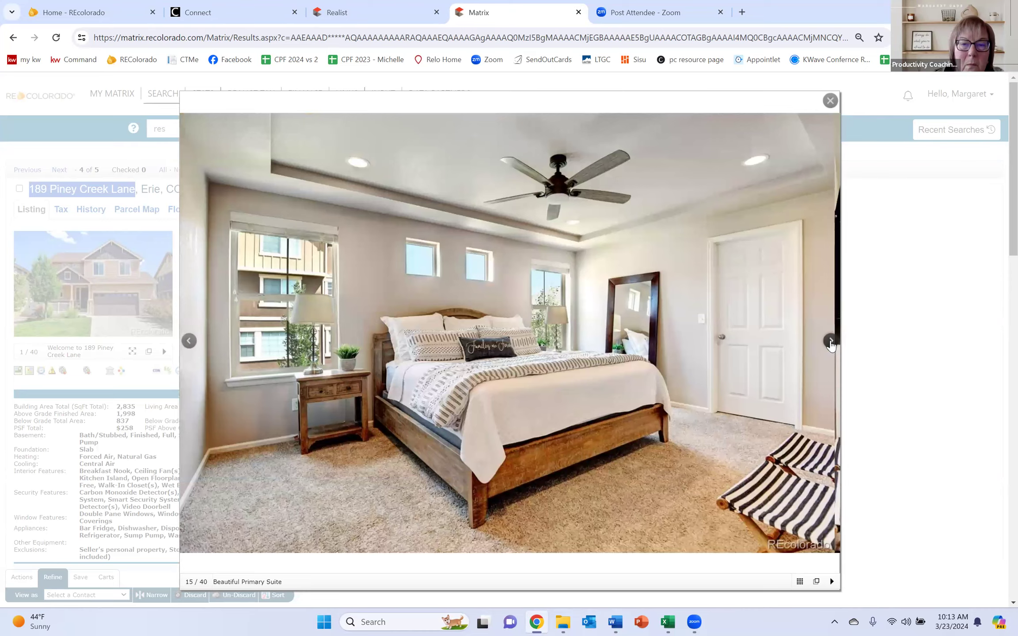
click(831, 344)
click(831, 344)
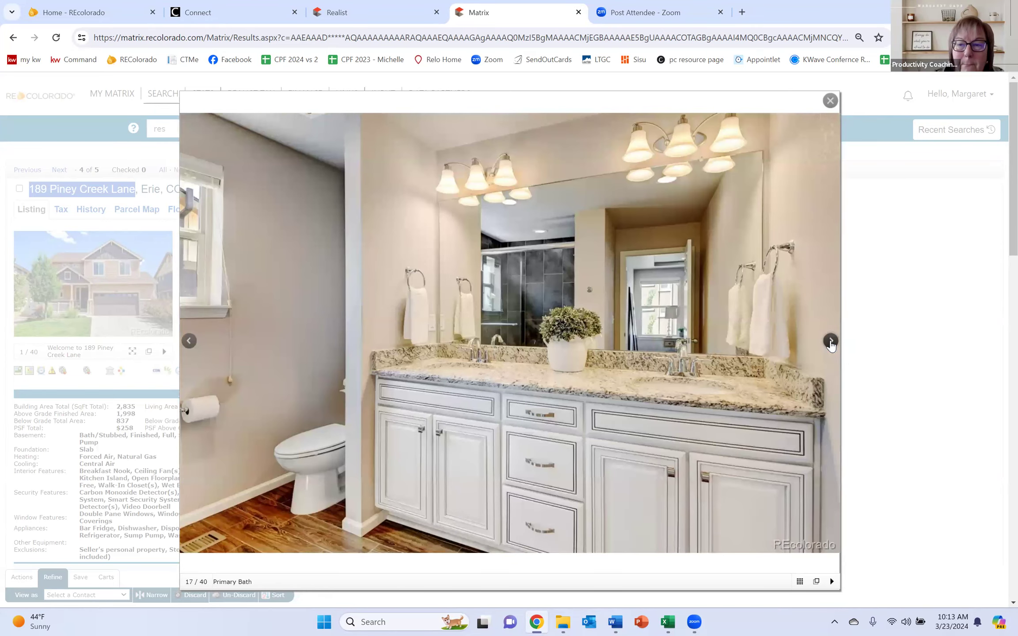
click(831, 343)
click(831, 343)
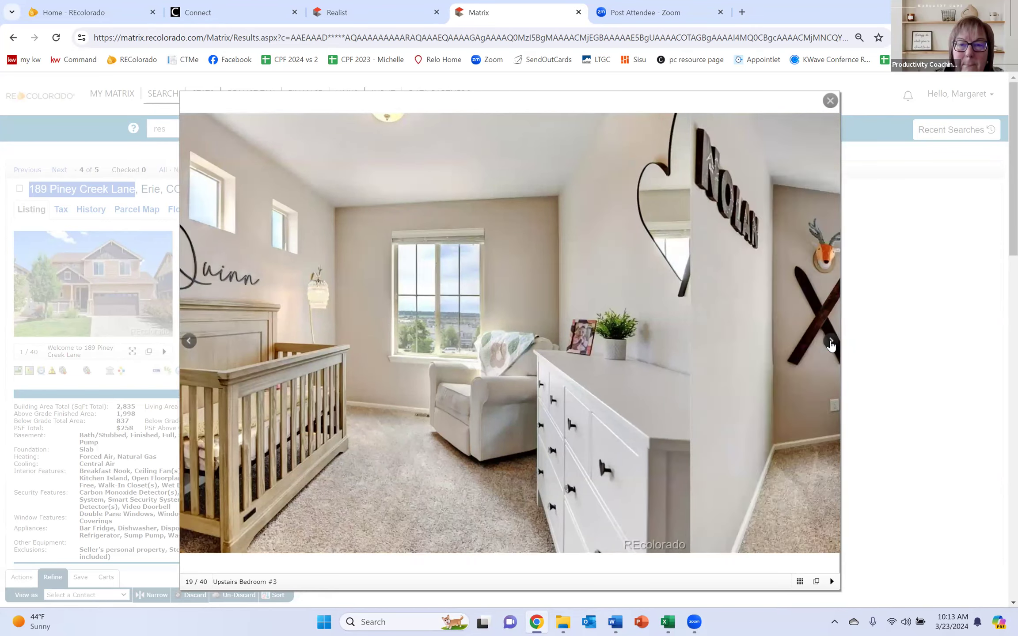
click(831, 344)
click(831, 344)
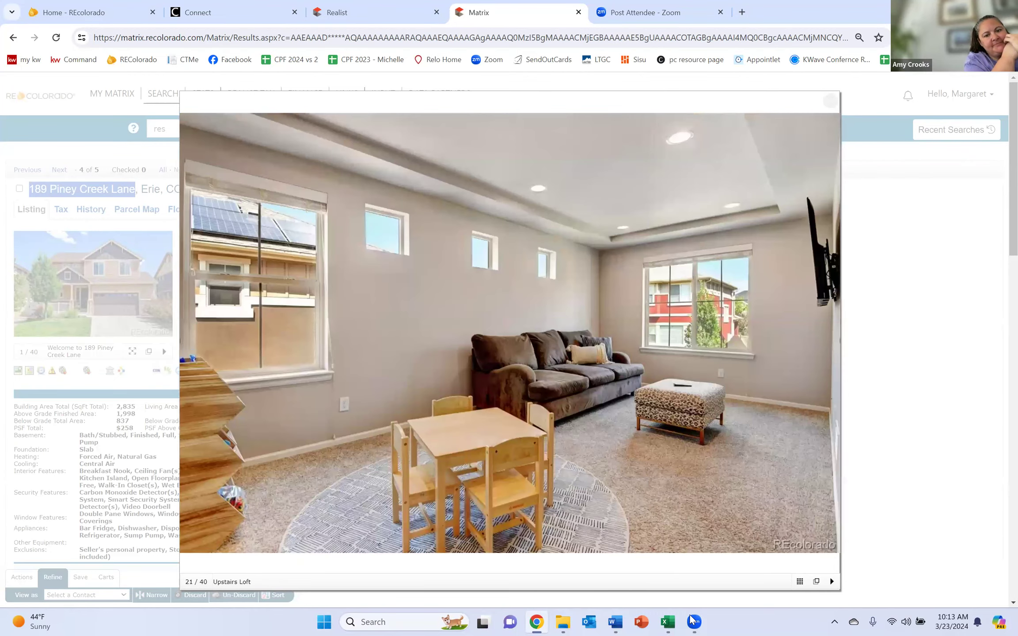
click(679, 621)
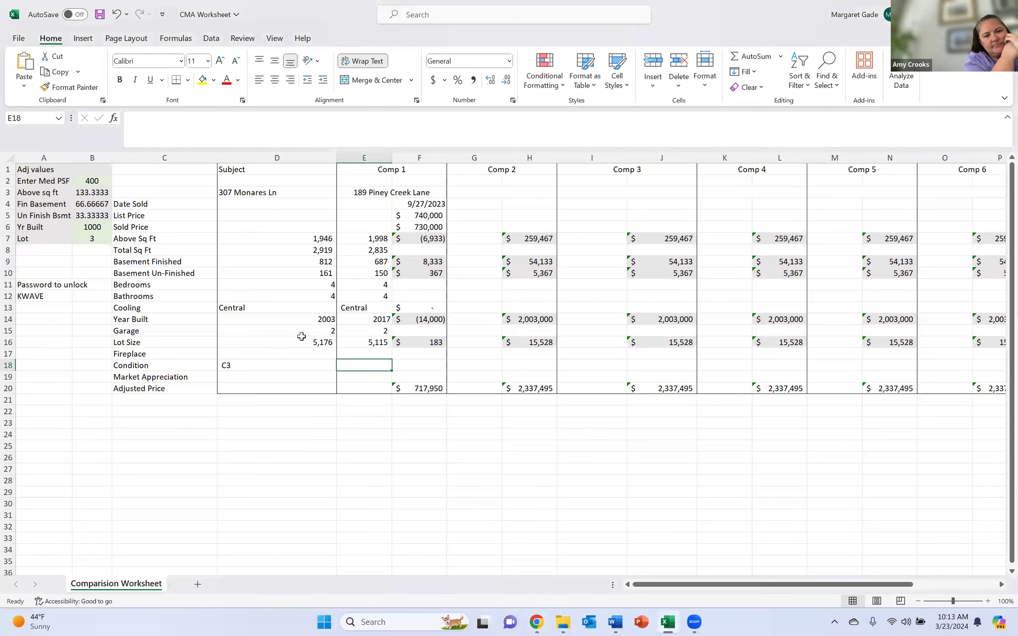
Enter C2 as Comp 1's condition, check median price per square foot, and reopen the Matrix photos
text(C2)
key(Return)
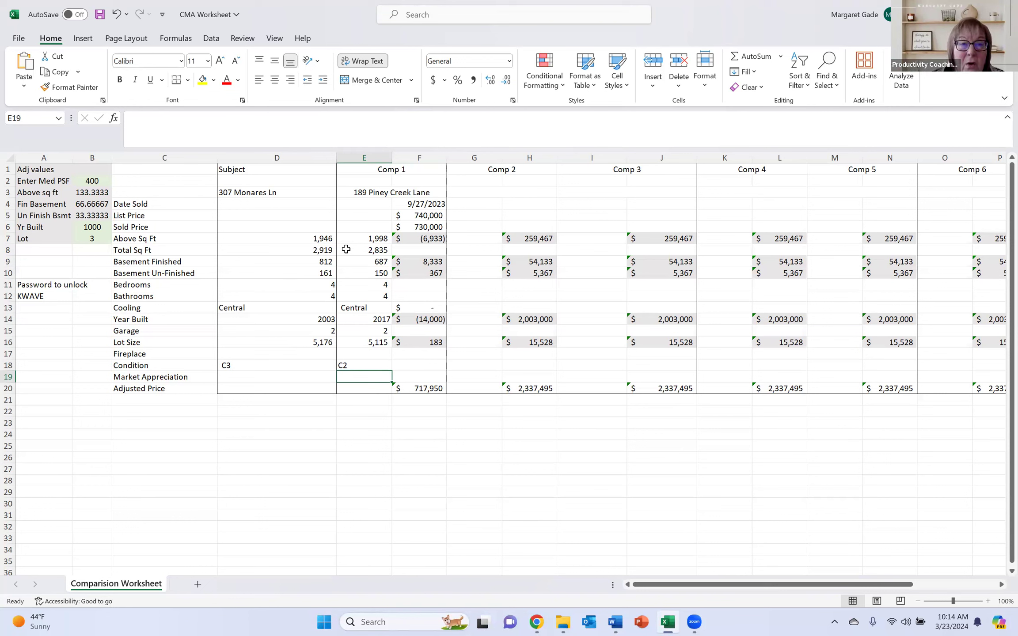
click(83, 182)
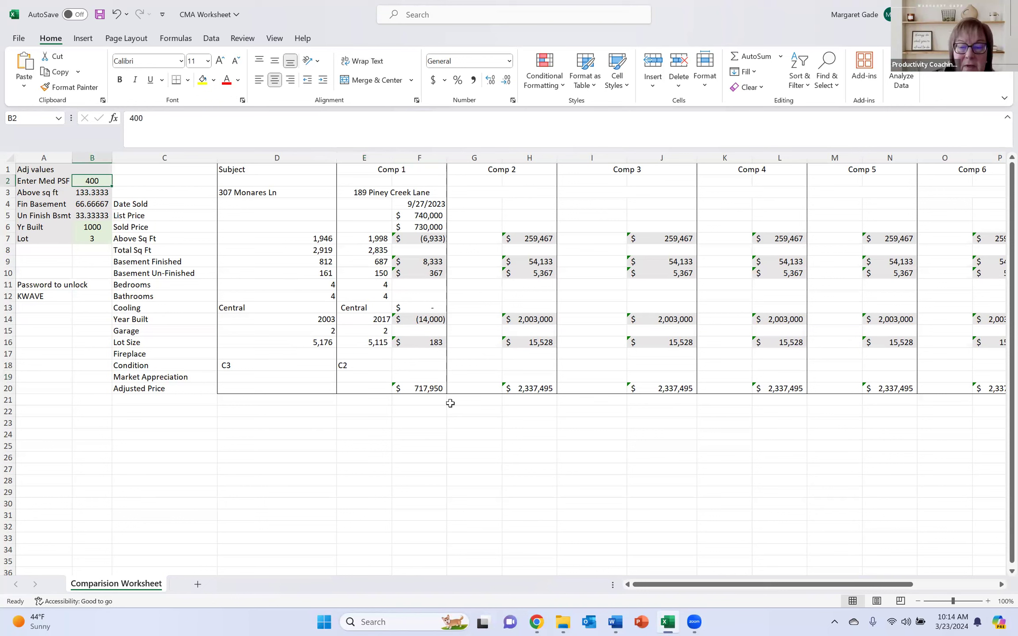
mouse_move(547, 623)
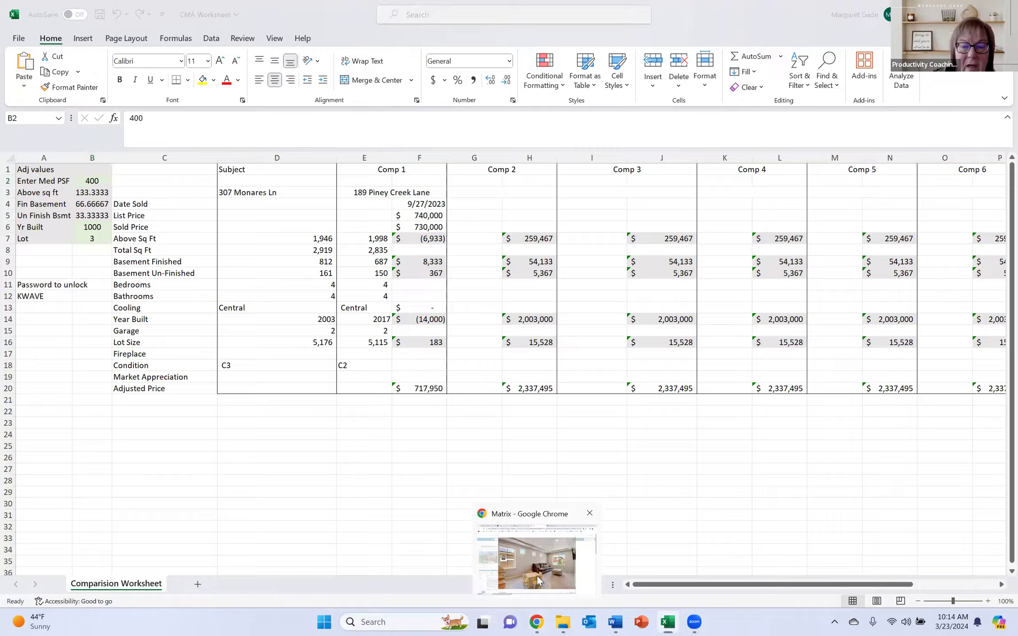
click(540, 582)
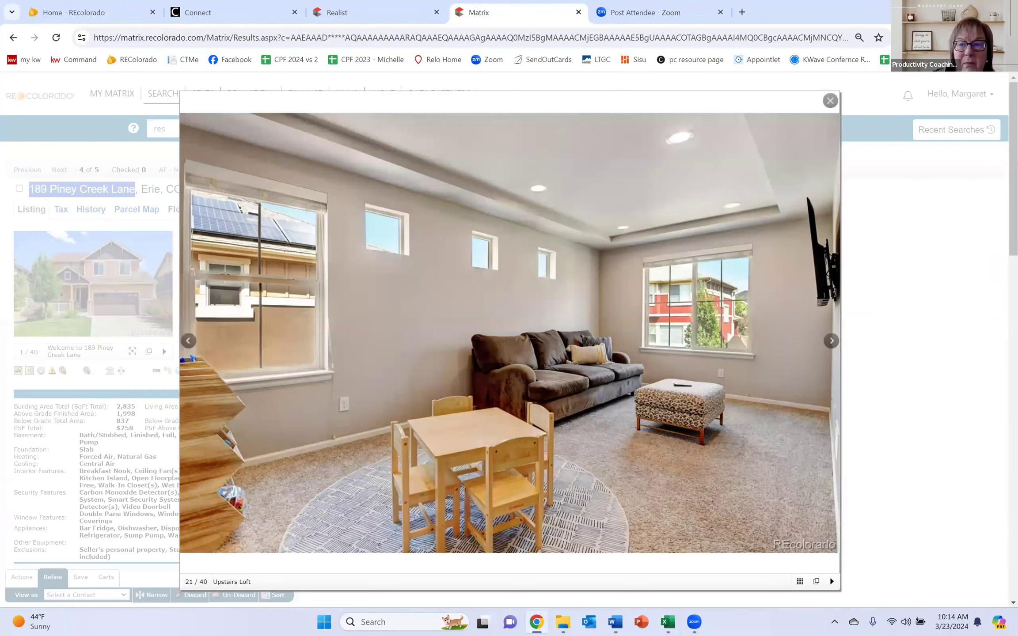
Close the photo gallery and list the results one per line, sorted by PSF Total
click(821, 101)
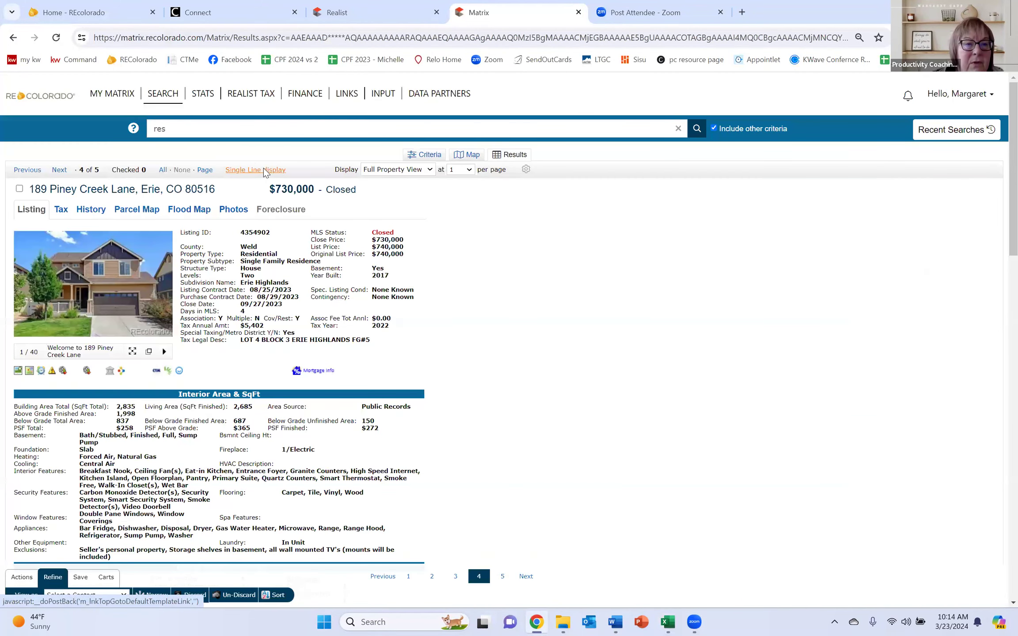
click(263, 170)
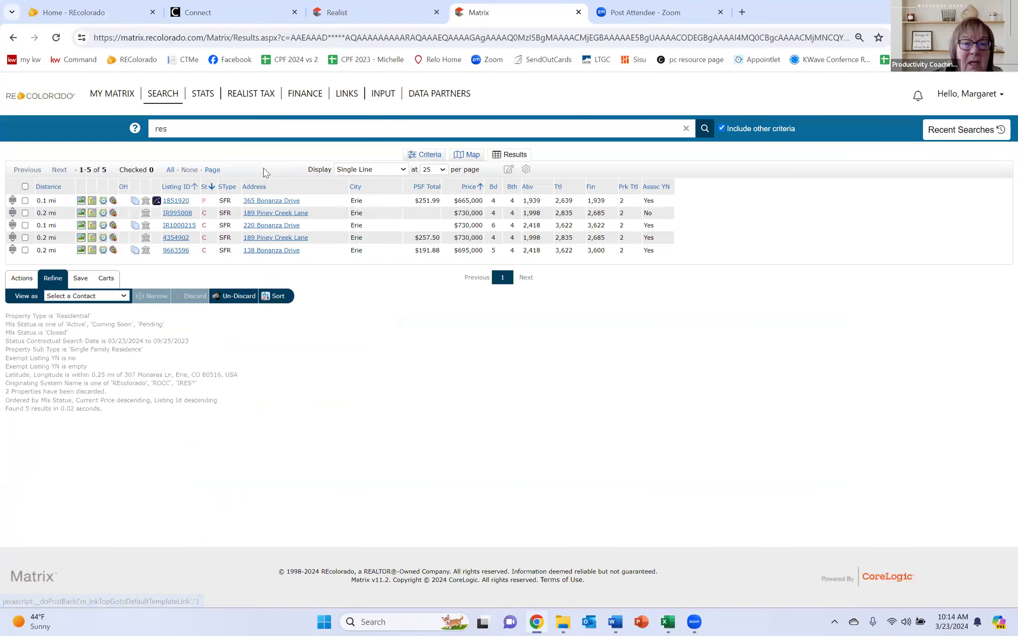
click(427, 187)
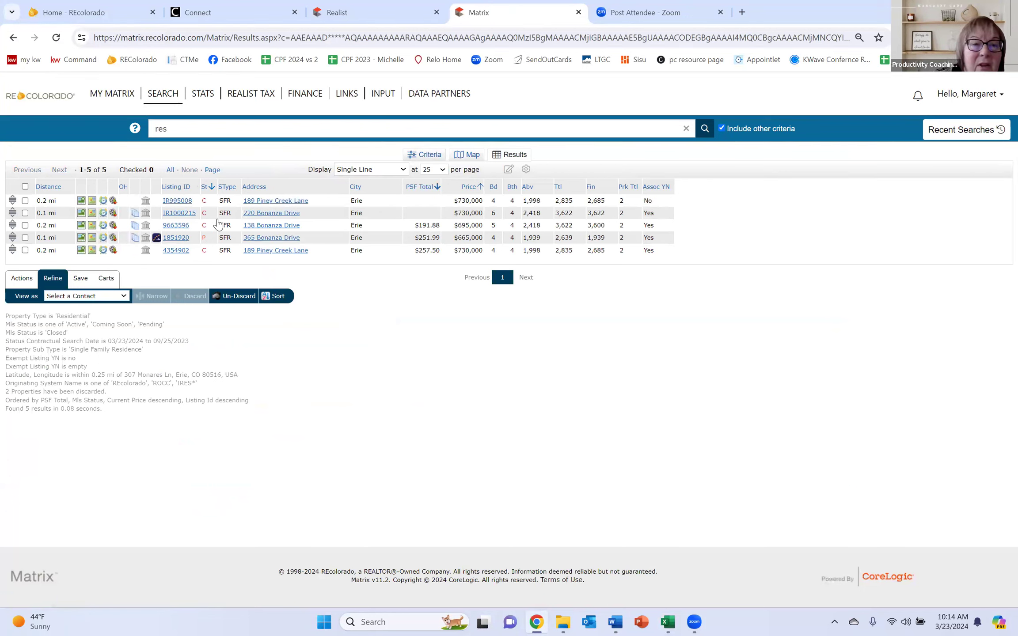
click(183, 200)
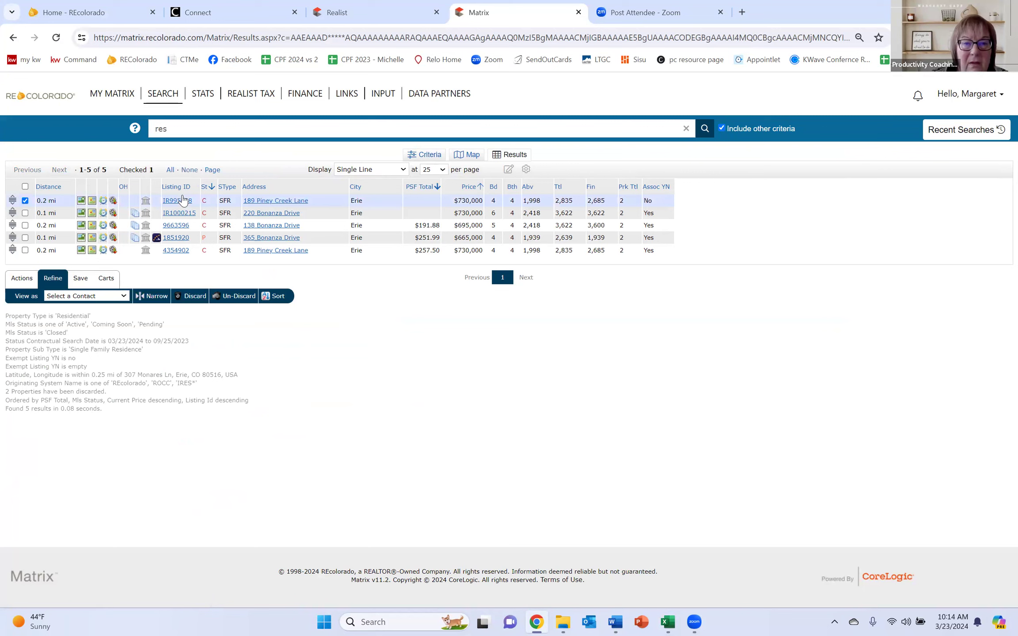
click(184, 188)
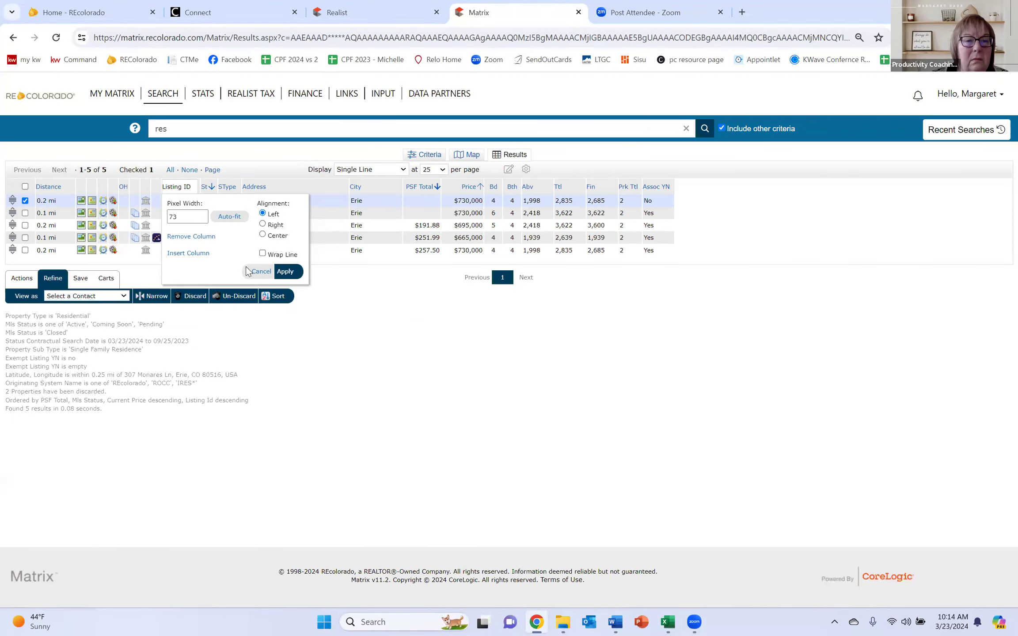
click(260, 271)
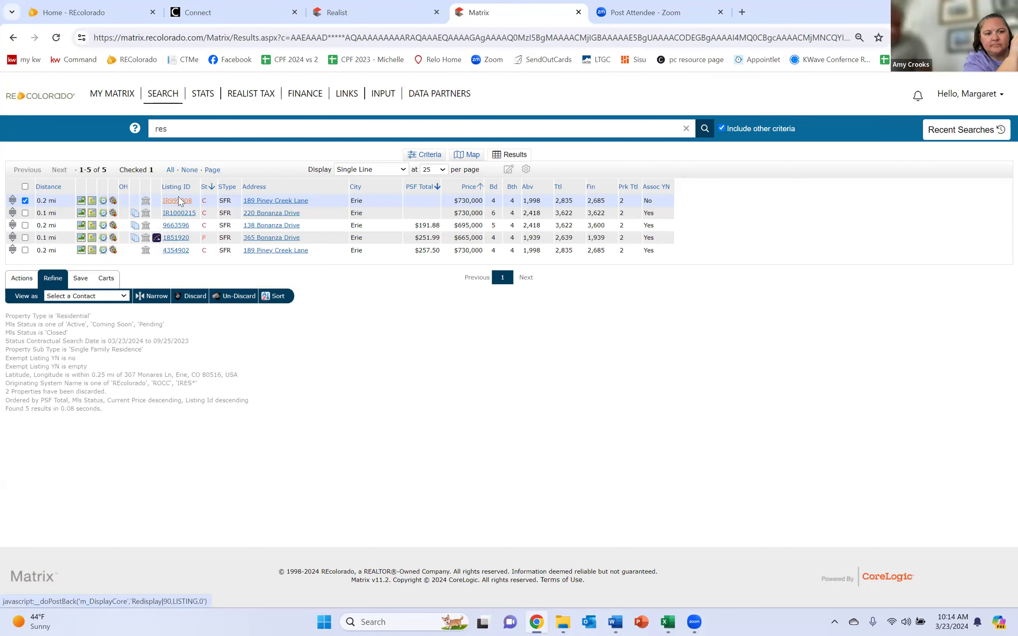
click(179, 201)
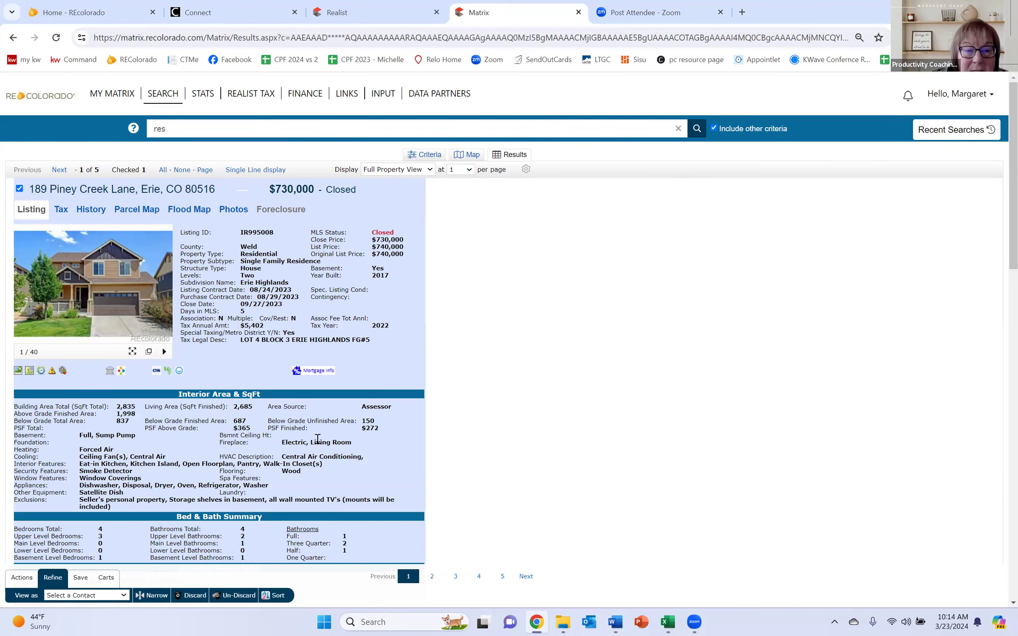
click(264, 171)
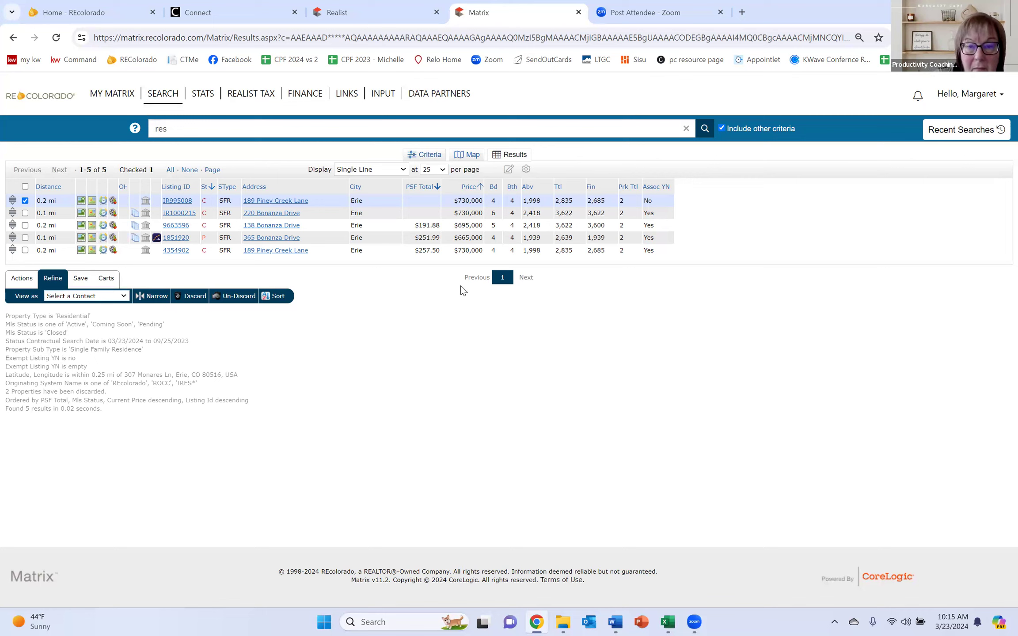
Set the median price per square foot in B2 to 250 and begin a negative formula in F18
click(663, 622)
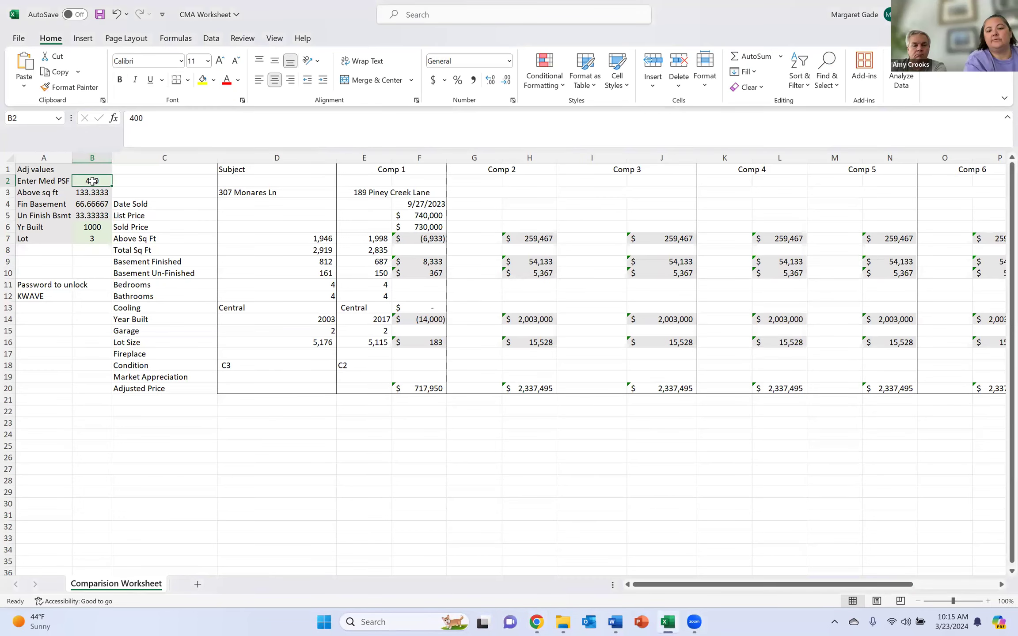
text(250)
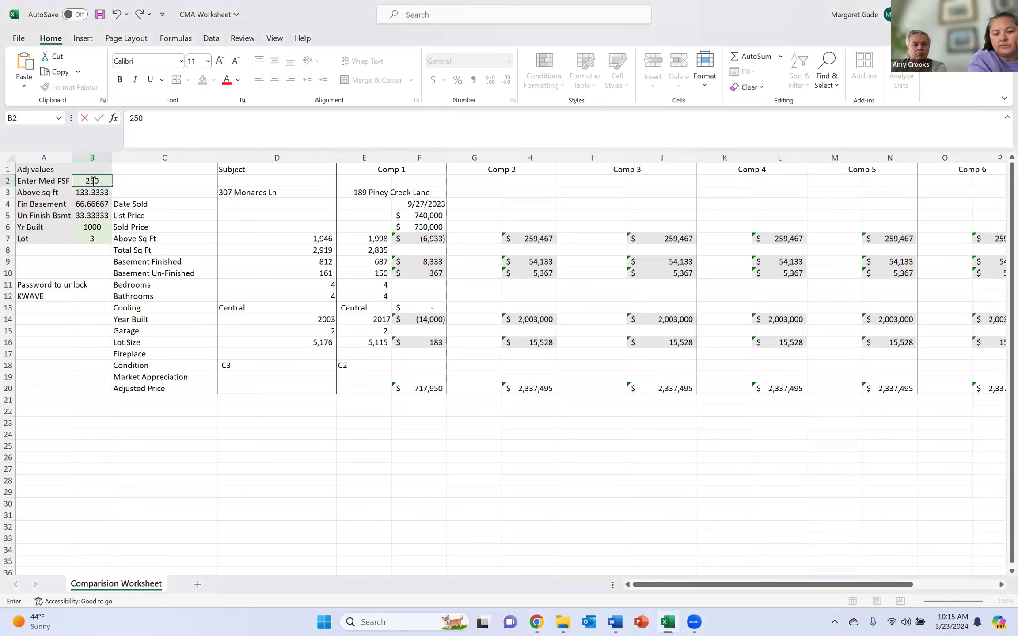
key(Return)
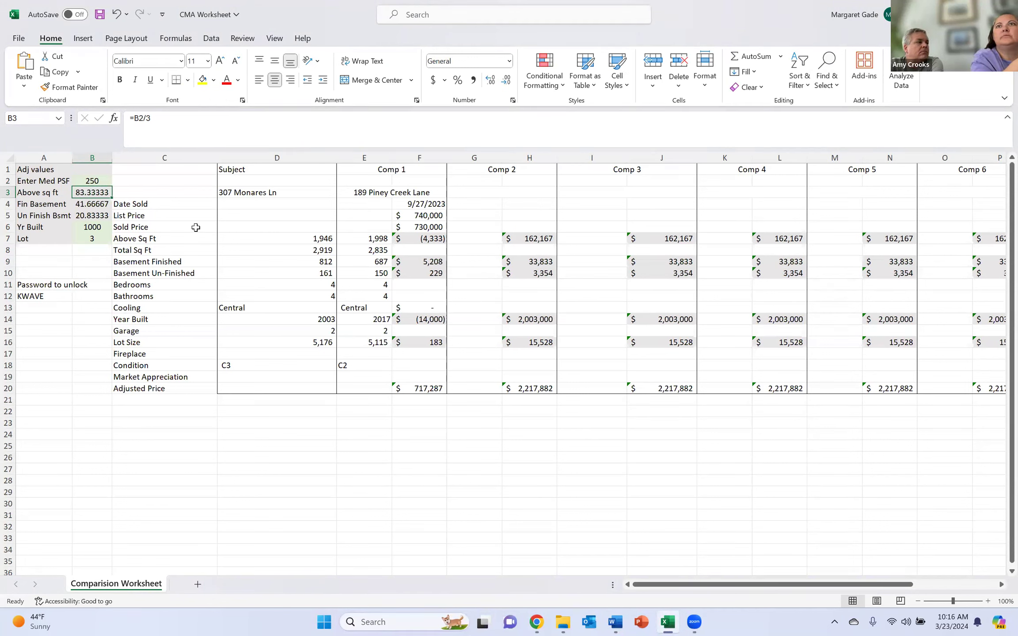
click(418, 366)
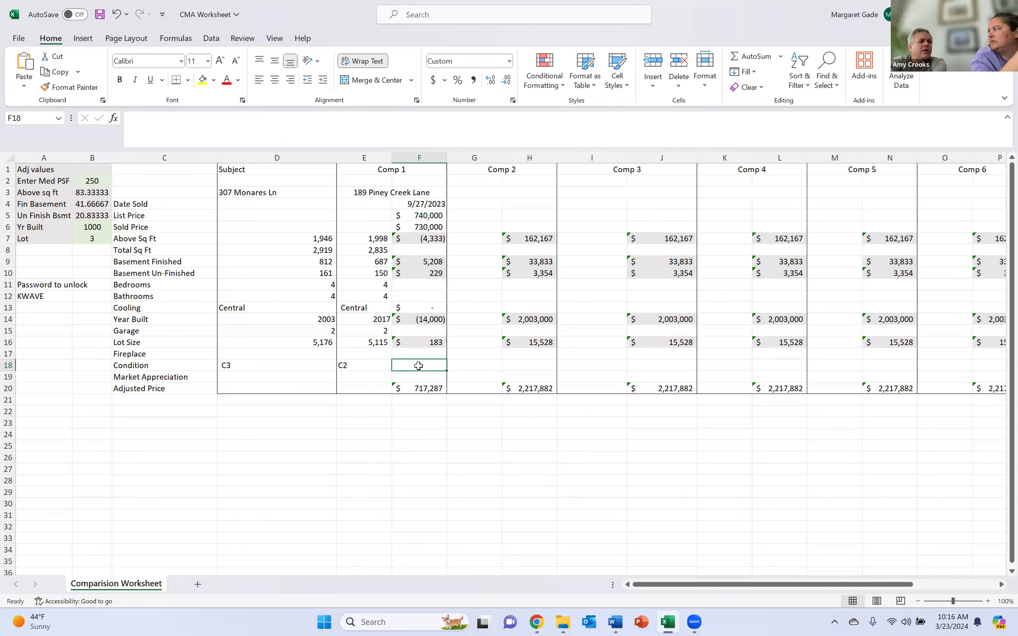
text(=-)
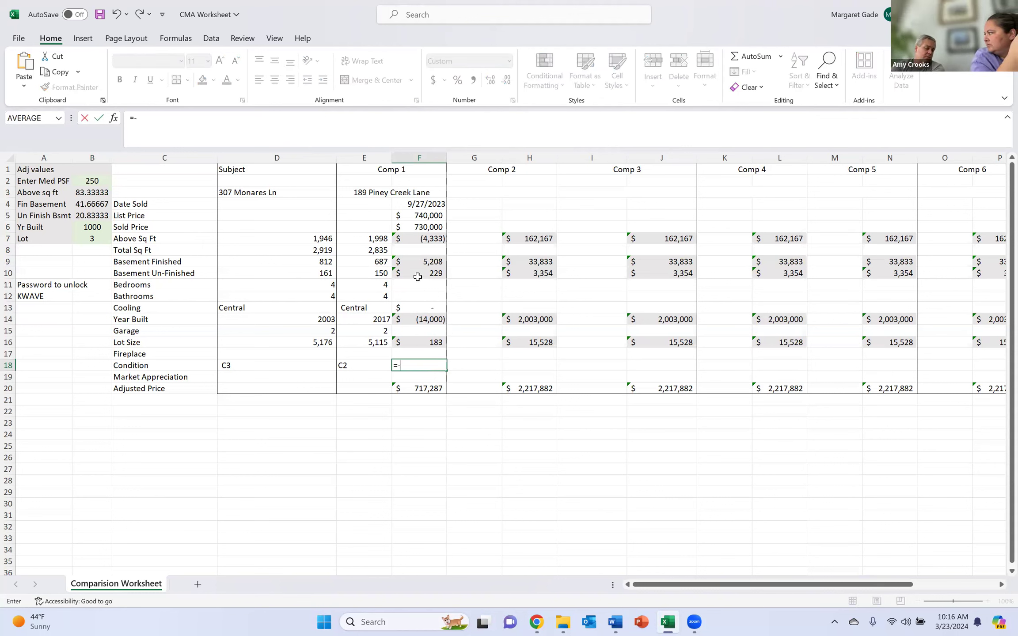
Finish F18 as =-F6*0.03, a 3% condition deduction from Comp 1's sold price
click(417, 226)
text(*0.03)
key(Return)
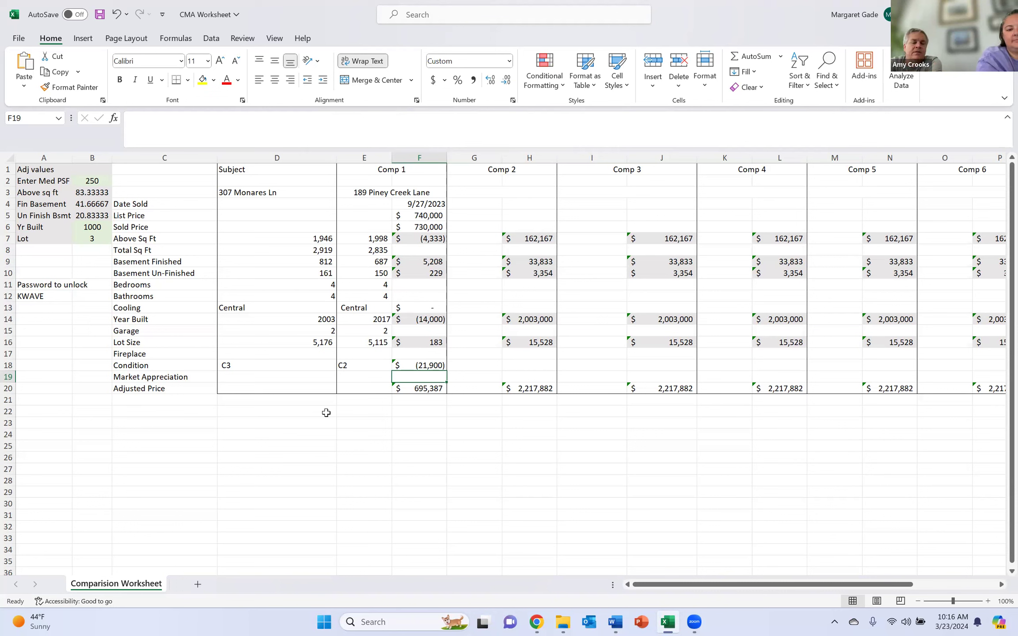
Select Comp 2's address cell G3 and bring the Matrix search results back into view
click(474, 192)
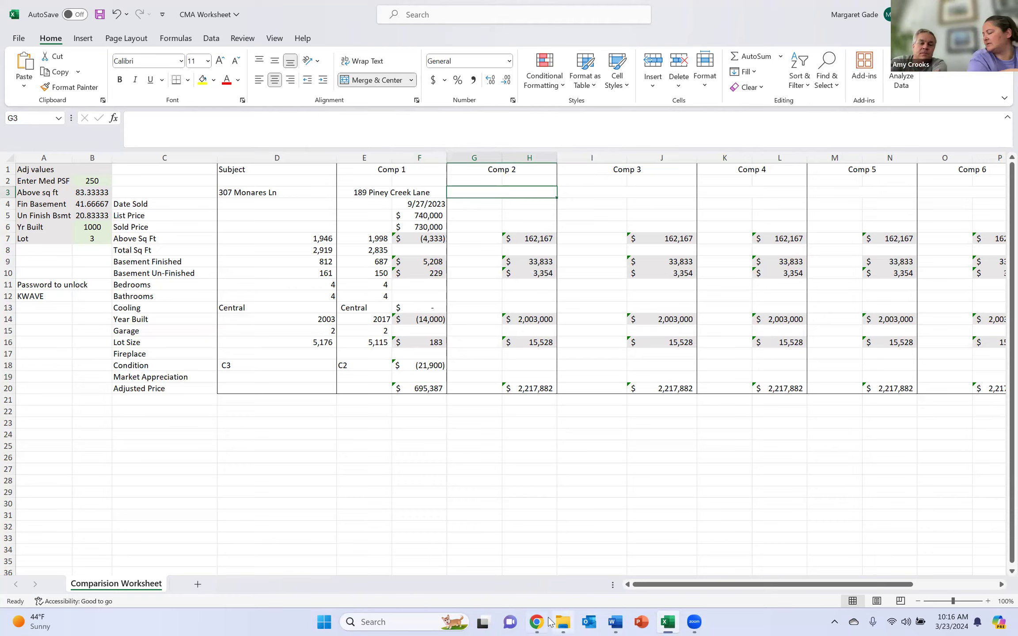
mouse_move(550, 623)
click(542, 564)
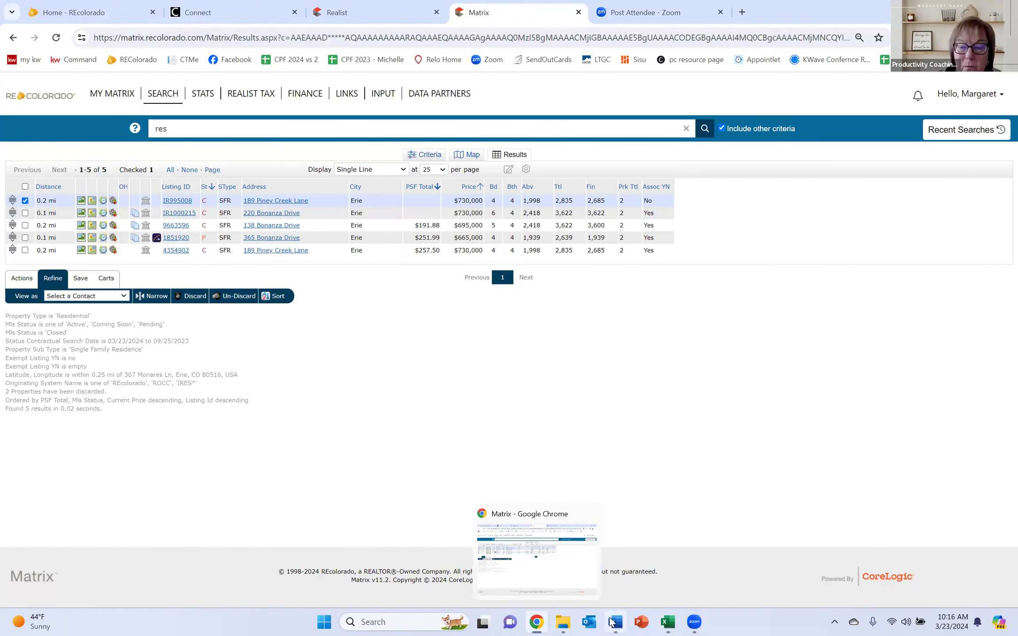
click(667, 623)
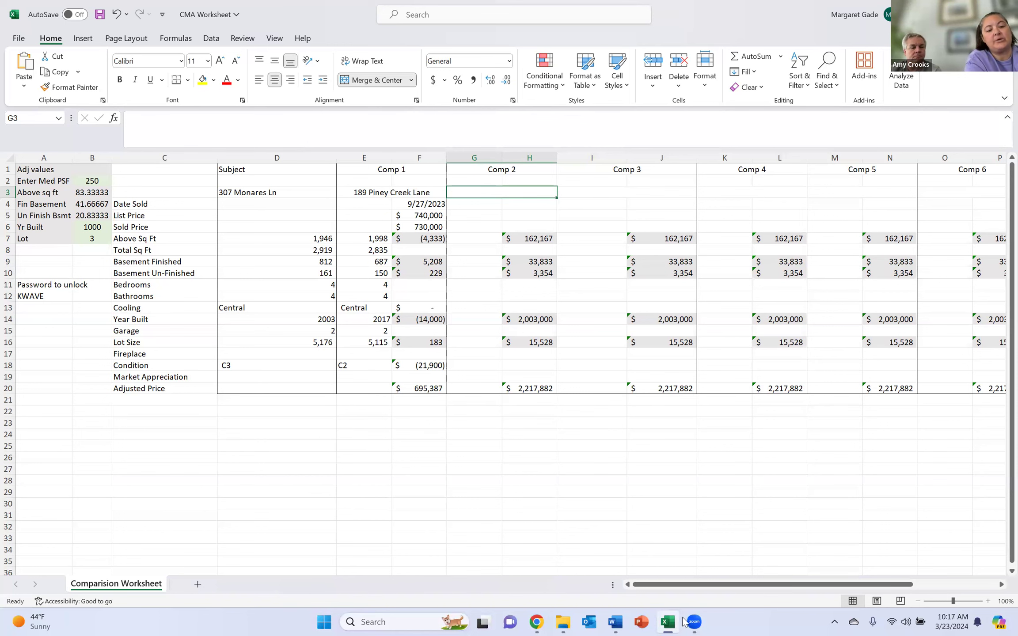
mouse_move(539, 622)
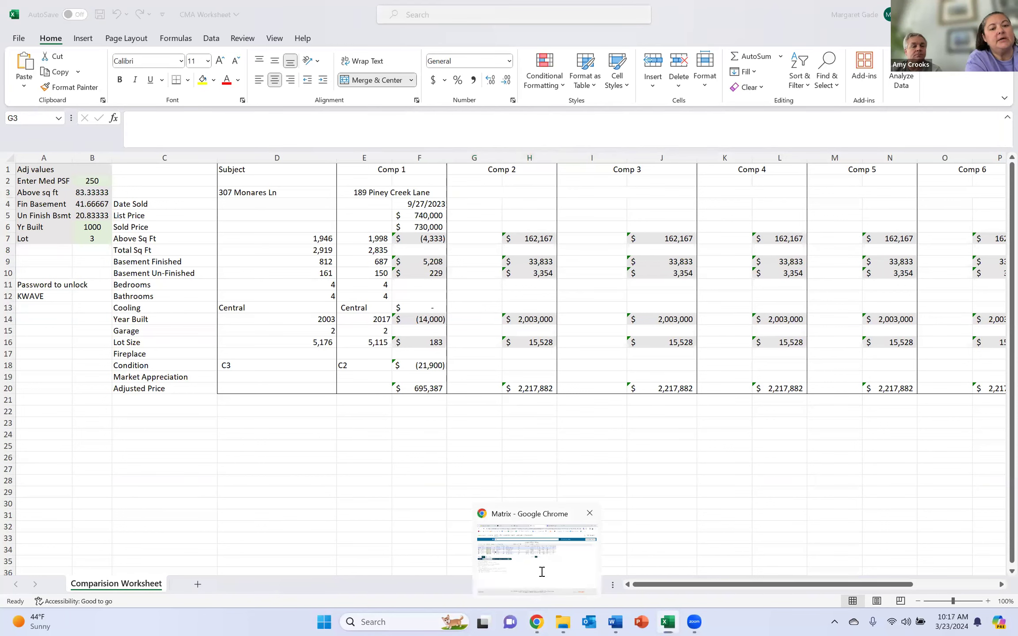
click(542, 572)
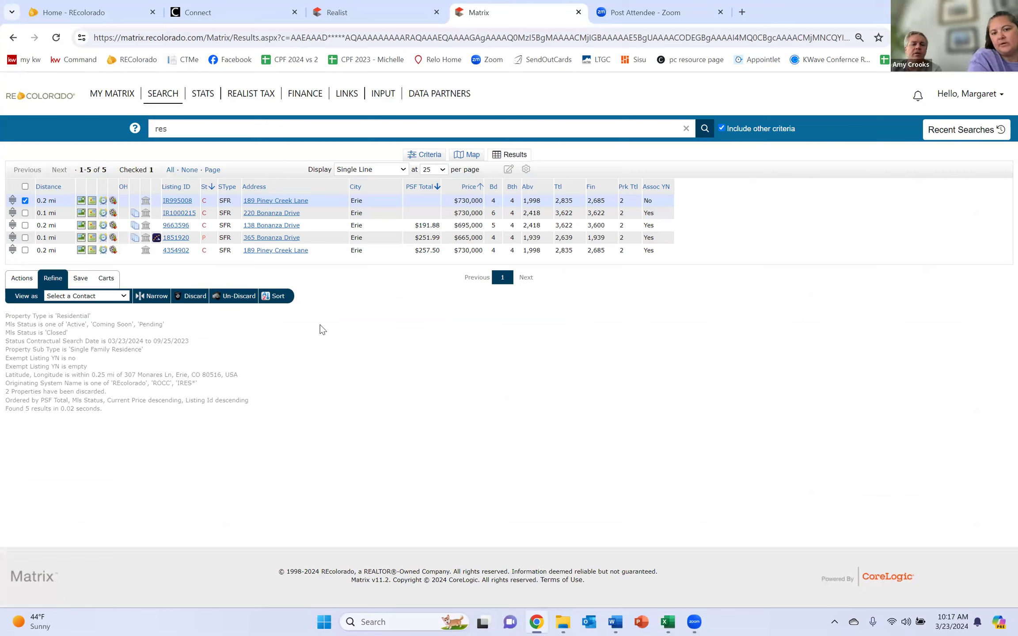
click(177, 229)
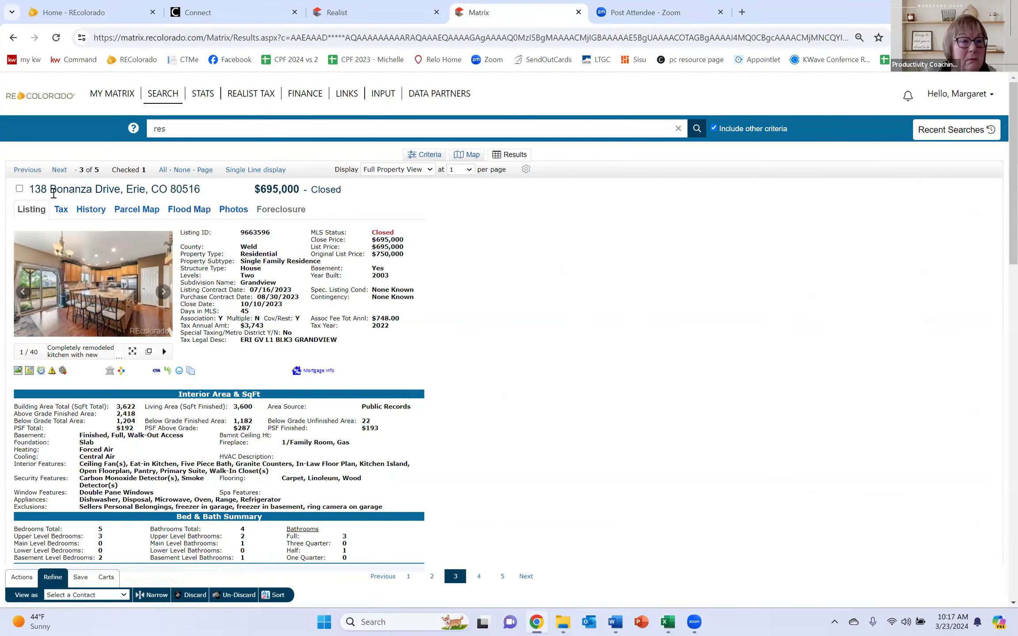
drag(29, 190, 120, 192)
key(ctrl+c)
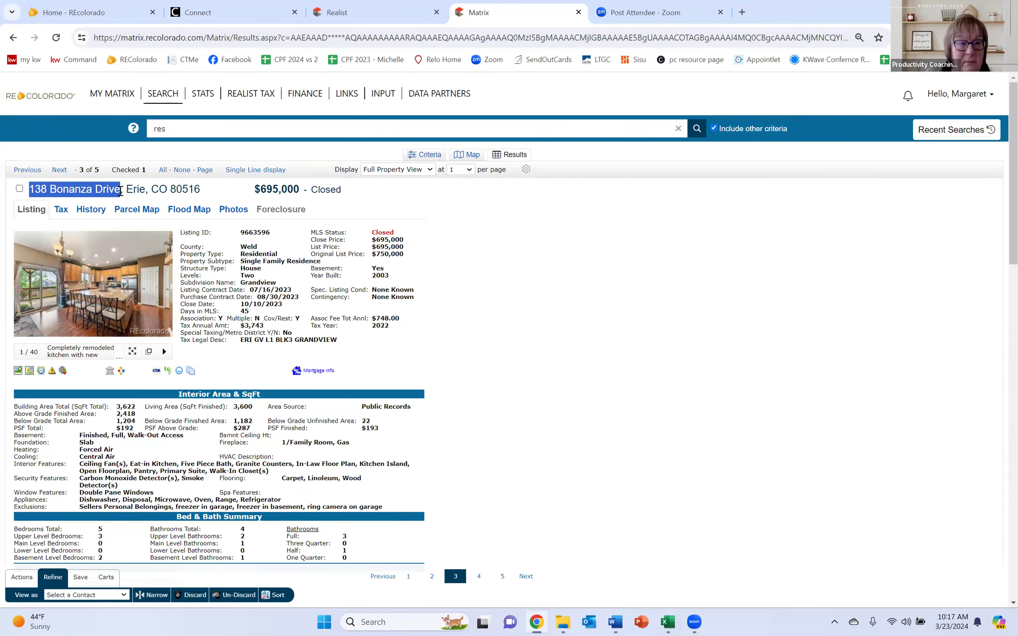
click(668, 622)
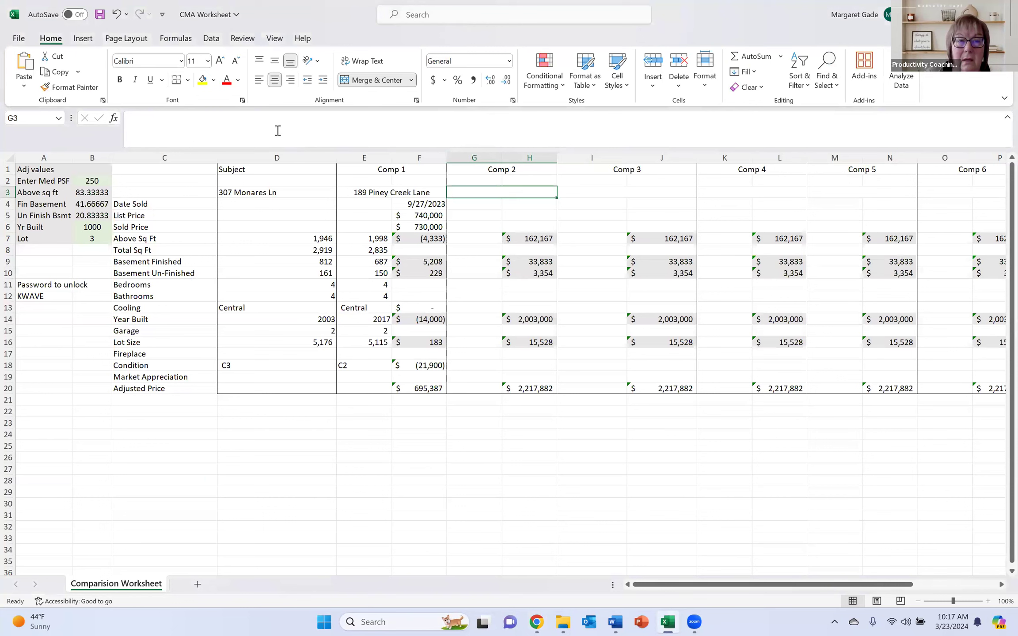
click(287, 133)
key(ctrl+v)
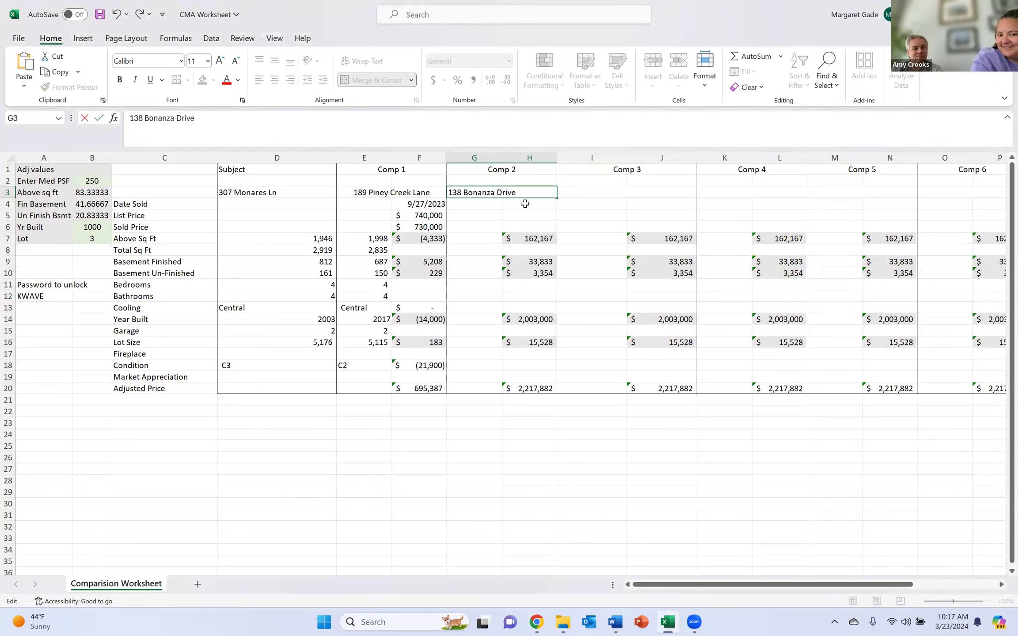
click(524, 206)
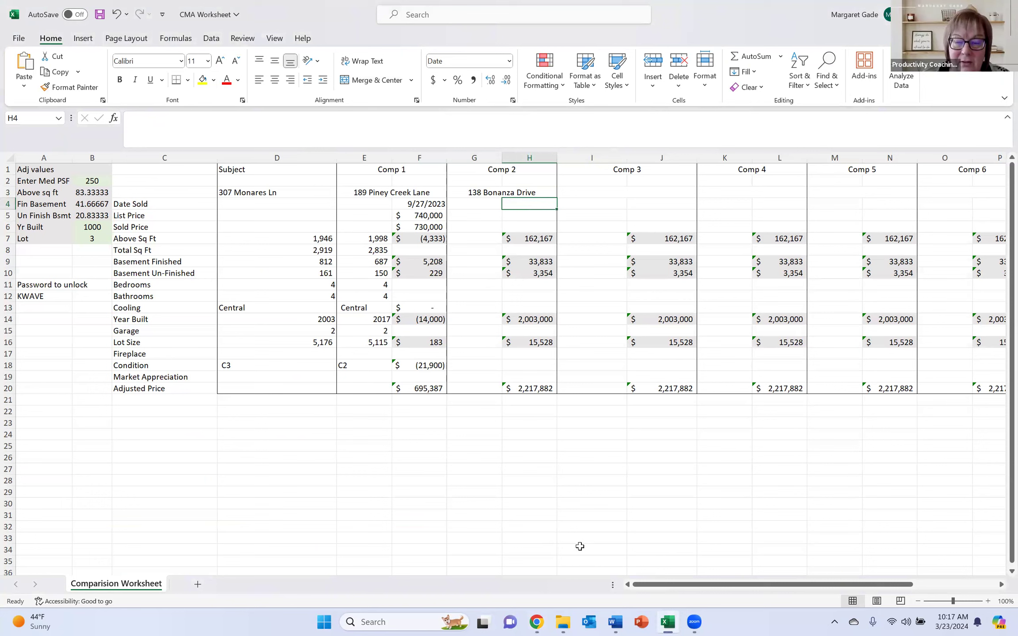
Recheck the listing and enter 10/10/2023 as Comp 2's sold date
mouse_move(546, 623)
click(518, 555)
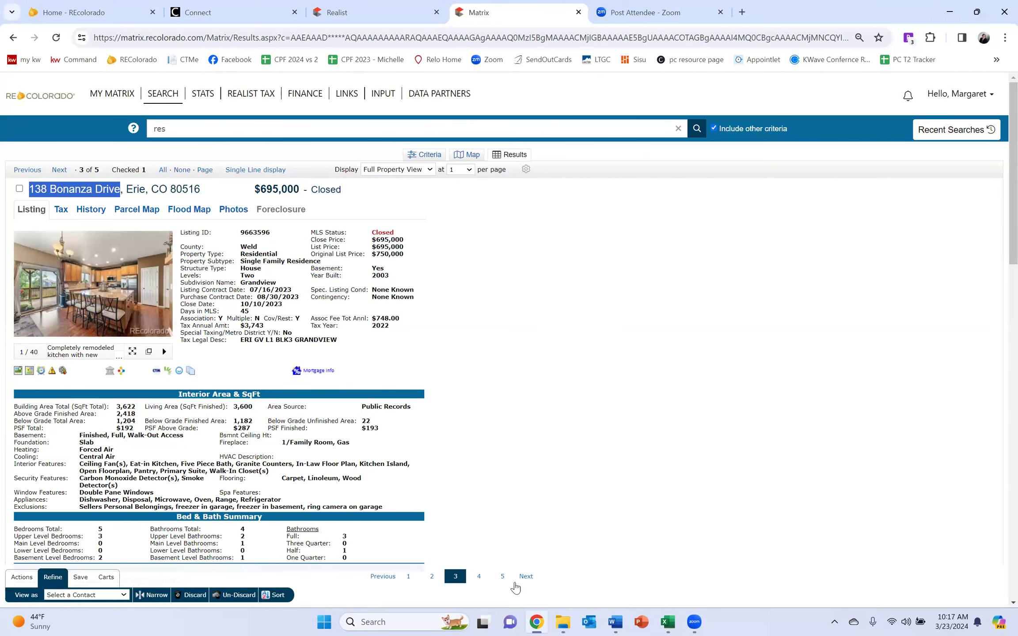
click(609, 590)
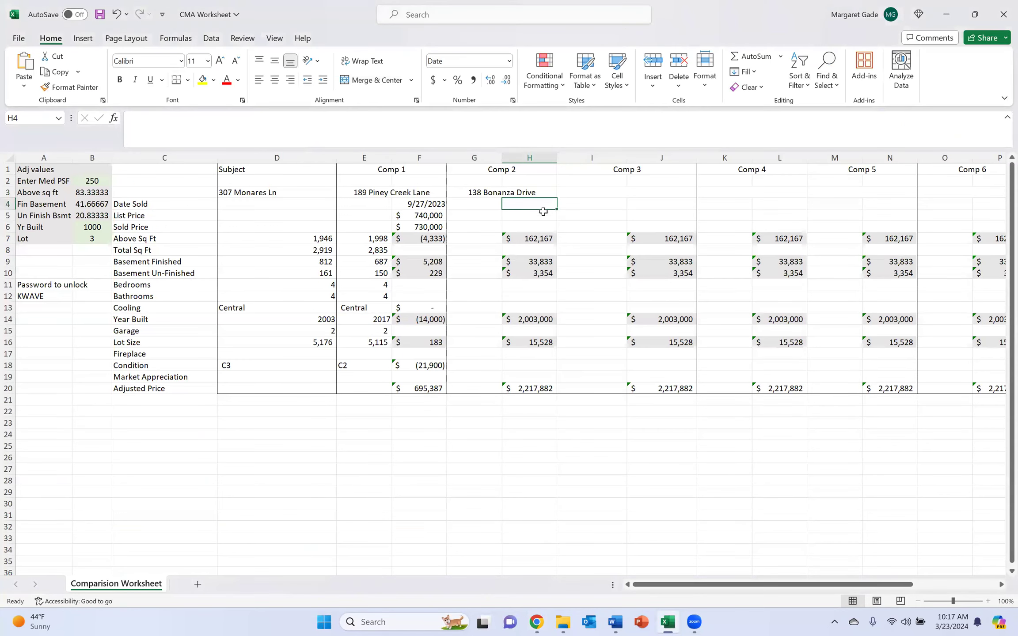
text(10/10/2023)
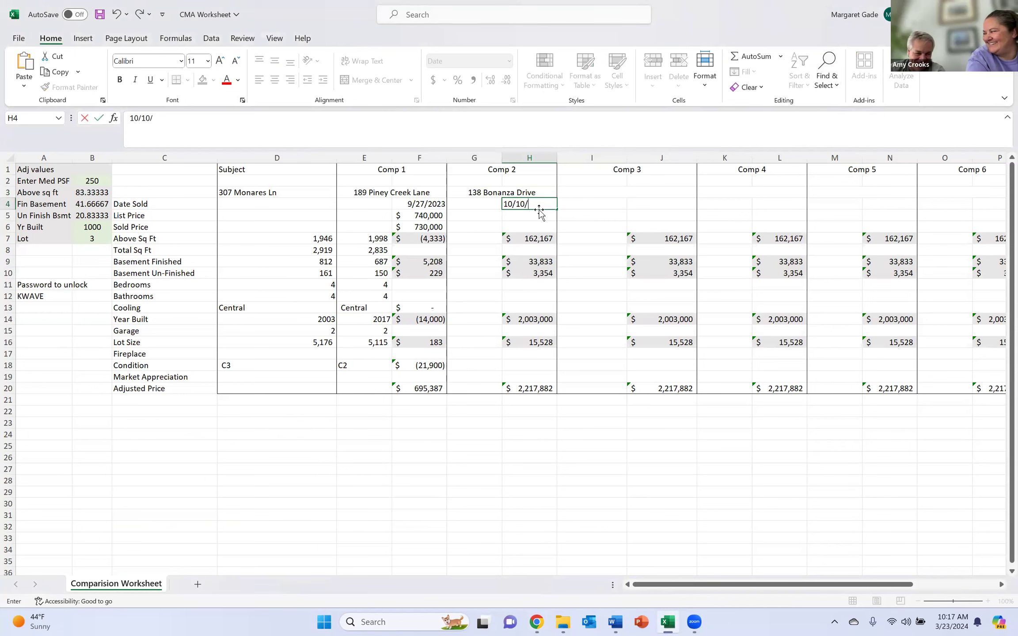
key(Return)
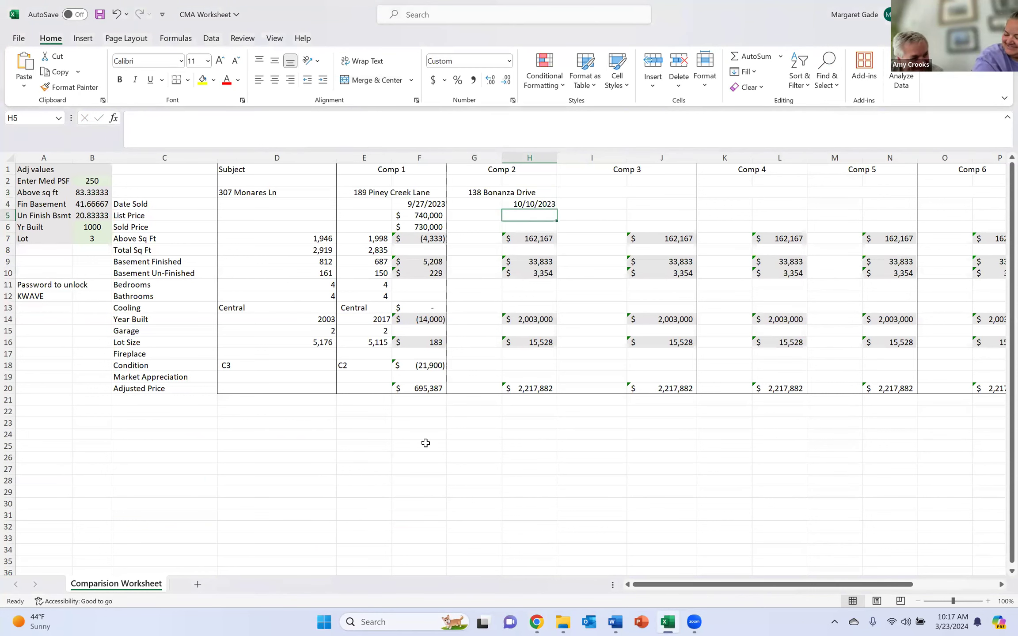
mouse_move(531, 622)
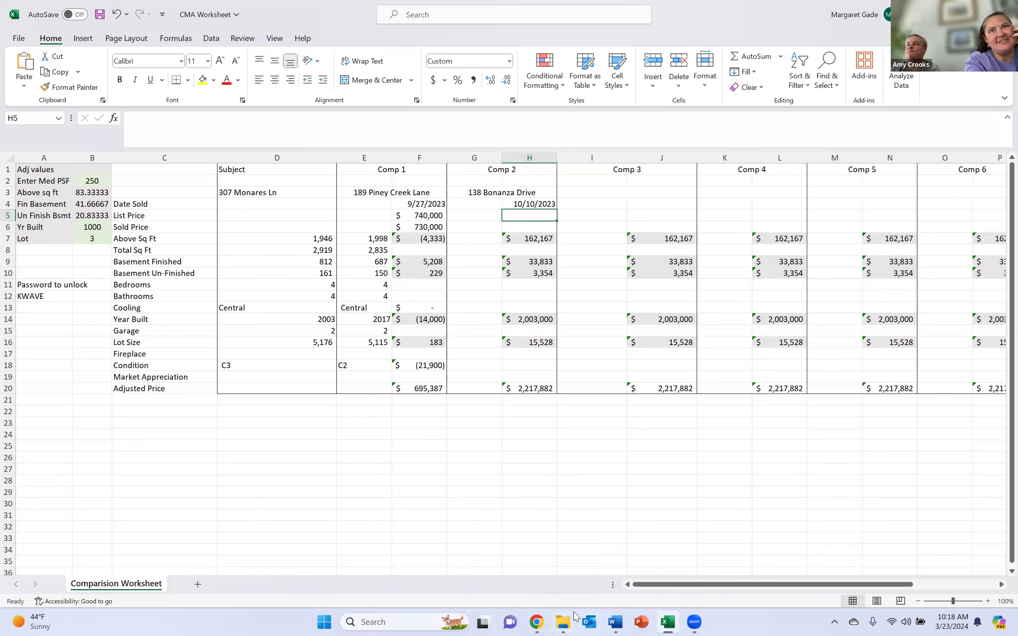
Enter Comp 2's list price of 750,000 and sold price of 695,000 from the Matrix listing
click(538, 551)
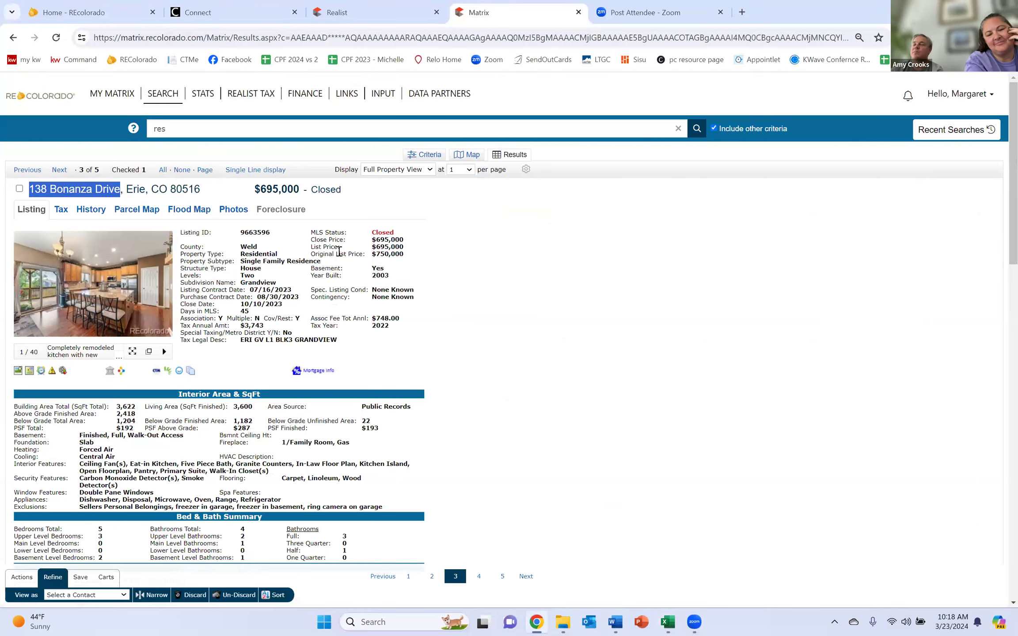
mouse_move(667, 621)
click(669, 563)
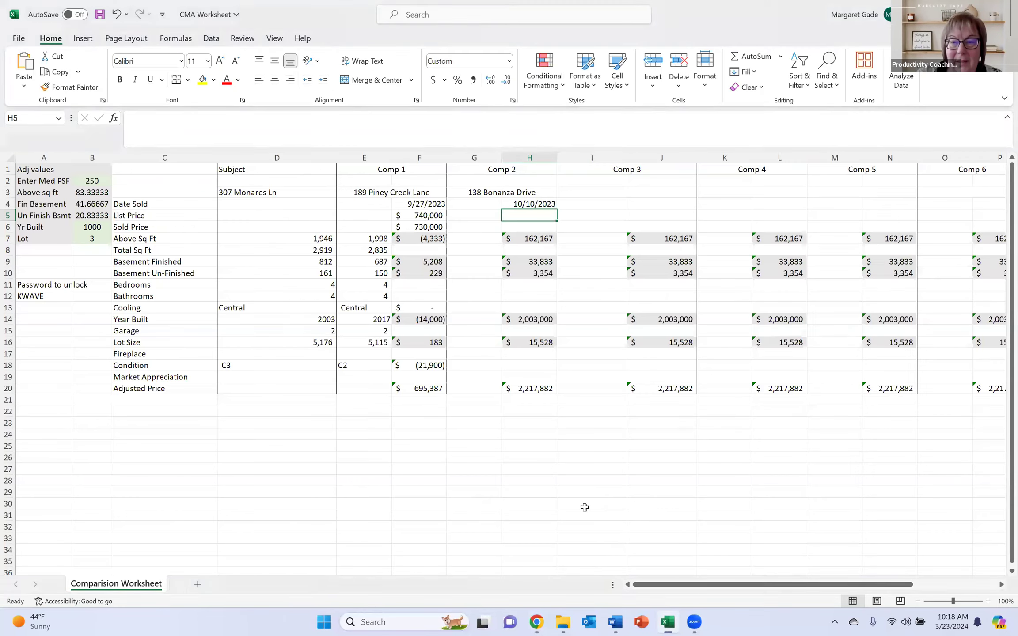
text(7500000)
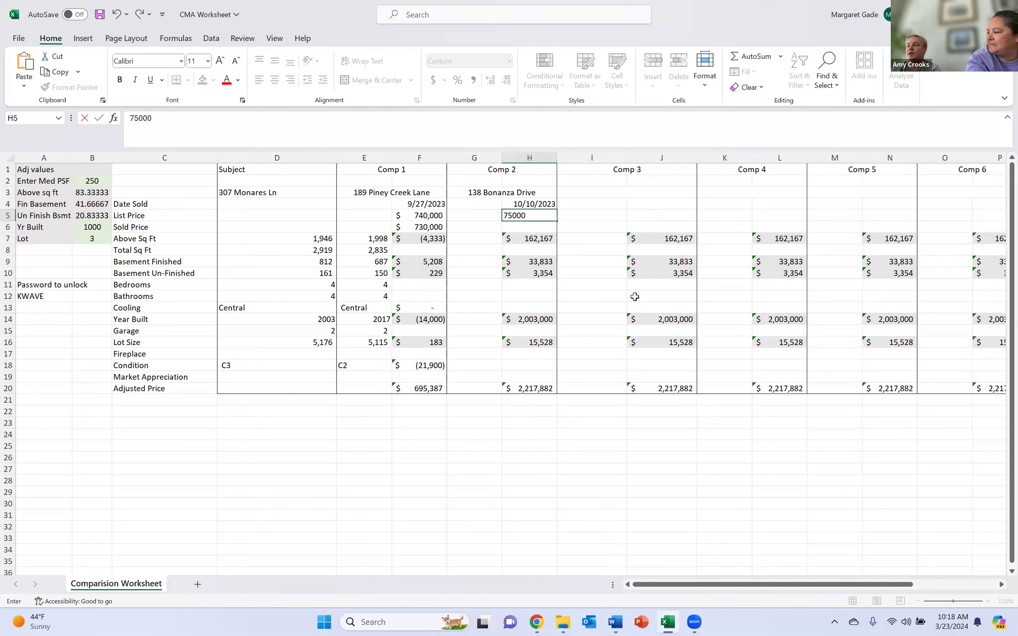
key(Return)
text(695000)
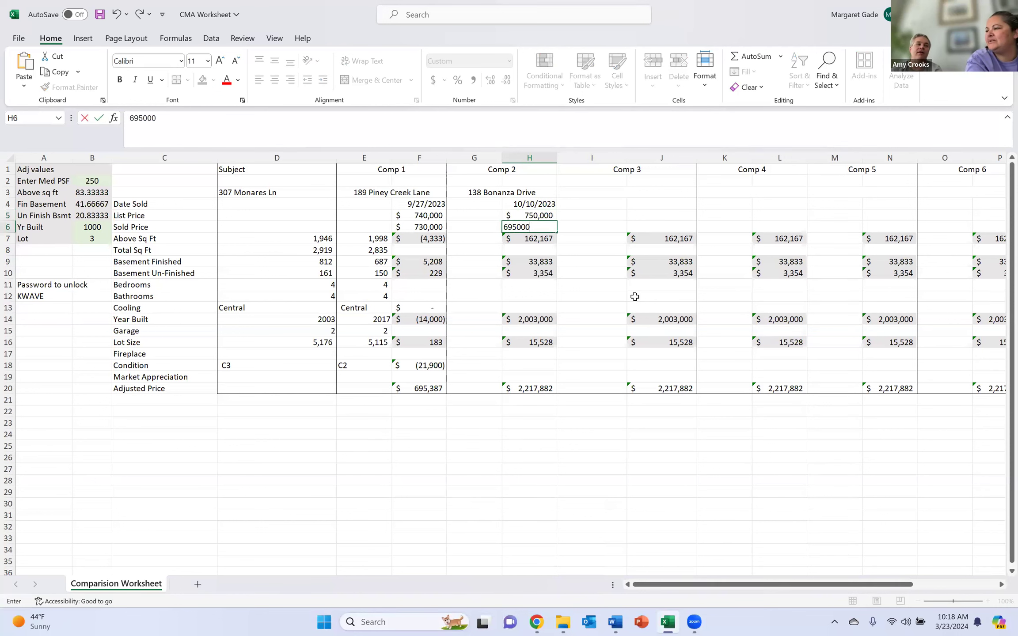
key(Return)
Enter 2,418 above-grade and 3,622 total square feet for Comp 2
click(480, 238)
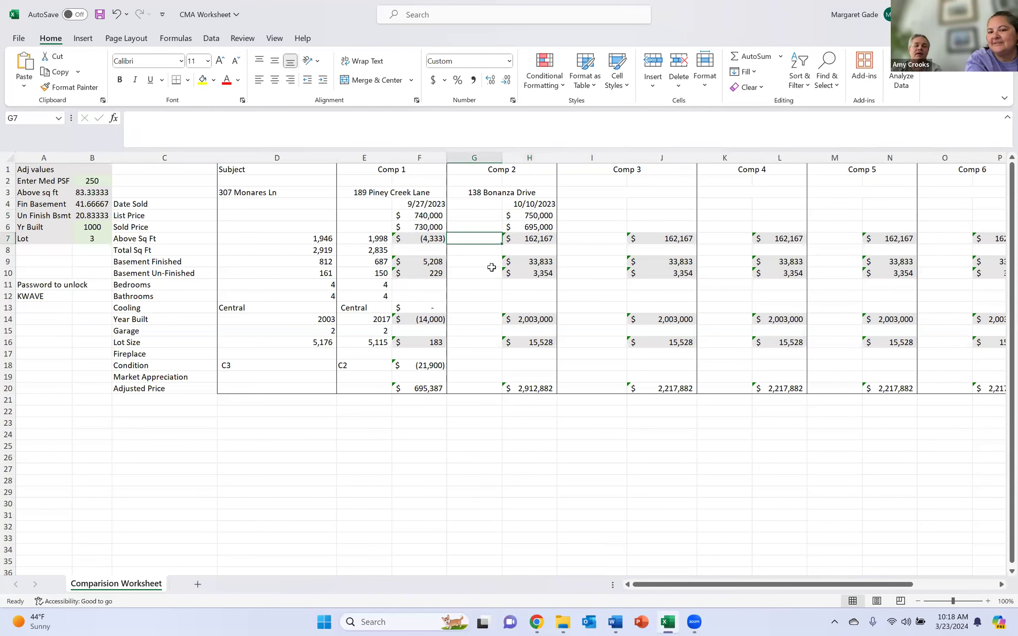
click(542, 621)
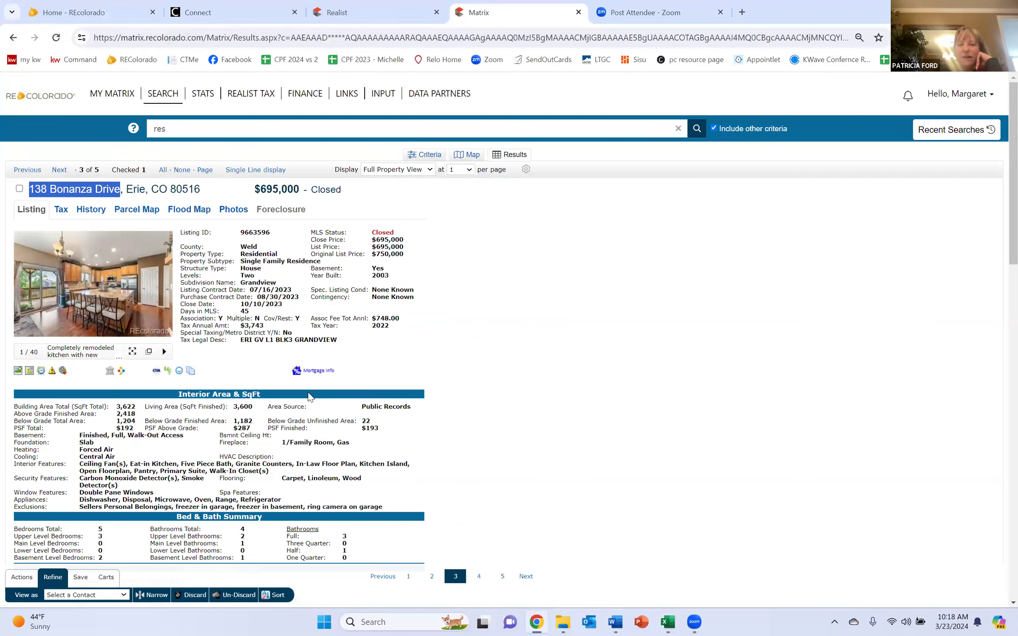
scroll(444, 352, down, 3)
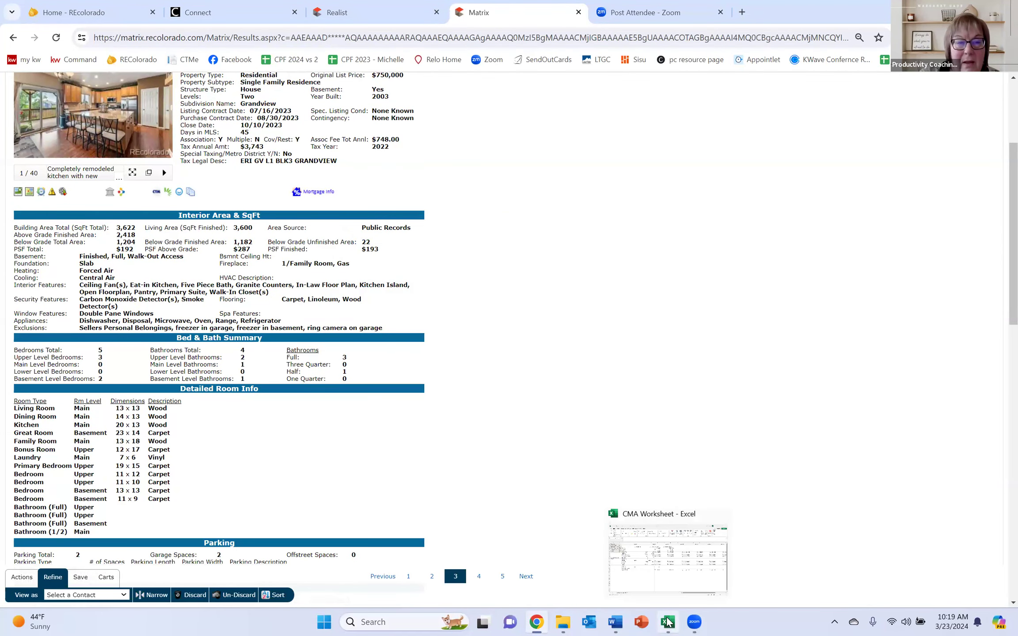
click(668, 622)
text(2418)
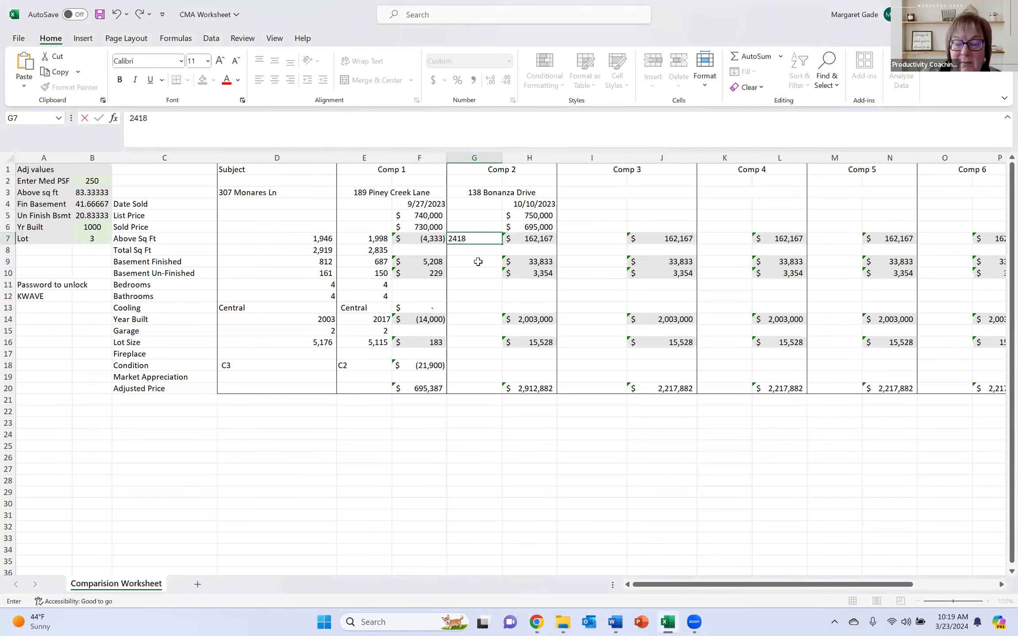
key(Return)
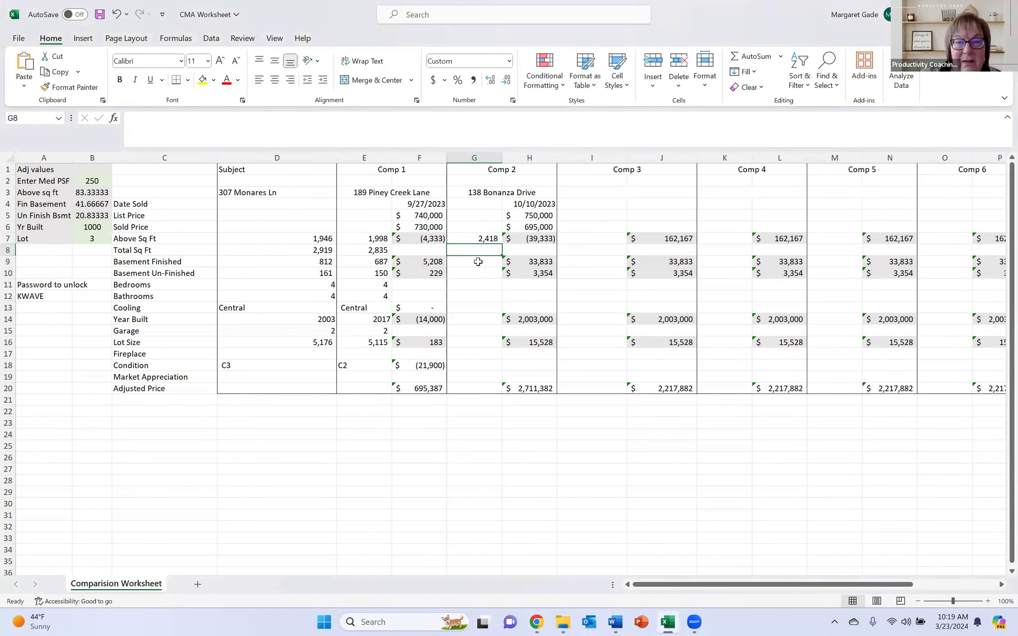
click(536, 622)
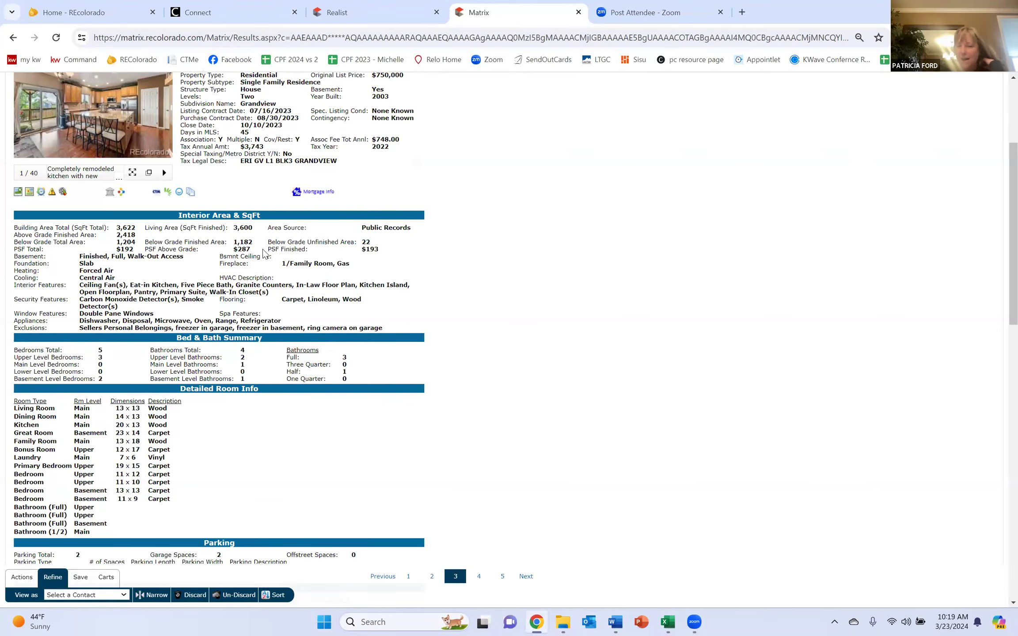
click(670, 621)
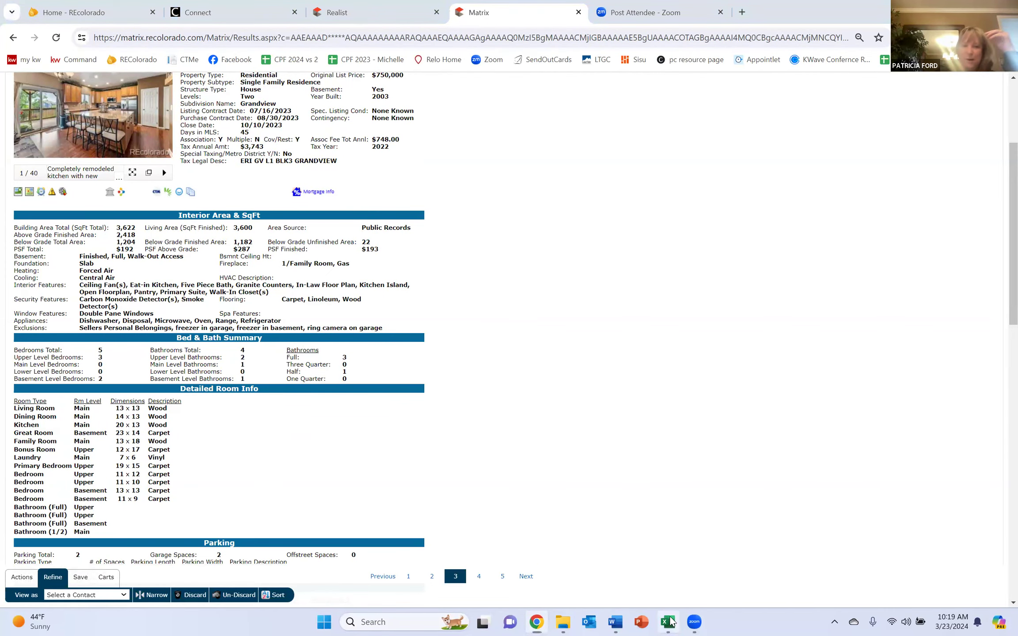
text(3,62)
text(2)
key(Return)
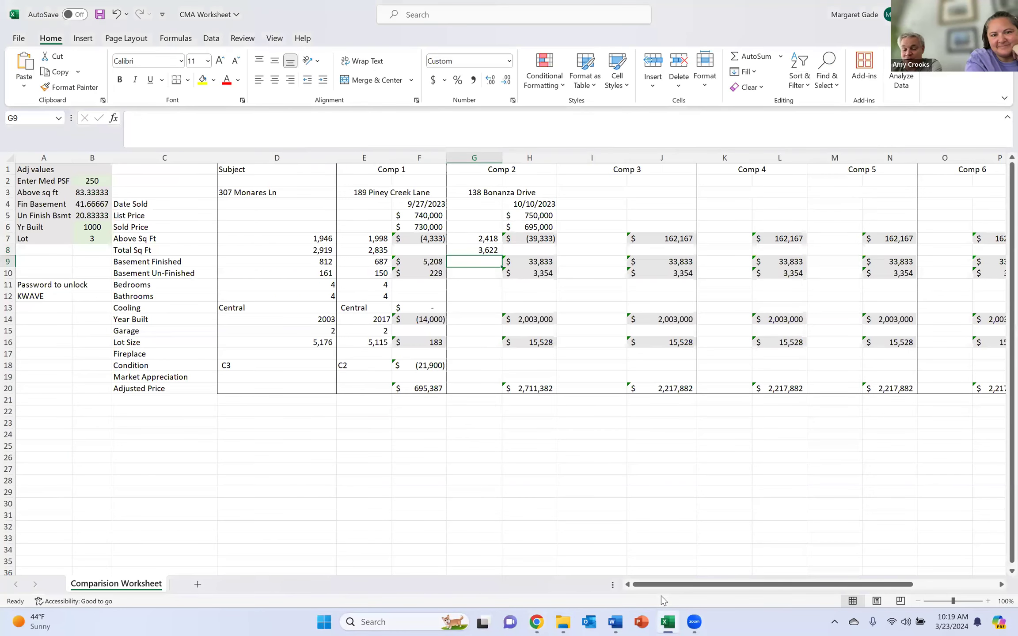
Enter Comp 2's basement as 1,182 finished and 22 unfinished square feet
mouse_move(546, 623)
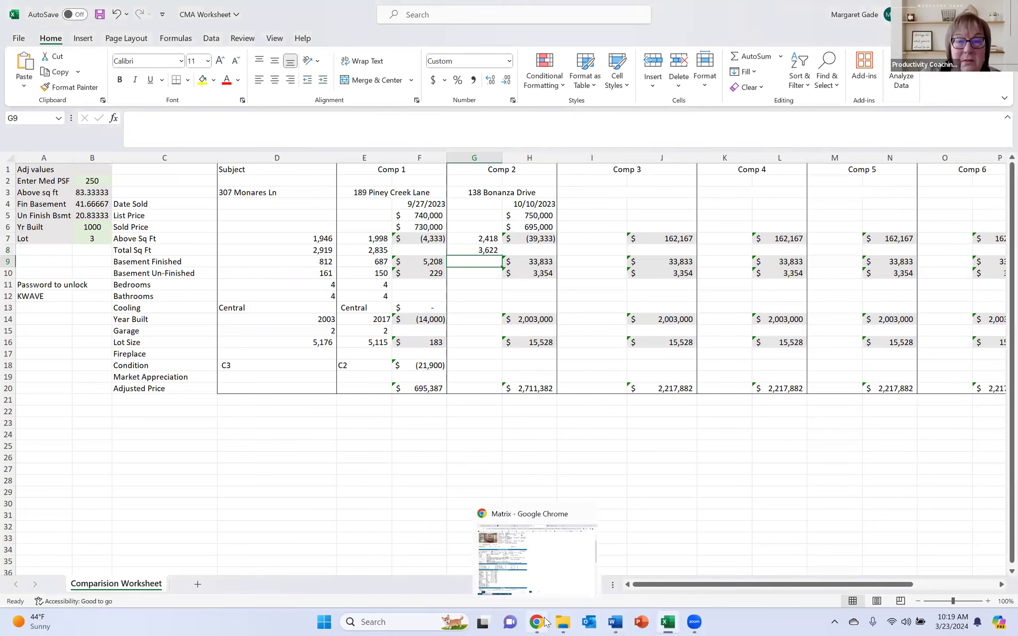
click(546, 623)
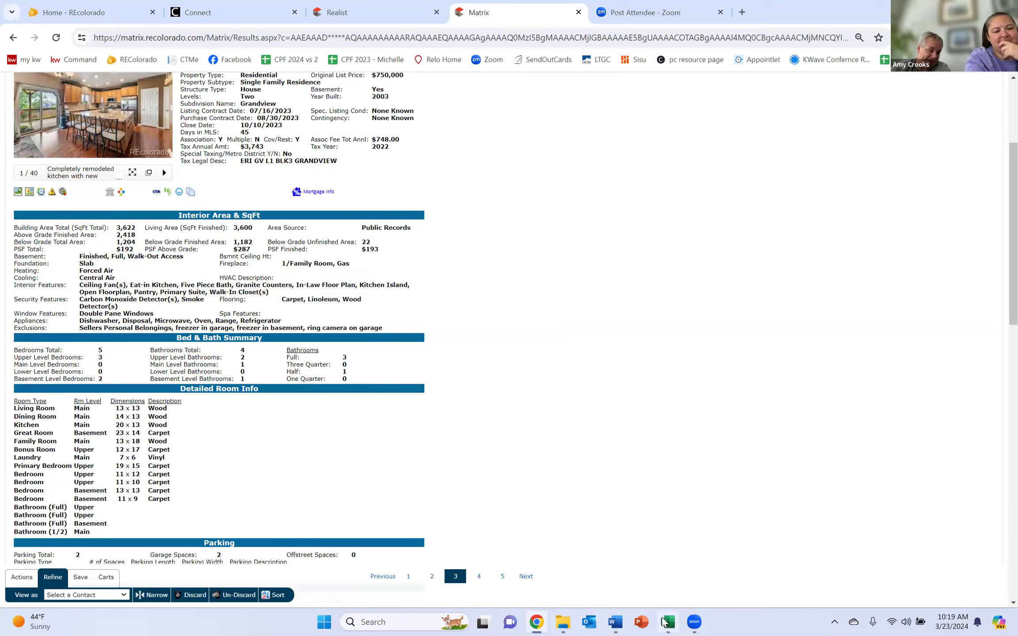
click(667, 622)
text(1182)
key(Return)
text(22)
key(Return)
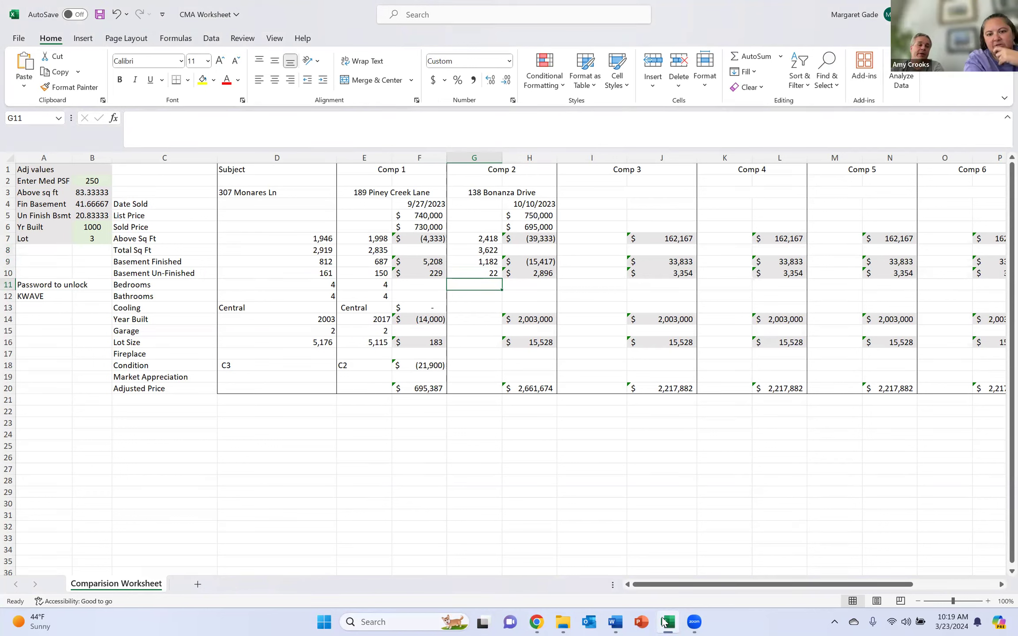
Enter 5 bedrooms, 4 bathrooms and Central cooling for Comp 2
click(491, 592)
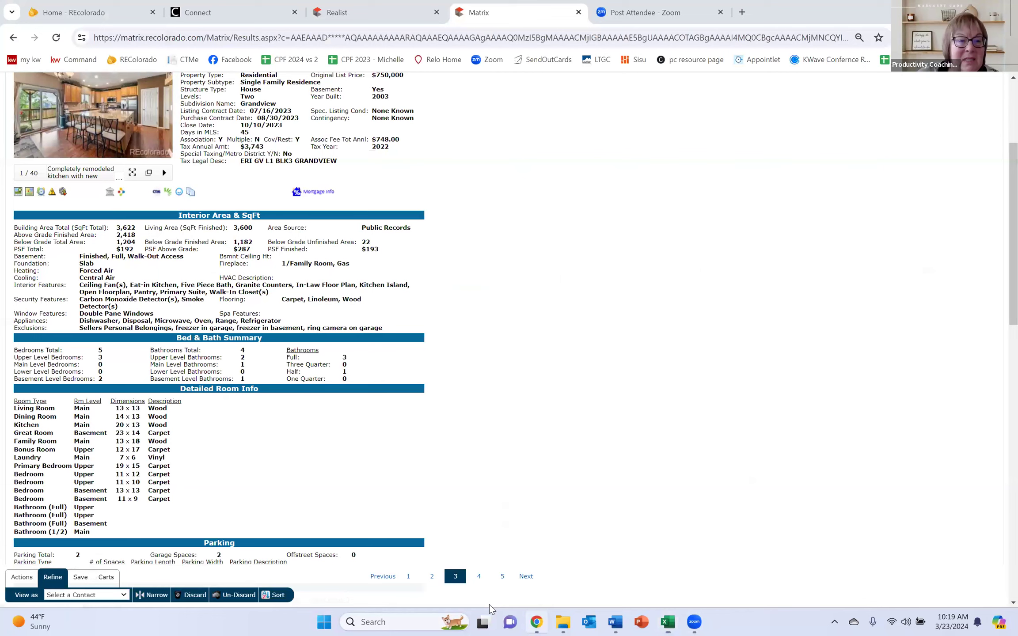
click(668, 623)
text(5)
key(Return)
text(4)
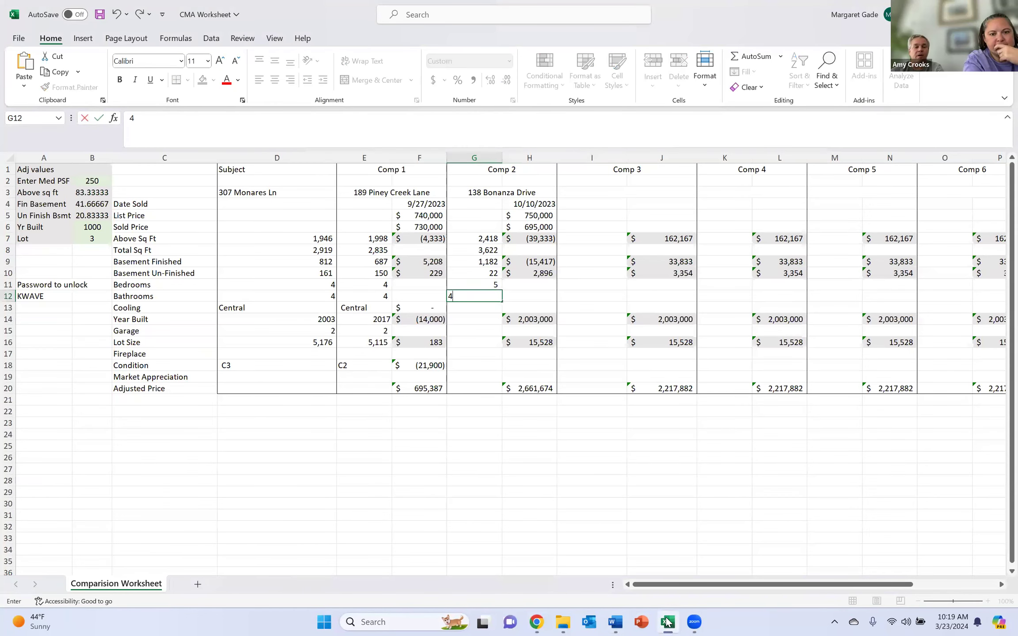
key(Return)
text(Central)
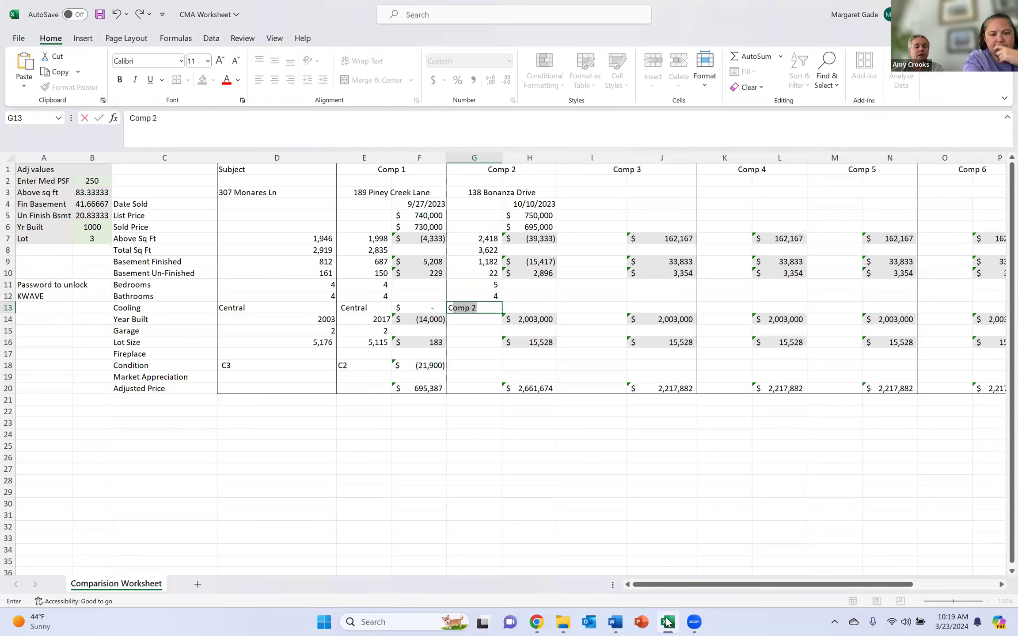
key(Return)
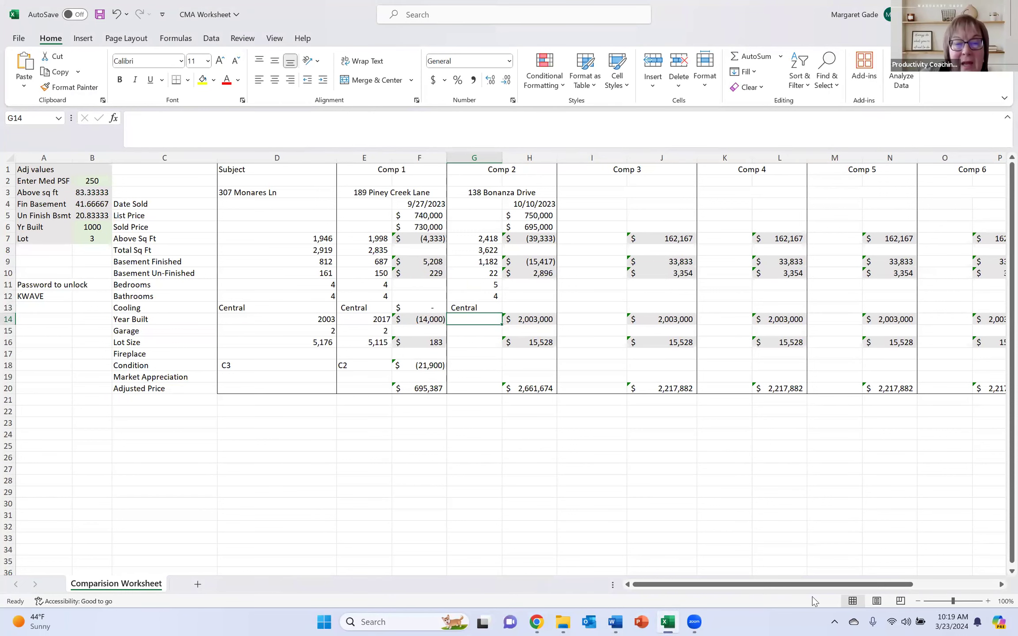
Enter 2003 as Comp 2's year built, correcting a mistyped digit
click(537, 622)
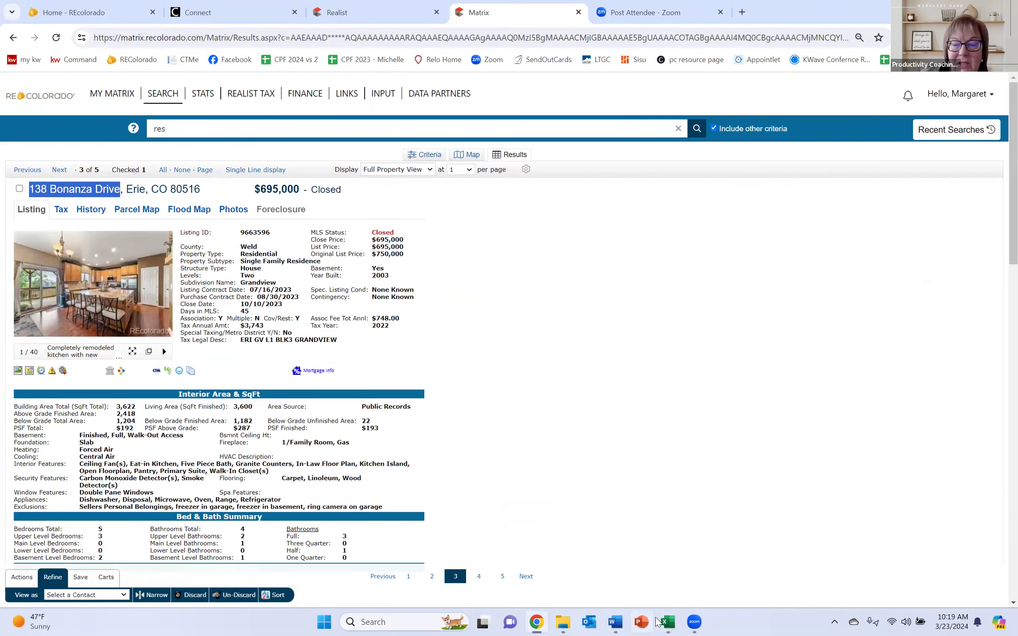
click(667, 622)
text(2000)
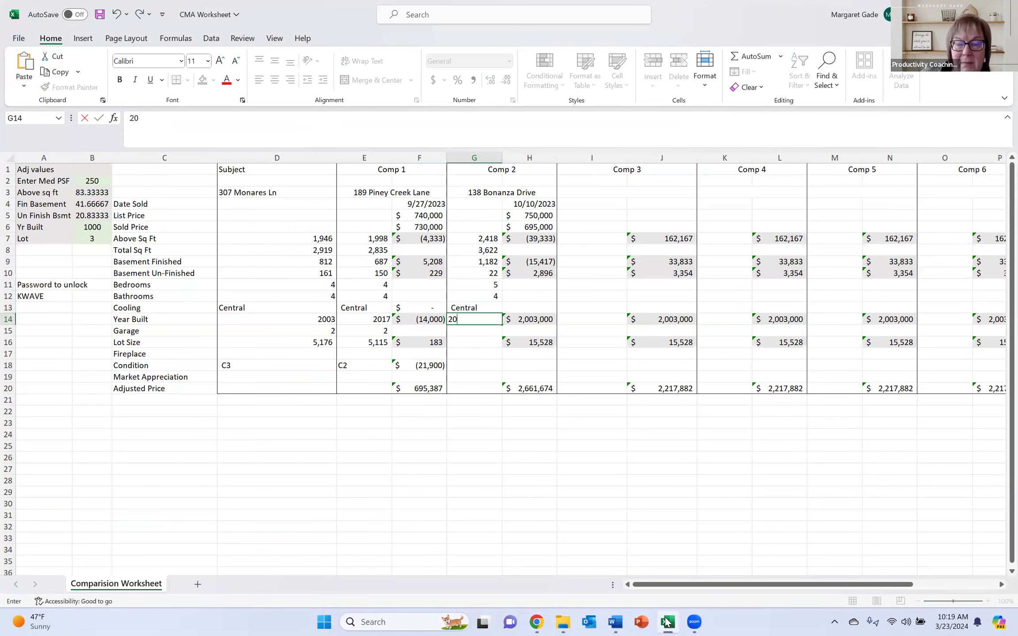
key(BackSpace)
text(3)
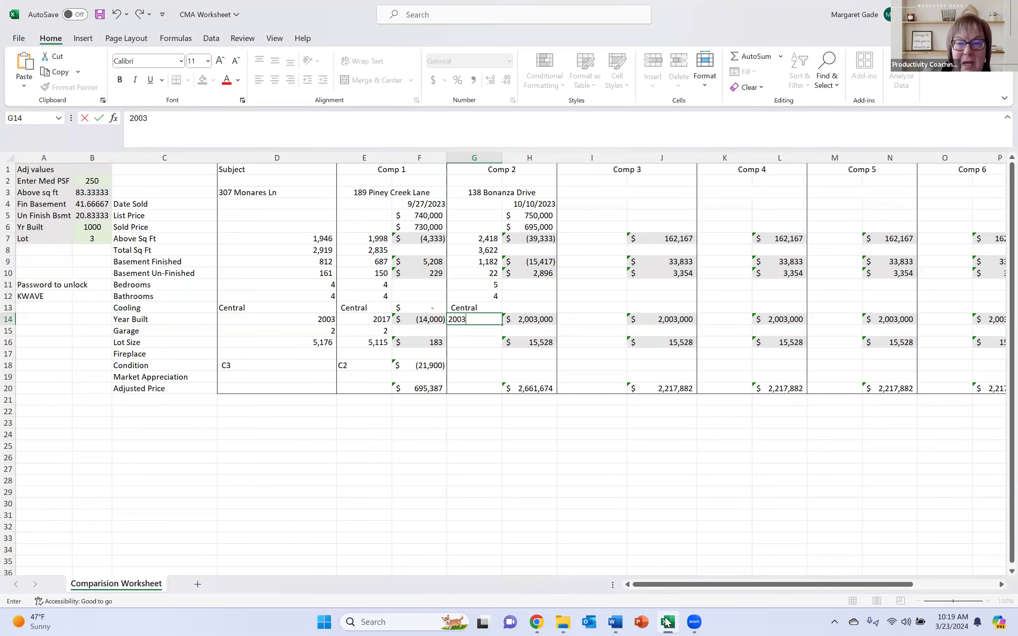
key(Return)
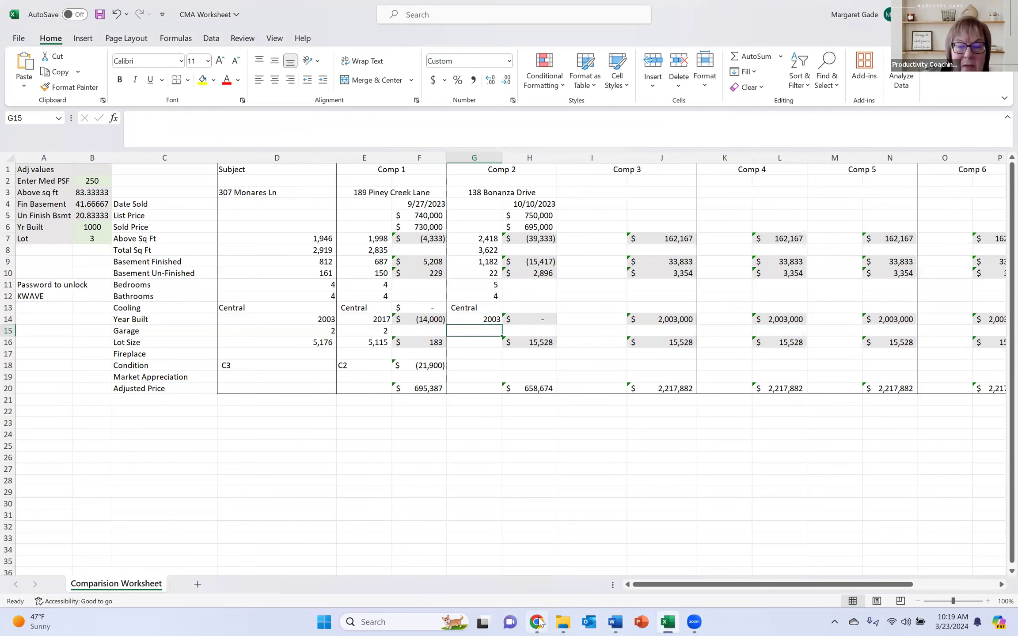
Enter 2 garage spaces and a 6,482 lot size for Comp 2, then move to the Condition row
click(537, 623)
scroll(193, 439, down, 5)
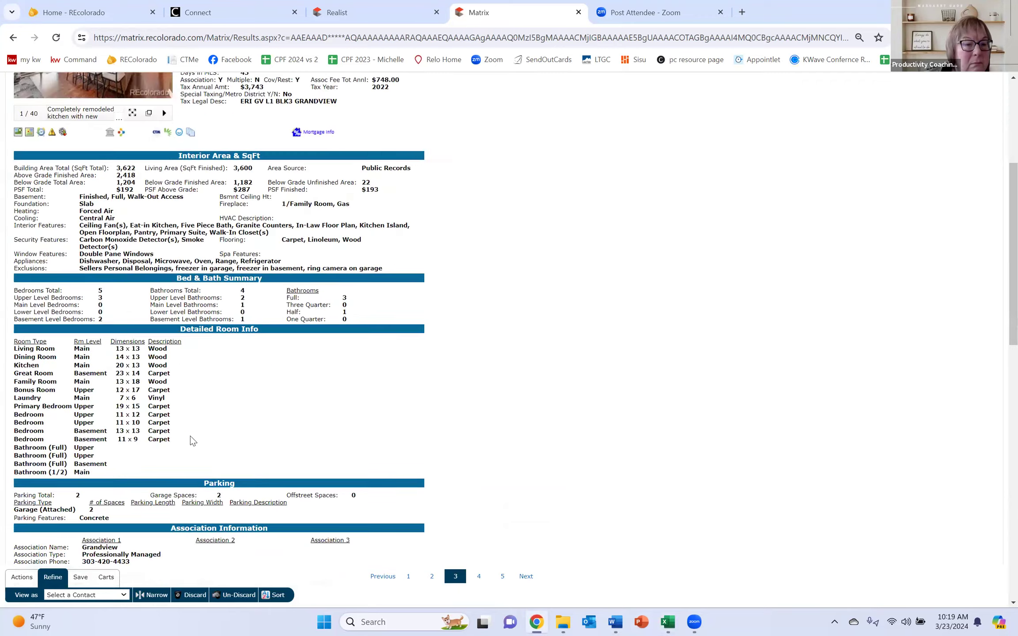
click(675, 622)
text(2)
key(Return)
click(537, 623)
scroll(171, 411, down, 4)
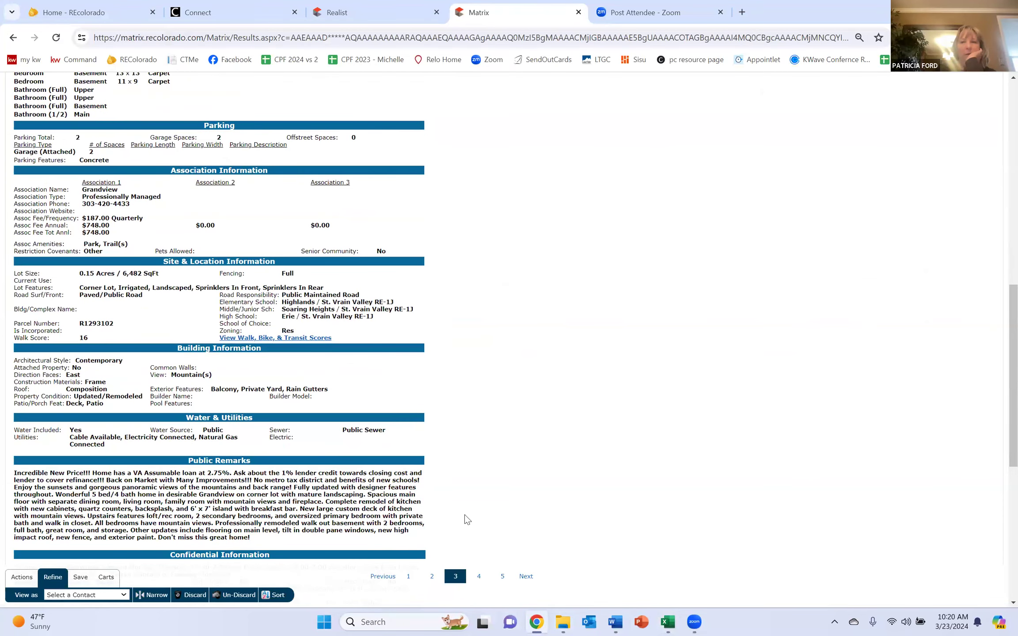
click(668, 623)
text(6,482)
key(Return)
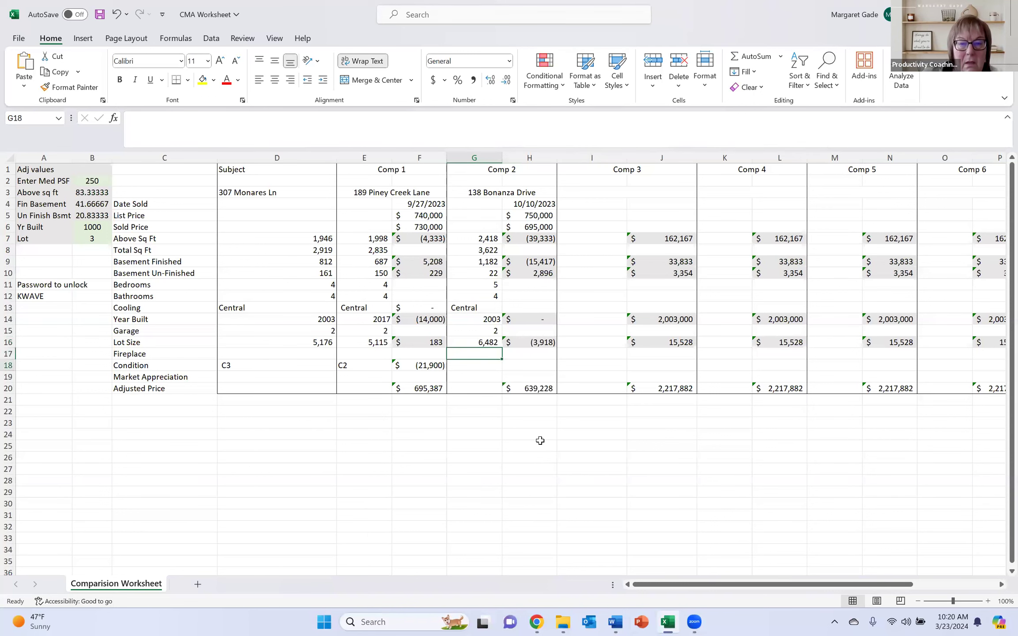
key(Return)
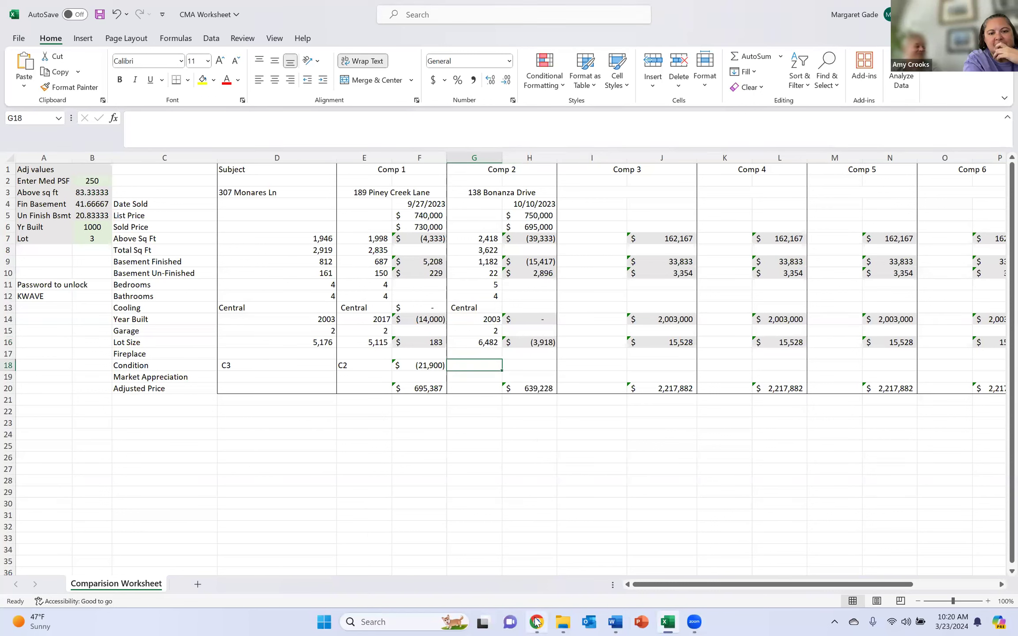
mouse_move(536, 622)
click(519, 570)
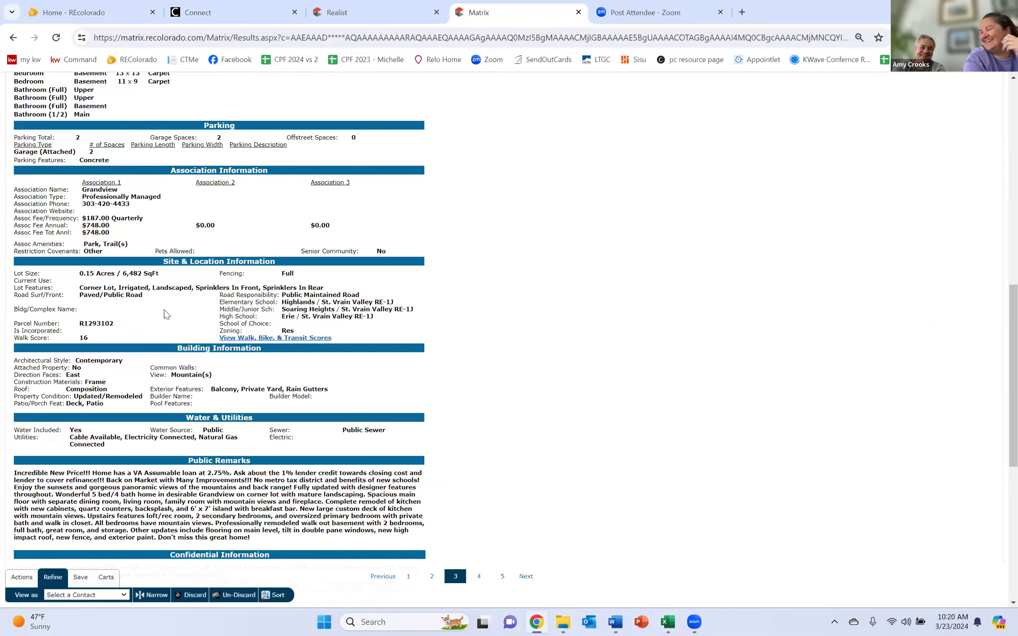
scroll(164, 310, up, 10)
click(113, 287)
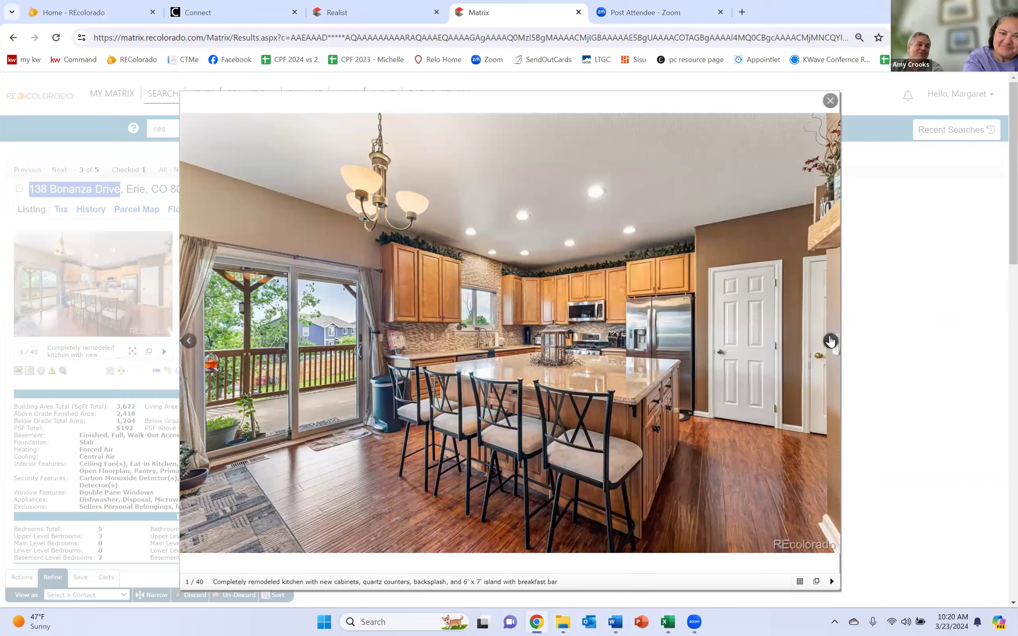
Page through the listing photos from the family room to the primary bedroom's private bath
click(830, 342)
click(830, 341)
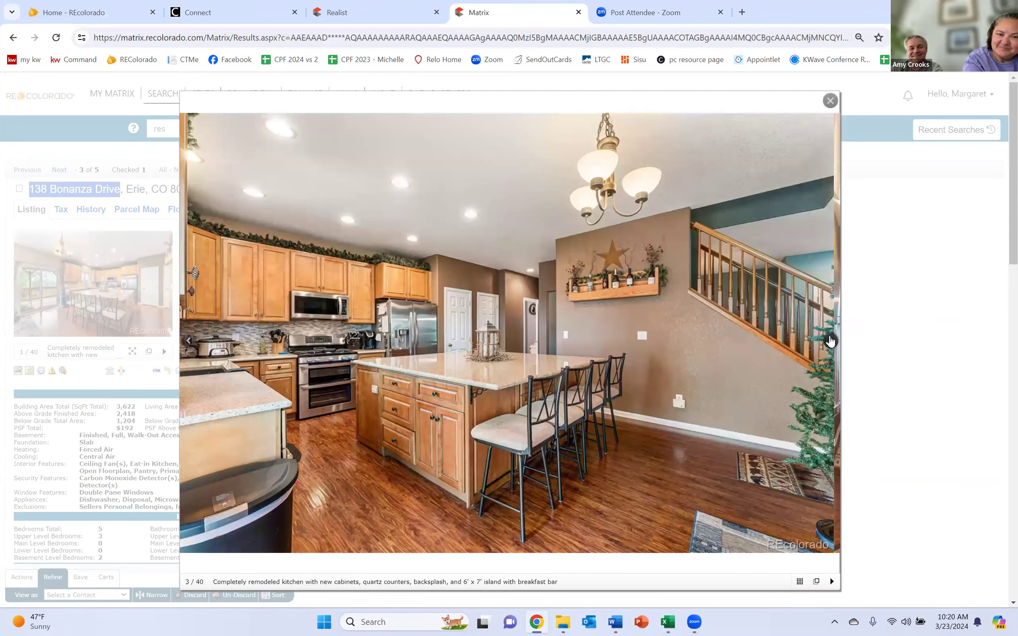
click(830, 341)
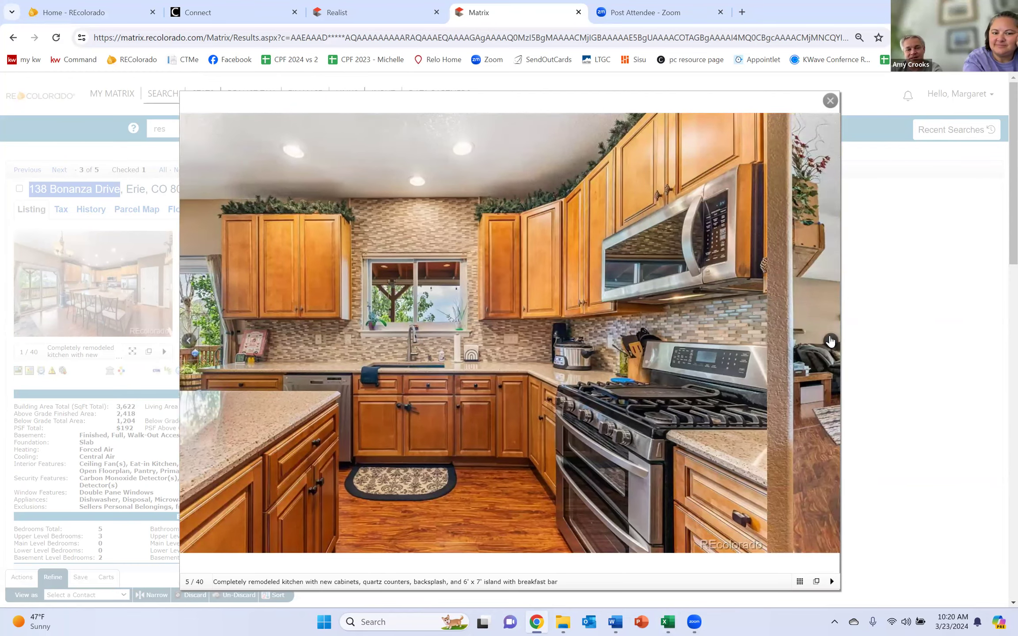
click(830, 341)
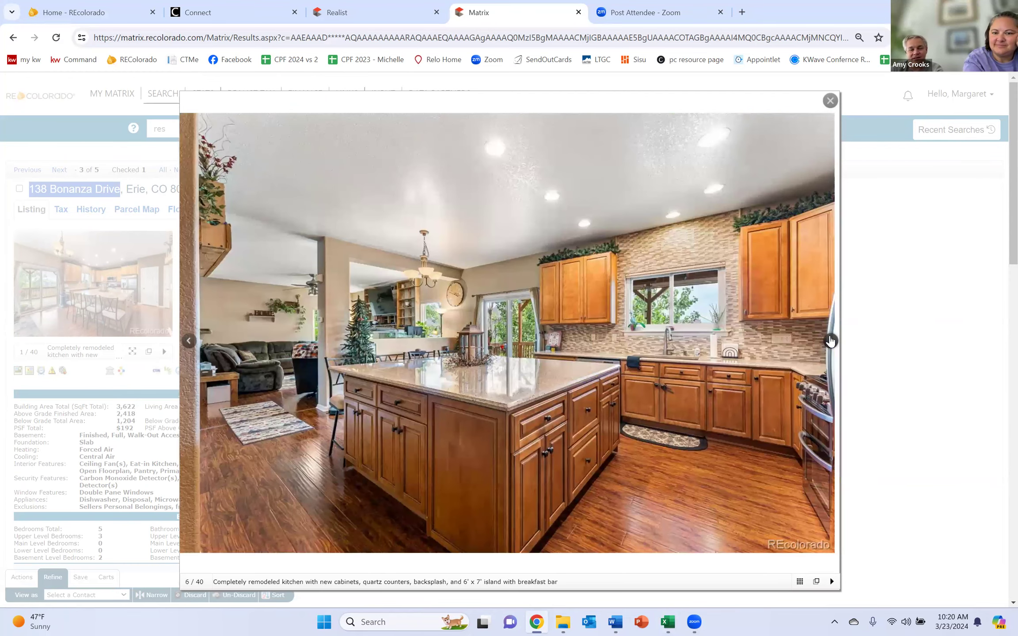
click(830, 342)
click(830, 341)
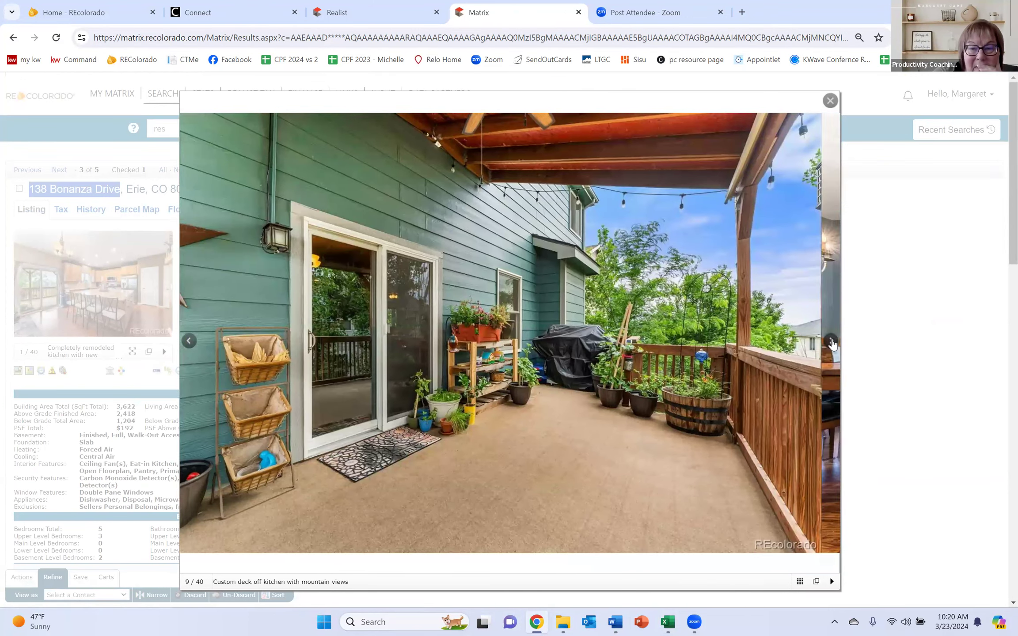
click(831, 343)
click(831, 343)
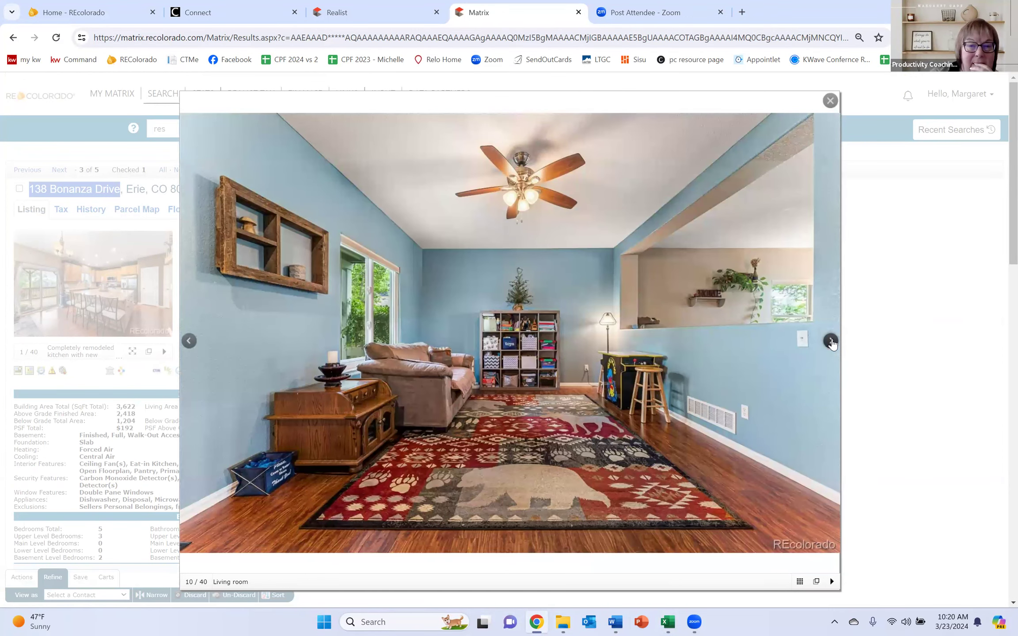
click(831, 343)
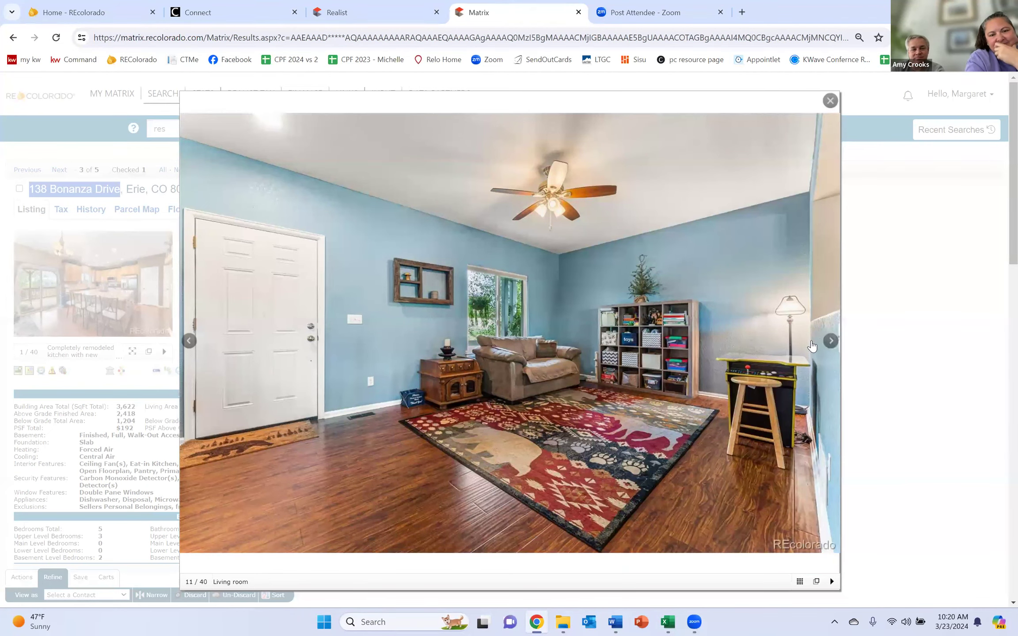
click(831, 343)
click(830, 342)
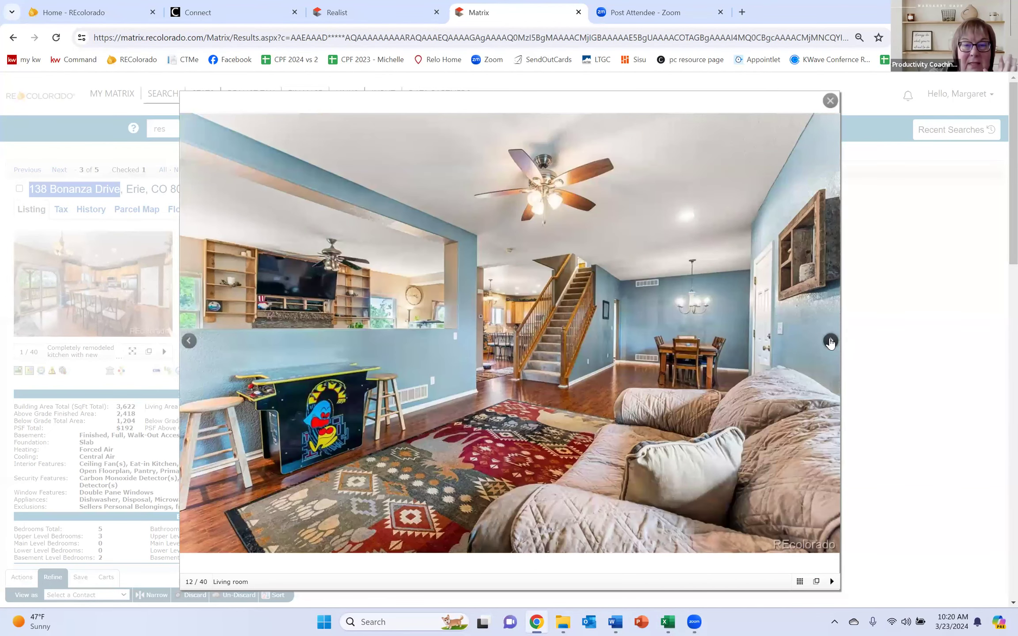
click(831, 342)
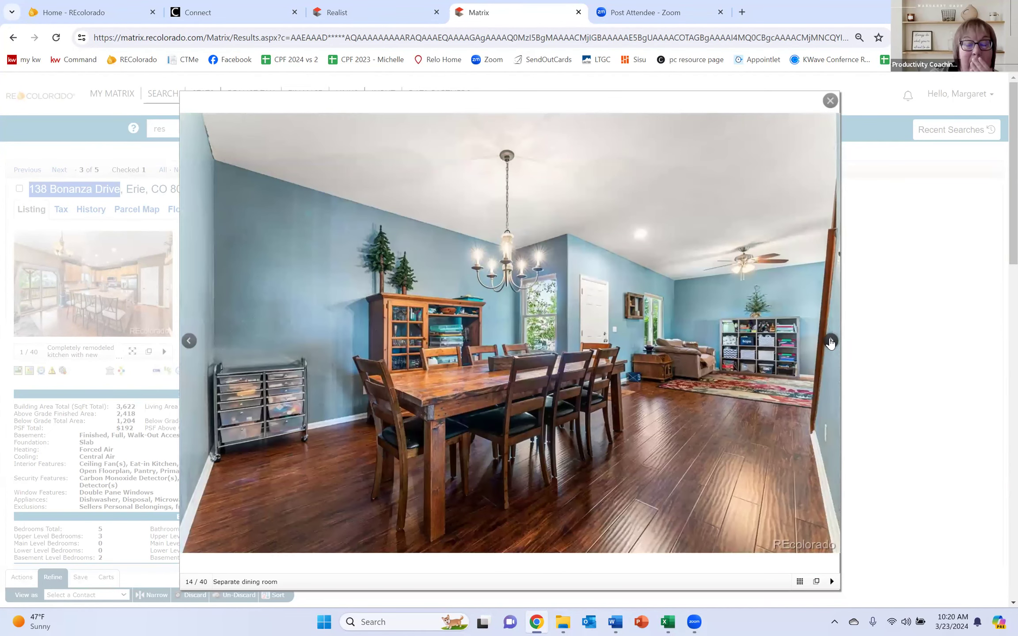
click(830, 343)
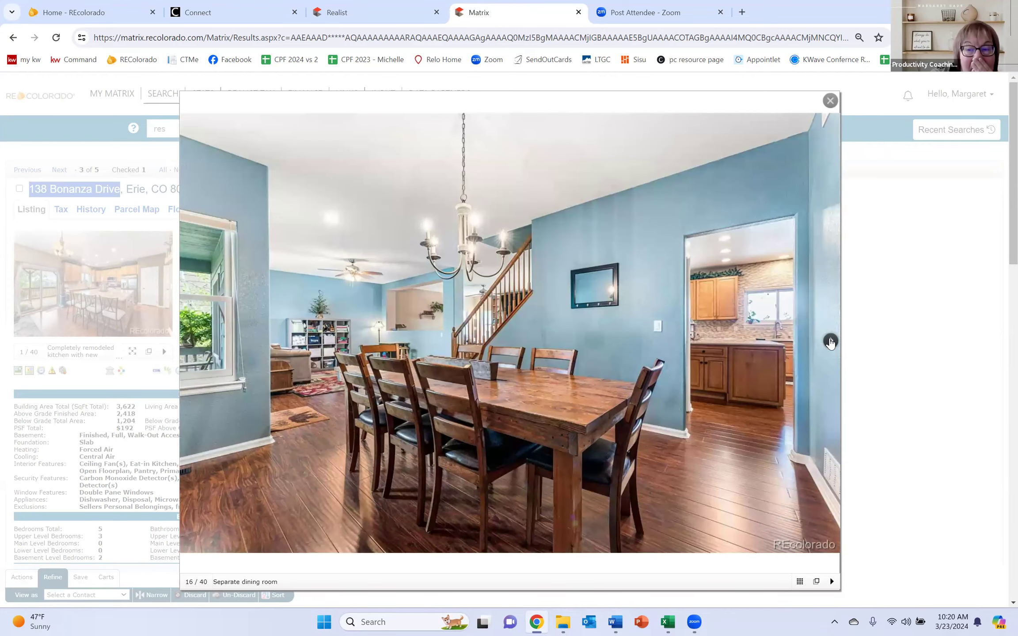
click(831, 342)
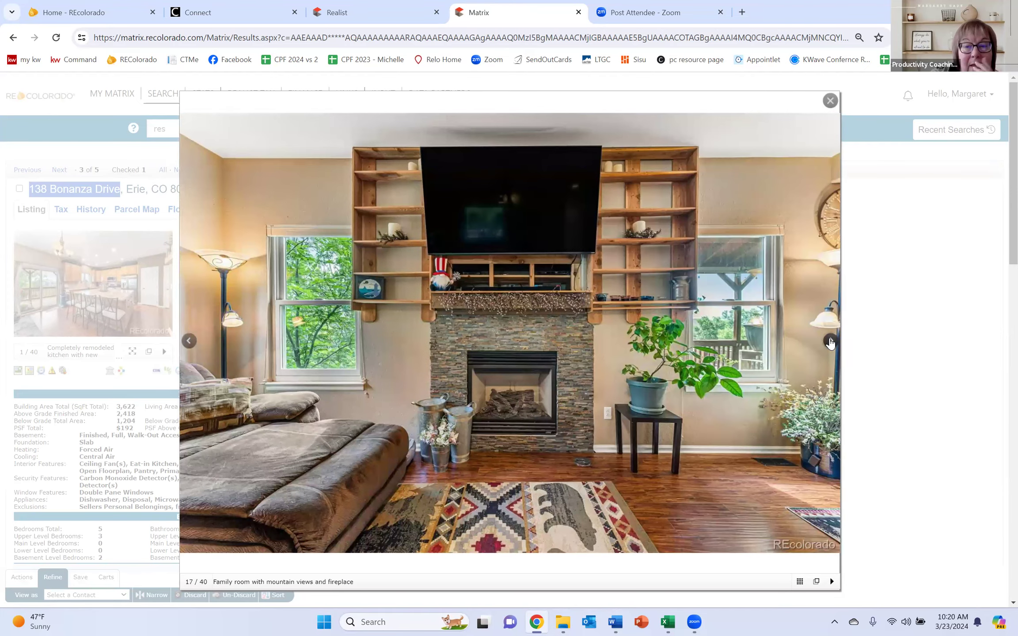
click(831, 342)
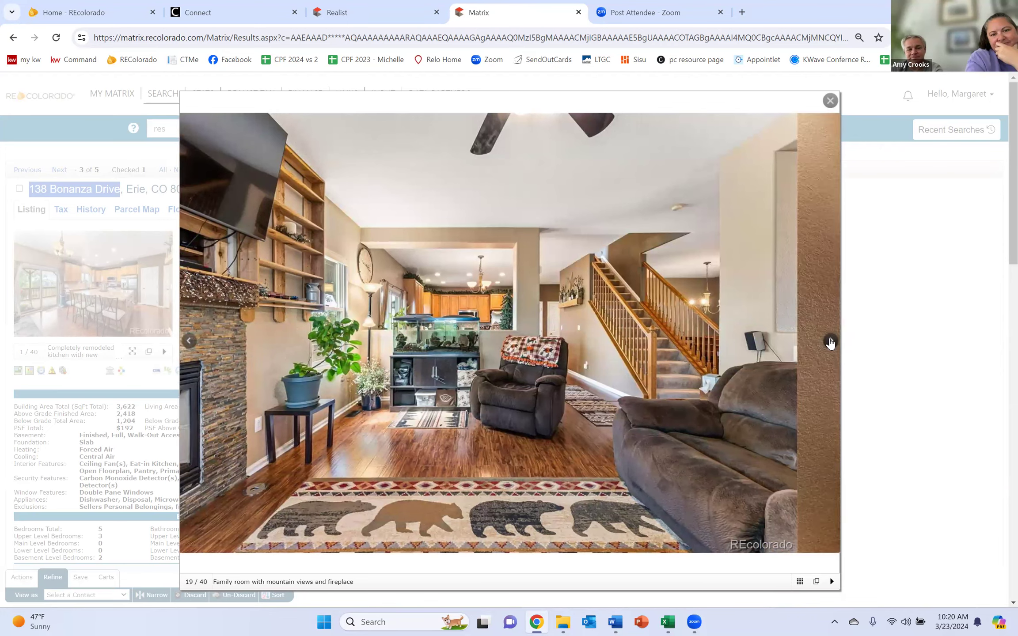
click(831, 342)
click(831, 343)
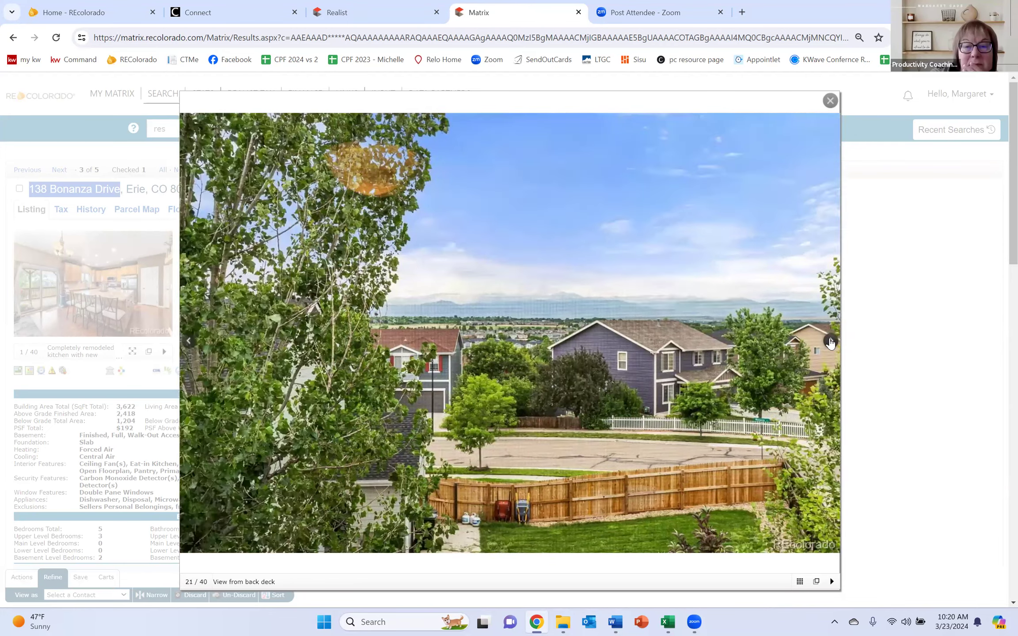
click(831, 342)
click(831, 342)
click(831, 343)
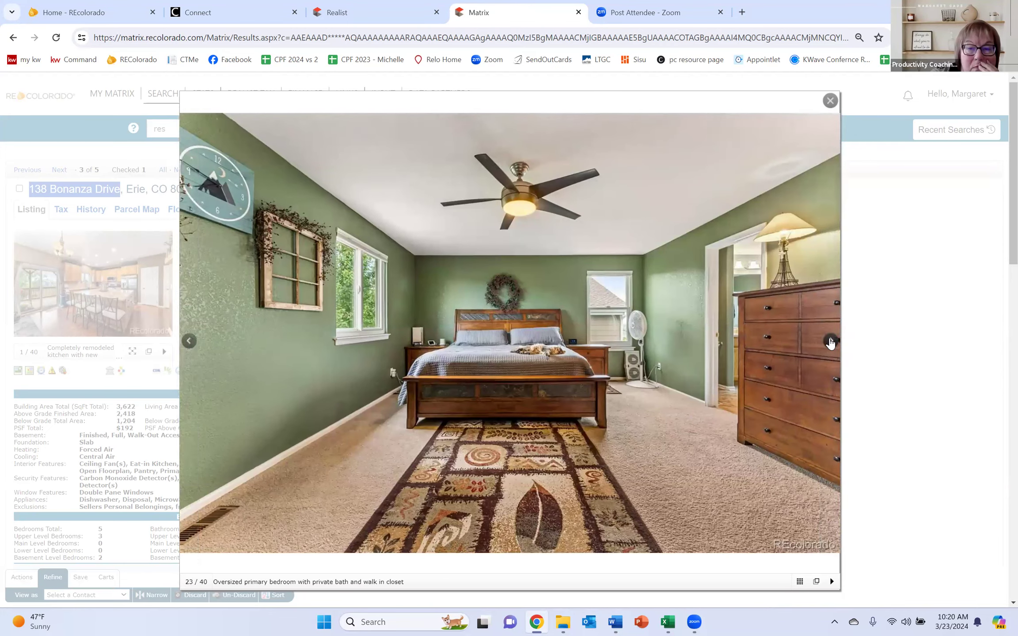
click(830, 343)
click(831, 342)
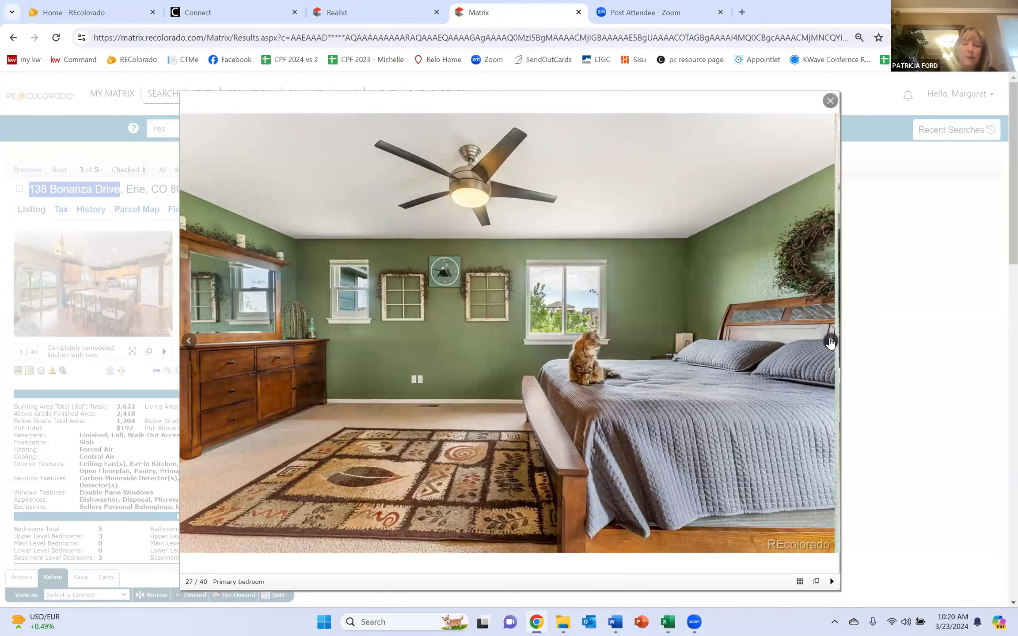
click(830, 342)
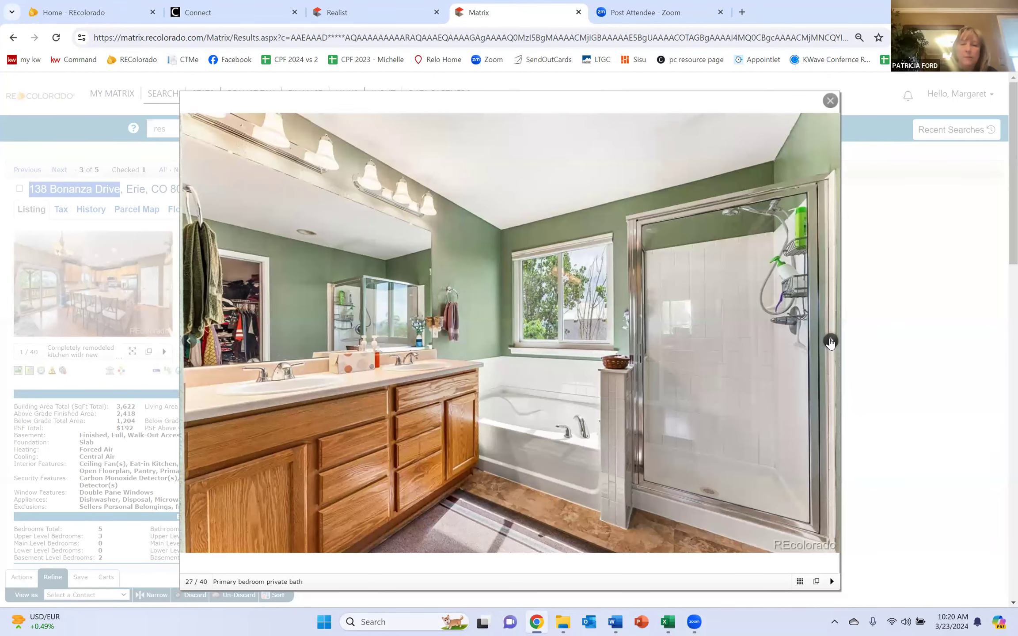
Revisit the primary bedroom, then continue through the bedrooms and basement bath to photo 36, the back deck view
click(195, 344)
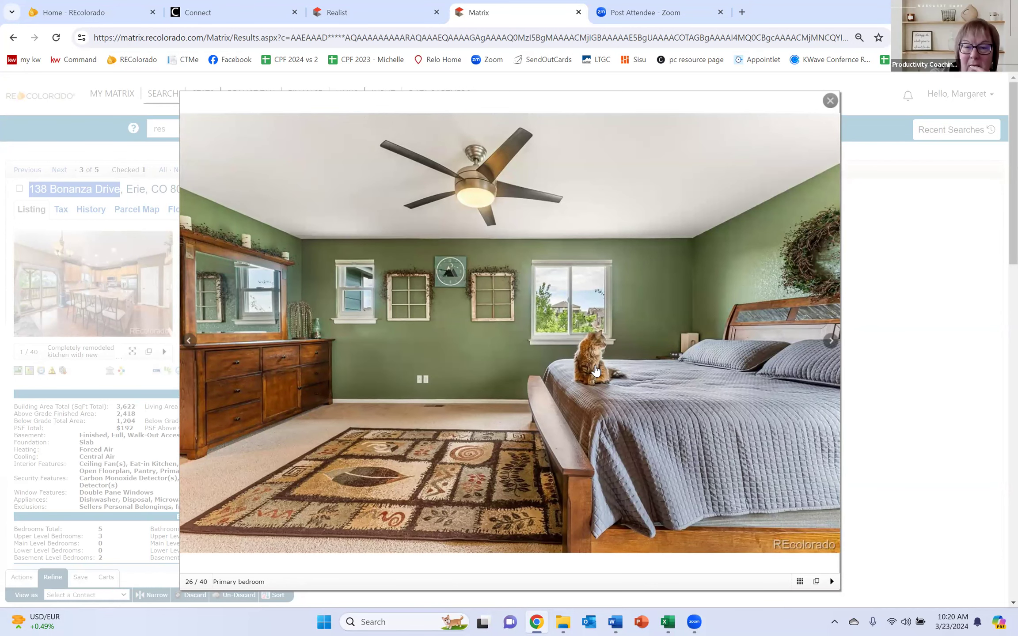
click(828, 344)
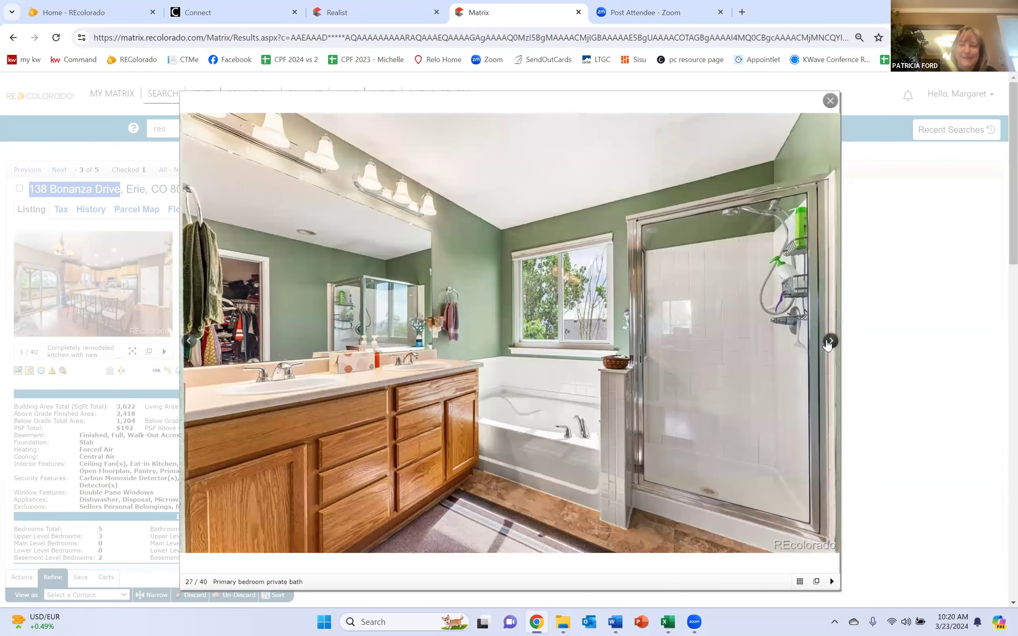
click(827, 344)
click(828, 344)
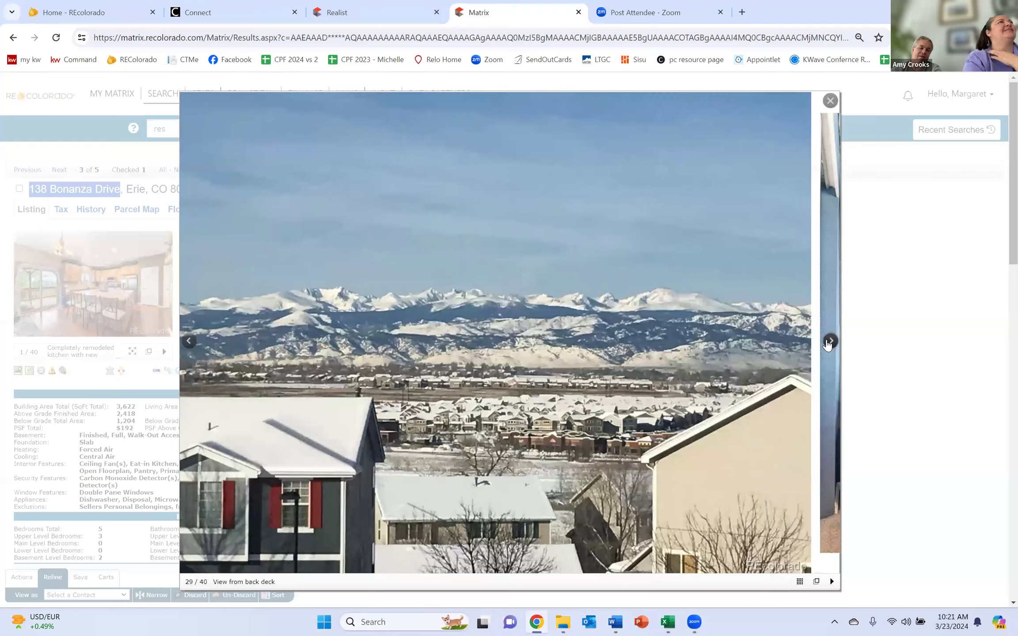
click(827, 344)
click(827, 344)
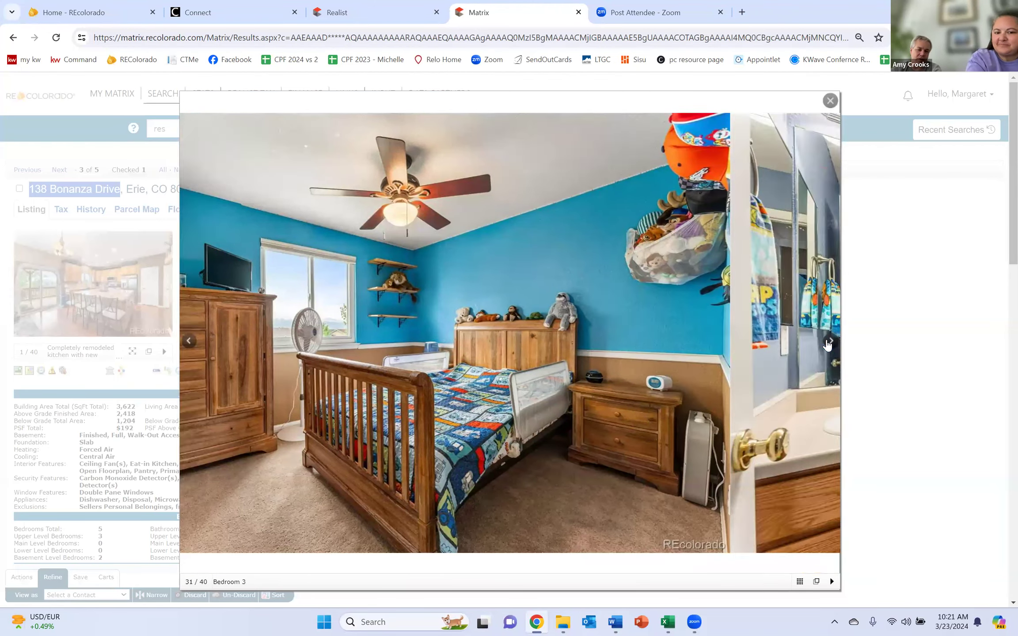
click(828, 344)
click(827, 345)
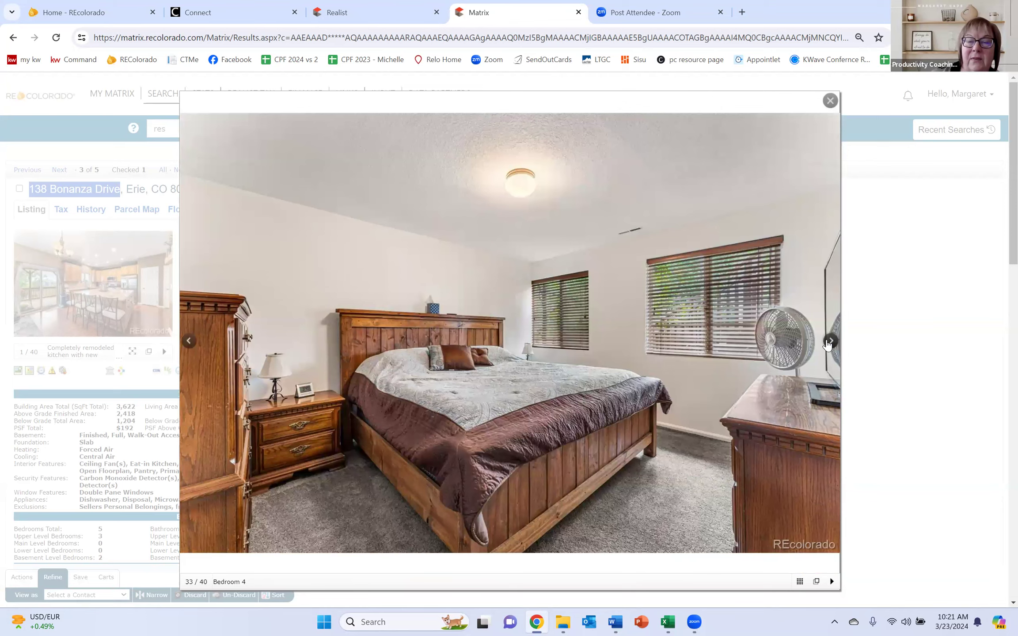
click(827, 344)
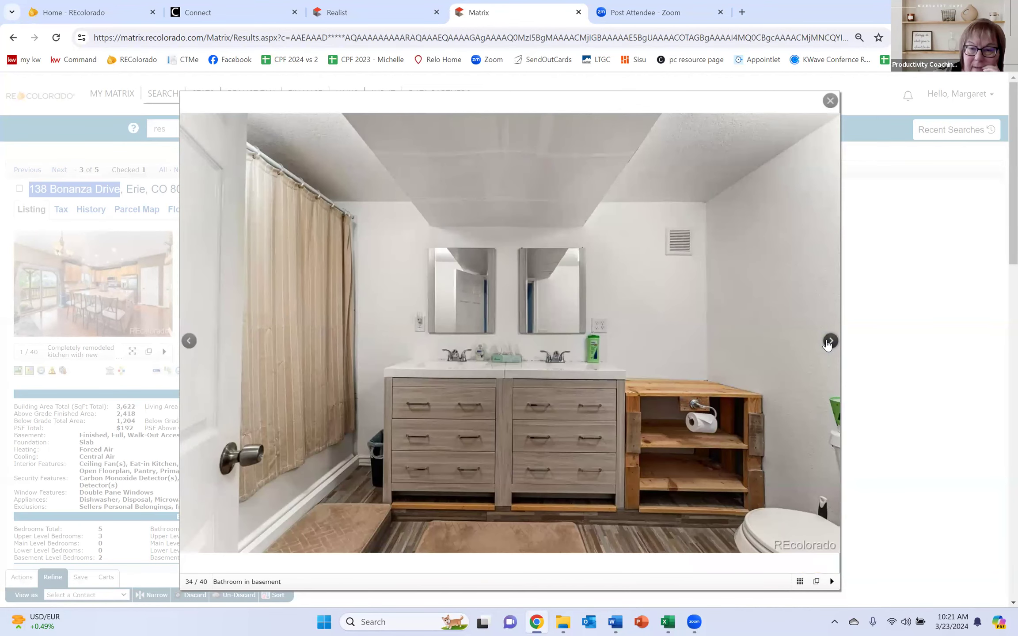
click(827, 344)
click(827, 345)
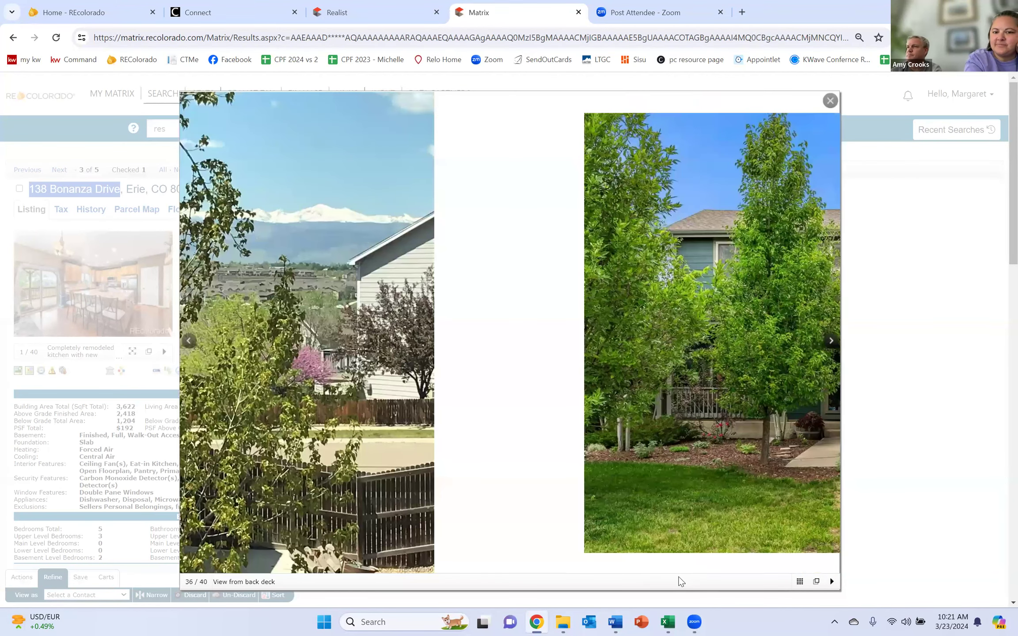
Set Comp 2's condition in G18 to C3
click(667, 622)
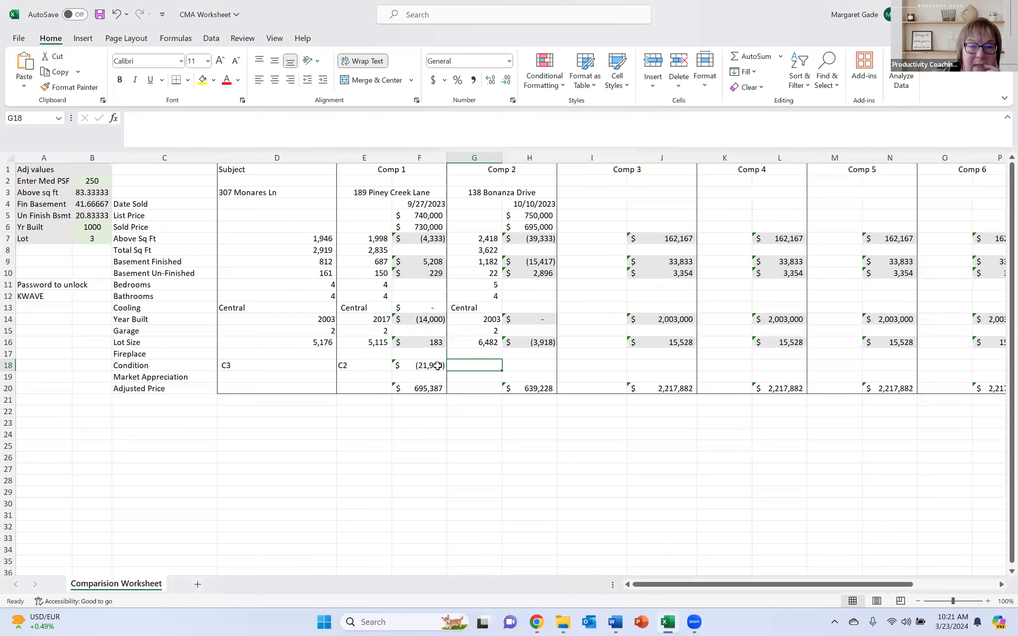
text(C3)
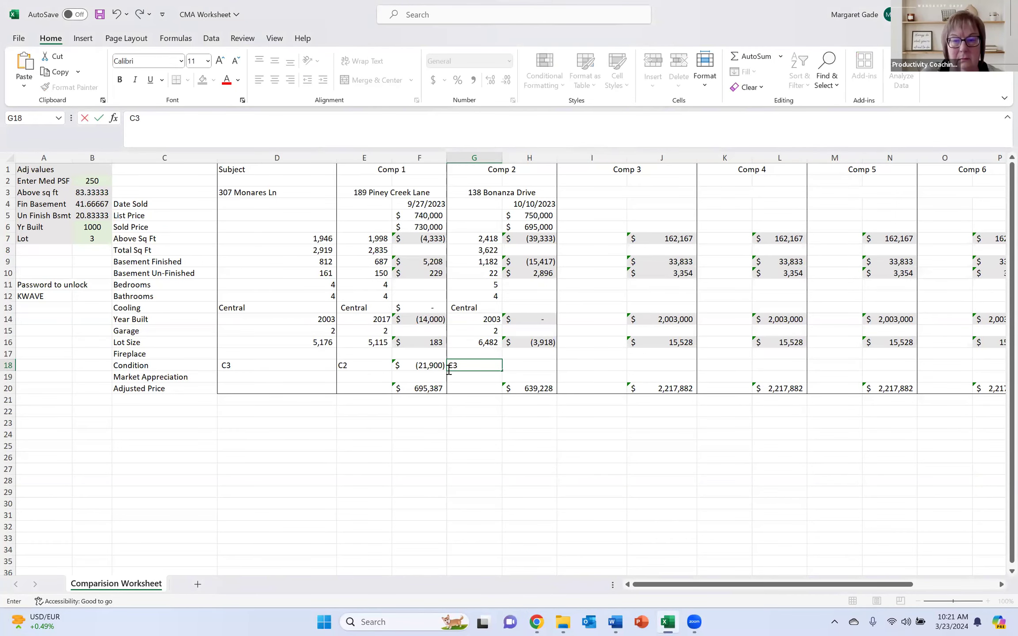
key(Return)
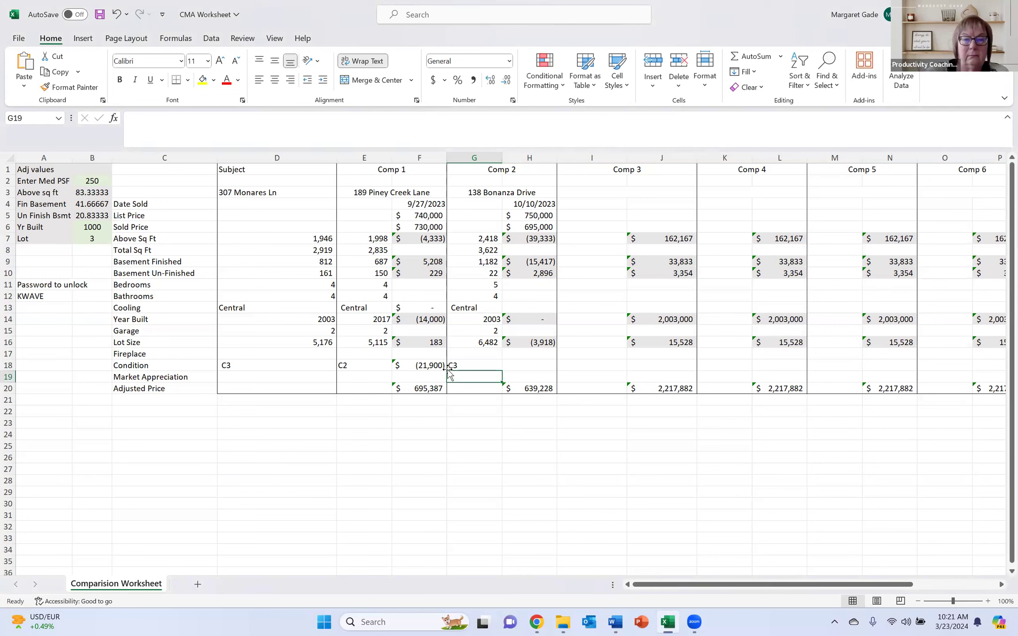
click(411, 423)
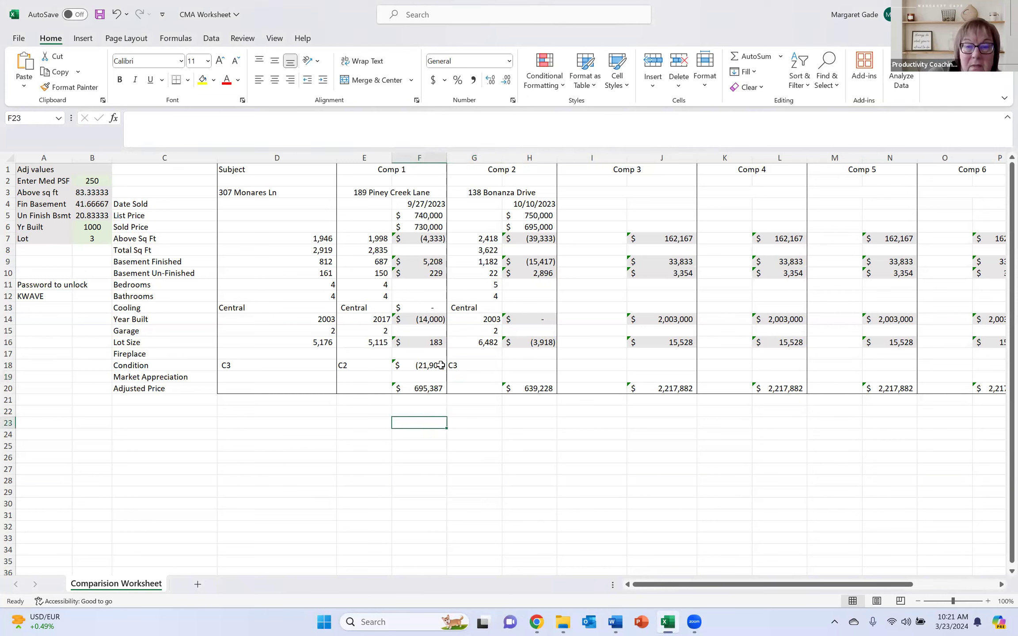
Review both comps' adjusted prices and compare Comp 2's above-grade square footage with the subject's
drag(418, 391, 530, 388)
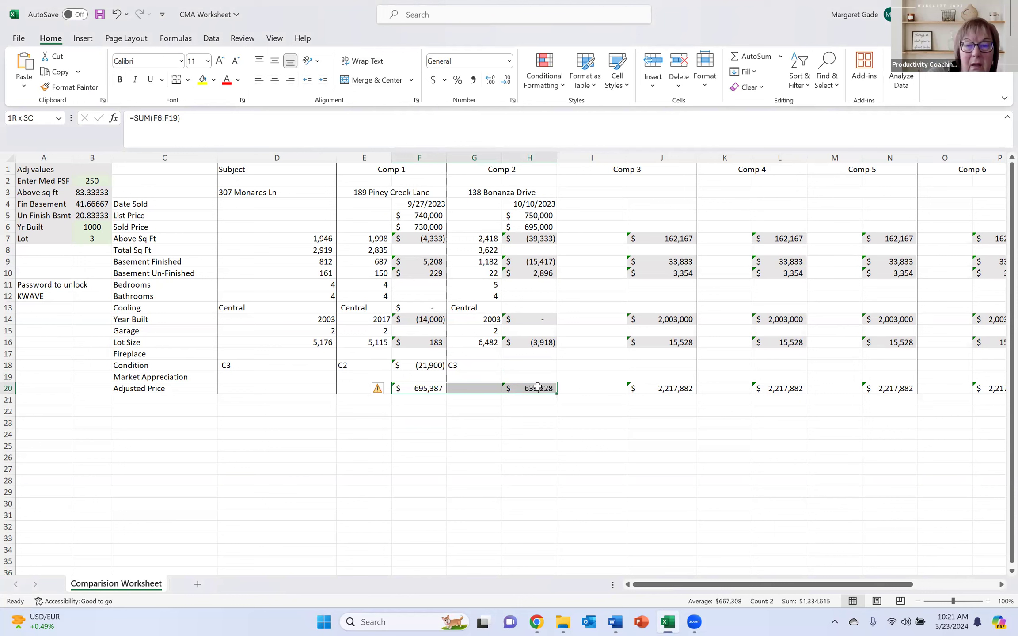
click(503, 402)
click(525, 389)
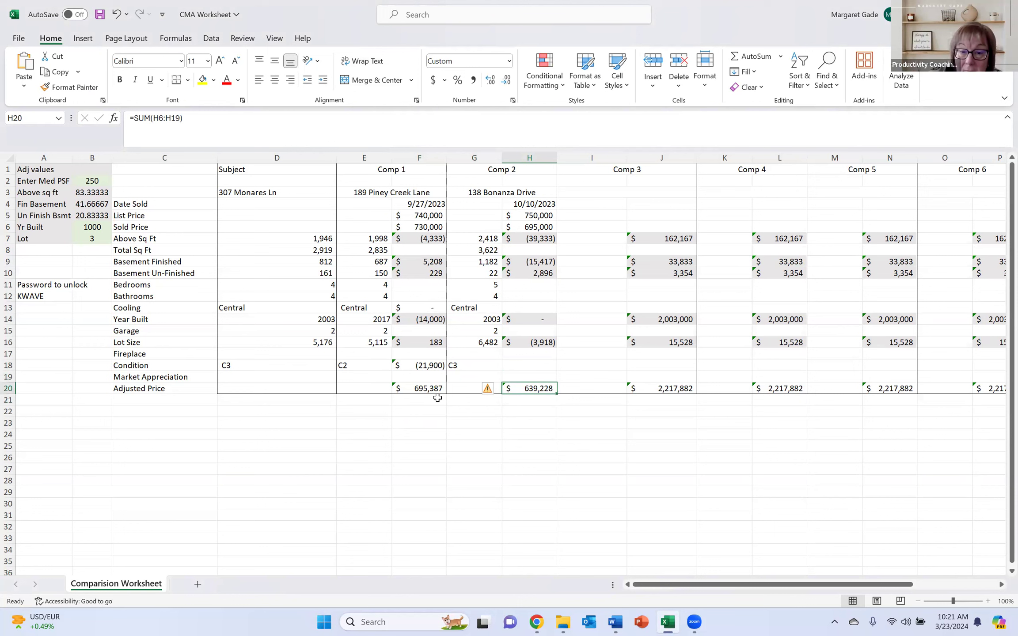
drag(416, 389, 532, 391)
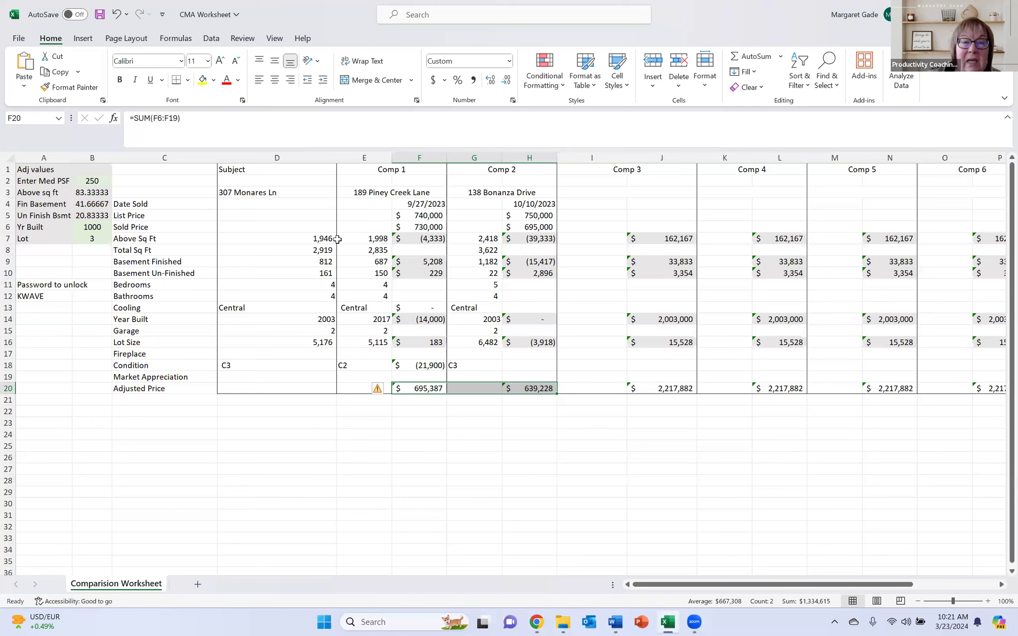
click(475, 239)
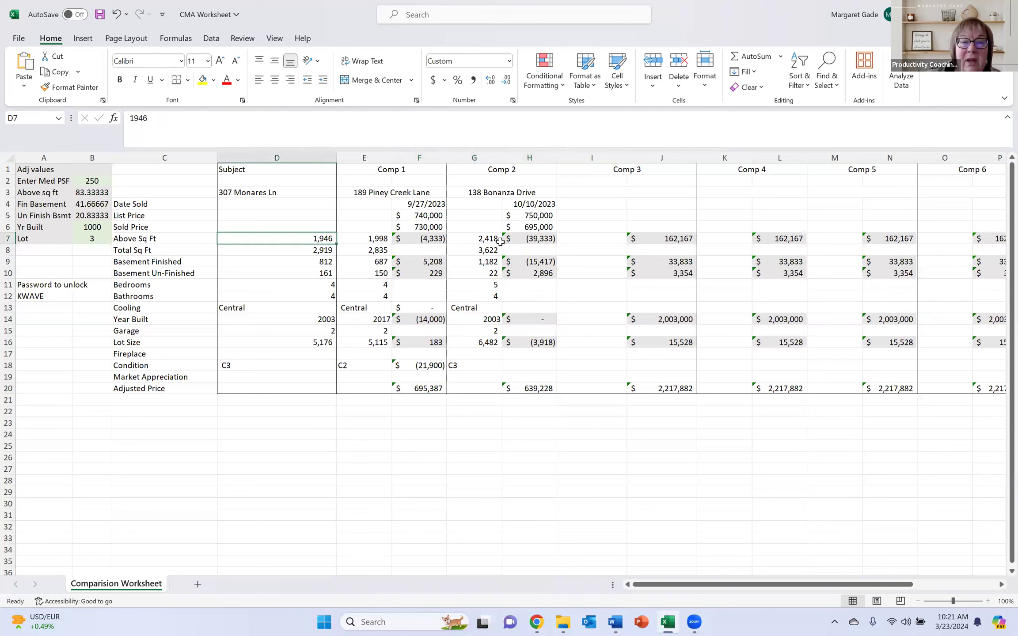
click(329, 239)
click(492, 241)
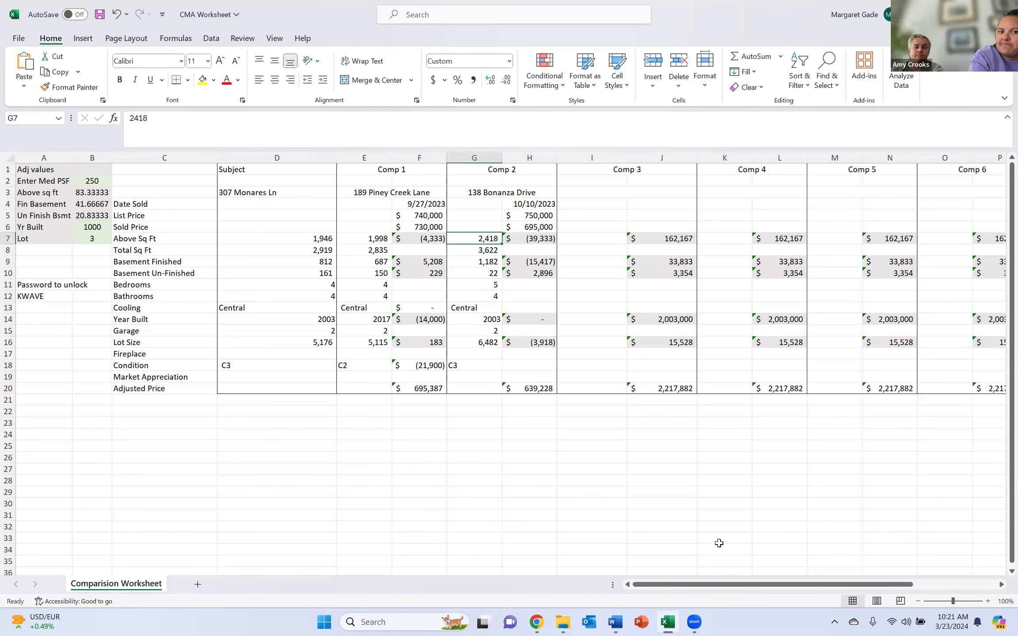
click(536, 571)
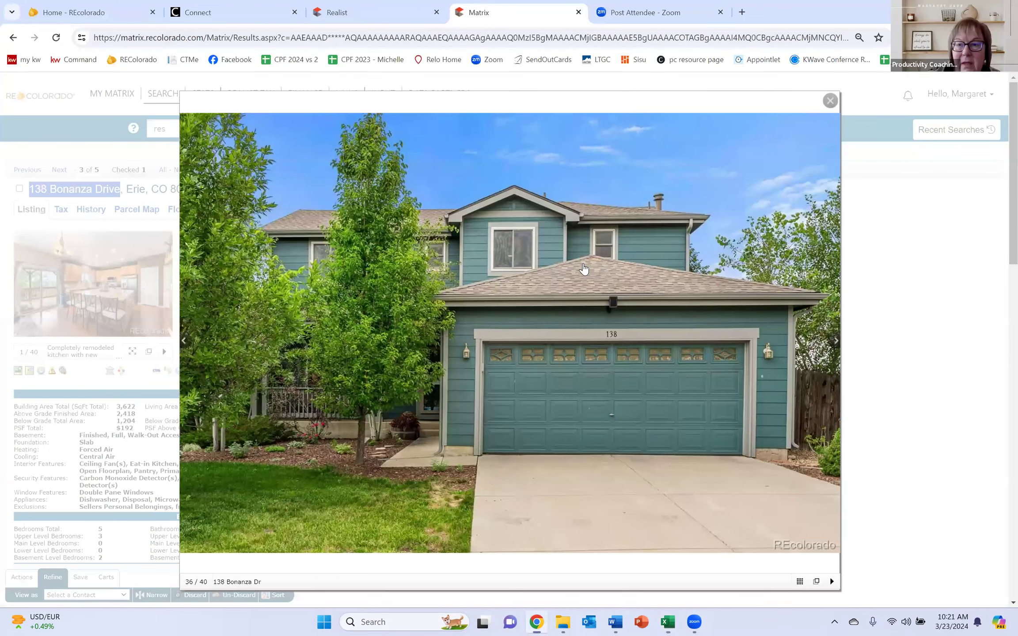
Close the slideshow, sort the single-line results by Abv square feet, and check listings 1851920 and 4354902
click(830, 102)
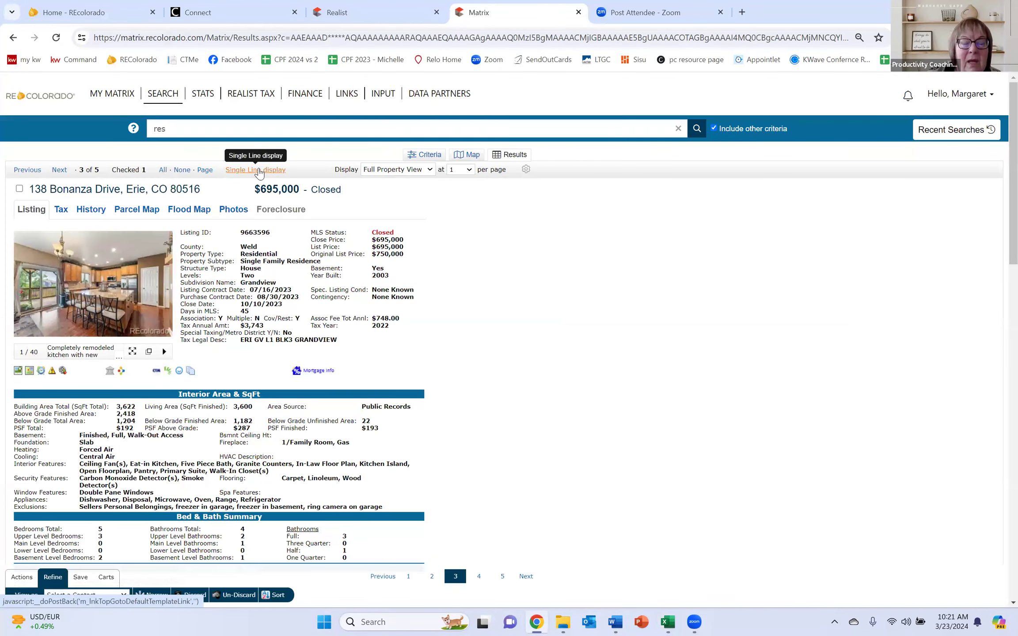
click(259, 169)
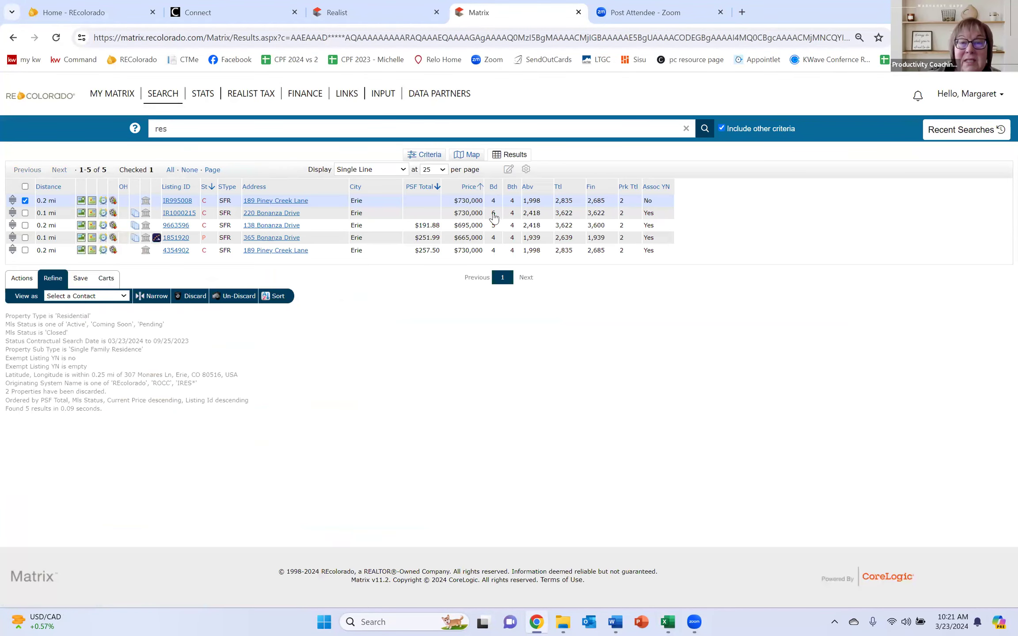
click(529, 187)
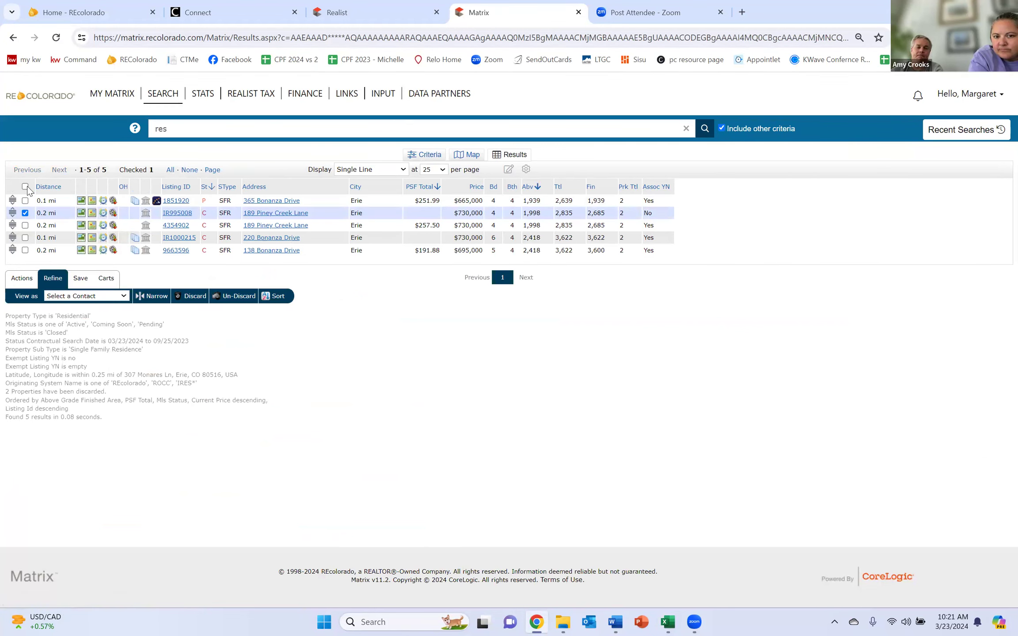
click(26, 201)
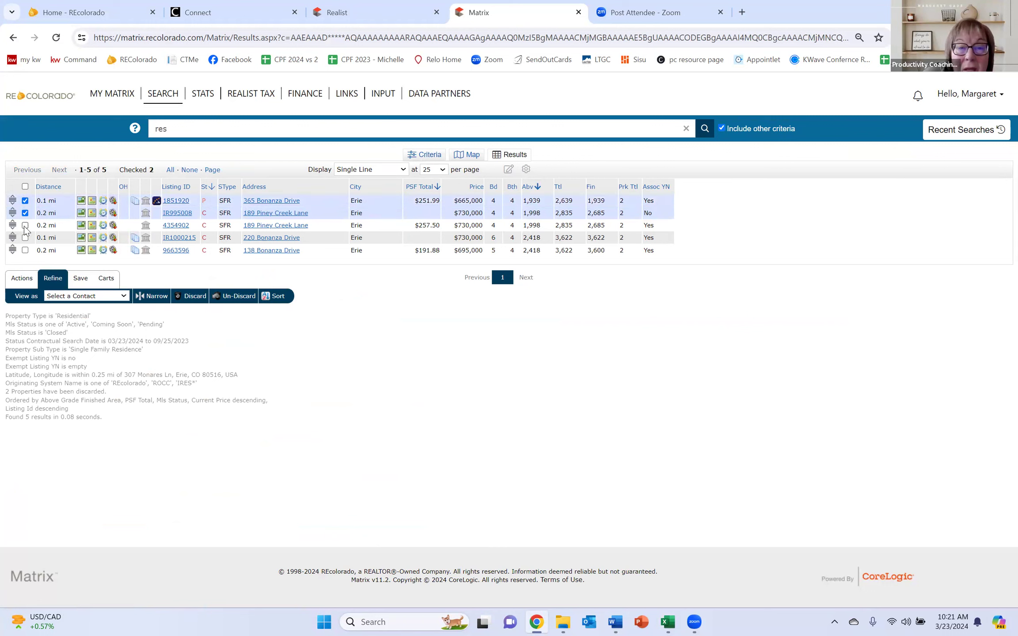
click(24, 226)
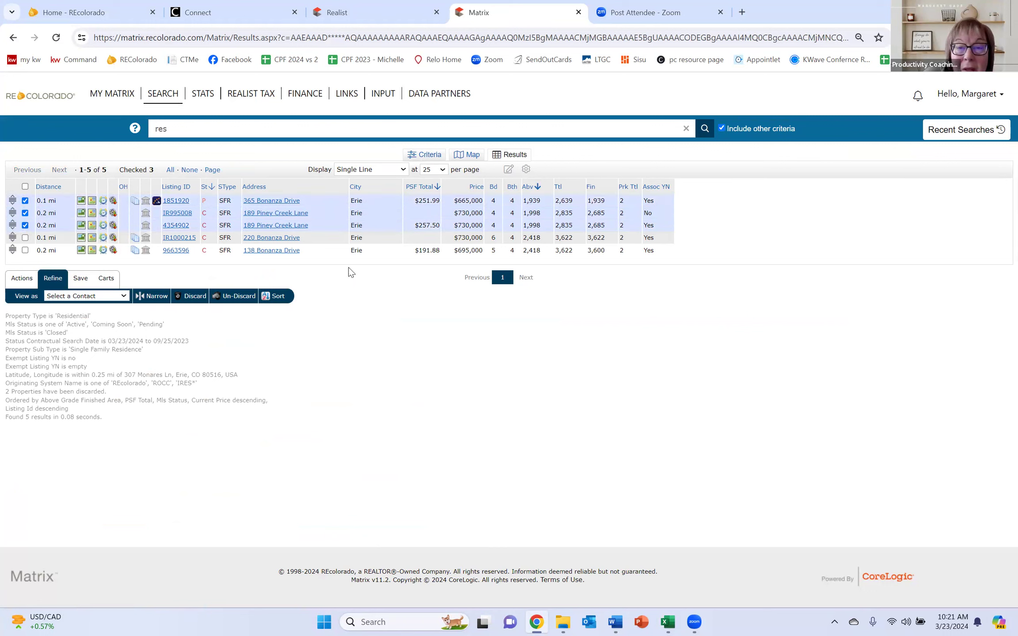
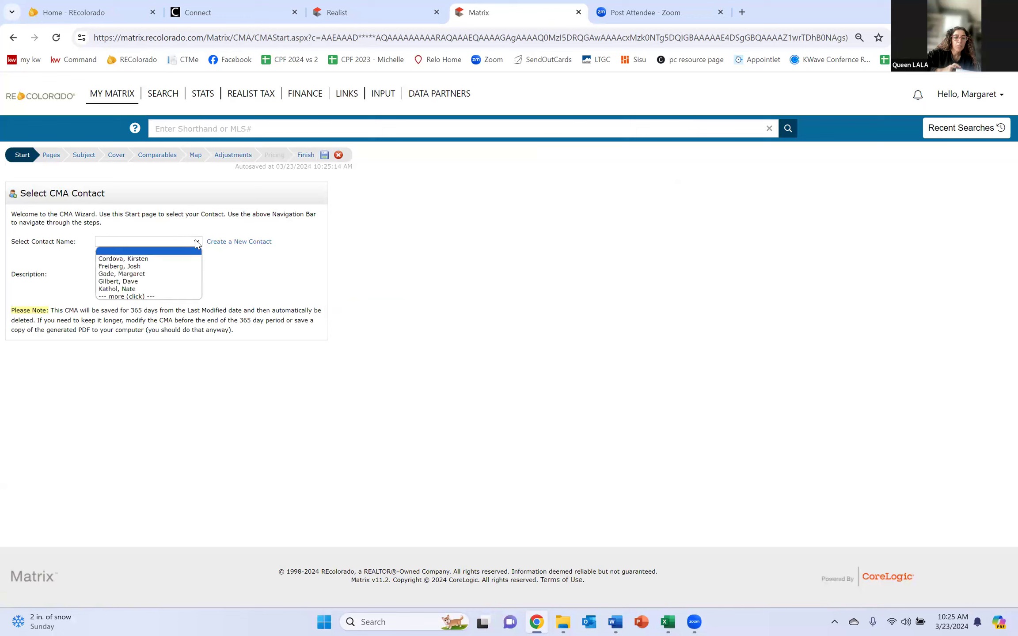
Choose the CMA contact, review the Cover, Subject/Adjustments, Comparables, Static and Map page groups, then continue to Subject
click(117, 275)
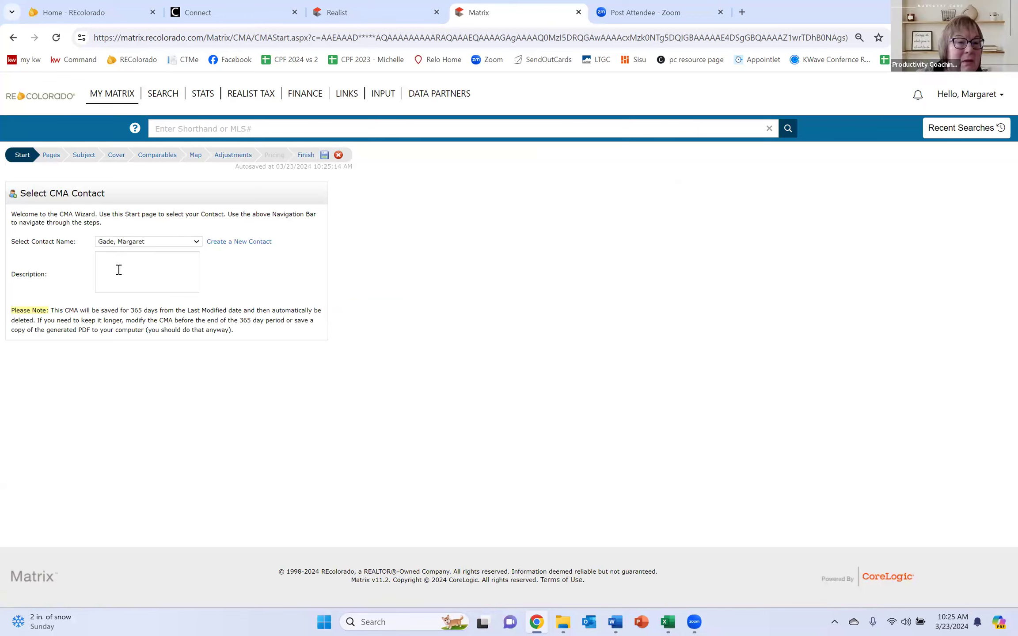
click(119, 268)
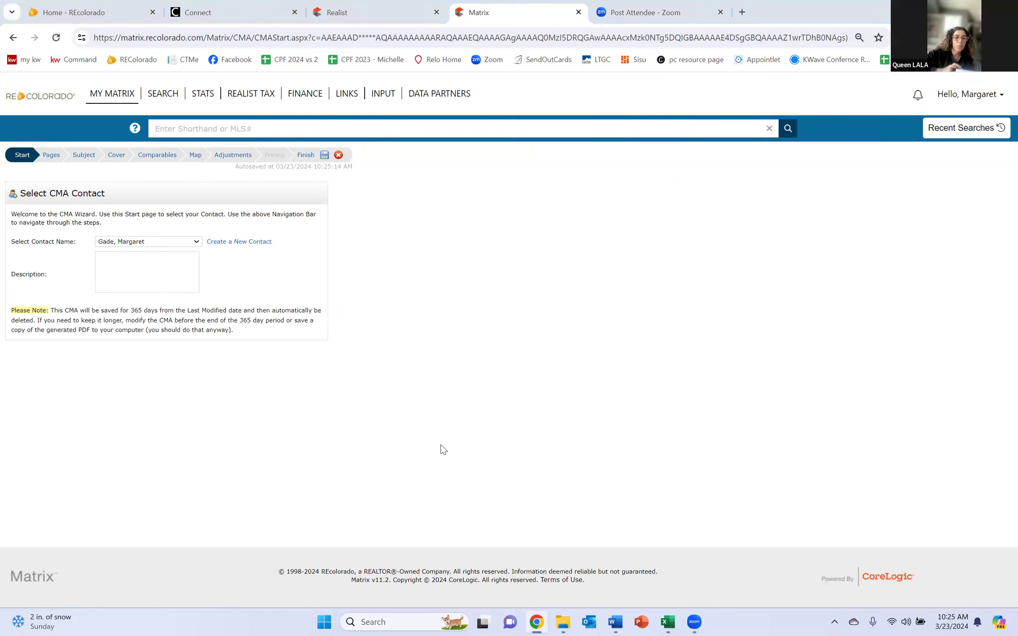
click(47, 157)
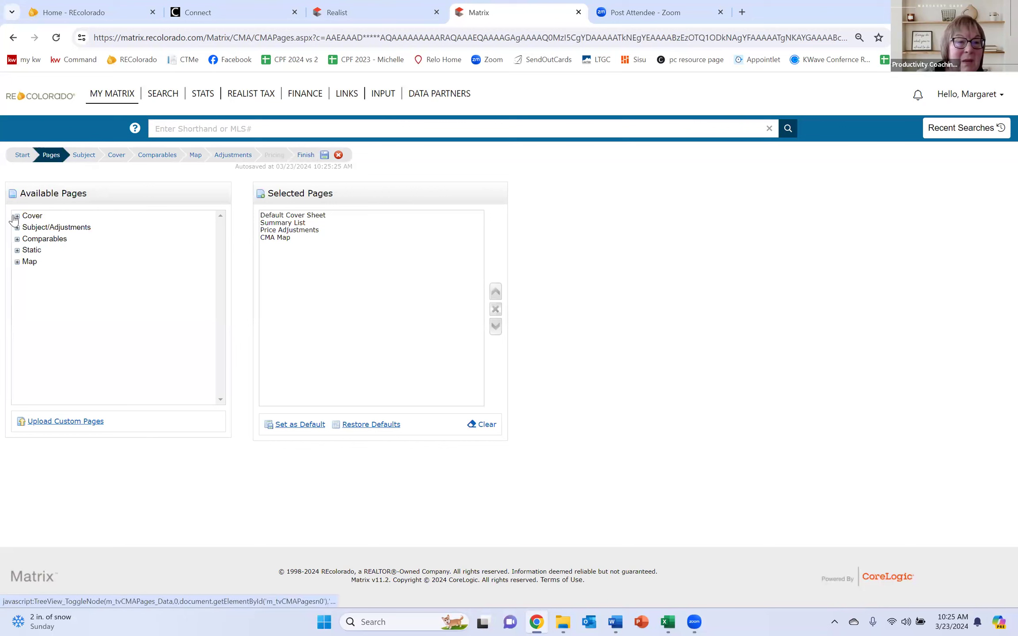
click(16, 216)
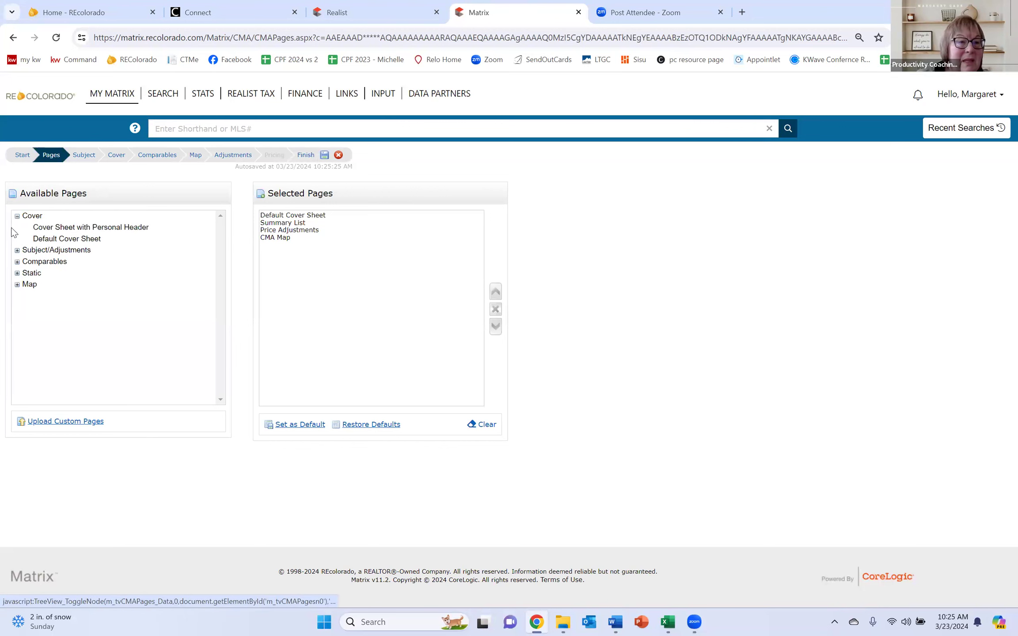
click(17, 251)
click(17, 285)
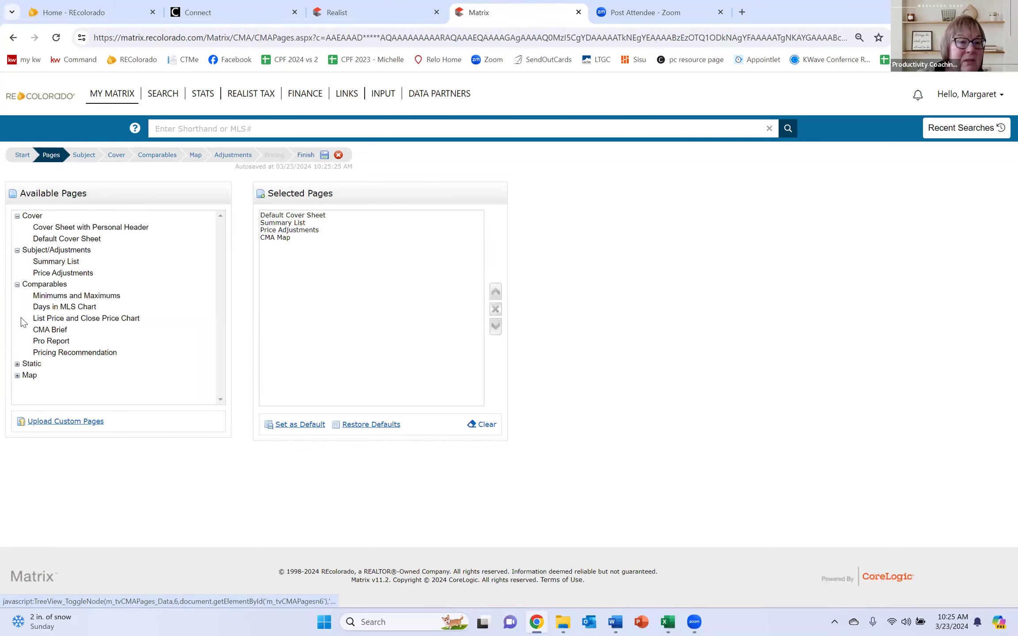
click(17, 364)
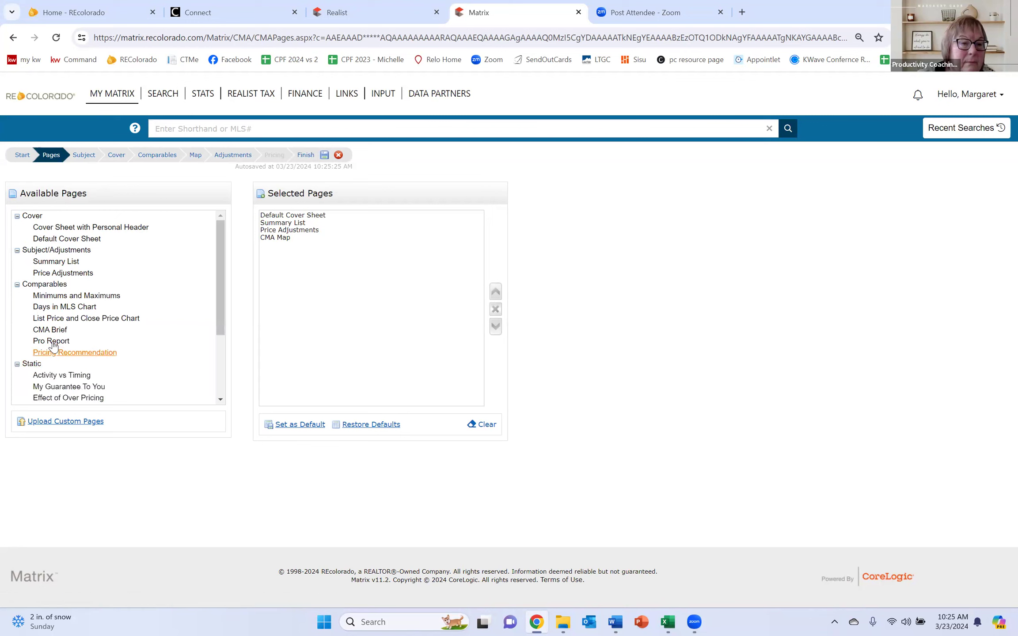
scroll(49, 349, down, 3)
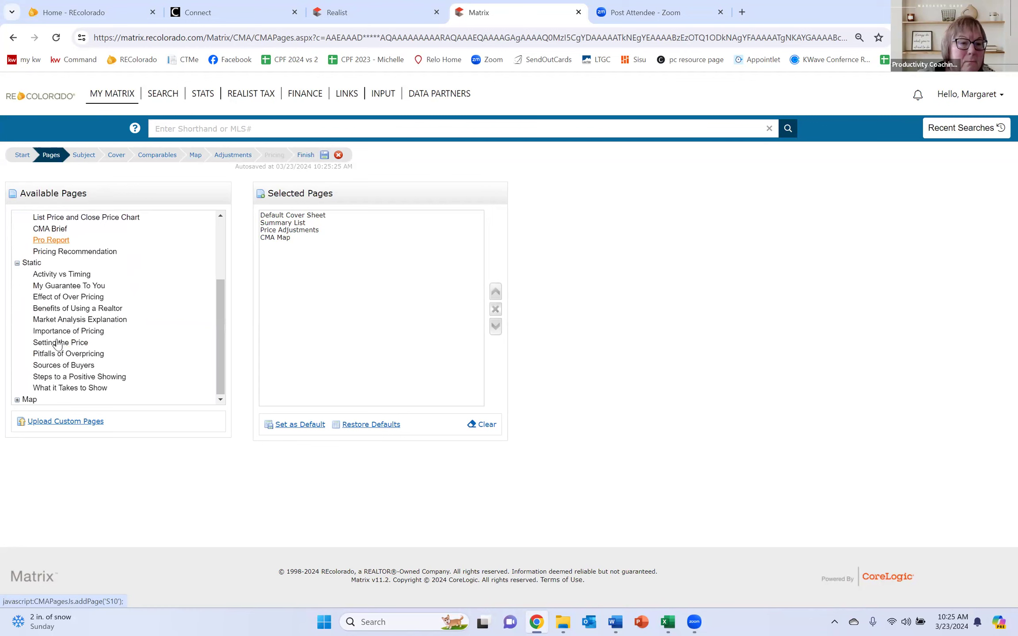
click(17, 399)
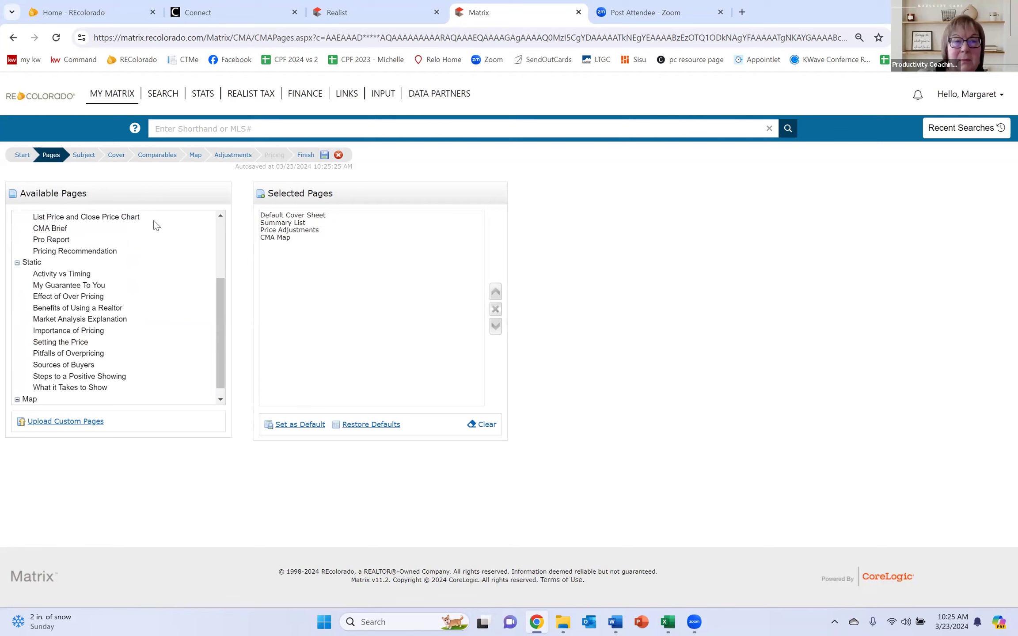
click(88, 155)
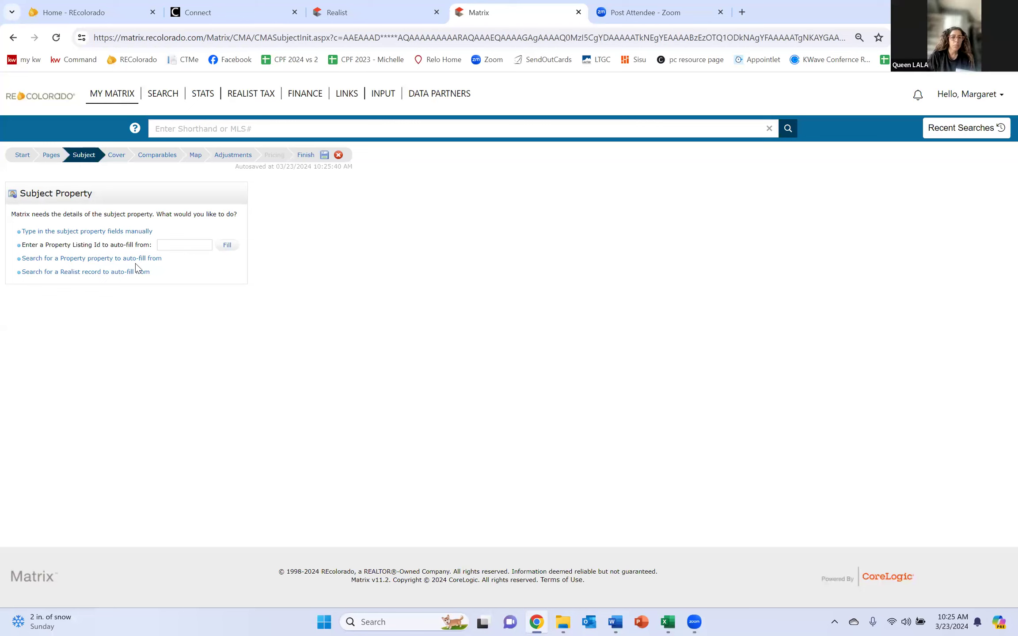
click(60, 273)
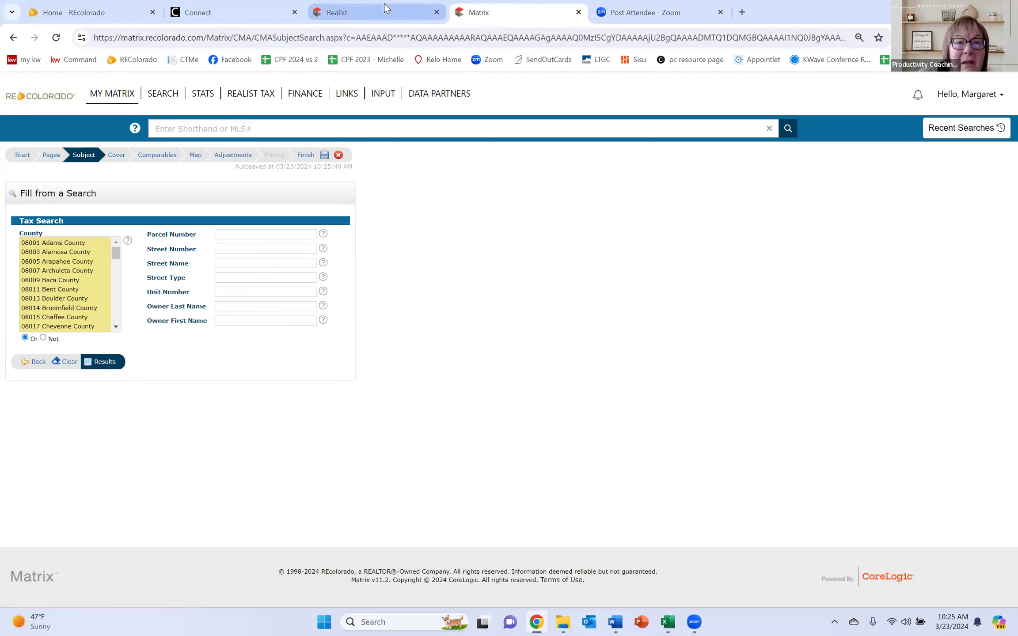
click(384, 10)
click(55, 135)
drag(26, 132, 129, 137)
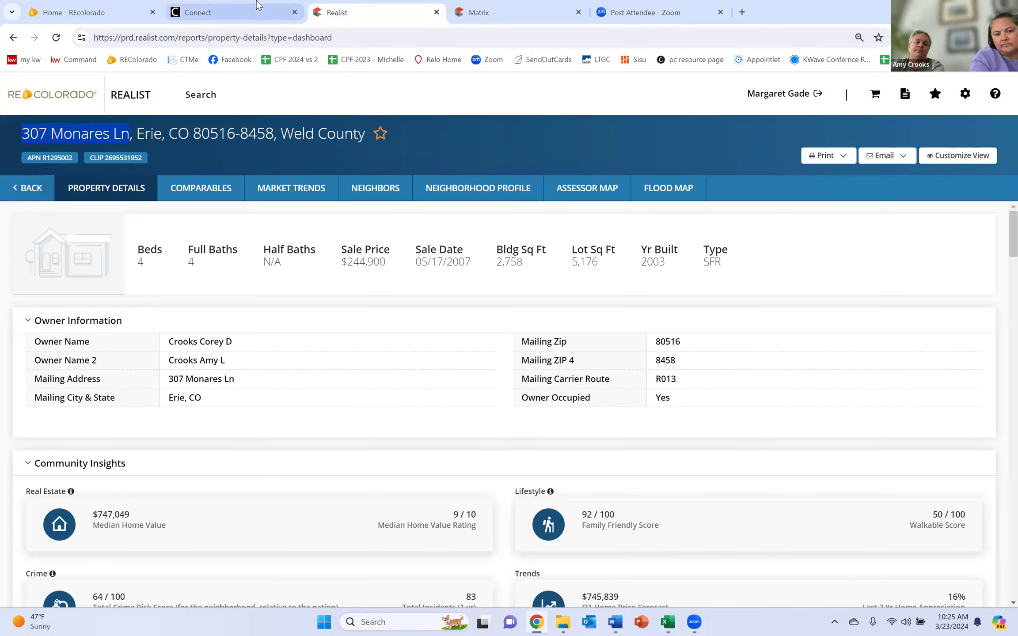
click(532, 17)
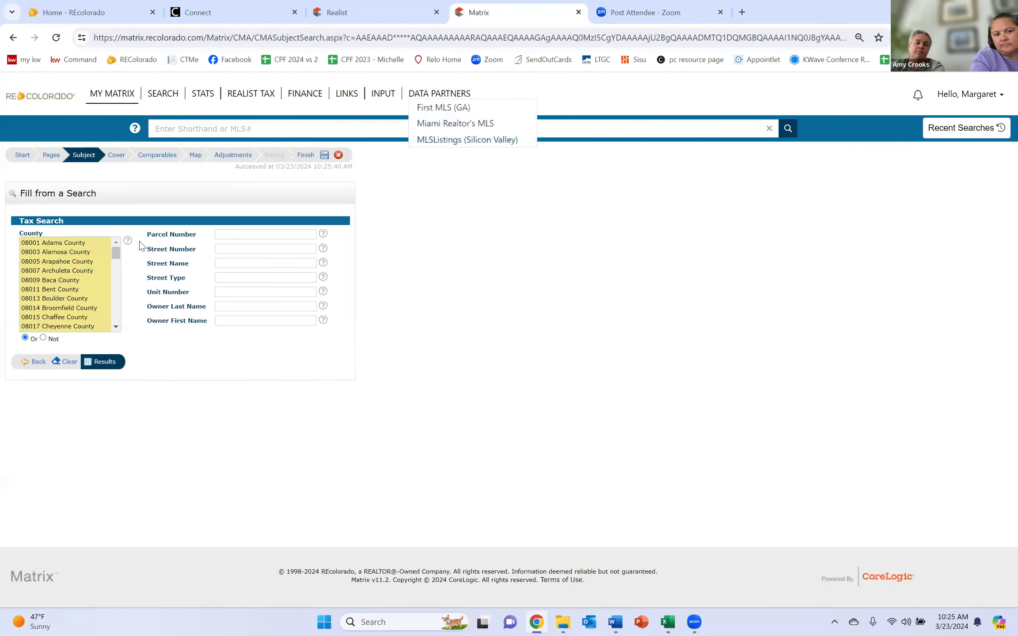
click(239, 235)
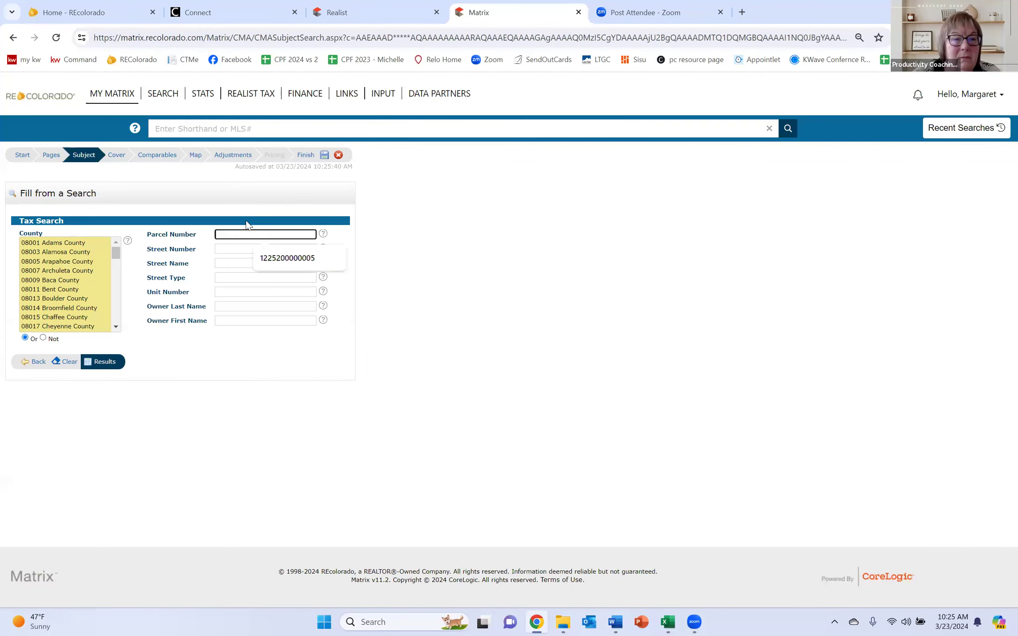
text(307)
drag(114, 252, 112, 318)
Limit the tax search to Weld County, add the street name and owner last name, and search
click(62, 318)
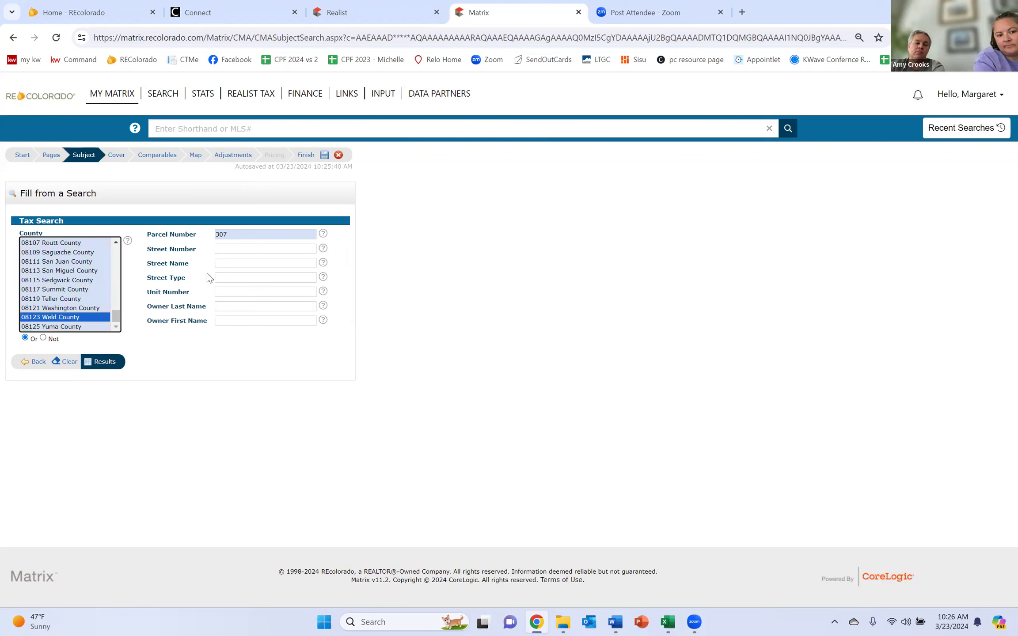
click(245, 264)
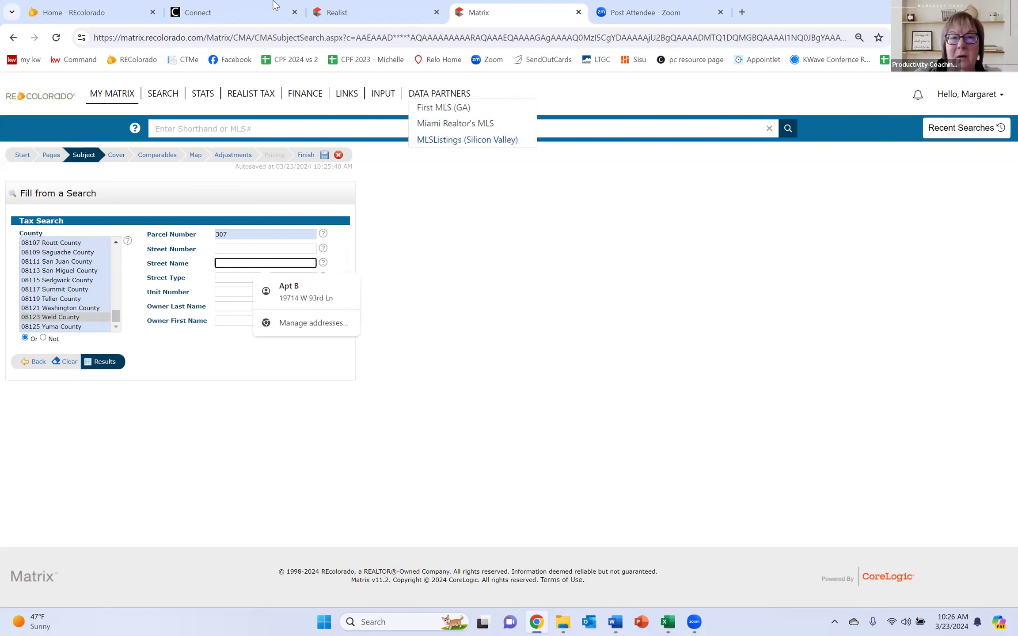
click(329, 12)
click(67, 132)
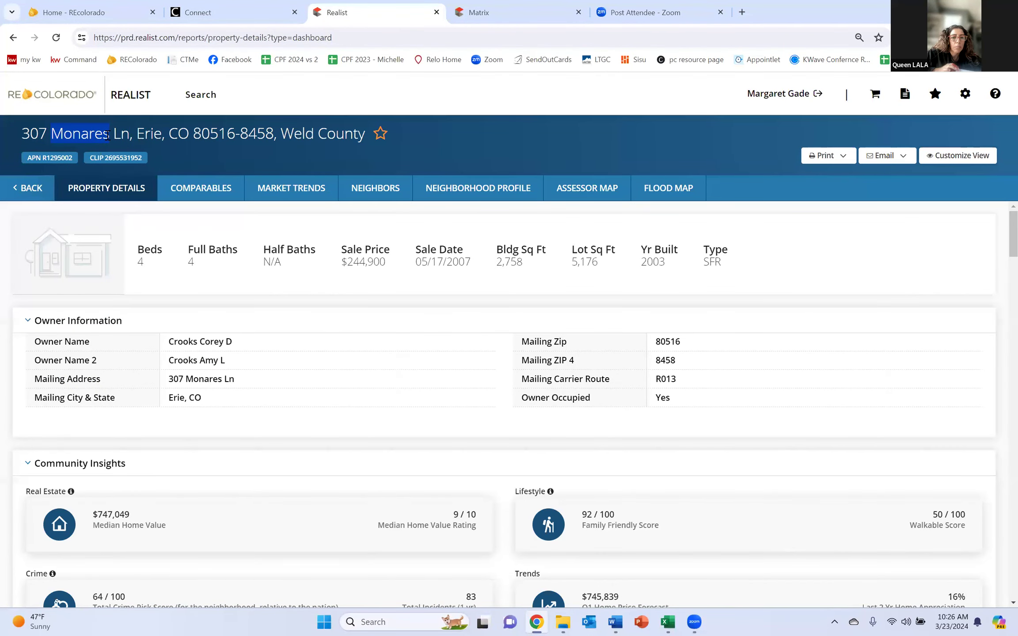
click(500, 10)
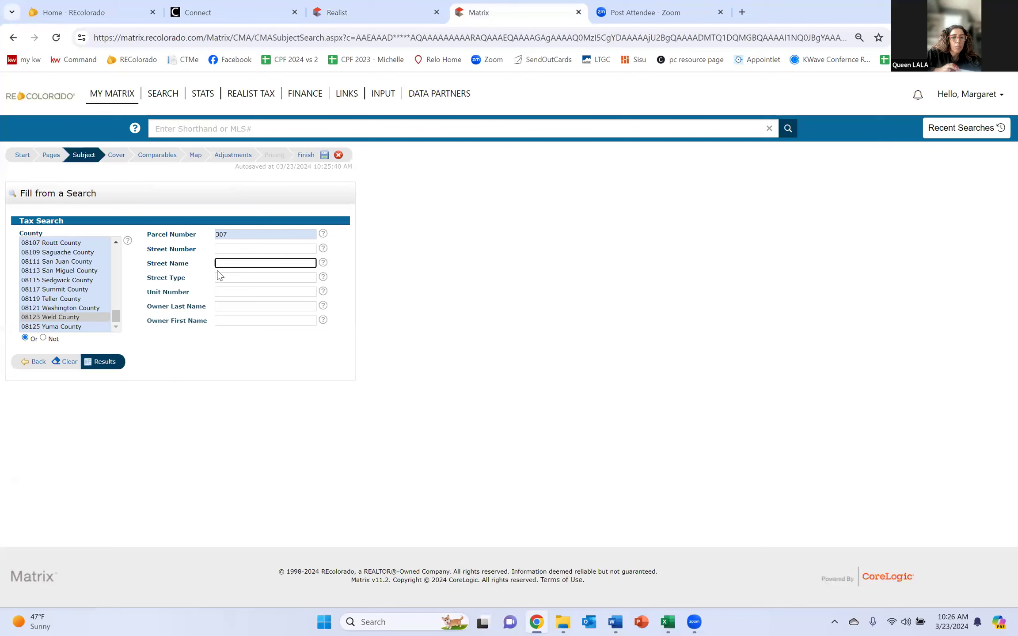
click(234, 306)
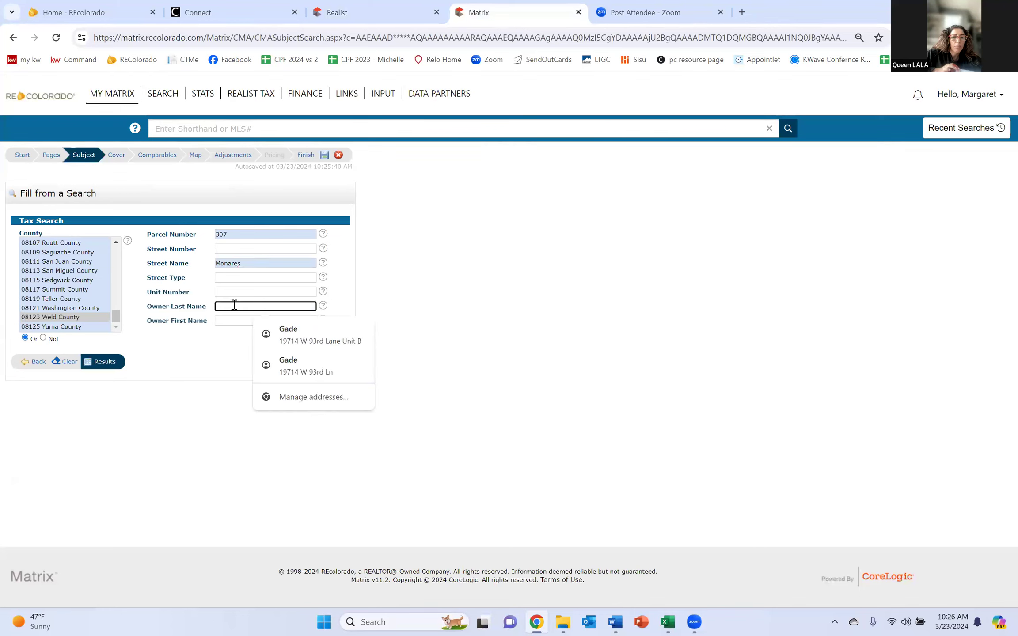
text(Crooks)
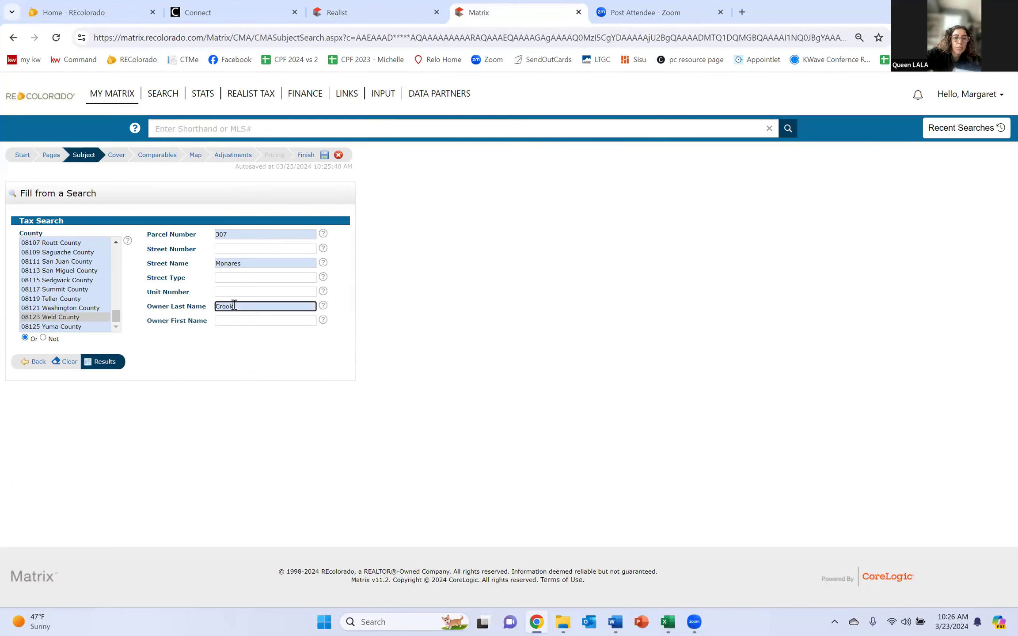
click(102, 363)
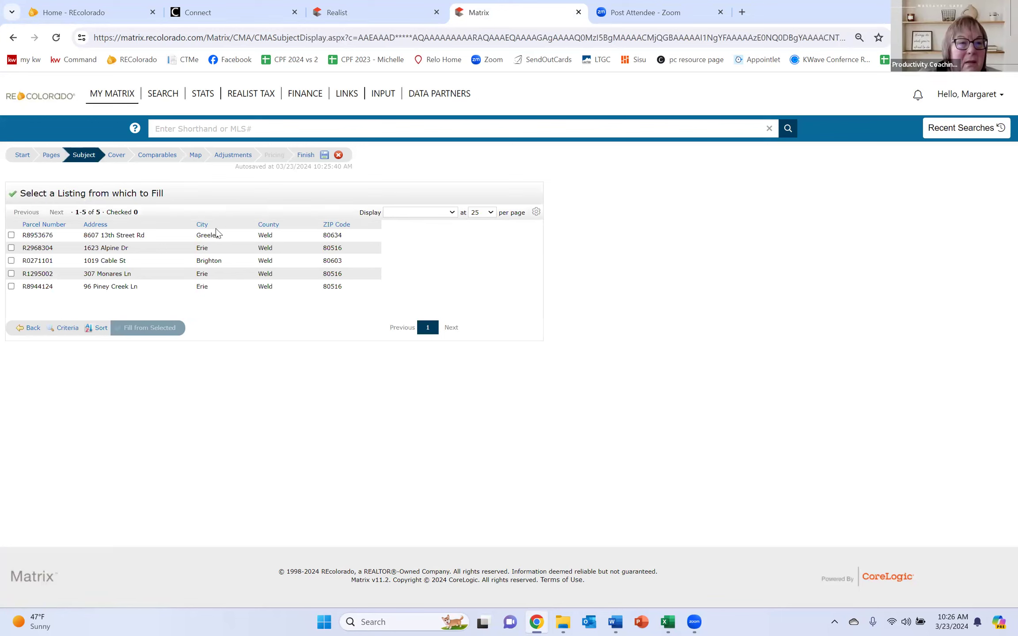
Fill the subject from parcel R1295002, check the Bonanza Drive and Piney Creek Lane comparables, and preview the map
click(11, 274)
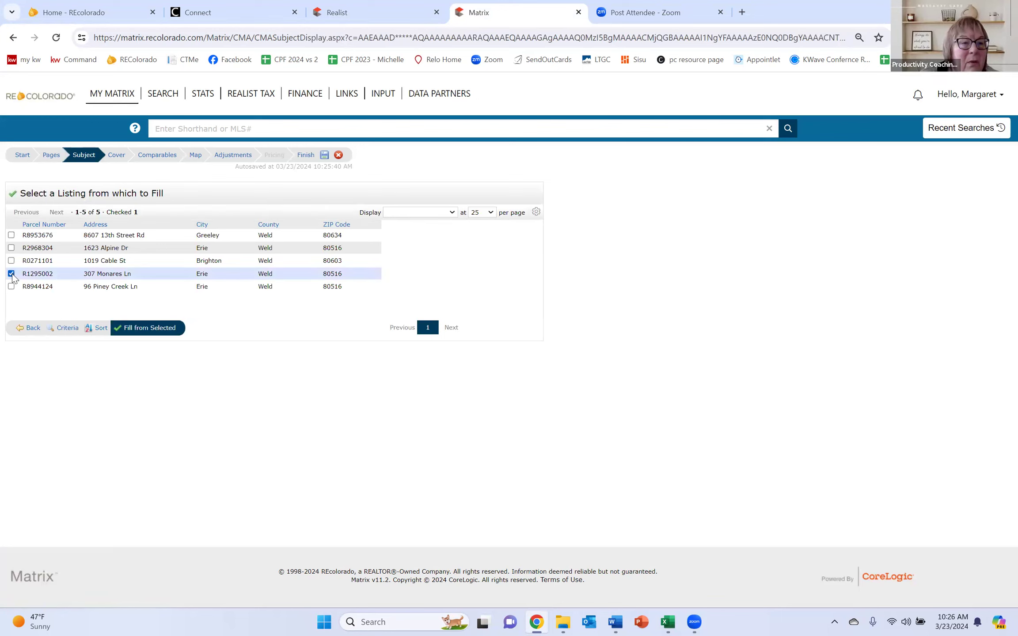
click(145, 331)
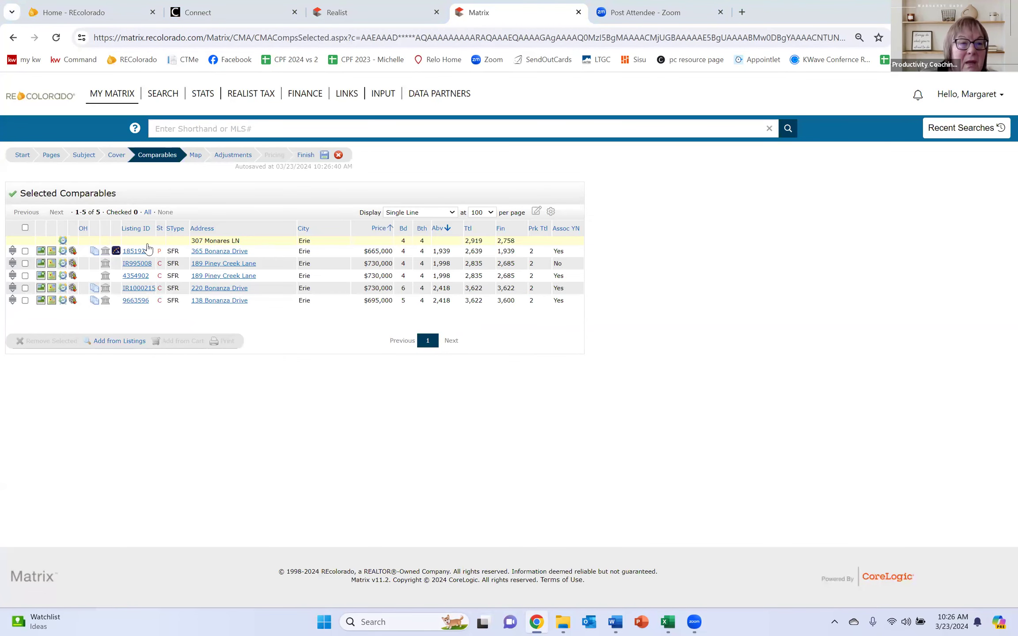
click(25, 251)
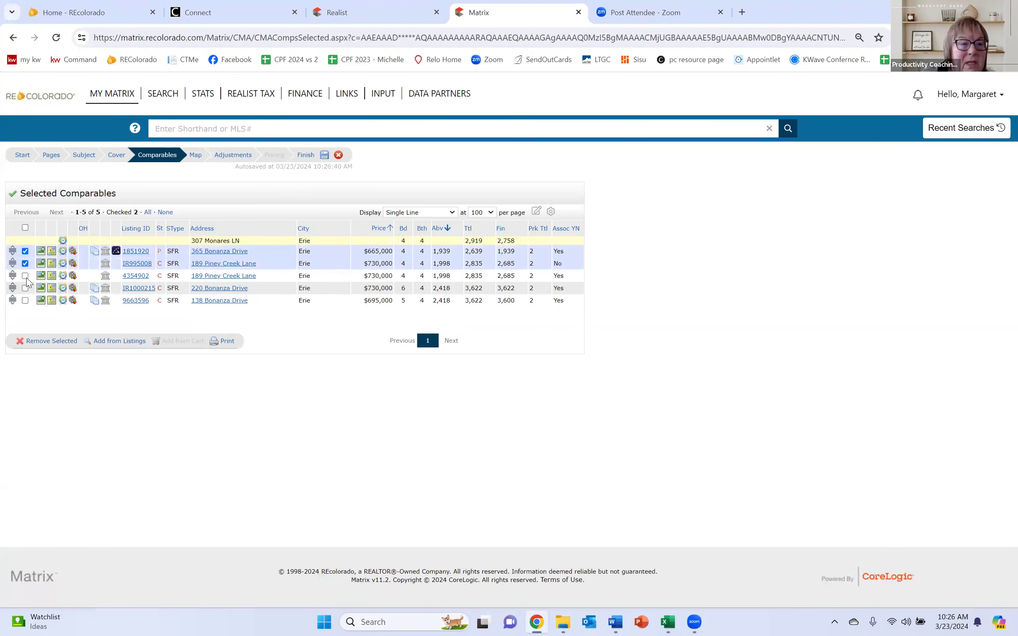
click(26, 276)
click(26, 289)
click(25, 300)
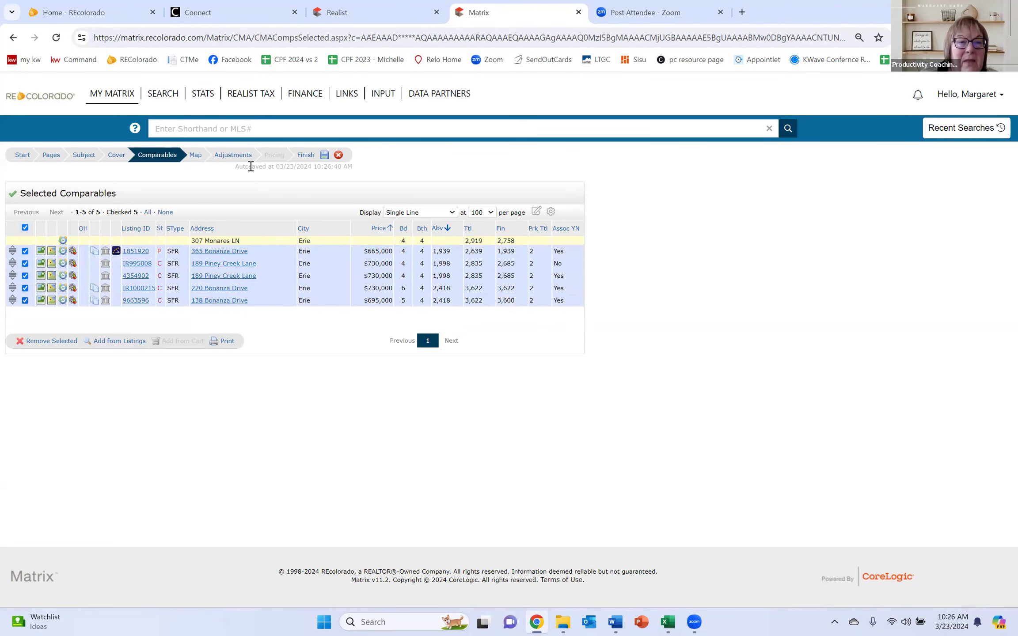
click(193, 159)
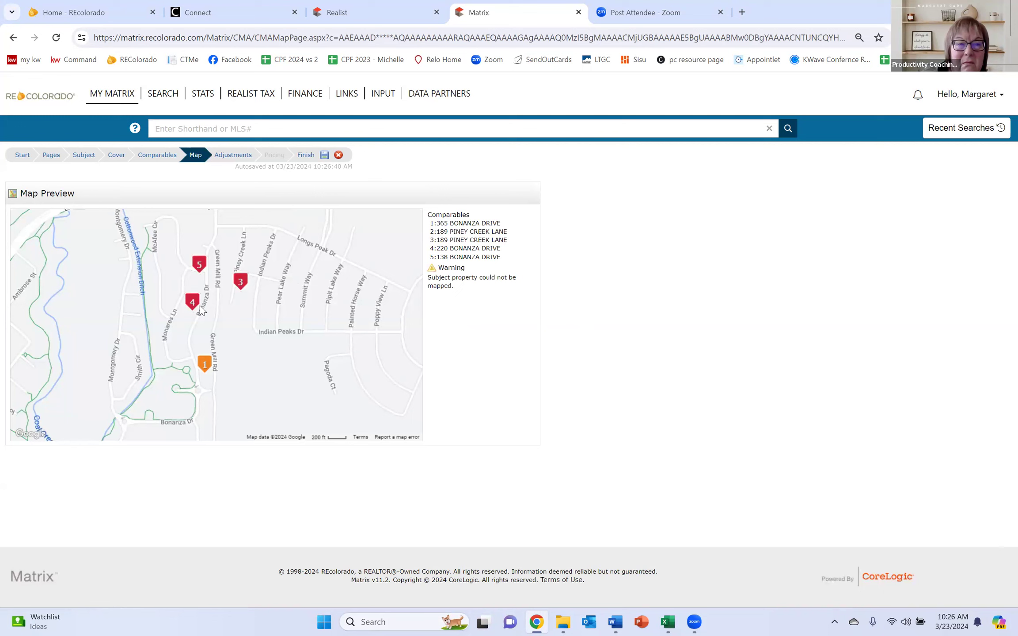
click(231, 155)
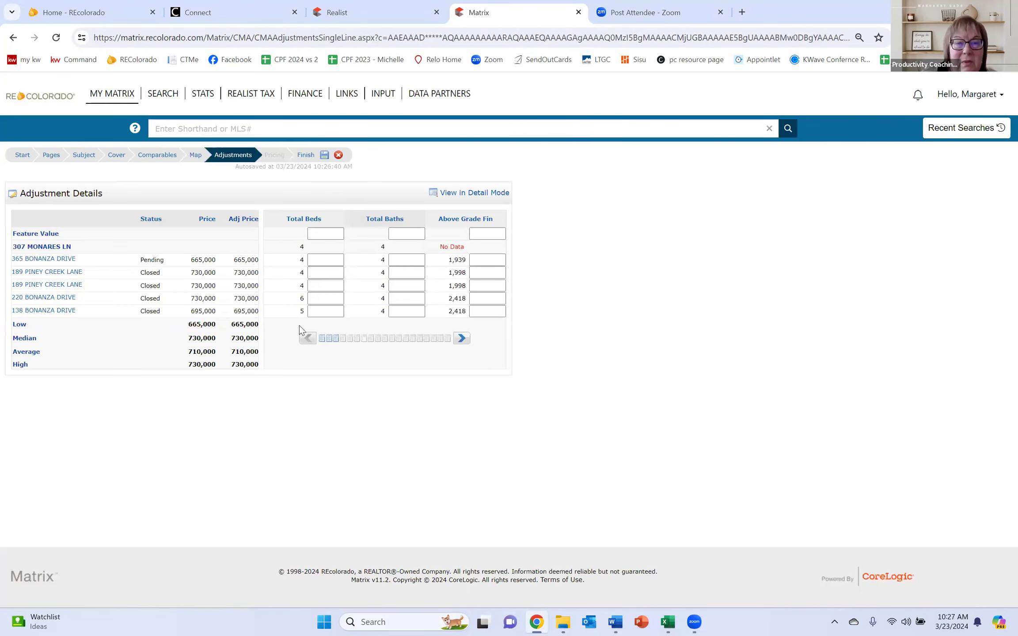
click(479, 194)
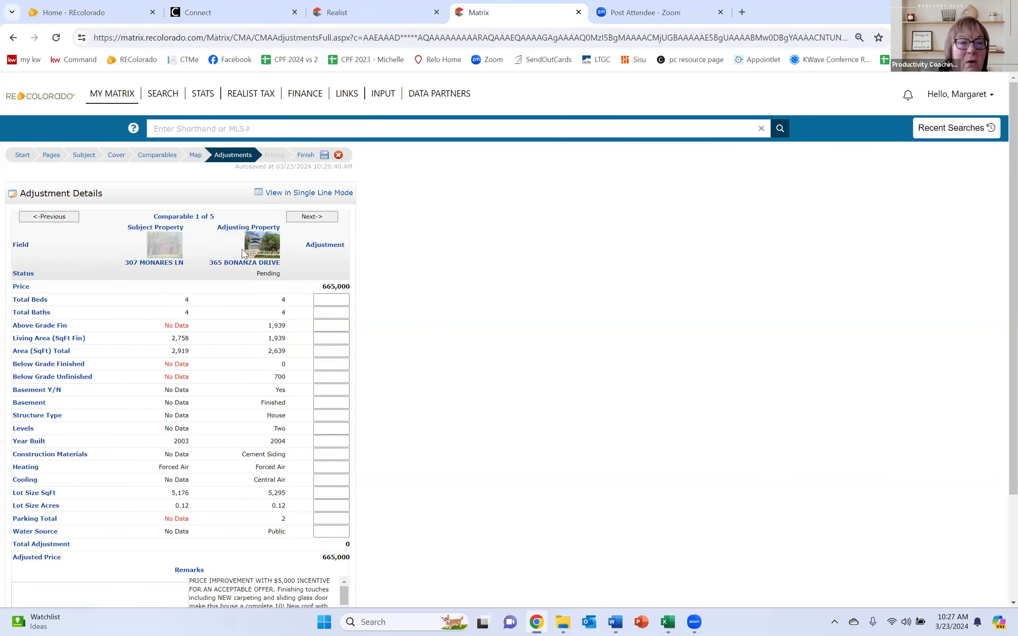
click(675, 623)
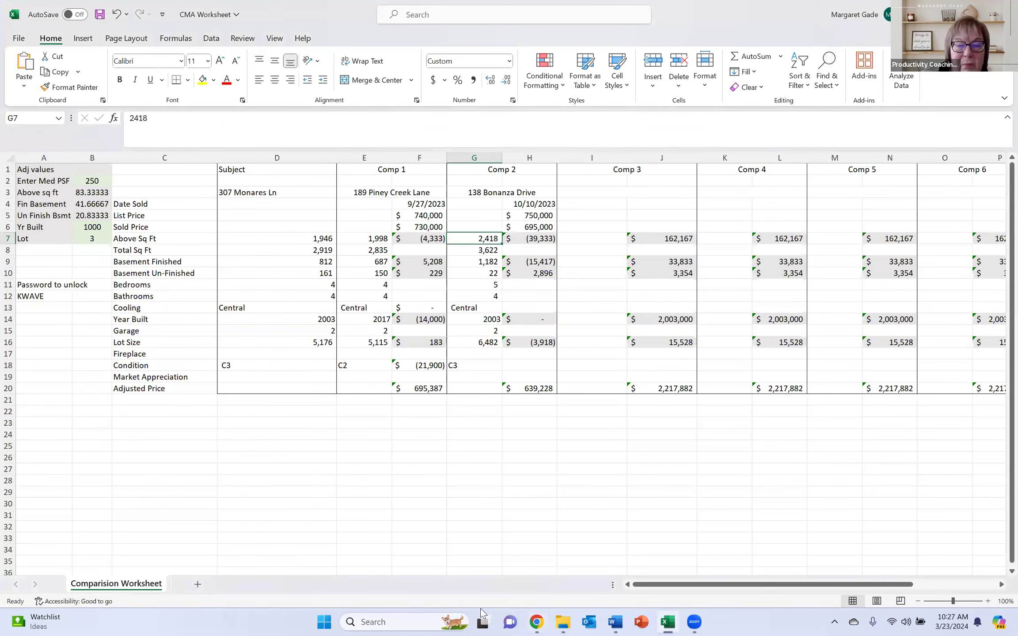
click(535, 622)
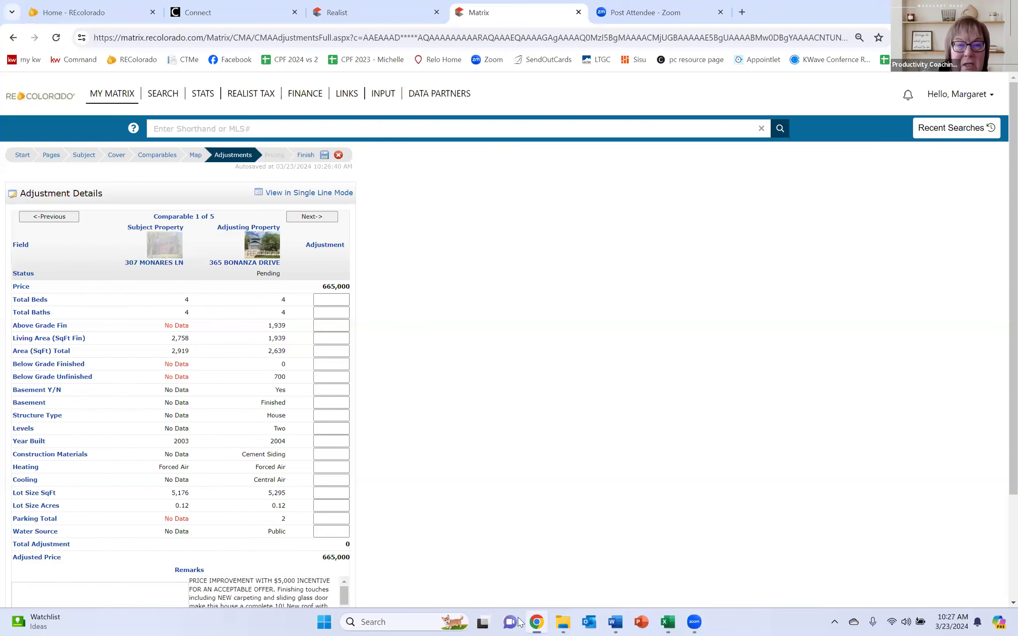
click(322, 339)
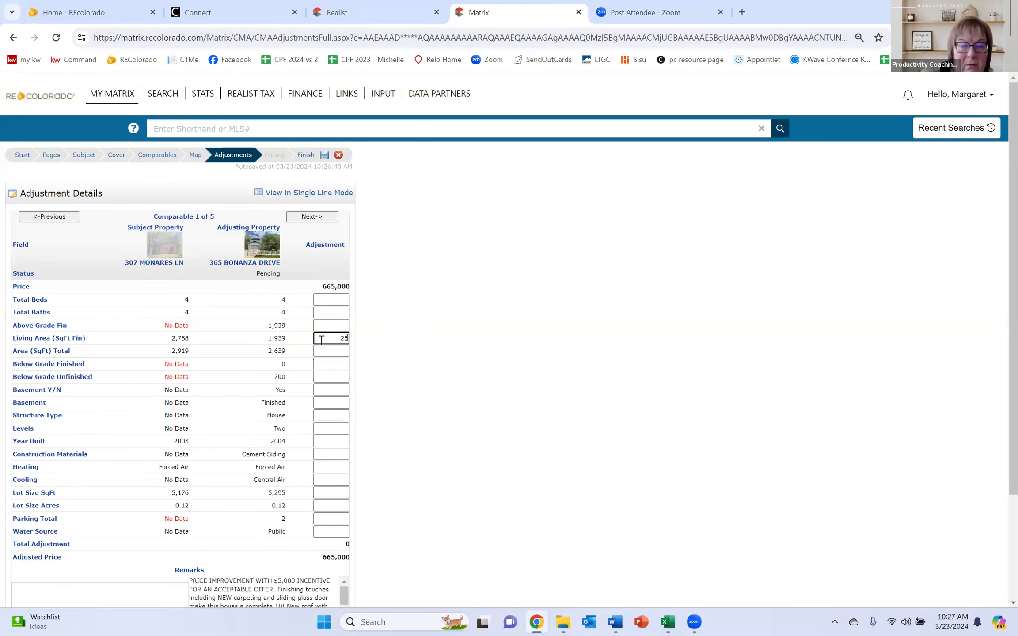
click(339, 400)
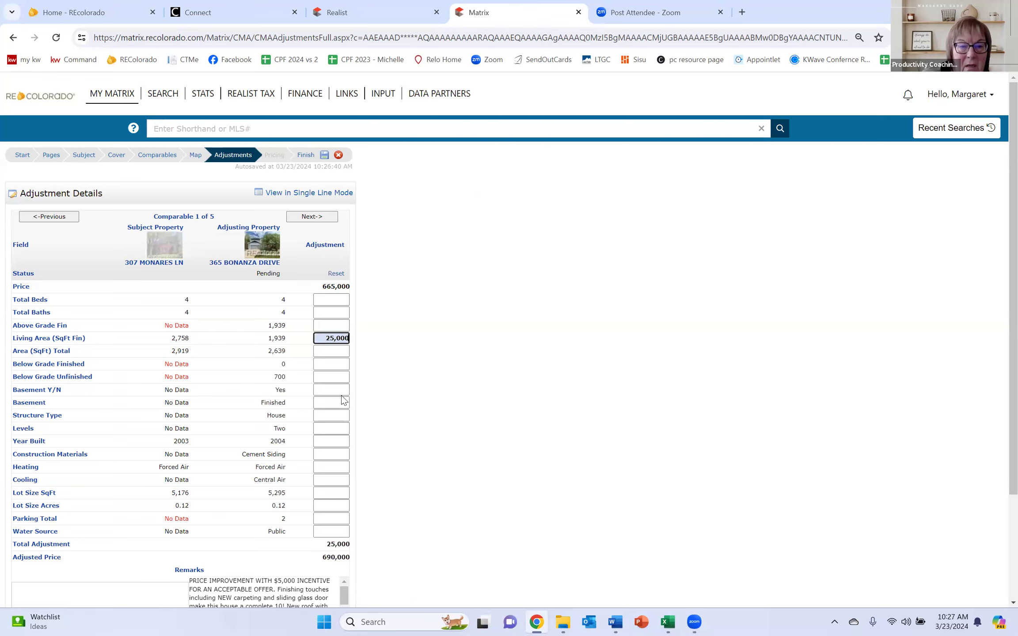
click(332, 391)
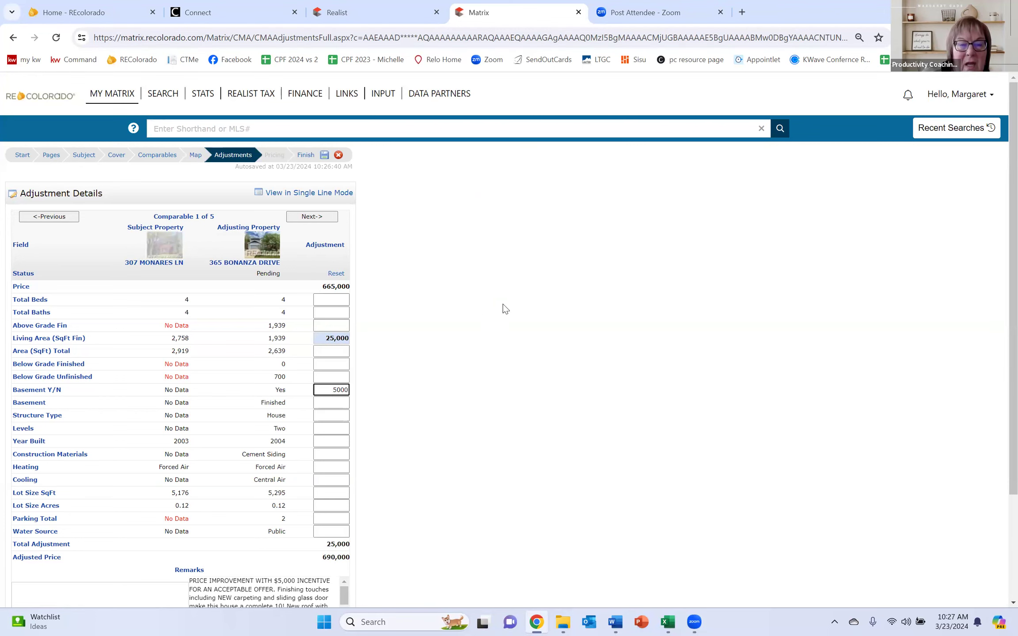
click(500, 322)
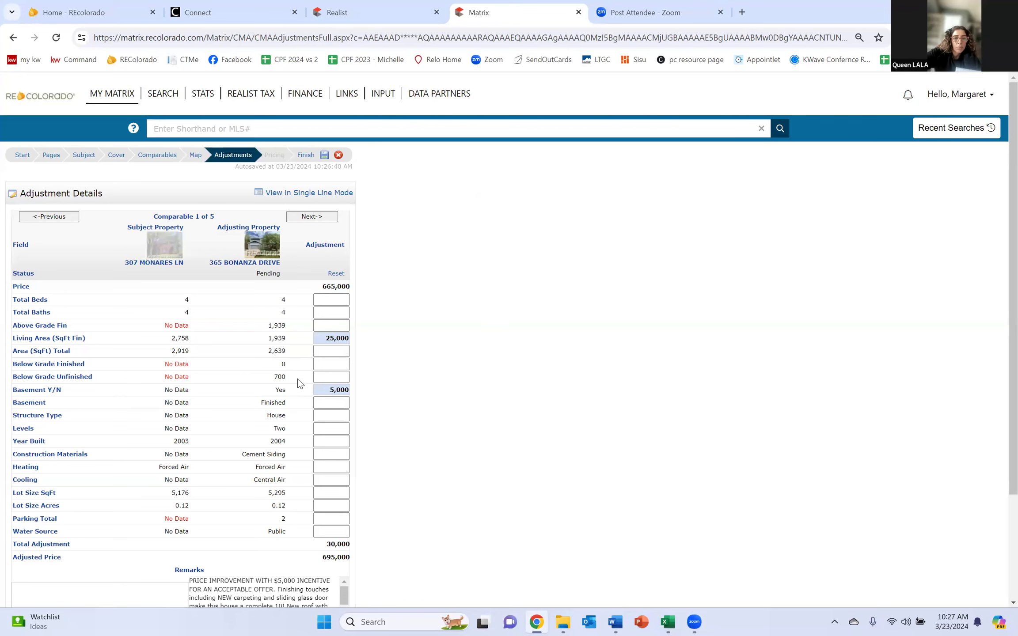
Open the first saved CMA under My Matrix CMAs and generate its PDF report
mouse_move(108, 95)
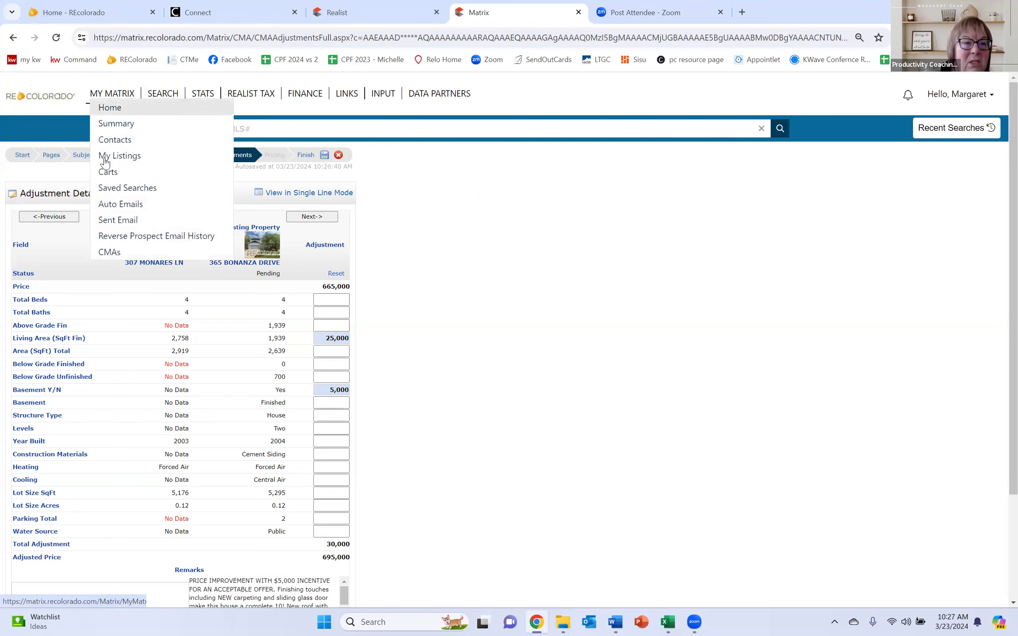
click(102, 255)
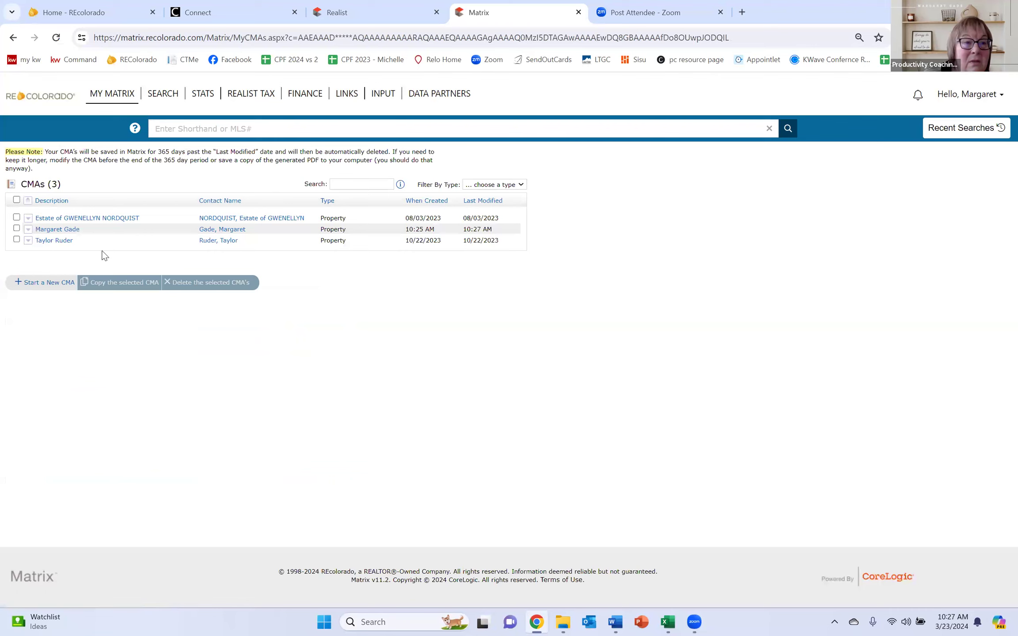
click(79, 219)
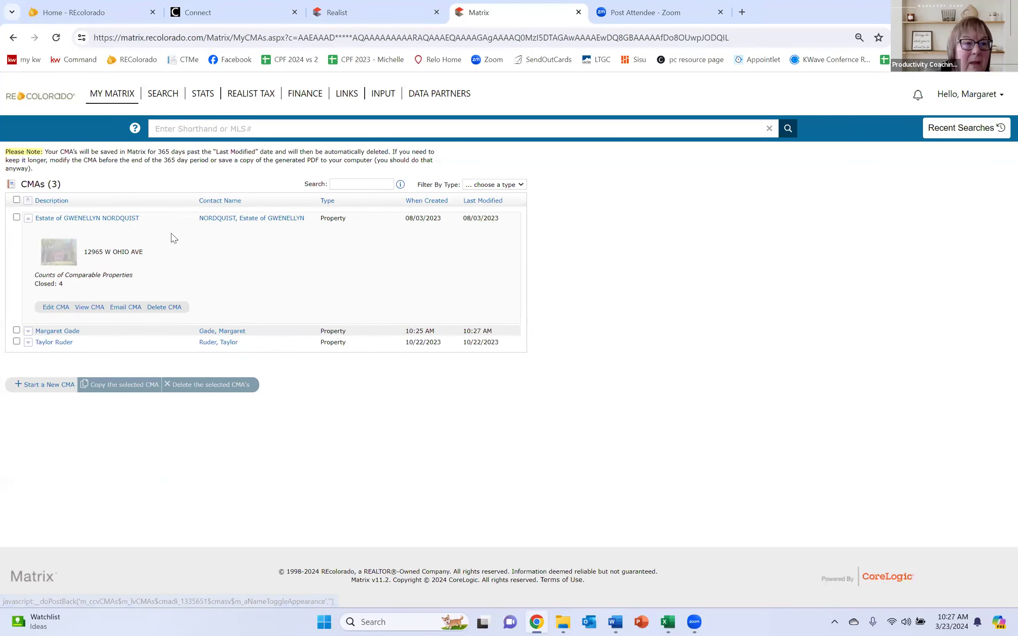
click(91, 306)
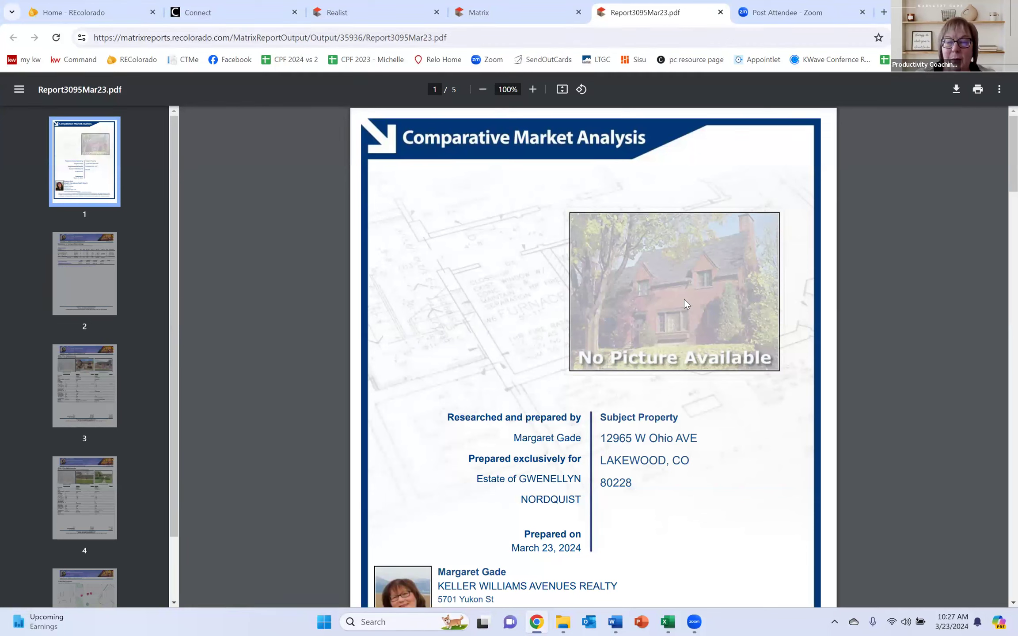
scroll(538, 297, down, 15)
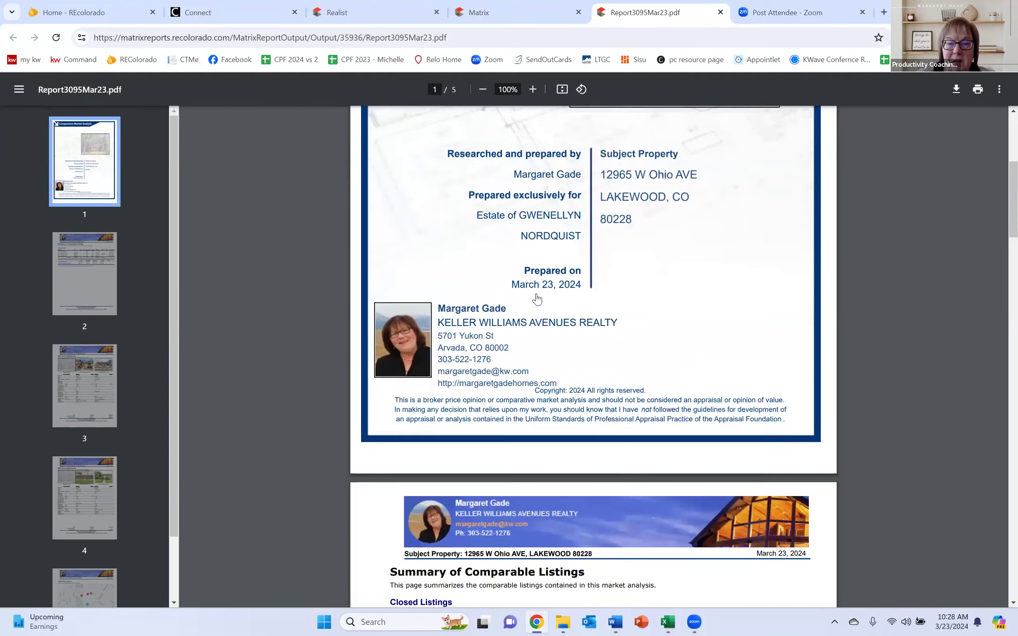
scroll(538, 292, down, 1)
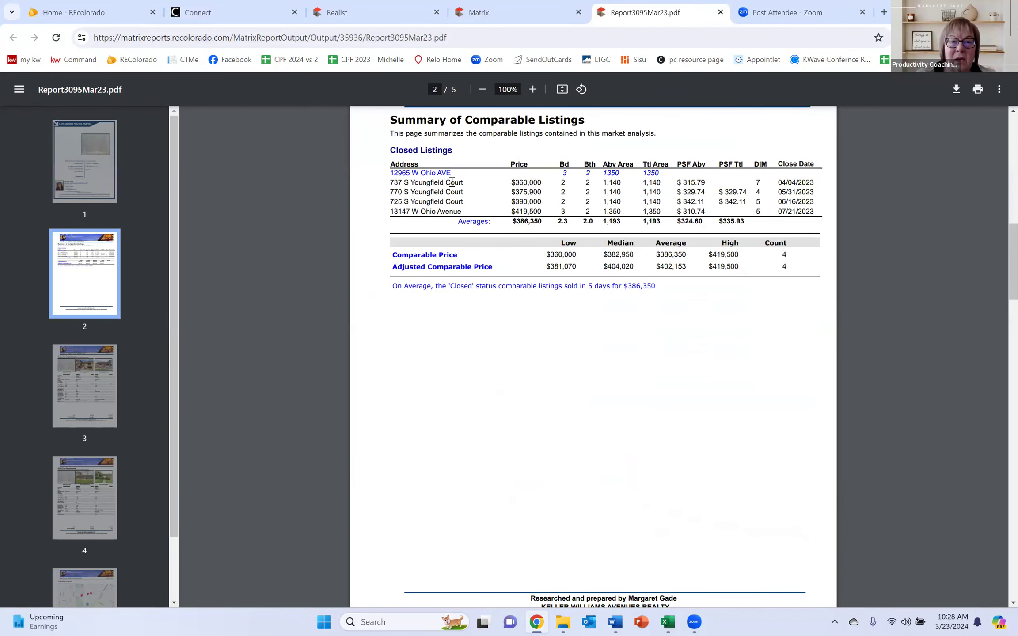
scroll(465, 278, down, 12)
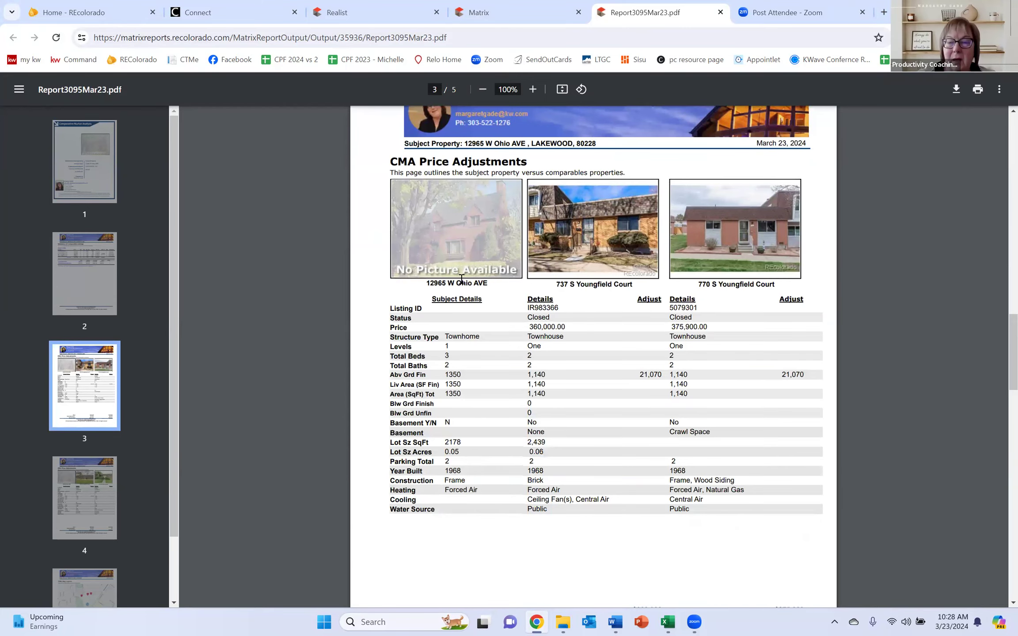
scroll(462, 279, down, 3)
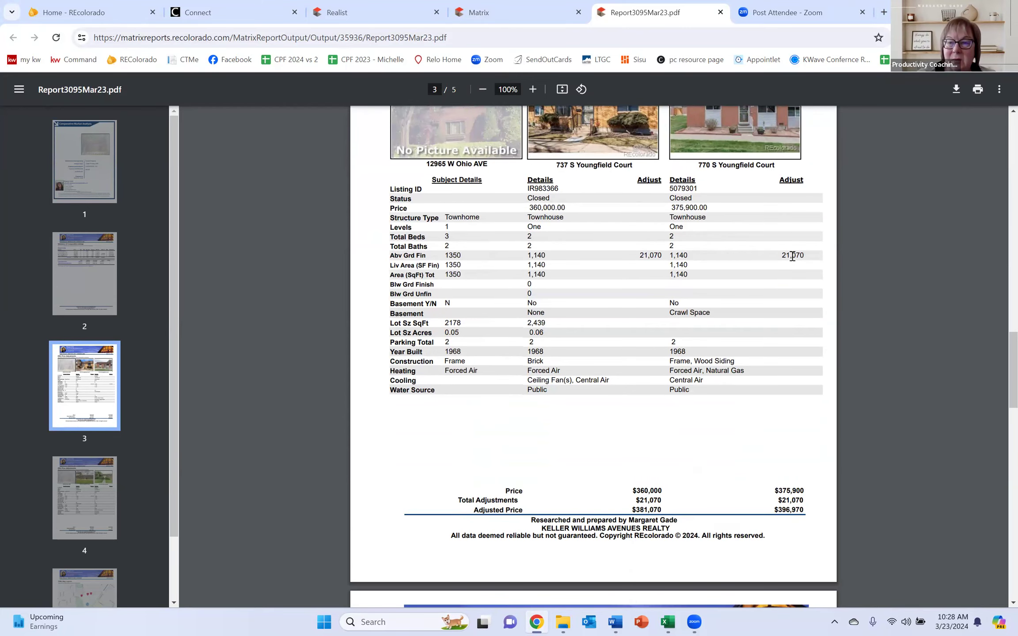
scroll(637, 369, down, 6)
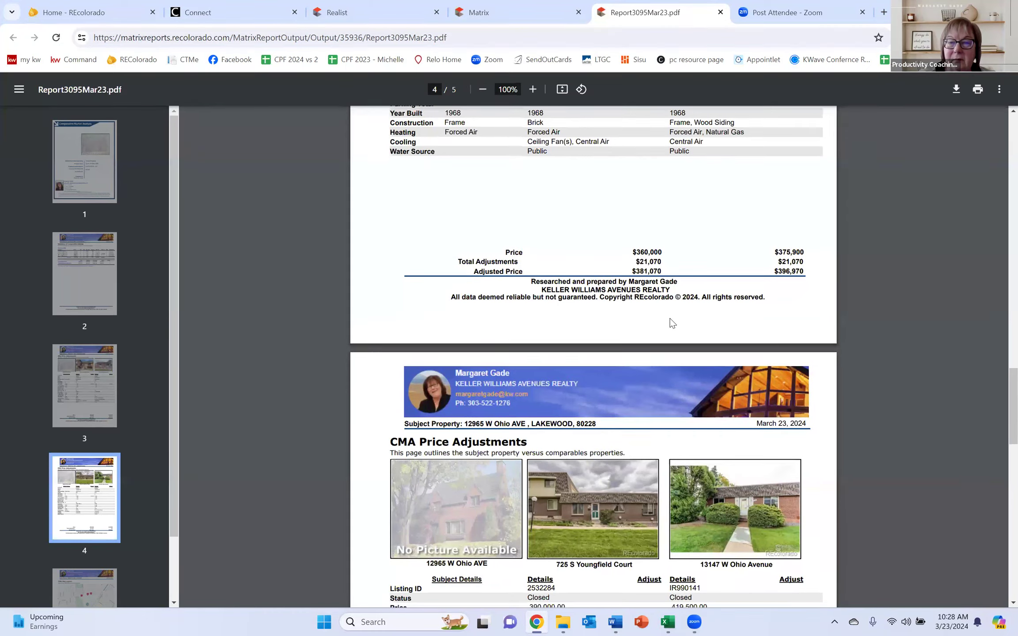
scroll(608, 292, down, 12)
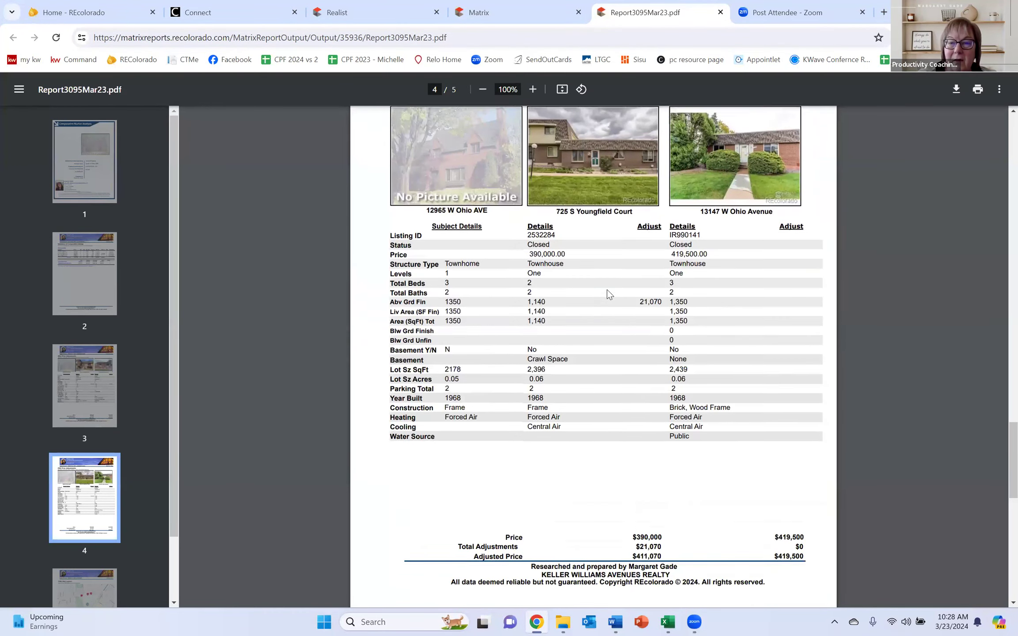
scroll(609, 294, down, 12)
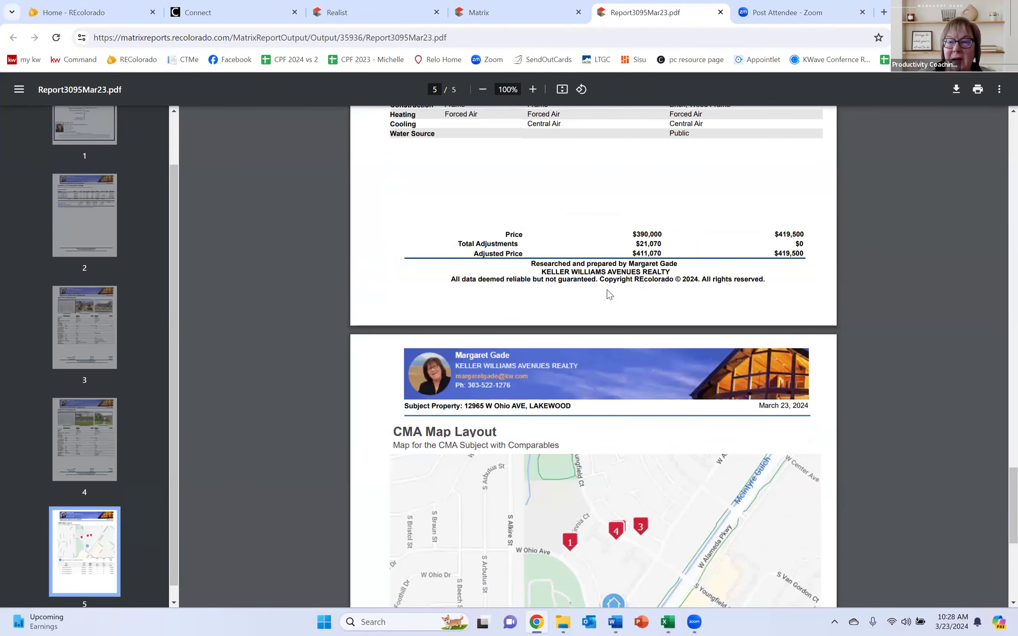
scroll(608, 292, down, 2)
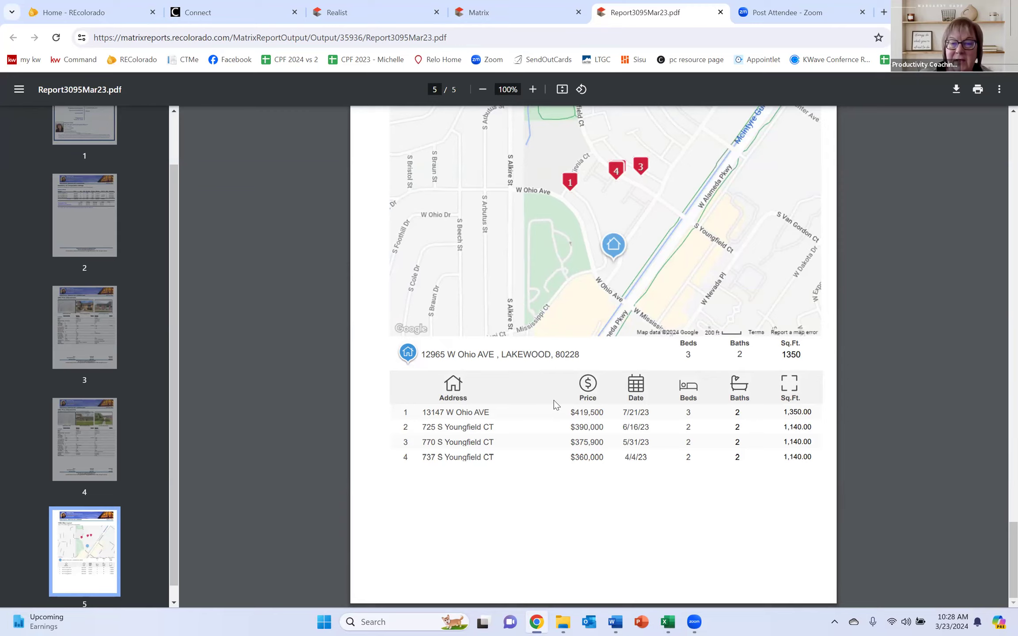
scroll(553, 400, up, 20)
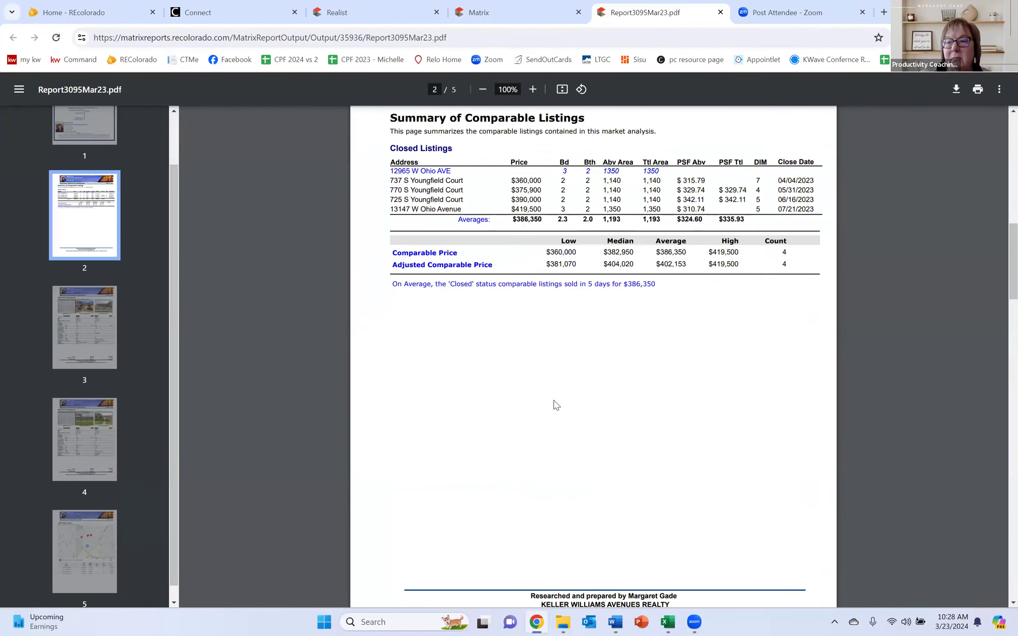
scroll(555, 405, up, 15)
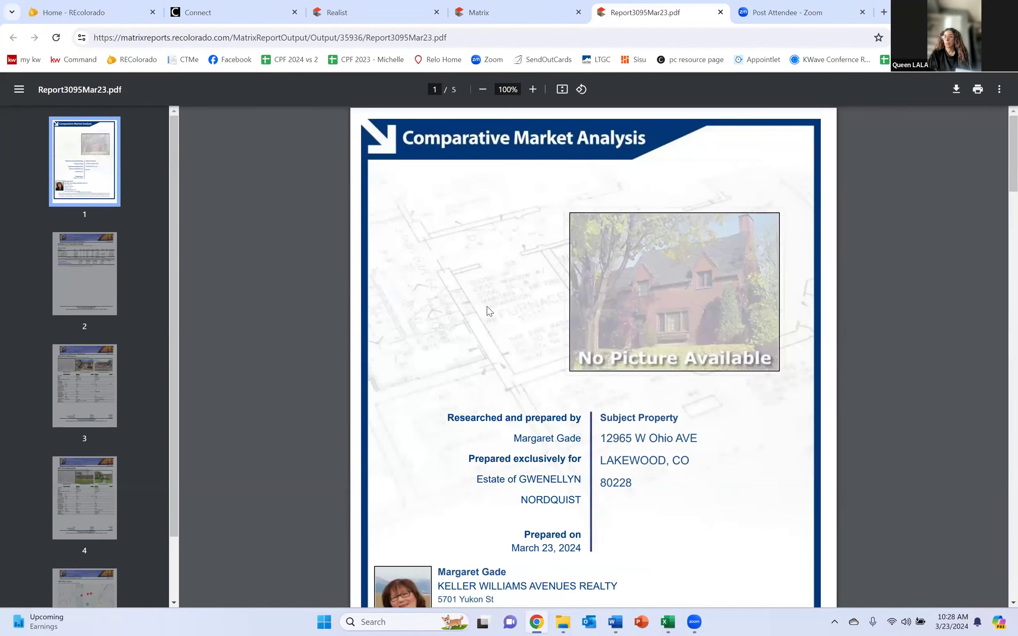
scroll(487, 307, down, 20)
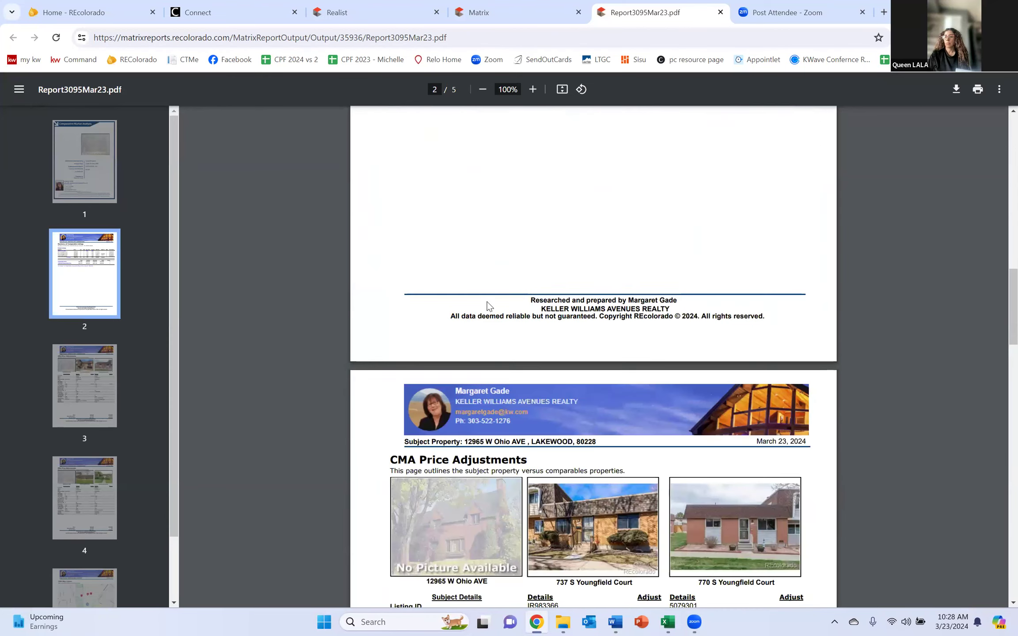
scroll(487, 304, up, 8)
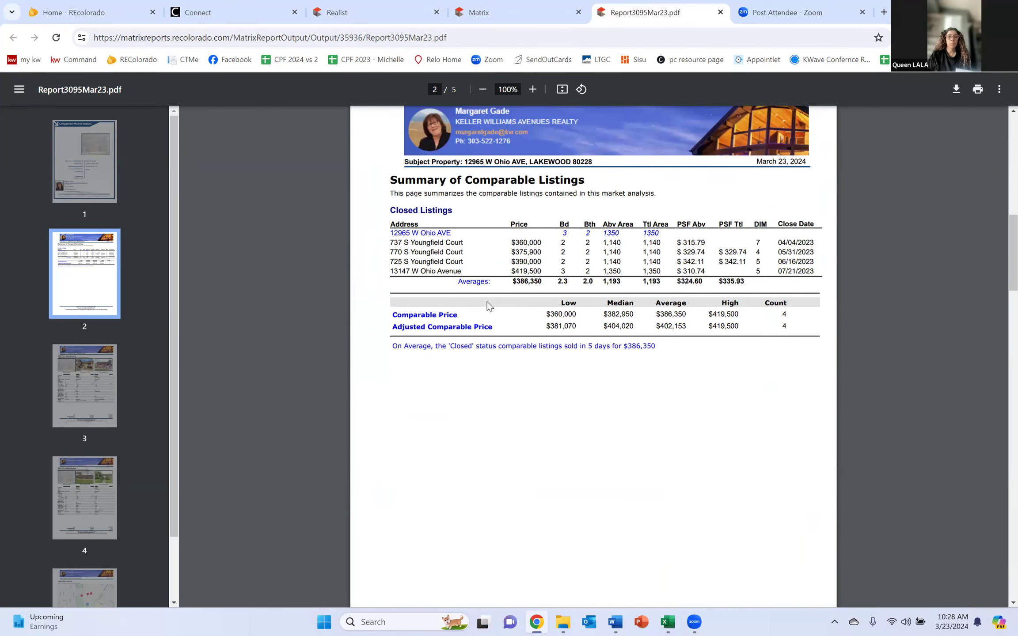
scroll(487, 305, down, 10)
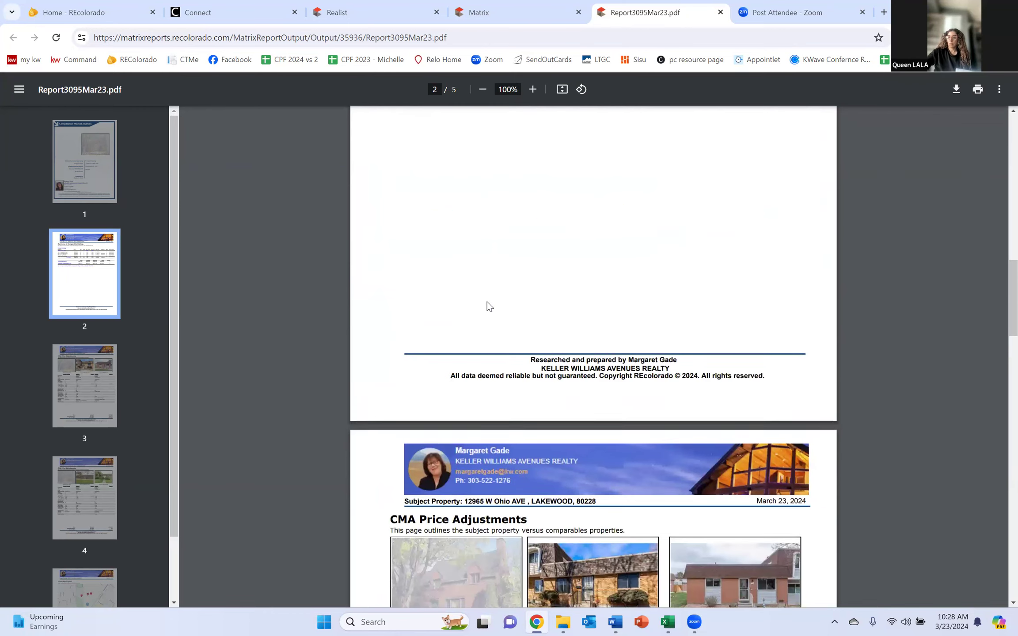
scroll(487, 305, down, 6)
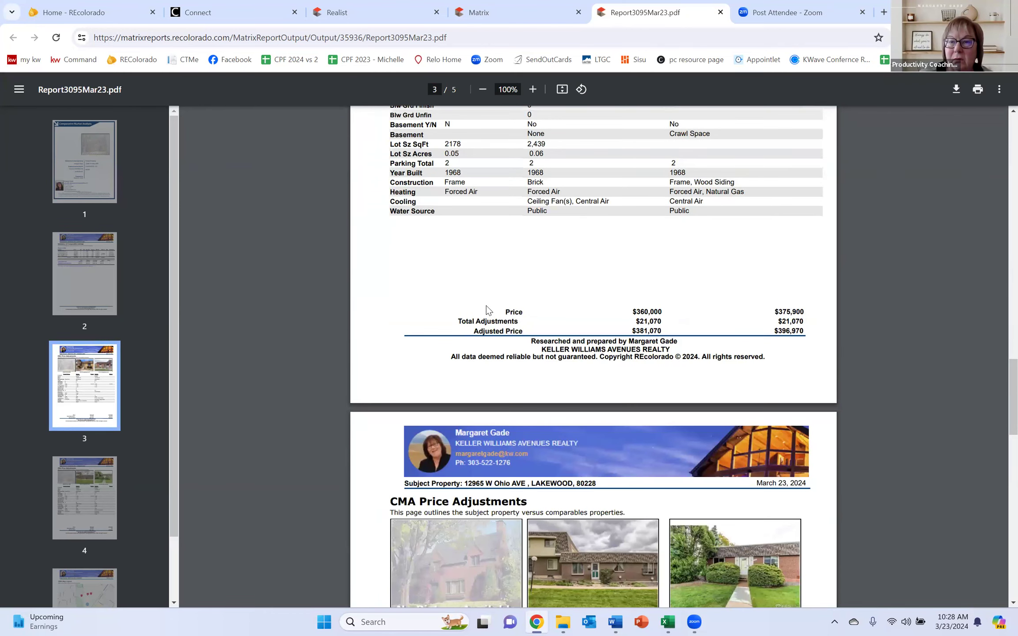